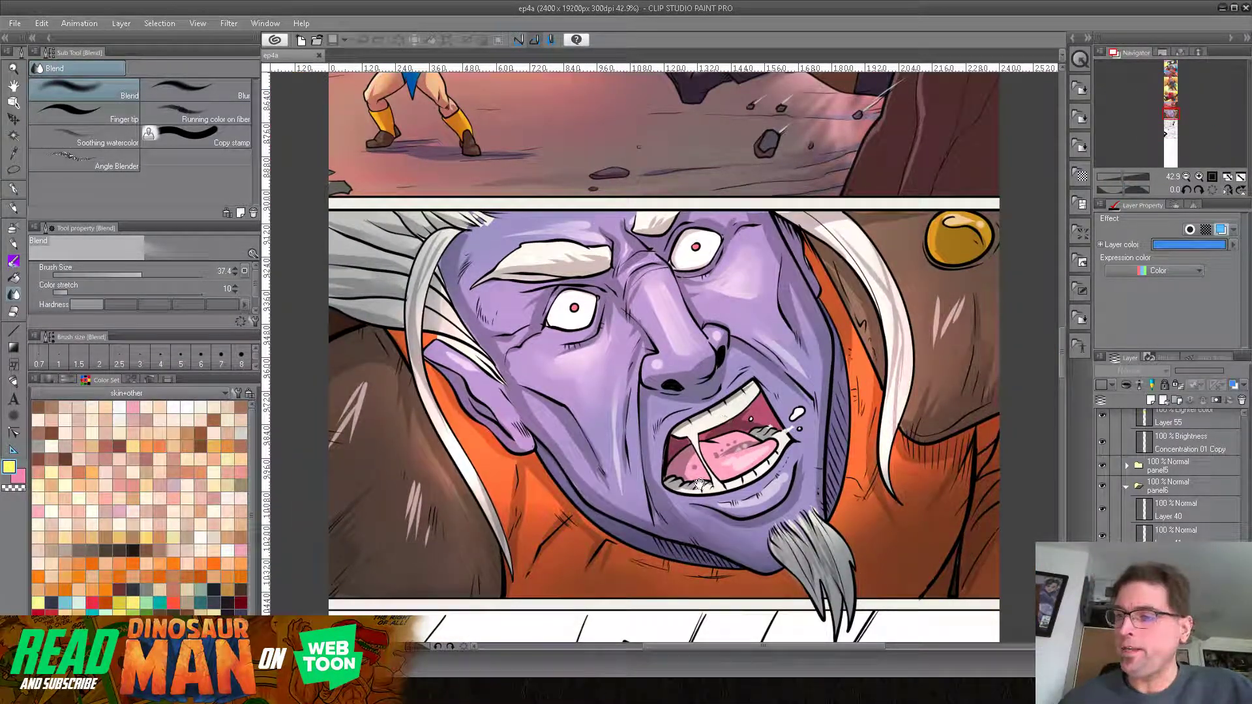
# Step: Examine the coloured face panel and the uncoloured inked panels down the page, as far as the empty lower section
pyautogui.moveTo(698, 479); pyautogui.dragTo(640, 268)
pyautogui.moveTo(590, 517); pyautogui.dragTo(576, 384)
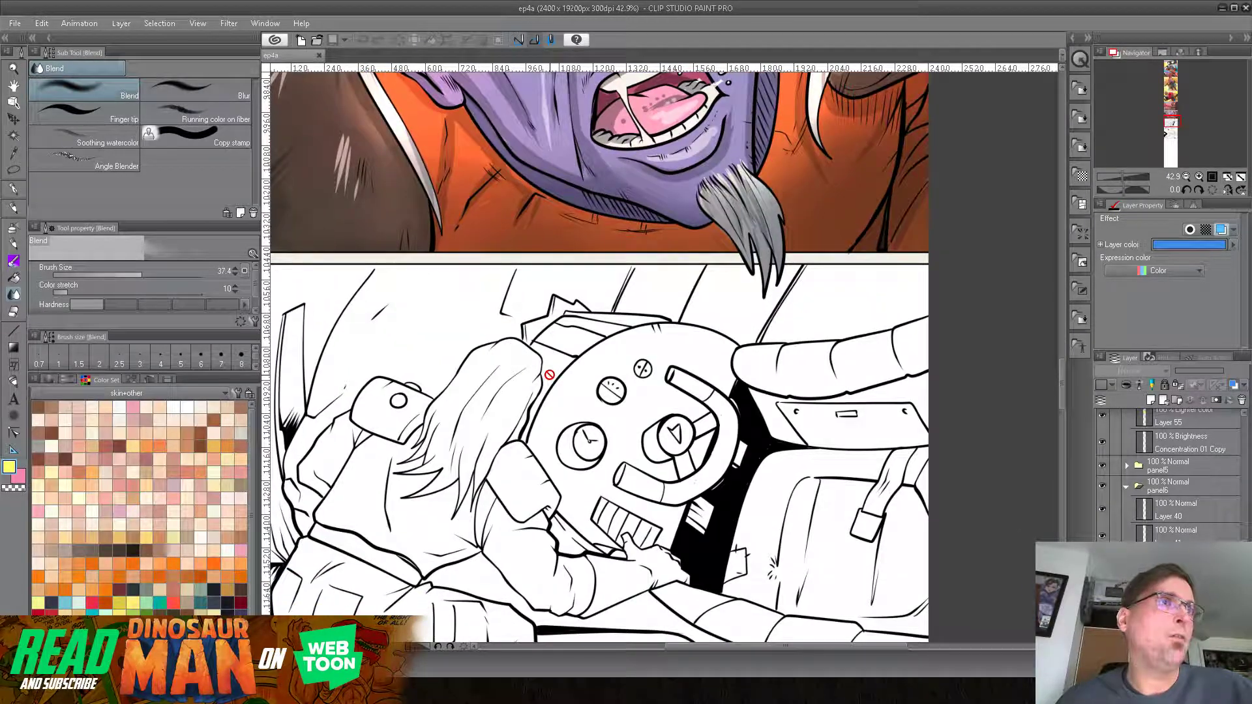
pyautogui.moveTo(598, 488); pyautogui.dragTo(627, 332)
pyautogui.moveTo(1123, 176); pyautogui.dragTo(1110, 179)
pyautogui.moveTo(744, 416); pyautogui.dragTo(643, 396)
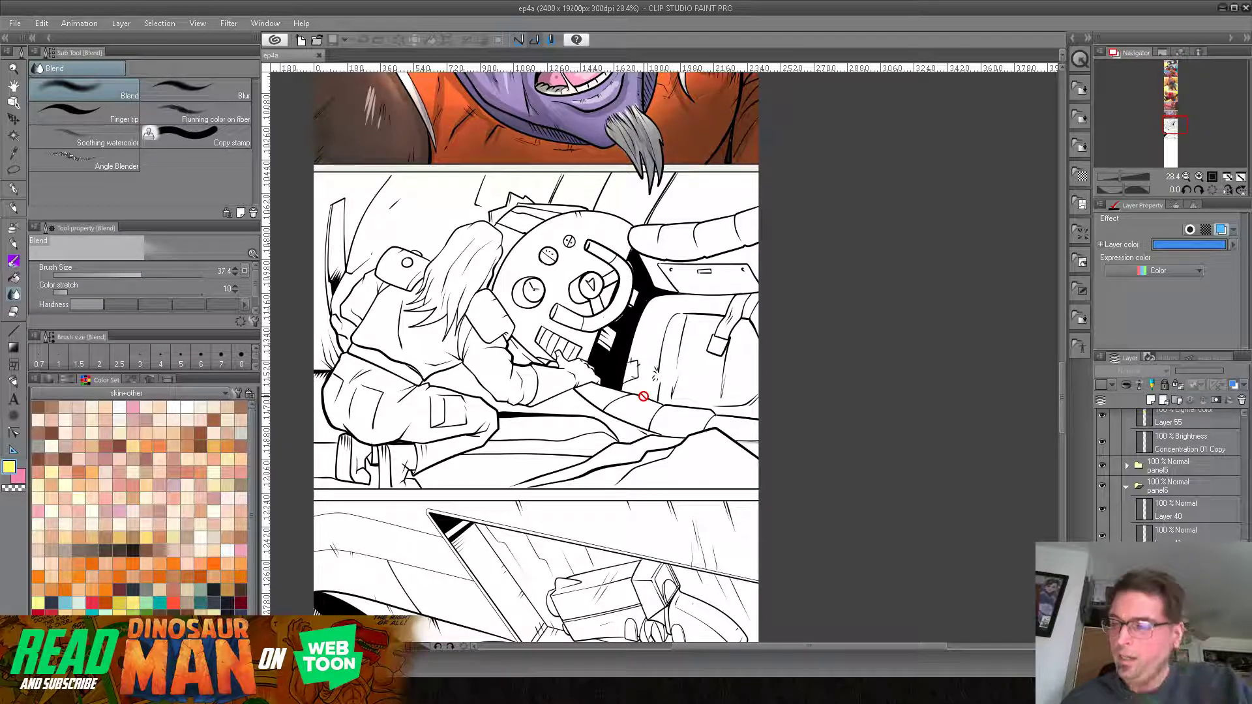
pyautogui.moveTo(638, 289)
pyautogui.mouseDown()
pyautogui.moveTo(654, 284)
pyautogui.moveTo(629, 284)
pyautogui.mouseUp()
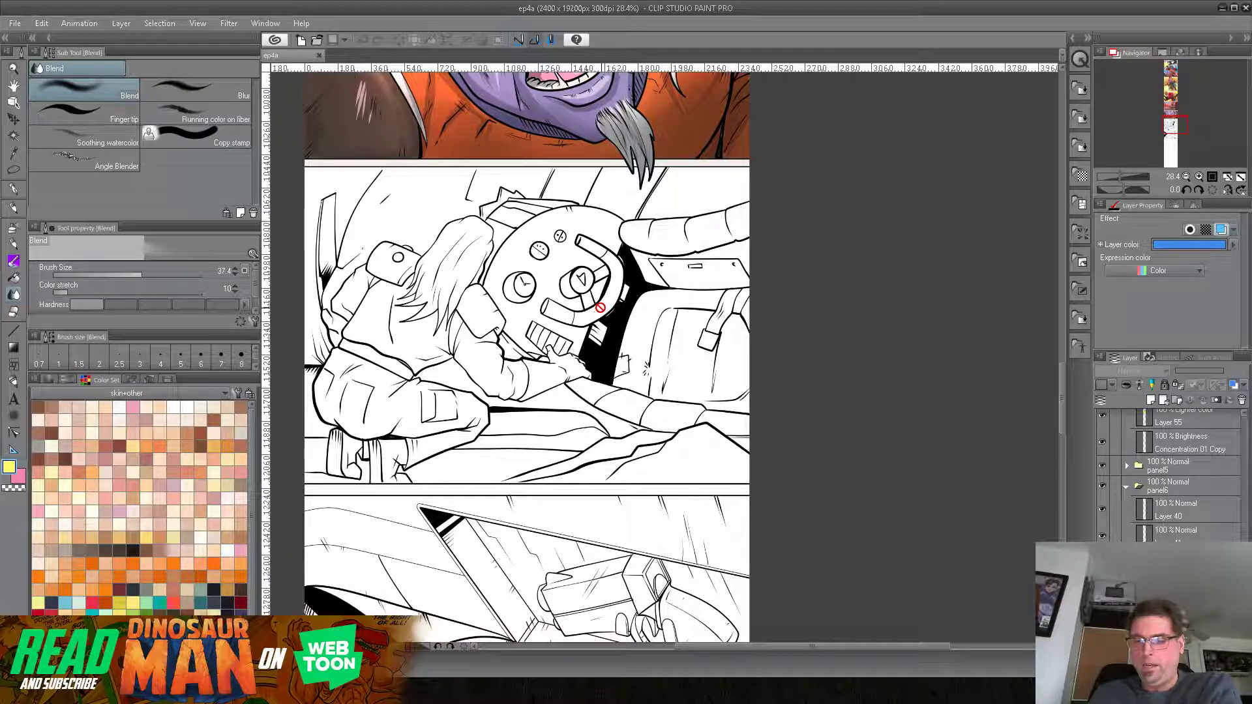
pyautogui.moveTo(680, 221); pyautogui.dragTo(659, 372)
pyautogui.moveTo(636, 266); pyautogui.dragTo(654, 327)
pyautogui.moveTo(661, 250); pyautogui.dragTo(658, 299)
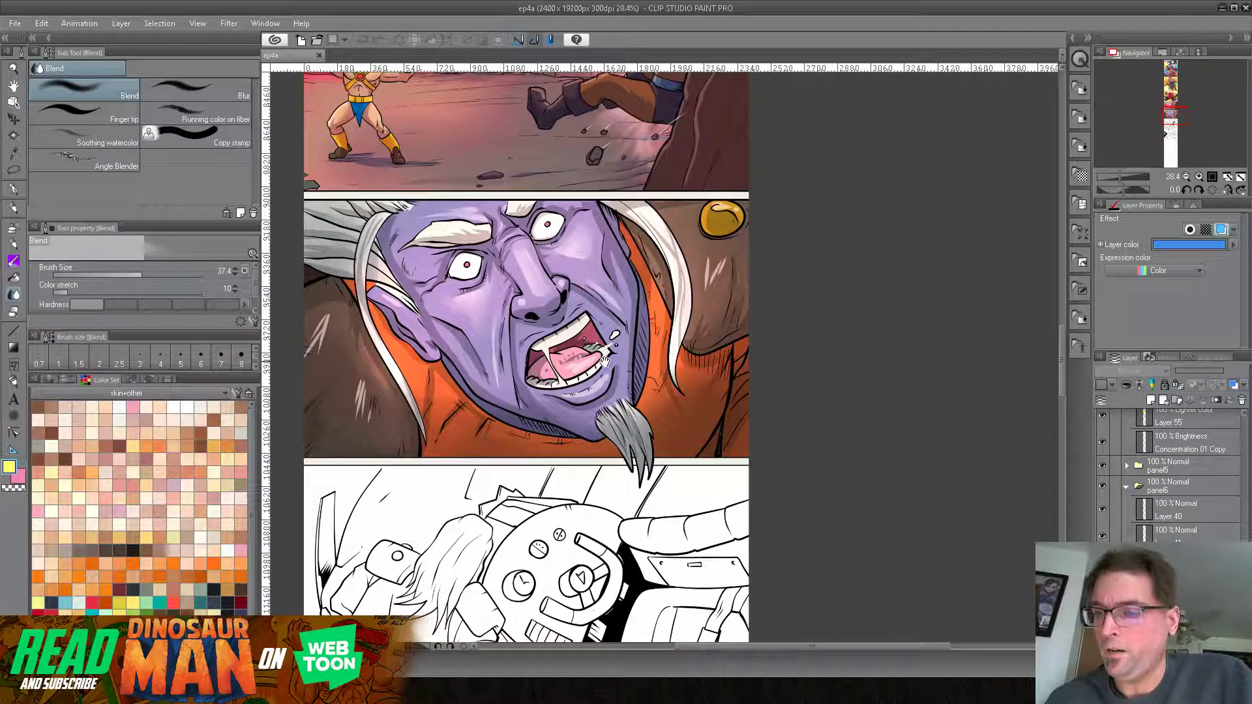
pyautogui.moveTo(542, 418)
pyautogui.mouseDown()
pyautogui.moveTo(546, 303)
pyautogui.moveTo(537, 391)
pyautogui.moveTo(547, 316)
pyautogui.moveTo(595, 307)
pyautogui.moveTo(556, 182)
pyautogui.mouseUp()
pyautogui.moveTo(595, 276); pyautogui.dragTo(595, 379)
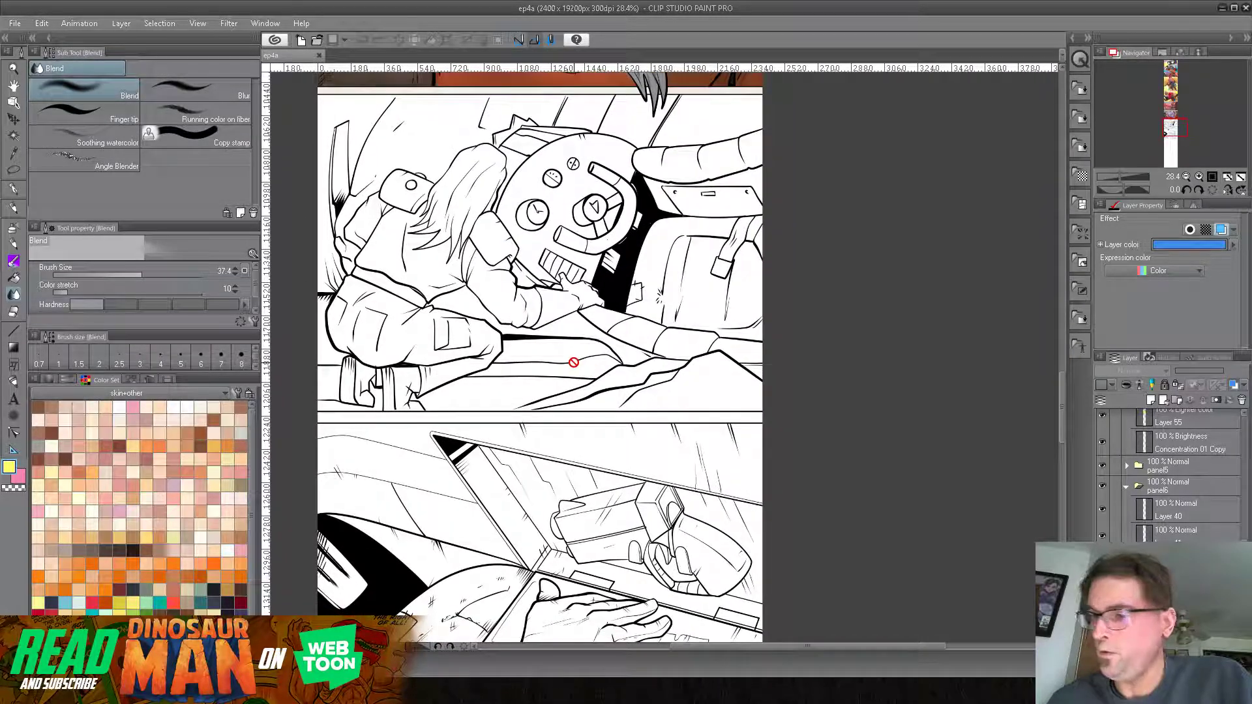
pyautogui.moveTo(585, 435); pyautogui.dragTo(642, 265)
pyautogui.moveTo(613, 450); pyautogui.dragTo(614, 262)
pyautogui.moveTo(612, 399)
pyautogui.mouseDown()
pyautogui.moveTo(587, 254)
pyautogui.moveTo(550, 385)
pyautogui.moveTo(550, 293)
pyautogui.mouseUp()
# Step: Show the blue pencil sketch on Layer 3 and collapse the panel6 and panel3 layer folders
pyautogui.click(1183, 659)
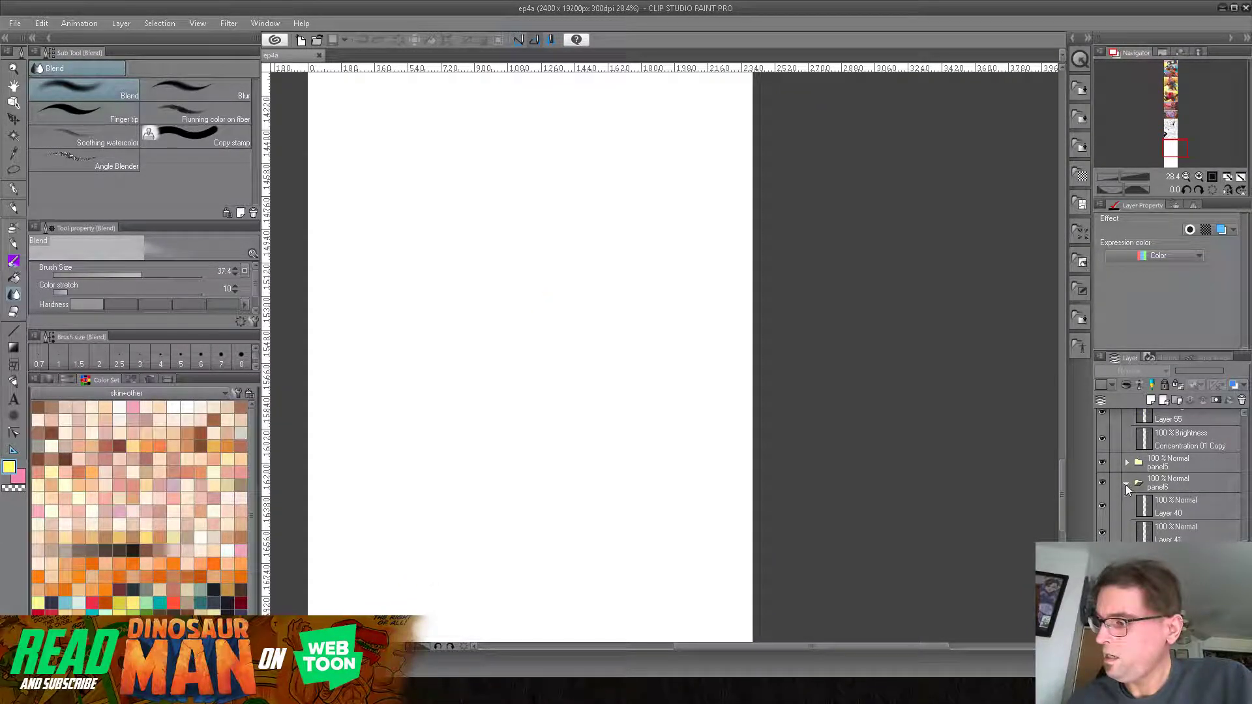
pyautogui.click(1125, 488)
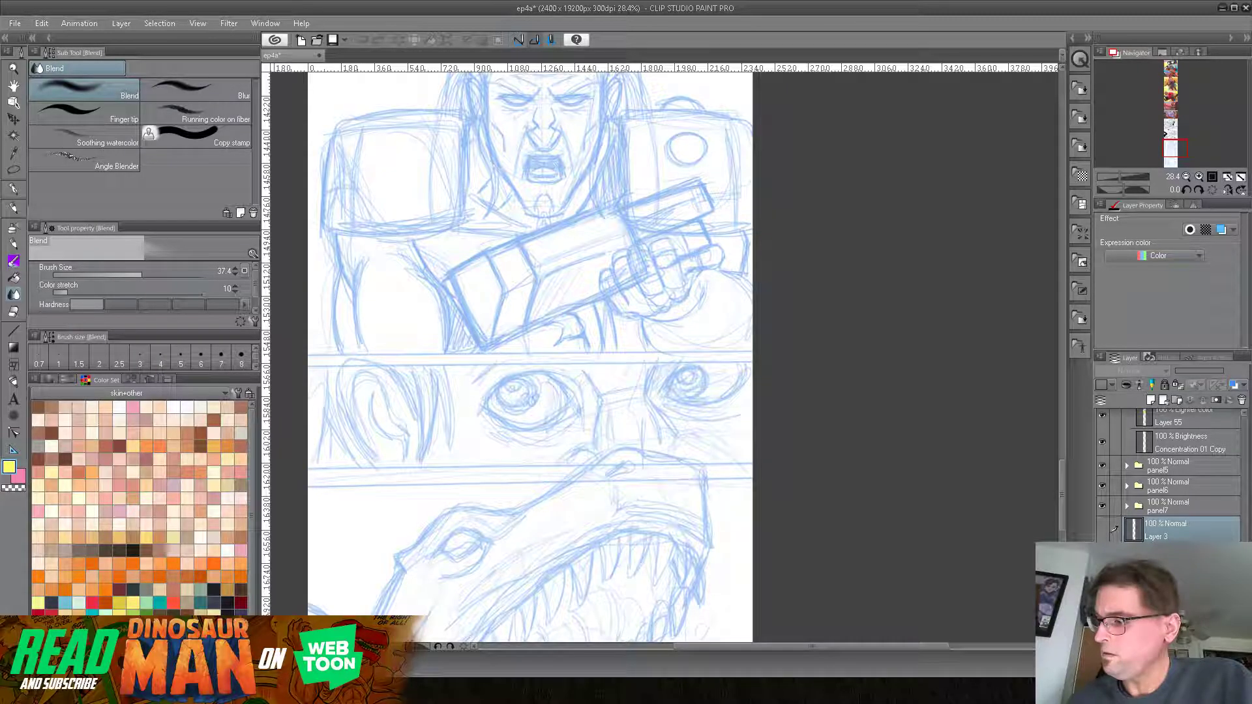
pyautogui.scroll(6, 1211, 489)
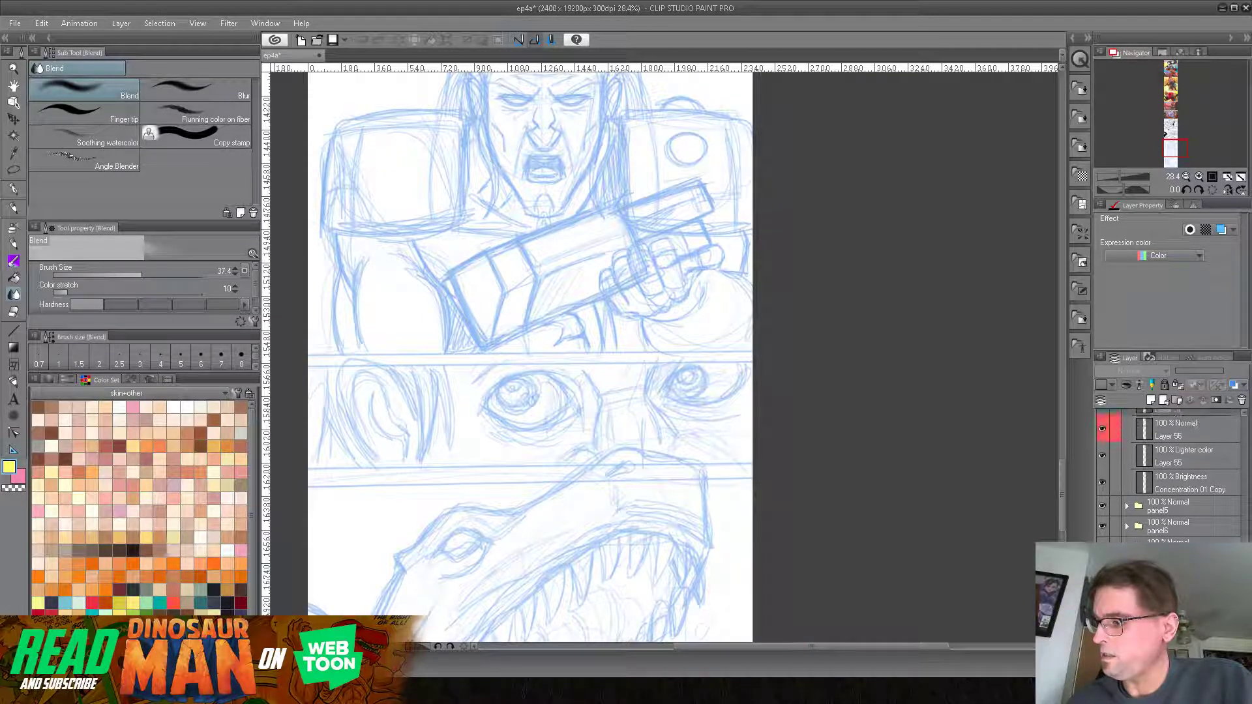
pyautogui.moveTo(1250, 452); pyautogui.dragTo(1249, 425)
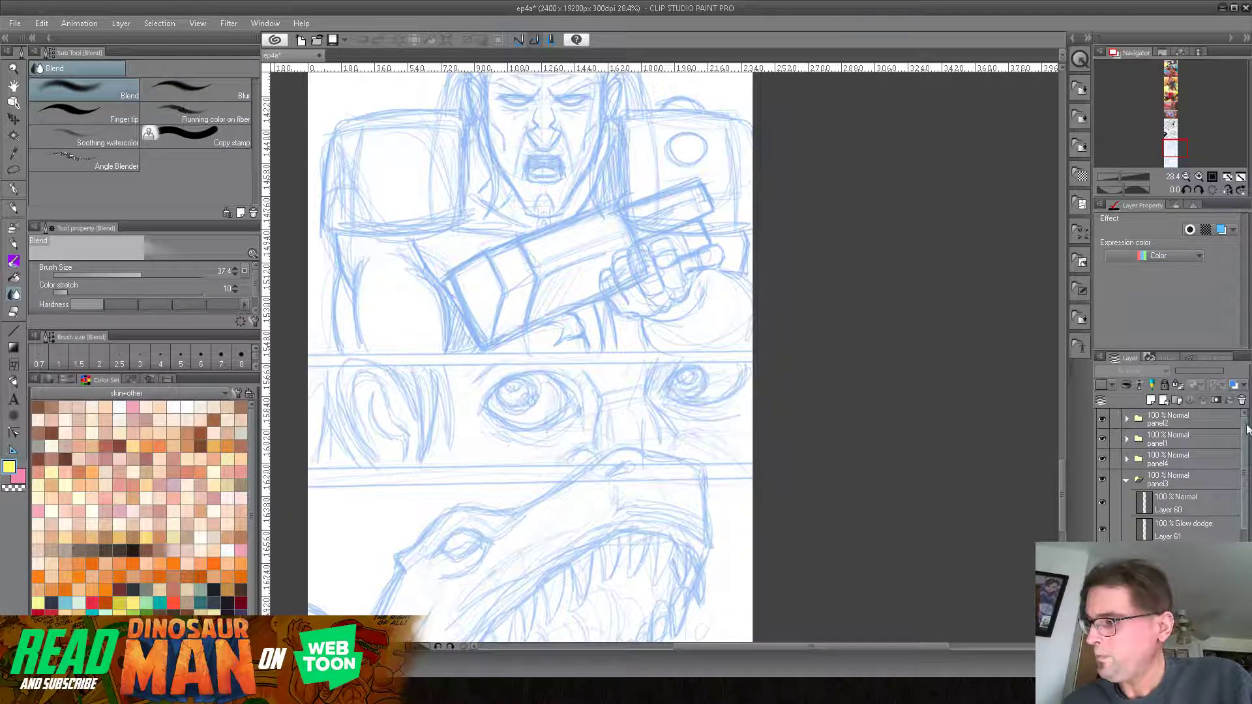
pyautogui.click(1126, 480)
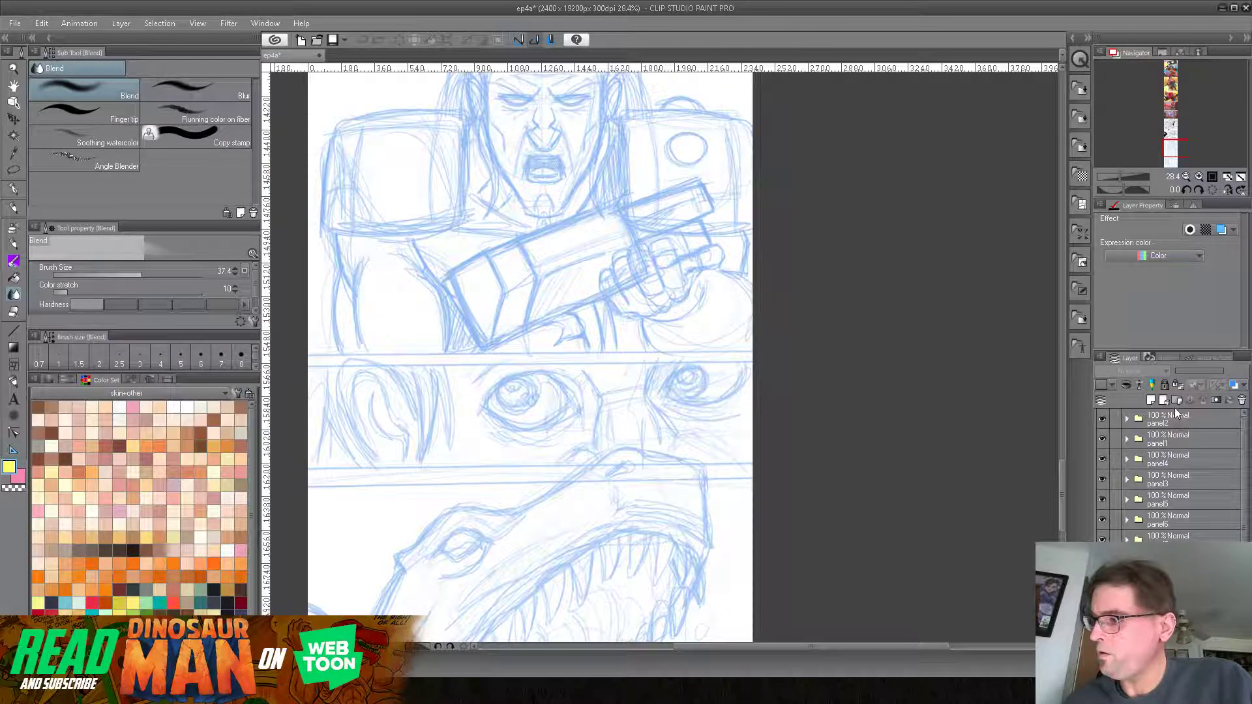
# Step: Create a new raster layer for inking the next sketched panel
pyautogui.click(1151, 401)
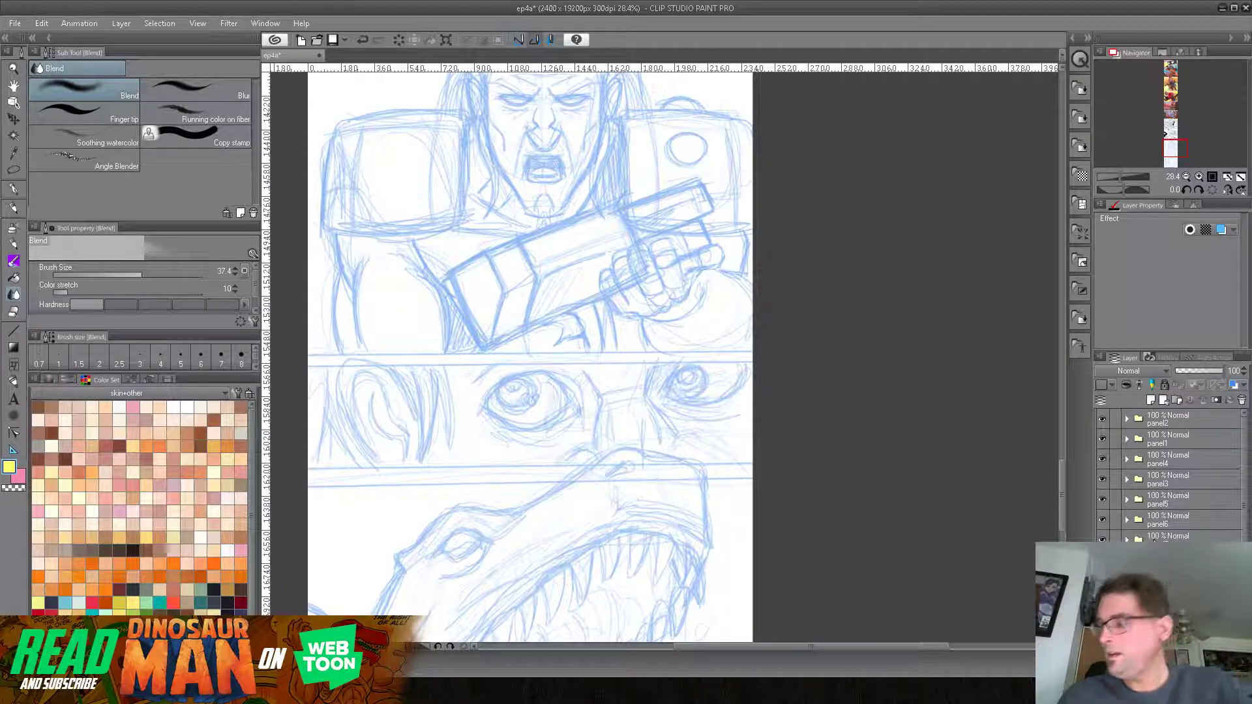
pyautogui.click(1174, 601)
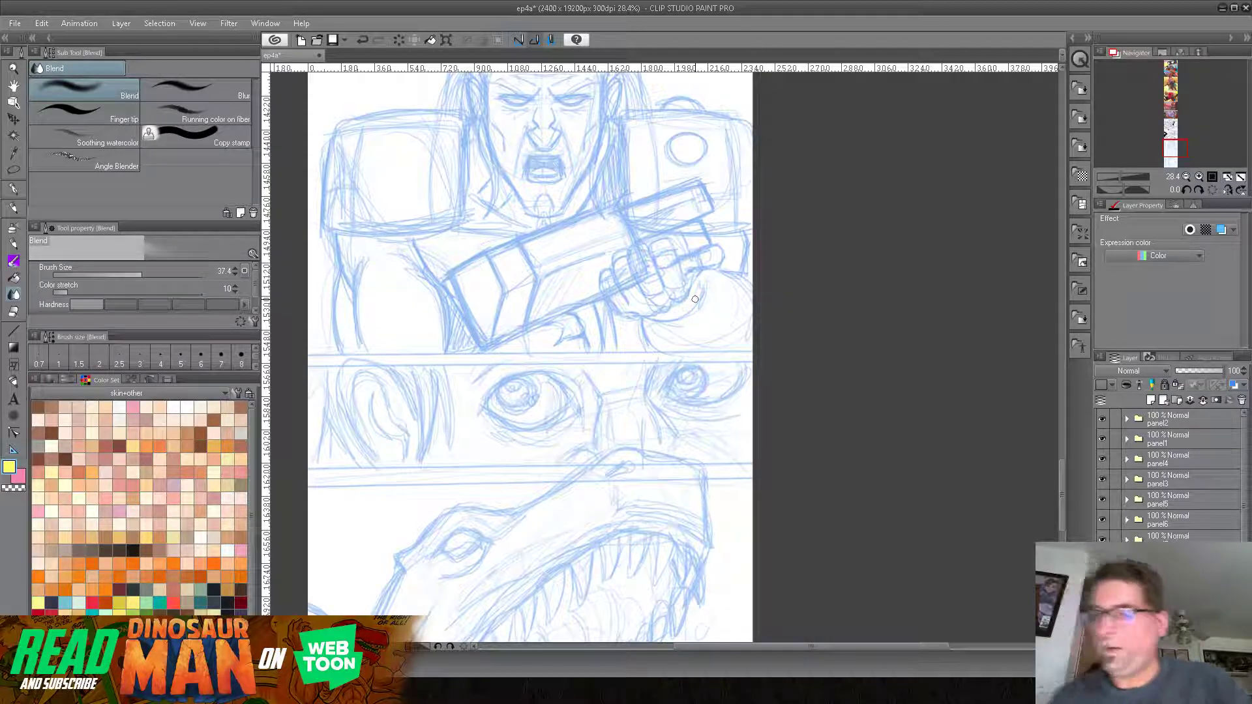
# Step: Set up the G-pen with black from the Copic 358 color set and a brush size of 32.9
pyautogui.moveTo(640, 261); pyautogui.dragTo(645, 319)
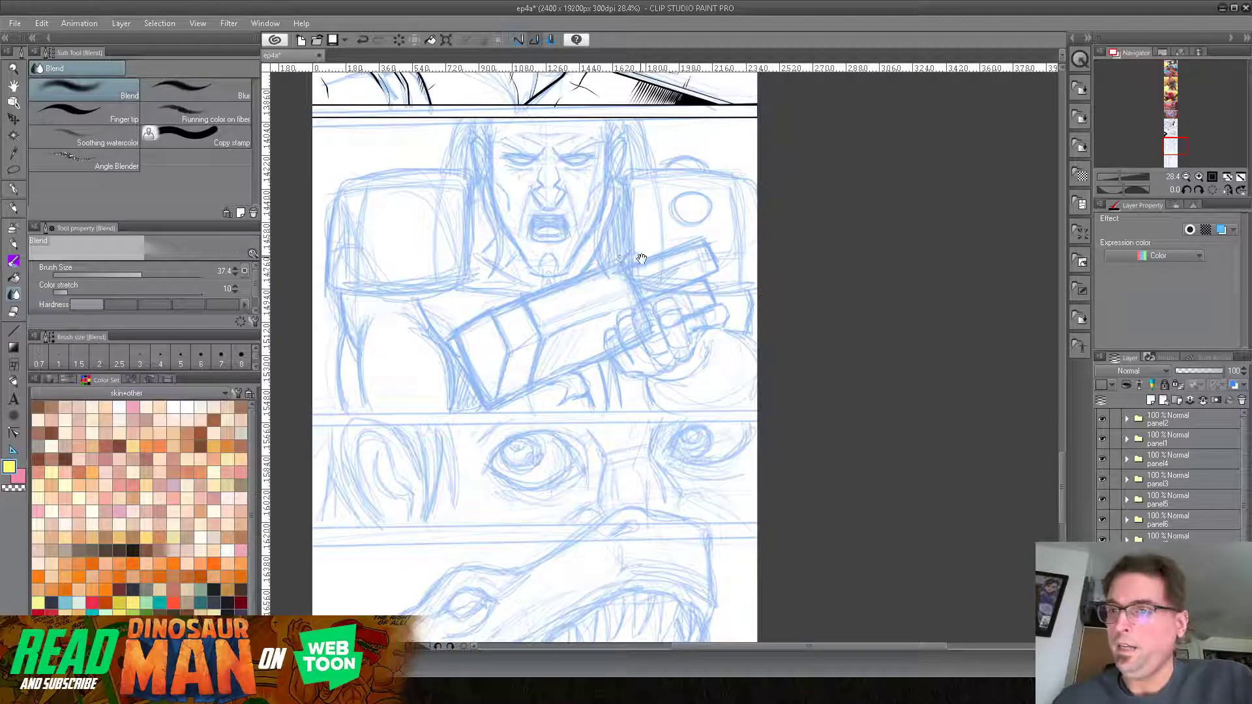
pyautogui.moveTo(672, 332); pyautogui.dragTo(681, 297)
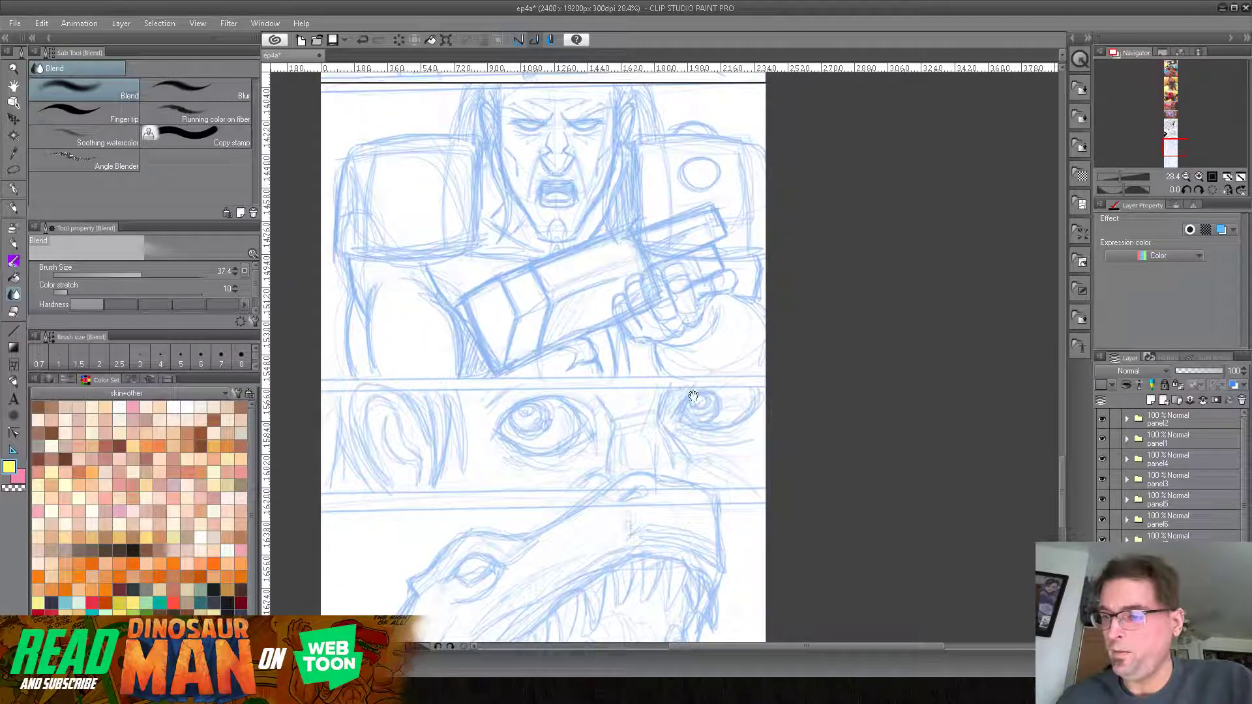
pyautogui.moveTo(599, 470); pyautogui.dragTo(744, 369)
pyautogui.moveTo(654, 511); pyautogui.dragTo(630, 395)
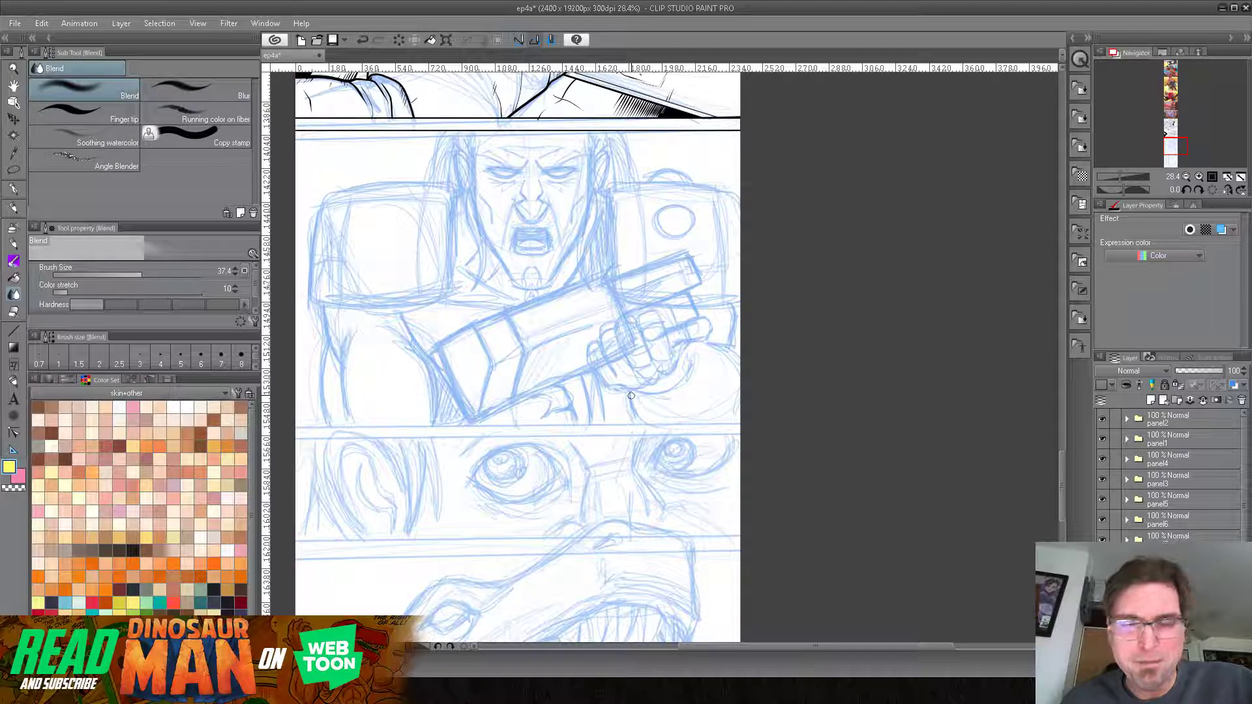
pyautogui.click(14, 190)
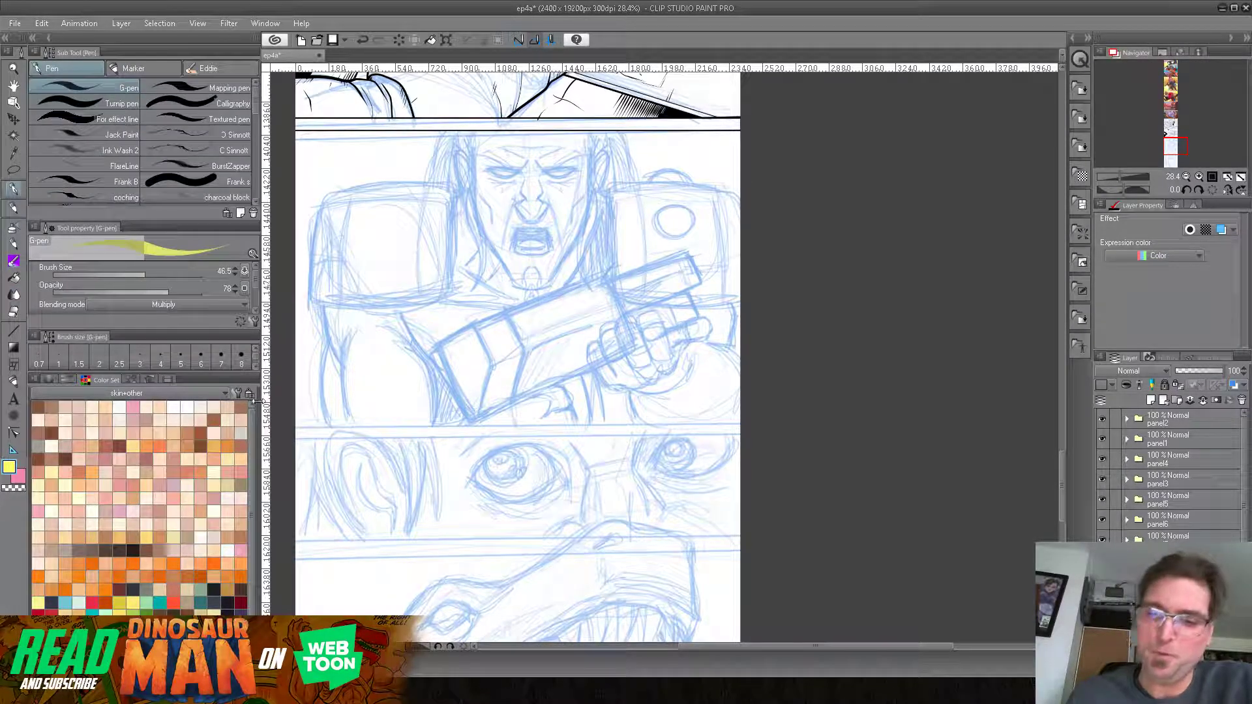
pyautogui.click(142, 394)
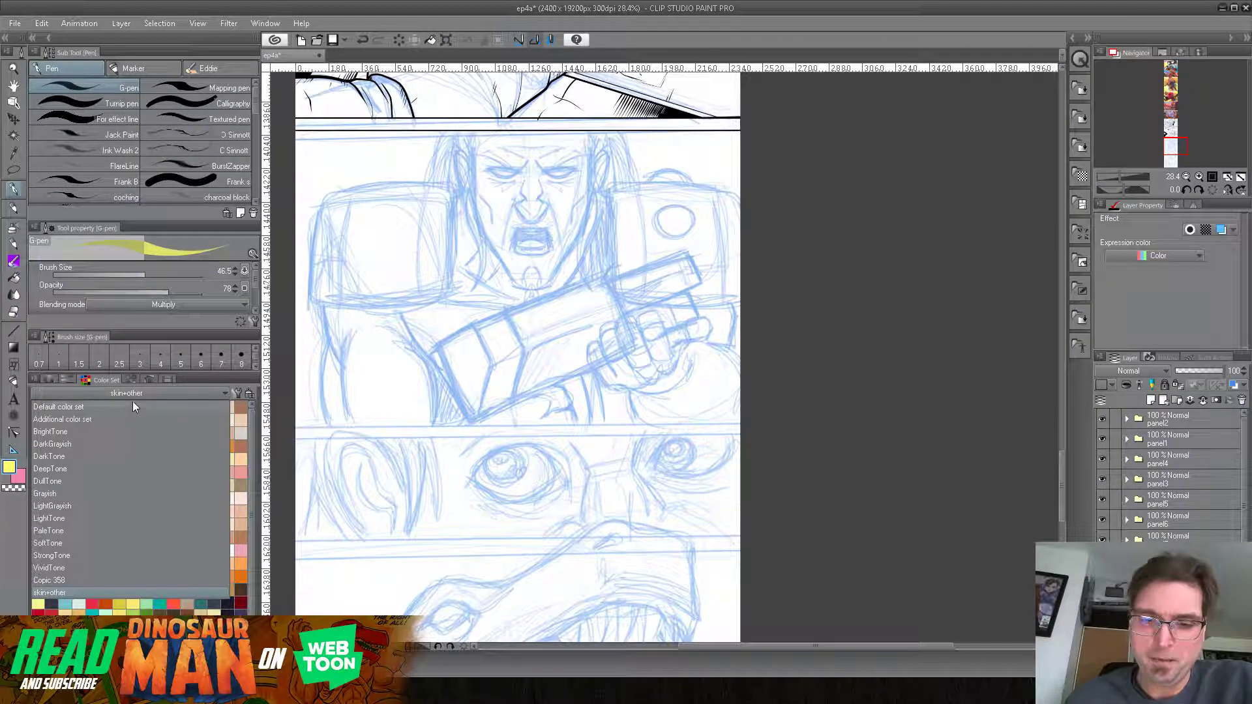
pyautogui.click(109, 408)
pyautogui.click(142, 395)
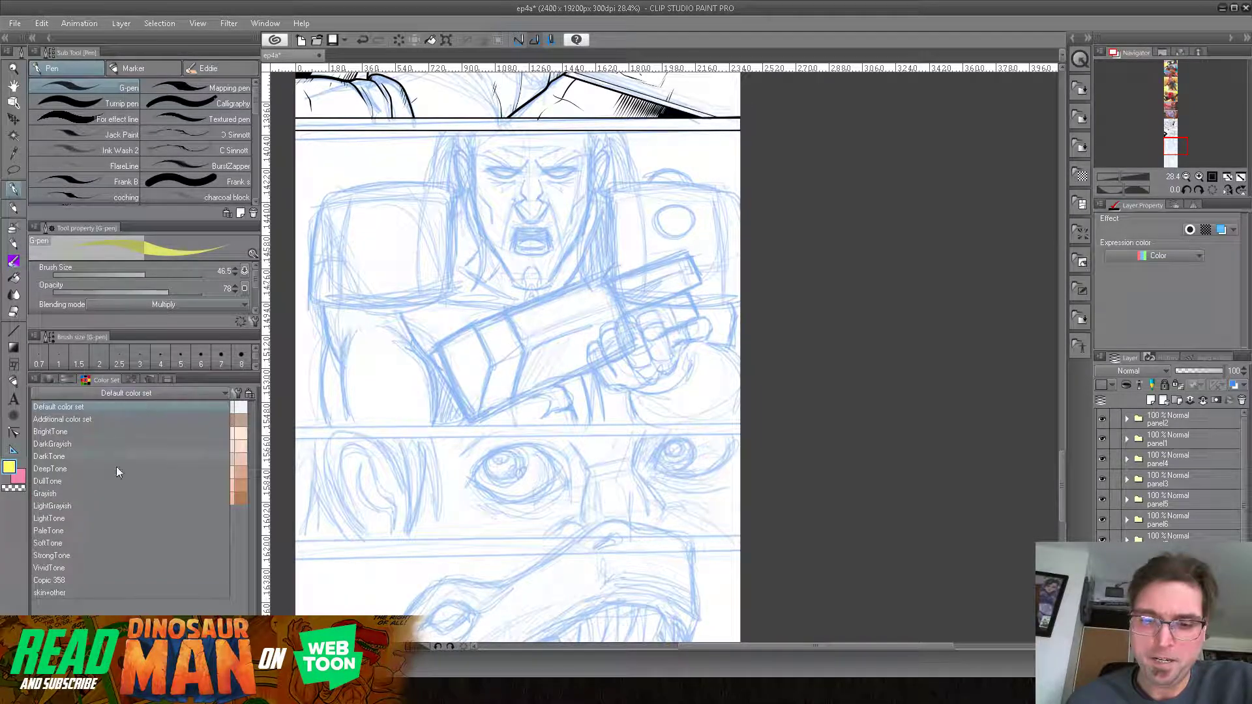
pyautogui.click(78, 580)
pyautogui.click(37, 407)
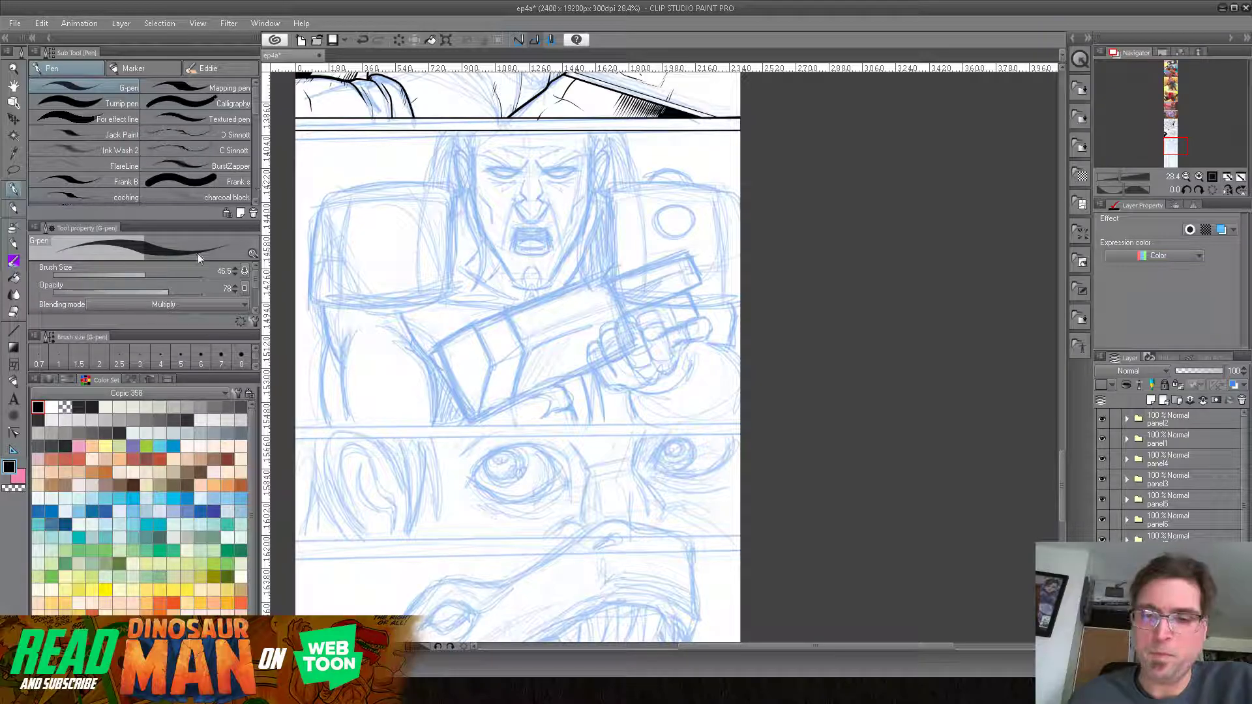
pyautogui.click(140, 273)
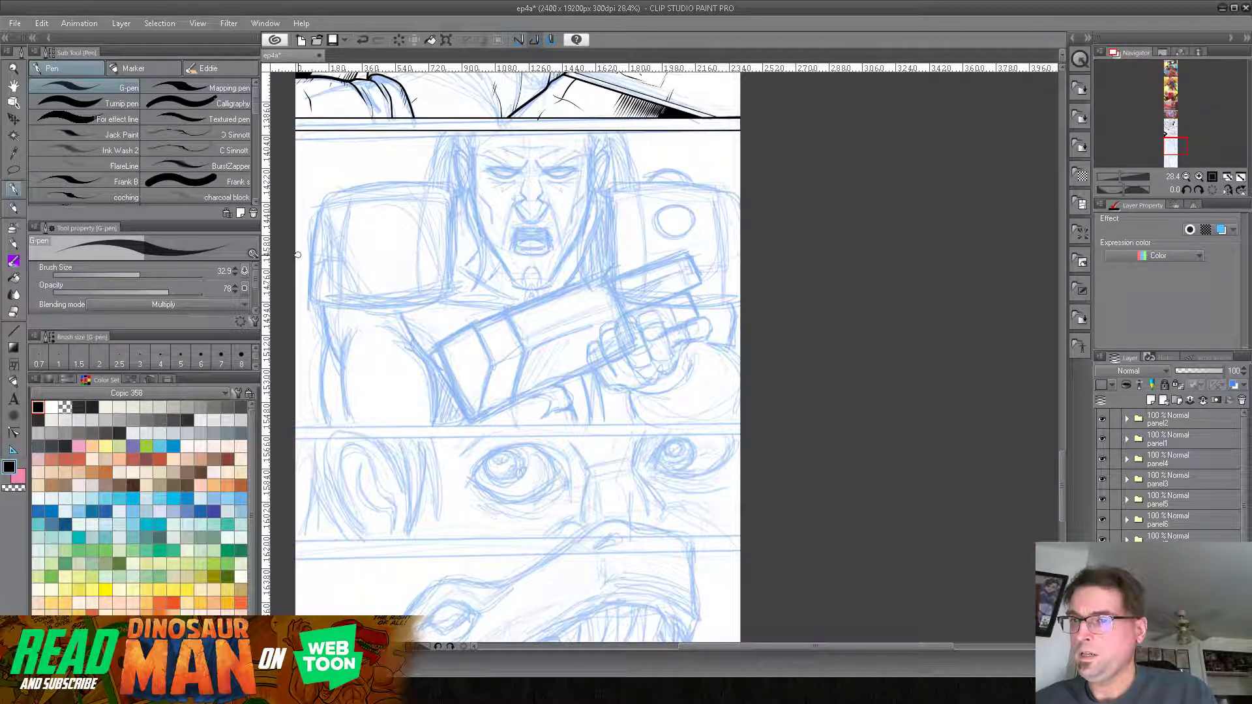
# Step: Place a vertical two-line symmetrical ruler down the middle of the sketched man's face
pyautogui.moveTo(631, 222); pyautogui.dragTo(624, 259)
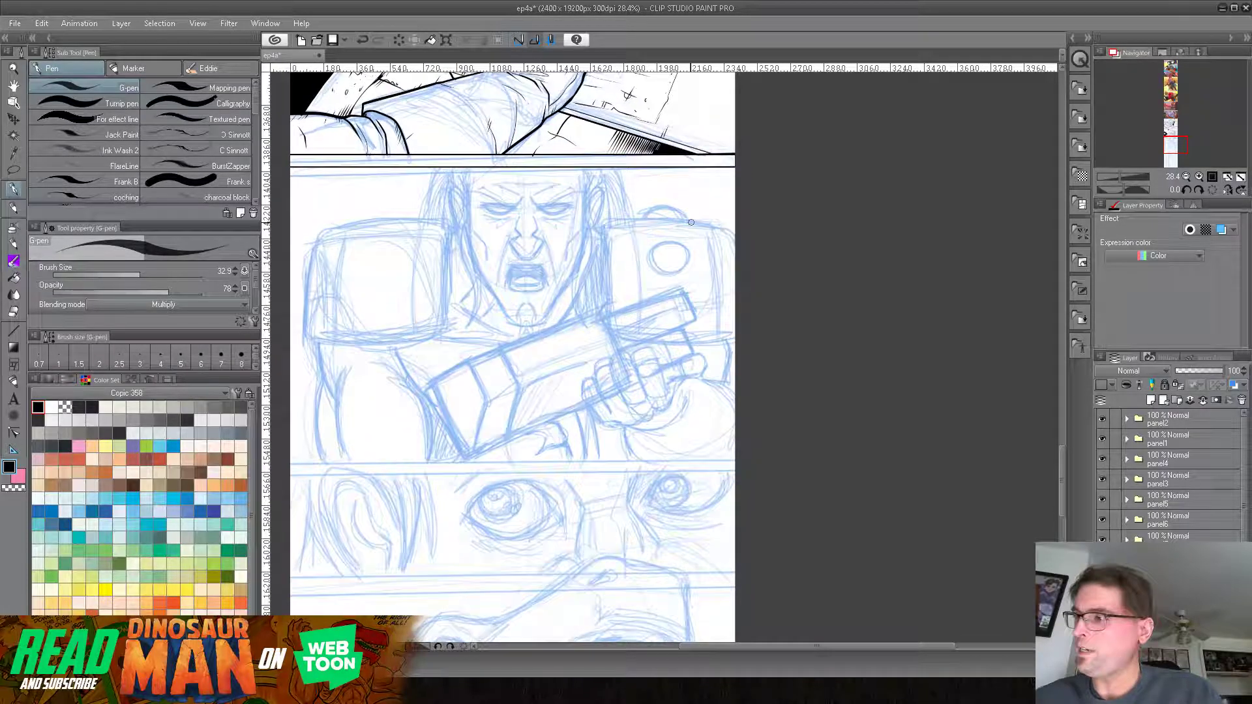
pyautogui.moveTo(1121, 176); pyautogui.dragTo(1123, 176)
pyautogui.moveTo(506, 251); pyautogui.dragTo(624, 366)
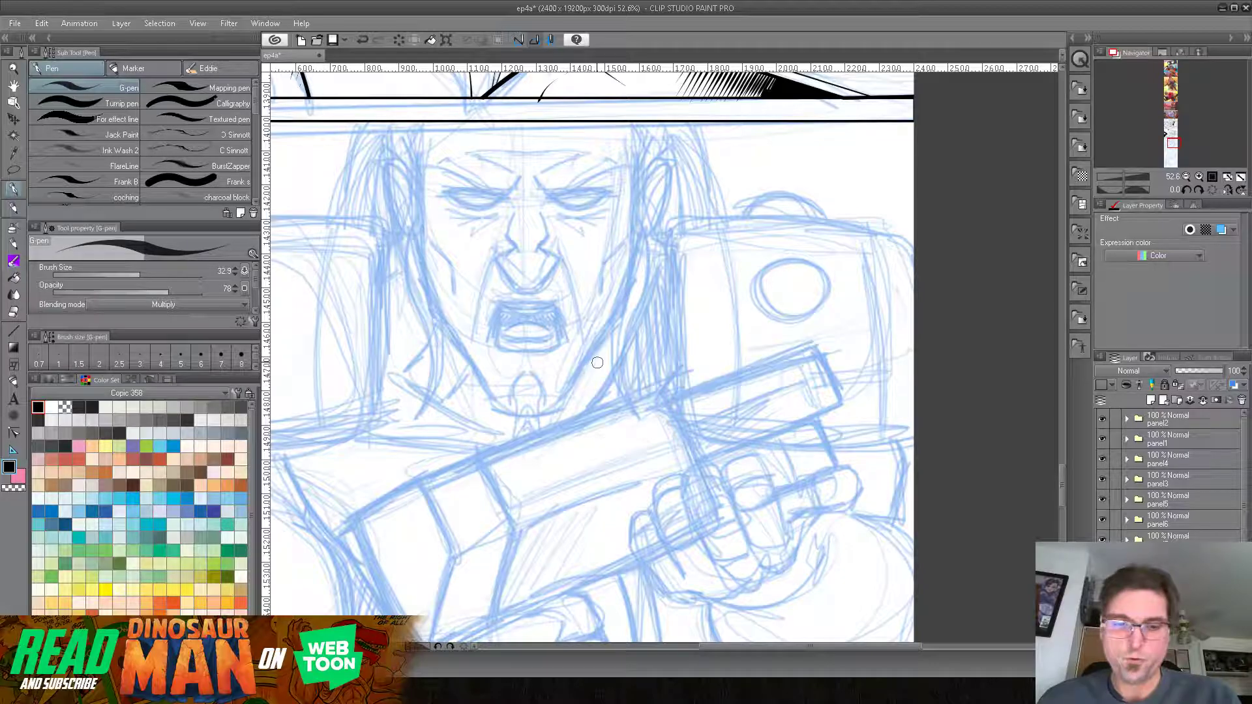
pyautogui.press('u')
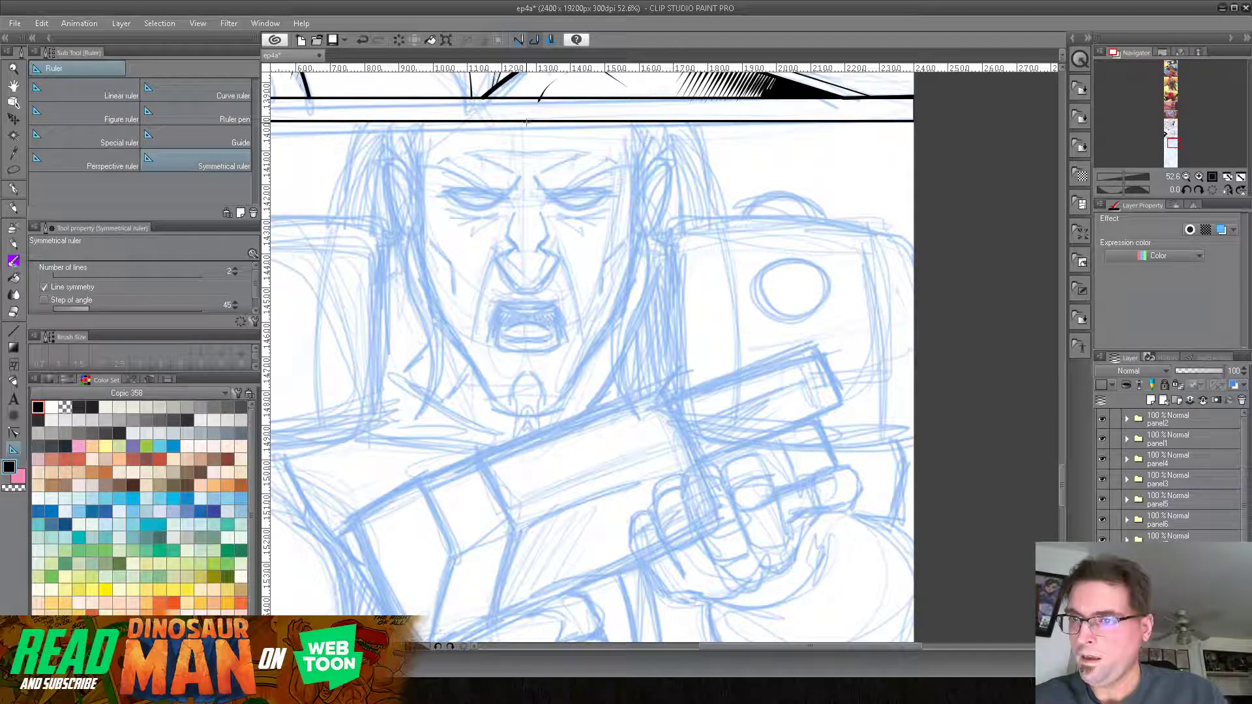
pyautogui.moveTo(526, 122); pyautogui.dragTo(523, 442)
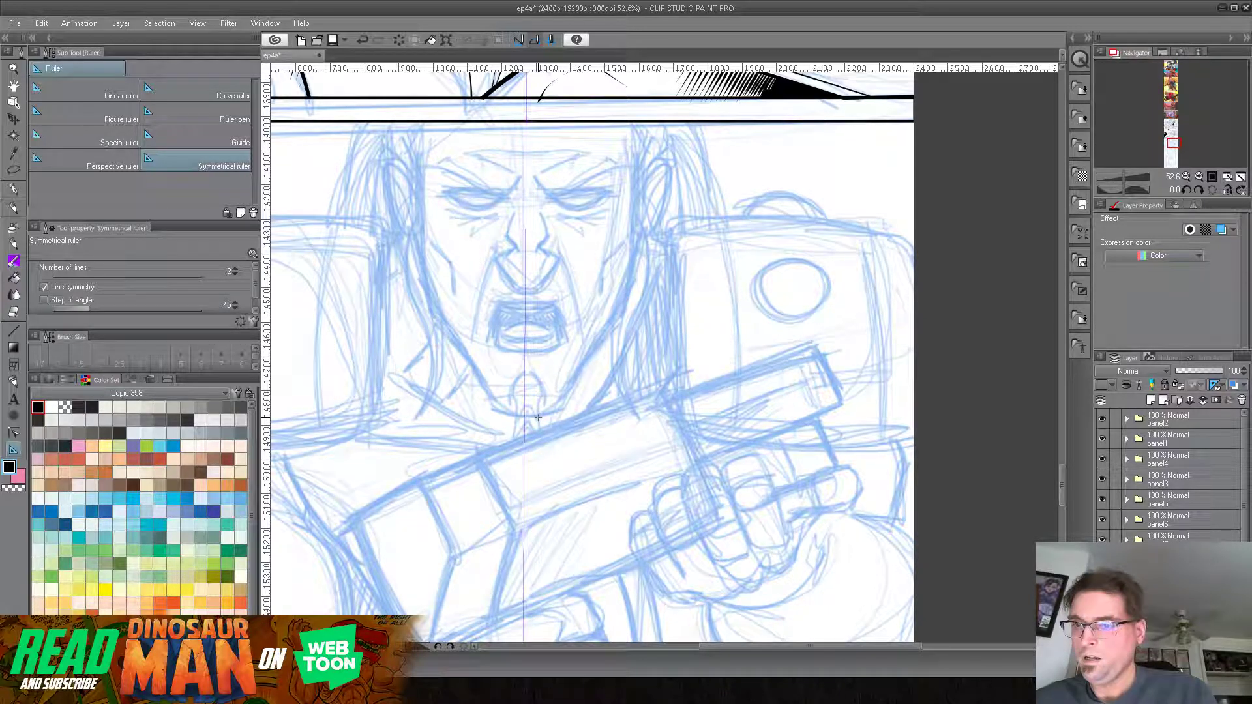
# Step: Nudge the symmetrical ruler slightly right with Move layer to align it with the centre of the face
pyautogui.press('k')
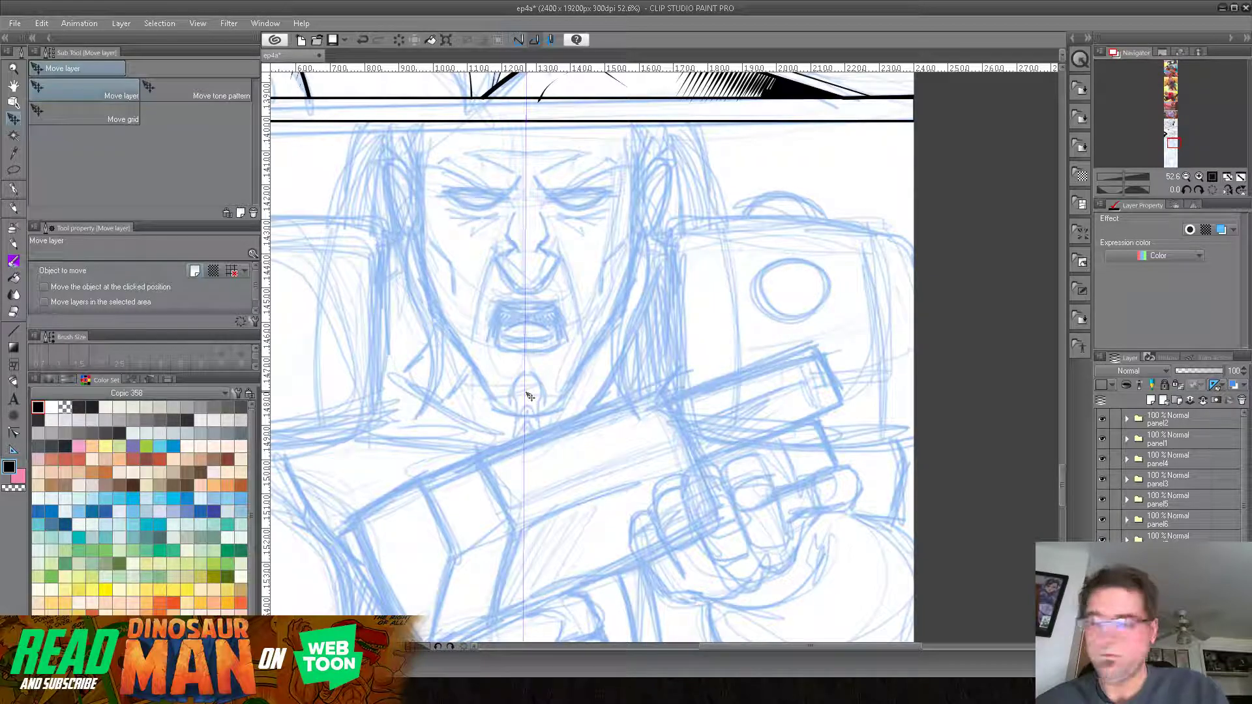
pyautogui.press('Right')
pyautogui.press('Right')
pyautogui.press('Right')
pyautogui.press('Right')
pyautogui.press('Right')
pyautogui.press('Right')
pyautogui.press('Right')
pyautogui.press('Right')
pyautogui.press('Right')
pyautogui.press('Right')
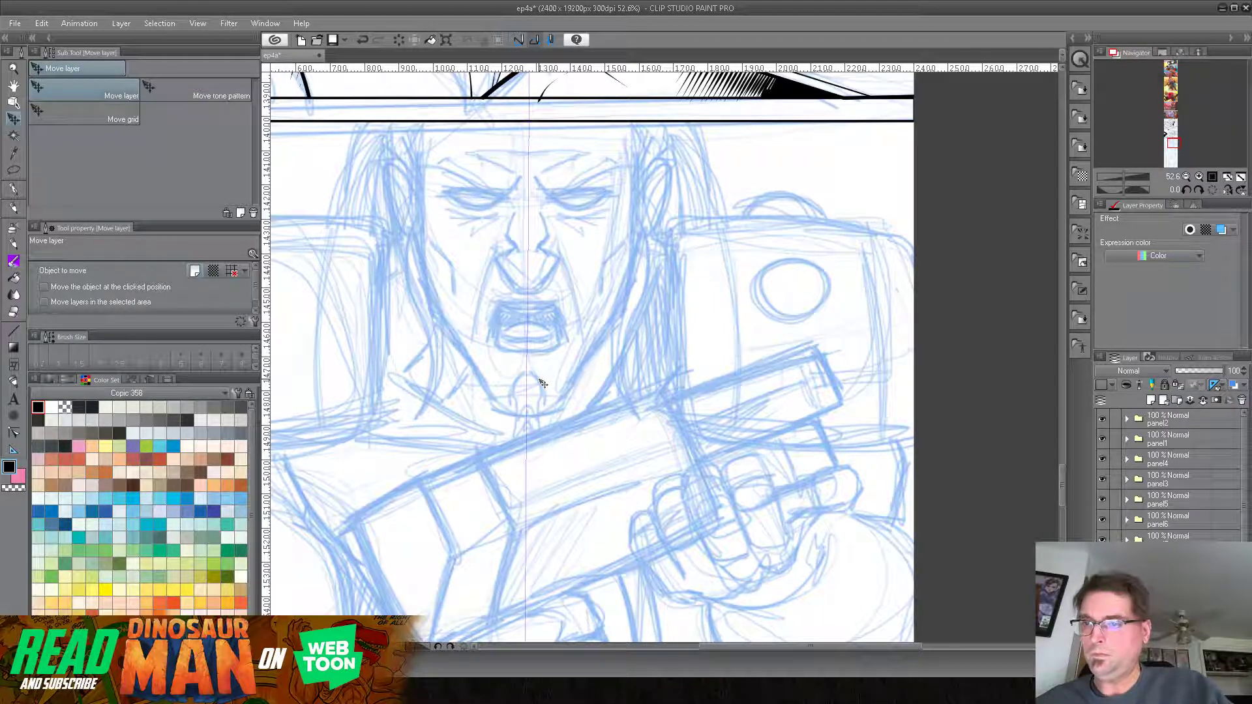
pyautogui.press('Left')
pyautogui.press('Left')
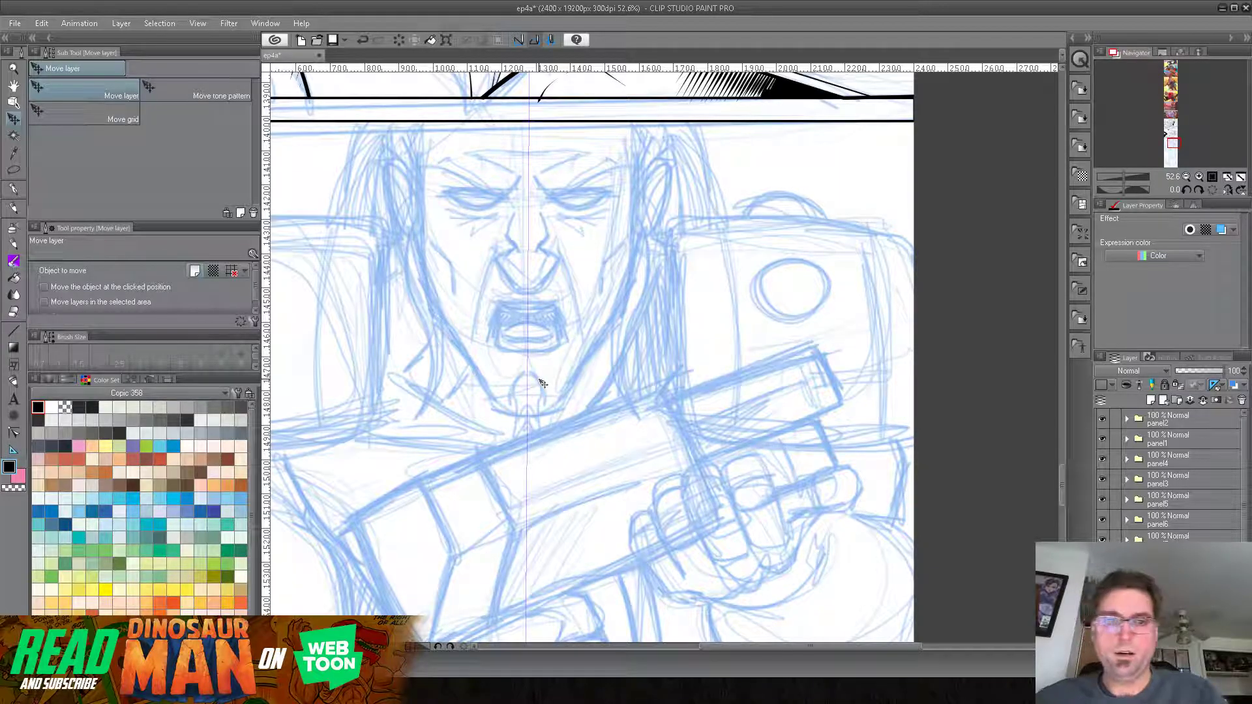
# Step: Set the G-pen's brush size to 21.3 and its opacity to 100
pyautogui.click(13, 189)
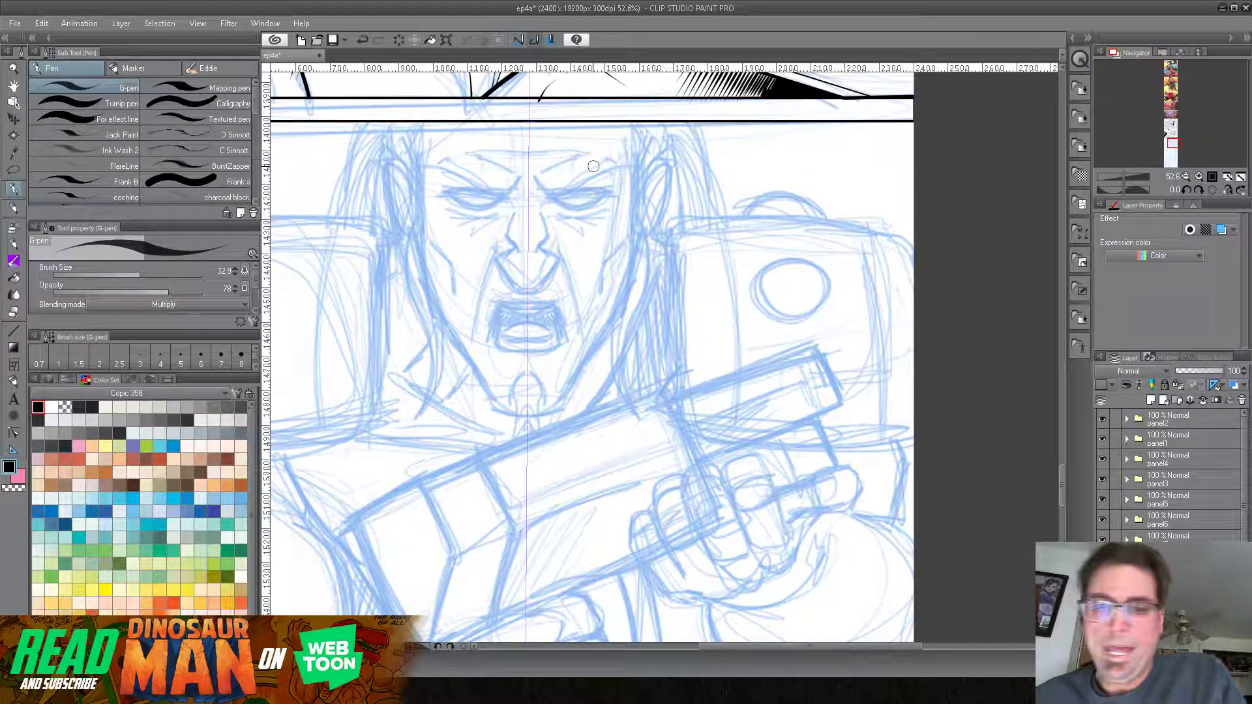
pyautogui.moveTo(146, 274); pyautogui.dragTo(138, 274)
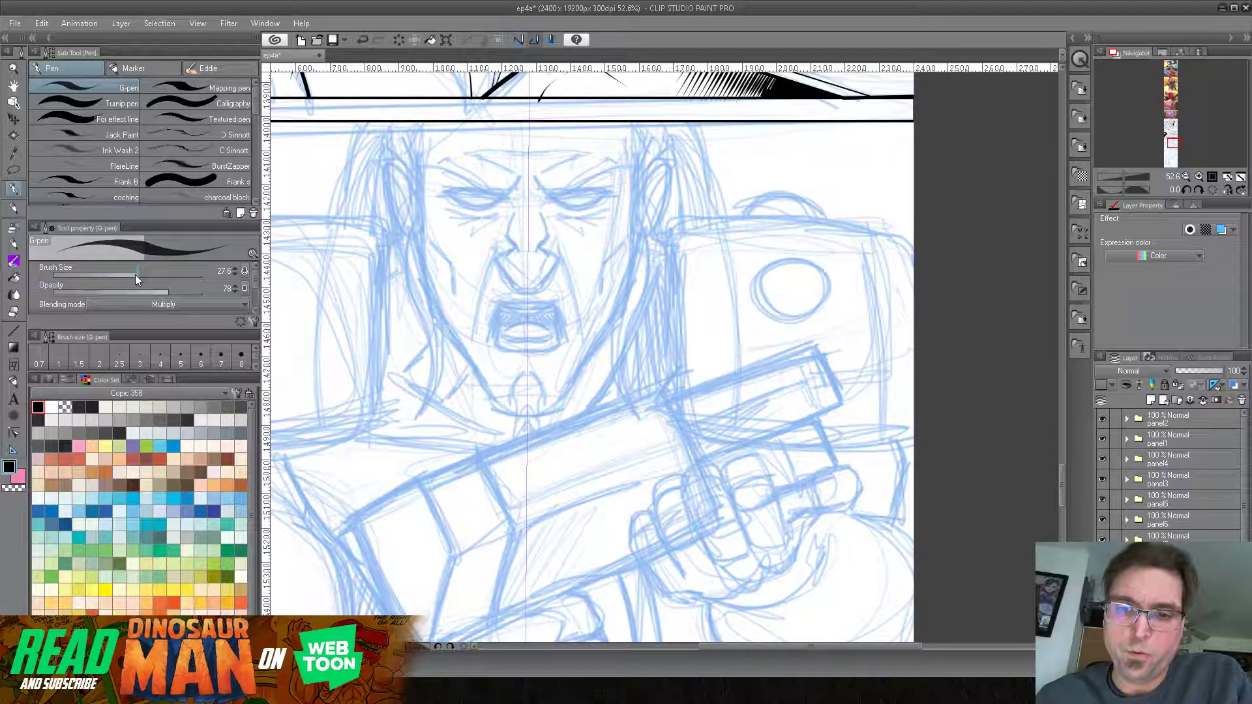
pyautogui.moveTo(134, 273); pyautogui.dragTo(218, 290)
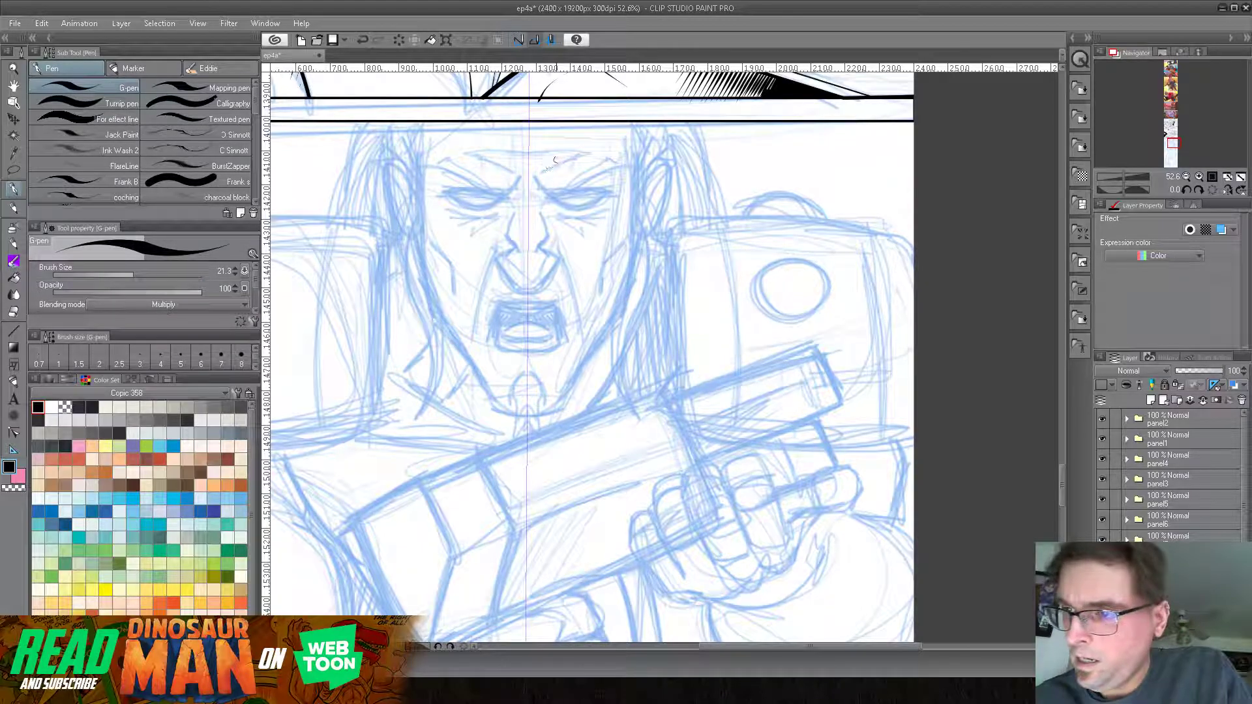
# Step: Ink the brow creases, eyebrows, eyes and nose of the sketched face symmetrically in black
pyautogui.moveTo(553, 166)
pyautogui.mouseDown()
pyautogui.moveTo(520, 181)
pyautogui.moveTo(543, 193)
pyautogui.moveTo(539, 207)
pyautogui.mouseUp()
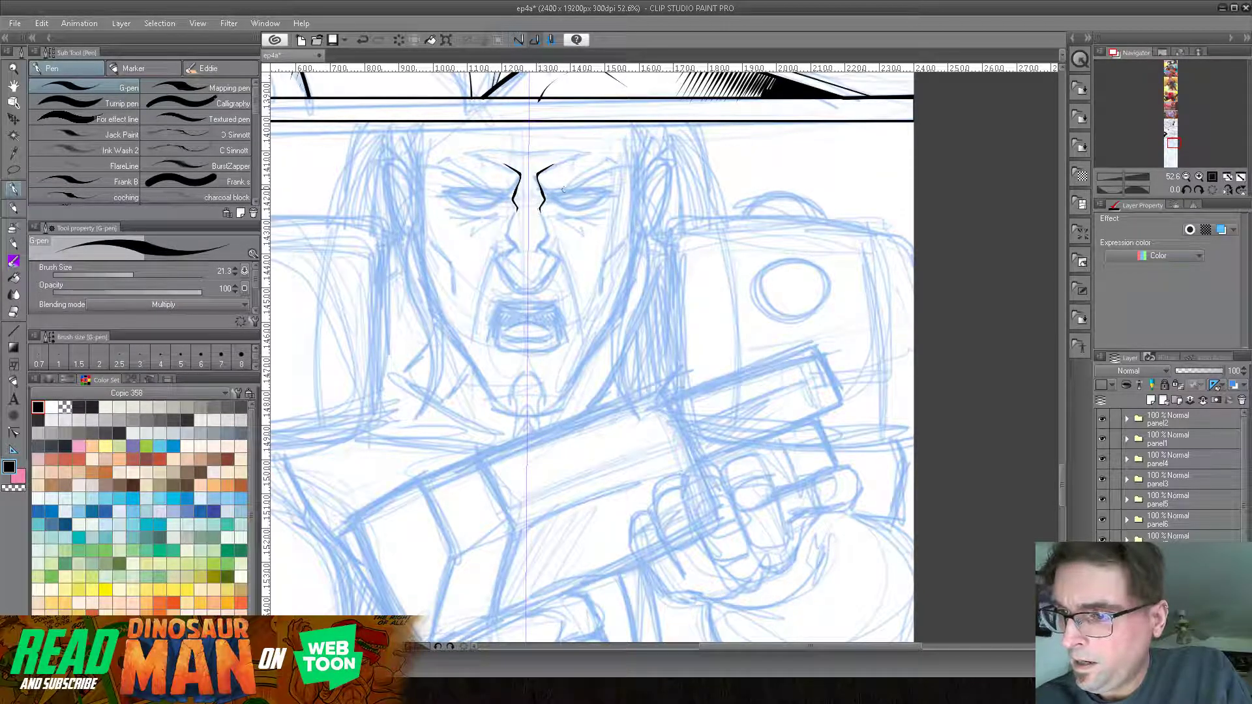
pyautogui.moveTo(546, 196)
pyautogui.mouseDown()
pyautogui.moveTo(630, 166)
pyautogui.moveTo(608, 159)
pyautogui.moveTo(551, 195)
pyautogui.mouseUp()
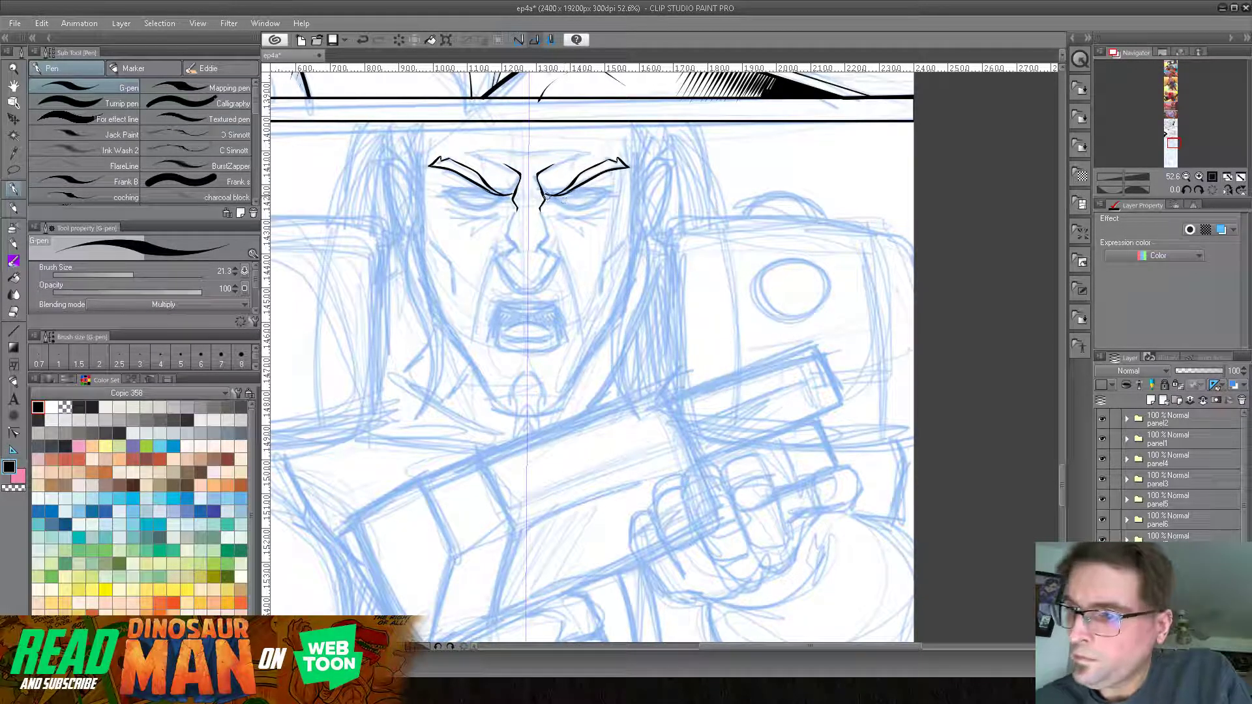
pyautogui.moveTo(545, 195); pyautogui.dragTo(556, 197)
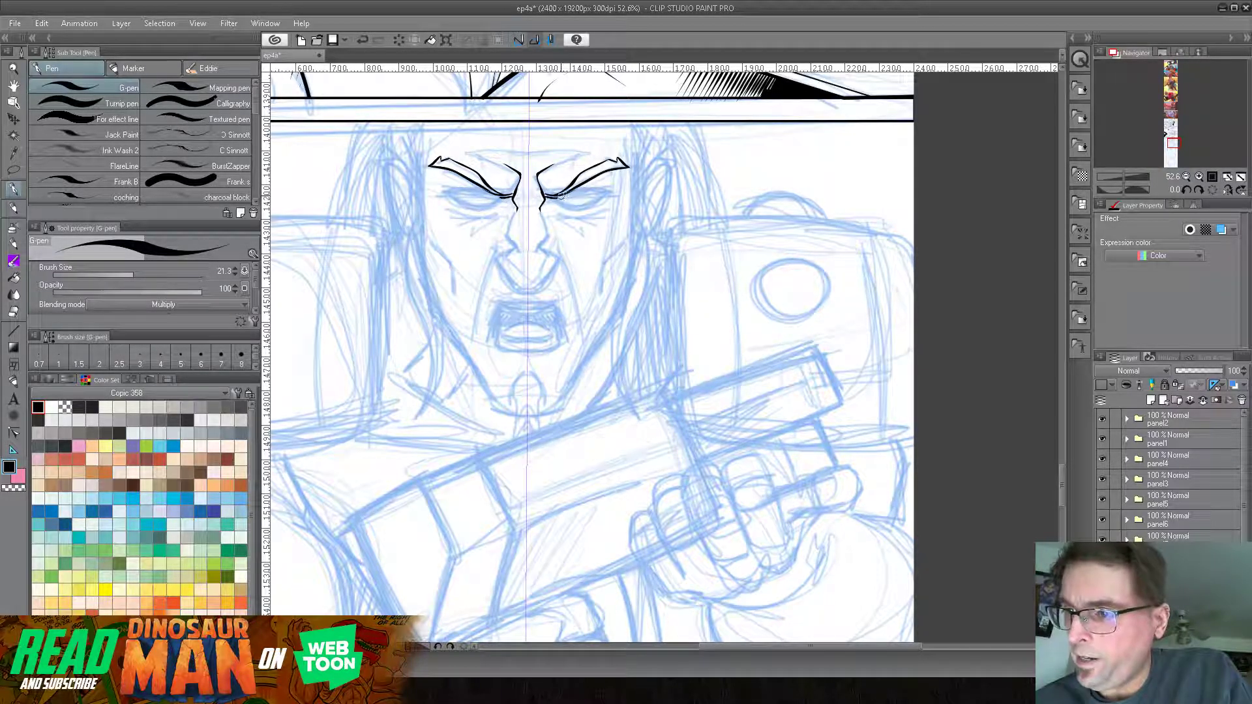
pyautogui.moveTo(562, 195)
pyautogui.mouseDown()
pyautogui.moveTo(625, 183)
pyautogui.moveTo(575, 206)
pyautogui.moveTo(603, 192)
pyautogui.moveTo(577, 199)
pyautogui.moveTo(587, 194)
pyautogui.mouseUp()
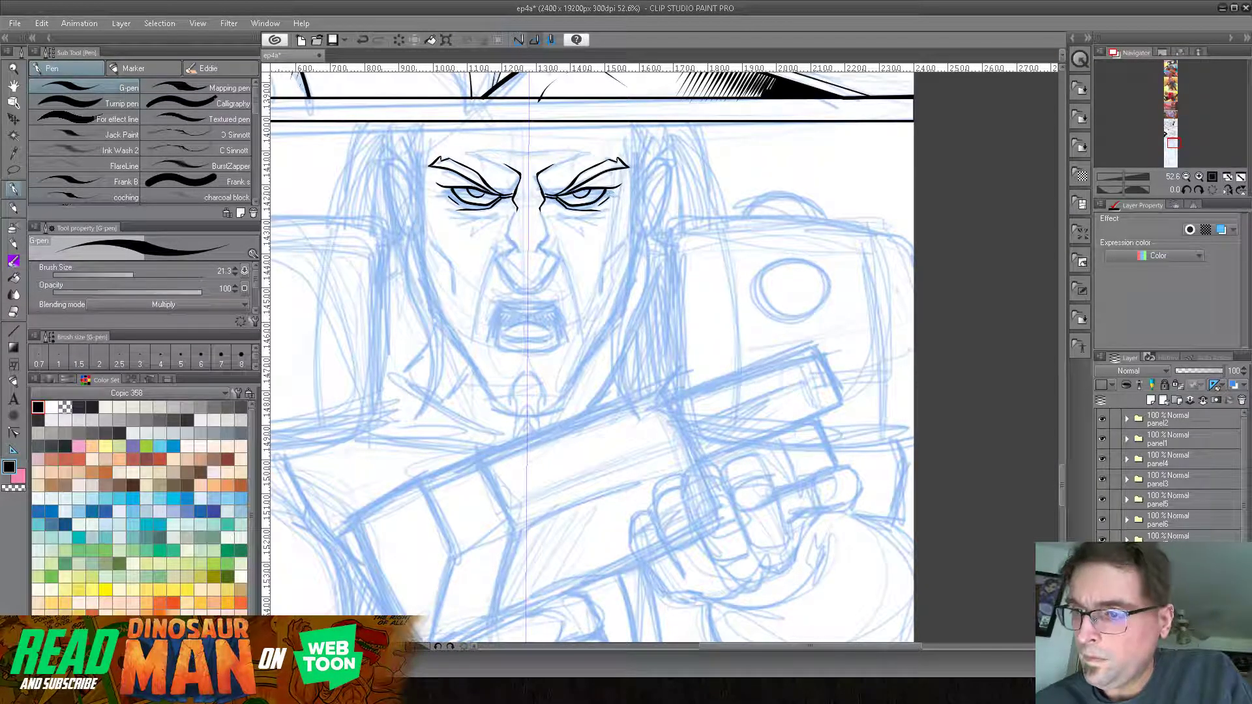
pyautogui.moveTo(512, 210)
pyautogui.mouseDown()
pyautogui.moveTo(513, 238)
pyautogui.moveTo(549, 236)
pyautogui.moveTo(517, 253)
pyautogui.moveTo(514, 290)
pyautogui.moveTo(533, 292)
pyautogui.mouseUp()
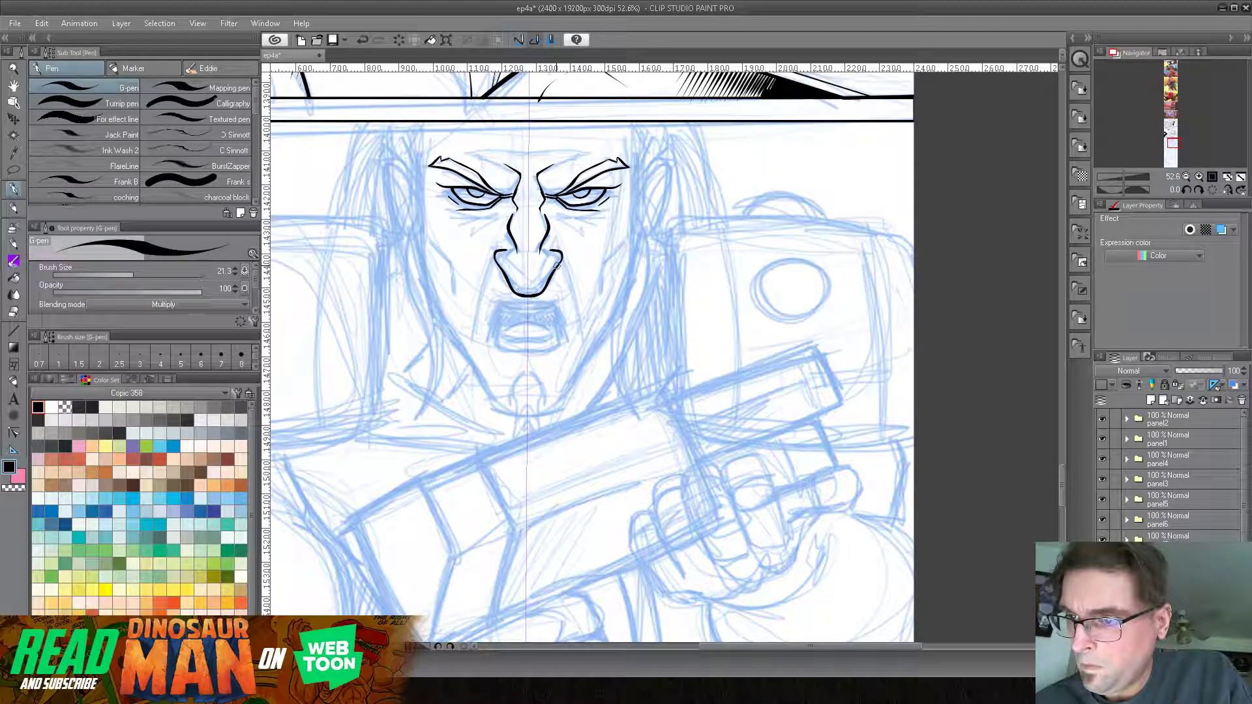
# Step: Ink the creases running from the nostrils past the mouth and the cheek hollows symmetrically on the man's face
pyautogui.moveTo(563, 250); pyautogui.dragTo(568, 269)
pyautogui.moveTo(492, 258); pyautogui.dragTo(474, 346)
pyautogui.moveTo(580, 345); pyautogui.dragTo(576, 282)
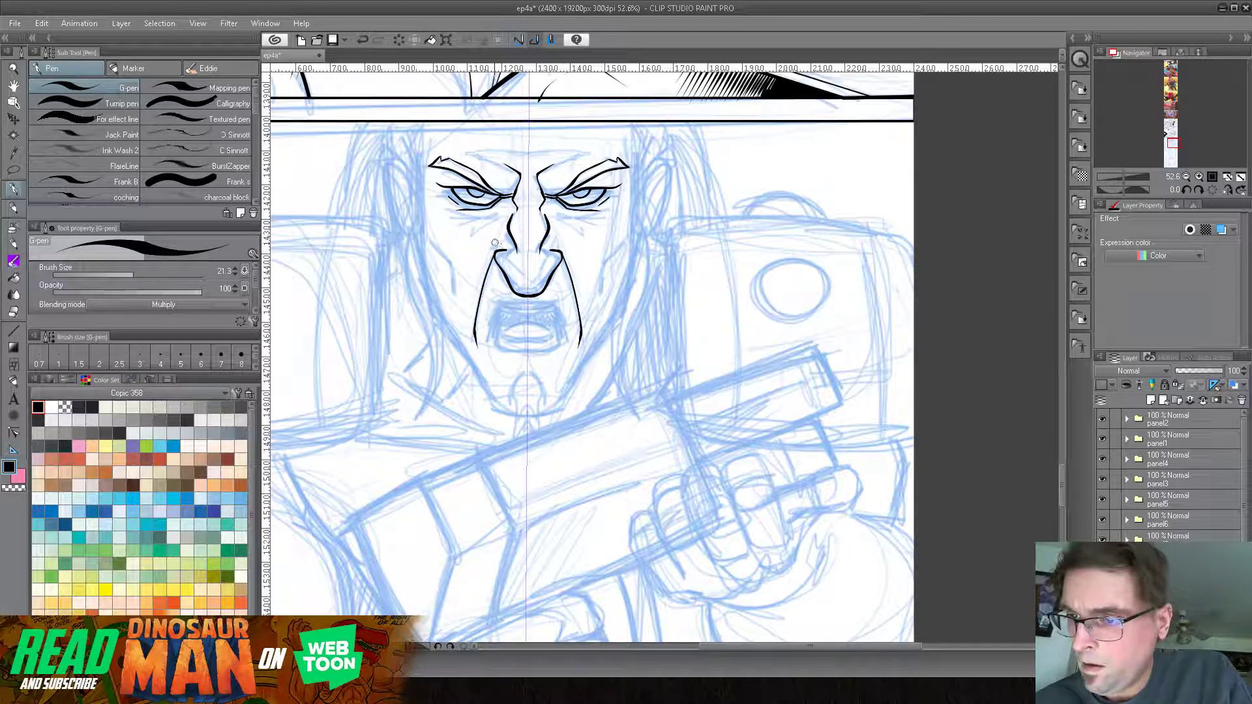
pyautogui.moveTo(499, 239)
pyautogui.mouseDown()
pyautogui.moveTo(543, 237)
pyautogui.moveTo(502, 245)
pyautogui.mouseUp()
pyautogui.moveTo(576, 258); pyautogui.dragTo(558, 254)
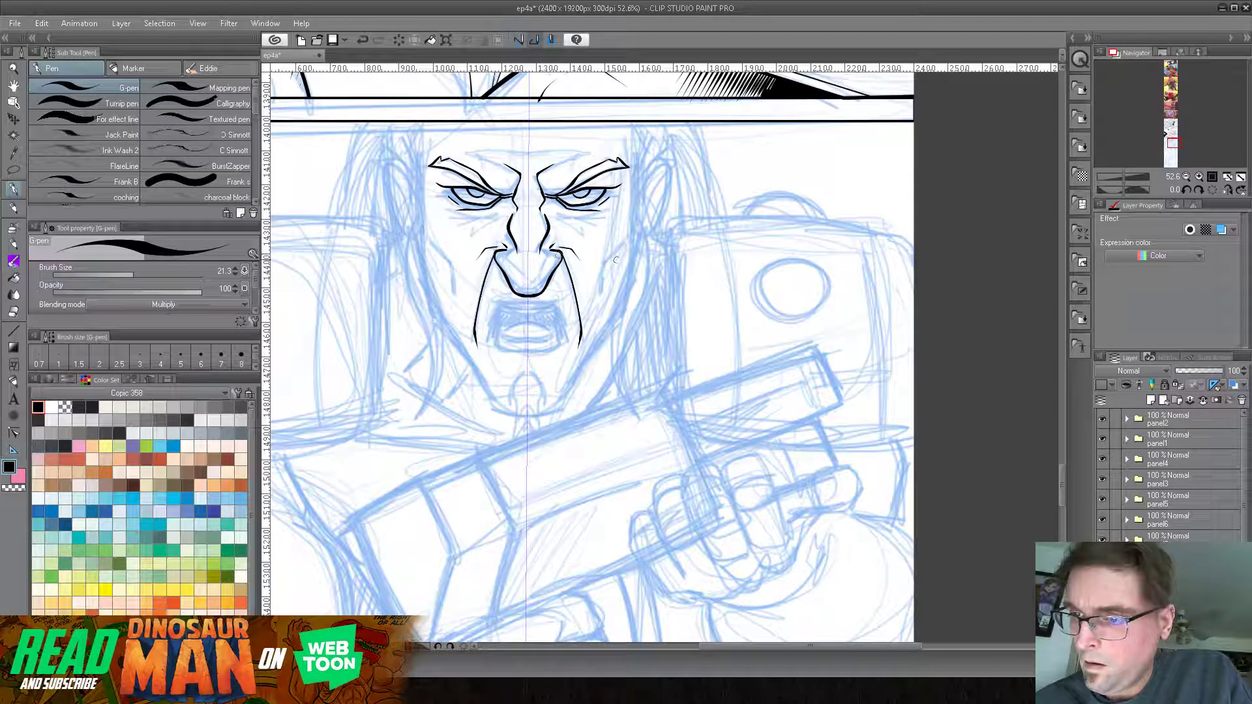
pyautogui.moveTo(430, 243); pyautogui.dragTo(456, 294)
pyautogui.moveTo(664, 339); pyautogui.dragTo(631, 335)
pyautogui.moveTo(574, 370); pyautogui.dragTo(582, 315)
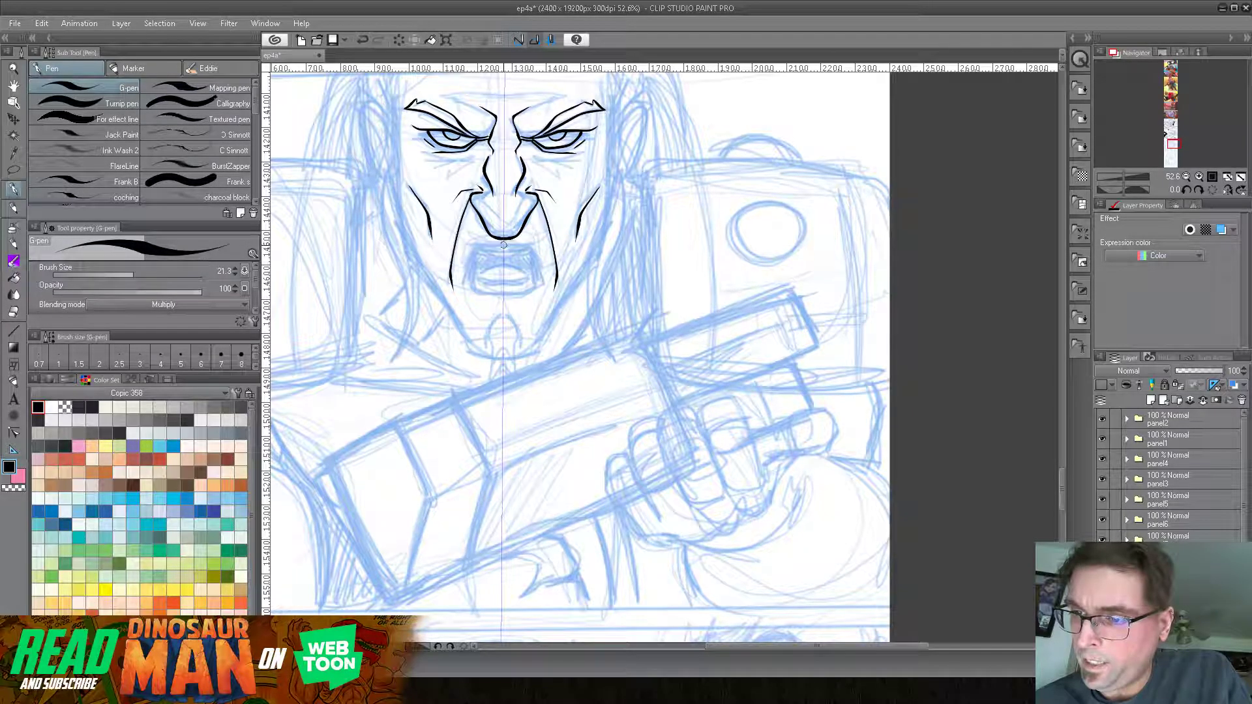
# Step: Ink the man's shouting mouth with lips, teeth and tongue, plus the jawline down to the chin
pyautogui.moveTo(526, 243)
pyautogui.mouseDown()
pyautogui.moveTo(481, 241)
pyautogui.moveTo(464, 256)
pyautogui.moveTo(461, 294)
pyautogui.moveTo(499, 308)
pyautogui.moveTo(516, 297)
pyautogui.moveTo(500, 318)
pyautogui.moveTo(528, 311)
pyautogui.mouseUp()
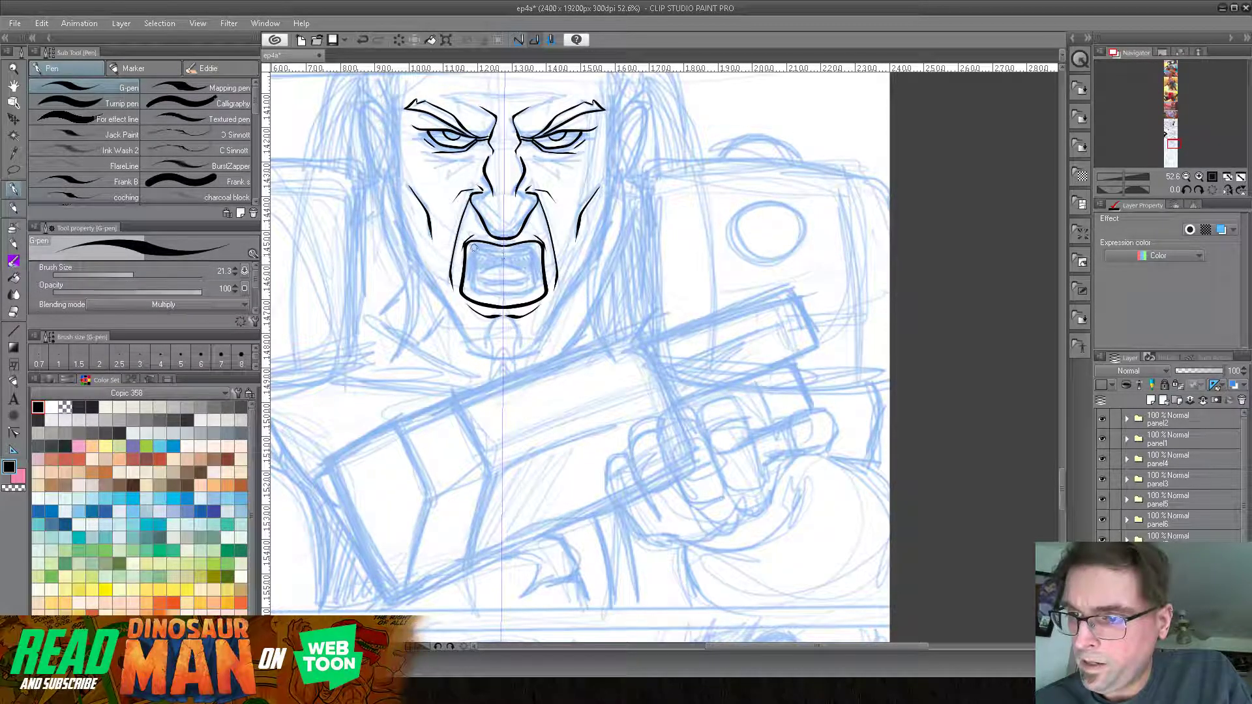
pyautogui.moveTo(469, 242); pyautogui.dragTo(512, 254)
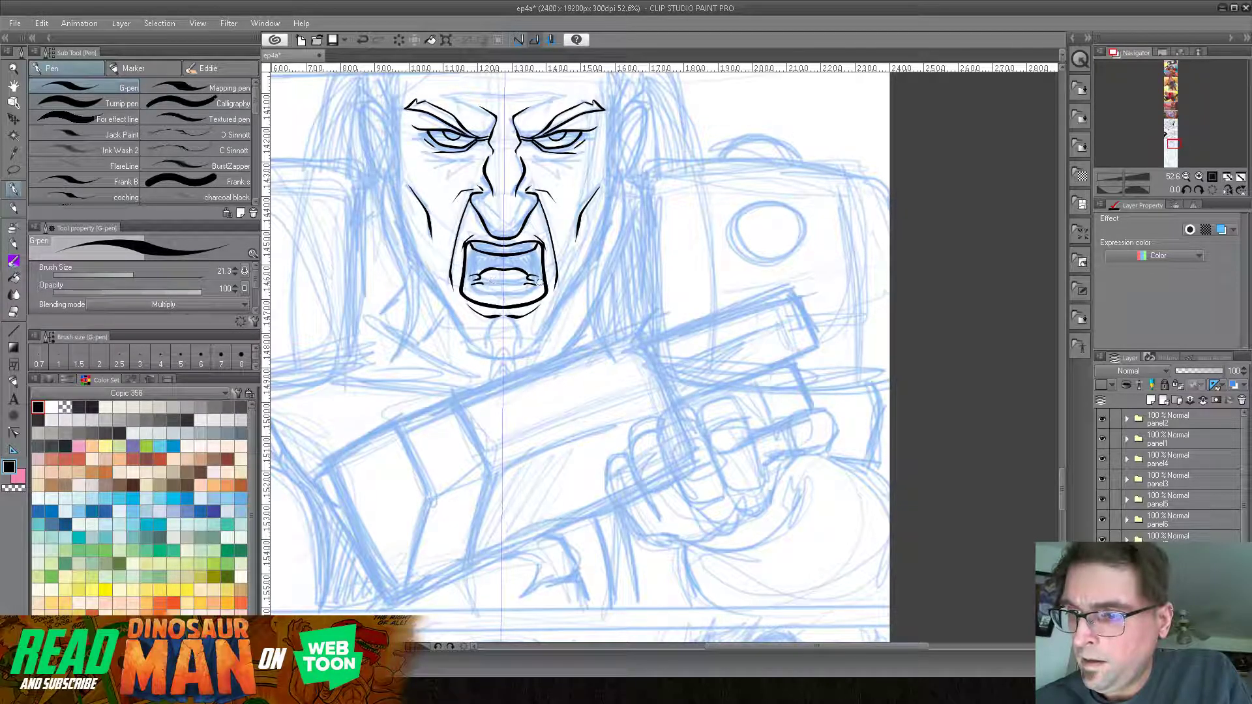
pyautogui.moveTo(482, 286); pyautogui.dragTo(504, 287)
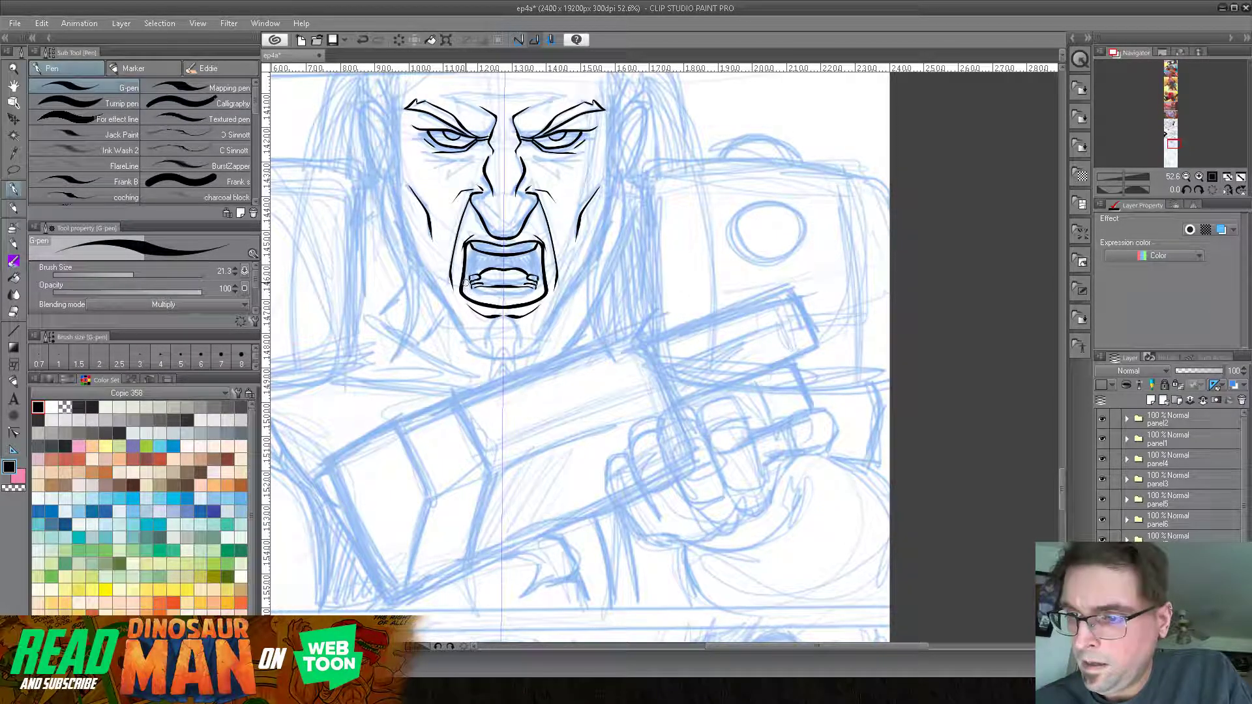
pyautogui.moveTo(465, 287); pyautogui.dragTo(510, 297)
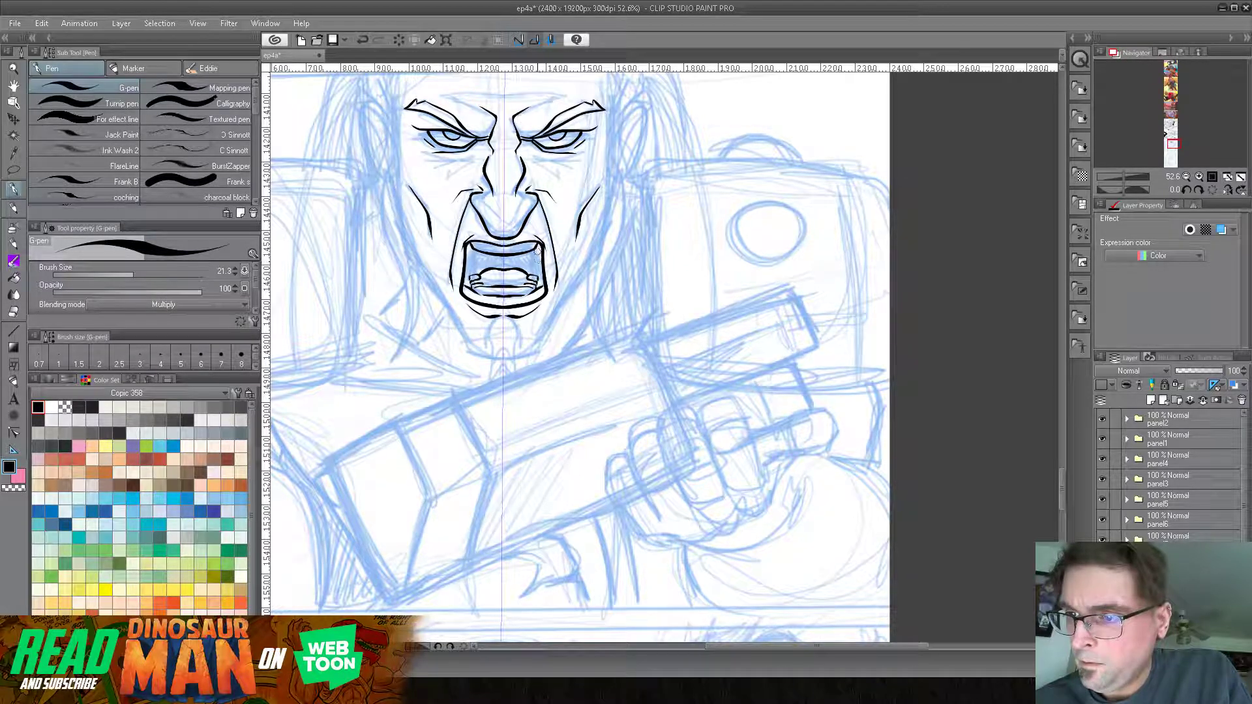
pyautogui.moveTo(540, 241); pyautogui.dragTo(542, 285)
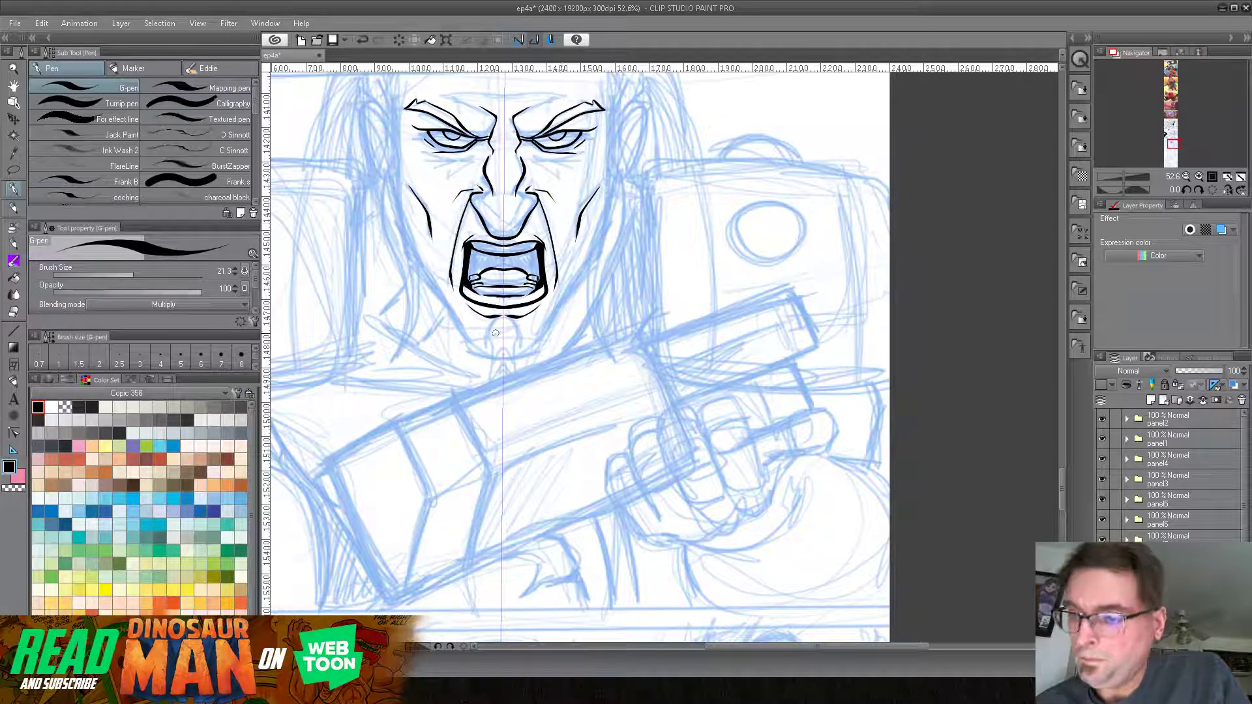
pyautogui.moveTo(402, 189)
pyautogui.mouseDown()
pyautogui.moveTo(409, 250)
pyautogui.moveTo(483, 355)
pyautogui.mouseUp()
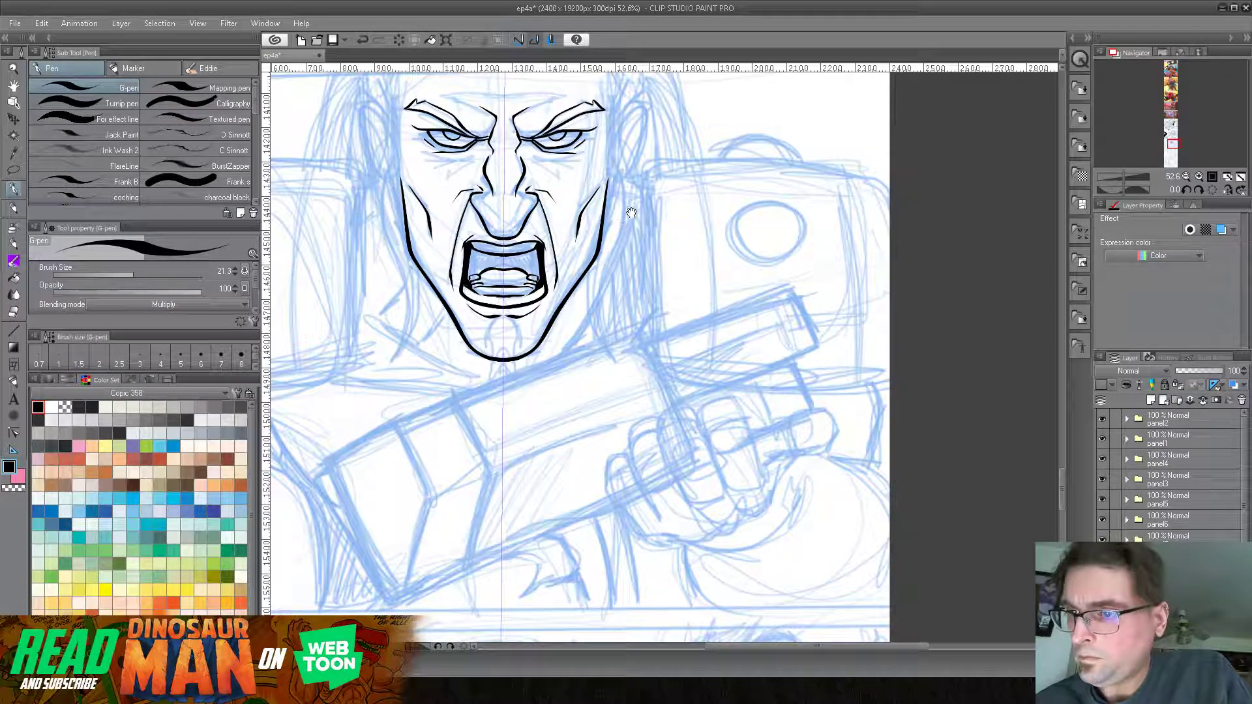
# Step: Examine the coloured purple face panel and the inked machinery panel higher up the page for reference
pyautogui.scroll(3, 637, 276)
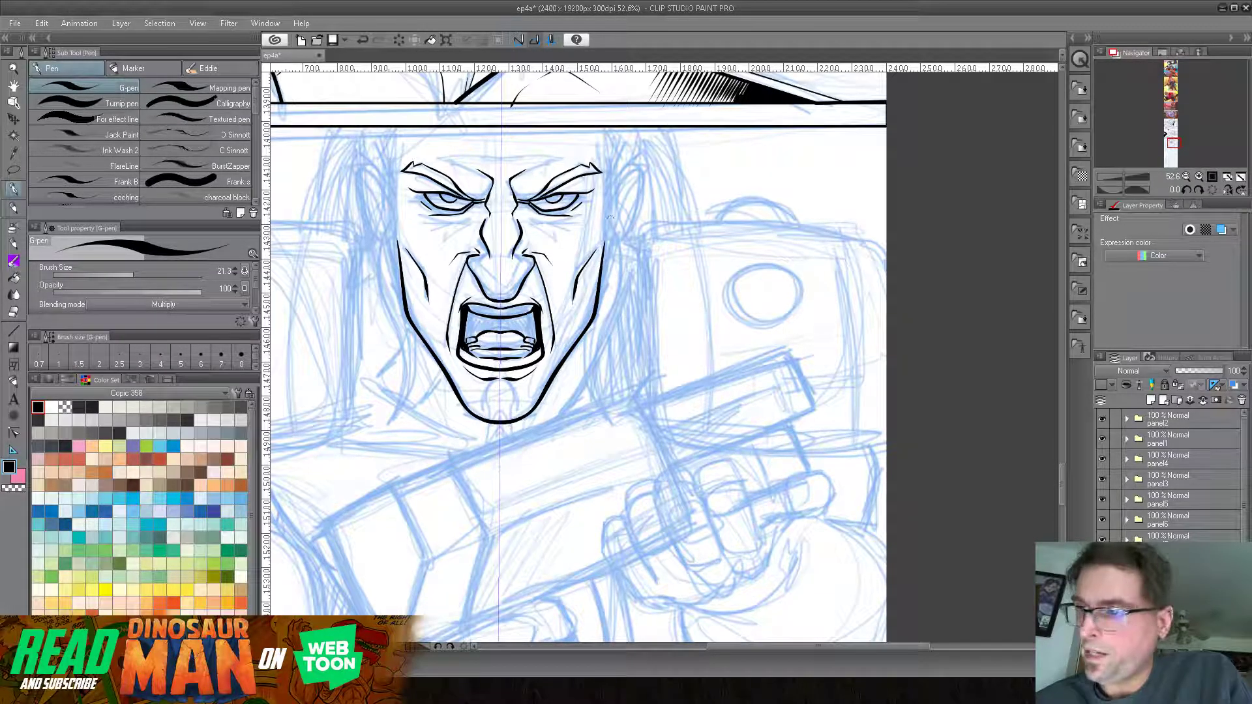
pyautogui.moveTo(646, 163); pyautogui.dragTo(673, 487)
pyautogui.moveTo(644, 213)
pyautogui.mouseDown()
pyautogui.moveTo(681, 556)
pyautogui.moveTo(661, 623)
pyautogui.mouseUp()
pyautogui.moveTo(663, 367); pyautogui.dragTo(671, 620)
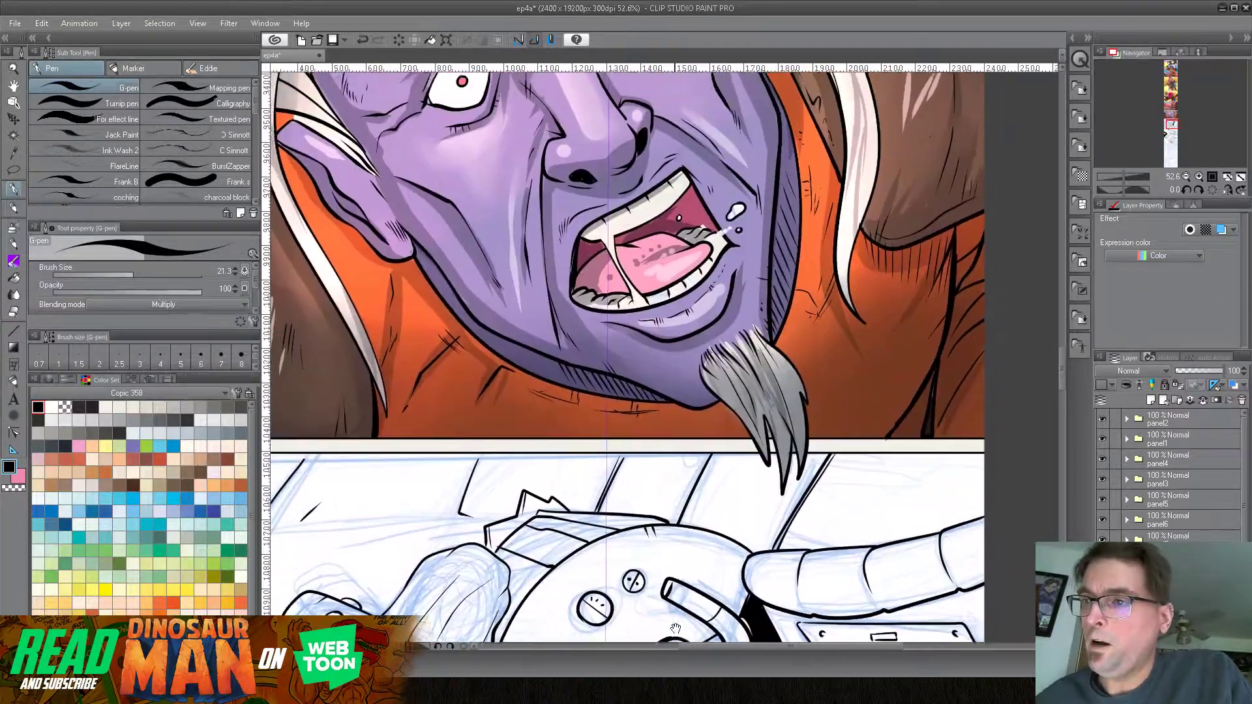
pyautogui.moveTo(651, 196)
pyautogui.mouseDown()
pyautogui.moveTo(698, 437)
pyautogui.moveTo(682, 127)
pyautogui.mouseUp()
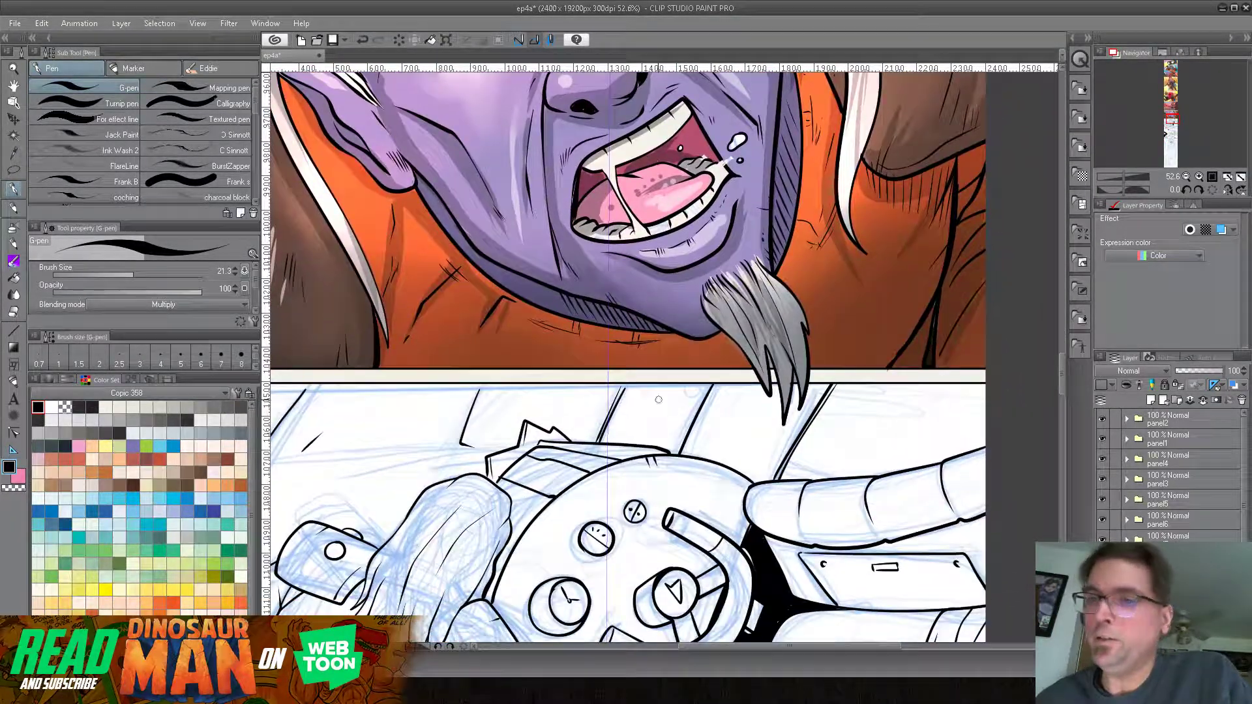
pyautogui.moveTo(672, 521); pyautogui.dragTo(644, 189)
pyautogui.moveTo(641, 567); pyautogui.dragTo(618, 131)
pyautogui.moveTo(645, 504); pyautogui.dragTo(639, 163)
pyautogui.moveTo(653, 554); pyautogui.dragTo(644, 228)
pyautogui.moveTo(676, 355)
pyautogui.mouseDown()
pyautogui.moveTo(688, 307)
pyautogui.moveTo(684, 325)
pyautogui.mouseUp()
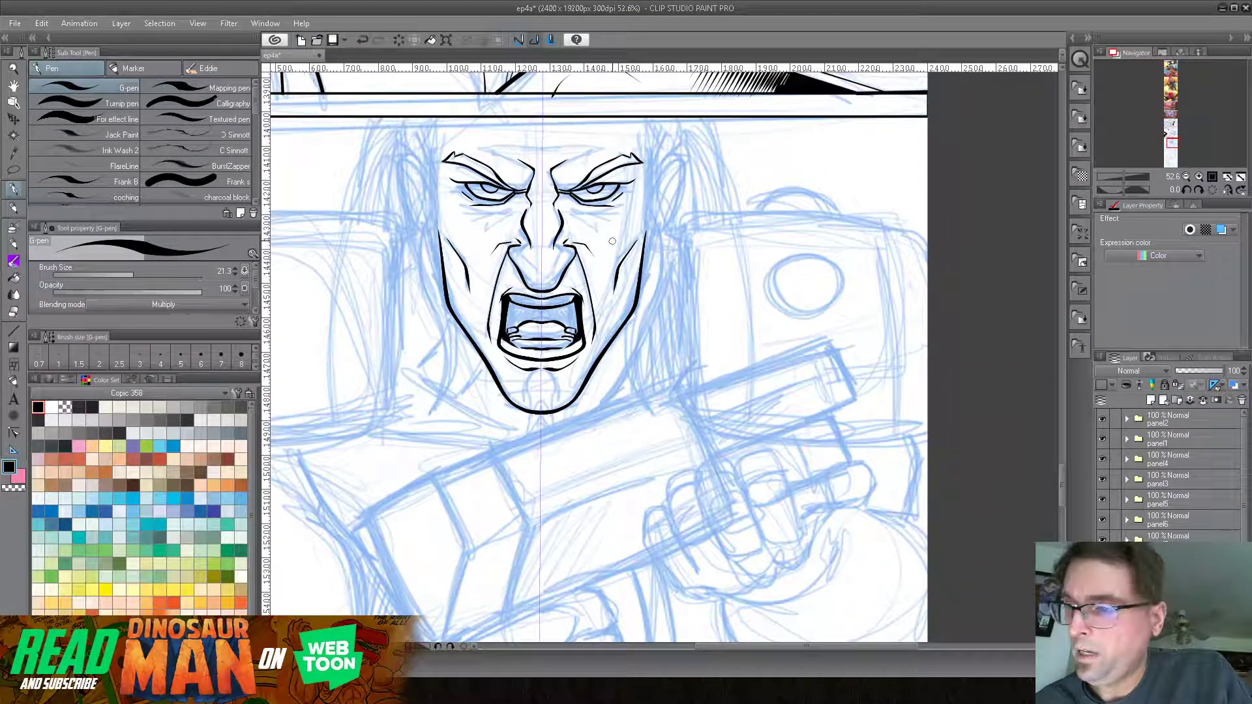
# Step: Ink both ears with their inner folds and the temple edges beside the eyes symmetrically
pyautogui.moveTo(412, 155); pyautogui.dragTo(429, 193)
pyautogui.moveTo(673, 156); pyautogui.dragTo(656, 196)
pyautogui.moveTo(410, 154)
pyautogui.mouseDown()
pyautogui.moveTo(405, 199)
pyautogui.moveTo(438, 241)
pyautogui.mouseUp()
pyautogui.moveTo(405, 172); pyautogui.dragTo(427, 221)
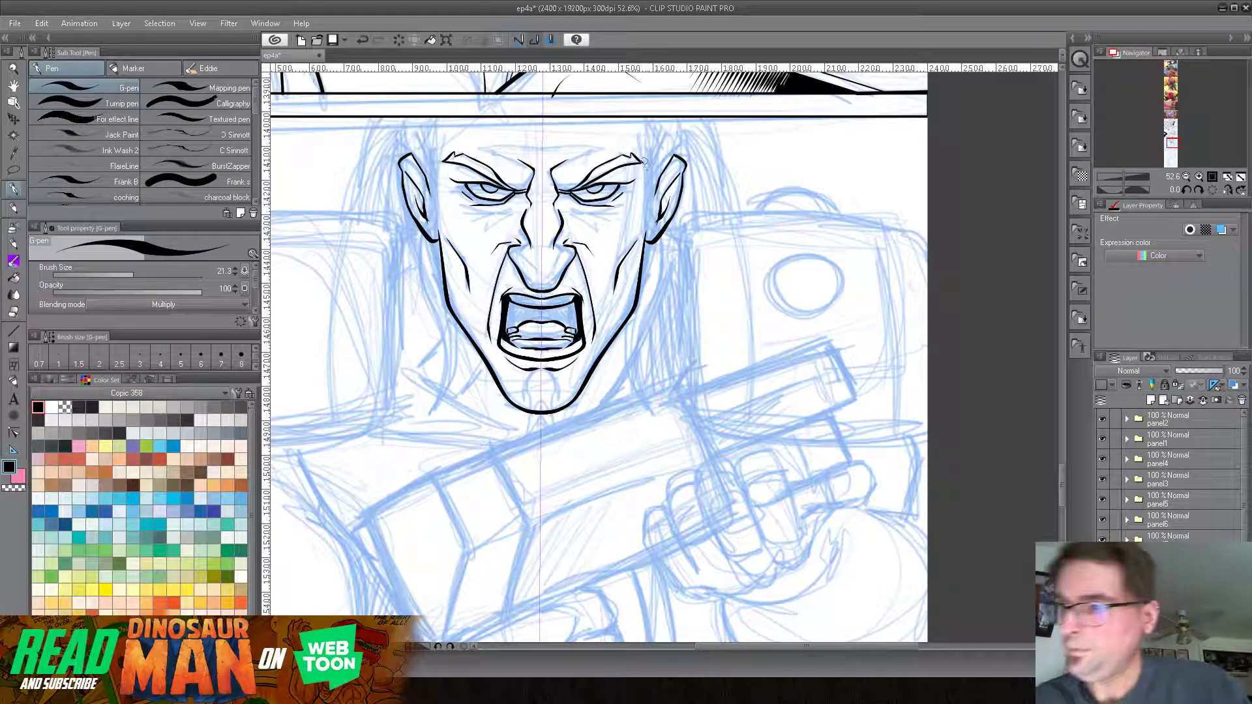
pyautogui.moveTo(646, 174)
pyautogui.mouseDown()
pyautogui.moveTo(646, 225)
pyautogui.moveTo(648, 212)
pyautogui.mouseUp()
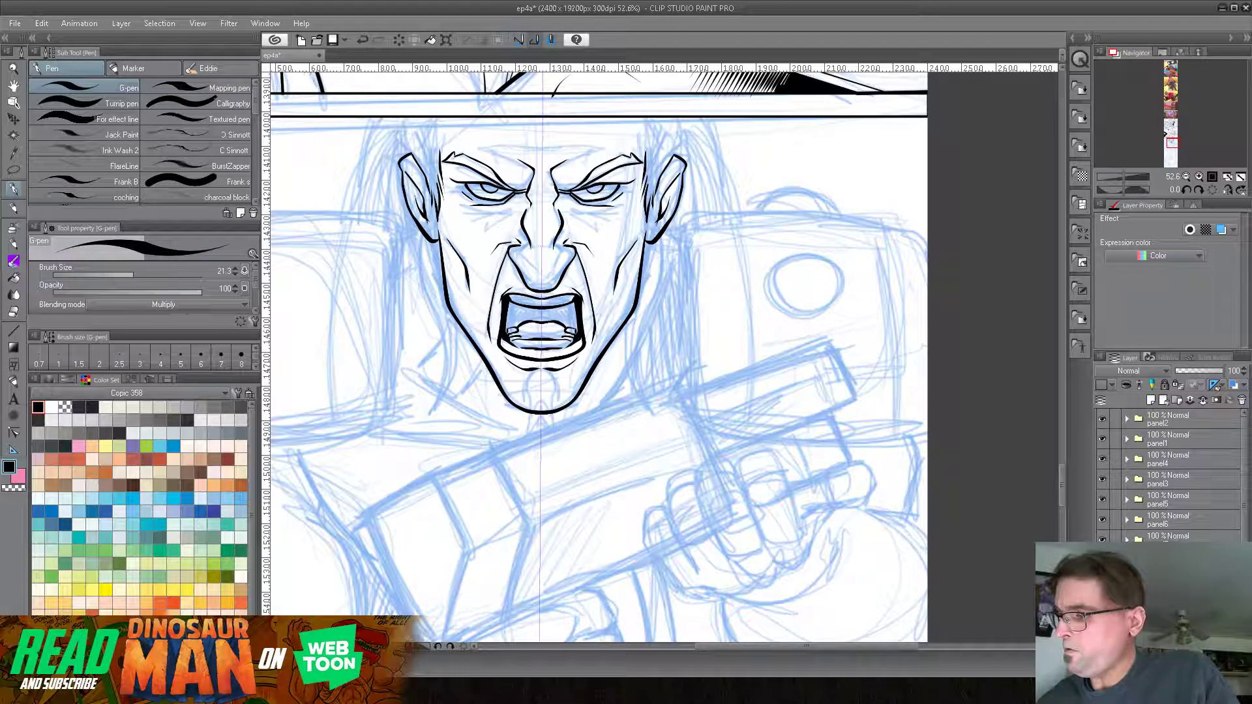
# Step: Hide the symmetrical ruler and ink the long hair strand hanging from below the viewer's-left ear beside the jaw
pyautogui.rightClick(1116, 440)
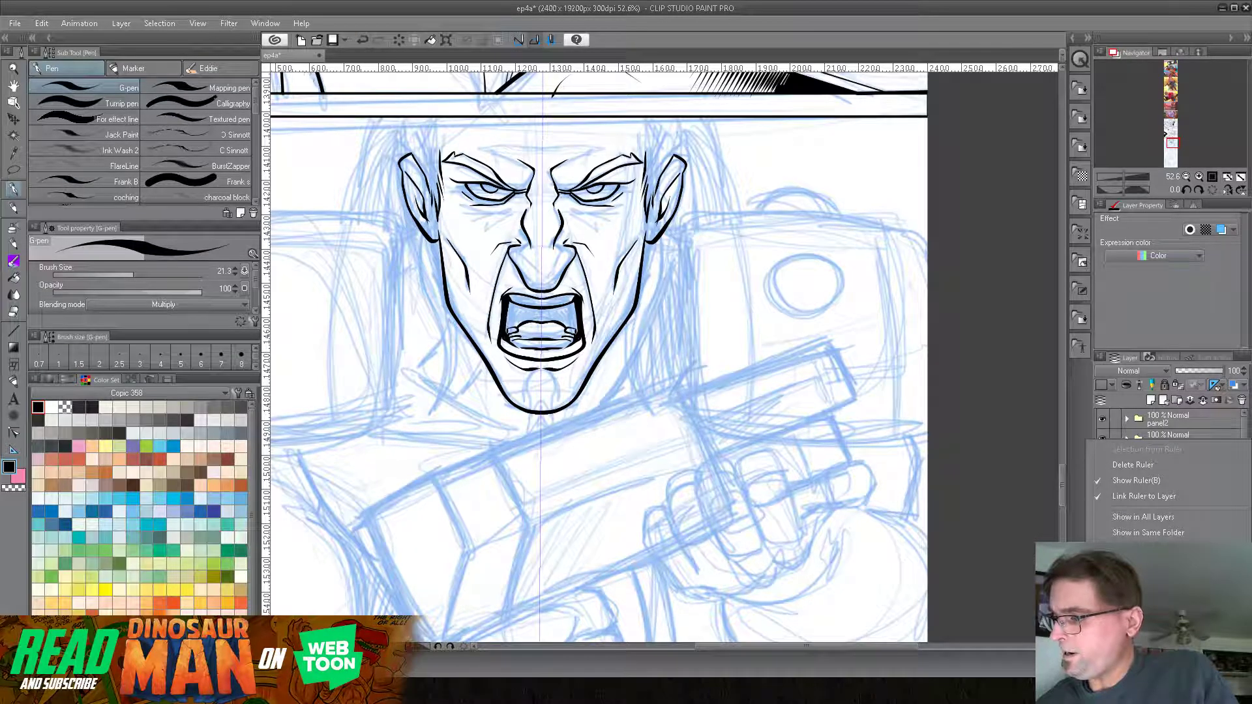
pyautogui.click(1139, 479)
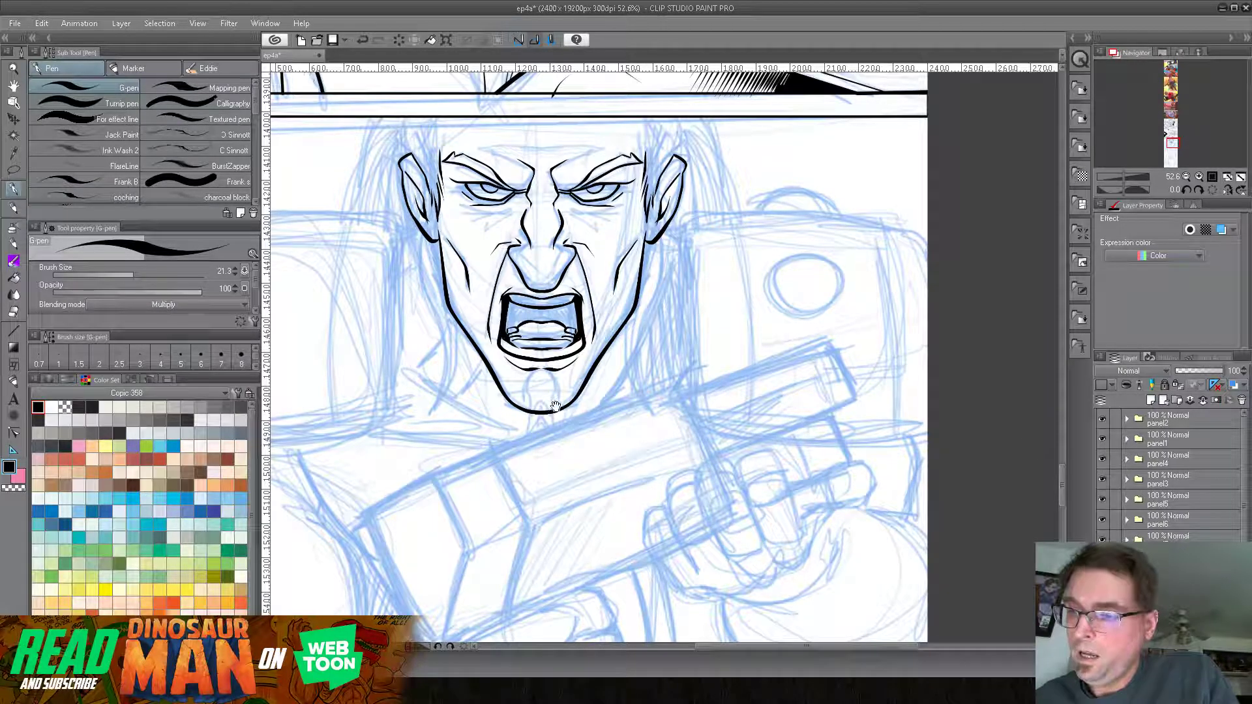
pyautogui.moveTo(559, 414); pyautogui.dragTo(607, 399)
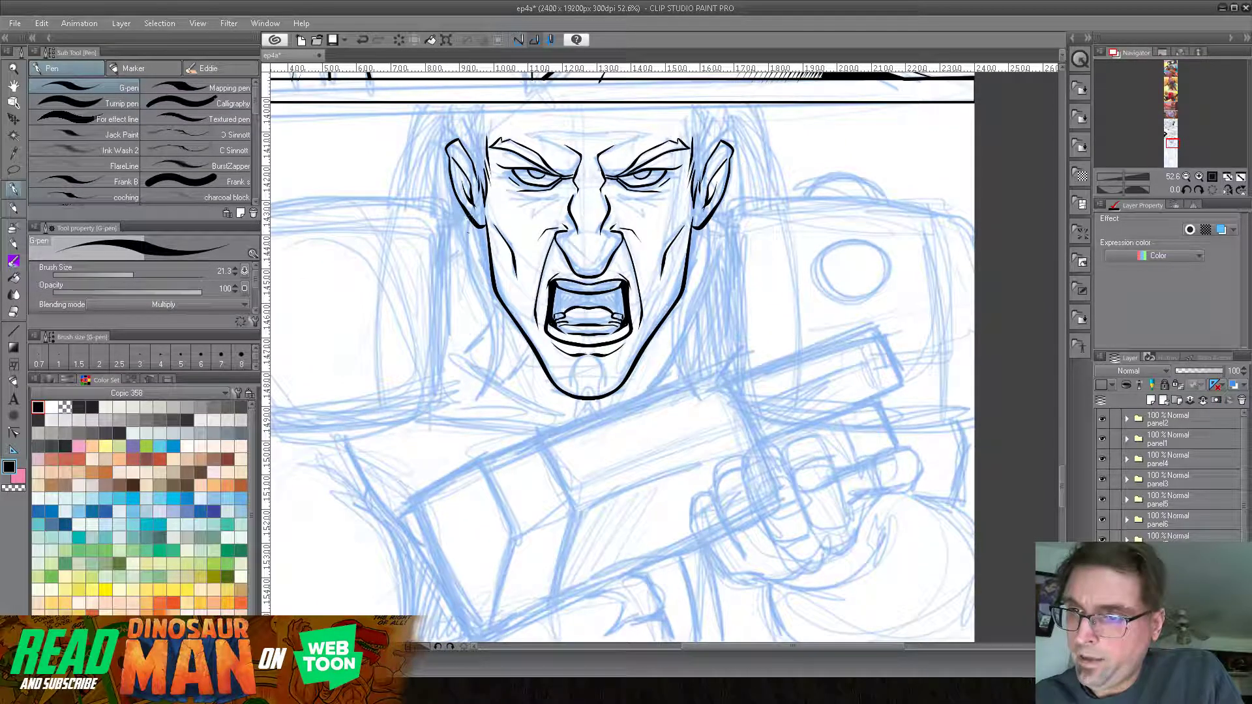
pyautogui.scroll(-2, 254, 297)
pyautogui.scroll(-1, 254, 297)
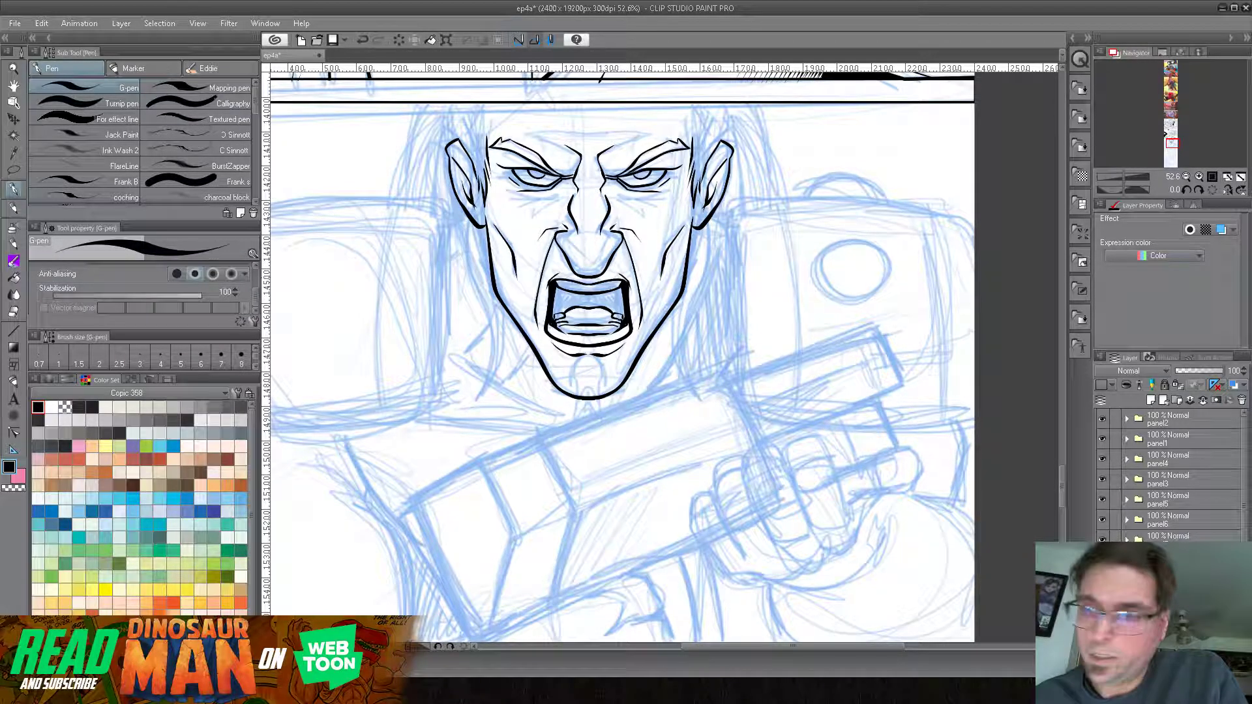
pyautogui.moveTo(461, 199)
pyautogui.mouseDown()
pyautogui.moveTo(460, 269)
pyautogui.moveTo(491, 353)
pyautogui.moveTo(472, 414)
pyautogui.mouseUp()
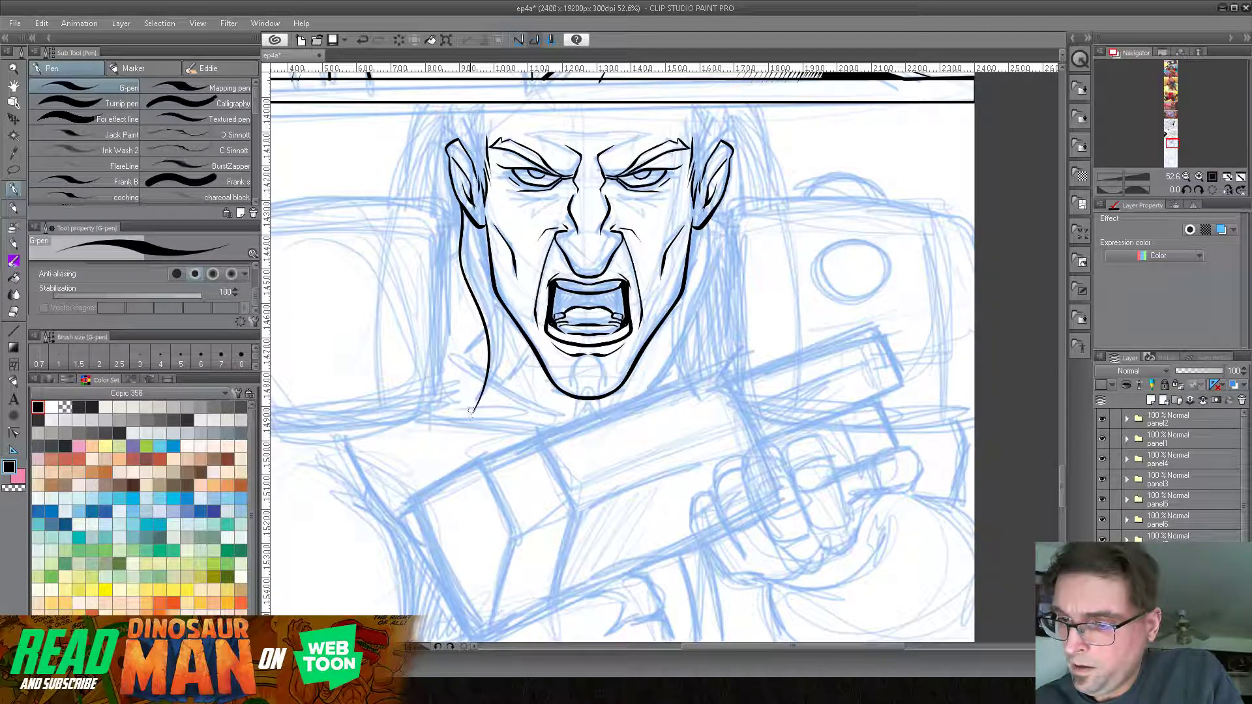
pyautogui.moveTo(498, 297)
pyautogui.mouseDown()
pyautogui.moveTo(496, 368)
pyautogui.moveTo(479, 402)
pyautogui.mouseUp()
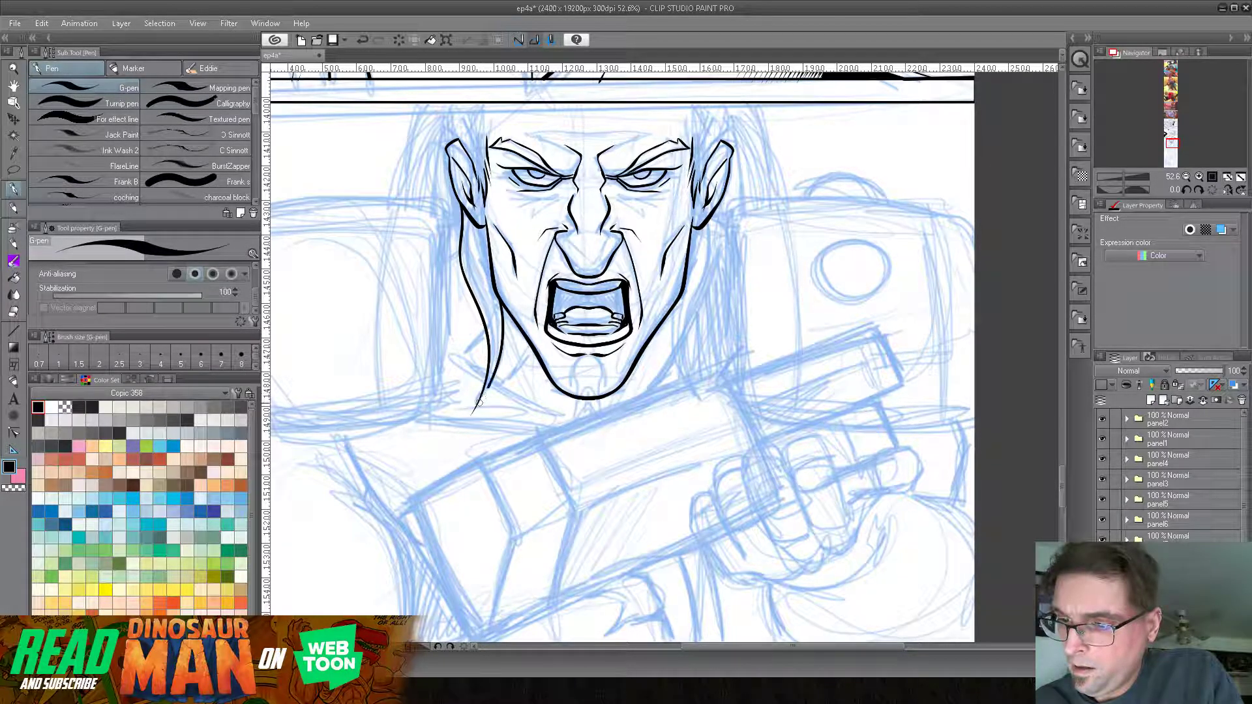
# Step: Set the G-pen's anti-aliasing to its strongest level and ink the outer edge of the hair beside the viewer's-left shoulder pad
pyautogui.click(231, 273)
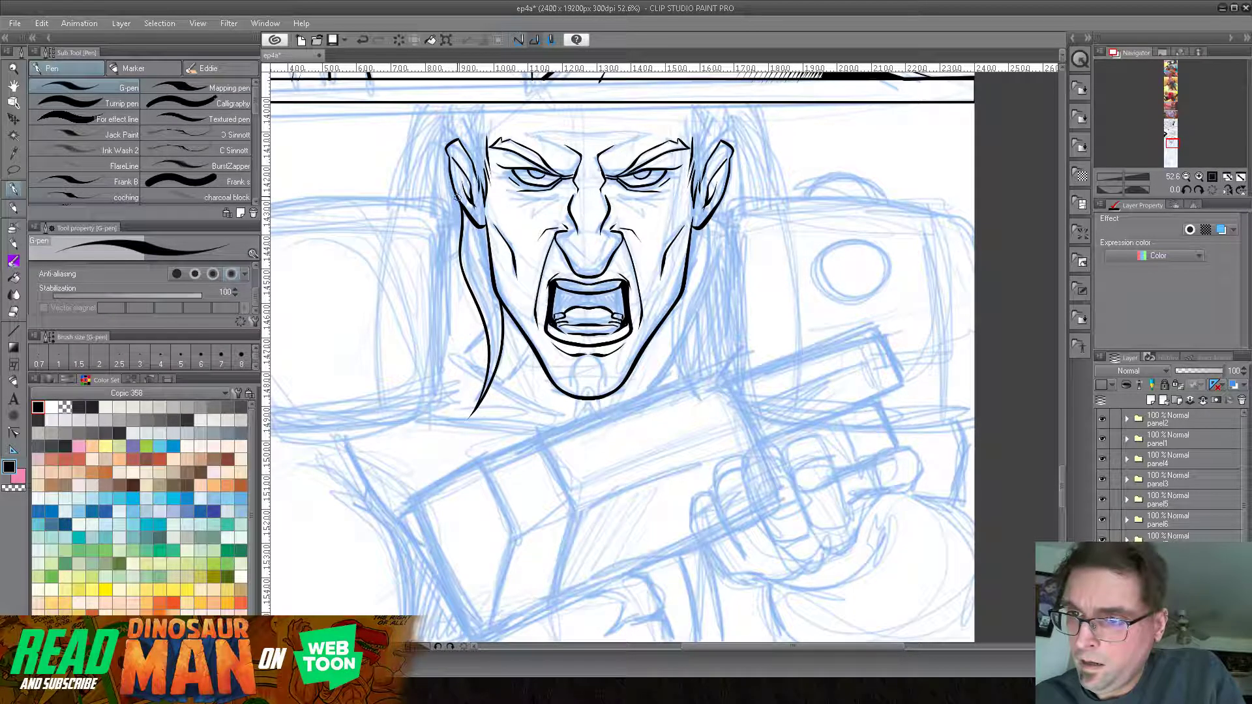
pyautogui.moveTo(445, 265); pyautogui.dragTo(443, 390)
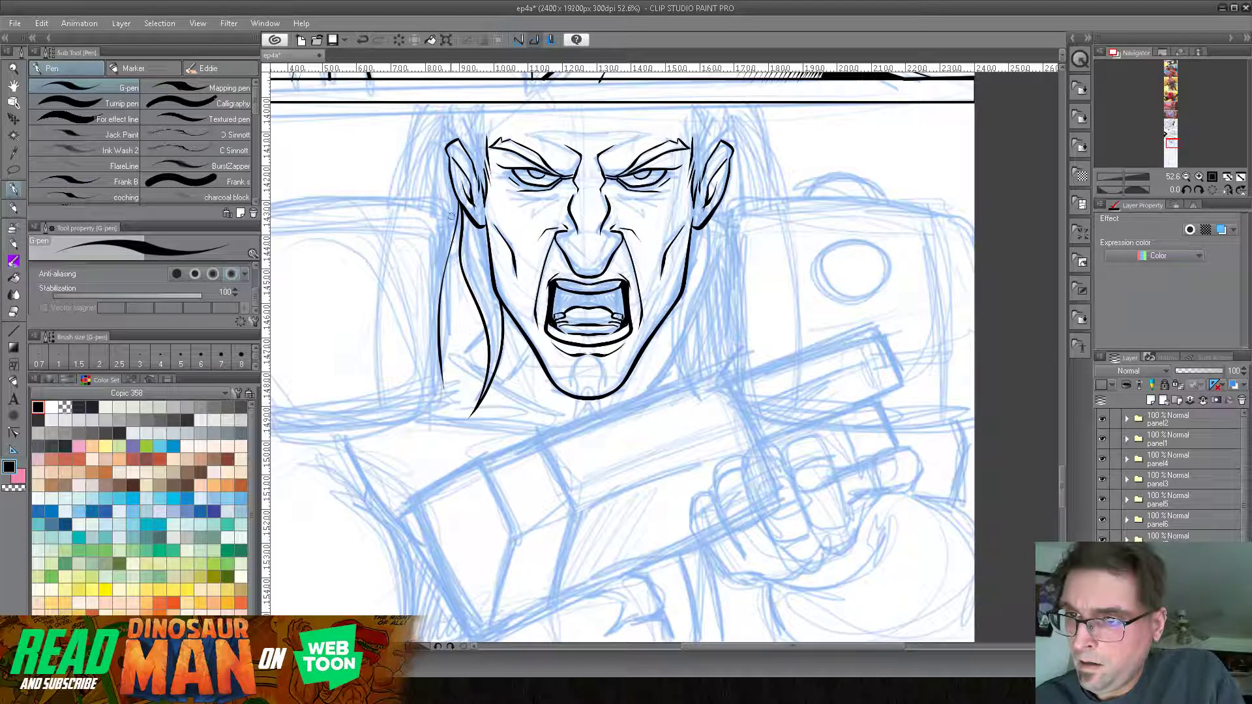
pyautogui.moveTo(435, 316); pyautogui.dragTo(447, 400)
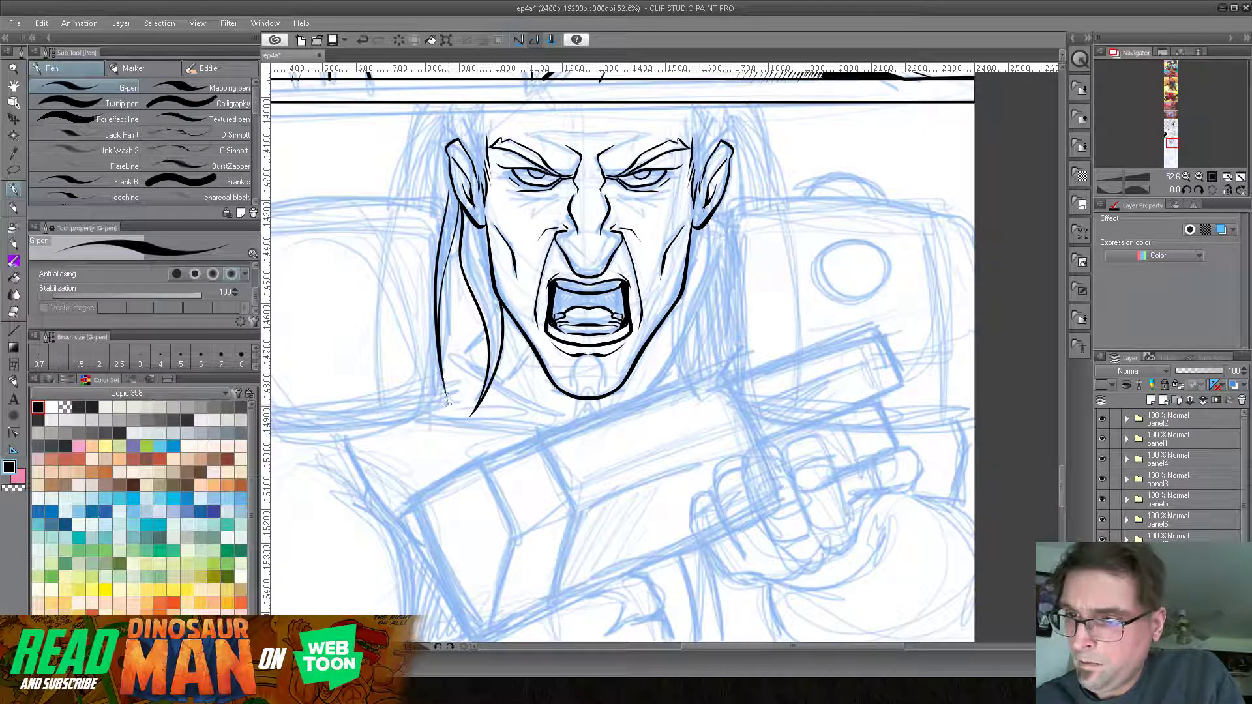
pyautogui.scroll(3, 746, 302)
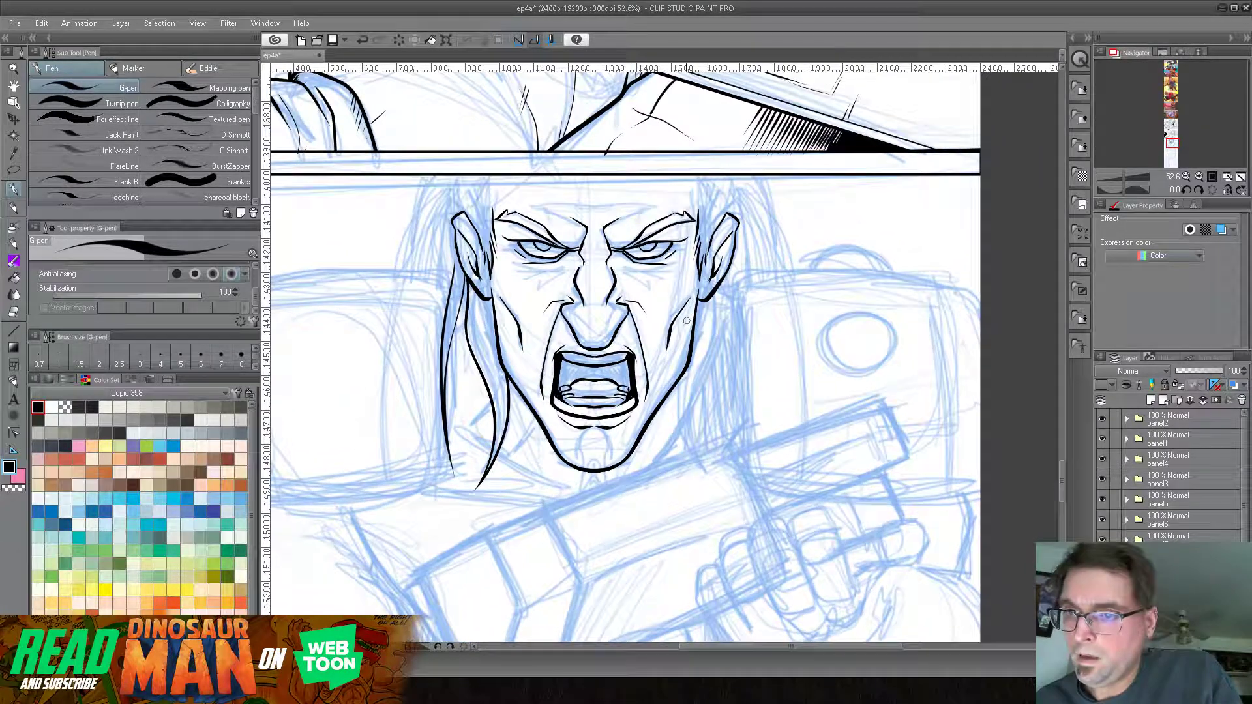
# Step: Ink the top edge of the viewer's-left shoulder pad and the hair strands above it, around the ear and temple
pyautogui.moveTo(452, 277); pyautogui.dragTo(284, 277)
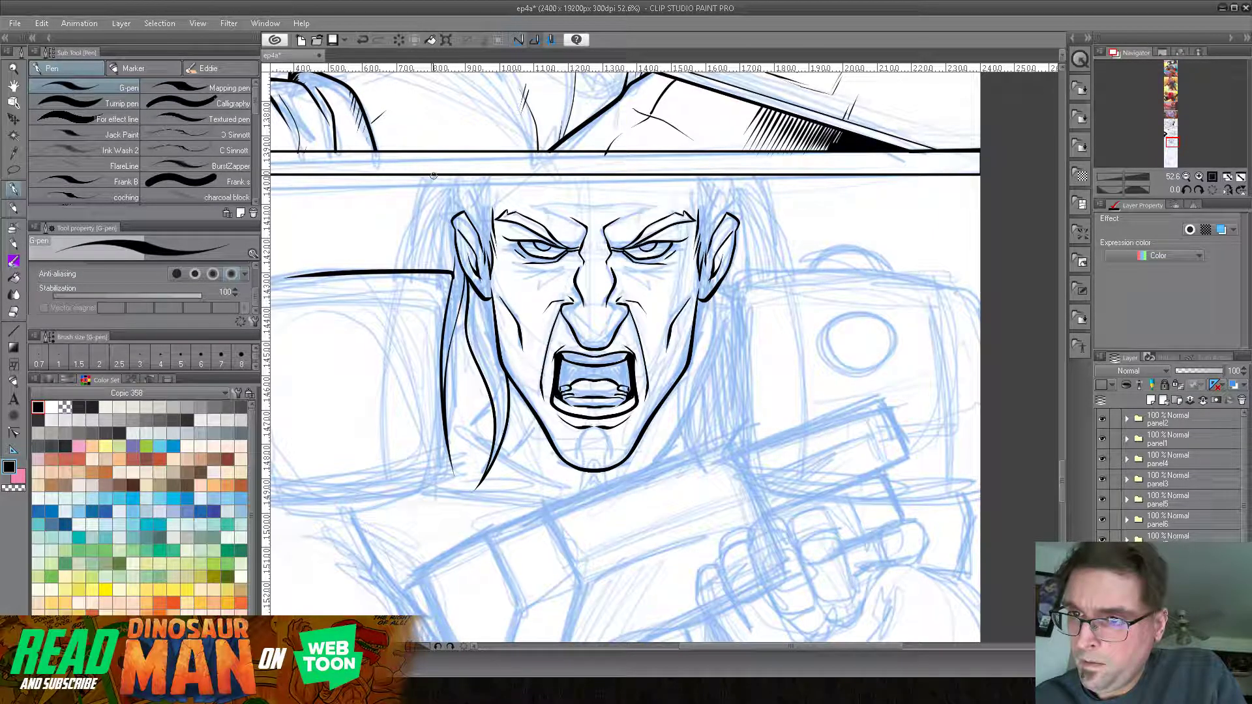
pyautogui.moveTo(433, 176); pyautogui.dragTo(394, 269)
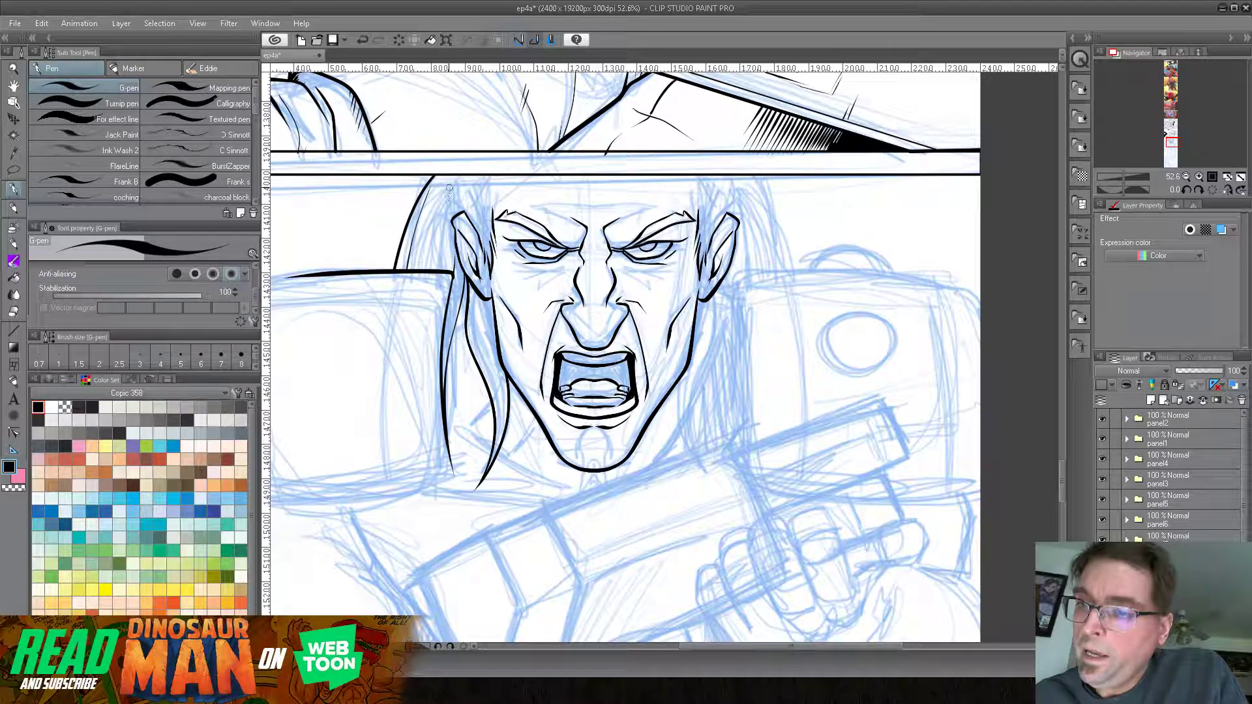
pyautogui.moveTo(448, 175); pyautogui.dragTo(424, 275)
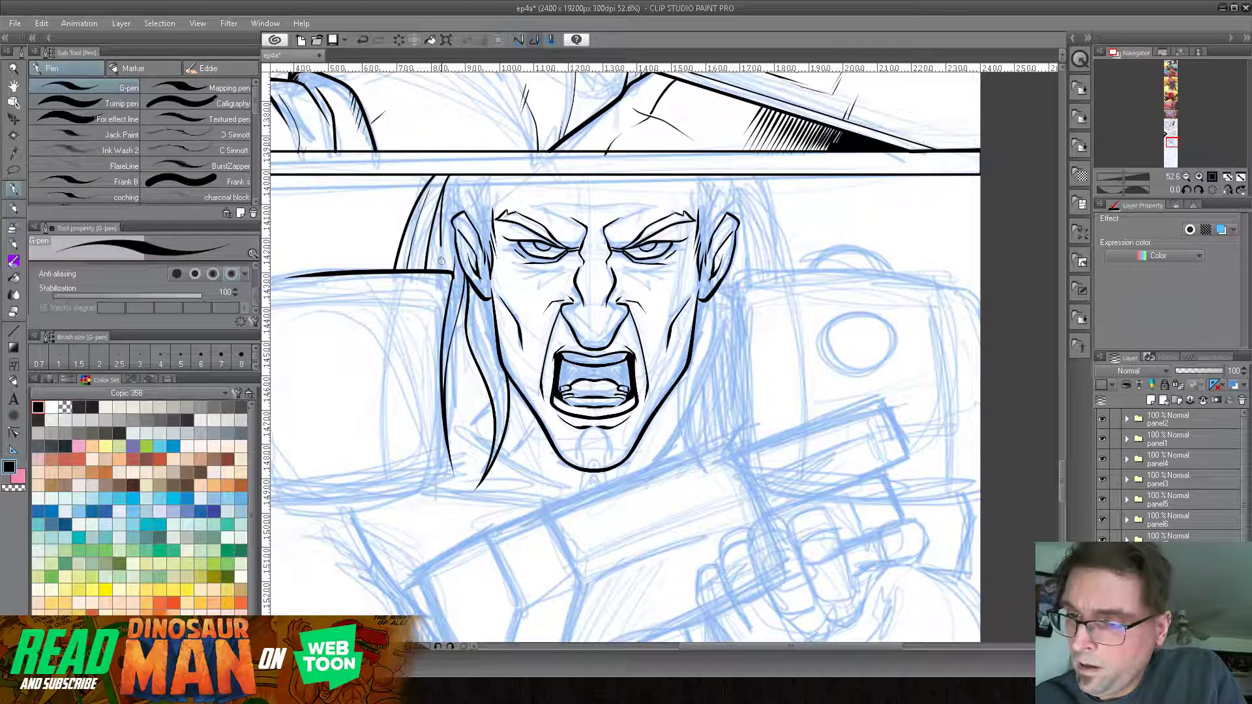
pyautogui.moveTo(451, 185)
pyautogui.mouseDown()
pyautogui.moveTo(478, 213)
pyautogui.moveTo(490, 271)
pyautogui.mouseUp()
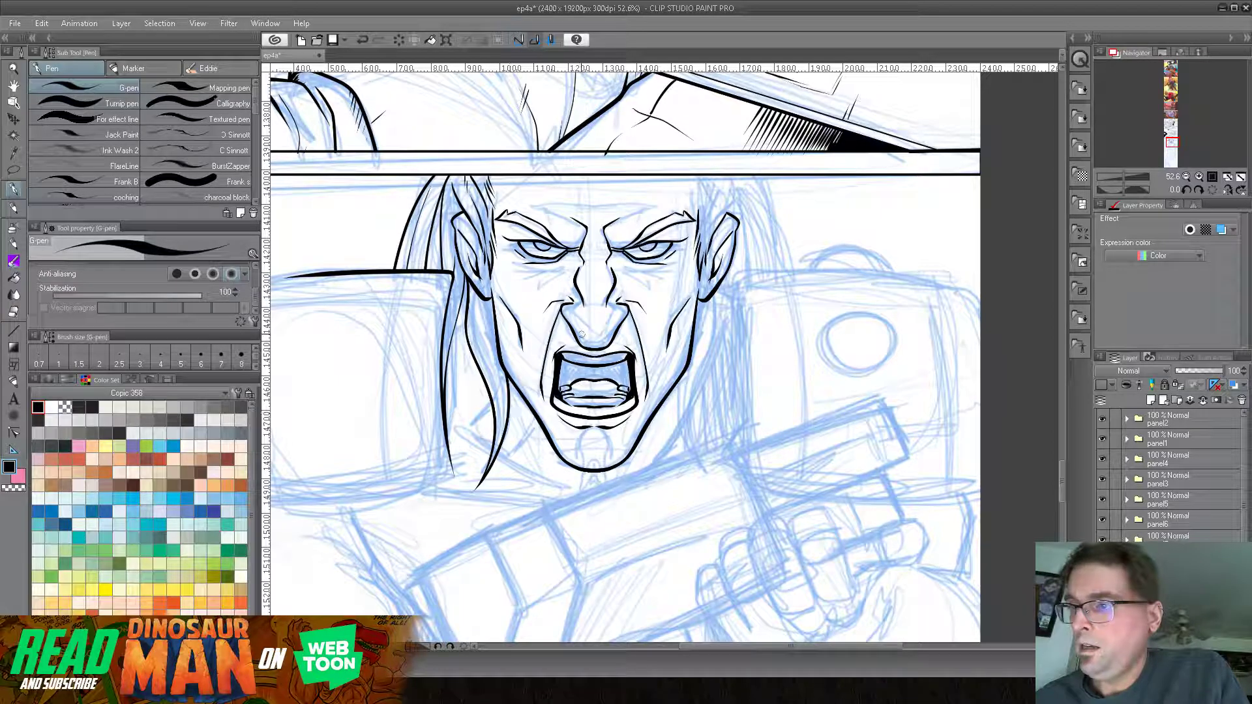
# Step: Extend the viewer's-left shoulder pad outline around its rounded outer corner and down the side to the lower corner
pyautogui.moveTo(444, 379); pyautogui.dragTo(574, 356)
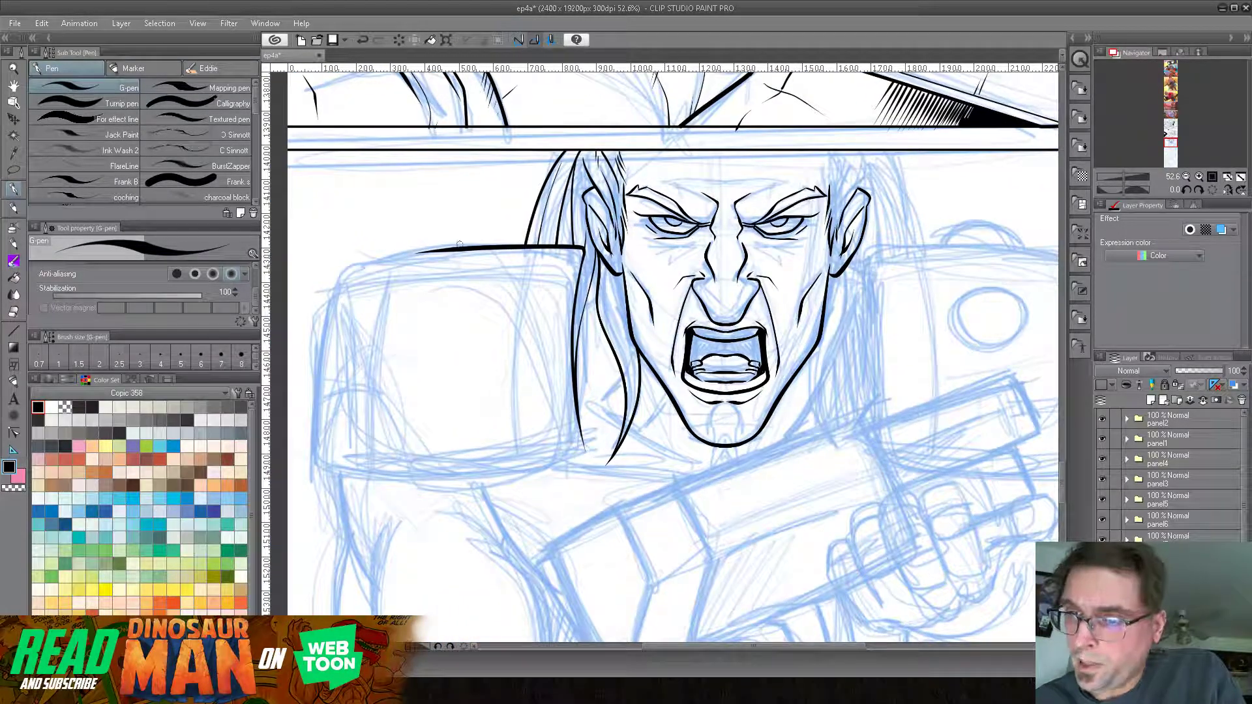
pyautogui.moveTo(419, 249)
pyautogui.mouseDown()
pyautogui.moveTo(366, 261)
pyautogui.moveTo(429, 250)
pyautogui.moveTo(365, 262)
pyautogui.moveTo(432, 251)
pyautogui.moveTo(350, 267)
pyautogui.moveTo(326, 380)
pyautogui.mouseUp()
pyautogui.moveTo(319, 451); pyautogui.dragTo(344, 478)
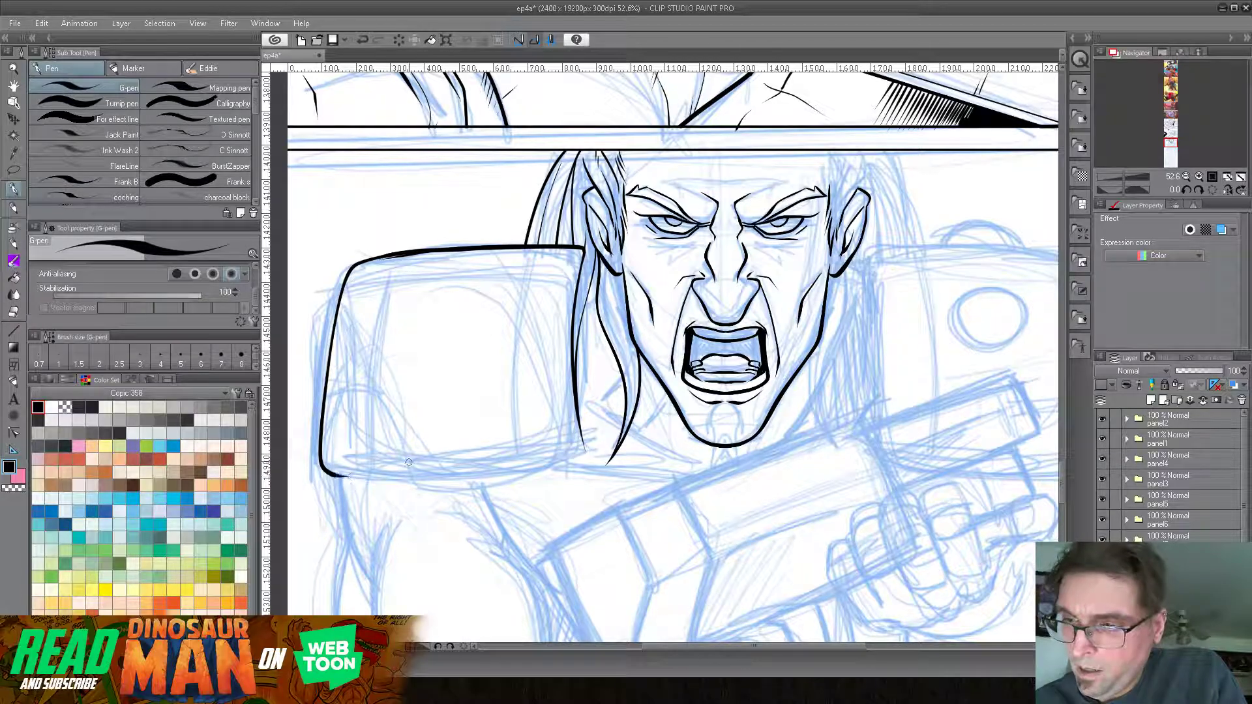
# Step: Ink broken vertical contour lines across the viewer's-left shoulder pad and close its outline along the bottom edge
pyautogui.moveTo(400, 255); pyautogui.dragTo(378, 338)
pyautogui.moveTo(531, 248); pyautogui.dragTo(516, 311)
pyautogui.moveTo(452, 253); pyautogui.dragTo(447, 274)
pyautogui.moveTo(437, 321); pyautogui.dragTo(433, 478)
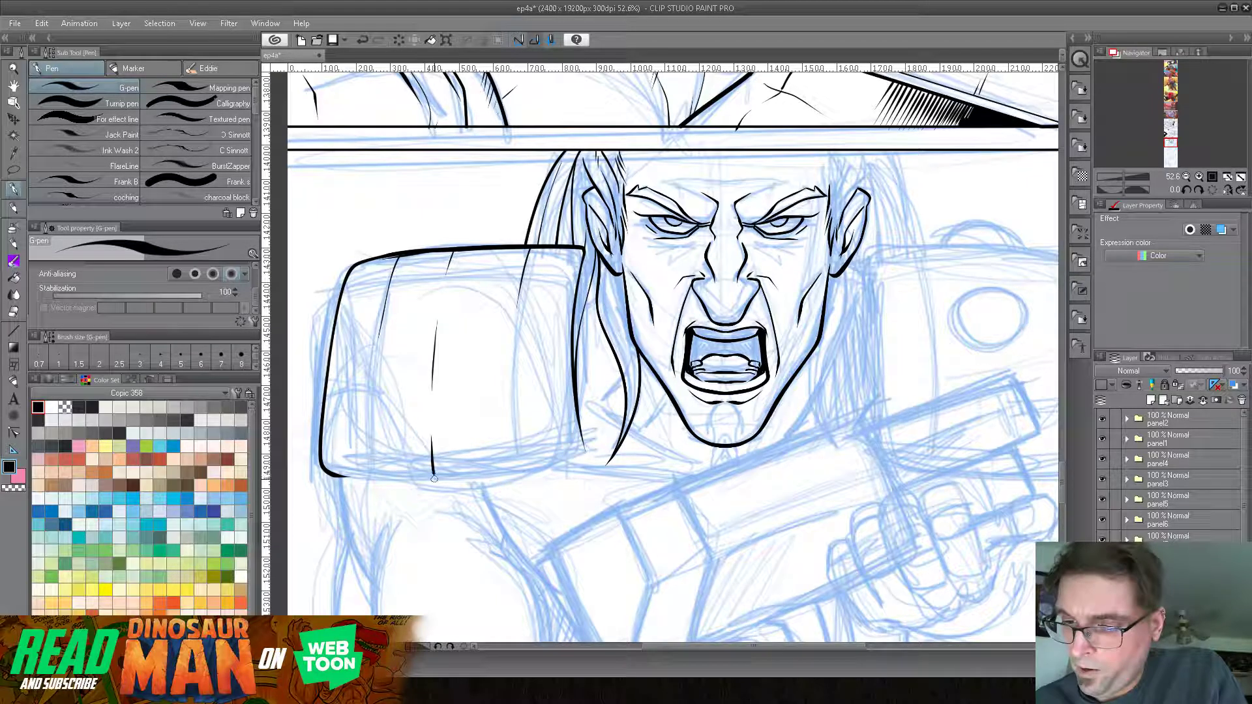
pyautogui.moveTo(369, 428); pyautogui.dragTo(374, 477)
pyautogui.moveTo(518, 423)
pyautogui.mouseDown()
pyautogui.moveTo(527, 464)
pyautogui.moveTo(592, 354)
pyautogui.mouseUp()
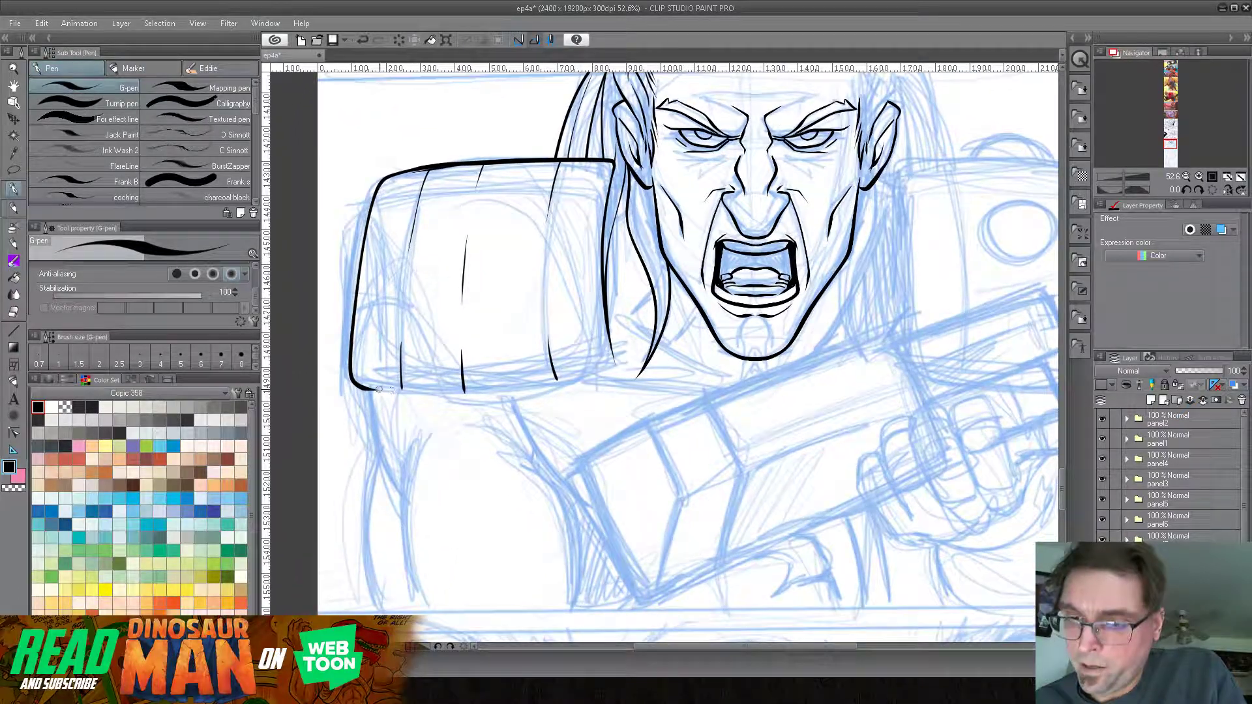
pyautogui.moveTo(415, 396)
pyautogui.mouseDown()
pyautogui.moveTo(577, 381)
pyautogui.moveTo(619, 363)
pyautogui.moveTo(610, 331)
pyautogui.mouseUp()
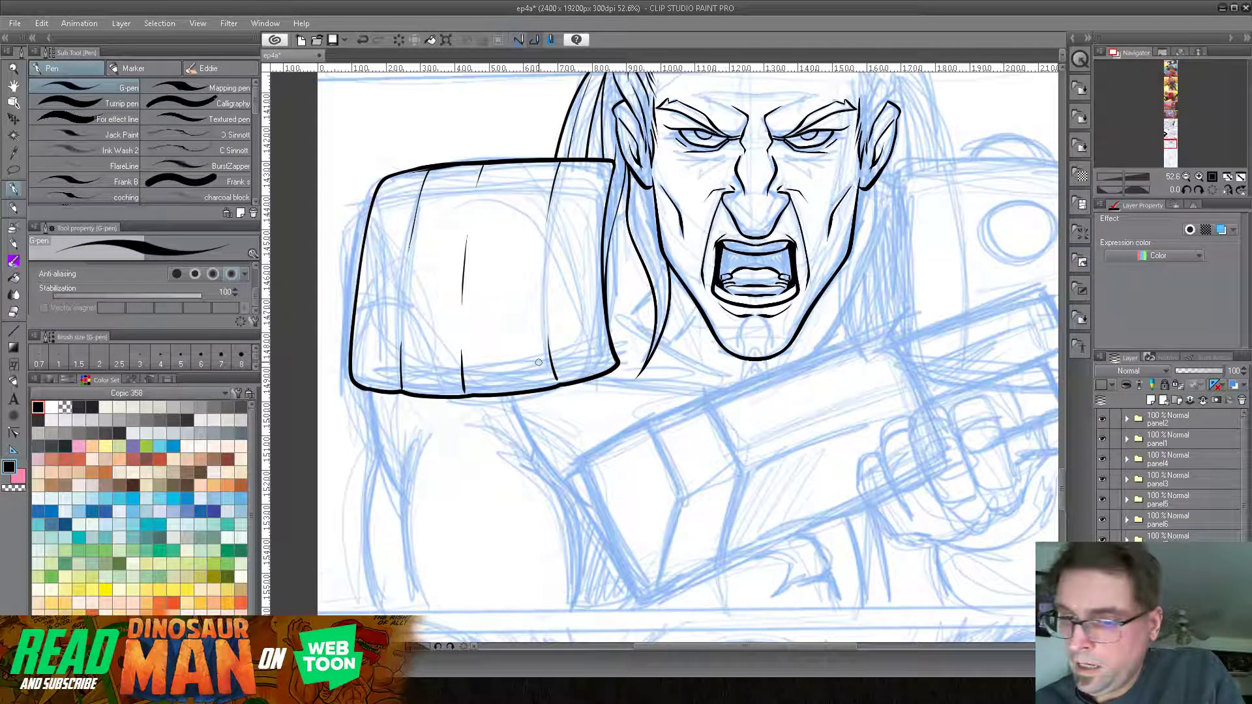
pyautogui.moveTo(645, 430); pyautogui.dragTo(597, 451)
pyautogui.moveTo(622, 392); pyautogui.dragTo(603, 408)
pyautogui.moveTo(792, 391); pyautogui.dragTo(590, 425)
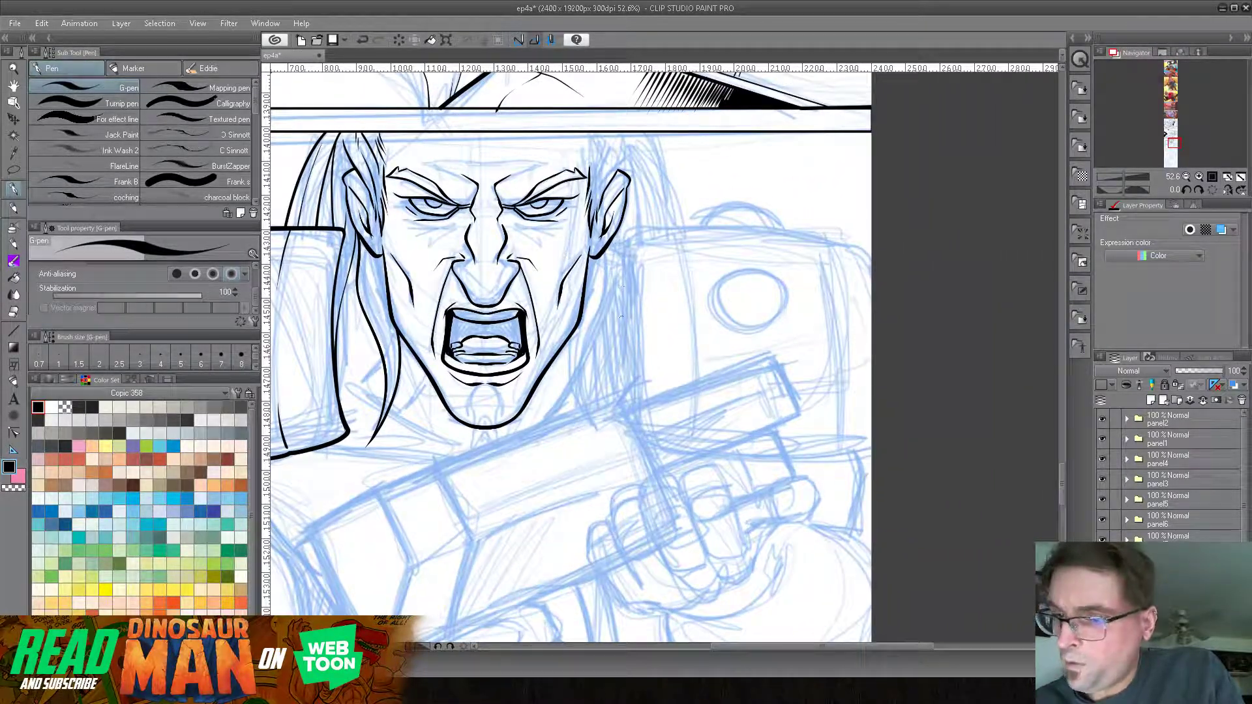
# Step: Ink a further hair strand beside the viewer's-left cheek and thicken the face contour just below that ear
pyautogui.moveTo(615, 367); pyautogui.dragTo(627, 328)
pyautogui.moveTo(380, 228)
pyautogui.mouseDown()
pyautogui.moveTo(407, 321)
pyautogui.moveTo(403, 375)
pyautogui.mouseUp()
pyautogui.moveTo(388, 217); pyautogui.dragTo(410, 287)
pyautogui.moveTo(389, 221); pyautogui.dragTo(402, 266)
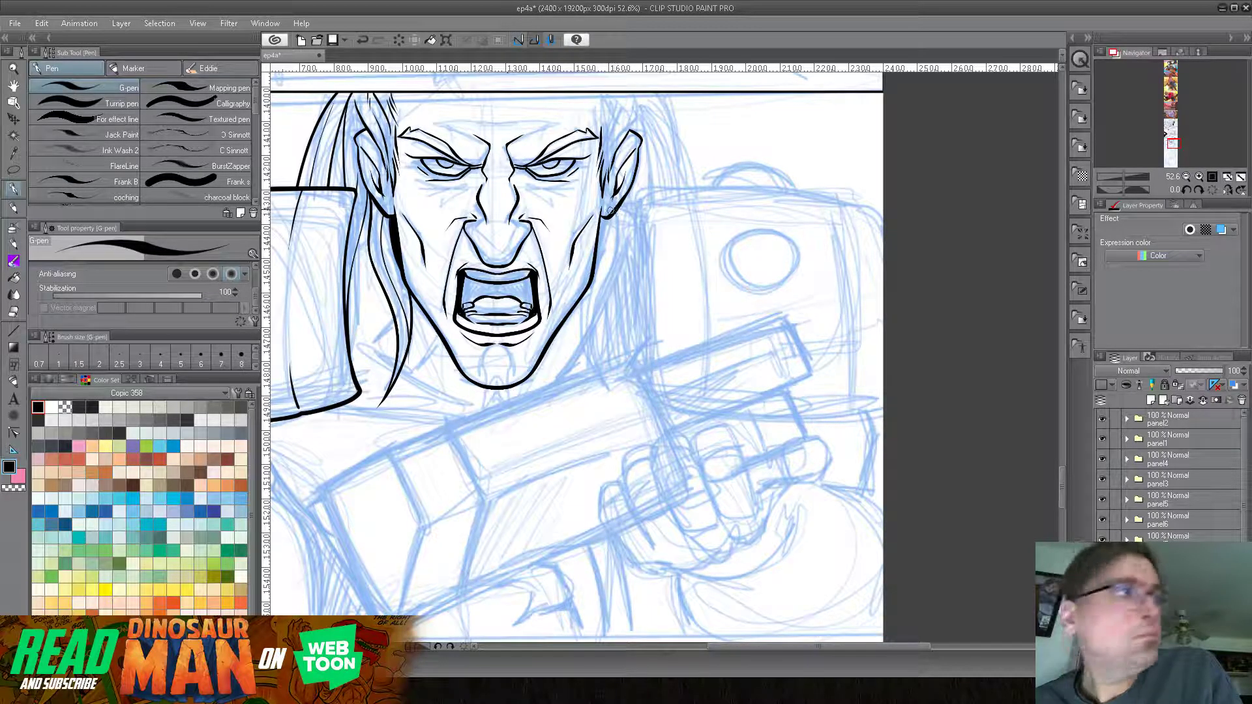
# Step: Ink the first lock of hair falling beside the viewer's-right cheek and the short strands around that temple and above the ear
pyautogui.moveTo(623, 268)
pyautogui.mouseDown()
pyautogui.moveTo(608, 243)
pyautogui.moveTo(593, 304)
pyautogui.mouseUp()
pyautogui.moveTo(599, 347)
pyautogui.mouseDown()
pyautogui.moveTo(597, 363)
pyautogui.moveTo(602, 262)
pyautogui.mouseUp()
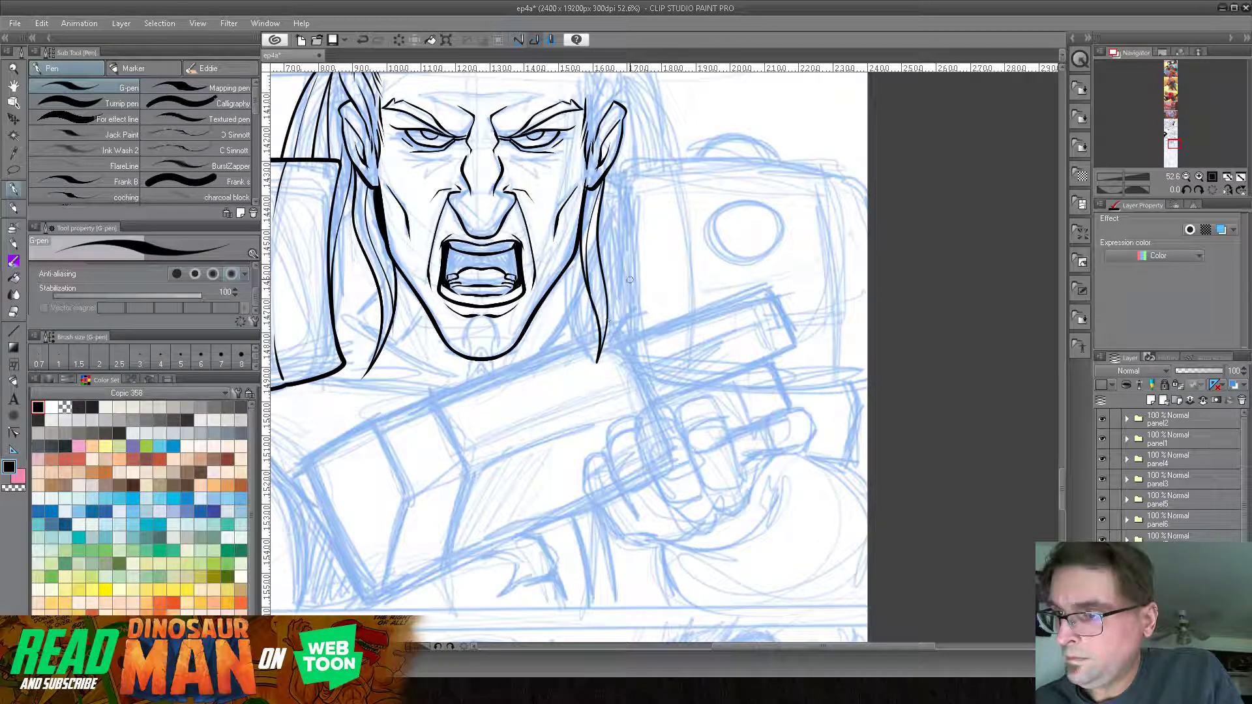
pyautogui.moveTo(659, 186); pyautogui.dragTo(624, 310)
pyautogui.moveTo(555, 247); pyautogui.dragTo(596, 182)
pyautogui.moveTo(562, 249); pyautogui.dragTo(601, 196)
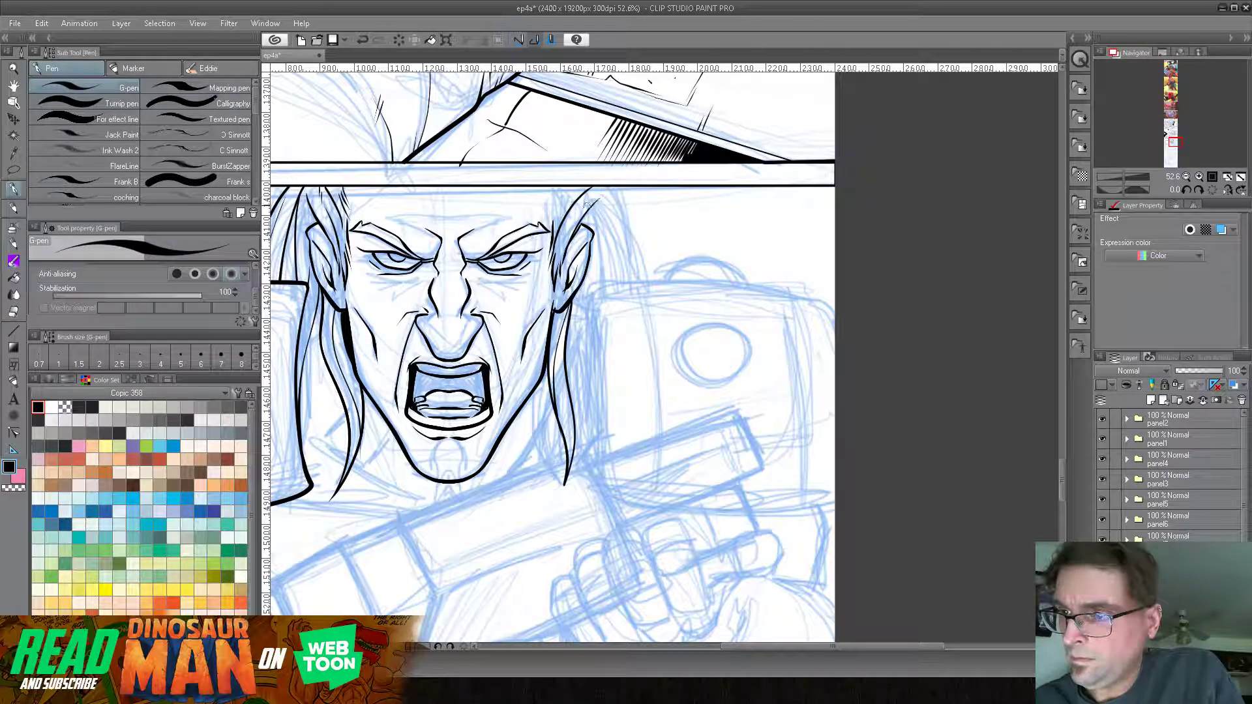
pyautogui.moveTo(559, 258)
pyautogui.mouseDown()
pyautogui.moveTo(582, 208)
pyautogui.moveTo(573, 191)
pyautogui.mouseUp()
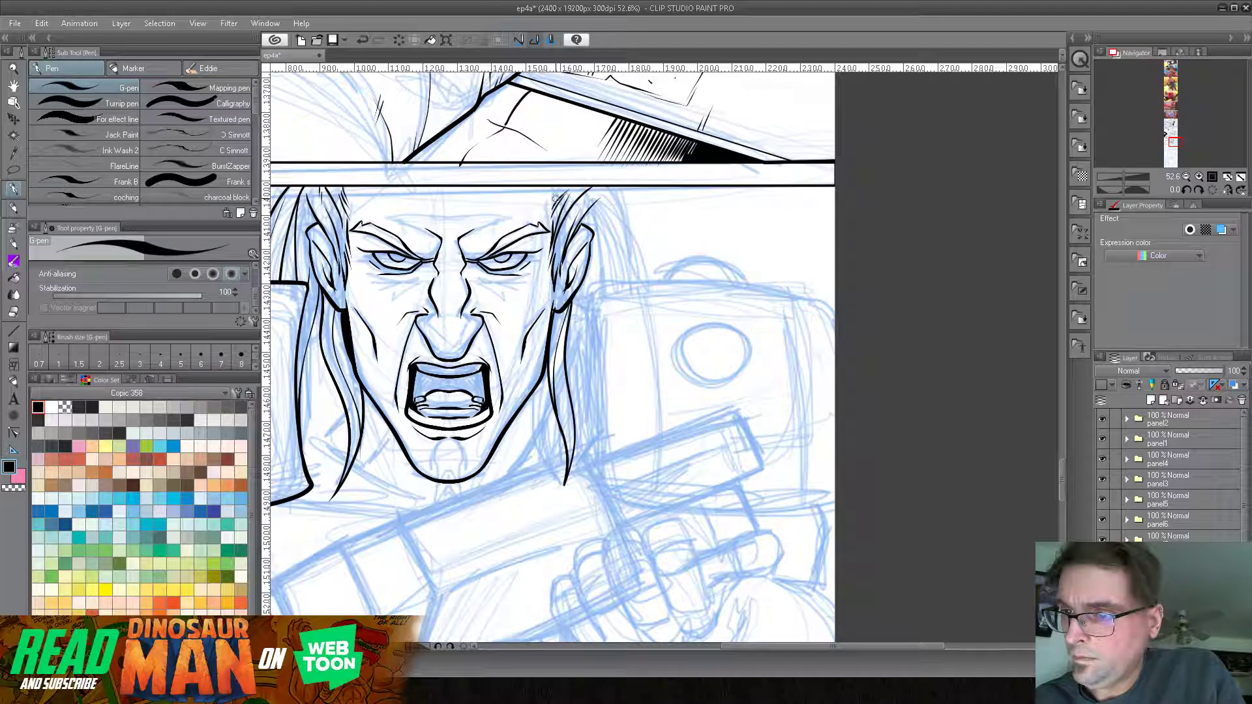
# Step: Ink thin crease lines across the forehead and under both eyes
pyautogui.moveTo(440, 217)
pyautogui.mouseDown()
pyautogui.moveTo(493, 215)
pyautogui.moveTo(490, 204)
pyautogui.mouseUp()
pyautogui.moveTo(368, 279)
pyautogui.mouseDown()
pyautogui.moveTo(420, 277)
pyautogui.moveTo(391, 293)
pyautogui.moveTo(422, 278)
pyautogui.moveTo(414, 290)
pyautogui.moveTo(425, 278)
pyautogui.moveTo(531, 278)
pyautogui.moveTo(475, 276)
pyautogui.moveTo(506, 299)
pyautogui.mouseUp()
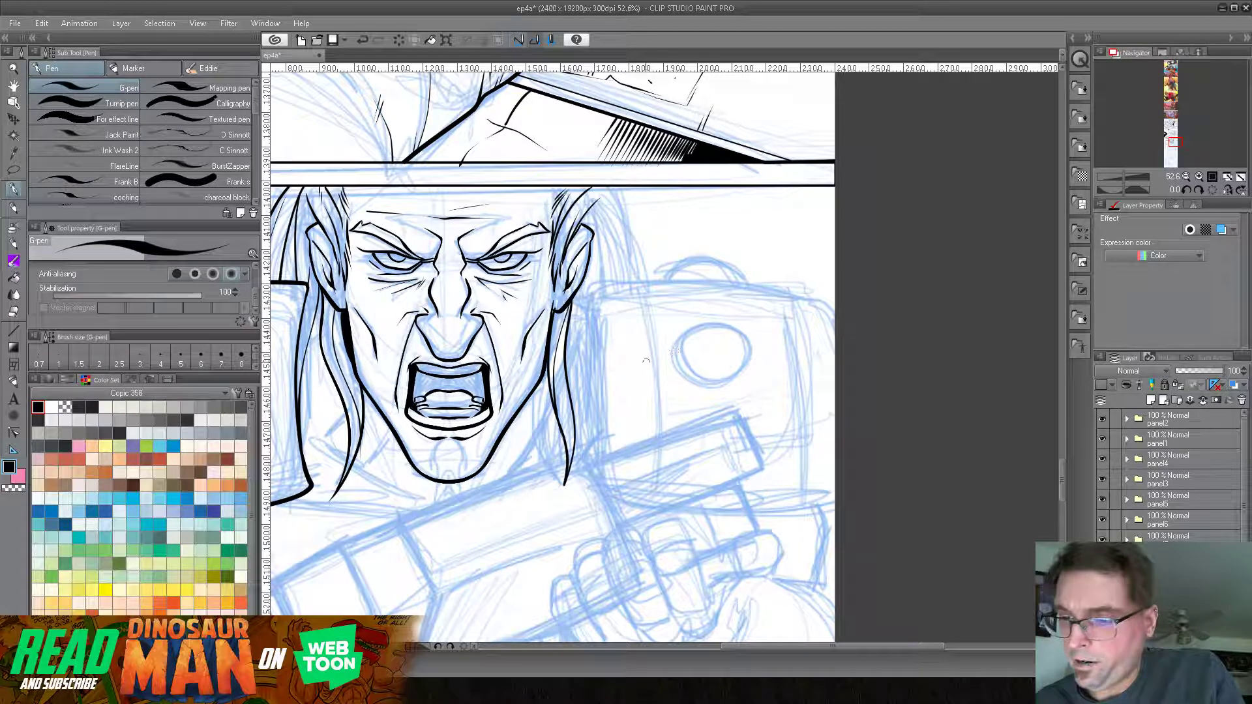
# Step: Ink long hair strands running down from behind the viewer's-right ear, alongside the lock next to the jaw
pyautogui.moveTo(699, 388); pyautogui.dragTo(679, 386)
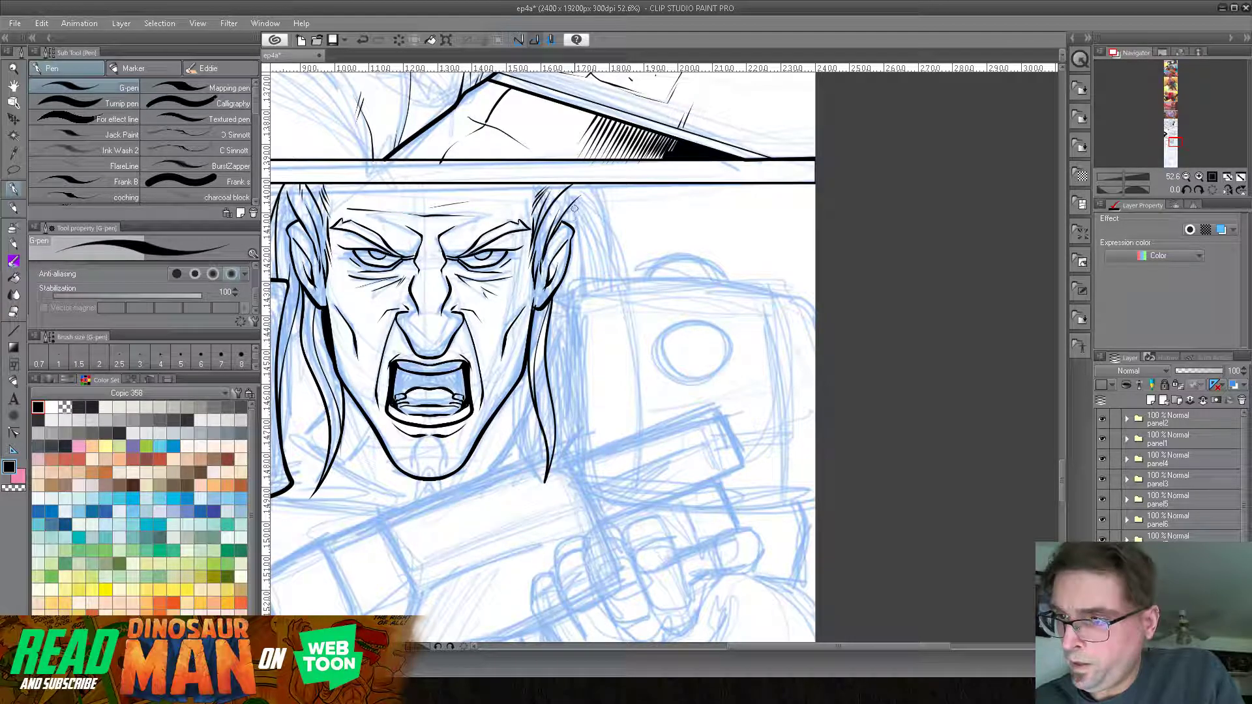
pyautogui.moveTo(571, 206); pyautogui.dragTo(568, 443)
pyautogui.moveTo(559, 282); pyautogui.dragTo(561, 402)
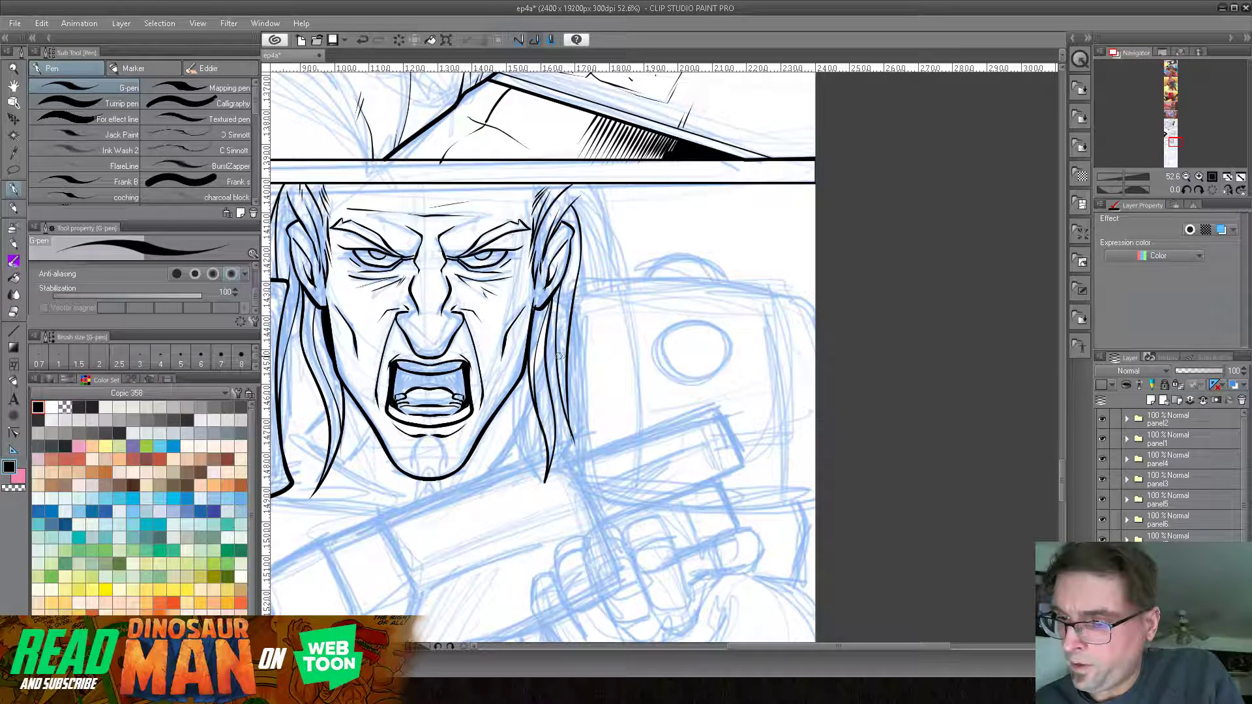
pyautogui.moveTo(551, 306); pyautogui.dragTo(558, 388)
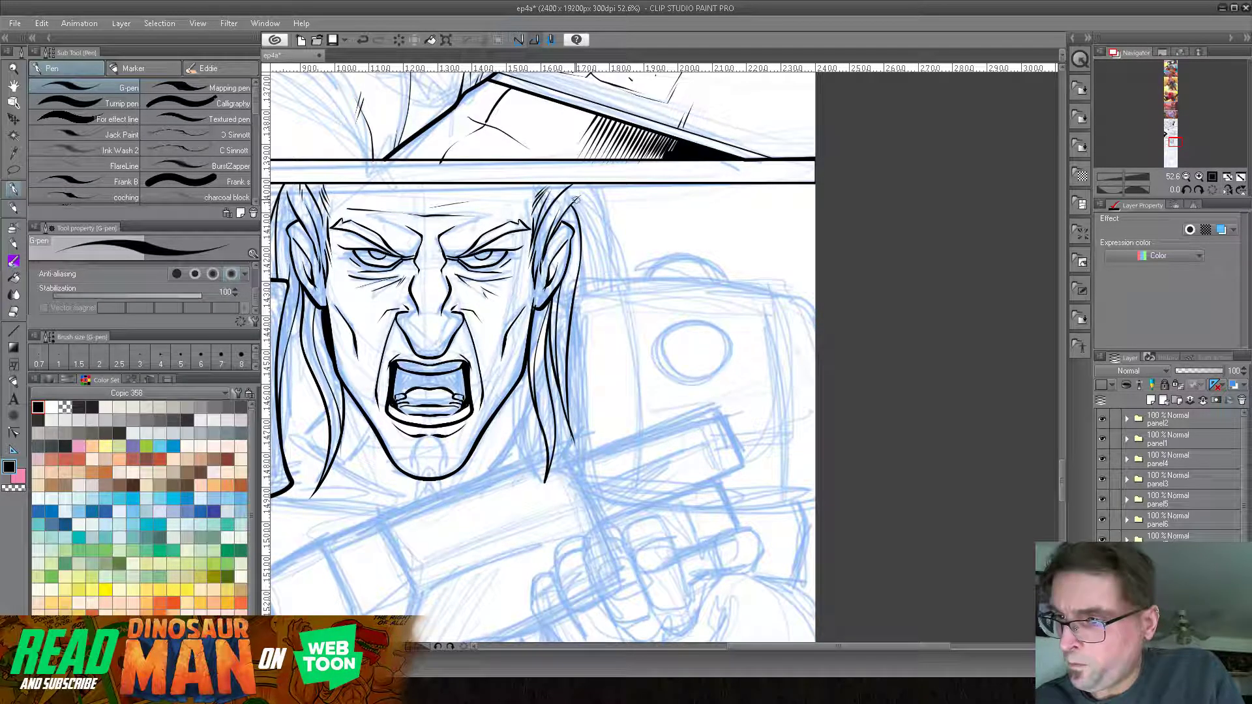
# Step: Ink the pointed outer lock sweeping over the viewer's-right shoulder and the outer hair edge from the panel border to the shoulder
pyautogui.moveTo(589, 285); pyautogui.dragTo(614, 391)
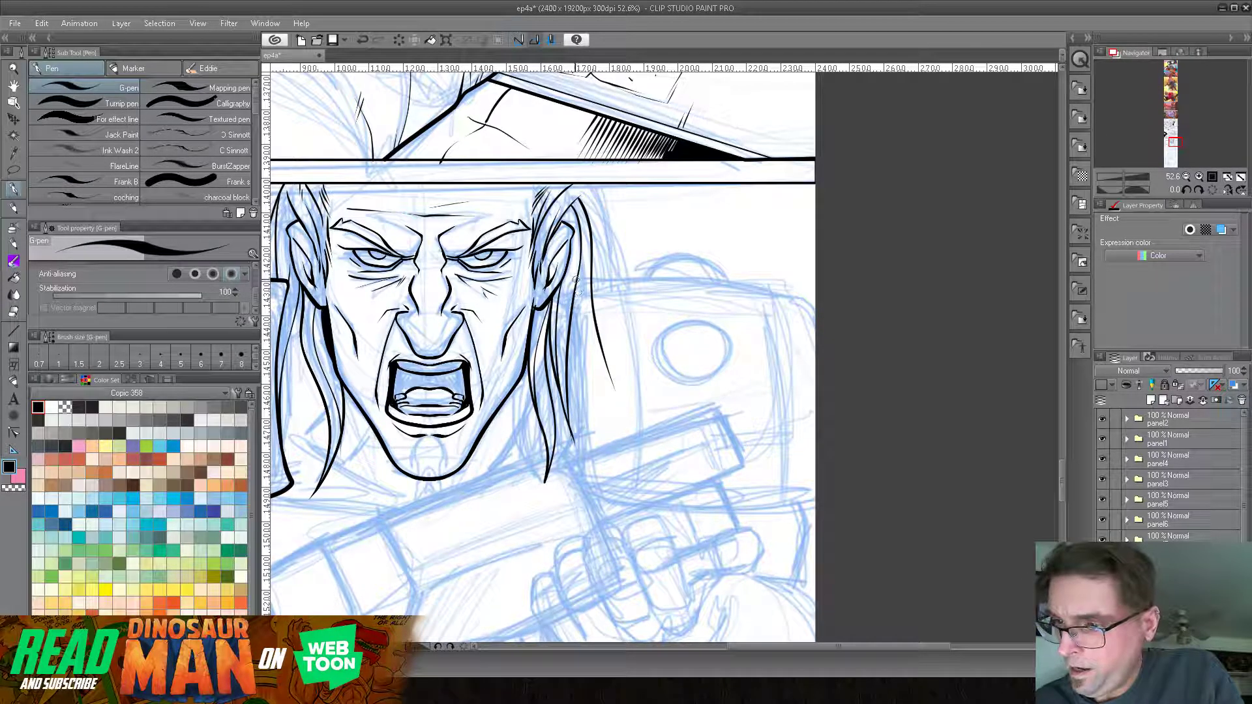
pyautogui.moveTo(577, 324); pyautogui.dragTo(620, 408)
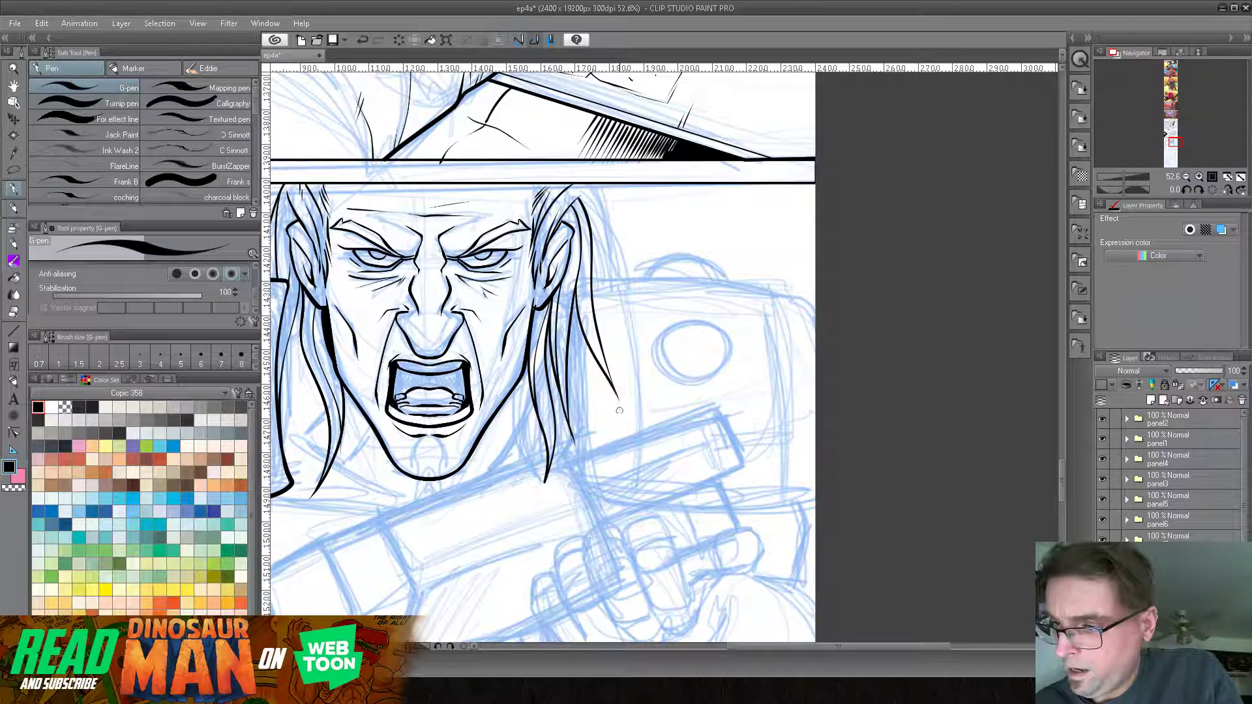
pyautogui.moveTo(585, 185); pyautogui.dragTo(612, 280)
pyautogui.moveTo(599, 185); pyautogui.dragTo(616, 268)
# Step: Ink the top edge and rounded outer corner of the viewer's-right shoulder pad, with short seam marks and the small dome on top
pyautogui.moveTo(662, 309); pyautogui.dragTo(715, 303)
pyautogui.moveTo(644, 273)
pyautogui.mouseDown()
pyautogui.moveTo(842, 282)
pyautogui.moveTo(867, 307)
pyautogui.mouseUp()
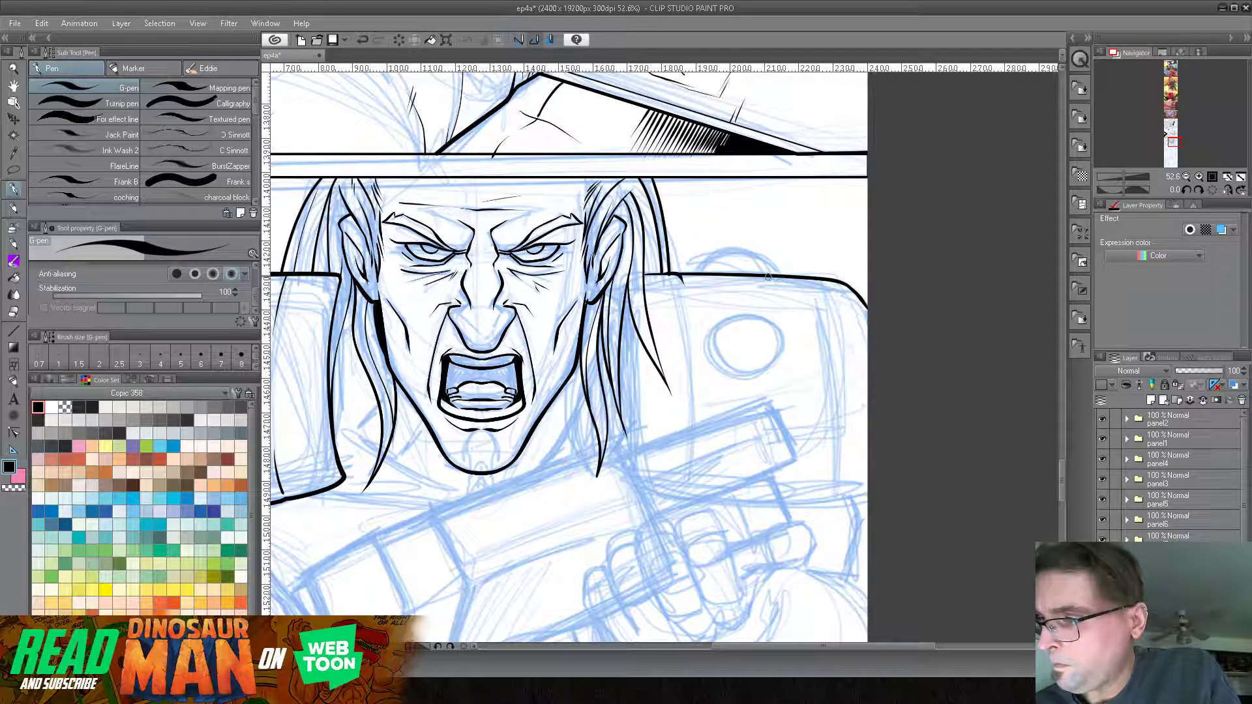
pyautogui.moveTo(801, 278); pyautogui.dragTo(815, 294)
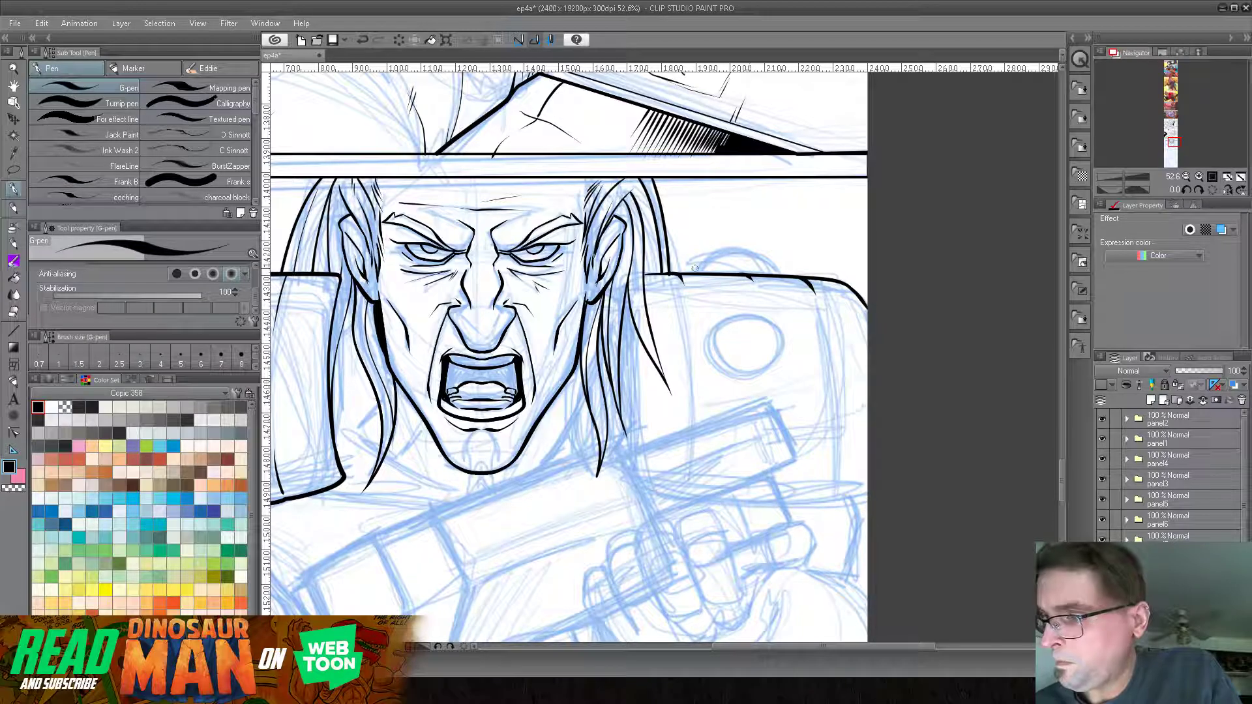
pyautogui.moveTo(698, 267)
pyautogui.mouseDown()
pyautogui.moveTo(733, 252)
pyautogui.moveTo(794, 283)
pyautogui.mouseUp()
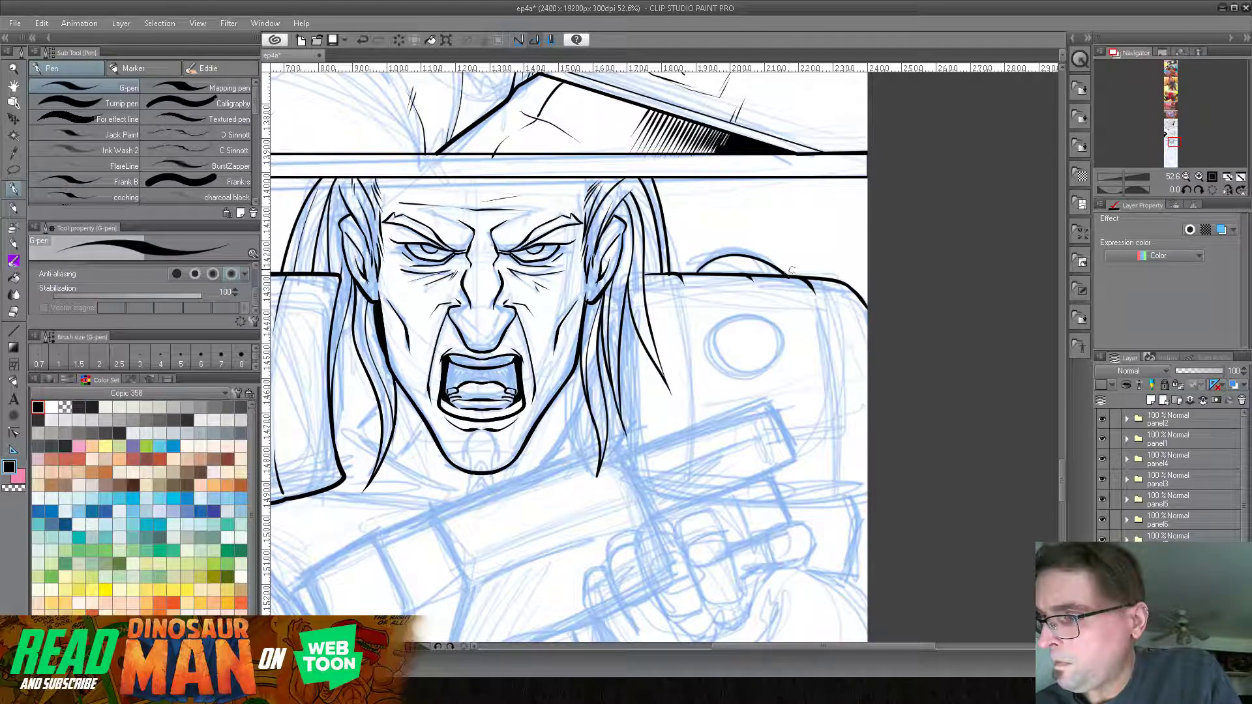
pyautogui.hotkey('ctrl', 'z')
pyautogui.moveTo(696, 273)
pyautogui.mouseDown()
pyautogui.moveTo(733, 251)
pyautogui.moveTo(777, 275)
pyautogui.mouseUp()
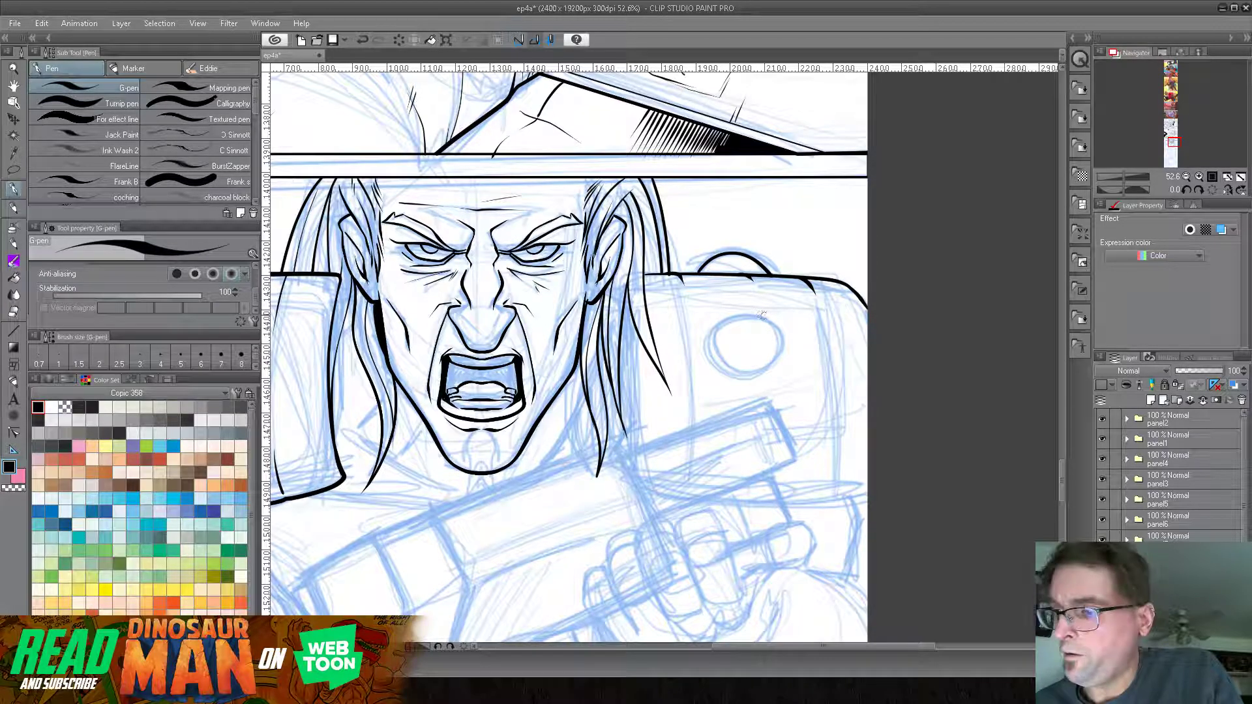
# Step: Ink the inner vertical edge of the viewer's-right shoulder pad down to its curved lower corner, redoing the first attempt
pyautogui.moveTo(679, 405); pyautogui.dragTo(756, 319)
pyautogui.moveTo(708, 210); pyautogui.dragTo(706, 247)
pyautogui.moveTo(714, 371); pyautogui.dragTo(723, 408)
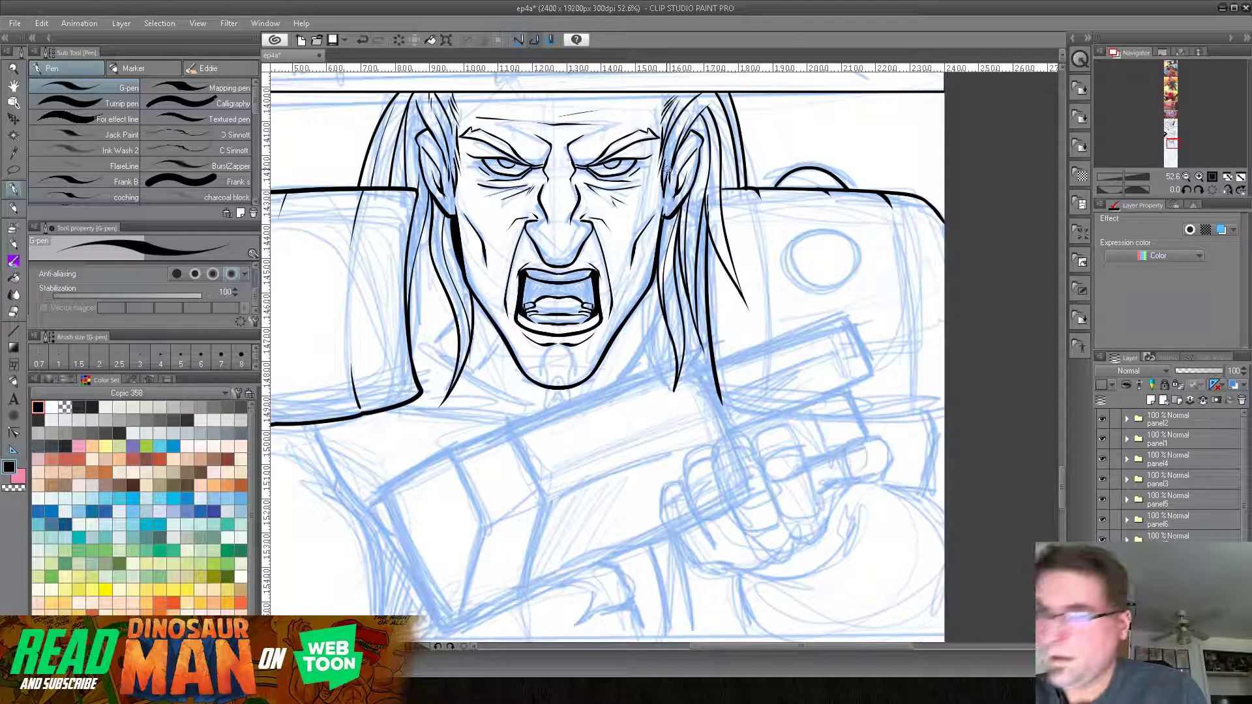
pyautogui.click(363, 40)
pyautogui.click(363, 40)
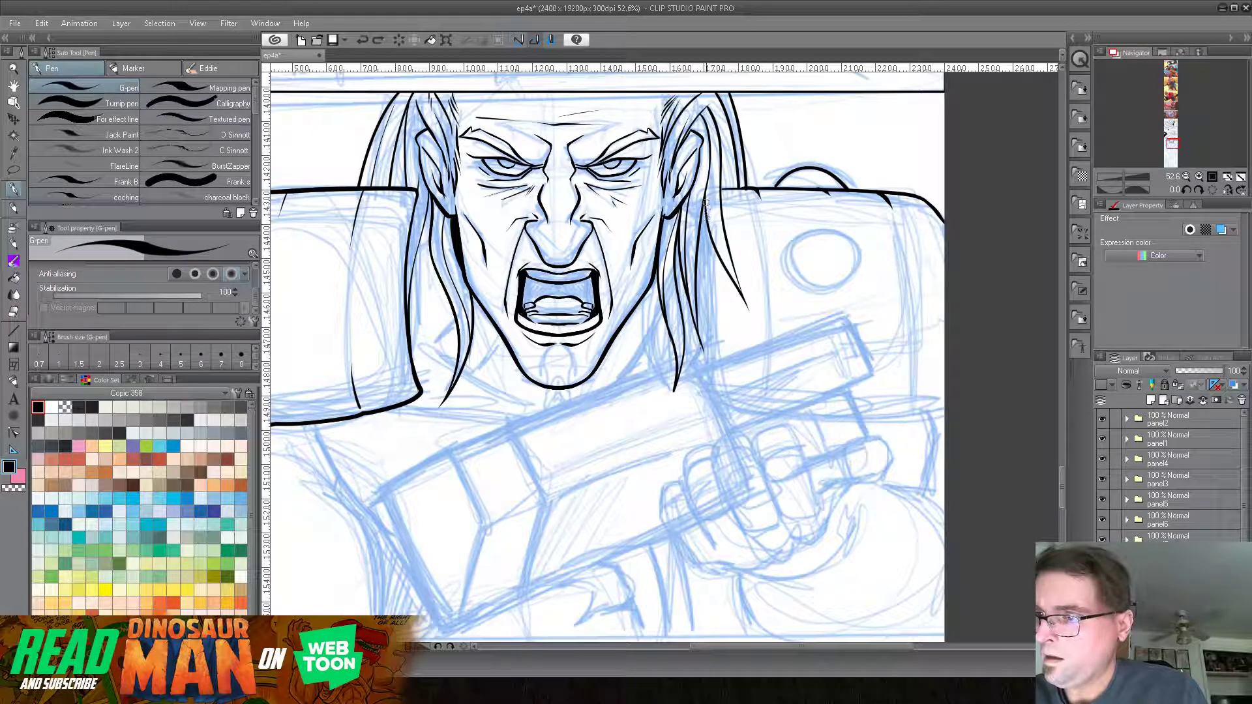
pyautogui.moveTo(707, 197); pyautogui.dragTo(719, 398)
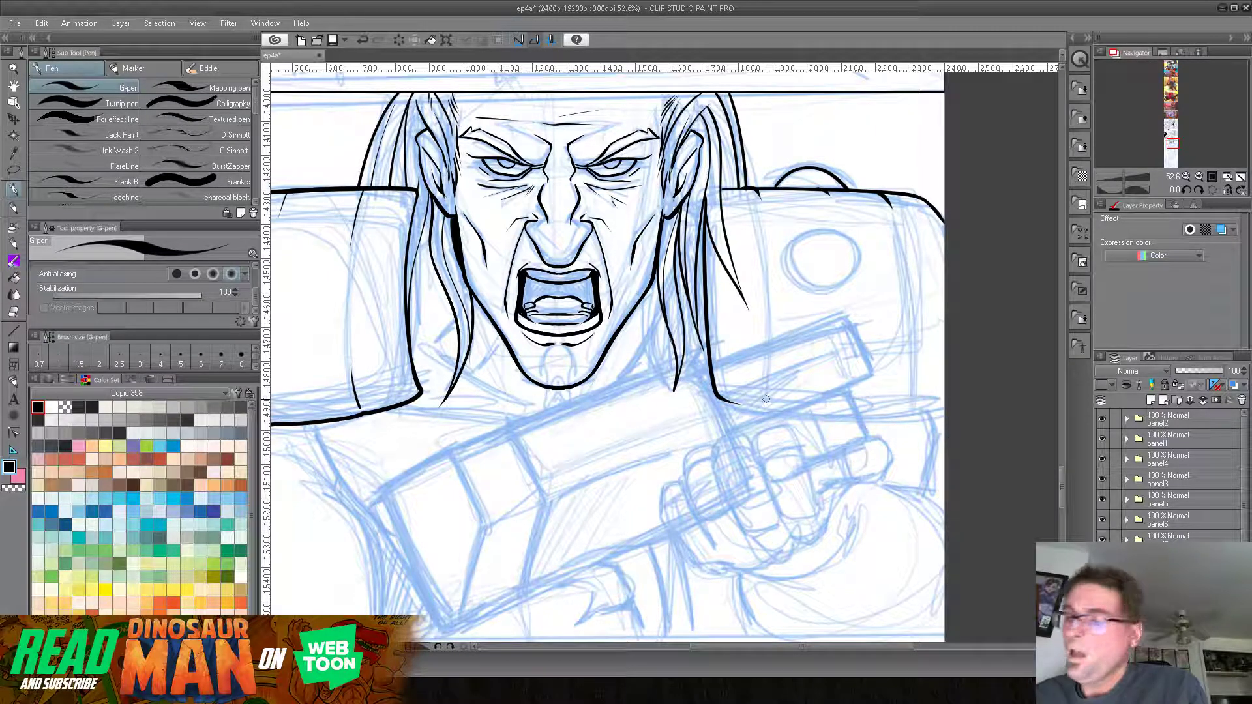
# Step: Switch to the Ellipse figure tool for the sketched circle on the viewer's-right shoulder pad
pyautogui.moveTo(686, 319); pyautogui.dragTo(768, 297)
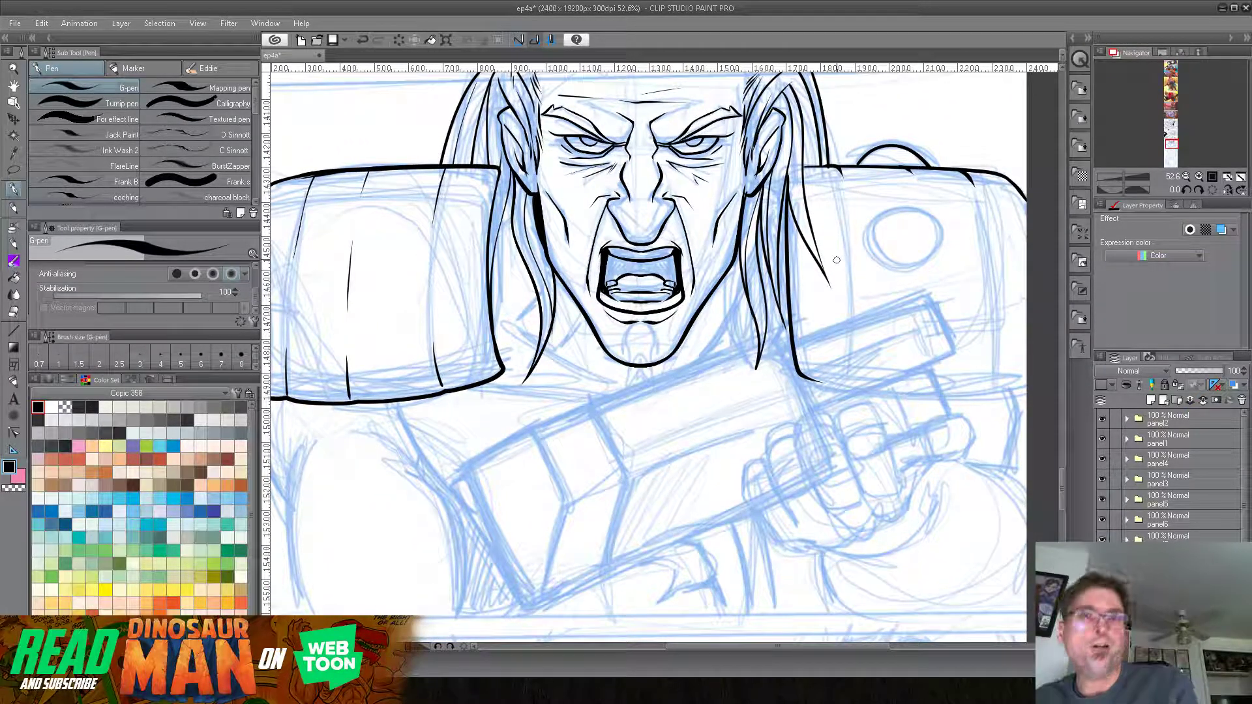
pyautogui.moveTo(836, 260); pyautogui.dragTo(762, 244)
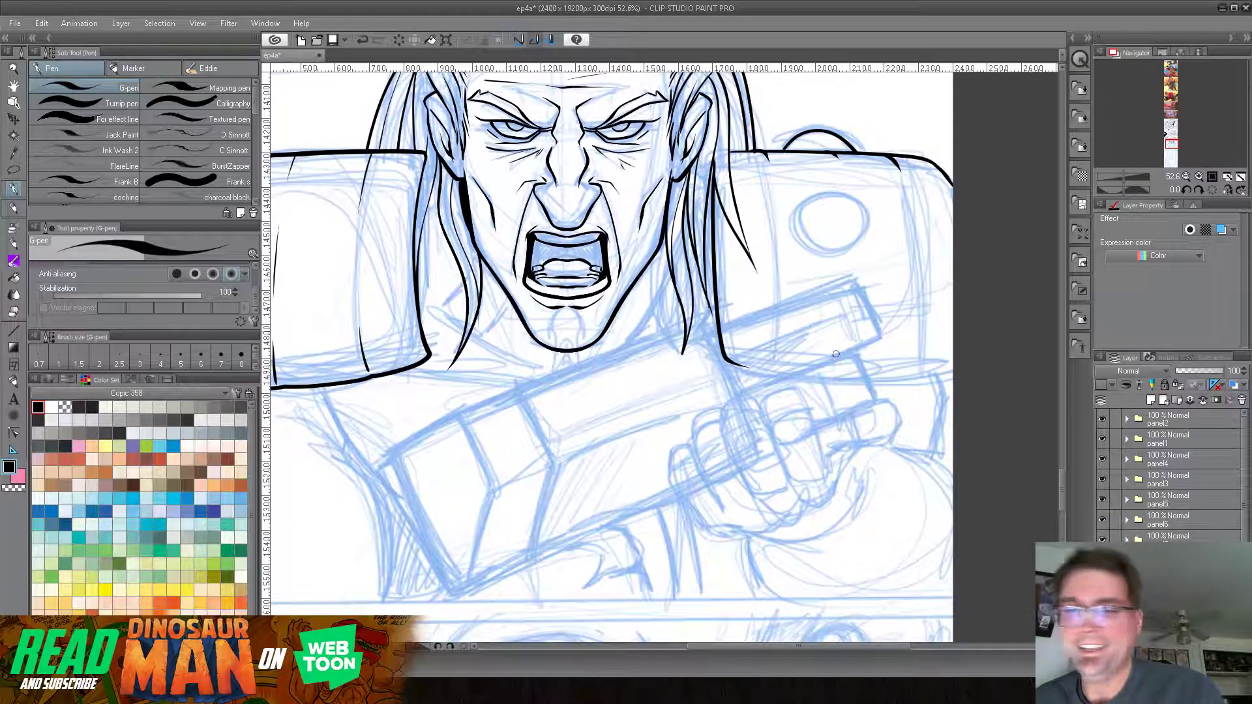
pyautogui.click(13, 330)
pyautogui.click(97, 135)
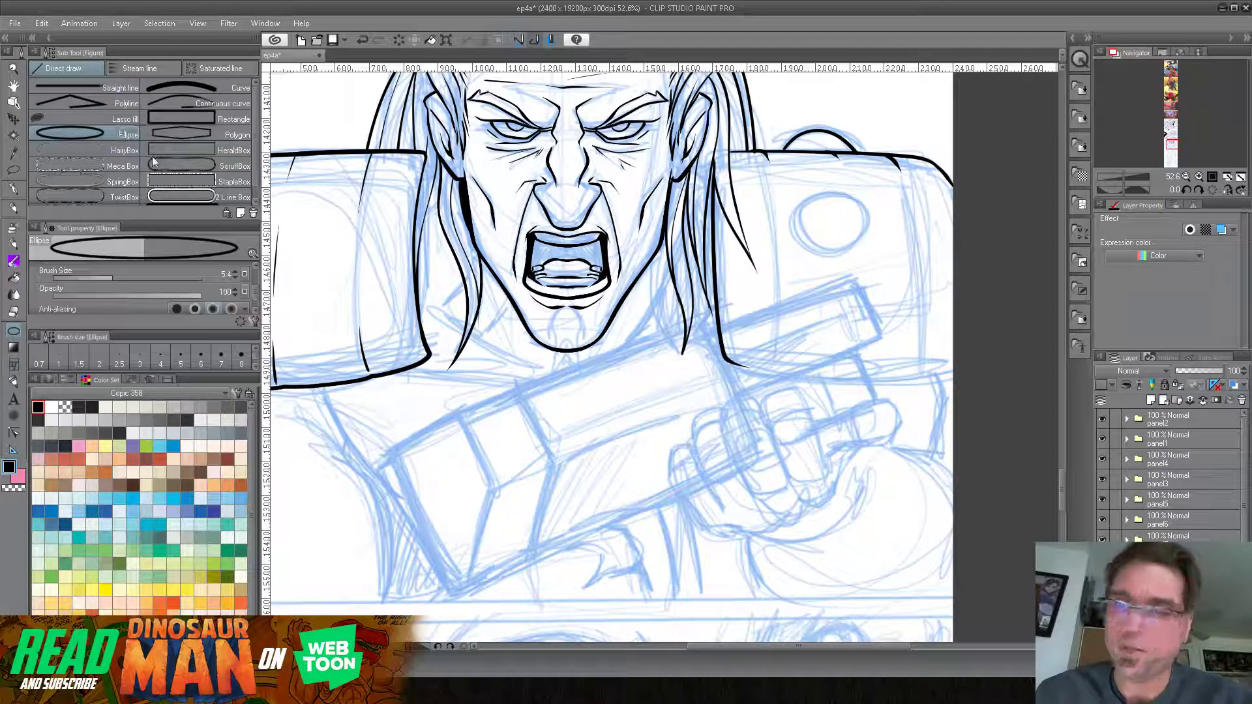
pyautogui.moveTo(802, 190); pyautogui.dragTo(836, 215)
pyautogui.click(363, 40)
pyautogui.moveTo(834, 221); pyautogui.dragTo(867, 191)
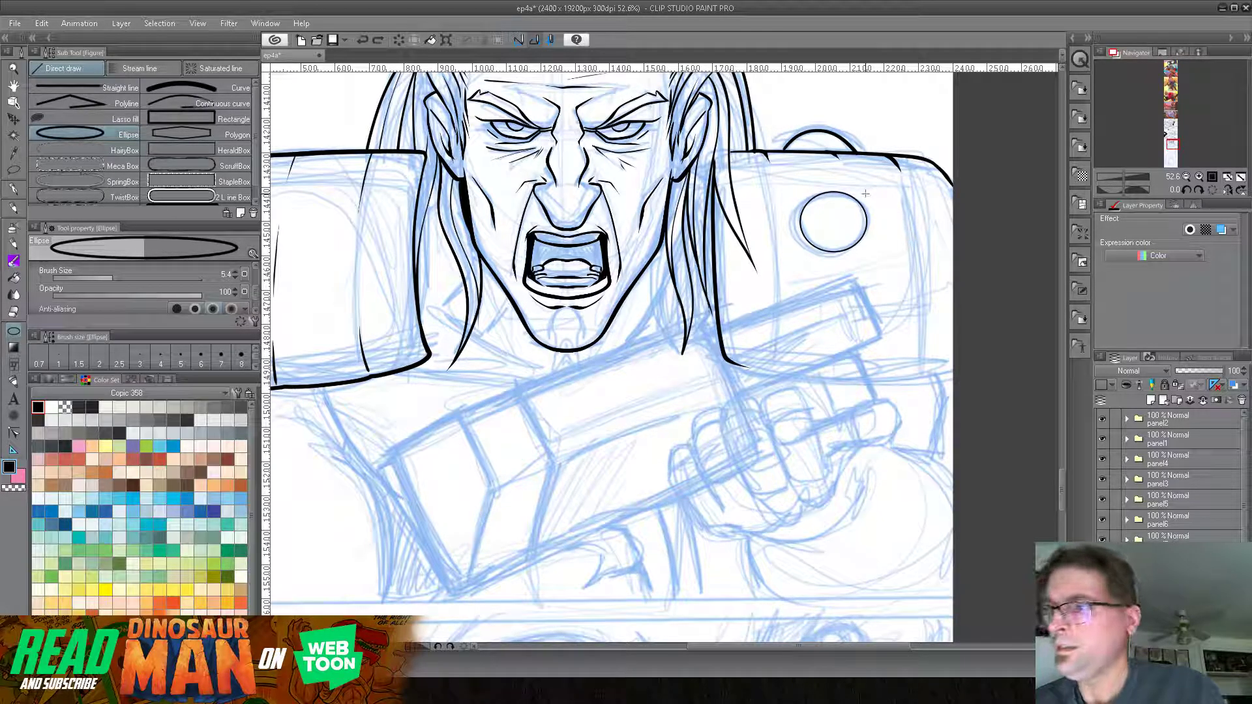
pyautogui.click(362, 38)
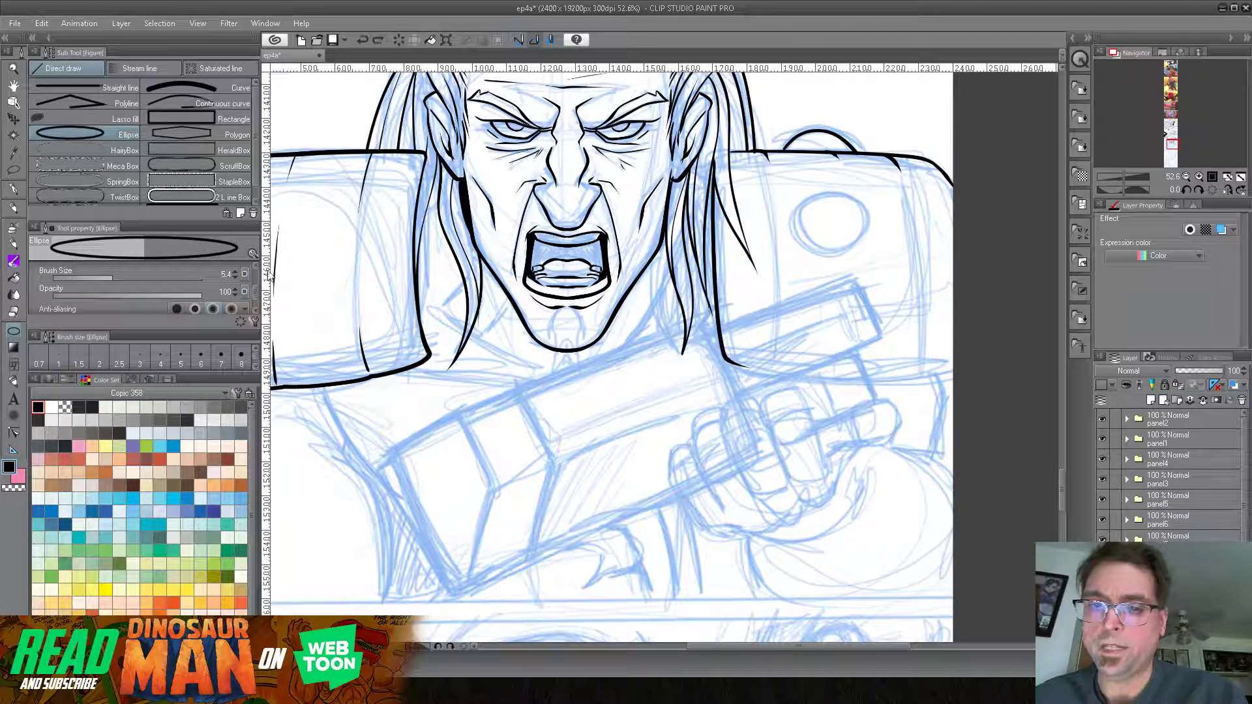
# Step: Set the ellipse brush size to 8 and draw the circle over its sketch on the viewer's-right shoulder pad
pyautogui.click(242, 355)
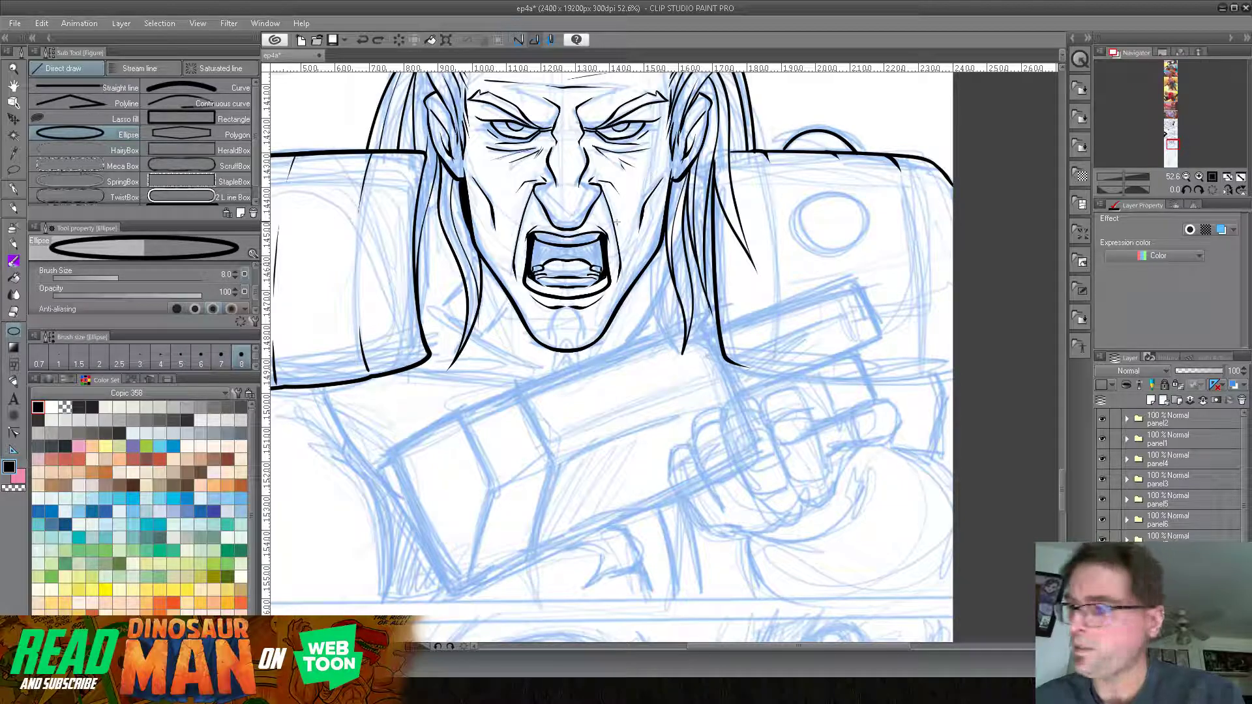
pyautogui.moveTo(832, 224); pyautogui.dragTo(867, 193)
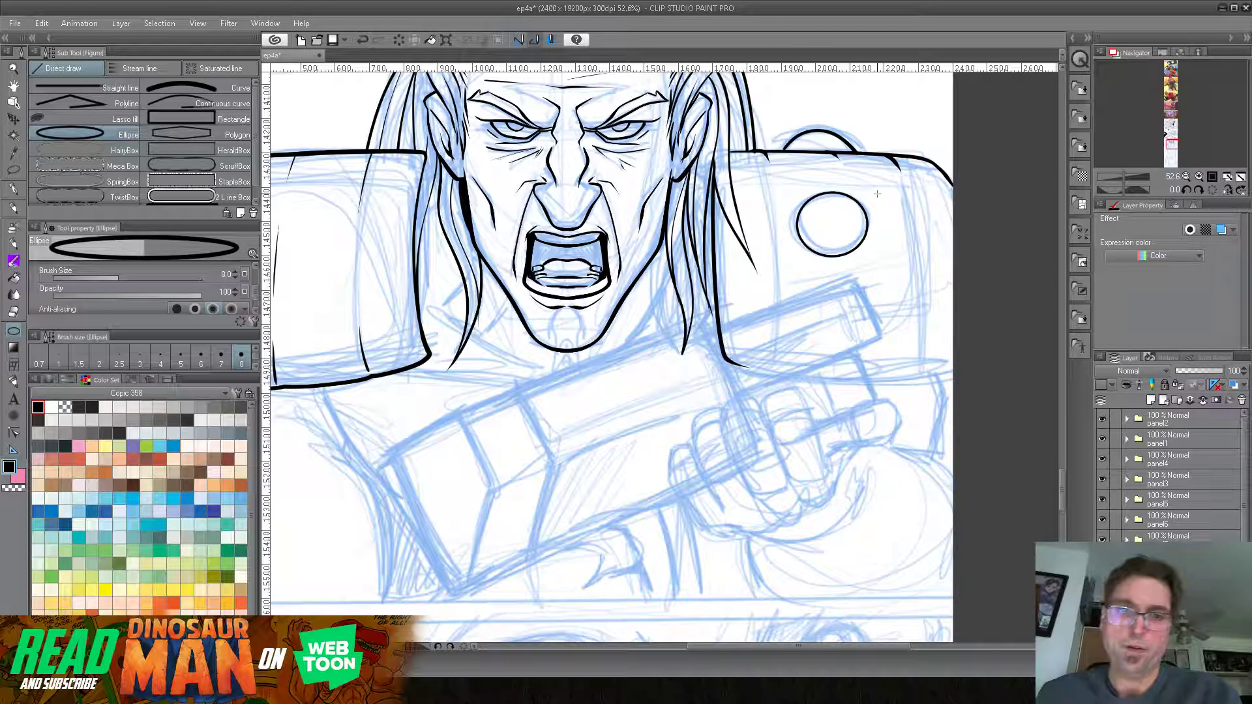
# Step: Return to the G-pen and ink the neck muscle lines on both sides of the chin and the curved collar line beneath it
pyautogui.click(13, 188)
pyautogui.moveTo(625, 383); pyautogui.dragTo(669, 381)
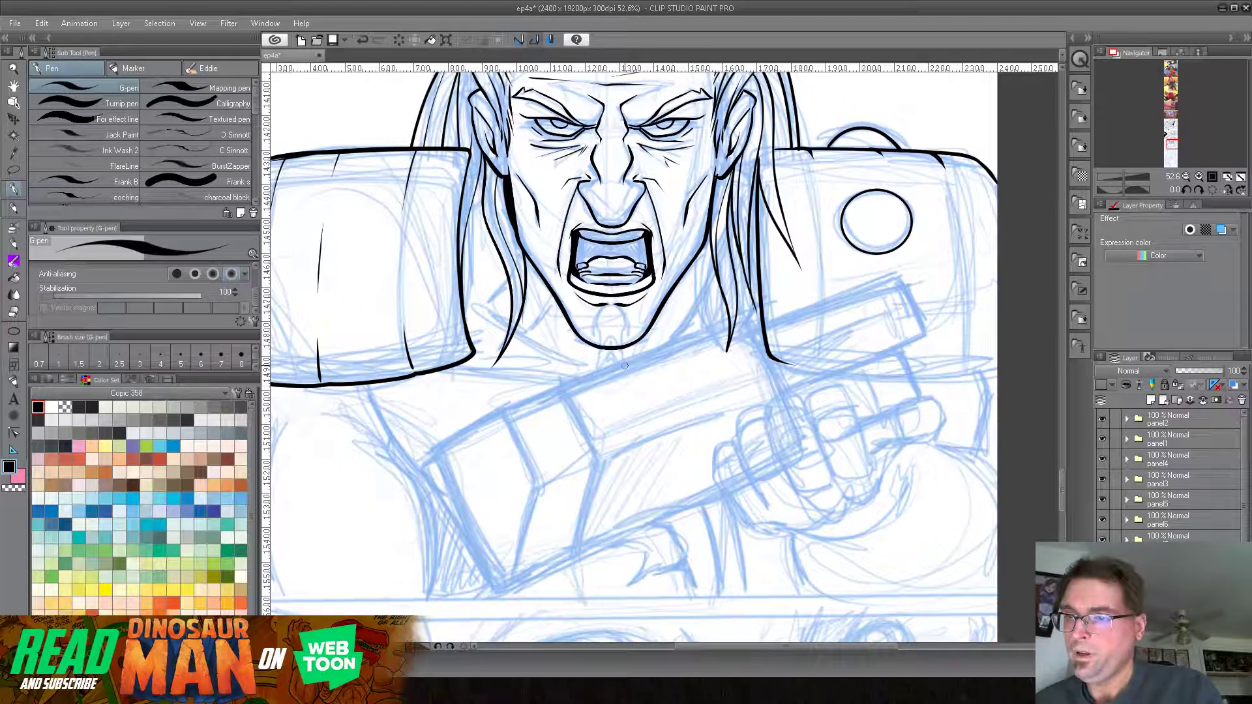
pyautogui.moveTo(540, 313); pyautogui.dragTo(528, 335)
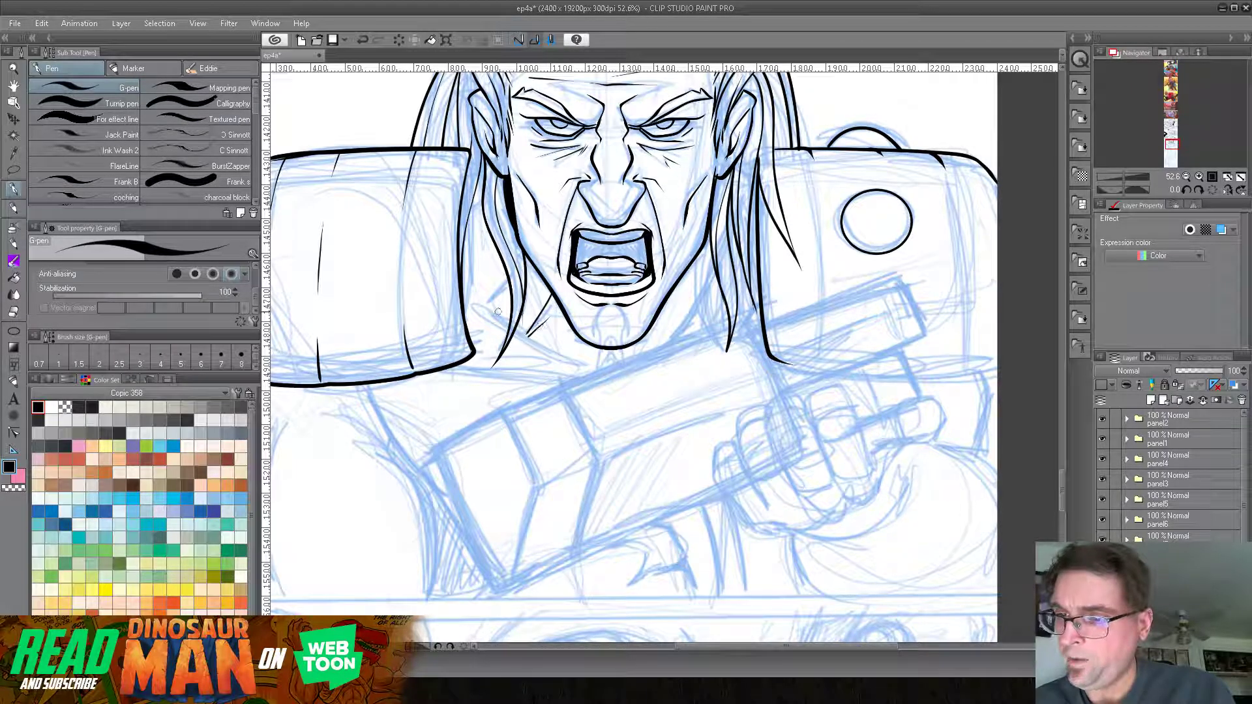
pyautogui.moveTo(511, 275); pyautogui.dragTo(485, 308)
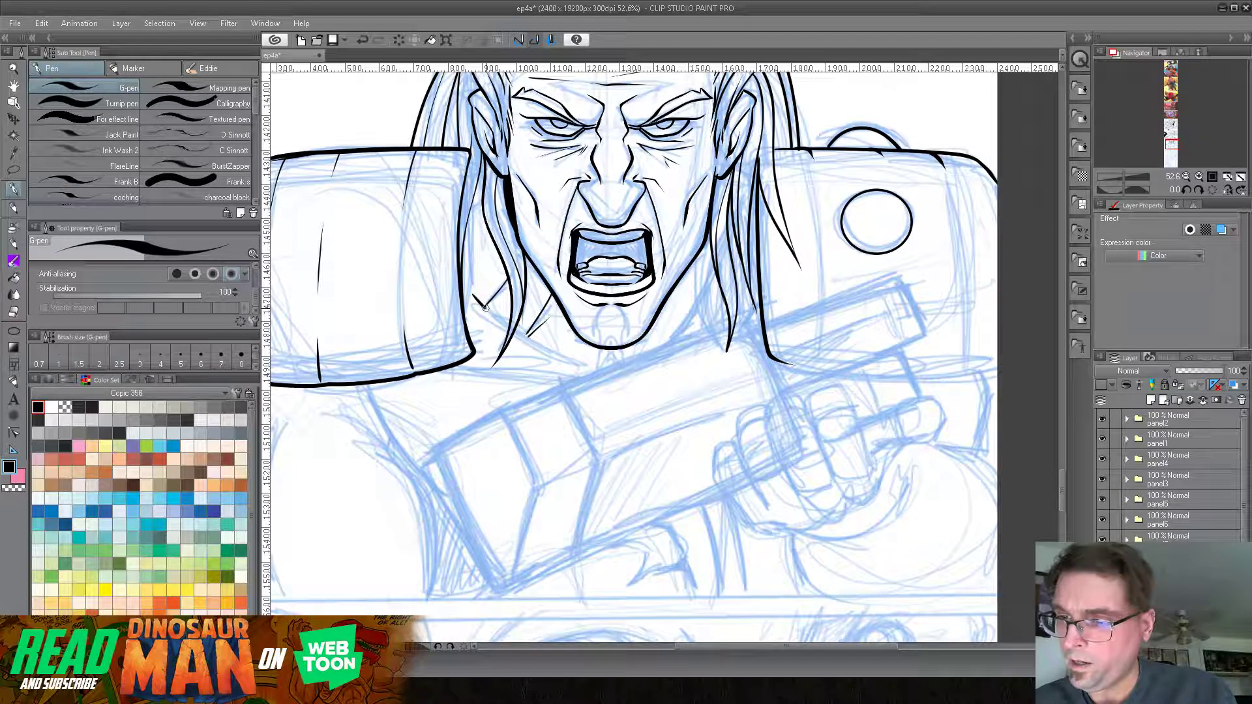
pyautogui.moveTo(687, 269)
pyautogui.mouseDown()
pyautogui.moveTo(691, 308)
pyautogui.moveTo(669, 300)
pyautogui.moveTo(665, 337)
pyautogui.moveTo(713, 272)
pyautogui.mouseUp()
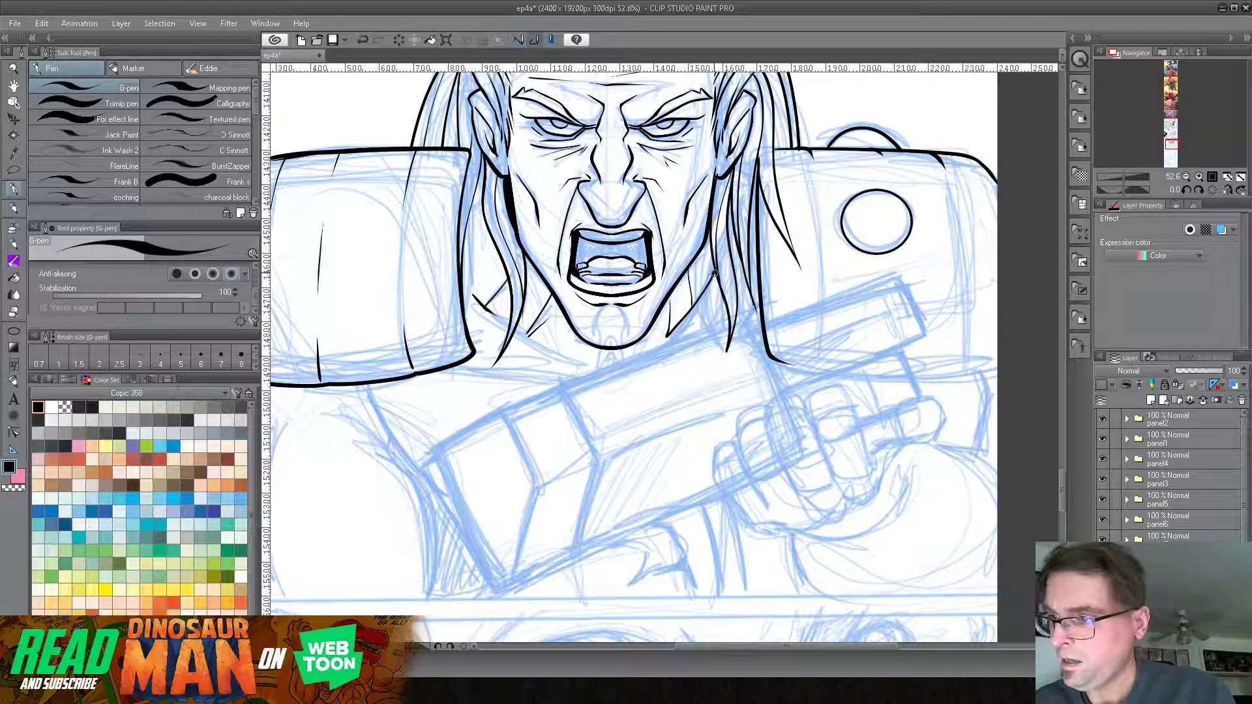
pyautogui.moveTo(712, 270); pyautogui.dragTo(658, 347)
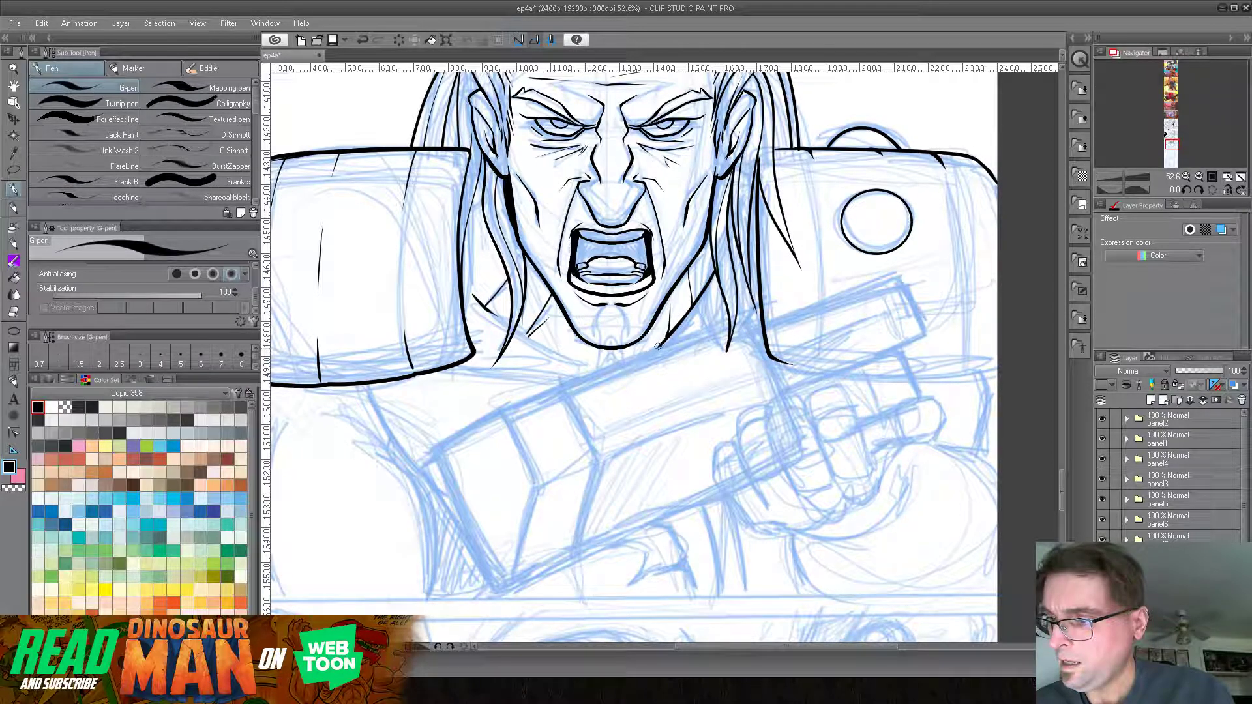
pyautogui.moveTo(459, 271)
pyautogui.mouseDown()
pyautogui.moveTo(524, 336)
pyautogui.moveTo(603, 358)
pyautogui.moveTo(660, 348)
pyautogui.mouseUp()
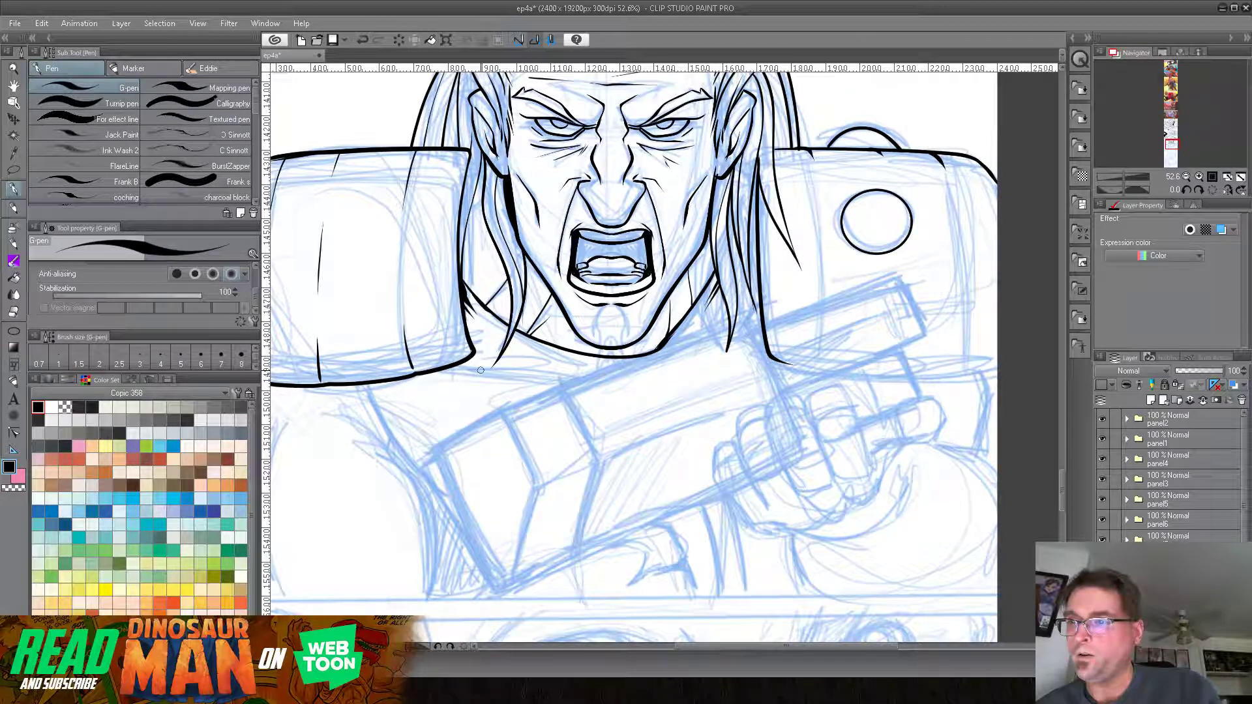
# Step: Ink and thicken the hair edge along the viewer's-left shoulder pad's inner side, and thicken the jaw line on both sides
pyautogui.moveTo(483, 216); pyautogui.dragTo(460, 277)
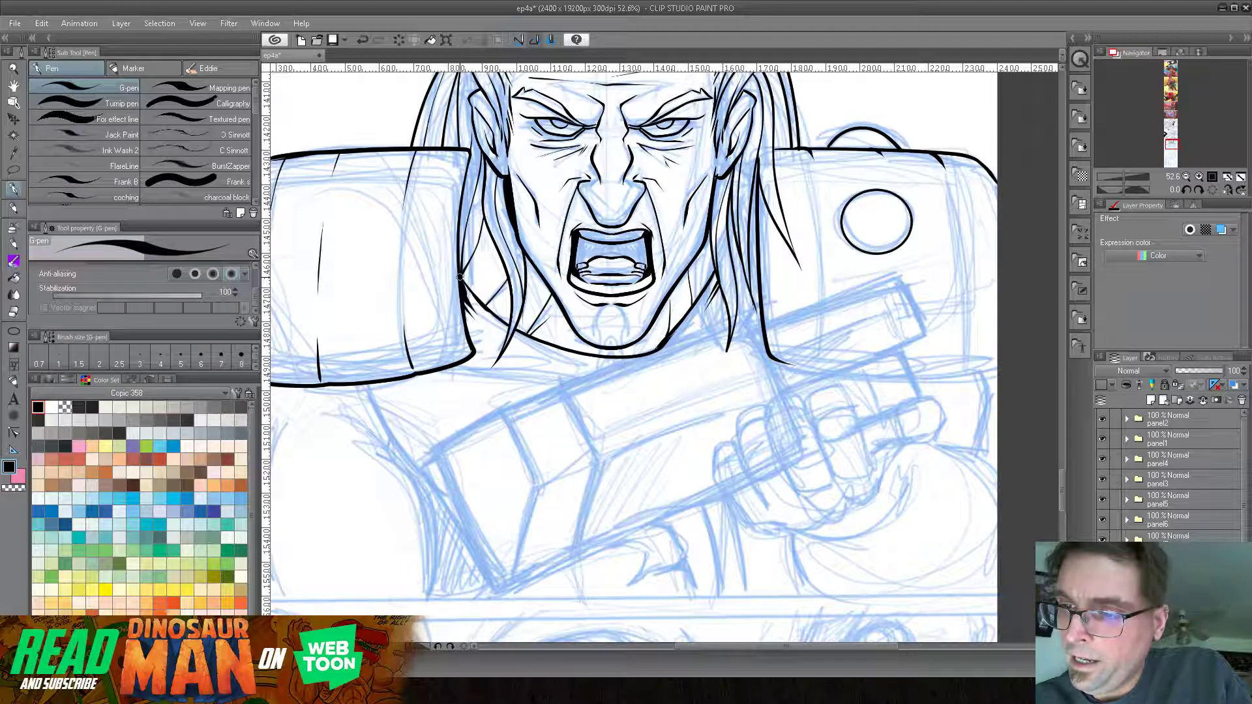
pyautogui.moveTo(483, 157); pyautogui.dragTo(463, 301)
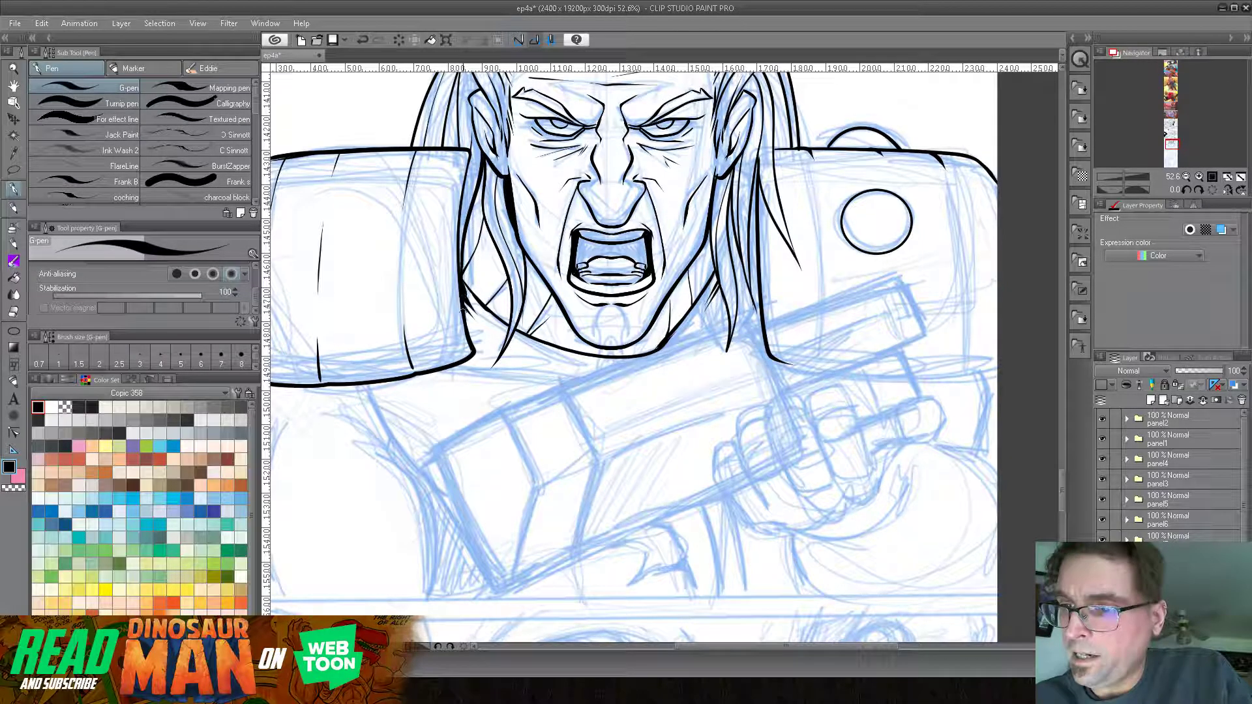
pyautogui.moveTo(483, 171); pyautogui.dragTo(460, 287)
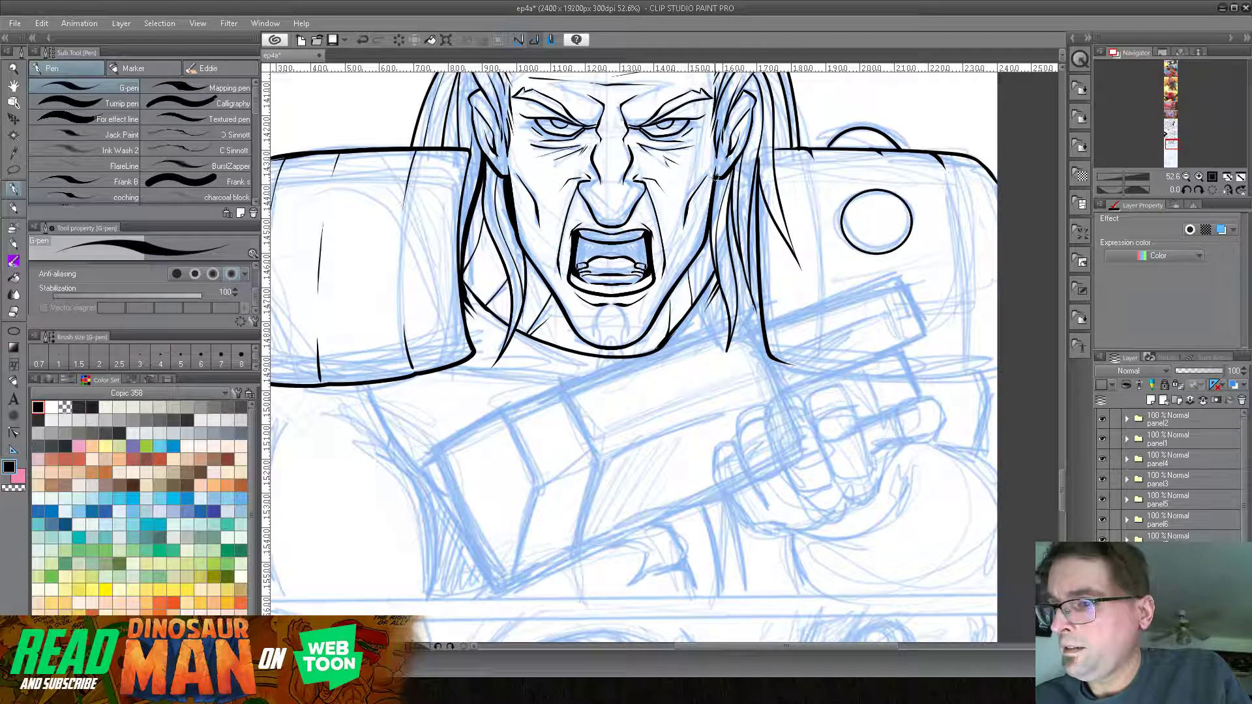
pyautogui.moveTo(516, 248)
pyautogui.mouseDown()
pyautogui.moveTo(553, 297)
pyautogui.moveTo(526, 259)
pyautogui.moveTo(574, 331)
pyautogui.mouseUp()
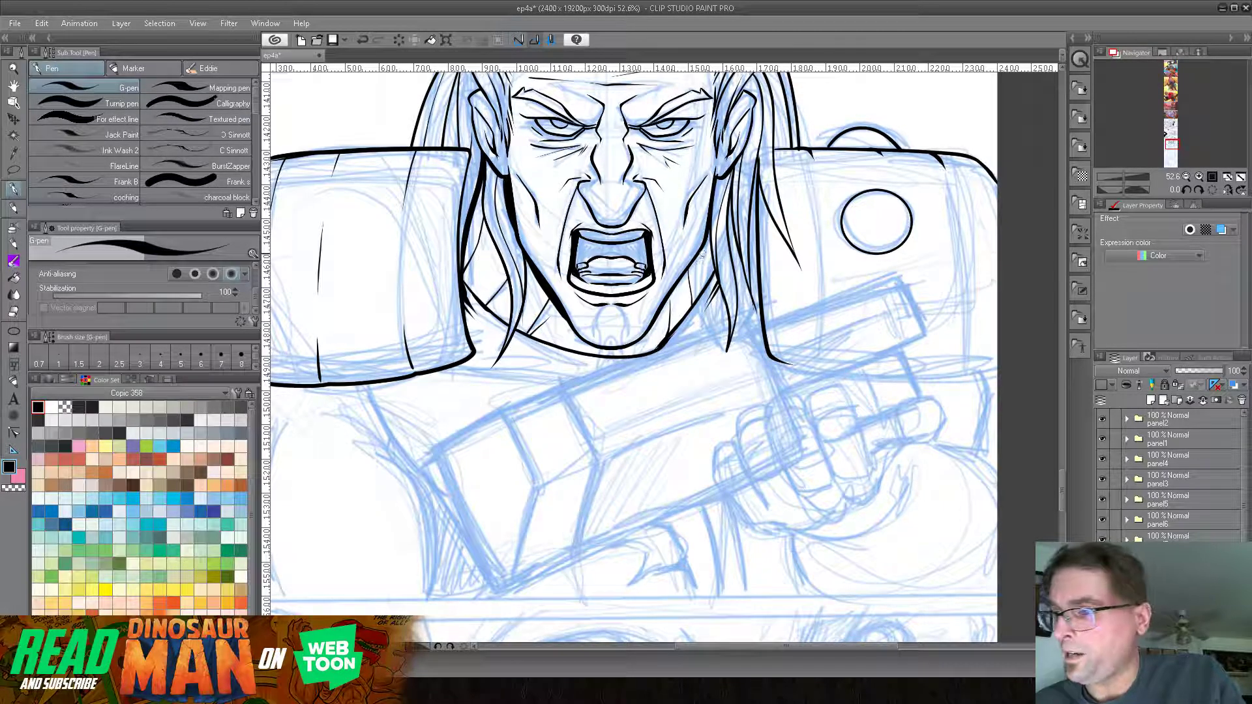
pyautogui.moveTo(707, 244); pyautogui.dragTo(653, 320)
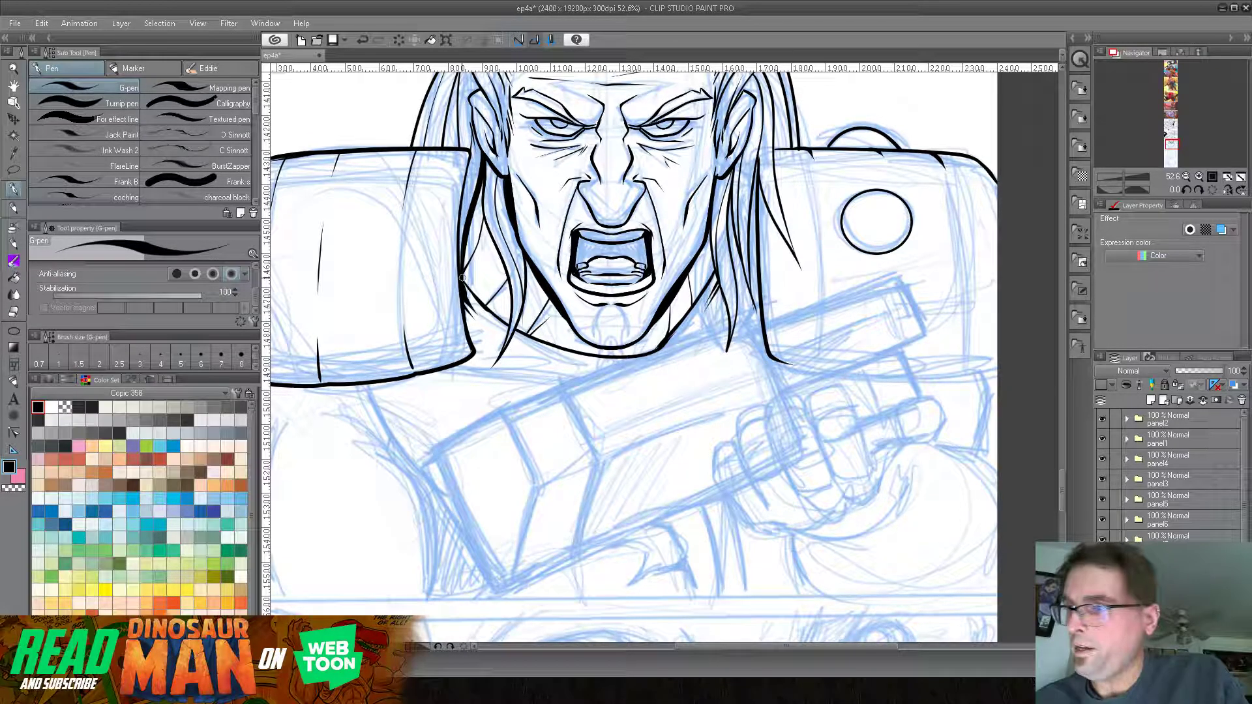
# Step: Ink the bottom edge of the viewer's-right shoulder pad out to the page edge, following its sketch
pyautogui.moveTo(799, 150); pyautogui.dragTo(738, 237)
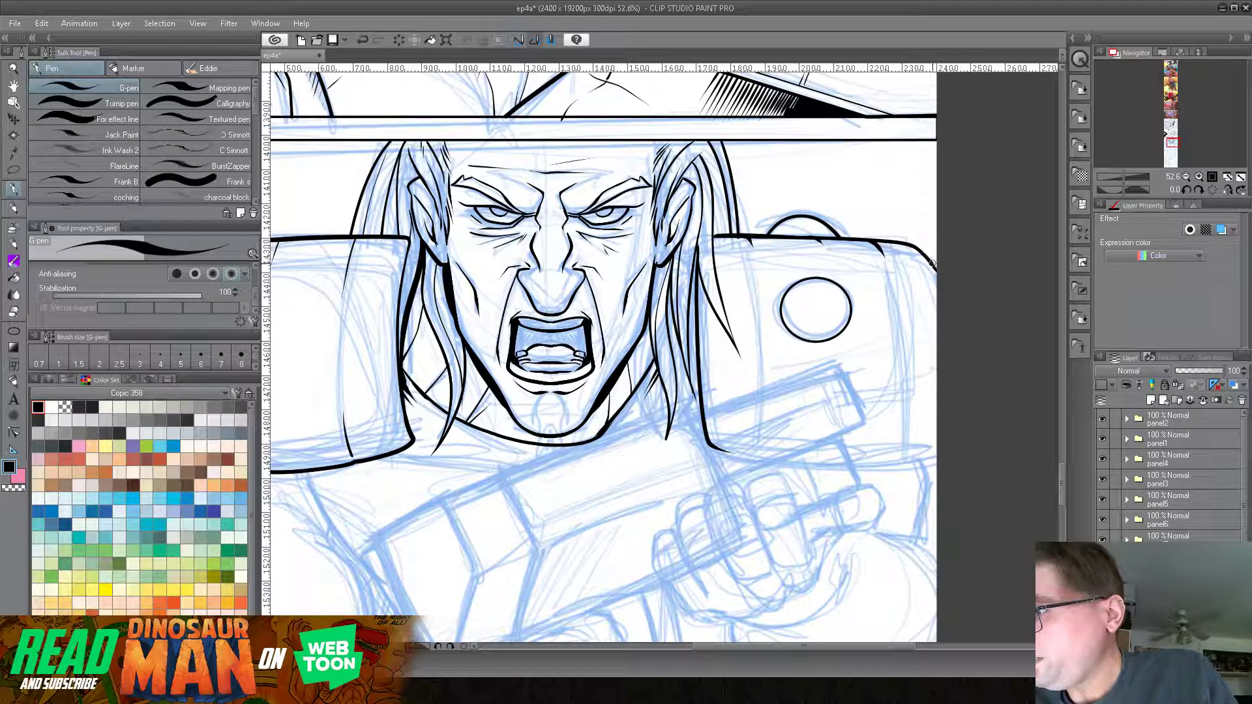
pyautogui.moveTo(391, 382); pyautogui.dragTo(472, 355)
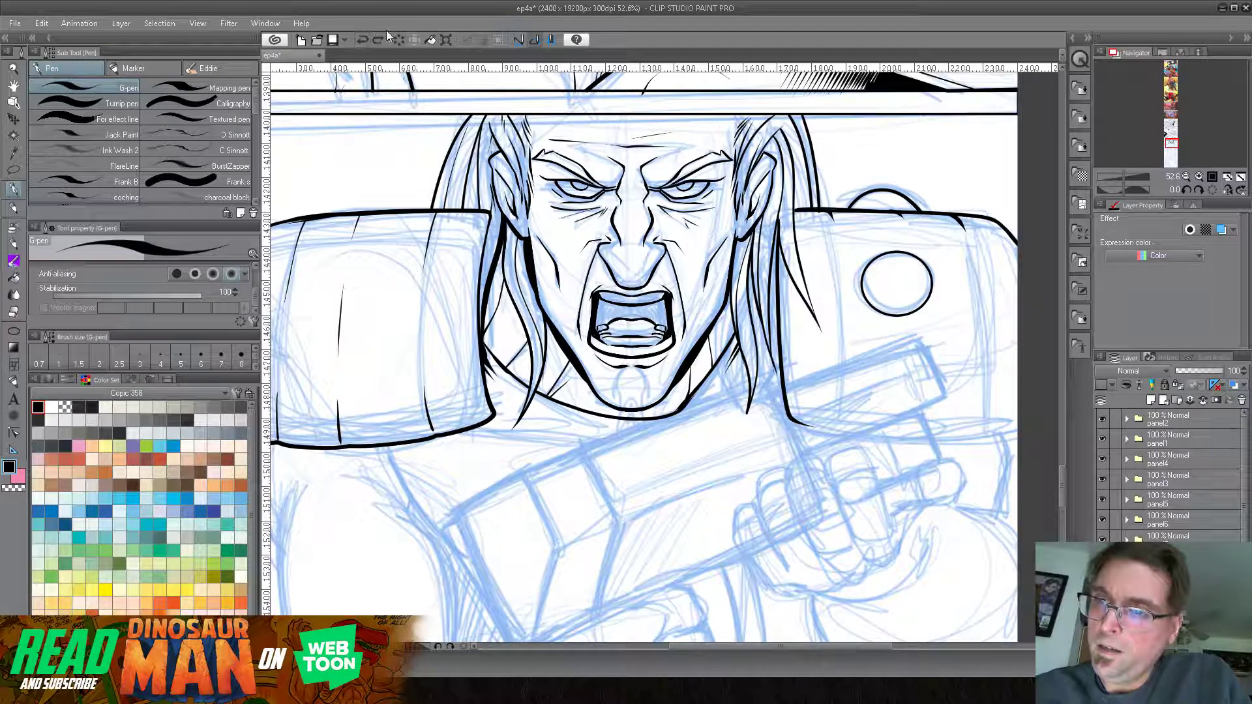
pyautogui.moveTo(490, 128); pyautogui.dragTo(497, 154)
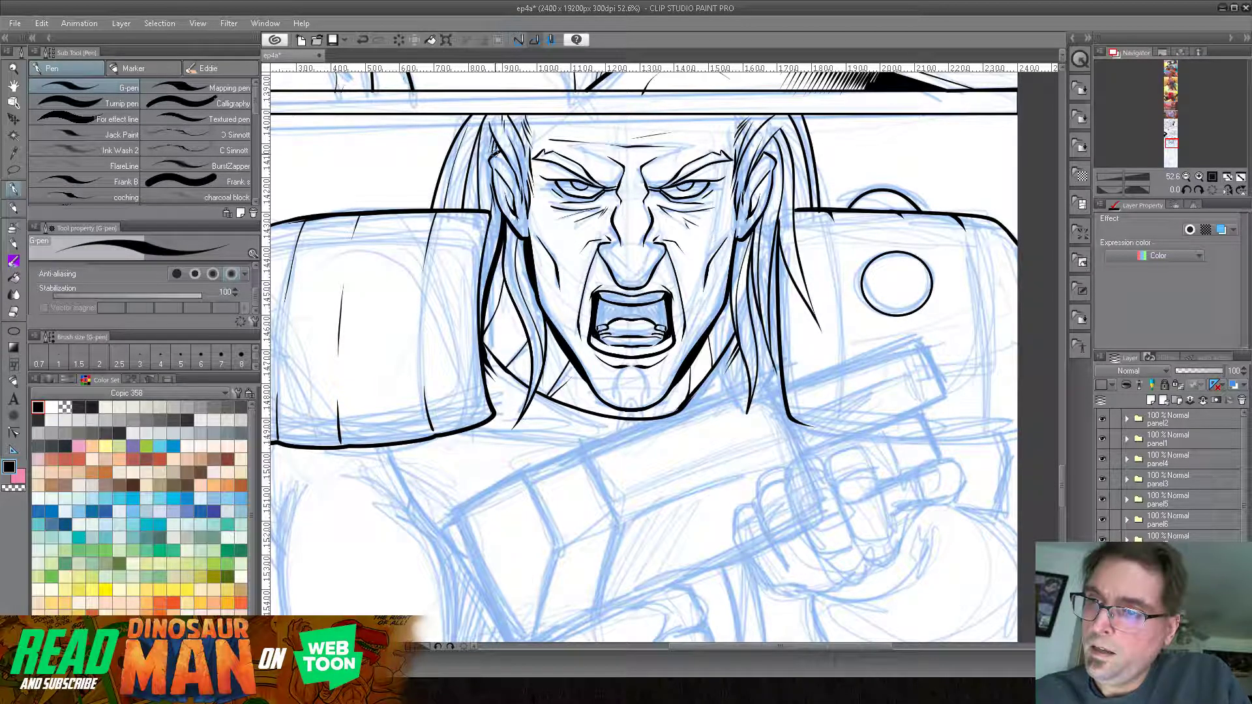
pyautogui.moveTo(491, 213); pyautogui.dragTo(489, 198)
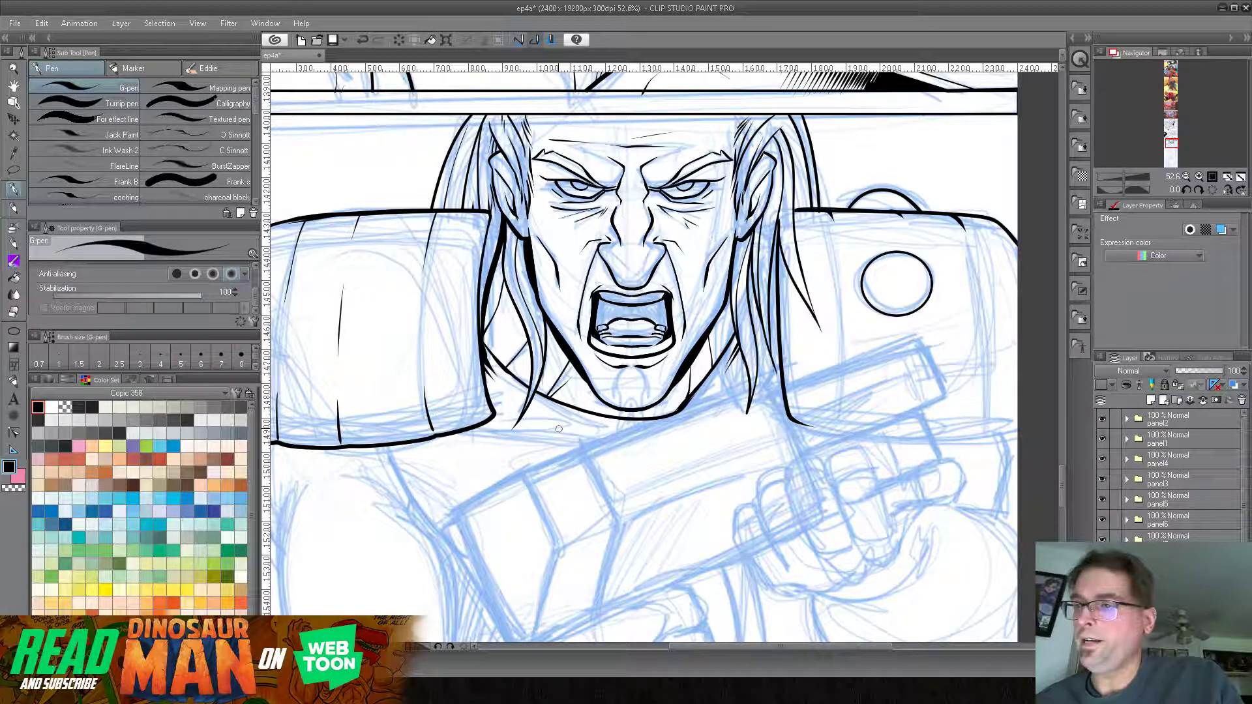
pyautogui.click(1121, 181)
pyautogui.moveTo(1121, 179); pyautogui.dragTo(1120, 178)
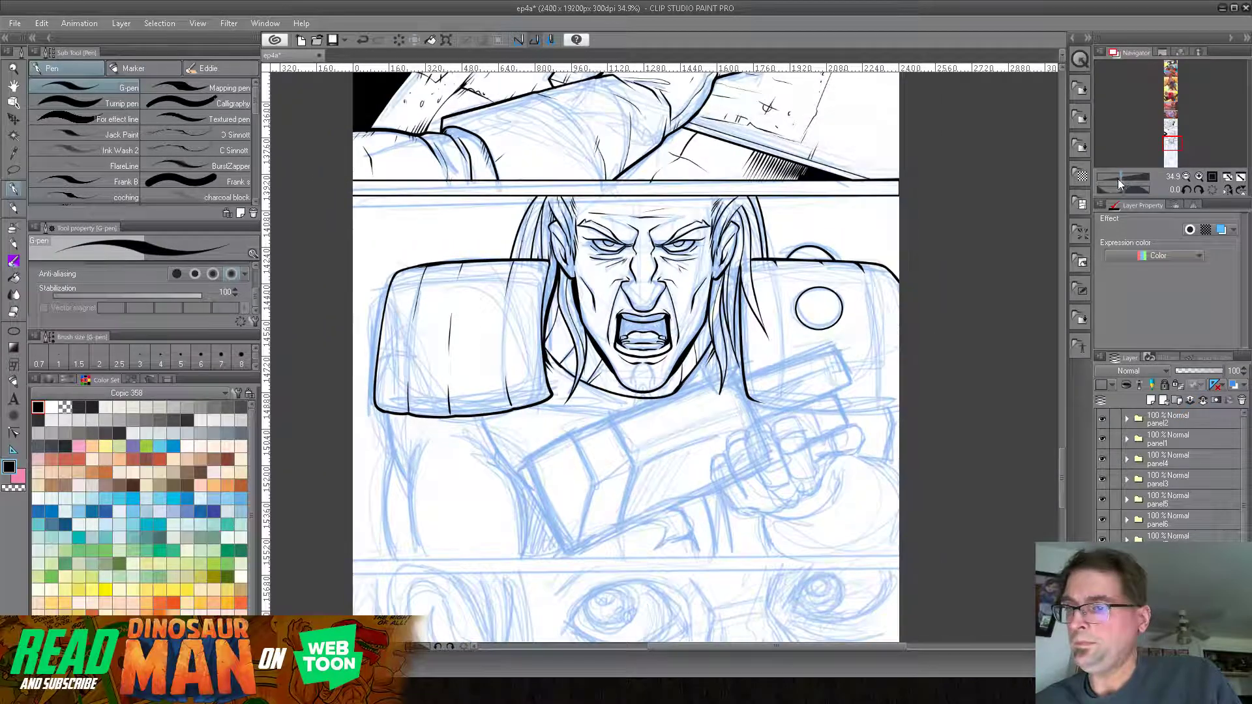
pyautogui.moveTo(771, 428); pyautogui.dragTo(722, 300)
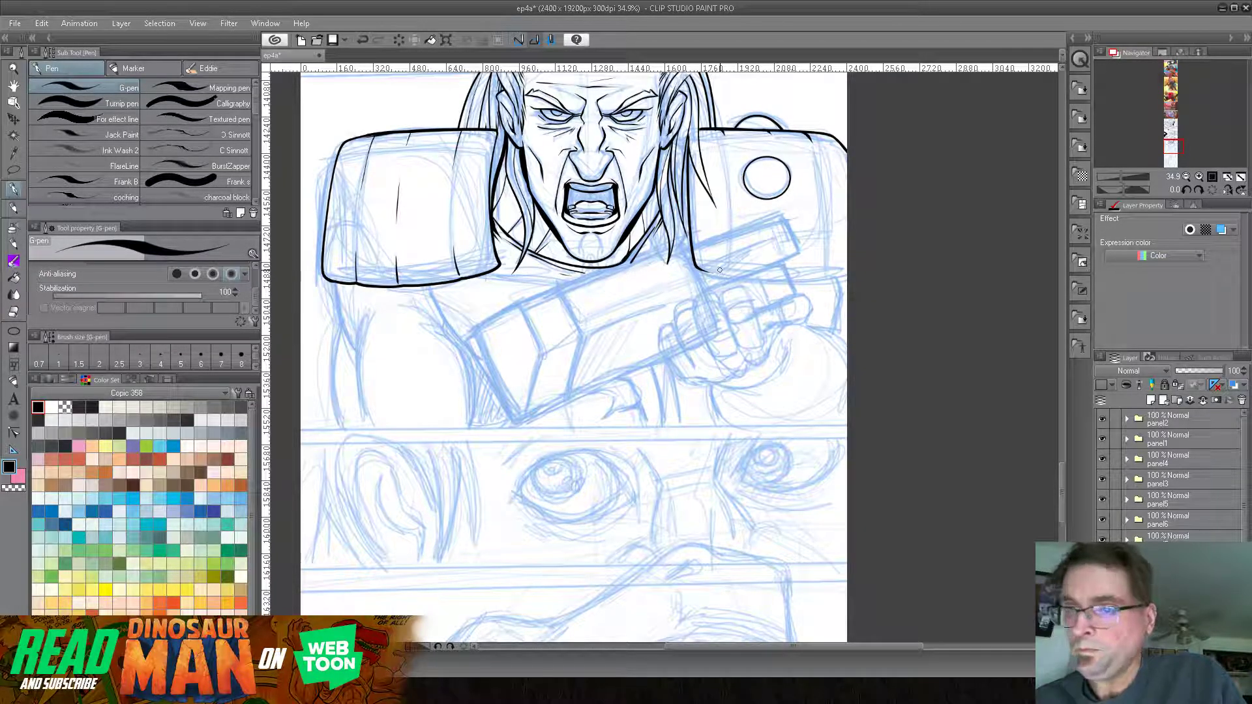
pyautogui.moveTo(757, 354); pyautogui.dragTo(702, 388)
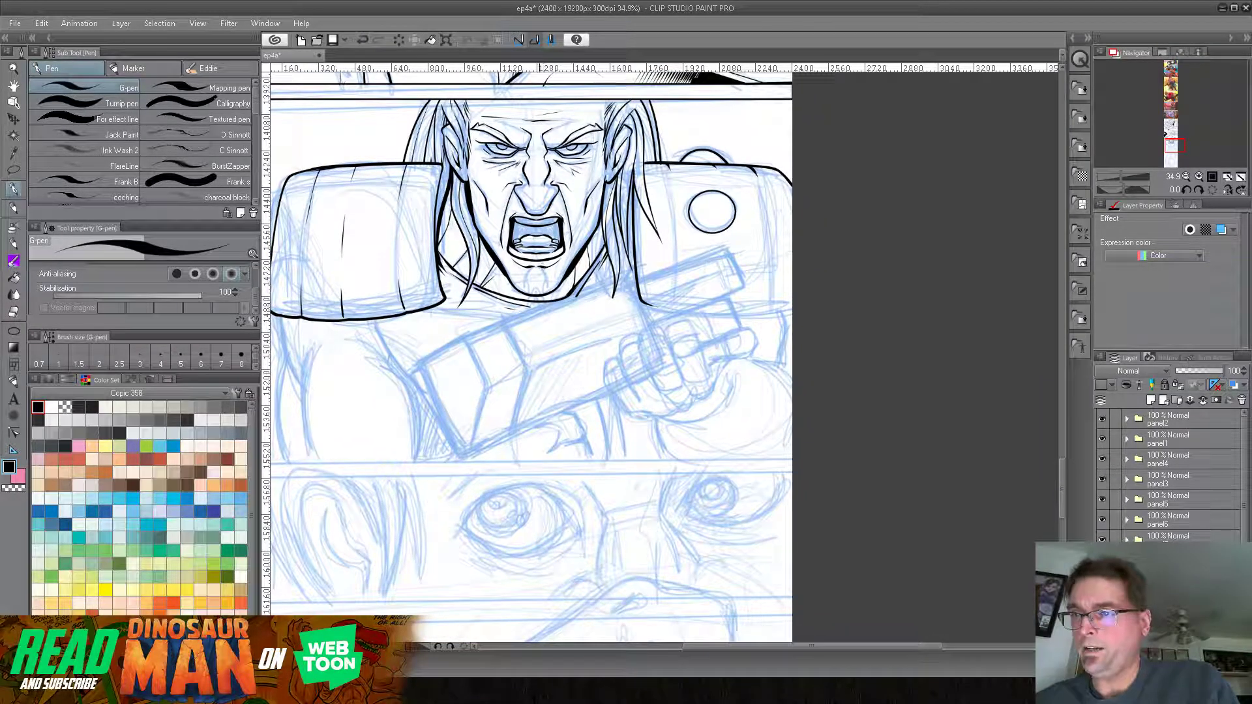
pyautogui.moveTo(628, 405); pyautogui.dragTo(608, 389)
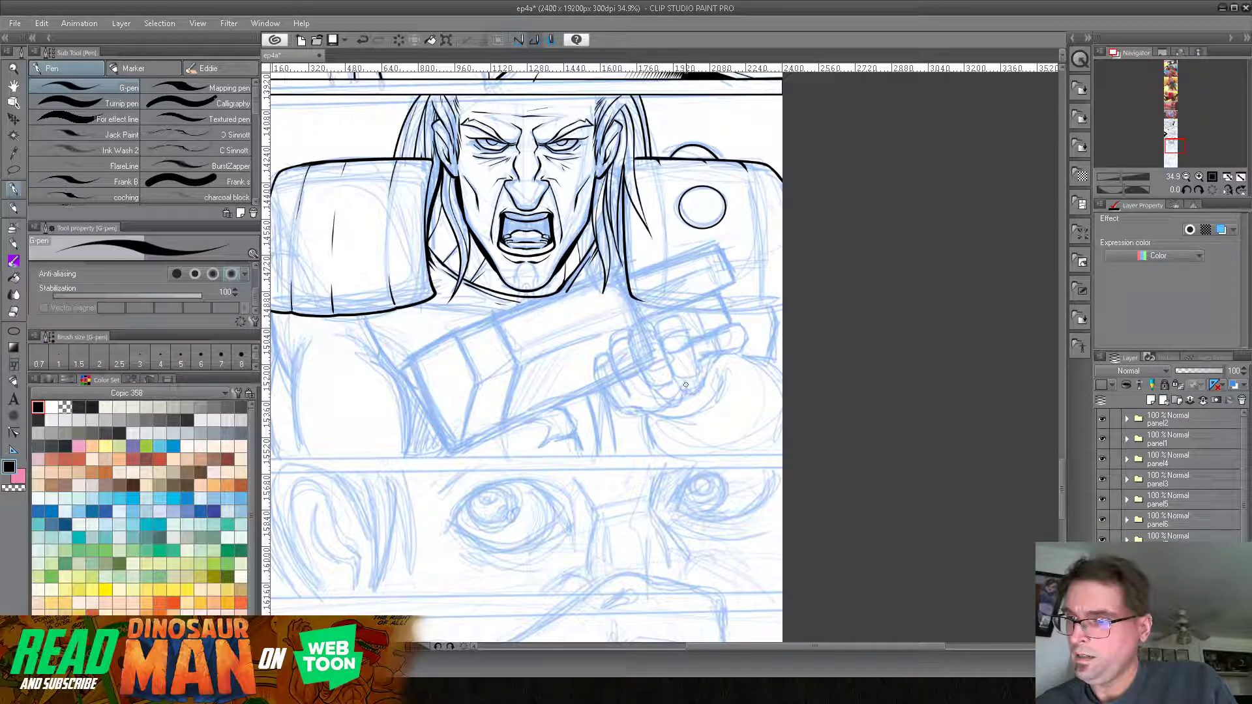
pyautogui.moveTo(632, 295); pyautogui.dragTo(782, 301)
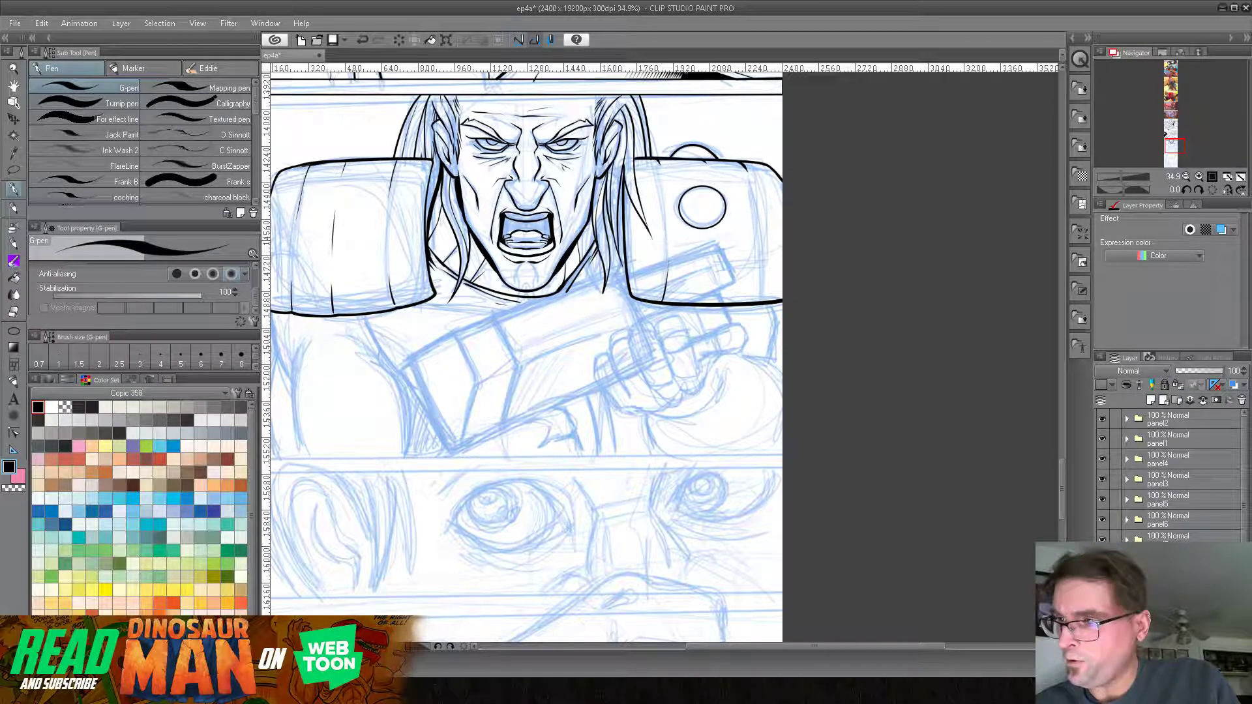
# Step: Ink the viewer's-left arm below the shoulder pad: its outer contours, the armpit and chest line, and the inner edge down to the panel border
pyautogui.moveTo(588, 305); pyautogui.dragTo(637, 259)
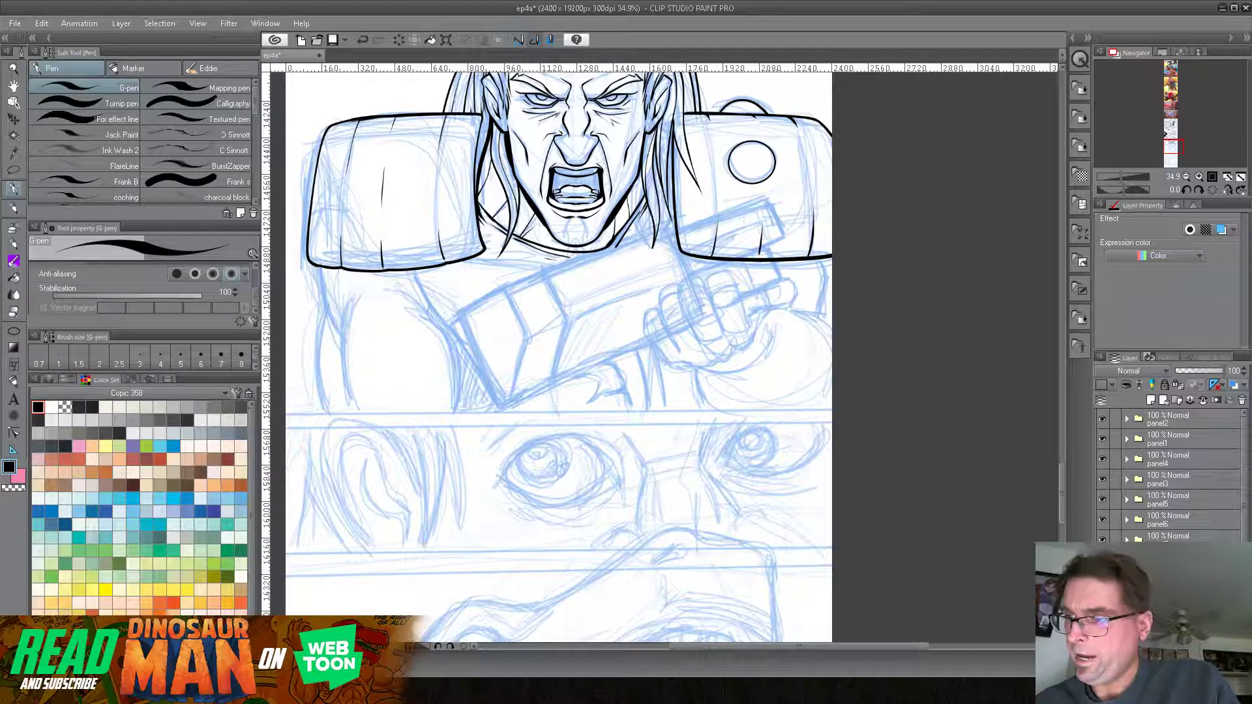
pyautogui.moveTo(411, 268)
pyautogui.mouseDown()
pyautogui.moveTo(430, 309)
pyautogui.moveTo(481, 355)
pyautogui.mouseUp()
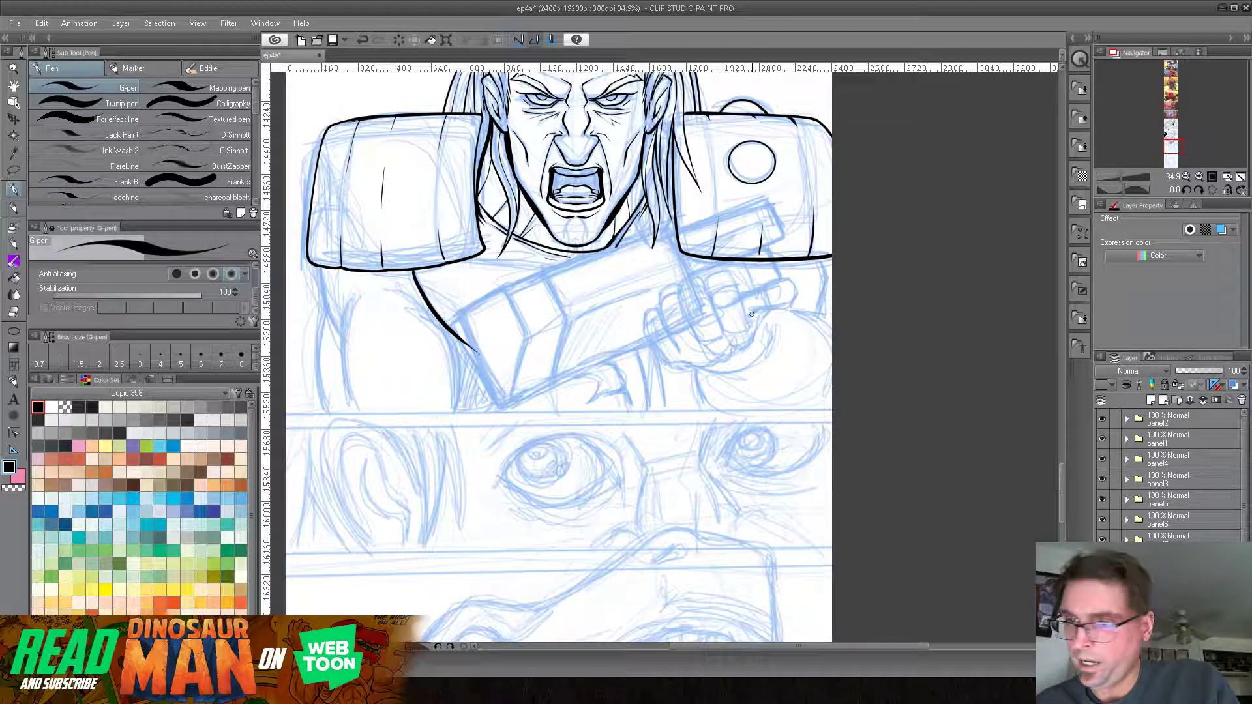
pyautogui.moveTo(320, 267); pyautogui.dragTo(343, 331)
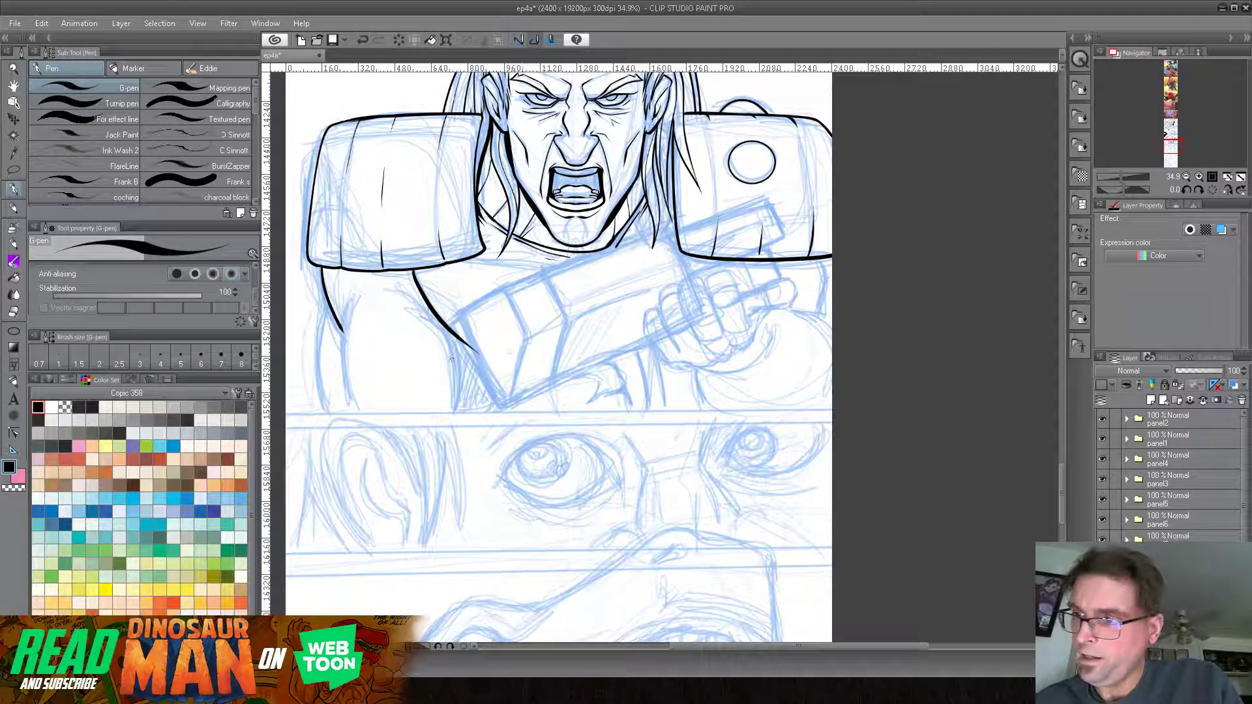
pyautogui.moveTo(352, 293); pyautogui.dragTo(354, 412)
pyautogui.moveTo(321, 266); pyautogui.dragTo(322, 412)
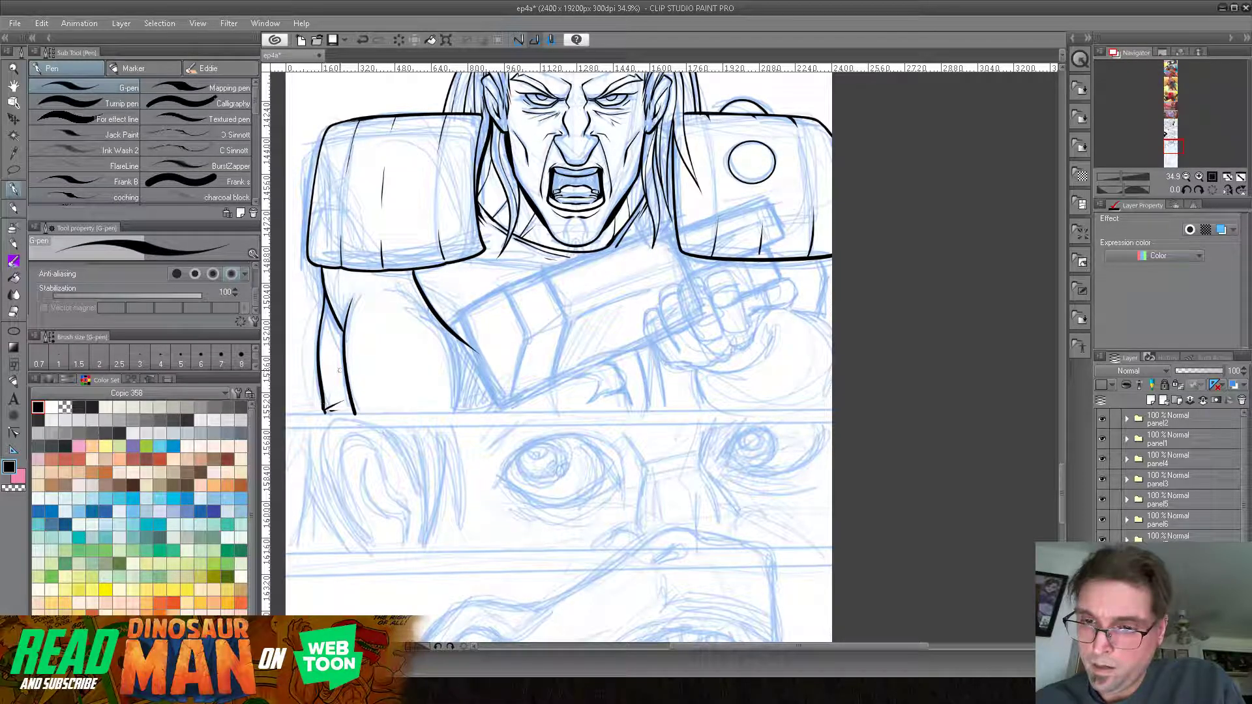
pyautogui.moveTo(399, 301)
pyautogui.mouseDown()
pyautogui.moveTo(454, 336)
pyautogui.moveTo(458, 366)
pyautogui.mouseUp()
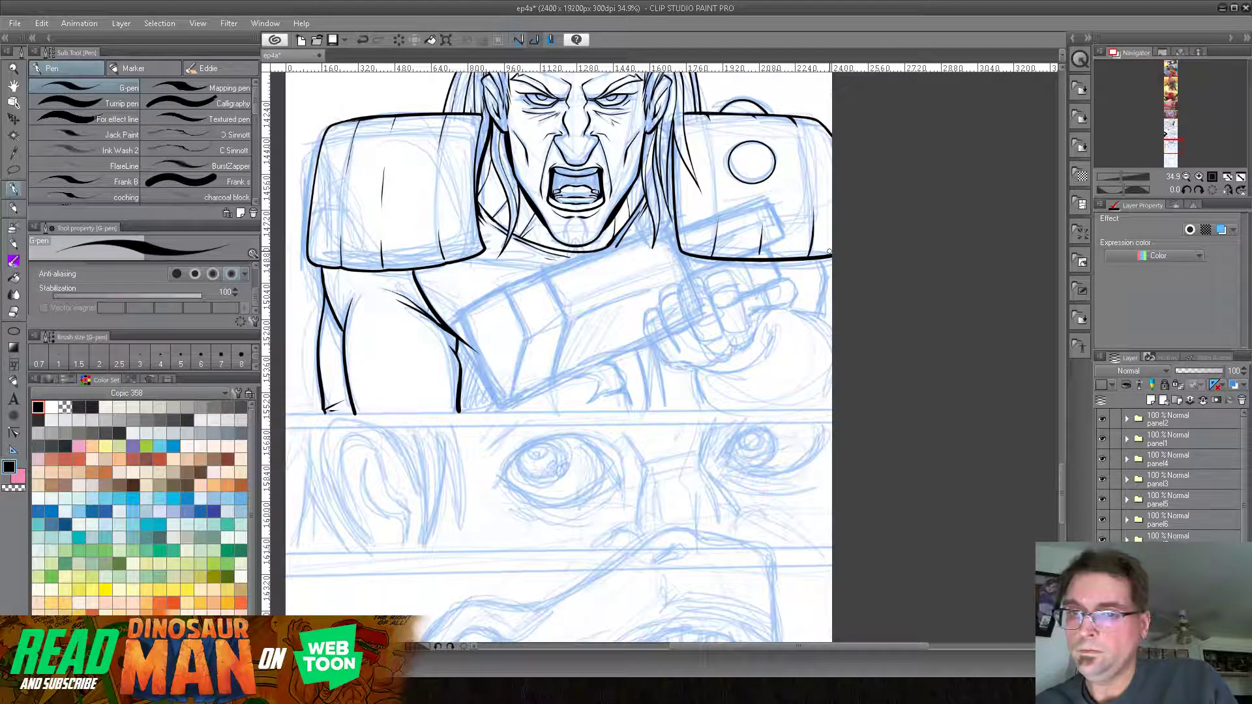
# Step: Ink the outer edge of the viewer's-right arm, the collarbone lines and the chest muscle lines beneath the gun sketch
pyautogui.moveTo(831, 256); pyautogui.dragTo(830, 337)
pyautogui.moveTo(488, 256)
pyautogui.mouseDown()
pyautogui.moveTo(566, 273)
pyautogui.moveTo(678, 243)
pyautogui.mouseUp()
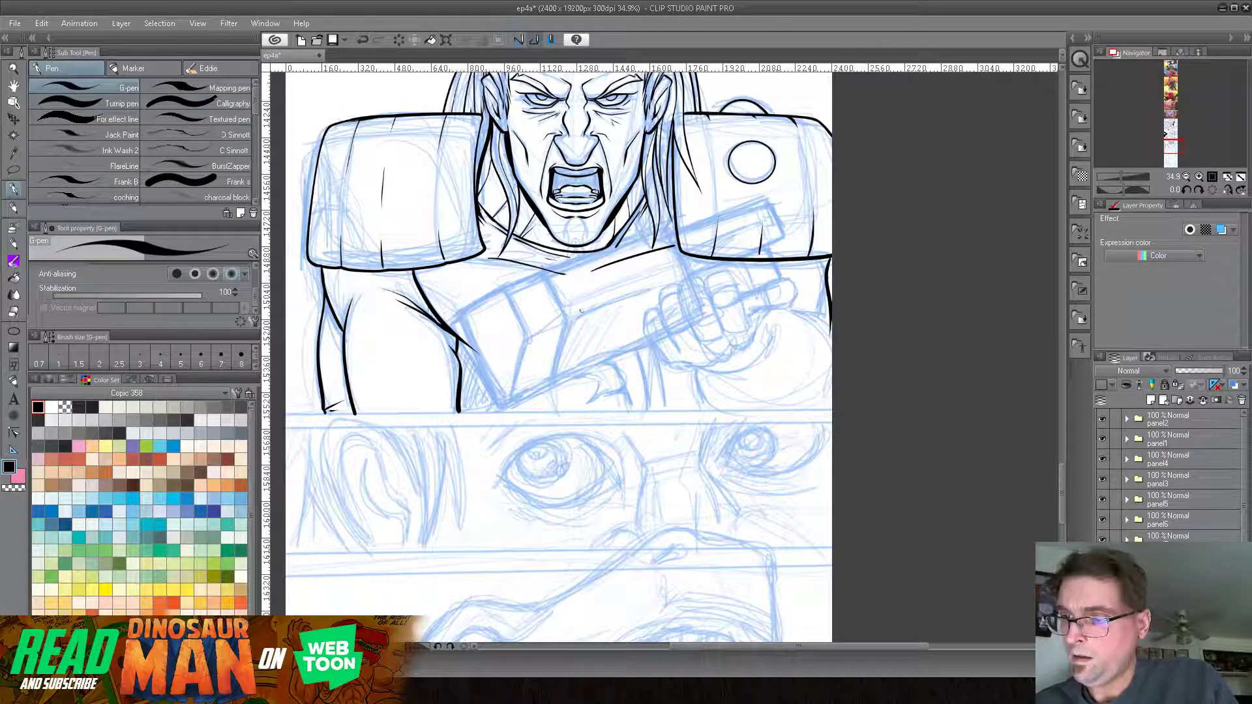
pyautogui.moveTo(568, 343)
pyautogui.mouseDown()
pyautogui.moveTo(522, 361)
pyautogui.moveTo(596, 344)
pyautogui.mouseUp()
pyautogui.moveTo(678, 348); pyautogui.dragTo(682, 350)
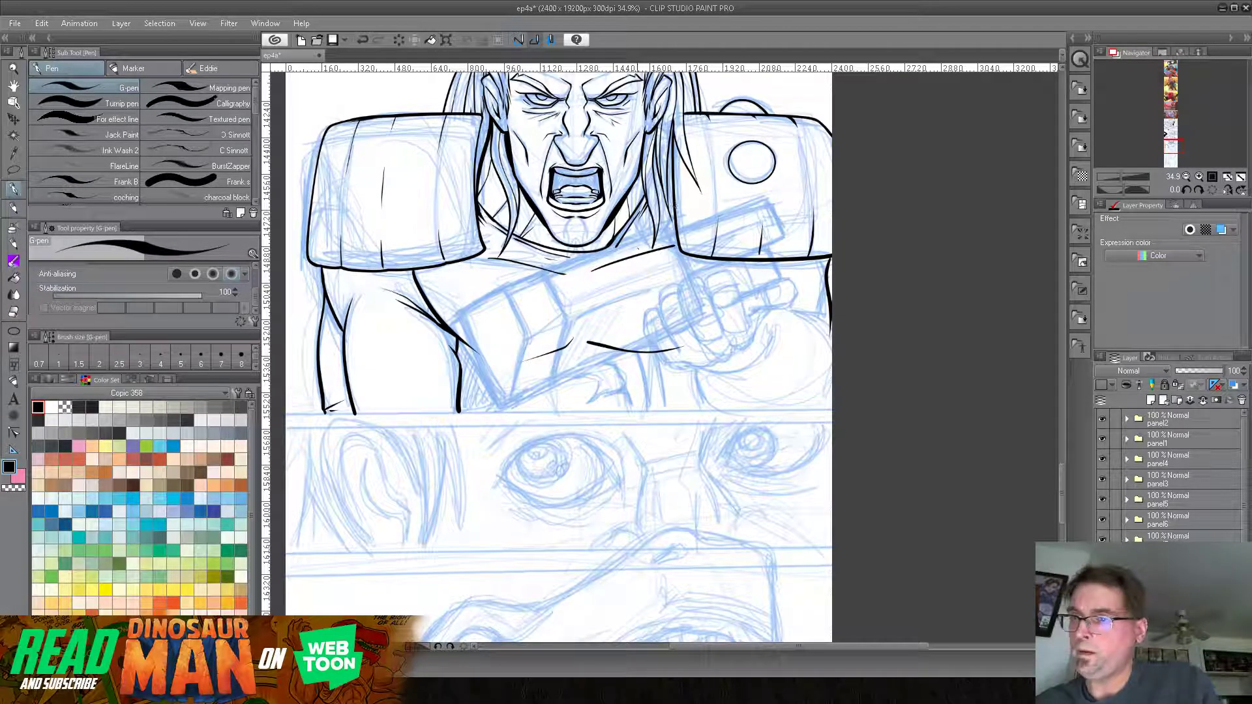
pyautogui.moveTo(630, 224); pyautogui.dragTo(610, 256)
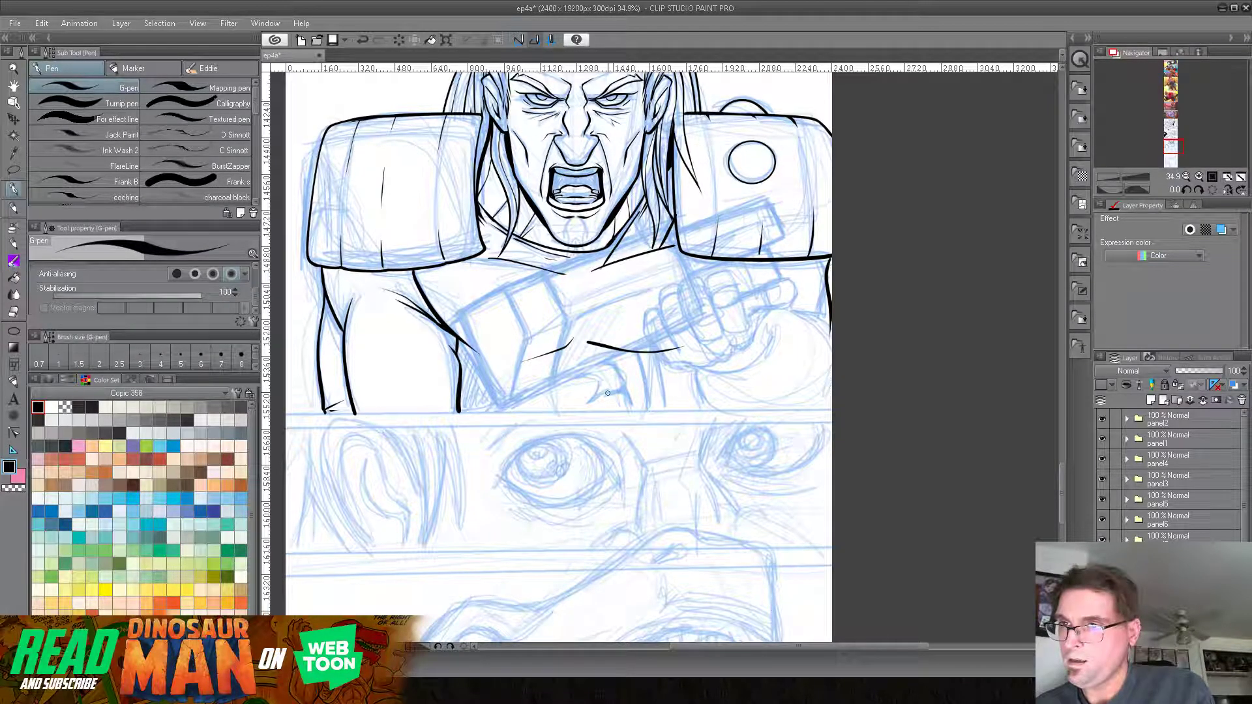
# Step: Check the gun in the panel above, switch to the Darker pencil and turn on the layer color effect for the sketch layer
pyautogui.moveTo(706, 279); pyautogui.dragTo(692, 486)
pyautogui.moveTo(729, 170); pyautogui.dragTo(728, 420)
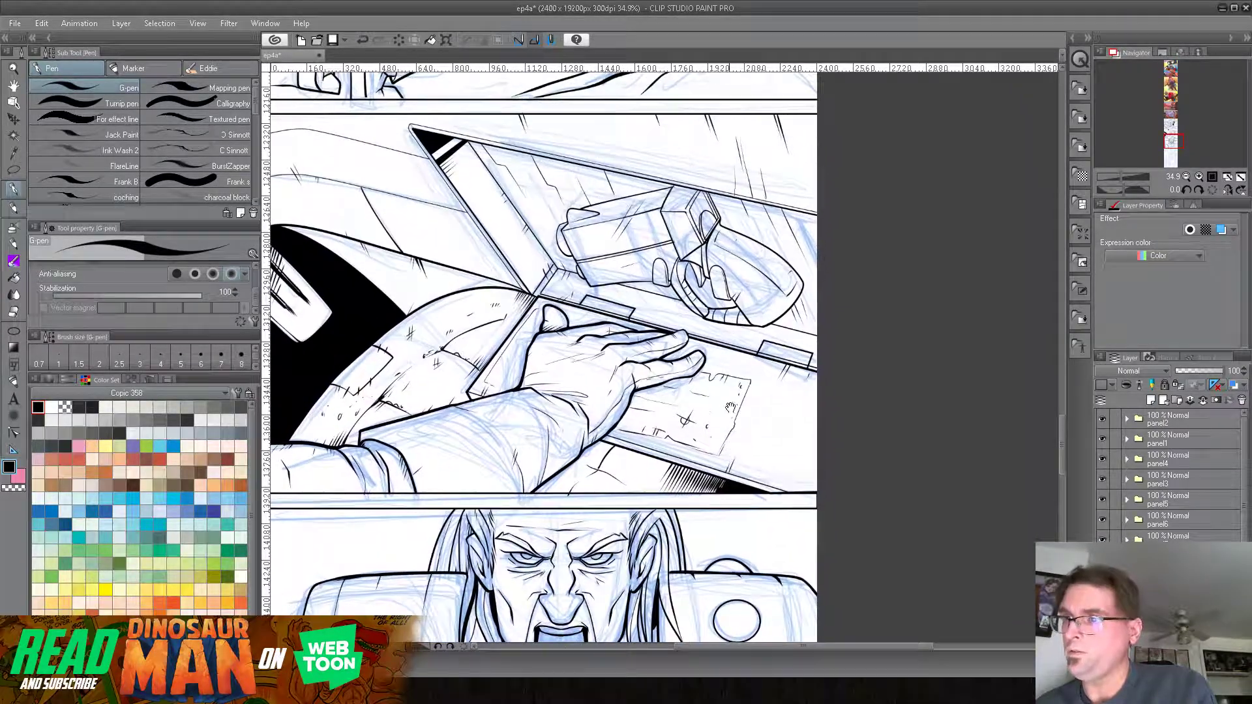
pyautogui.scroll(-2, 726, 437)
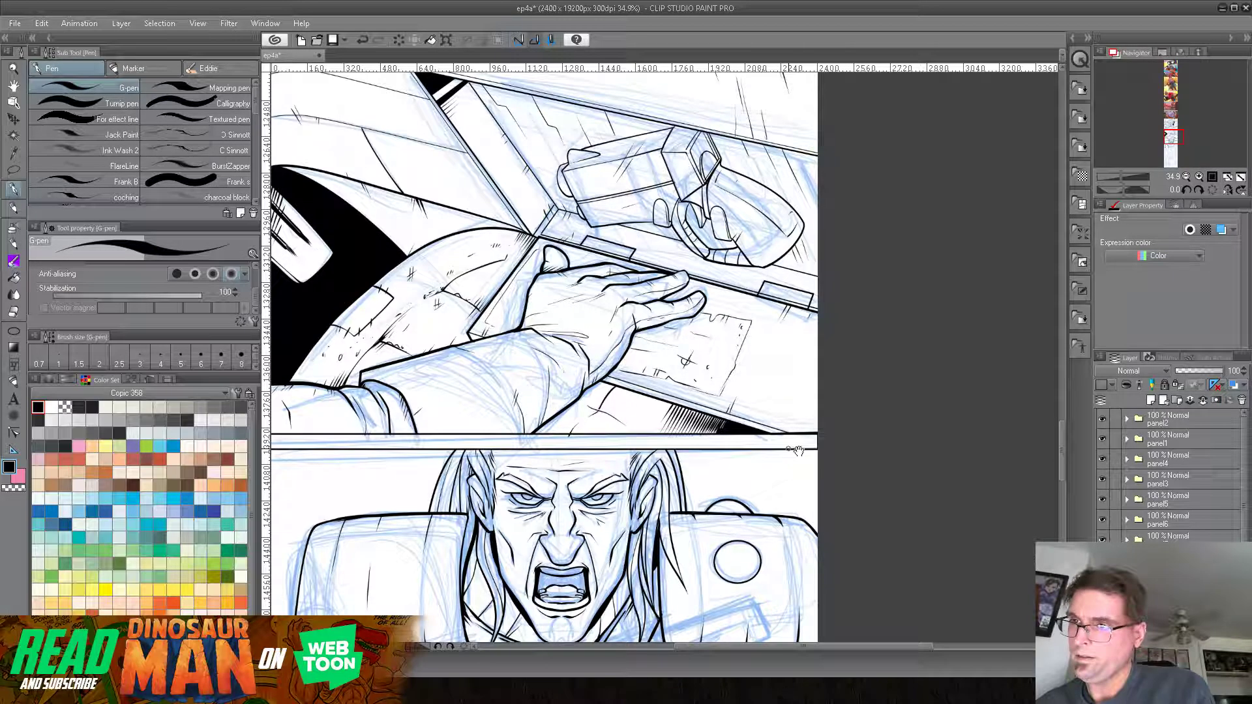
pyautogui.moveTo(762, 616); pyautogui.dragTo(744, 236)
pyautogui.moveTo(701, 426); pyautogui.dragTo(712, 386)
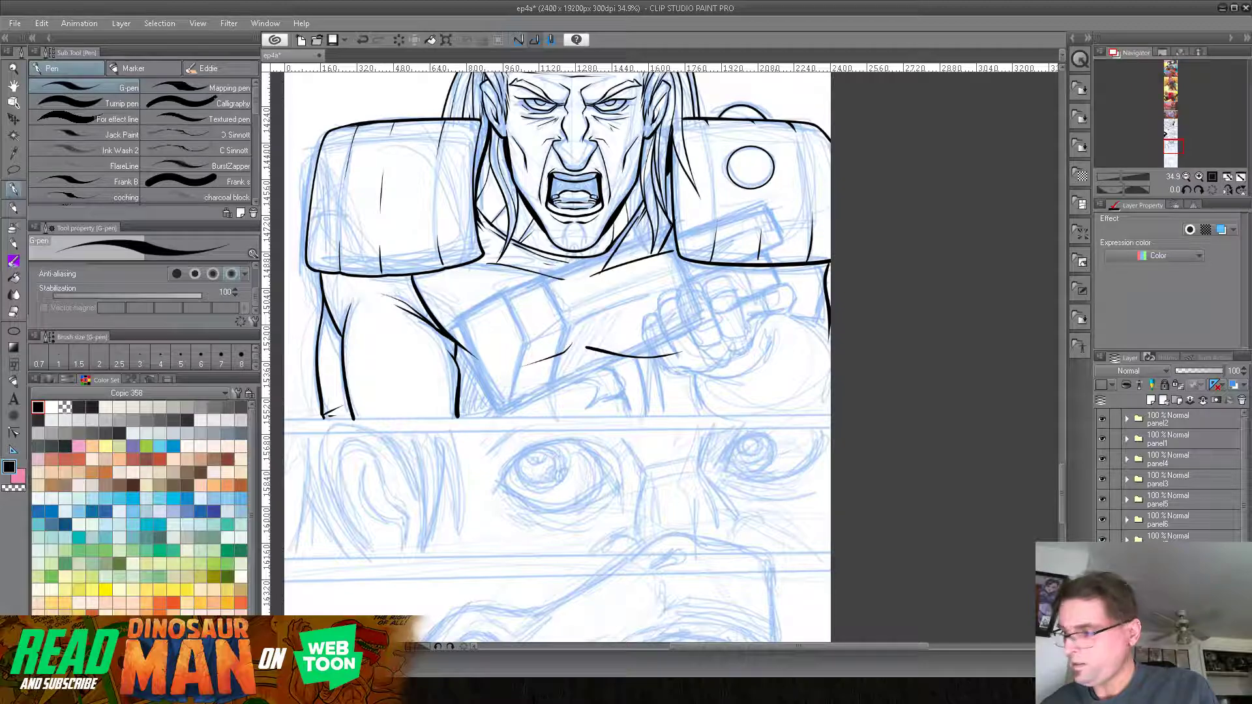
pyautogui.click(13, 208)
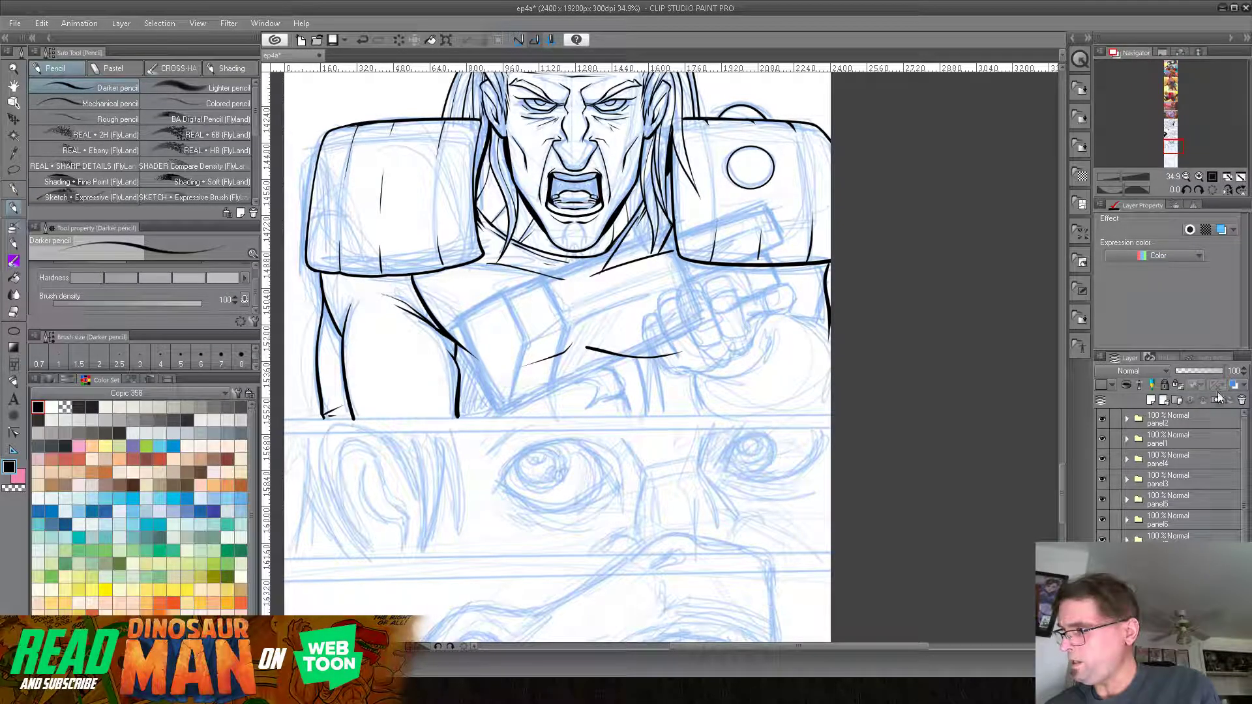
pyautogui.click(1221, 229)
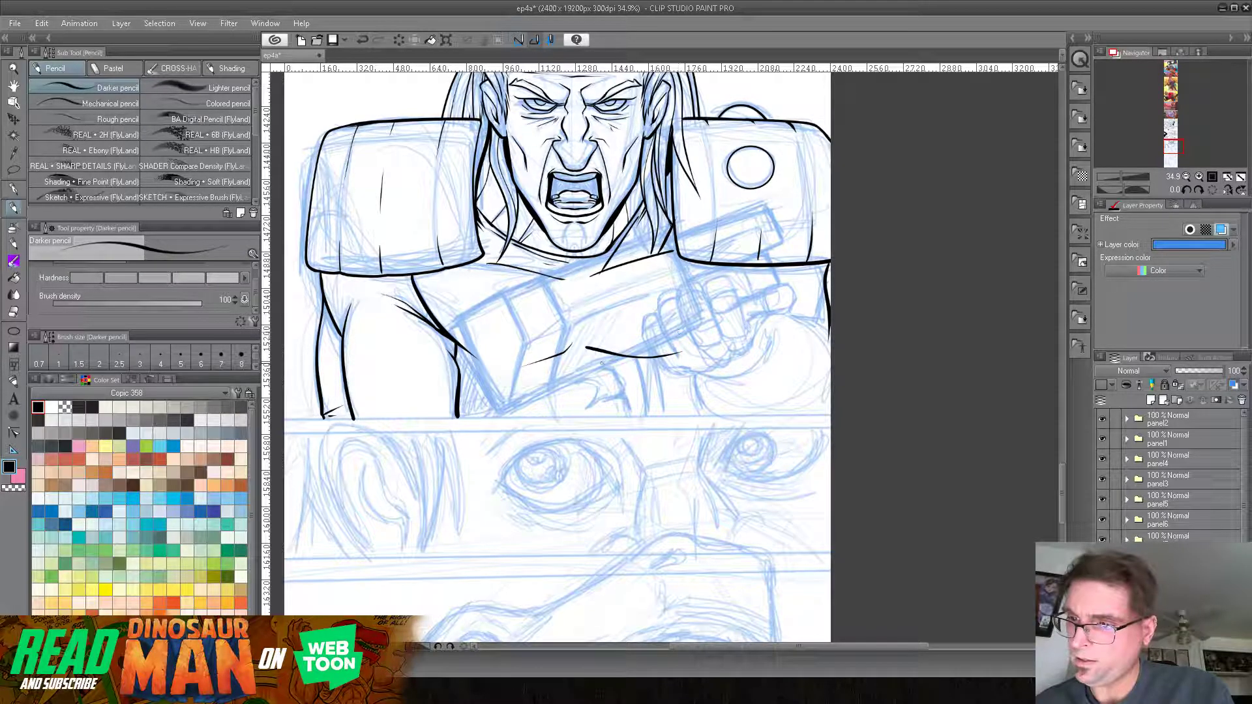
# Step: Sketch an elongated rounded shape with small round details beneath the gun, with short lines running down from it to the panel border
pyautogui.moveTo(695, 201); pyautogui.dragTo(664, 140)
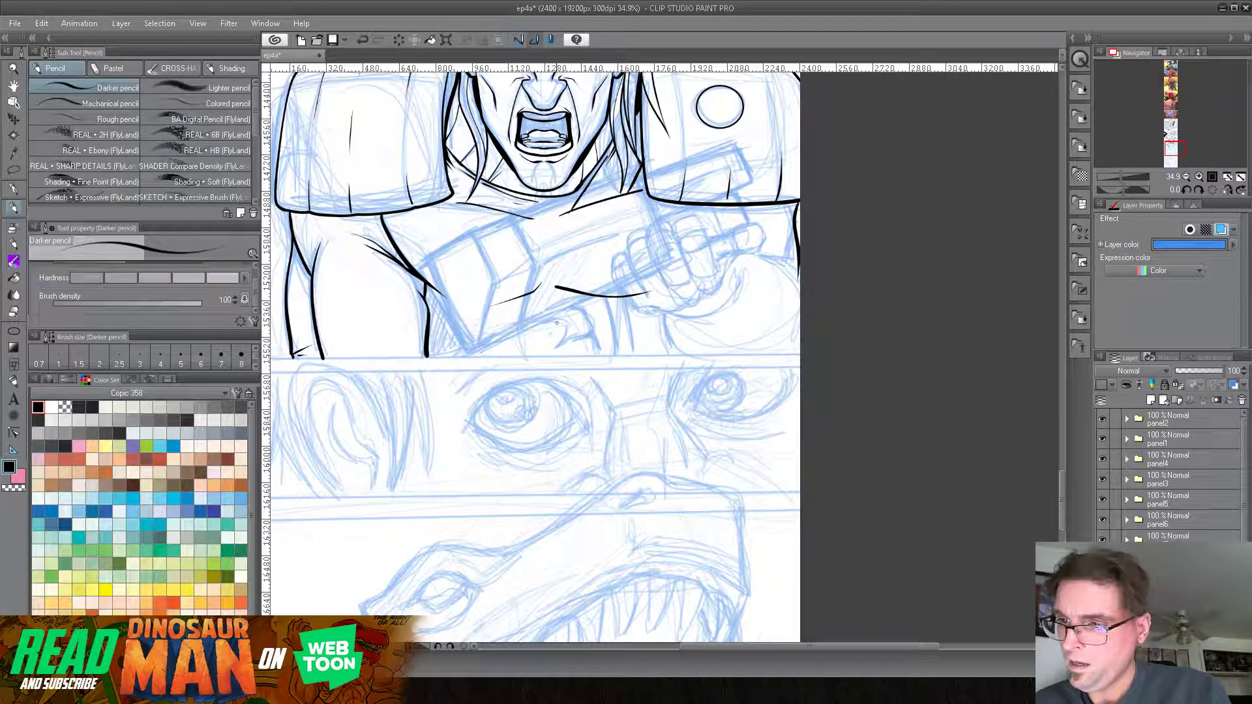
pyautogui.moveTo(552, 322)
pyautogui.mouseDown()
pyautogui.moveTo(630, 297)
pyautogui.moveTo(611, 323)
pyautogui.moveTo(637, 311)
pyautogui.moveTo(615, 325)
pyautogui.moveTo(618, 299)
pyautogui.moveTo(606, 306)
pyautogui.moveTo(613, 326)
pyautogui.moveTo(613, 305)
pyautogui.moveTo(555, 328)
pyautogui.moveTo(632, 323)
pyautogui.moveTo(583, 324)
pyautogui.moveTo(613, 323)
pyautogui.mouseUp()
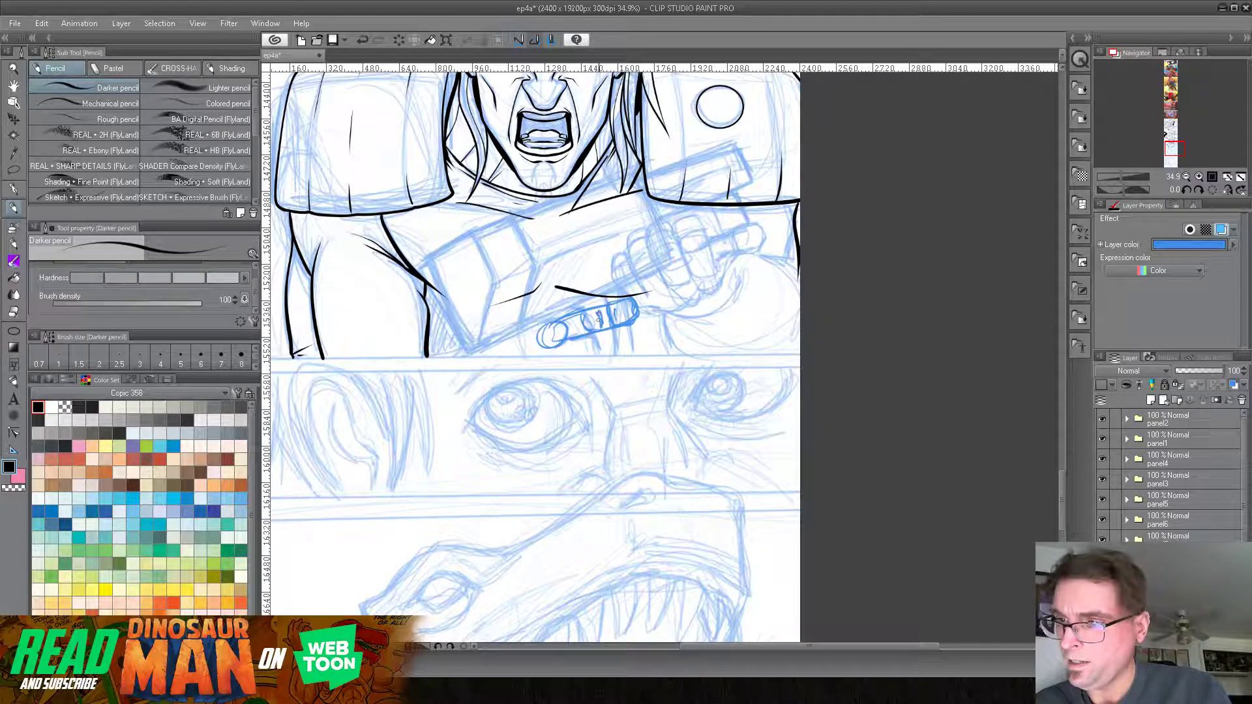
pyautogui.moveTo(571, 341); pyautogui.dragTo(627, 324)
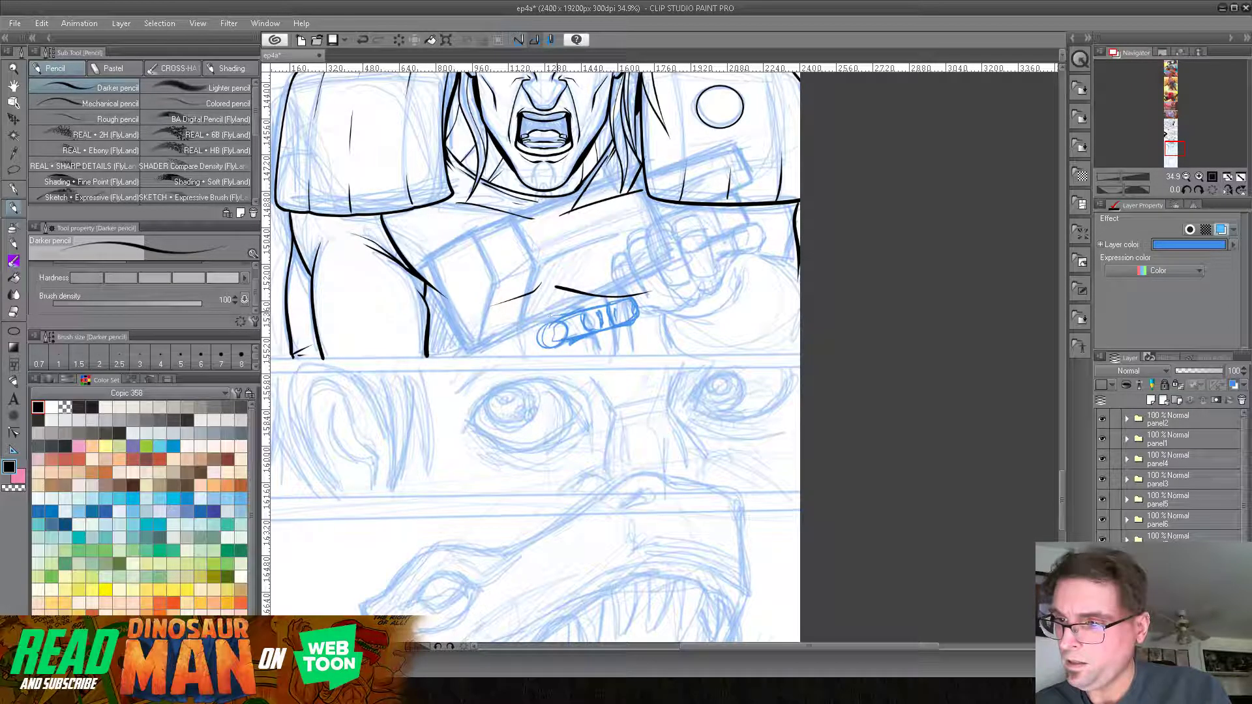
pyautogui.moveTo(516, 337)
pyautogui.mouseDown()
pyautogui.moveTo(520, 353)
pyautogui.moveTo(597, 355)
pyautogui.mouseUp()
pyautogui.moveTo(577, 308)
pyautogui.mouseDown()
pyautogui.moveTo(631, 290)
pyautogui.moveTo(620, 335)
pyautogui.moveTo(610, 330)
pyautogui.moveTo(614, 350)
pyautogui.moveTo(631, 326)
pyautogui.moveTo(631, 352)
pyautogui.mouseUp()
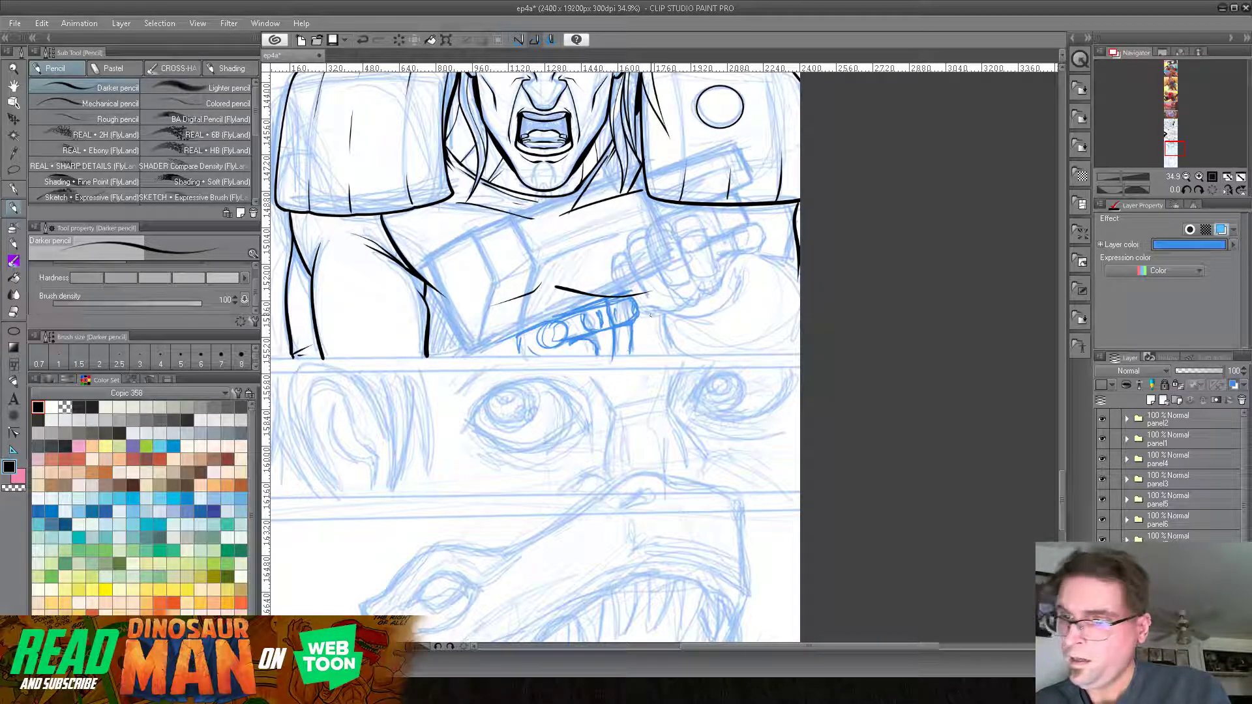
# Step: Compare with the gun in the panel above, and resketch the gun body's front and top edges with a curve joining the rounded shape
pyautogui.moveTo(652, 185); pyautogui.dragTo(614, 518)
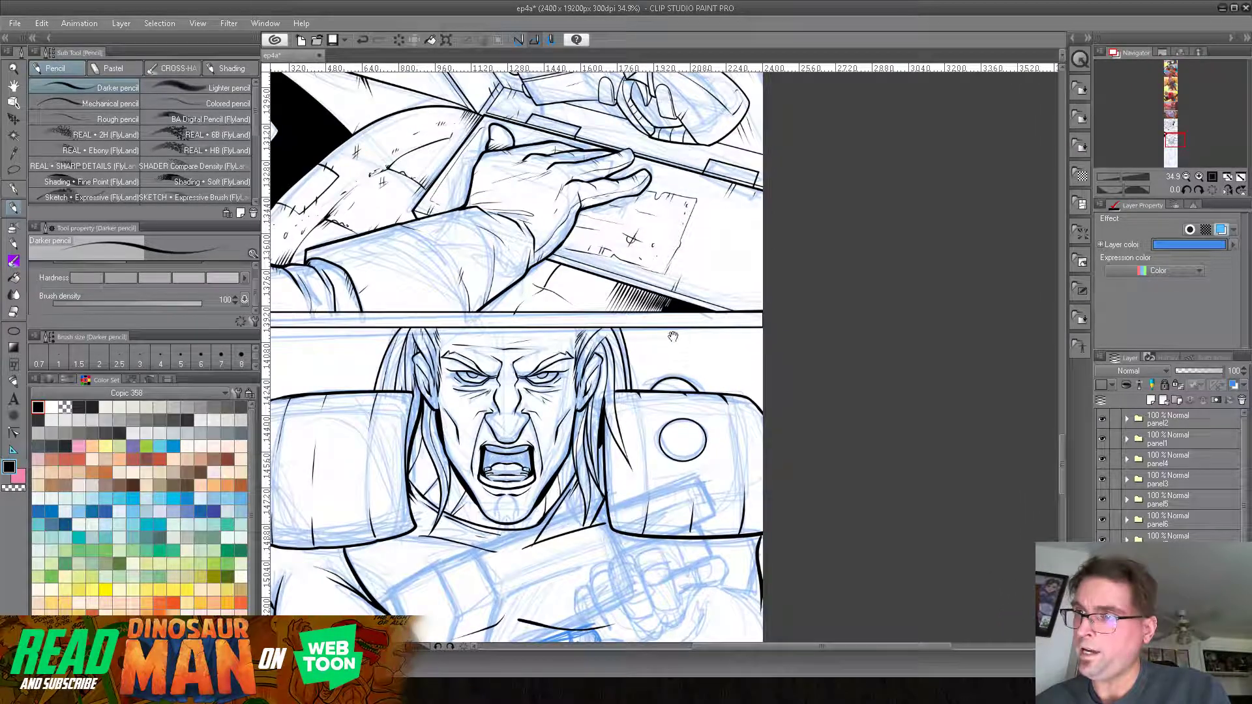
pyautogui.moveTo(670, 345); pyautogui.dragTo(659, 434)
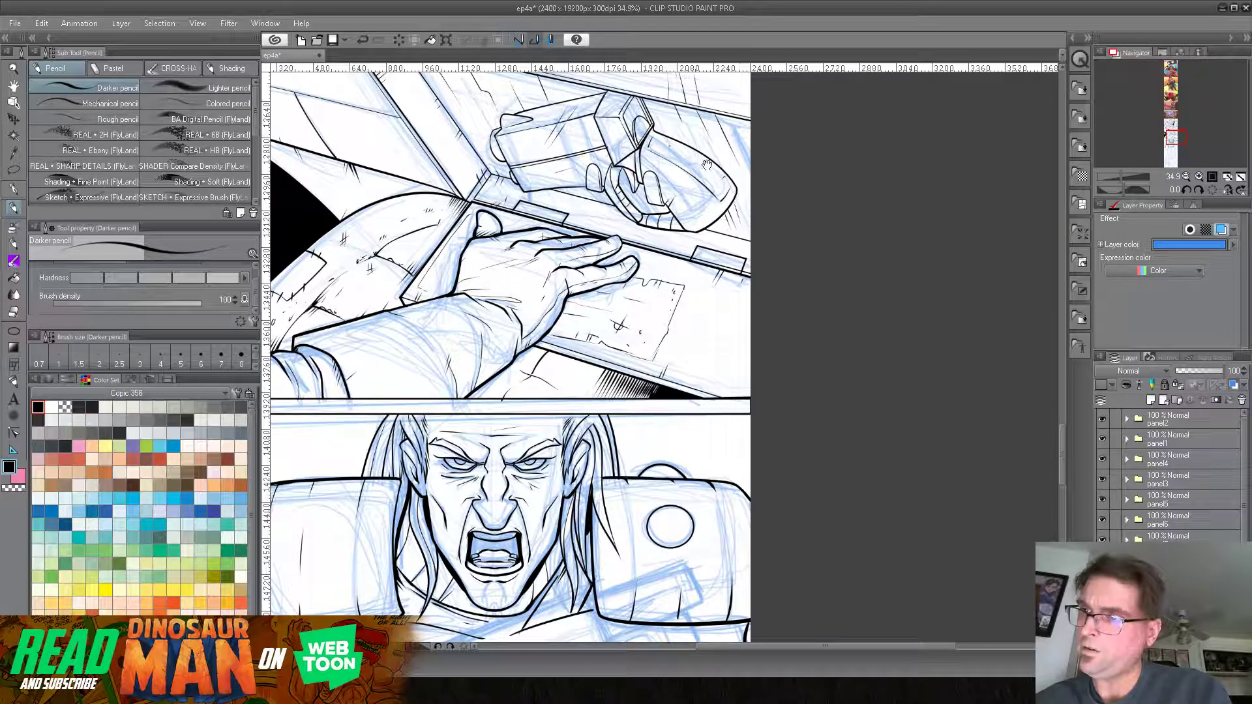
pyautogui.moveTo(588, 447); pyautogui.dragTo(633, 89)
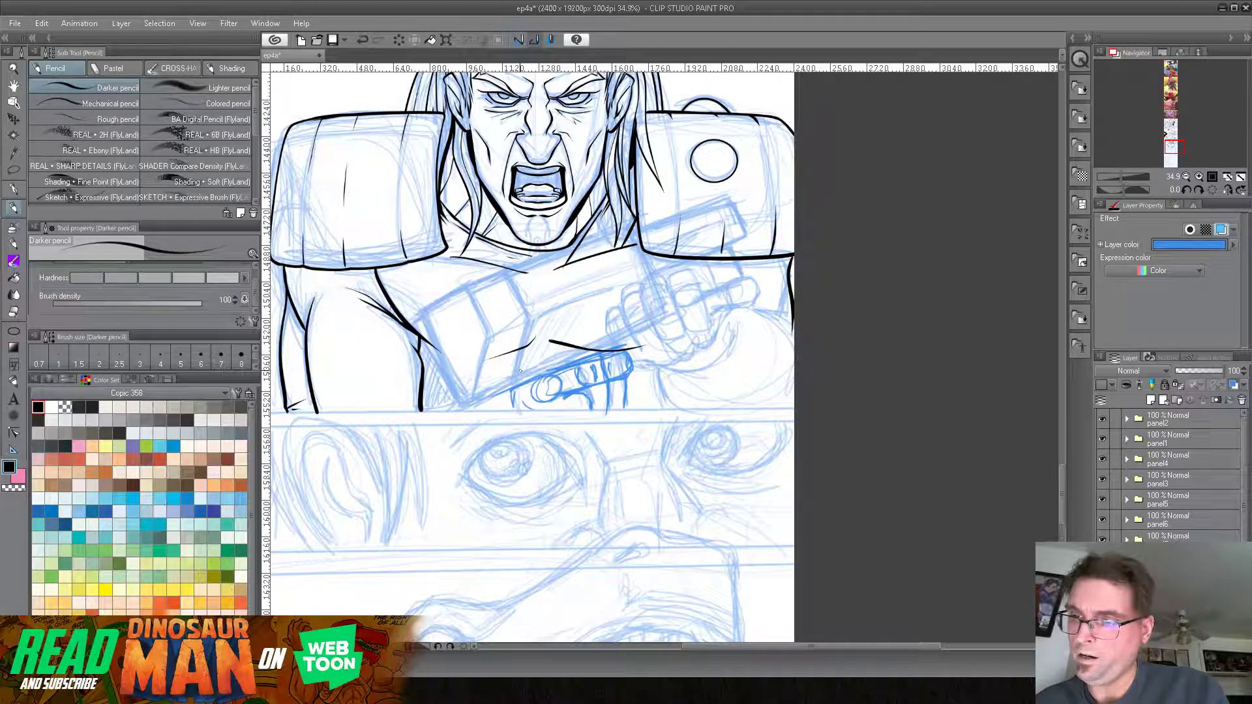
pyautogui.moveTo(521, 331); pyautogui.dragTo(510, 288)
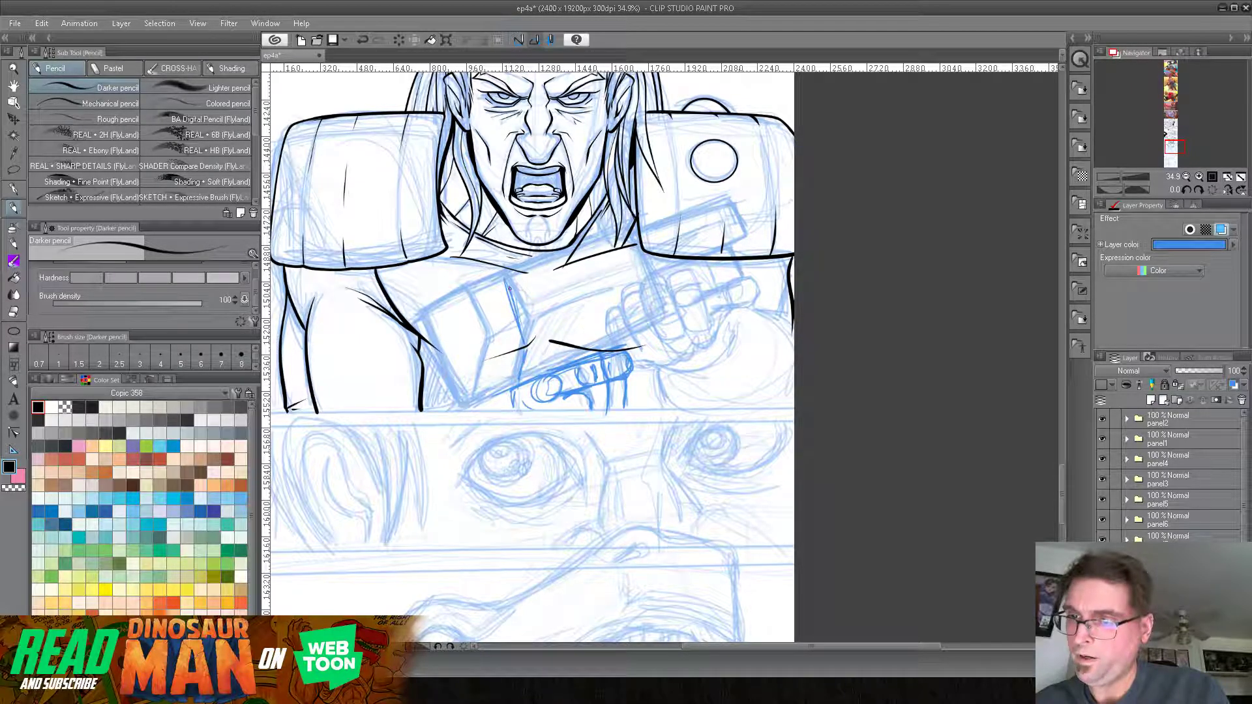
pyautogui.moveTo(528, 355)
pyautogui.mouseDown()
pyautogui.moveTo(521, 382)
pyautogui.moveTo(598, 357)
pyautogui.moveTo(536, 342)
pyautogui.moveTo(556, 356)
pyautogui.mouseUp()
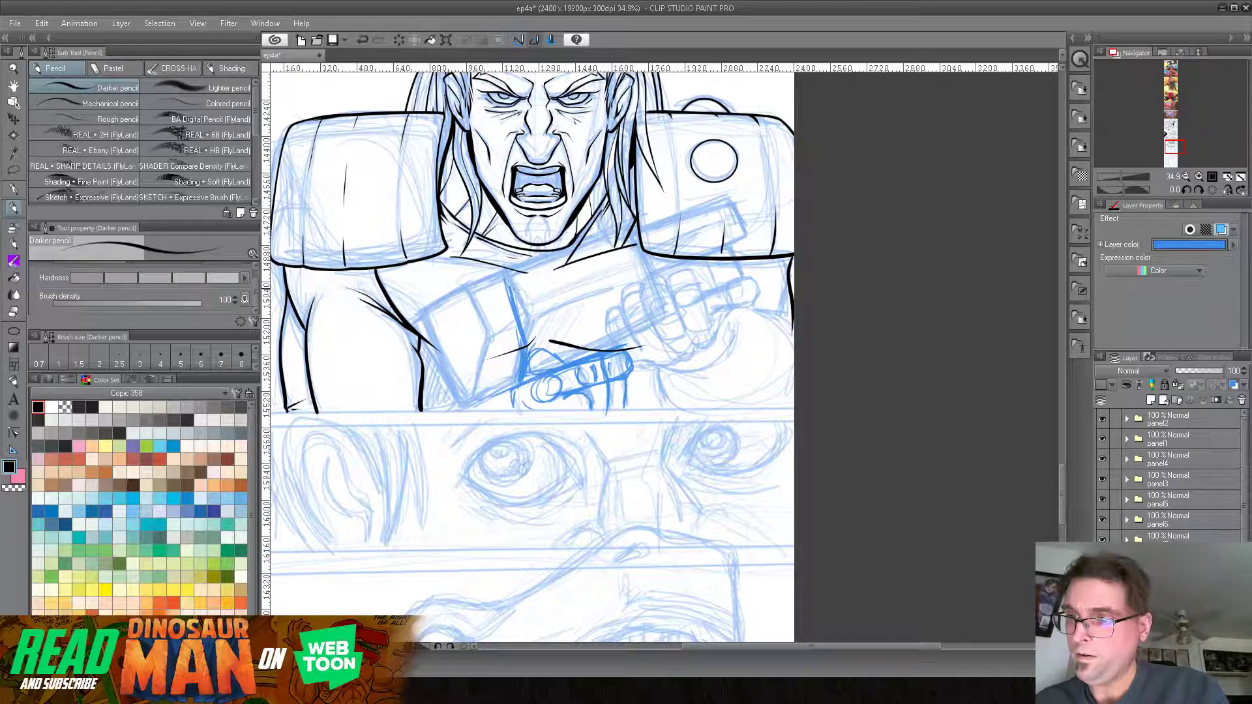
pyautogui.moveTo(512, 284); pyautogui.dragTo(595, 260)
pyautogui.moveTo(508, 284); pyautogui.dragTo(596, 259)
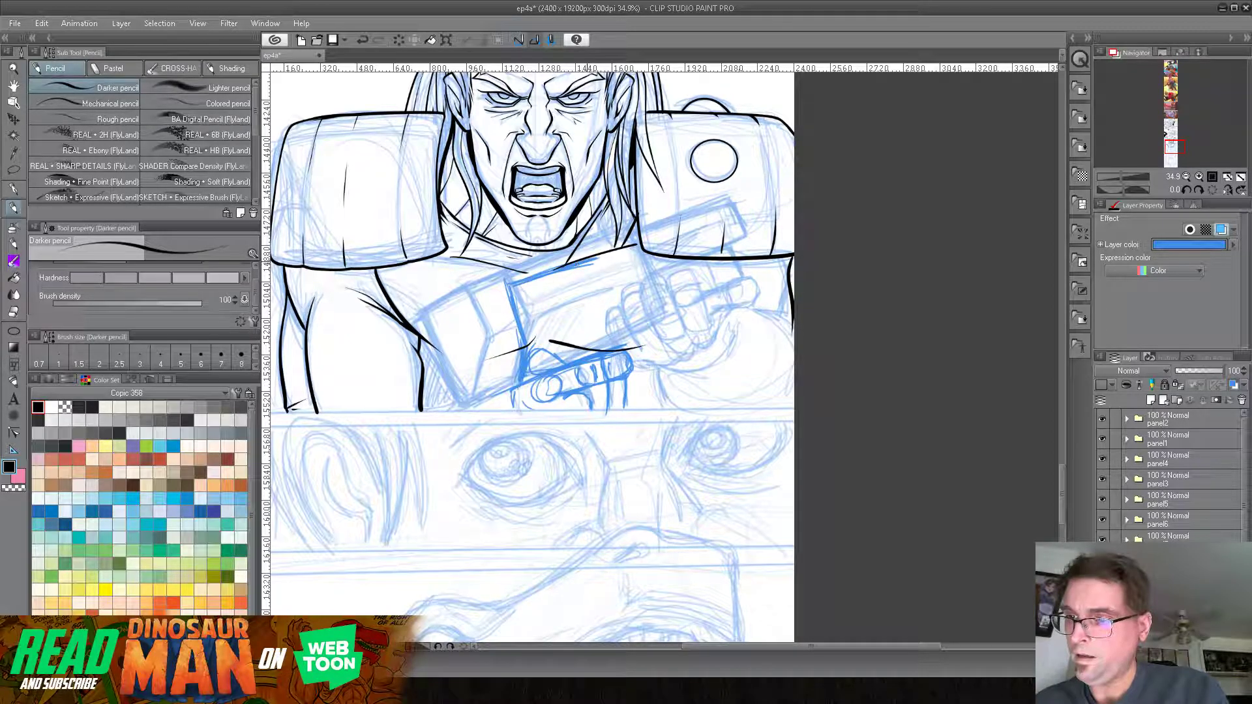
# Step: Change the sketch layer's layer color to red
pyautogui.click(1232, 247)
pyautogui.moveTo(655, 311); pyautogui.dragTo(652, 282)
pyautogui.click(759, 258)
# Step: Sketch slanted lines beside the rounded shape under the gun, running down to the panel border
pyautogui.moveTo(673, 390); pyautogui.dragTo(653, 371)
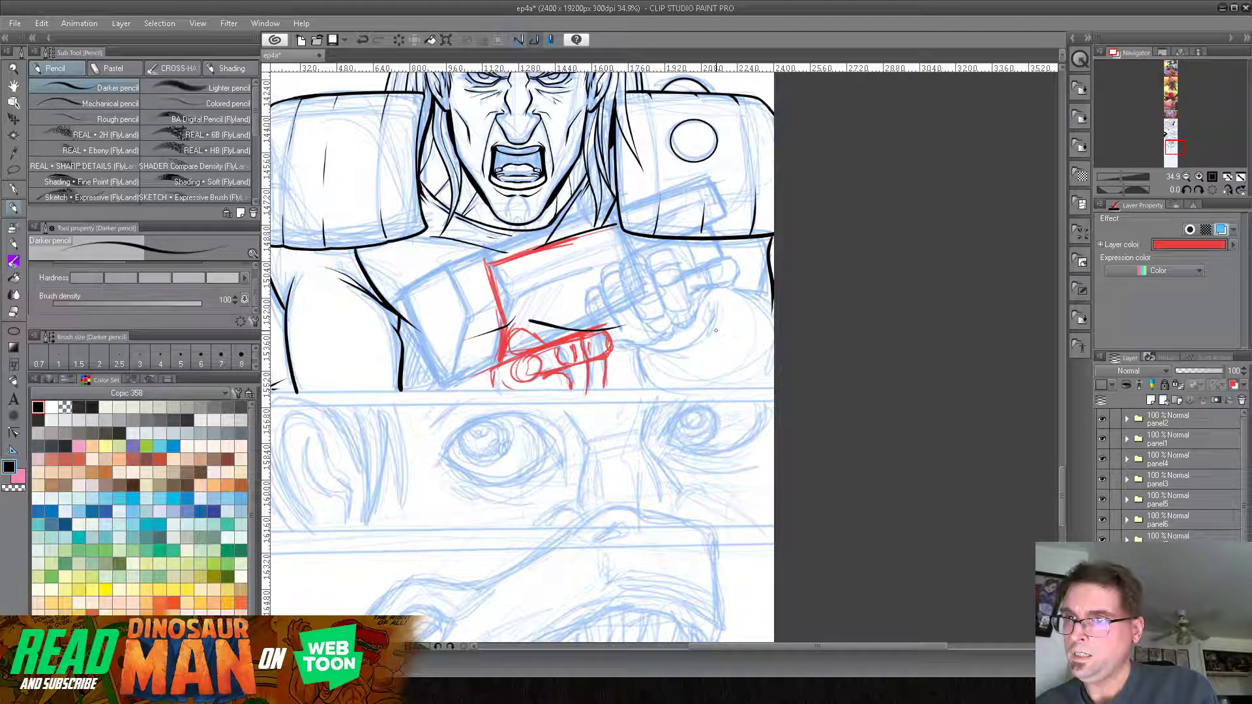
pyautogui.moveTo(684, 163); pyautogui.dragTo(648, 164)
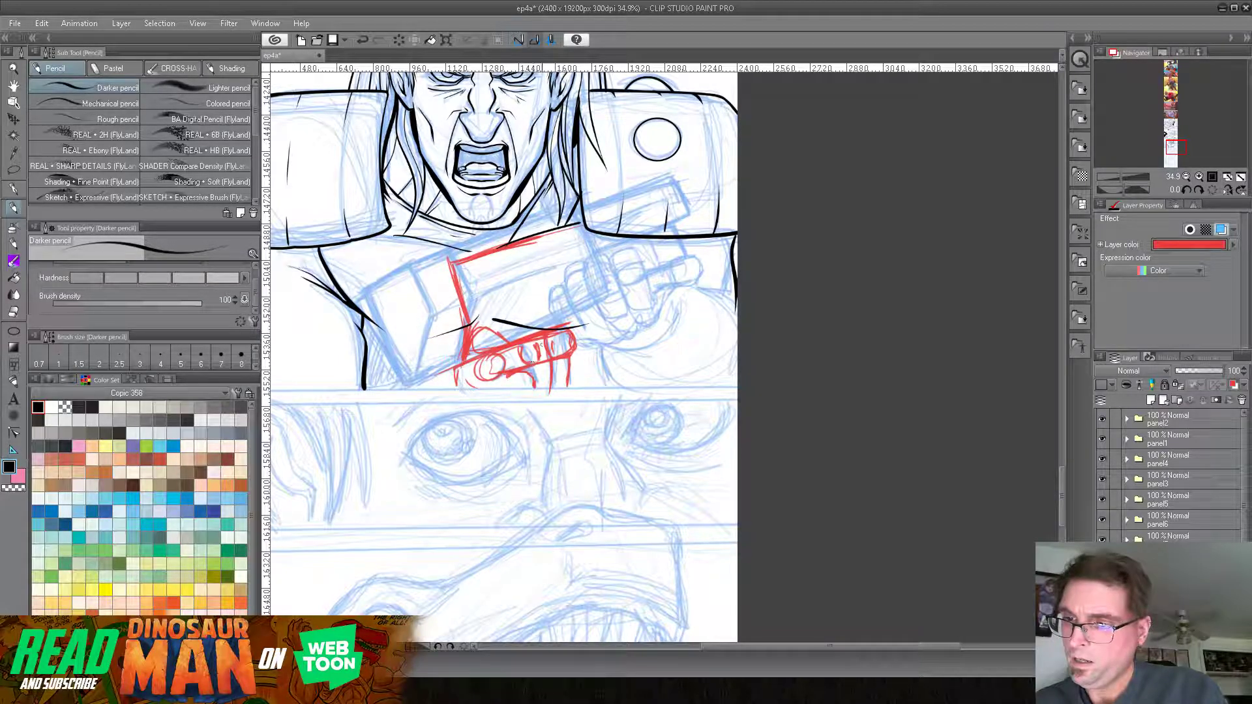
pyautogui.moveTo(441, 367); pyautogui.dragTo(465, 336)
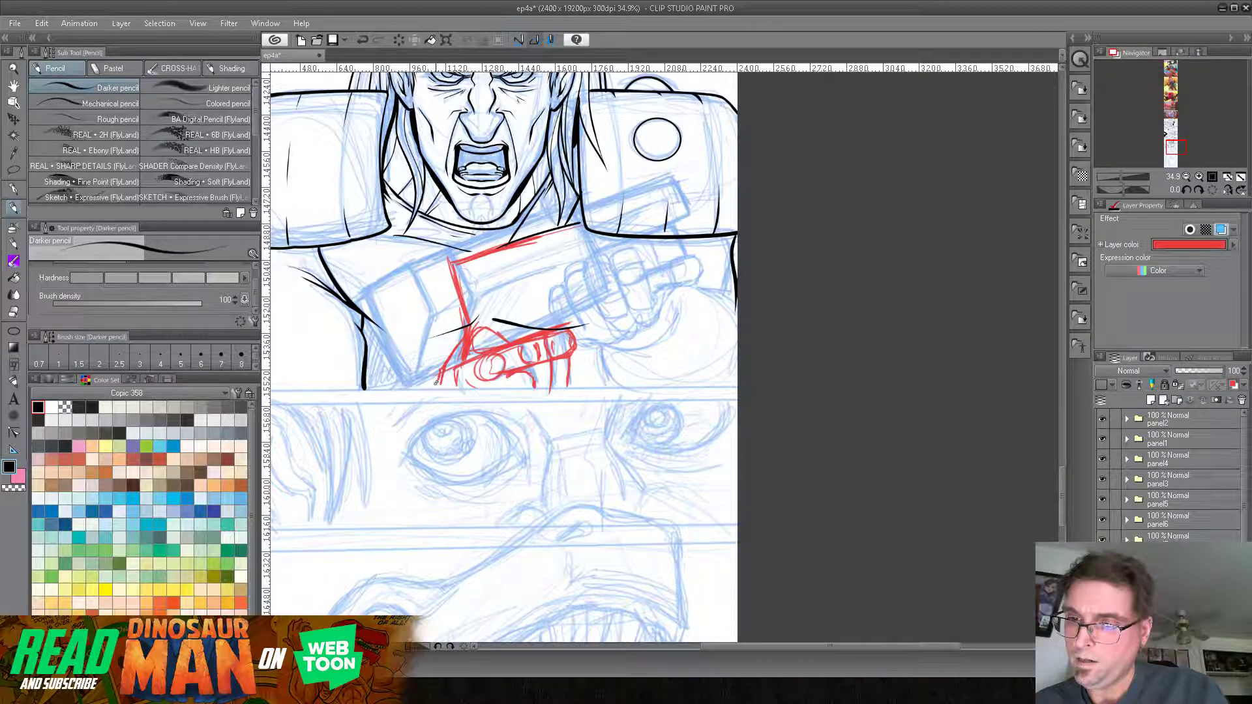
pyautogui.moveTo(437, 386)
pyautogui.mouseDown()
pyautogui.moveTo(459, 342)
pyautogui.moveTo(410, 389)
pyautogui.mouseUp()
# Step: Sketch a band at the gun body's front end with a second line parallel to the front edge and short corner lines
pyautogui.moveTo(581, 152); pyautogui.dragTo(579, 279)
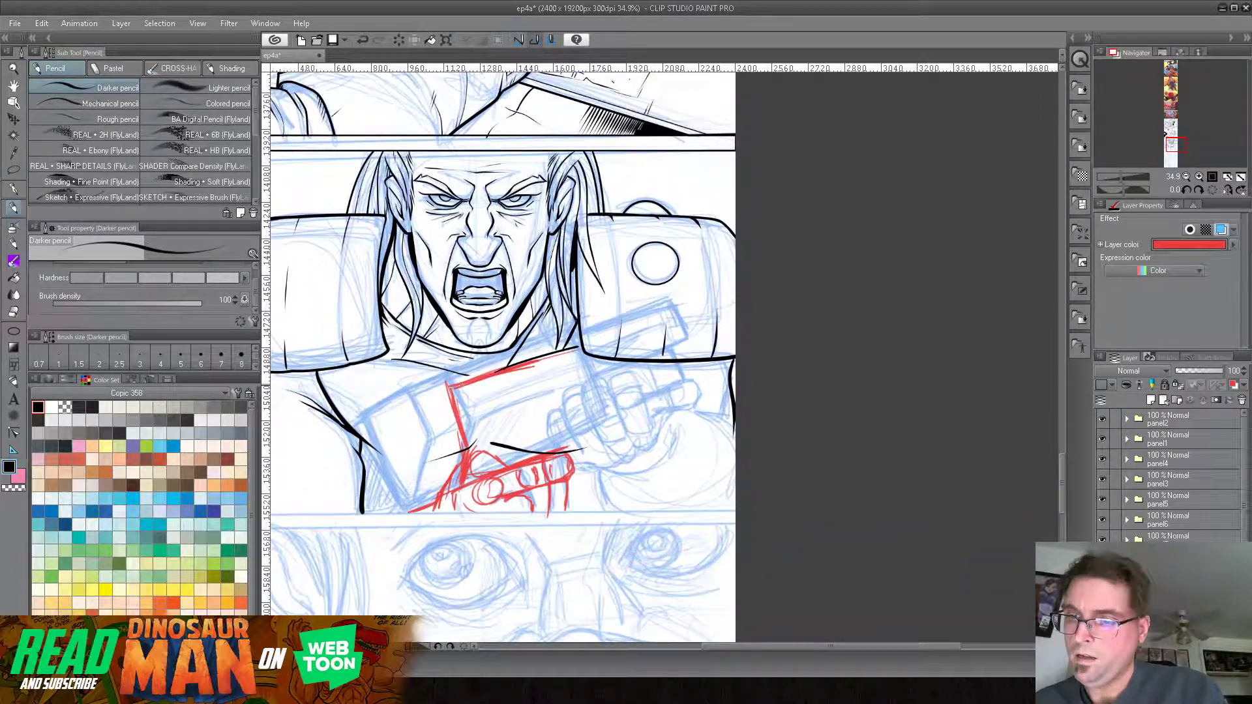
pyautogui.moveTo(450, 395)
pyautogui.mouseDown()
pyautogui.moveTo(464, 374)
pyautogui.moveTo(496, 434)
pyautogui.moveTo(475, 365)
pyautogui.moveTo(497, 437)
pyautogui.mouseUp()
pyautogui.moveTo(487, 388); pyautogui.dragTo(495, 438)
pyautogui.moveTo(491, 417); pyautogui.dragTo(498, 438)
# Step: Sketch the gun body's long top and bottom edges and its rear edge, extending the back end over the shoulder armour
pyautogui.moveTo(629, 164)
pyautogui.mouseDown()
pyautogui.moveTo(592, 497)
pyautogui.moveTo(634, 240)
pyautogui.moveTo(589, 406)
pyautogui.moveTo(593, 143)
pyautogui.mouseUp()
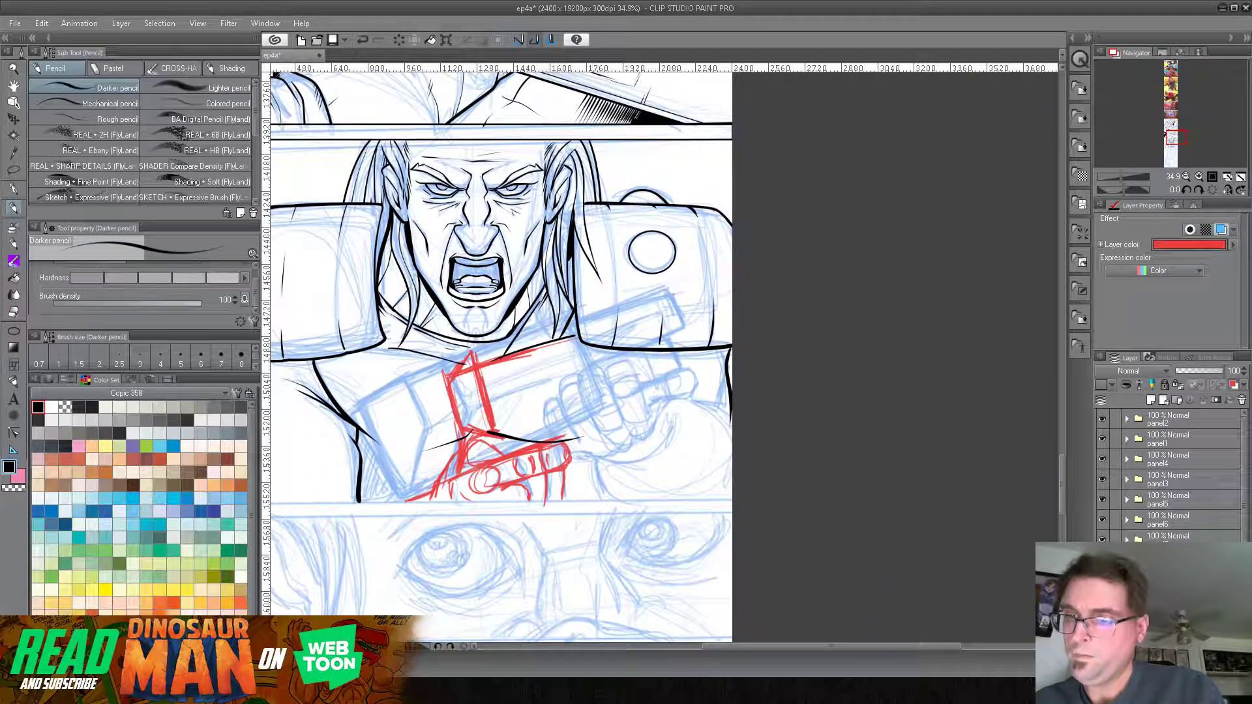
pyautogui.moveTo(479, 354)
pyautogui.mouseDown()
pyautogui.moveTo(599, 317)
pyautogui.moveTo(615, 392)
pyautogui.mouseUp()
pyautogui.moveTo(601, 339); pyautogui.dragTo(611, 381)
pyautogui.moveTo(631, 197)
pyautogui.mouseDown()
pyautogui.moveTo(633, 435)
pyautogui.moveTo(611, 178)
pyautogui.mouseUp()
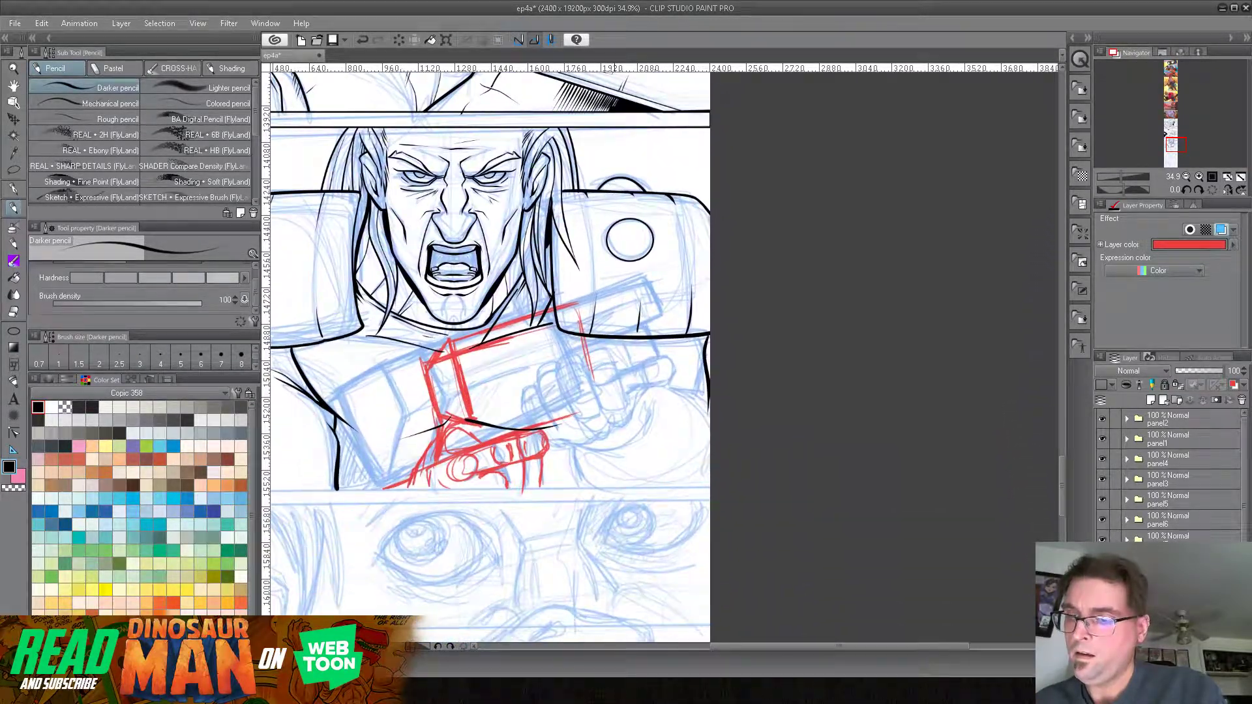
pyautogui.moveTo(562, 417); pyautogui.dragTo(615, 397)
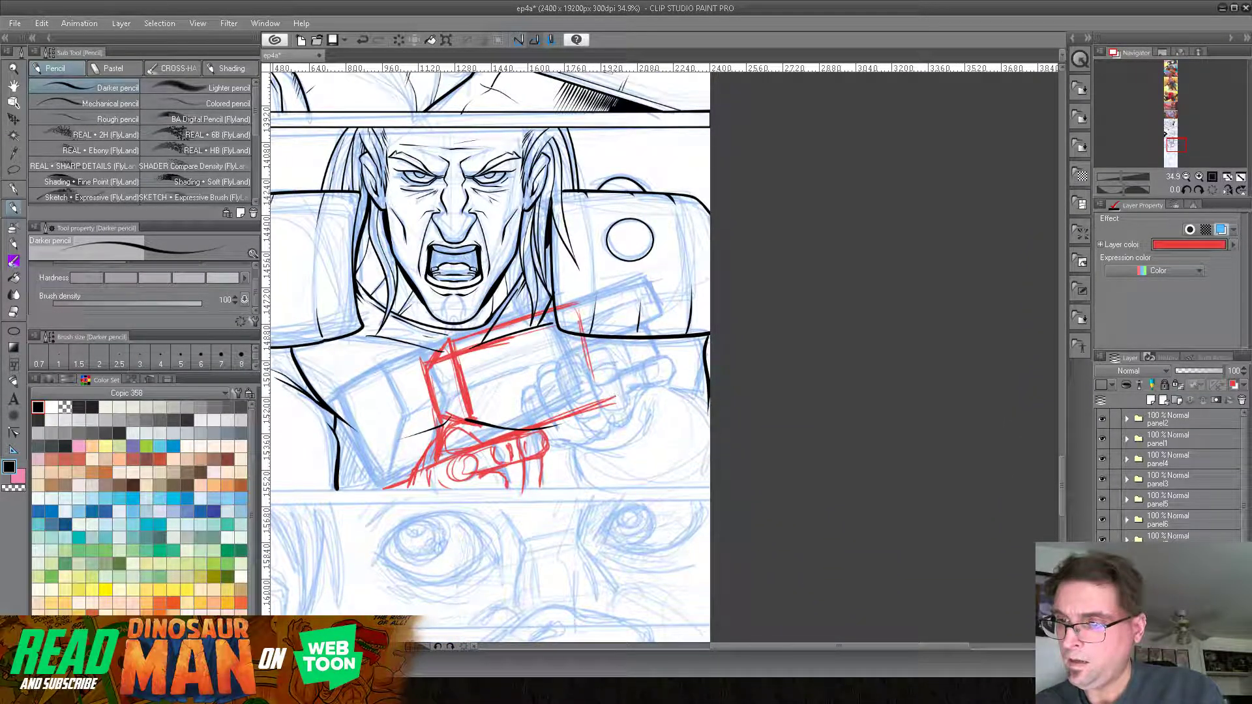
pyautogui.moveTo(554, 309)
pyautogui.mouseDown()
pyautogui.moveTo(604, 295)
pyautogui.moveTo(616, 336)
pyautogui.mouseUp()
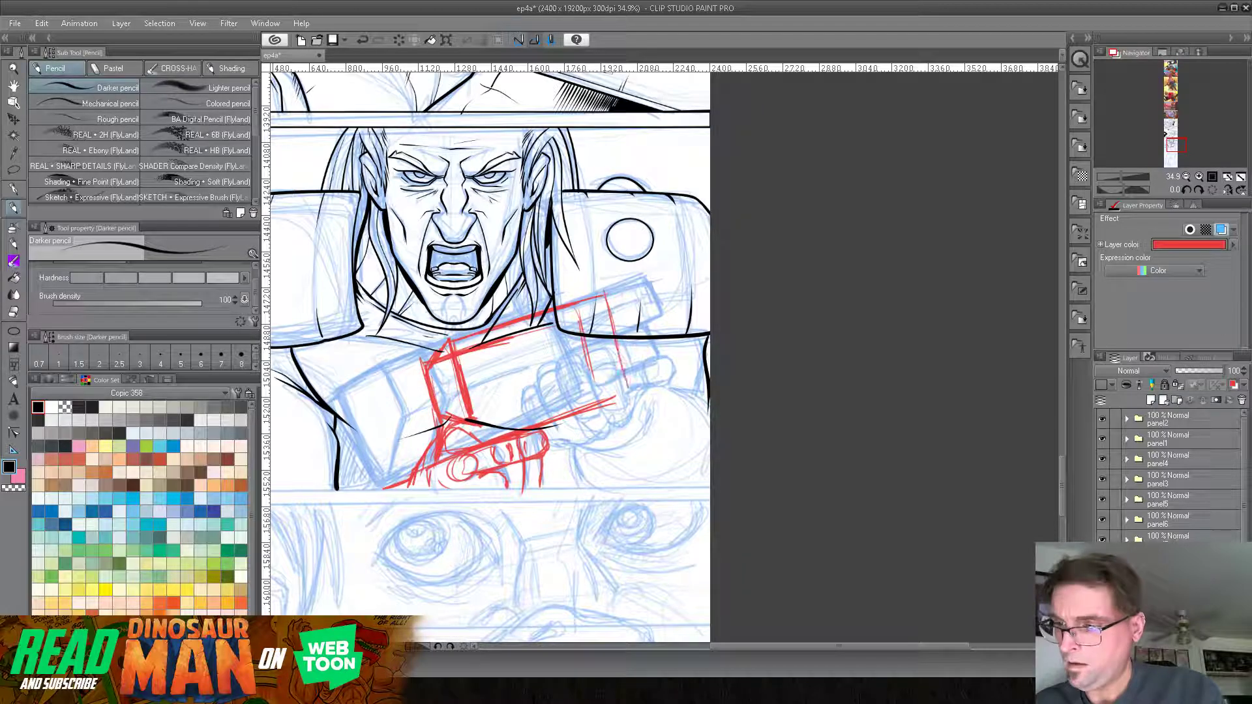
# Step: Sketch parallel lengthwise lines along the middle of the gun body
pyautogui.moveTo(607, 135)
pyautogui.mouseDown()
pyautogui.moveTo(611, 476)
pyautogui.moveTo(649, 145)
pyautogui.mouseUp()
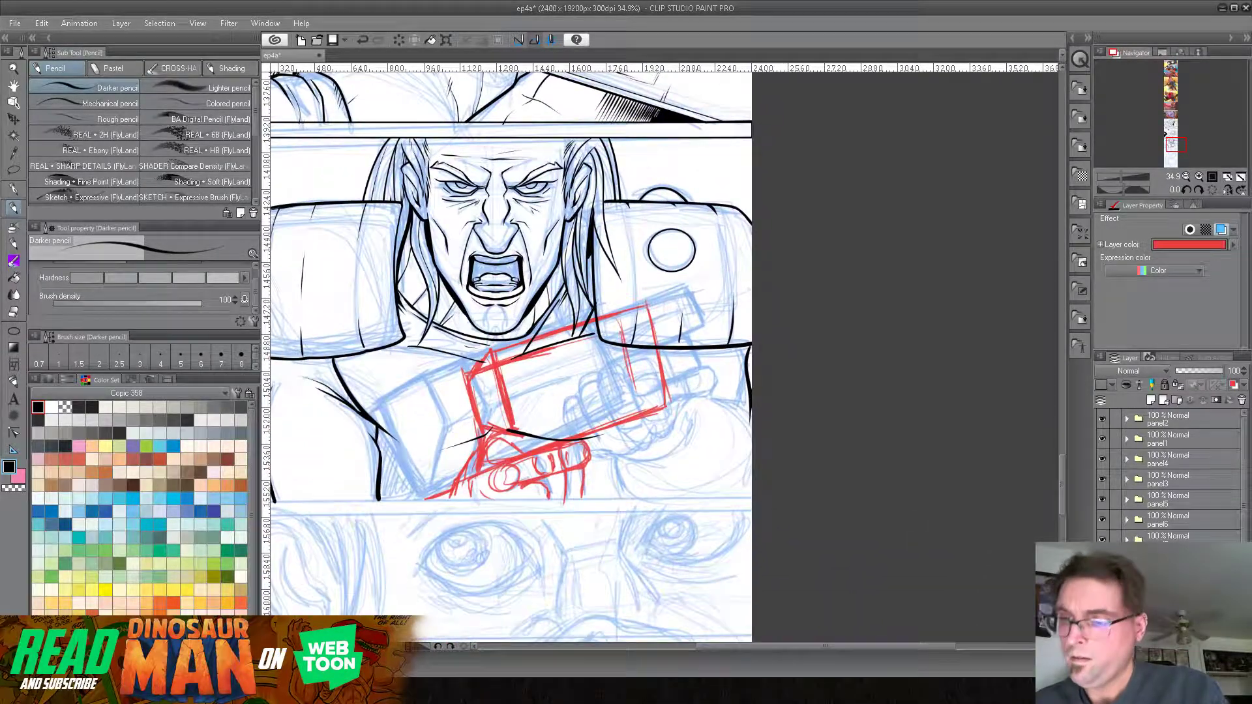
pyautogui.moveTo(508, 398); pyautogui.dragTo(625, 361)
pyautogui.moveTo(548, 387); pyautogui.dragTo(657, 351)
pyautogui.moveTo(509, 399); pyautogui.dragTo(626, 365)
pyautogui.moveTo(511, 407); pyautogui.dragTo(578, 380)
# Step: Sketch two small stepped blocks on the rear end of the gun body
pyautogui.moveTo(644, 299)
pyautogui.mouseDown()
pyautogui.moveTo(620, 397)
pyautogui.moveTo(630, 598)
pyautogui.moveTo(618, 381)
pyautogui.mouseUp()
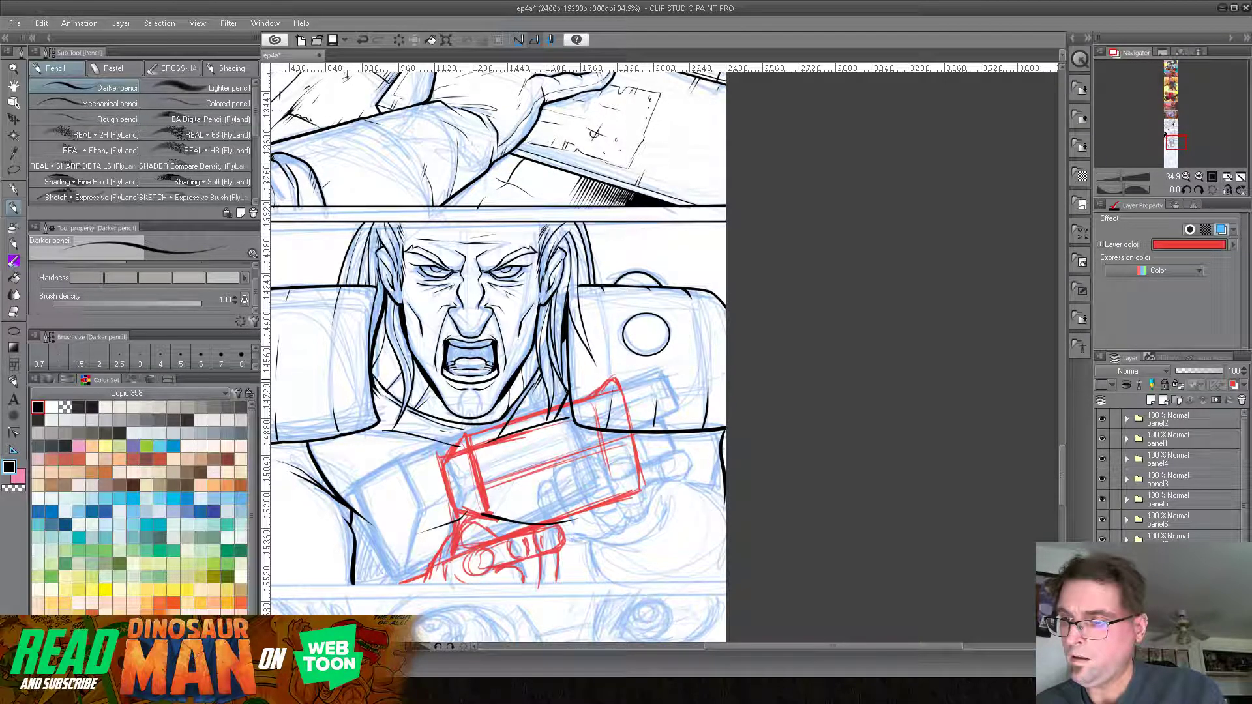
pyautogui.moveTo(632, 393); pyautogui.dragTo(640, 426)
pyautogui.moveTo(633, 395); pyautogui.dragTo(647, 470)
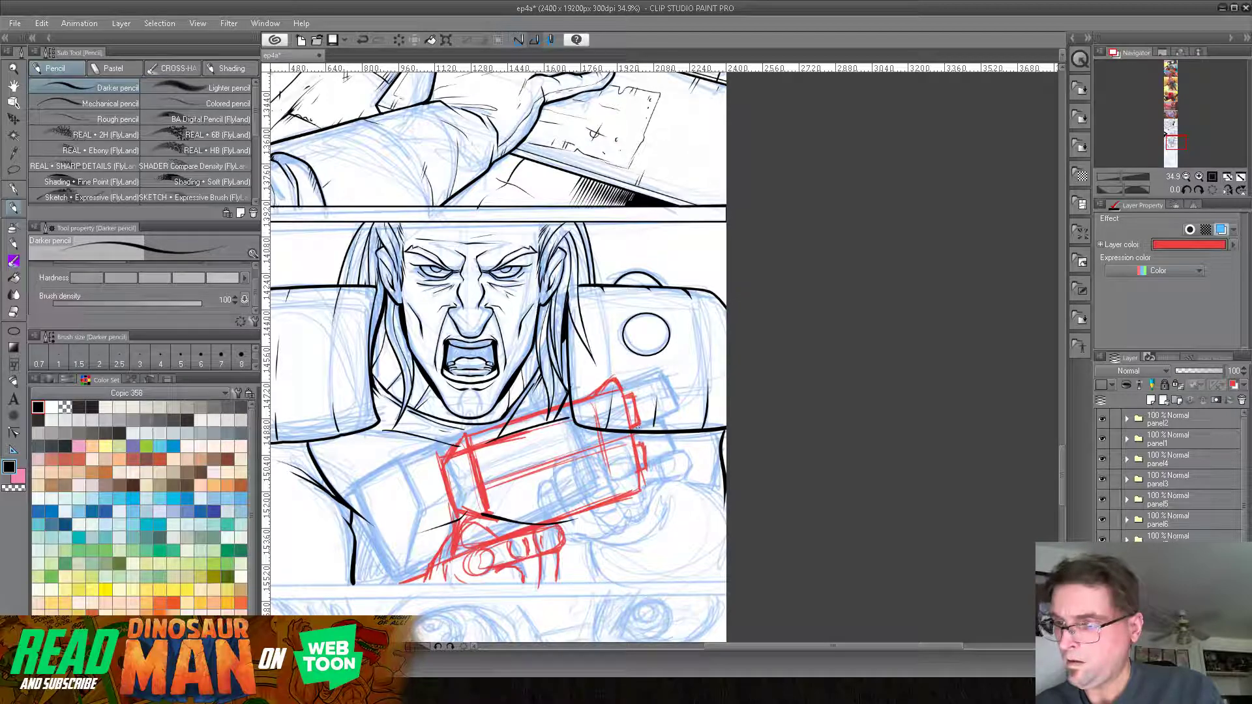
# Step: Compare with the gun in the panel above, and erase the rounded shape and its details beneath the gun
pyautogui.scroll(5, 629, 483)
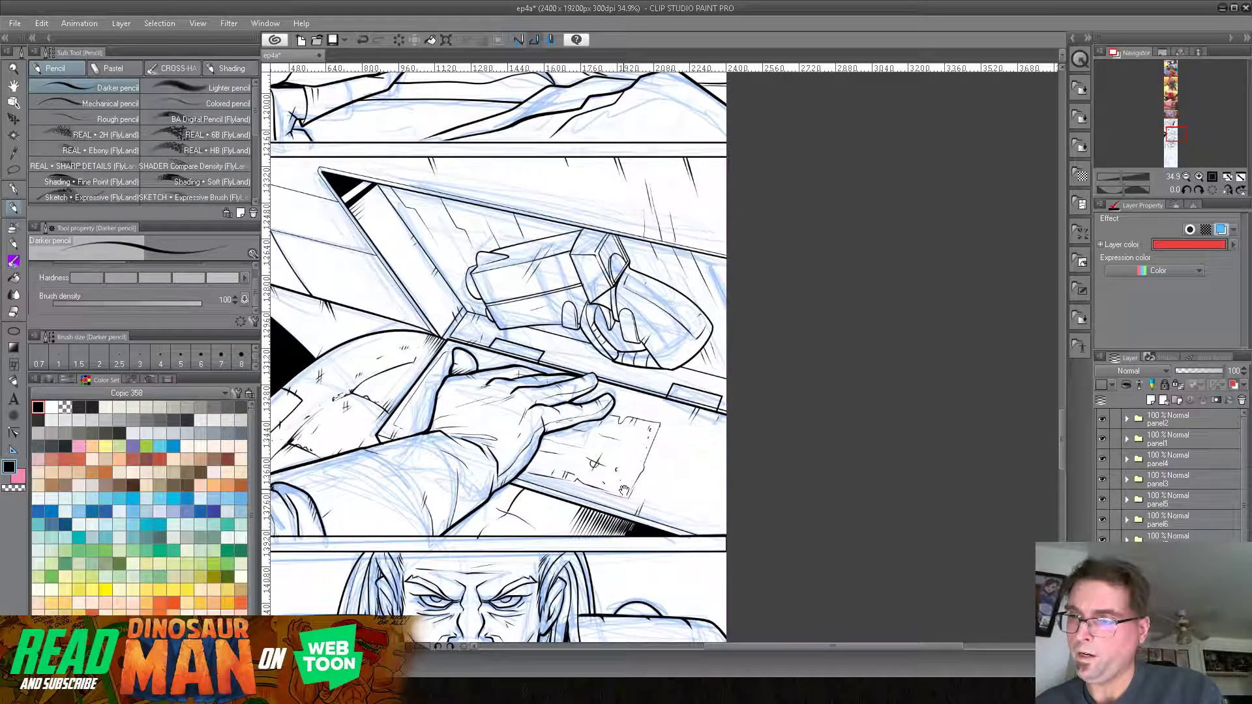
pyautogui.scroll(-7, 624, 489)
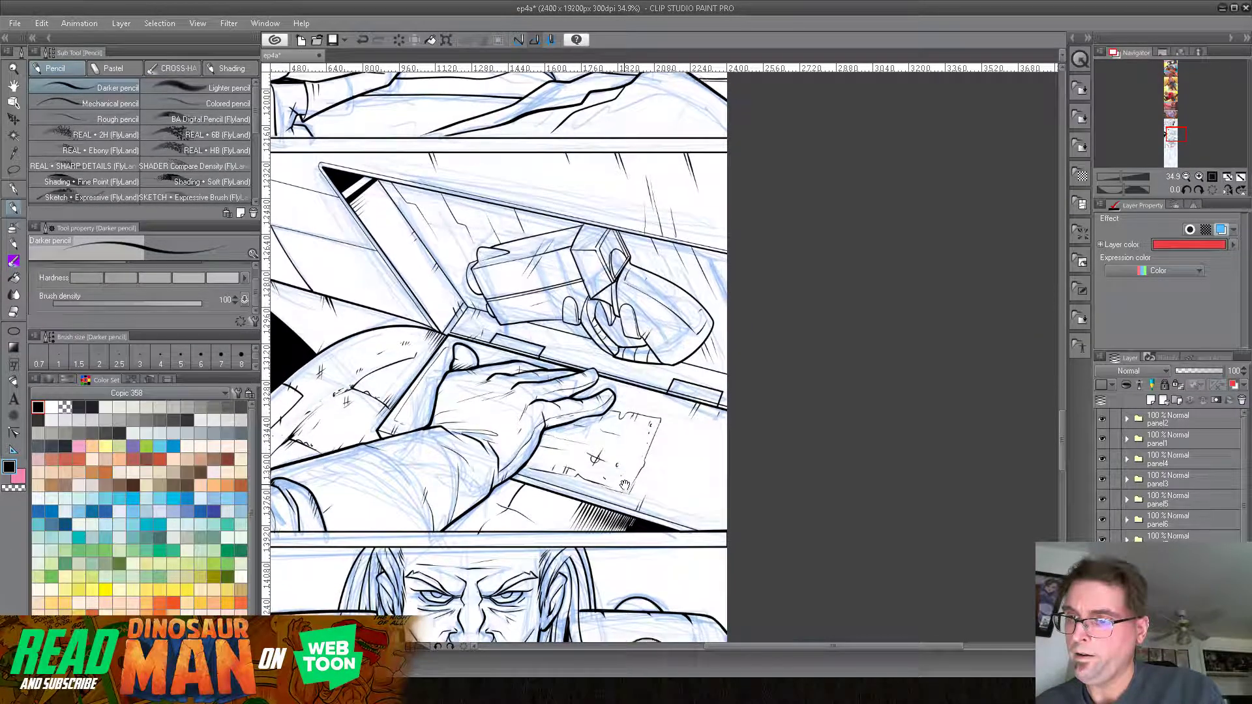
pyautogui.moveTo(607, 416); pyautogui.dragTo(607, 410)
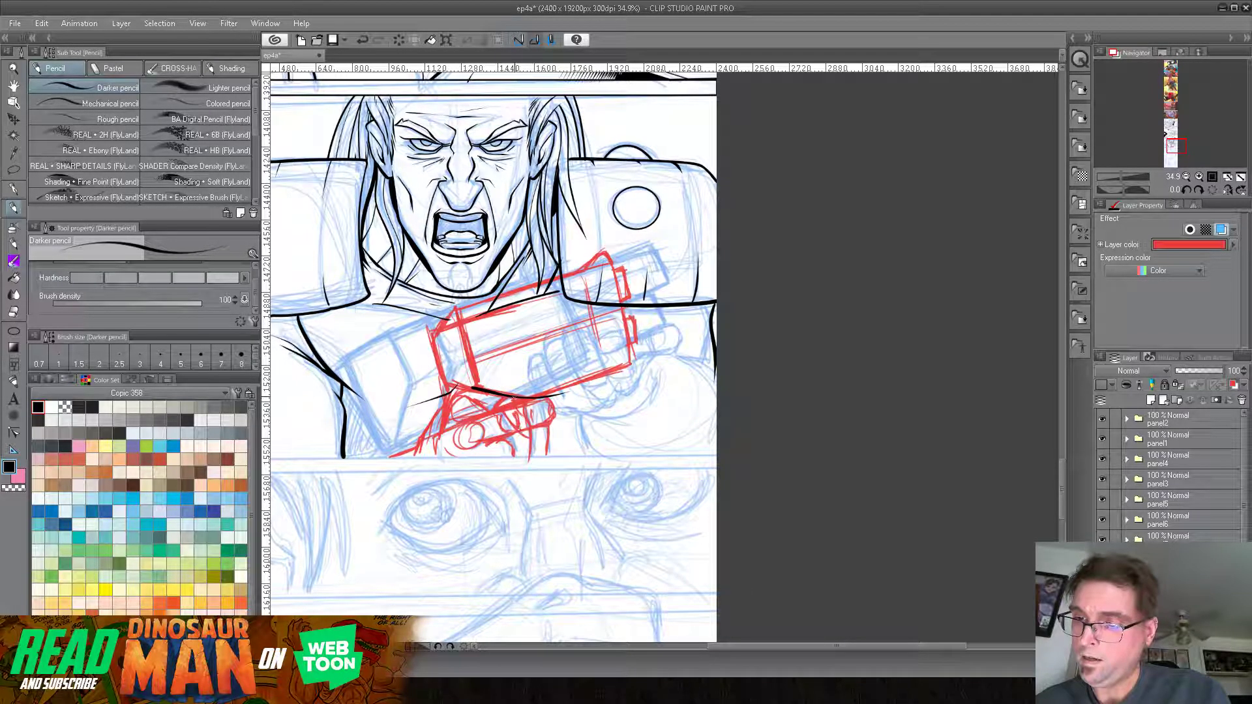
pyautogui.moveTo(516, 412)
pyautogui.mouseDown()
pyautogui.moveTo(509, 433)
pyautogui.moveTo(551, 415)
pyautogui.mouseUp()
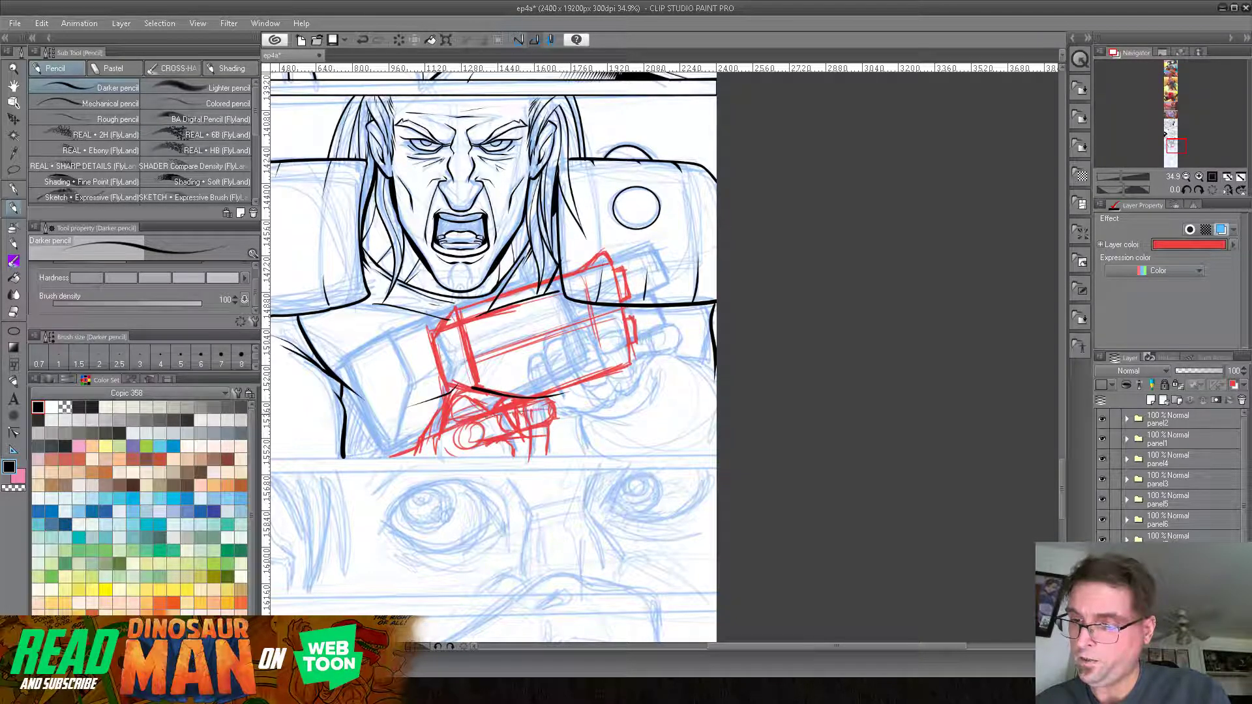
pyautogui.press('e')
pyautogui.moveTo(551, 438)
pyautogui.mouseDown()
pyautogui.moveTo(544, 411)
pyautogui.moveTo(492, 416)
pyautogui.moveTo(528, 438)
pyautogui.moveTo(569, 420)
pyautogui.mouseUp()
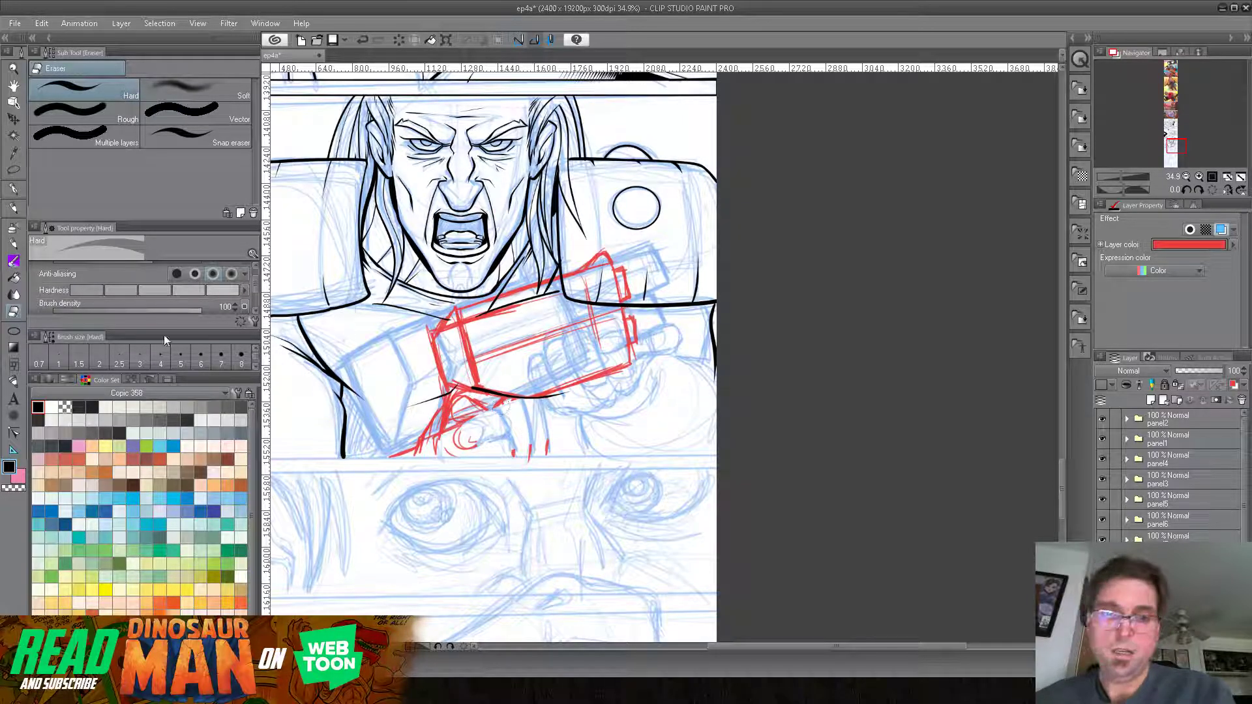
# Step: Redraw the rounded shape beneath the gun with the Darker pencil, adding inner ovals and a short dark connector to the gun body
pyautogui.click(13, 189)
pyautogui.click(13, 209)
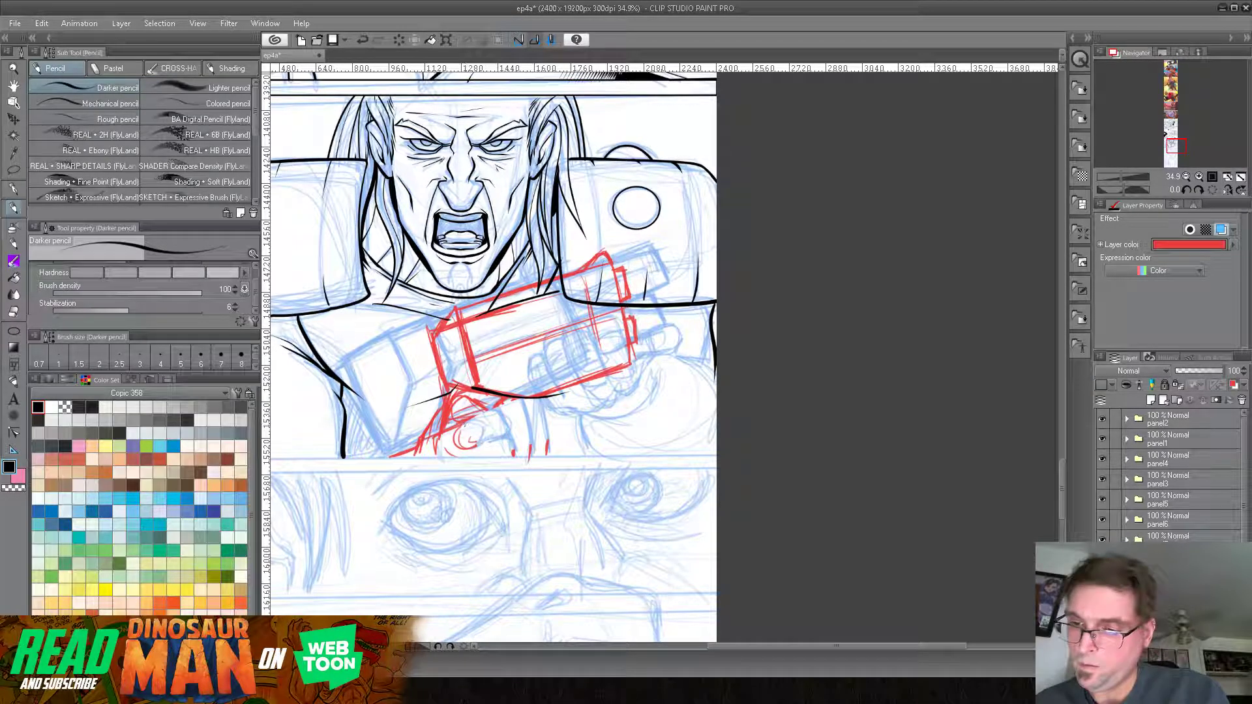
pyautogui.moveTo(467, 423)
pyautogui.mouseDown()
pyautogui.moveTo(496, 414)
pyautogui.moveTo(501, 444)
pyautogui.moveTo(511, 436)
pyautogui.moveTo(502, 410)
pyautogui.moveTo(548, 417)
pyautogui.moveTo(540, 441)
pyautogui.moveTo(549, 429)
pyautogui.moveTo(487, 444)
pyautogui.mouseUp()
pyautogui.moveTo(495, 439); pyautogui.dragTo(552, 425)
pyautogui.moveTo(467, 417); pyautogui.dragTo(519, 458)
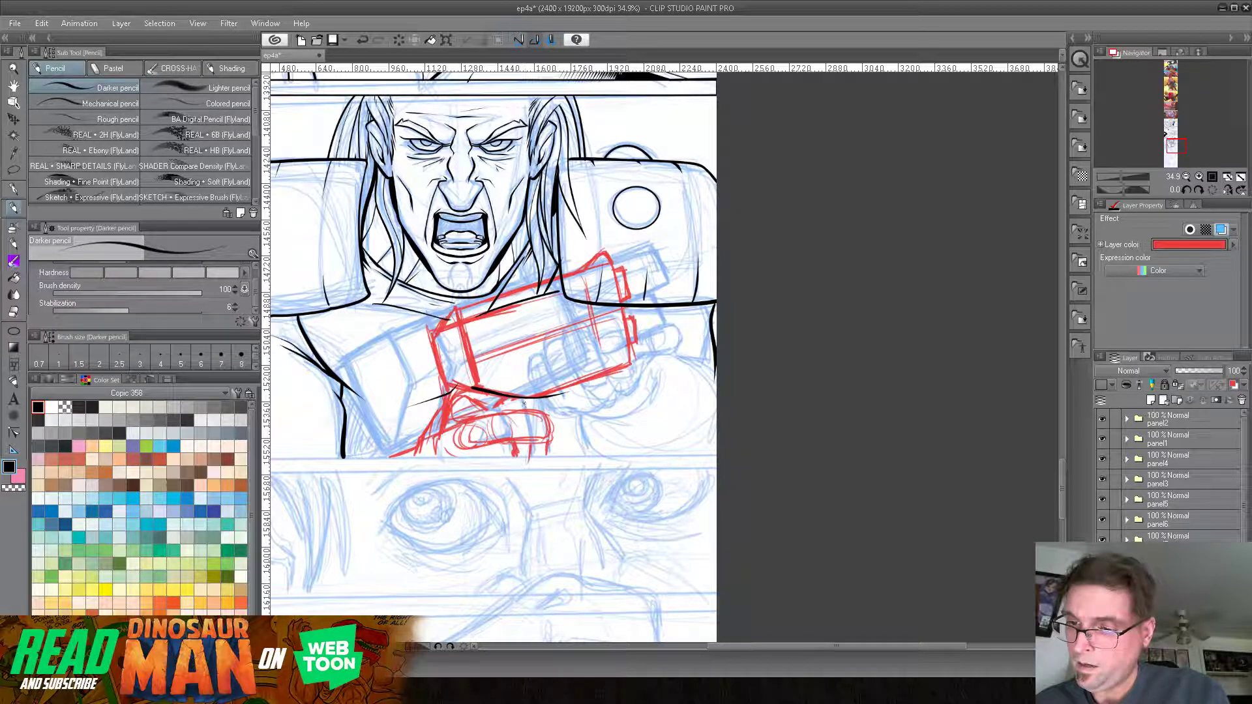
pyautogui.moveTo(506, 400); pyautogui.dragTo(498, 413)
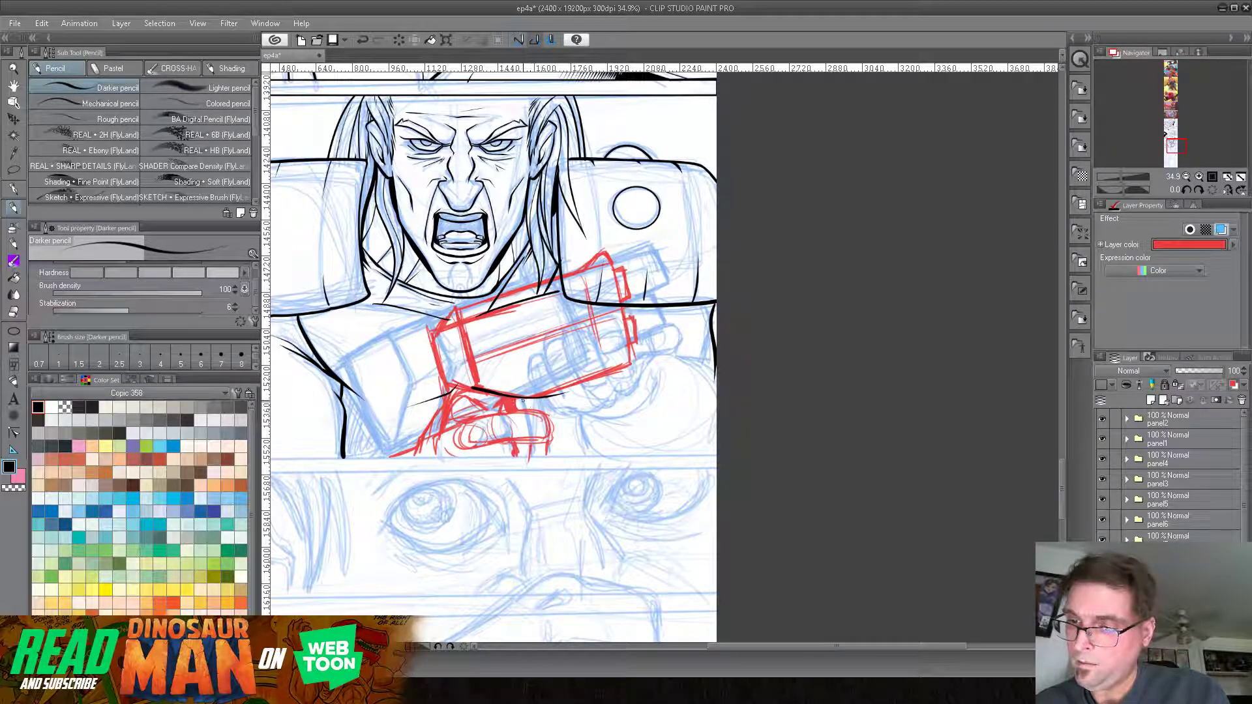
pyautogui.moveTo(532, 418)
pyautogui.mouseDown()
pyautogui.moveTo(536, 437)
pyautogui.moveTo(546, 410)
pyautogui.mouseUp()
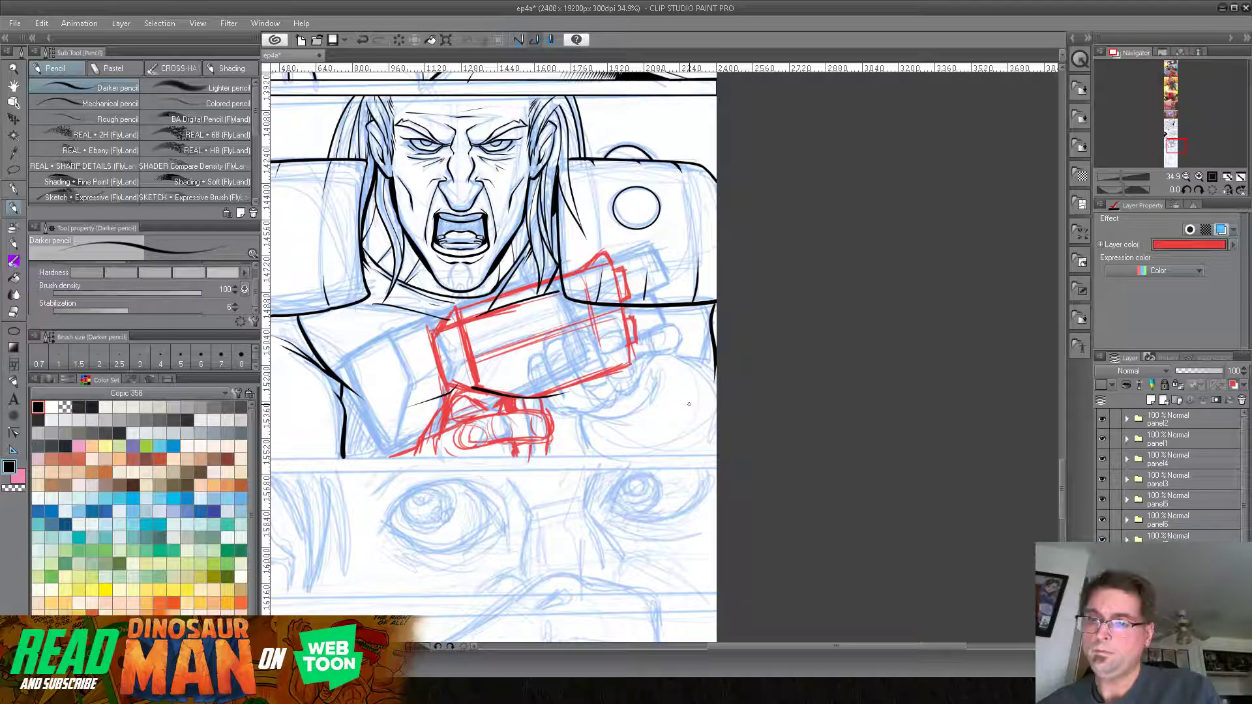
# Step: Sketch curved lines across the lower chest from the inked arm to the gun, with rough strokes down to the panel border
pyautogui.moveTo(650, 433)
pyautogui.mouseDown()
pyautogui.moveTo(592, 383)
pyautogui.moveTo(608, 377)
pyautogui.mouseUp()
pyautogui.moveTo(328, 326)
pyautogui.mouseDown()
pyautogui.moveTo(401, 352)
pyautogui.moveTo(427, 340)
pyautogui.moveTo(359, 373)
pyautogui.mouseUp()
pyautogui.moveTo(326, 345)
pyautogui.mouseDown()
pyautogui.moveTo(357, 371)
pyautogui.moveTo(411, 370)
pyautogui.mouseUp()
pyautogui.moveTo(339, 366); pyautogui.dragTo(370, 380)
pyautogui.moveTo(324, 346); pyautogui.dragTo(356, 399)
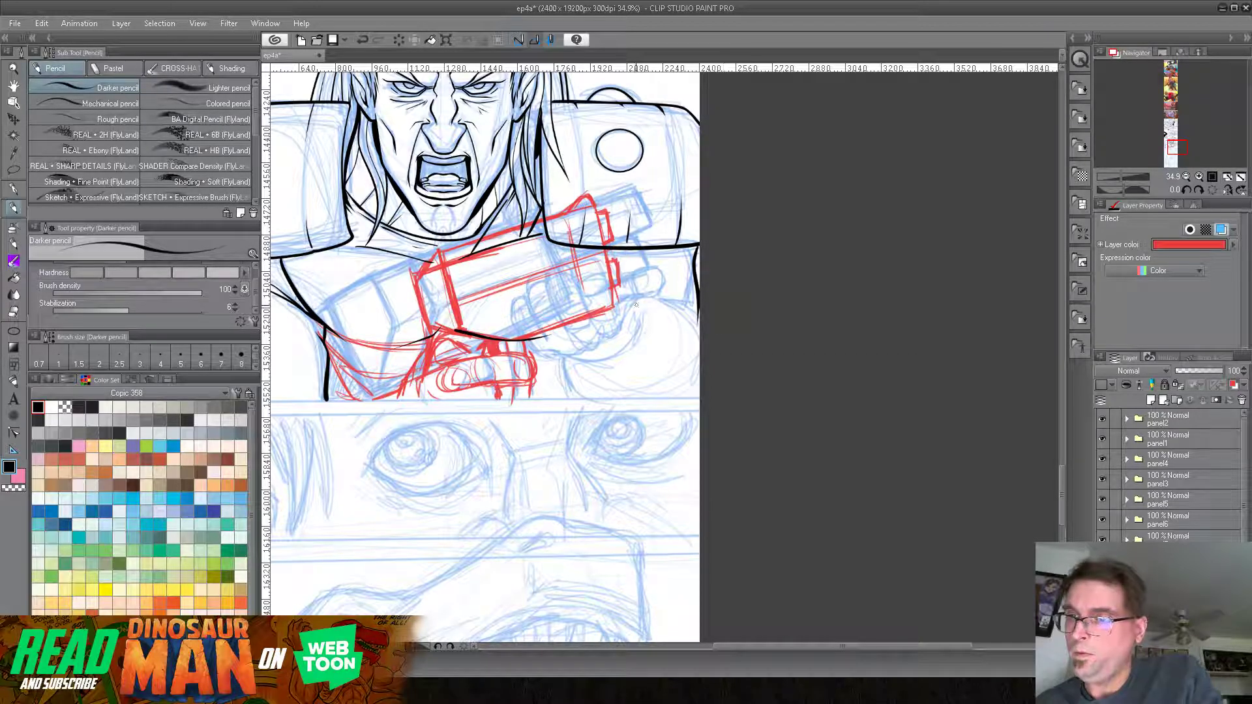
# Step: Lasso the gripping hand on the blue sketch layer, rotate it slightly counterclockwise and shift it a little lower, and clear the selection
pyautogui.moveTo(568, 359)
pyautogui.mouseDown()
pyautogui.moveTo(627, 331)
pyautogui.moveTo(690, 353)
pyautogui.moveTo(675, 426)
pyautogui.moveTo(686, 360)
pyautogui.mouseUp()
pyautogui.moveTo(1244, 449); pyautogui.dragTo(1244, 500)
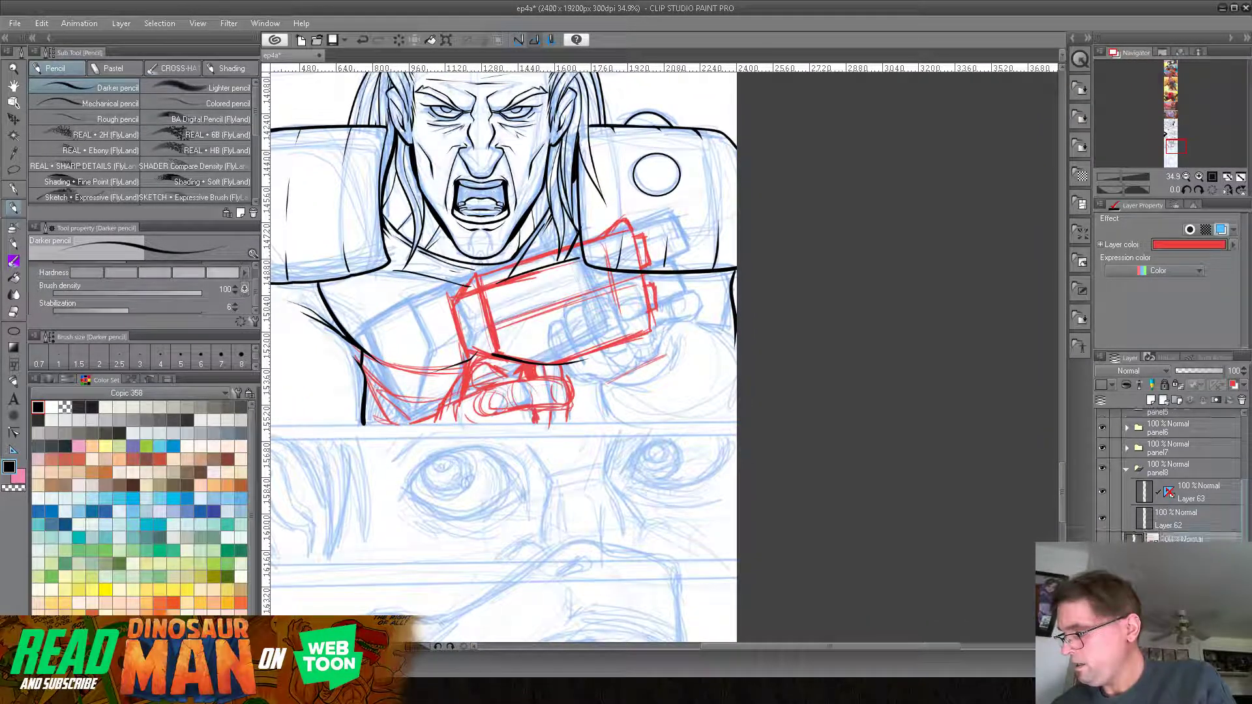
pyautogui.click(1198, 492)
pyautogui.press('m')
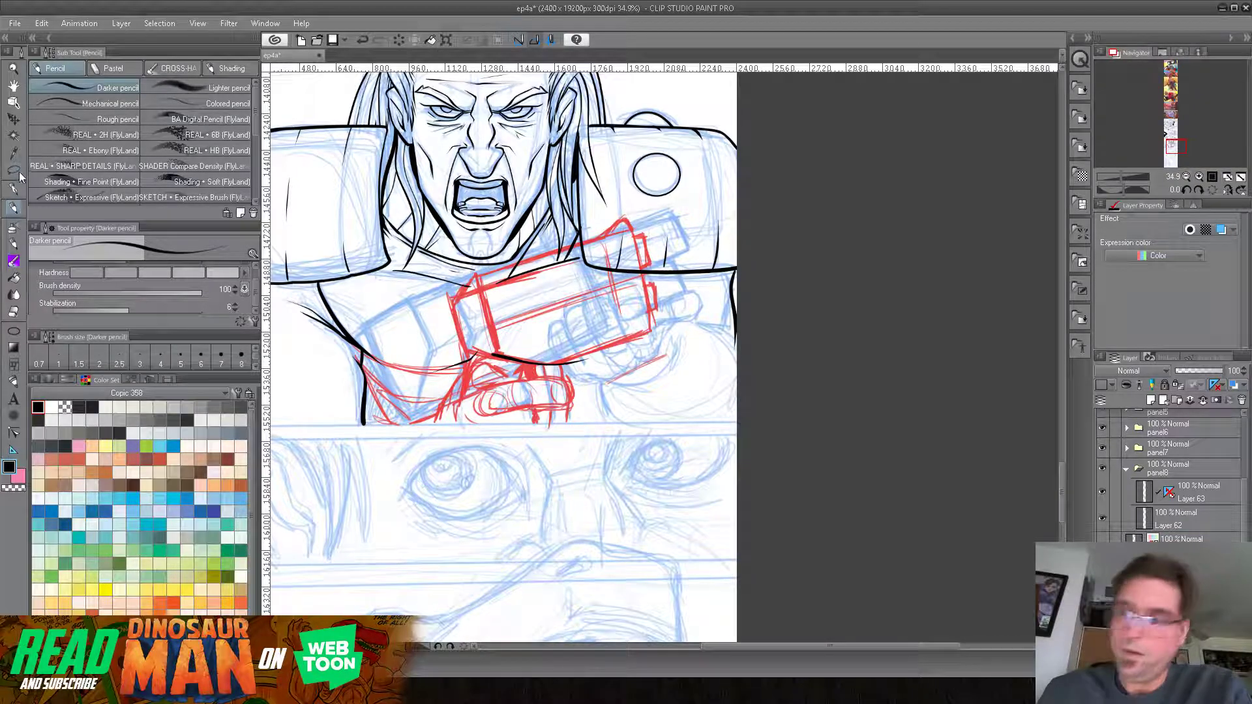
pyautogui.moveTo(546, 330)
pyautogui.mouseDown()
pyautogui.moveTo(604, 387)
pyautogui.moveTo(678, 363)
pyautogui.mouseUp()
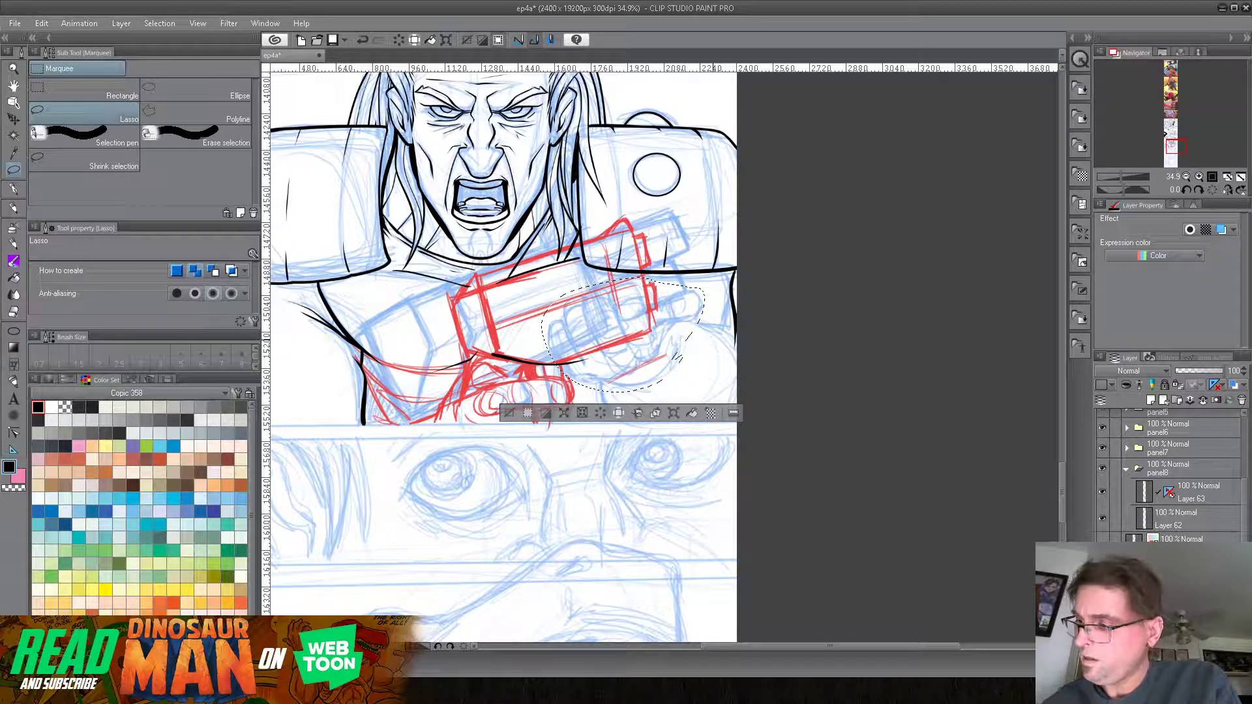
pyautogui.hotkey('ctrl', 't')
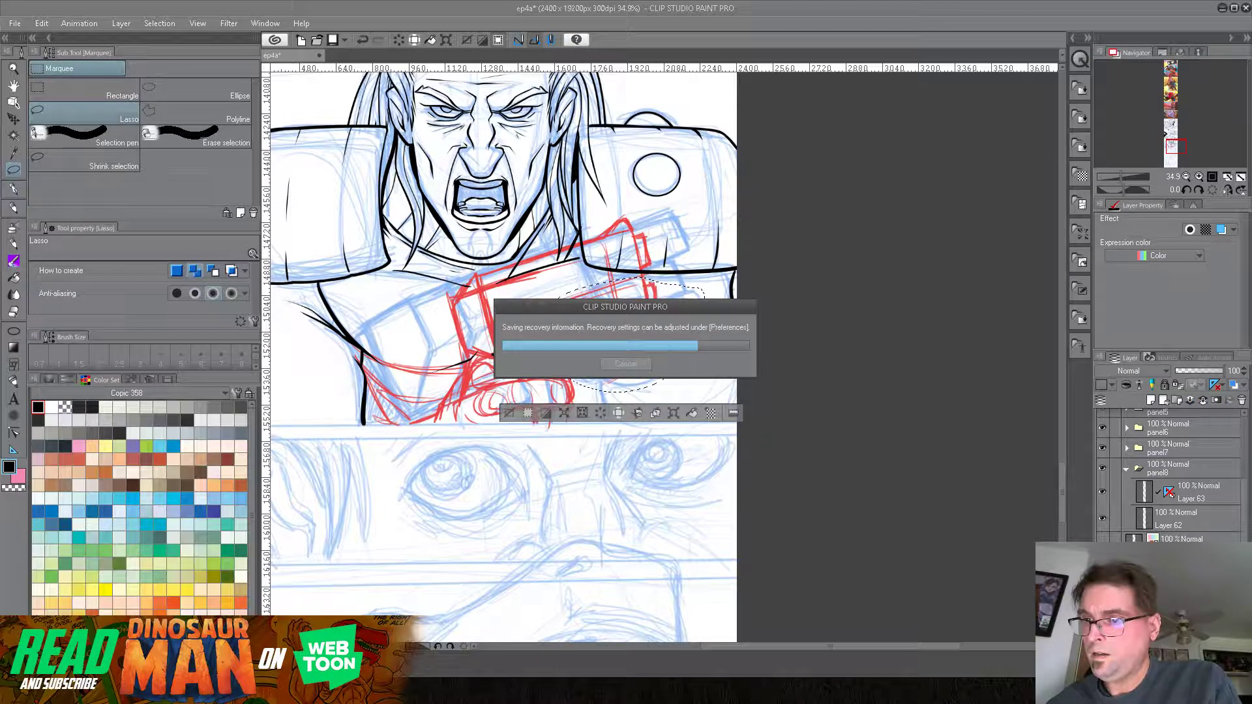
pyautogui.click(673, 413)
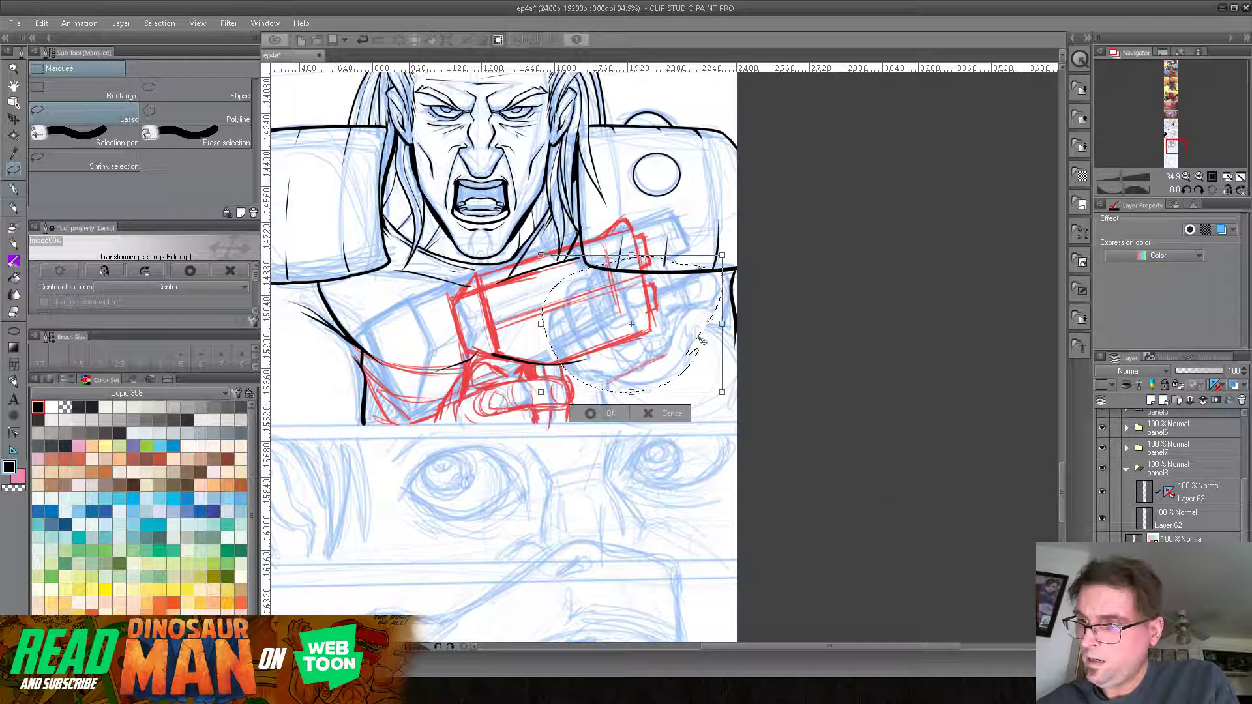
pyautogui.moveTo(731, 314); pyautogui.dragTo(710, 351)
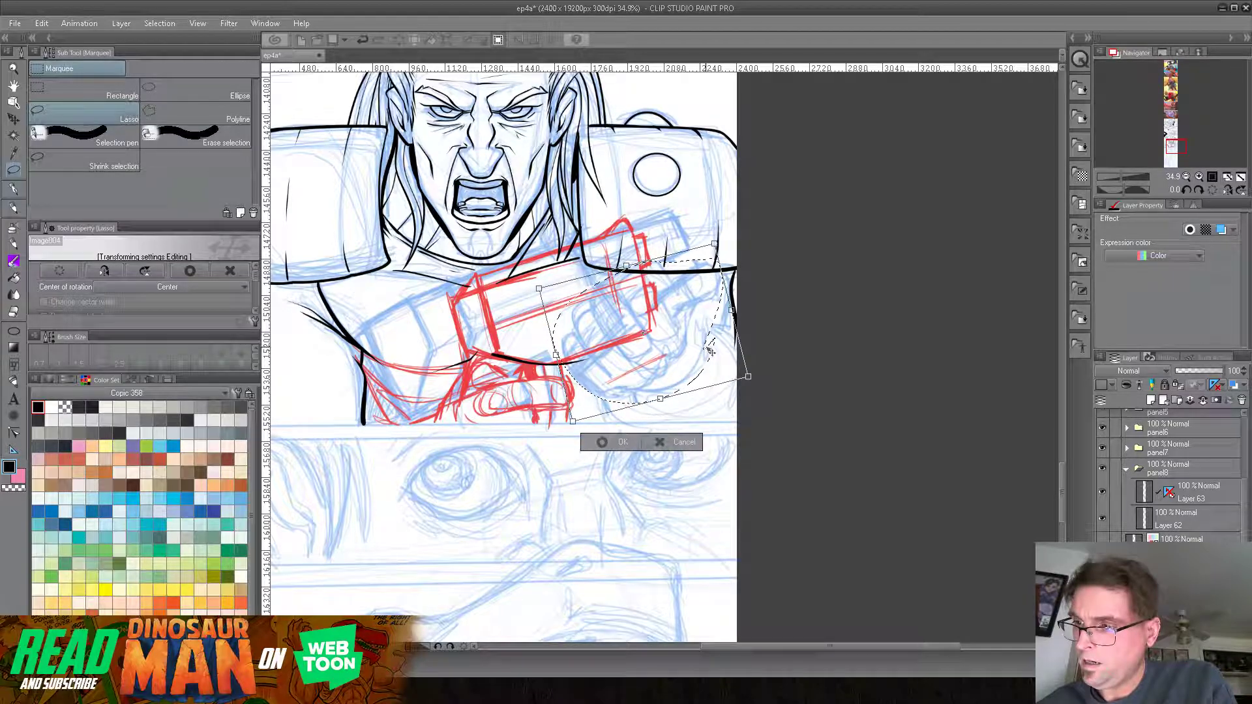
pyautogui.press('Return')
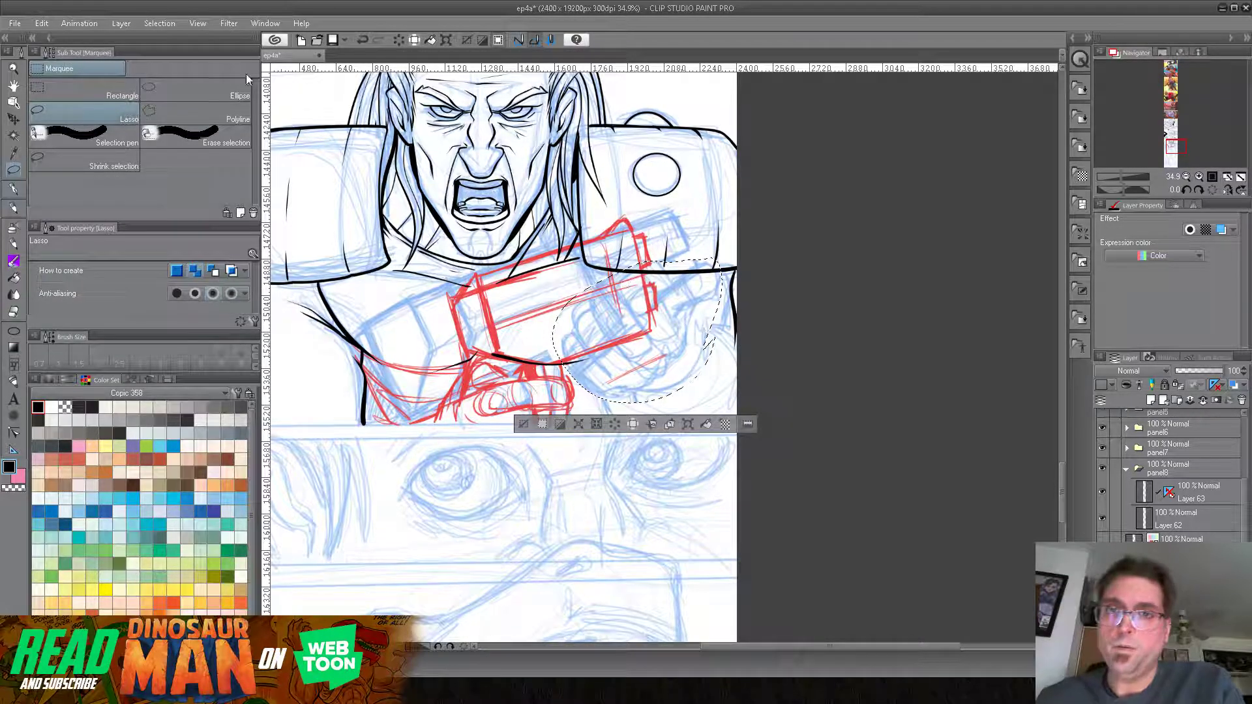
pyautogui.click(159, 23)
pyautogui.click(172, 49)
# Step: Sketch the gripping hand on the red sketch layer with the Darker pencil, outlining the fingers, knuckles and raised thumb around the gun's rear
pyautogui.click(13, 208)
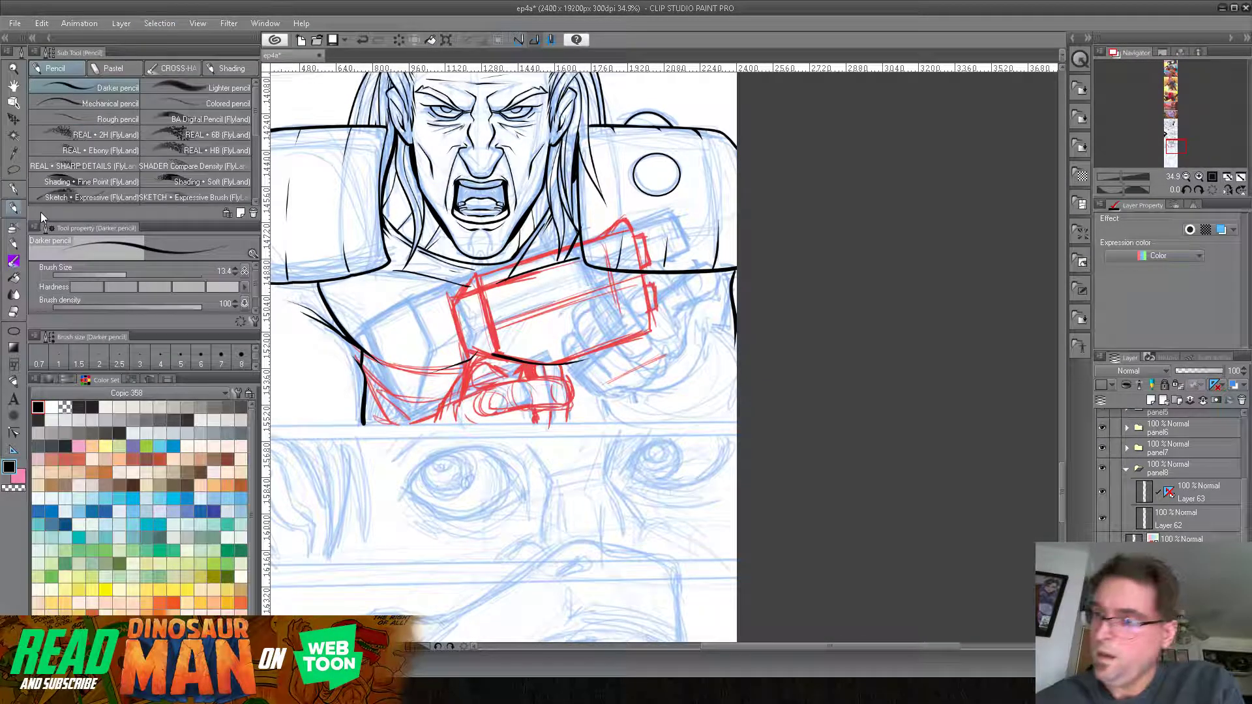
pyautogui.click(1182, 542)
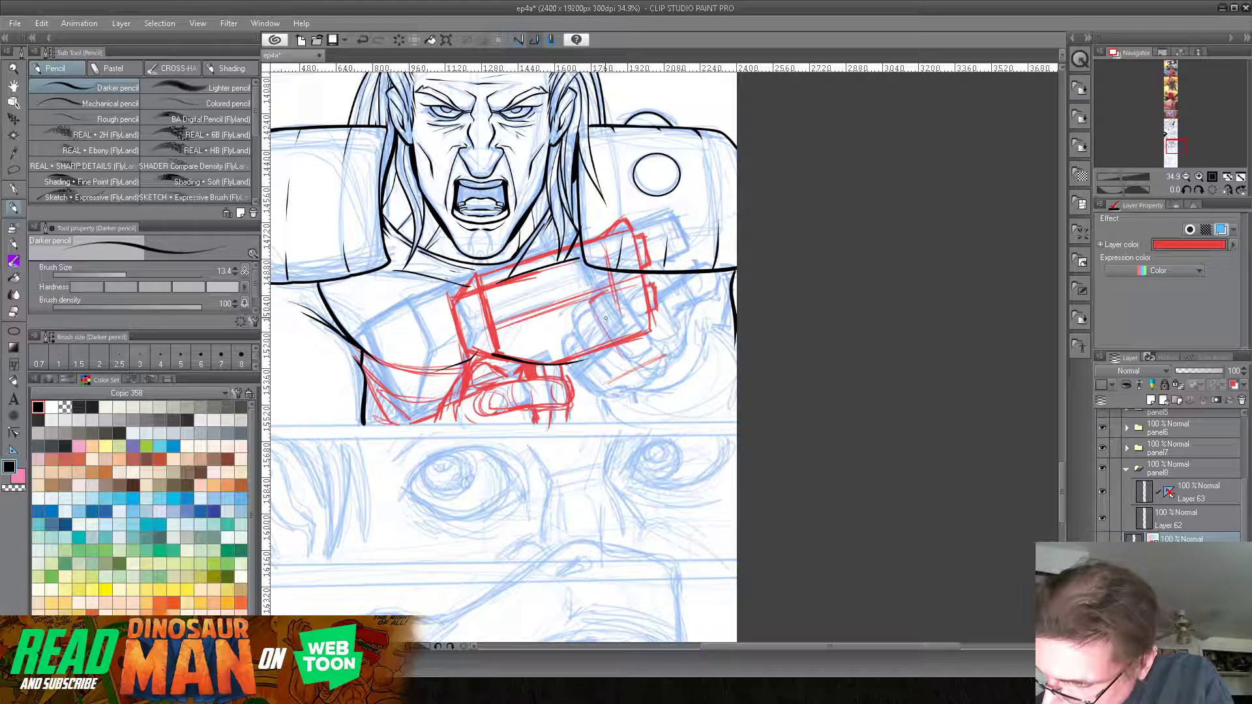
pyautogui.moveTo(627, 315); pyautogui.dragTo(613, 339)
pyautogui.moveTo(627, 292)
pyautogui.mouseDown()
pyautogui.moveTo(603, 314)
pyautogui.moveTo(575, 318)
pyautogui.moveTo(591, 353)
pyautogui.moveTo(608, 332)
pyautogui.moveTo(594, 376)
pyautogui.mouseUp()
pyautogui.moveTo(579, 329)
pyautogui.mouseDown()
pyautogui.moveTo(566, 358)
pyautogui.moveTo(582, 372)
pyautogui.moveTo(581, 399)
pyautogui.mouseUp()
pyautogui.moveTo(657, 300)
pyautogui.mouseDown()
pyautogui.moveTo(653, 317)
pyautogui.moveTo(620, 284)
pyautogui.moveTo(656, 310)
pyautogui.mouseUp()
pyautogui.moveTo(677, 306)
pyautogui.mouseDown()
pyautogui.moveTo(668, 333)
pyautogui.moveTo(682, 349)
pyautogui.moveTo(660, 365)
pyautogui.mouseUp()
pyautogui.moveTo(671, 359); pyautogui.dragTo(621, 391)
pyautogui.moveTo(679, 309); pyautogui.dragTo(664, 246)
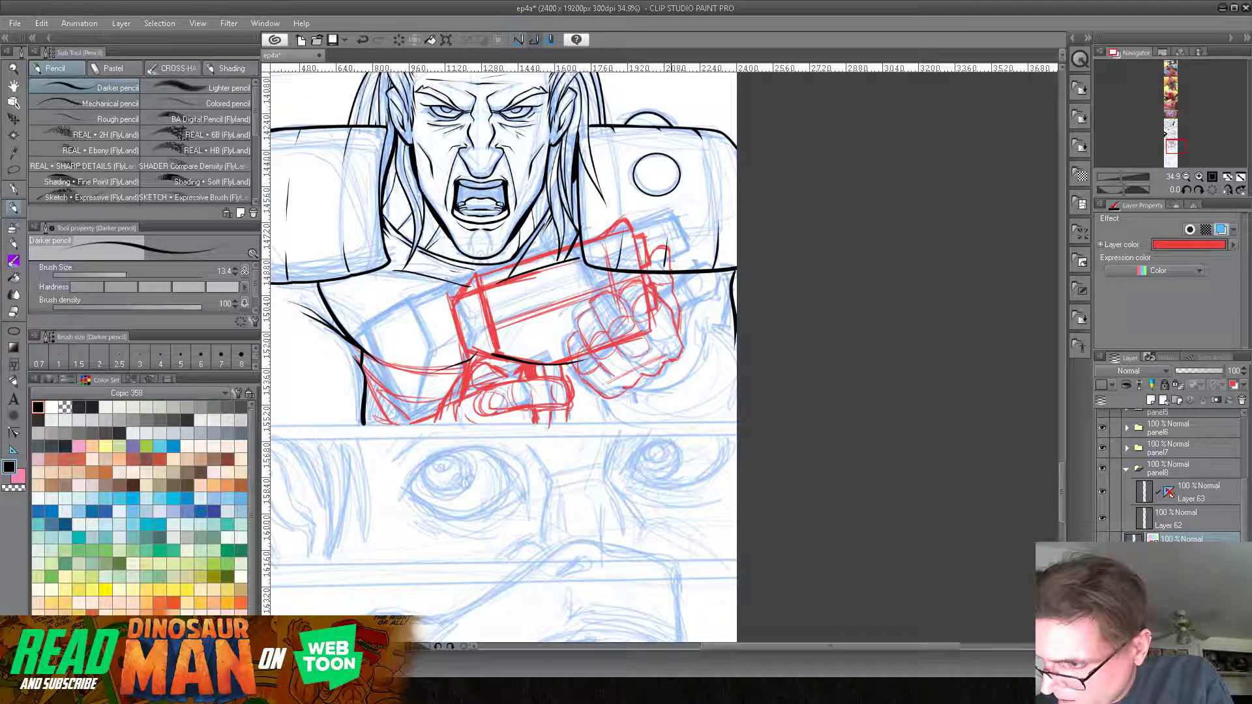
pyautogui.moveTo(677, 303); pyautogui.dragTo(680, 327)
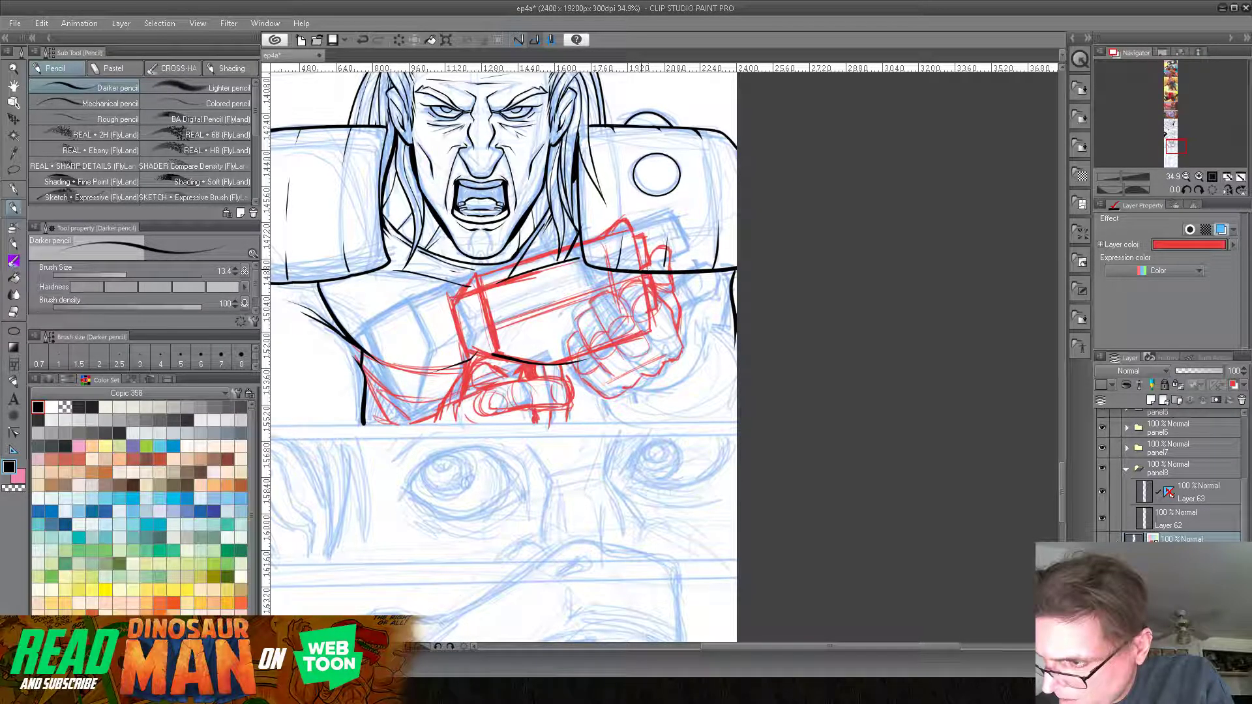
pyautogui.moveTo(635, 236); pyautogui.dragTo(644, 267)
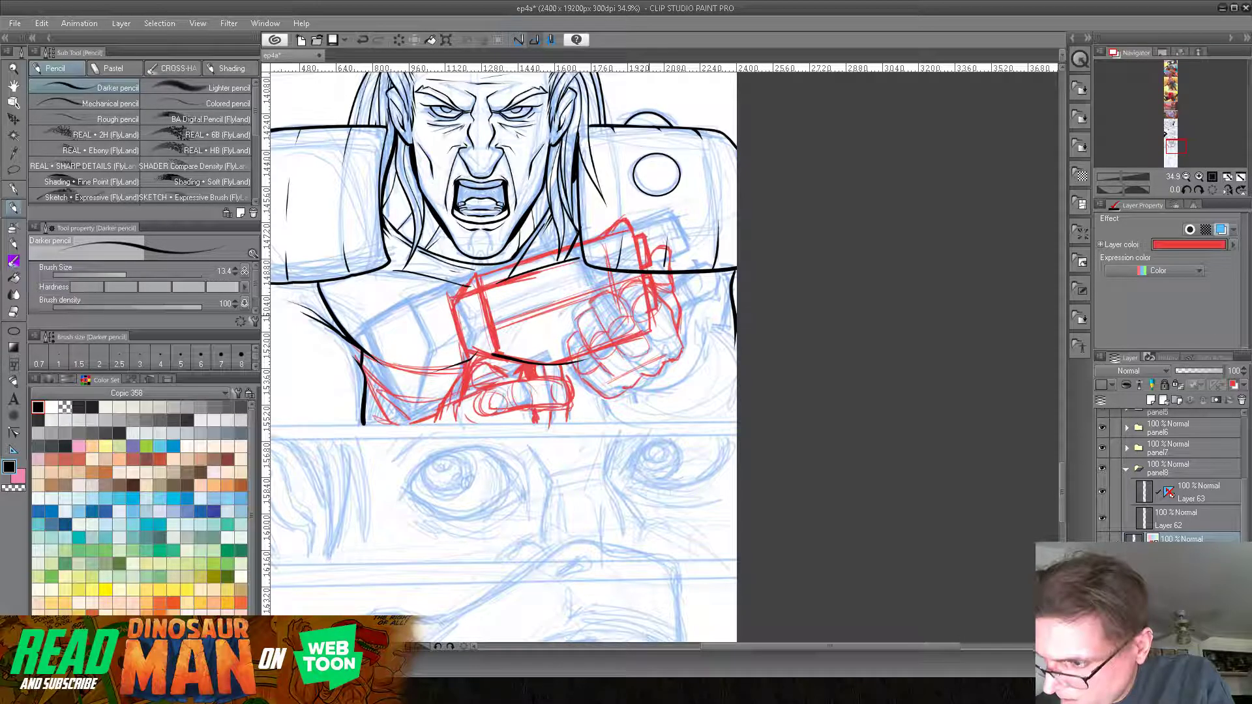
# Step: Sketch the rounded forearm behind the hand down to the panel border, and shade the gap beneath the shoulder armour
pyautogui.moveTo(629, 392)
pyautogui.mouseDown()
pyautogui.moveTo(694, 358)
pyautogui.moveTo(674, 395)
pyautogui.moveTo(631, 414)
pyautogui.moveTo(651, 421)
pyautogui.mouseUp()
pyautogui.moveTo(689, 333); pyautogui.dragTo(714, 322)
pyautogui.moveTo(686, 327)
pyautogui.mouseDown()
pyautogui.moveTo(720, 322)
pyautogui.moveTo(735, 344)
pyautogui.mouseUp()
pyautogui.moveTo(626, 407); pyautogui.dragTo(668, 427)
pyautogui.moveTo(721, 329); pyautogui.dragTo(700, 414)
pyautogui.moveTo(712, 402); pyautogui.dragTo(674, 427)
pyautogui.moveTo(728, 361); pyautogui.dragTo(701, 414)
pyautogui.moveTo(678, 303)
pyautogui.mouseDown()
pyautogui.moveTo(727, 288)
pyautogui.moveTo(736, 311)
pyautogui.moveTo(675, 275)
pyautogui.moveTo(689, 282)
pyautogui.moveTo(673, 294)
pyautogui.moveTo(711, 274)
pyautogui.mouseUp()
pyautogui.moveTo(700, 295)
pyautogui.mouseDown()
pyautogui.moveTo(731, 268)
pyautogui.moveTo(713, 285)
pyautogui.moveTo(735, 295)
pyautogui.moveTo(704, 274)
pyautogui.mouseUp()
pyautogui.moveTo(676, 285); pyautogui.dragTo(689, 274)
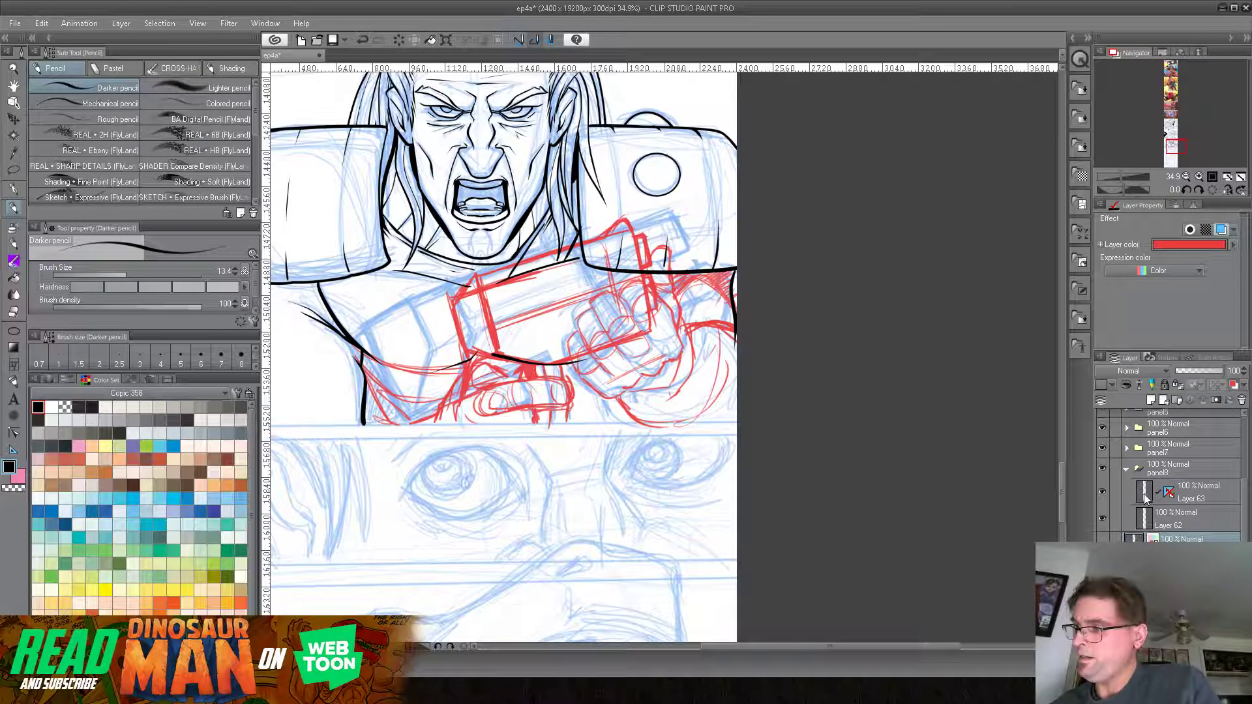
# Step: Lower the red sketch layer's opacity to 55% and add a new layer above the existing ink layer for the G-pen
pyautogui.click(1143, 494)
pyautogui.click(14, 189)
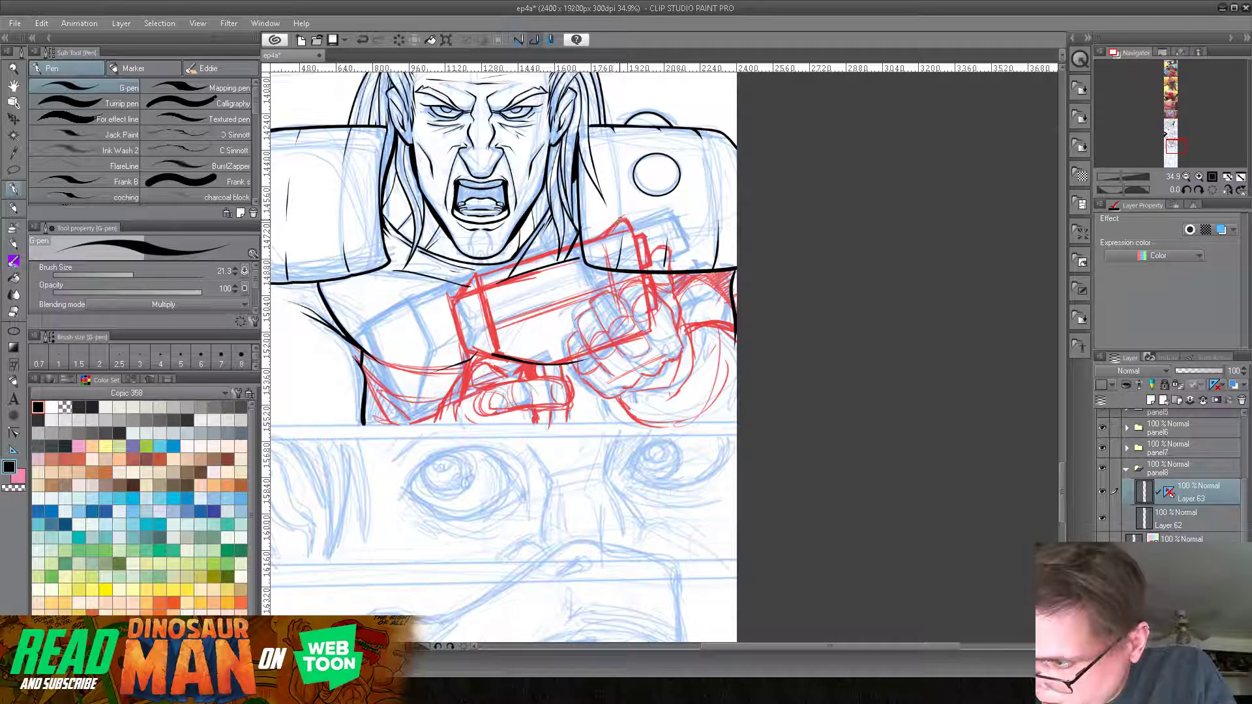
pyautogui.click(1186, 538)
pyautogui.moveTo(1220, 371); pyautogui.dragTo(1200, 371)
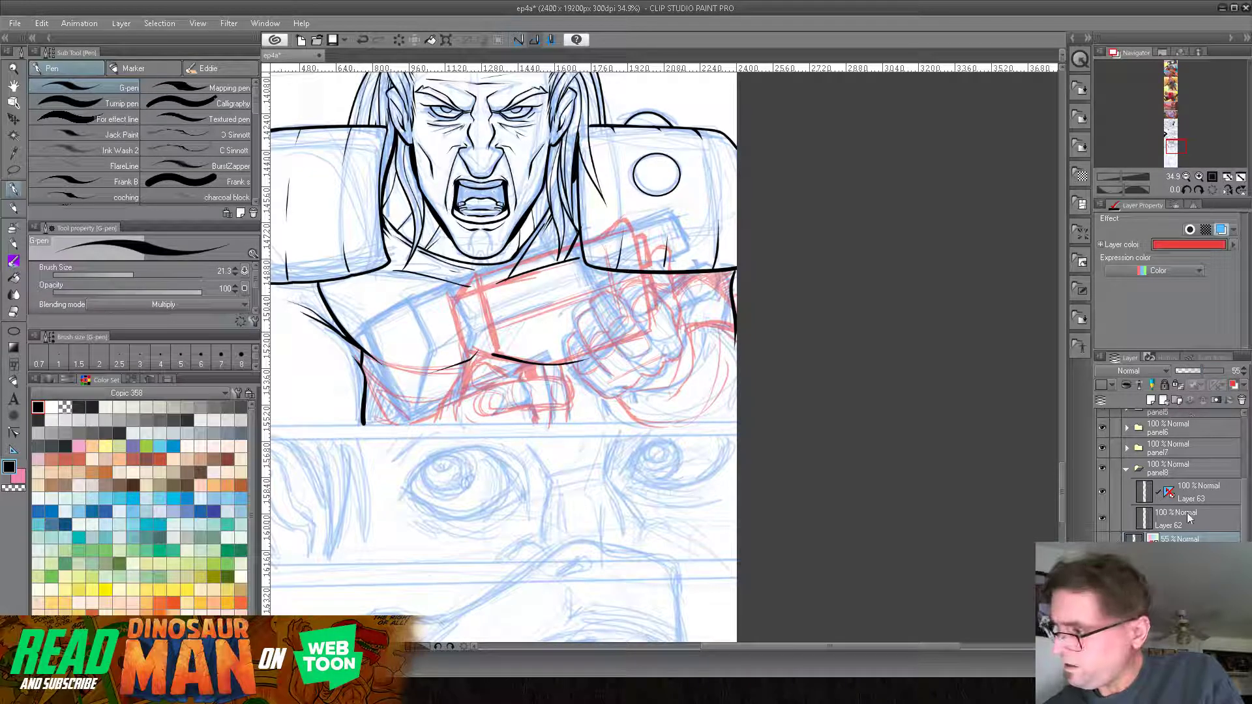
pyautogui.click(1148, 491)
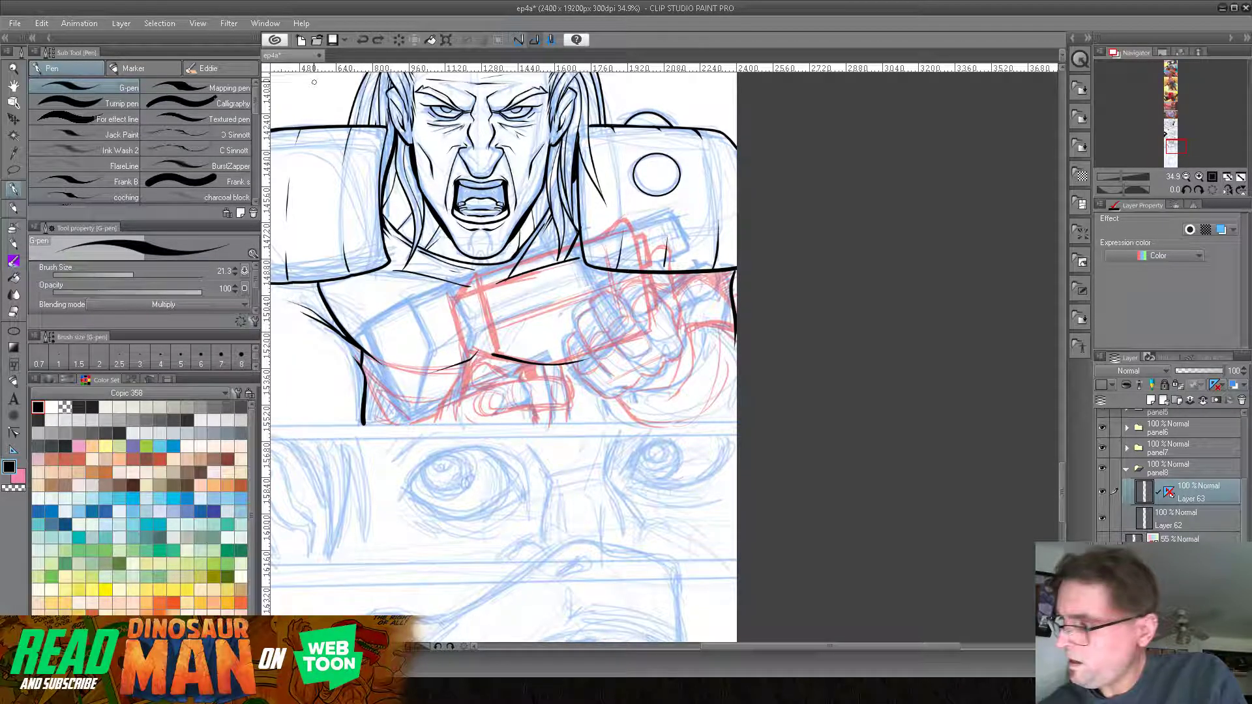
pyautogui.click(1165, 399)
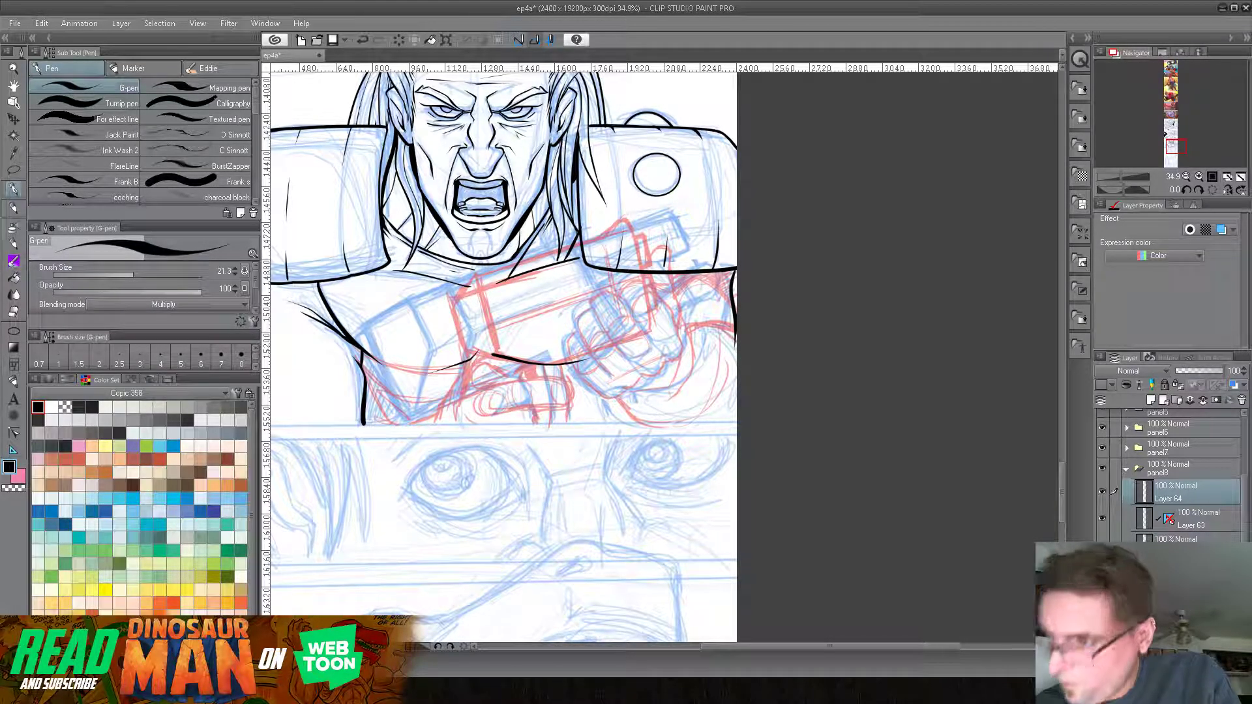
# Step: Ink the gun's rear corner and stepped back edge, and outline the raised thumb behind it with the G-pen in black
pyautogui.moveTo(616, 222)
pyautogui.mouseDown()
pyautogui.moveTo(643, 225)
pyautogui.moveTo(630, 228)
pyautogui.moveTo(647, 297)
pyautogui.mouseUp()
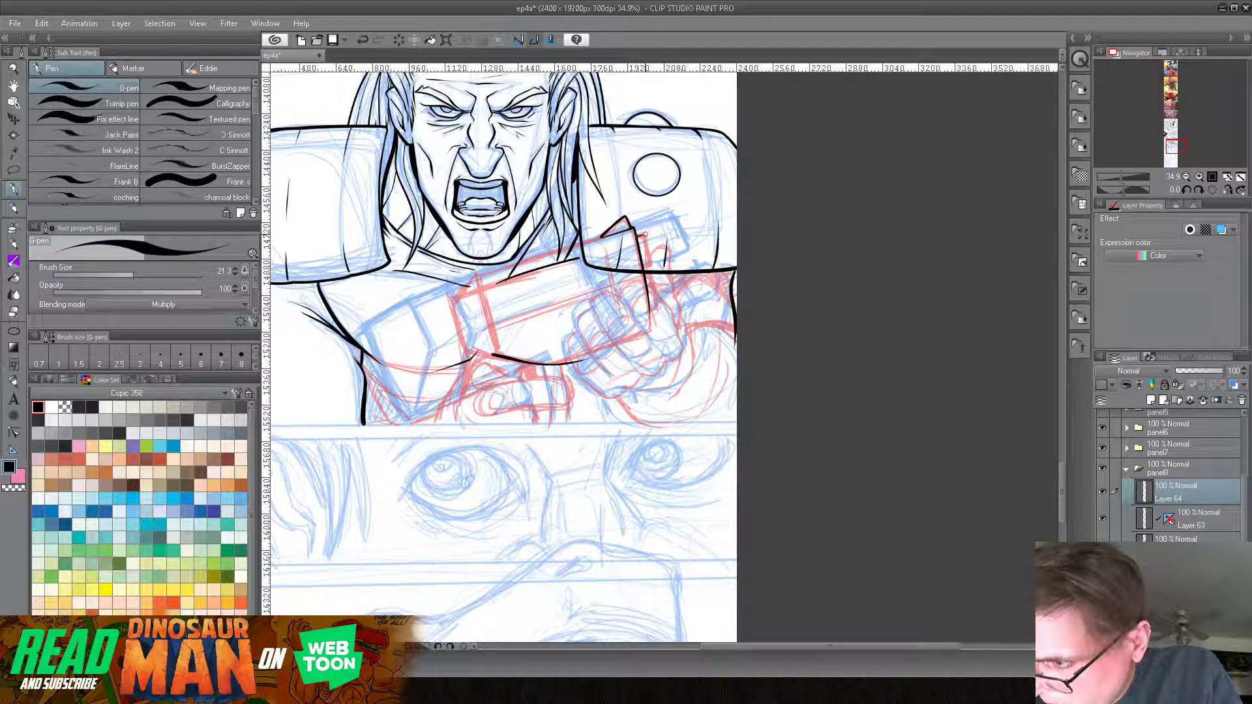
pyautogui.moveTo(638, 236); pyautogui.dragTo(649, 262)
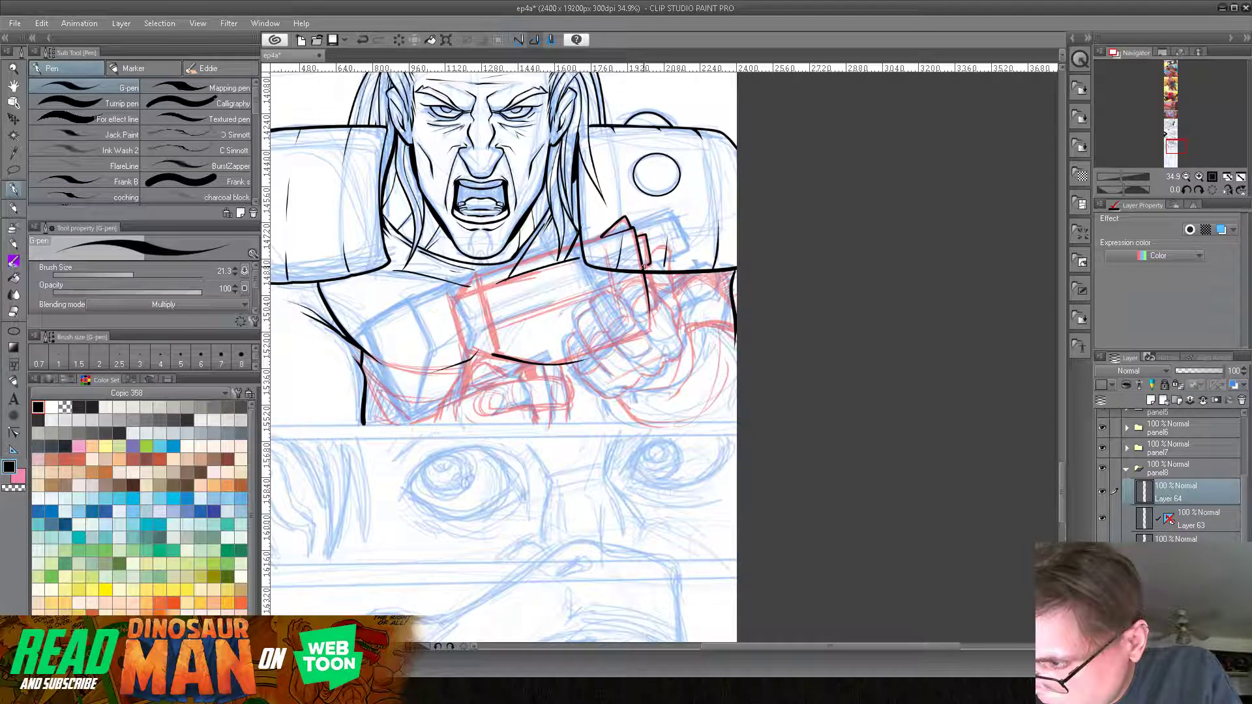
pyautogui.moveTo(651, 251)
pyautogui.mouseDown()
pyautogui.moveTo(670, 252)
pyautogui.moveTo(680, 341)
pyautogui.mouseUp()
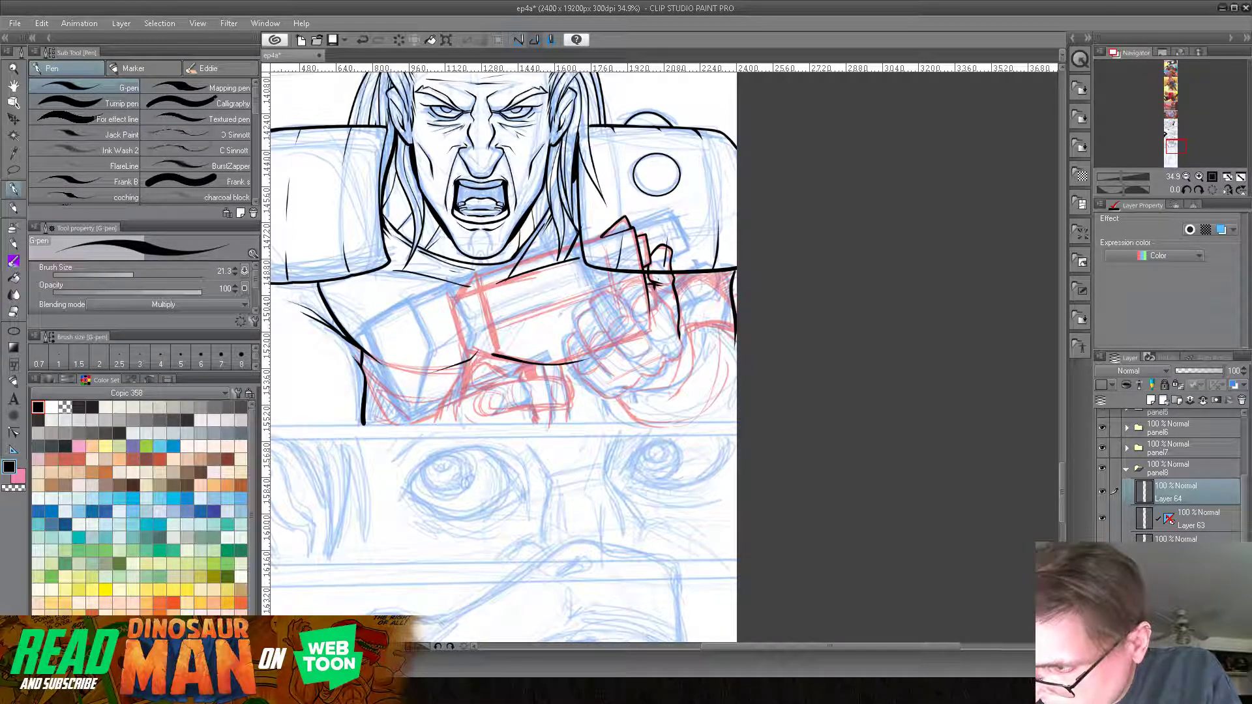
pyautogui.click(19, 488)
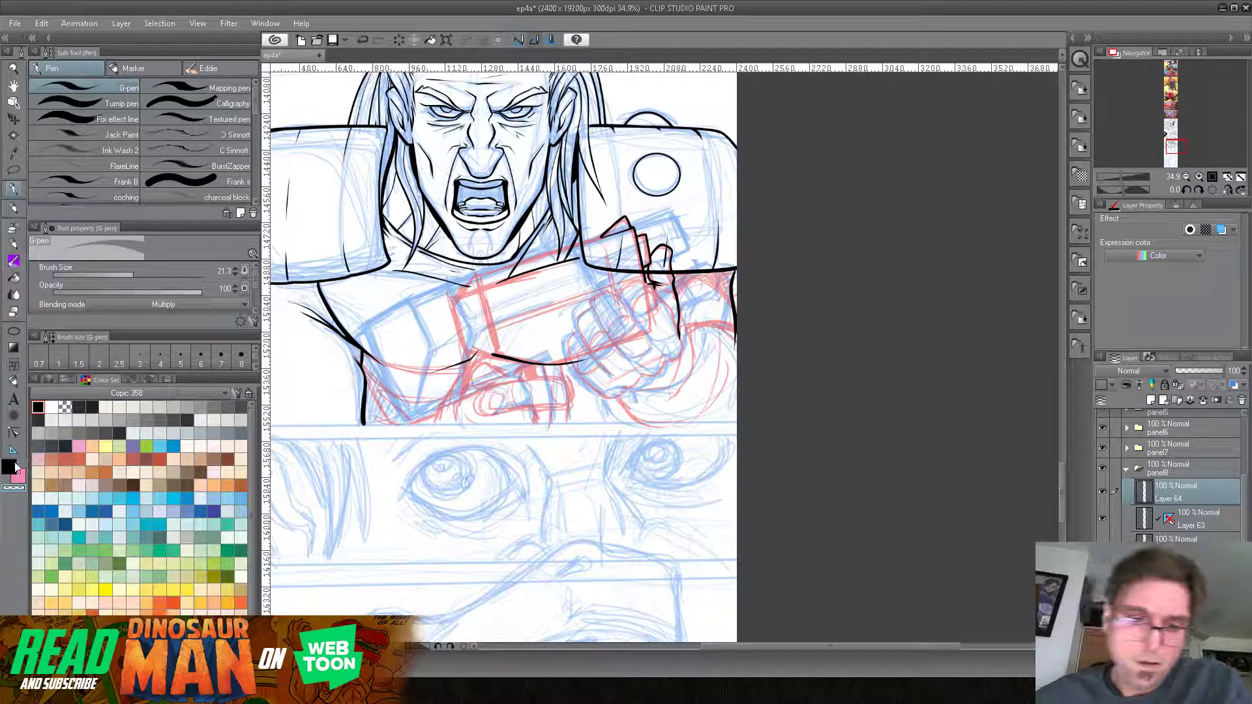
pyautogui.press('c')
# Step: Ink the gripping hand, outlining the four curled fingers, the knuckles and the heel of the palm
pyautogui.moveTo(679, 336)
pyautogui.mouseDown()
pyautogui.moveTo(633, 280)
pyautogui.moveTo(617, 294)
pyautogui.moveTo(649, 291)
pyautogui.moveTo(633, 304)
pyautogui.moveTo(639, 314)
pyautogui.moveTo(660, 299)
pyautogui.moveTo(651, 312)
pyautogui.moveTo(618, 293)
pyautogui.moveTo(660, 352)
pyautogui.mouseUp()
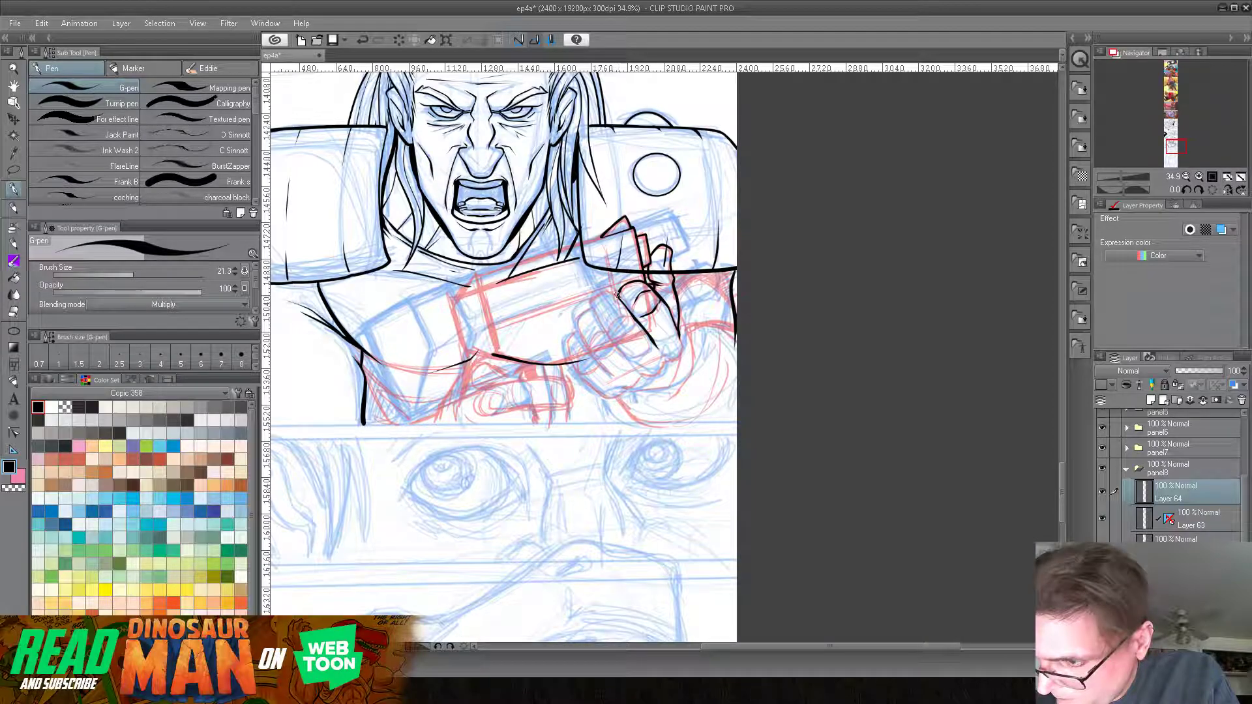
pyautogui.moveTo(594, 298)
pyautogui.mouseDown()
pyautogui.moveTo(610, 339)
pyautogui.moveTo(636, 325)
pyautogui.moveTo(672, 337)
pyautogui.moveTo(647, 372)
pyautogui.moveTo(615, 343)
pyautogui.moveTo(633, 368)
pyautogui.mouseUp()
pyautogui.moveTo(593, 307)
pyautogui.mouseDown()
pyautogui.moveTo(579, 320)
pyautogui.moveTo(590, 357)
pyautogui.moveTo(611, 354)
pyautogui.mouseUp()
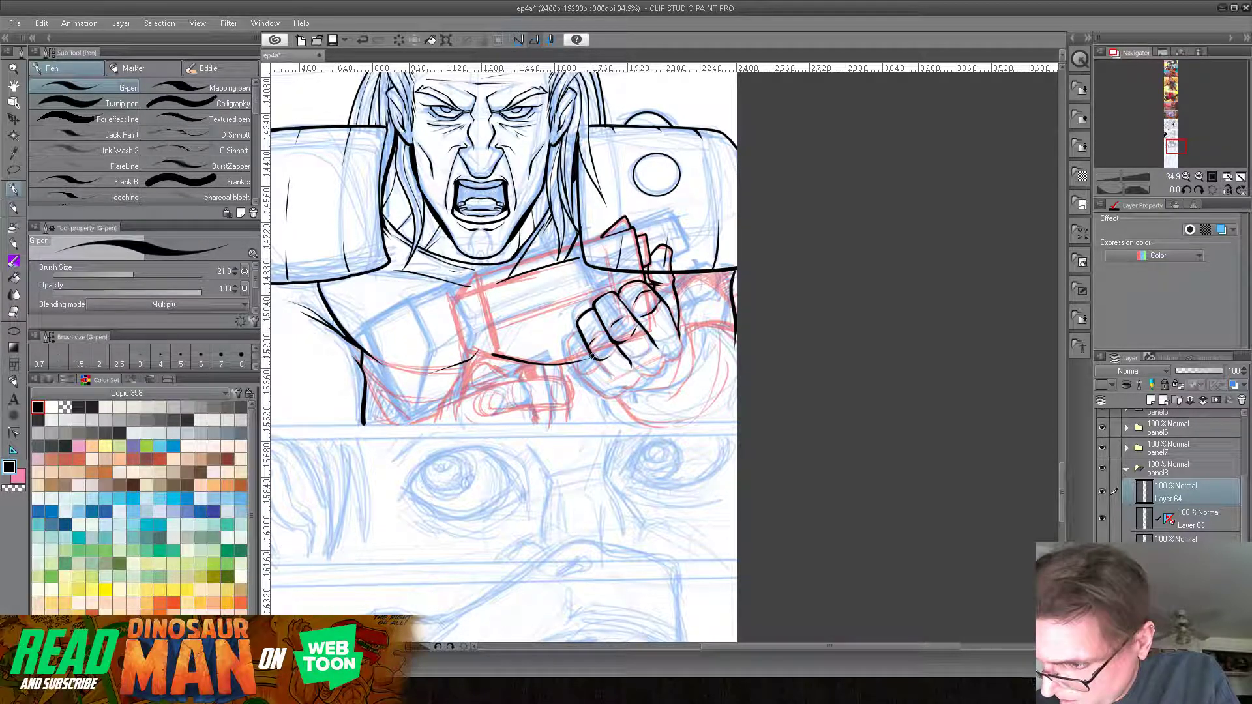
pyautogui.moveTo(568, 349)
pyautogui.mouseDown()
pyautogui.moveTo(606, 397)
pyautogui.moveTo(652, 387)
pyautogui.moveTo(680, 360)
pyautogui.moveTo(683, 327)
pyautogui.moveTo(695, 360)
pyautogui.moveTo(638, 400)
pyautogui.moveTo(699, 389)
pyautogui.mouseUp()
# Step: Ink the wrist and rounded forearm behind the gripping hand, continuing its outer contour down to the panel border
pyautogui.moveTo(613, 393); pyautogui.dragTo(648, 425)
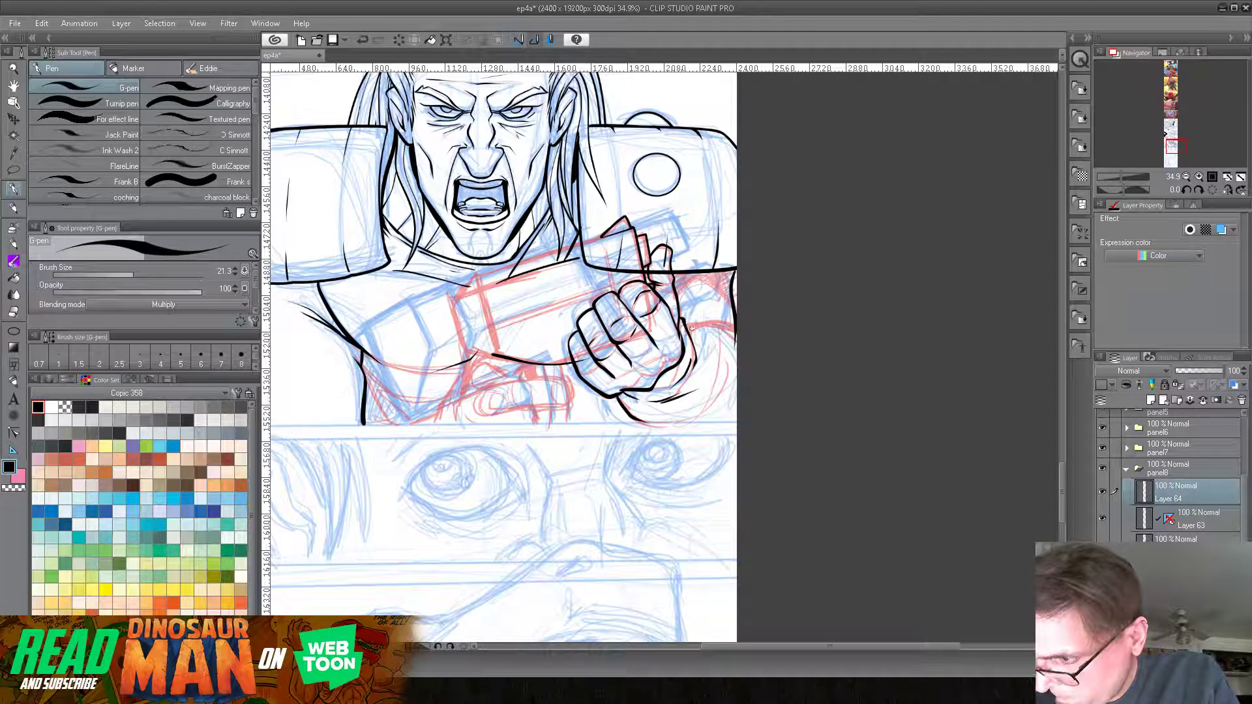
pyautogui.moveTo(729, 331); pyautogui.dragTo(737, 348)
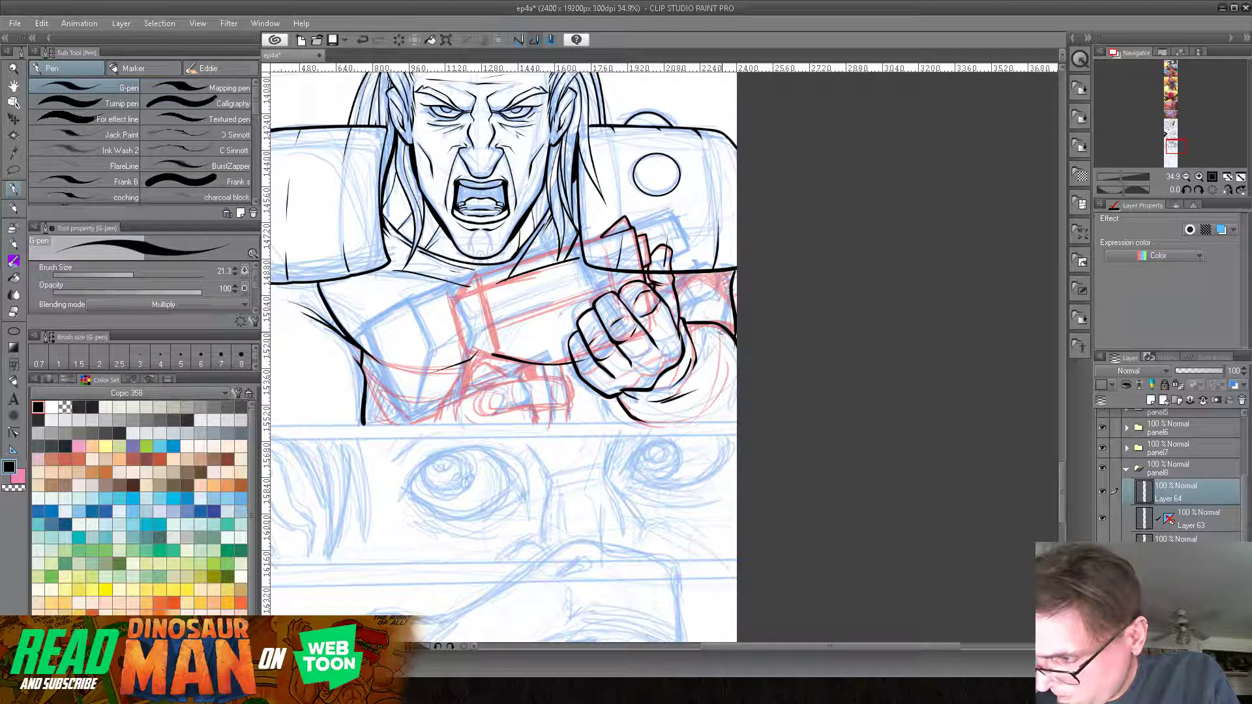
pyautogui.moveTo(719, 420); pyautogui.dragTo(744, 419)
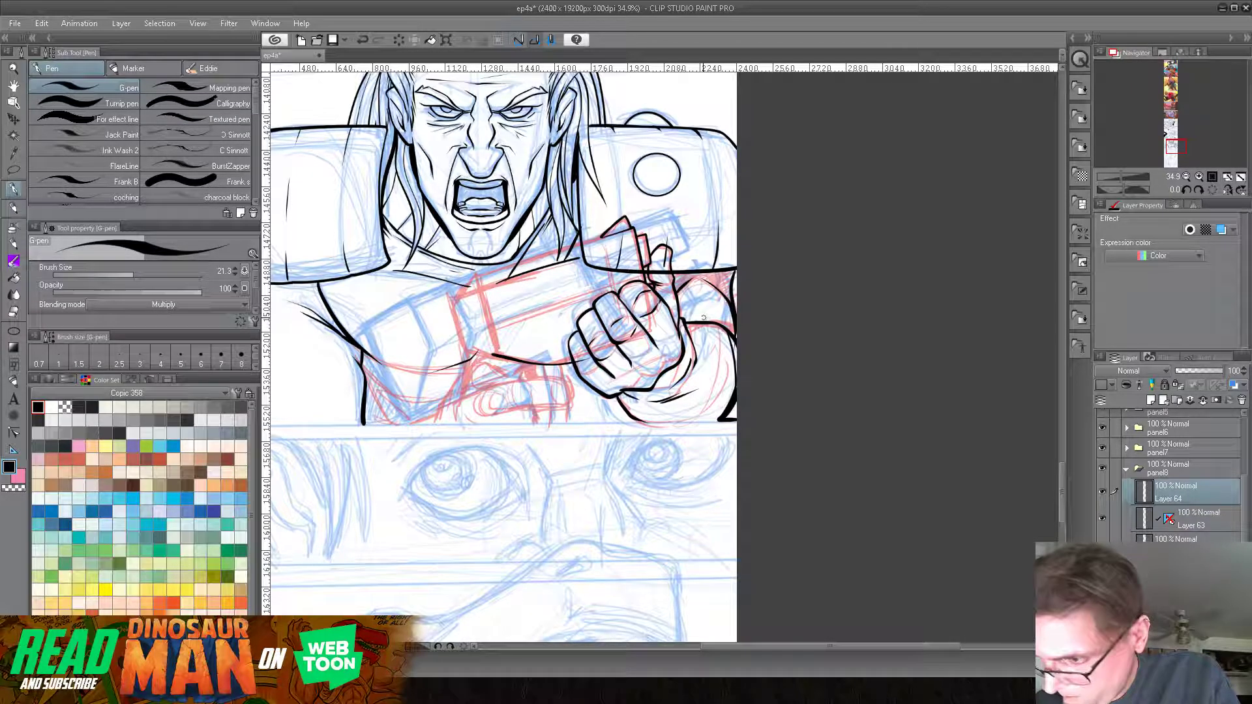
# Step: Ink the gun's angled front end and inner front edge, with short strokes beneath its body
pyautogui.moveTo(563, 395); pyautogui.dragTo(577, 368)
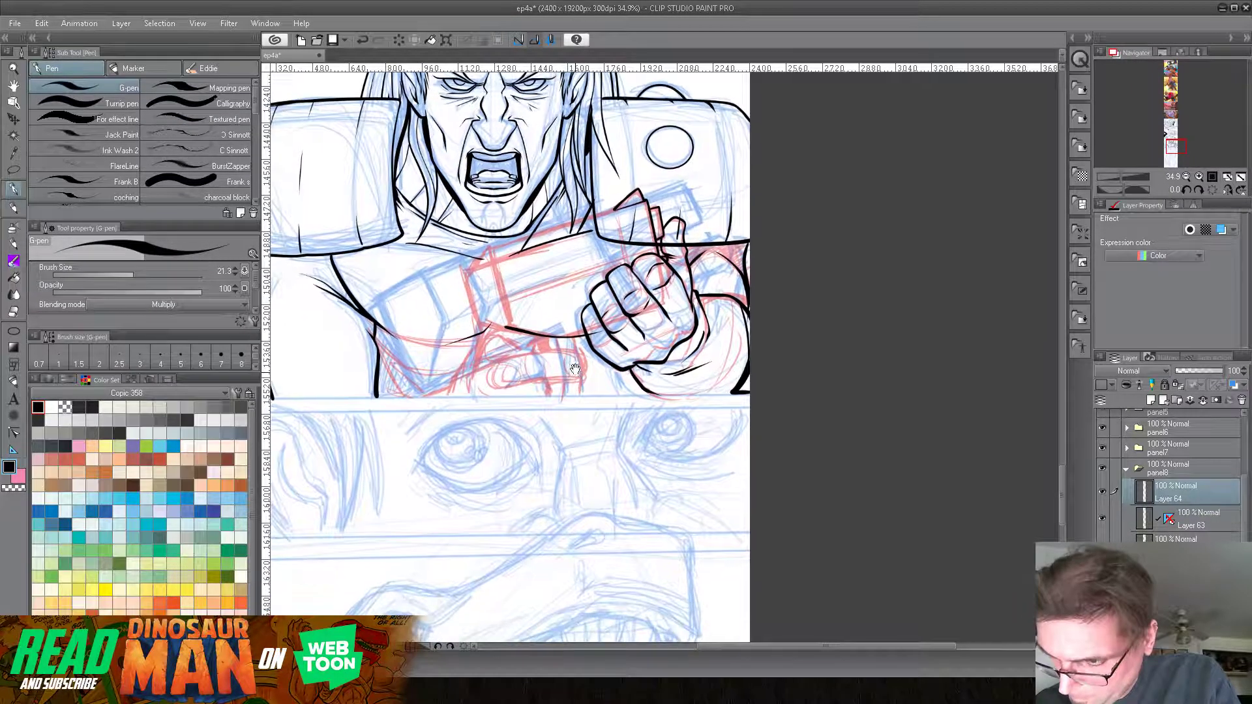
pyautogui.moveTo(488, 247)
pyautogui.mouseDown()
pyautogui.moveTo(469, 277)
pyautogui.moveTo(488, 241)
pyautogui.moveTo(468, 279)
pyautogui.moveTo(485, 323)
pyautogui.mouseUp()
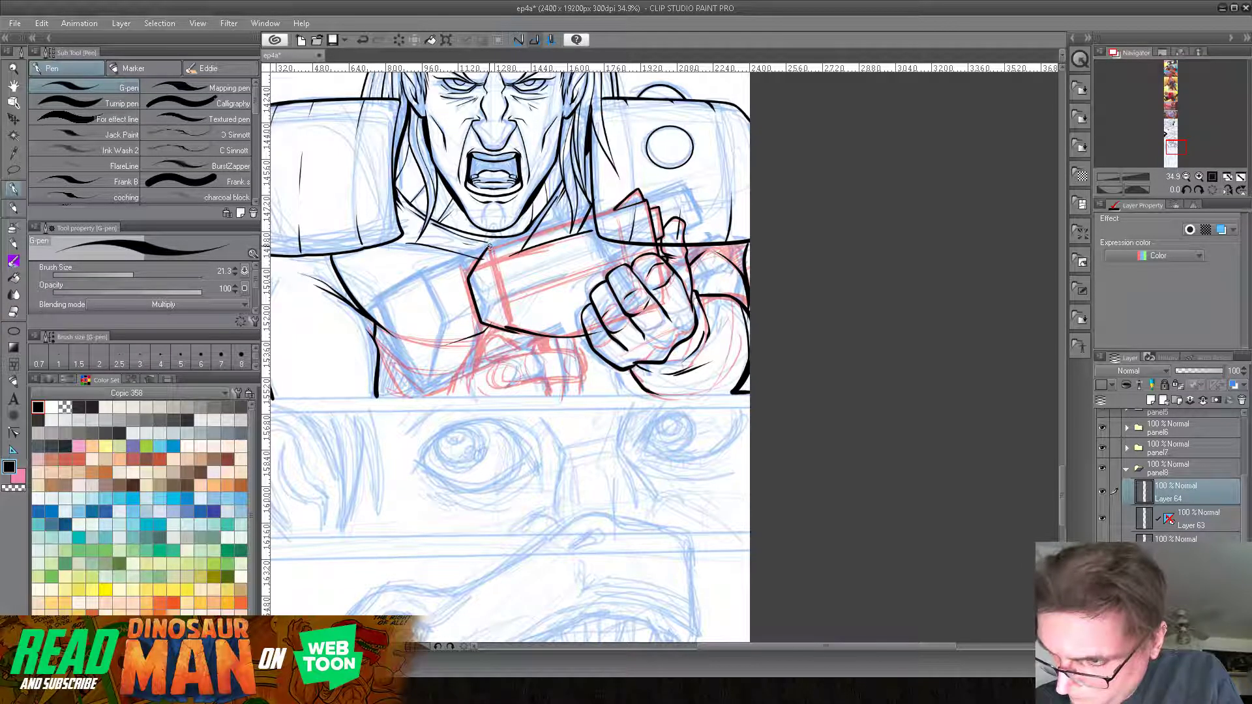
pyautogui.moveTo(490, 248); pyautogui.dragTo(498, 280)
pyautogui.moveTo(513, 330)
pyautogui.mouseDown()
pyautogui.moveTo(550, 330)
pyautogui.moveTo(543, 353)
pyautogui.mouseUp()
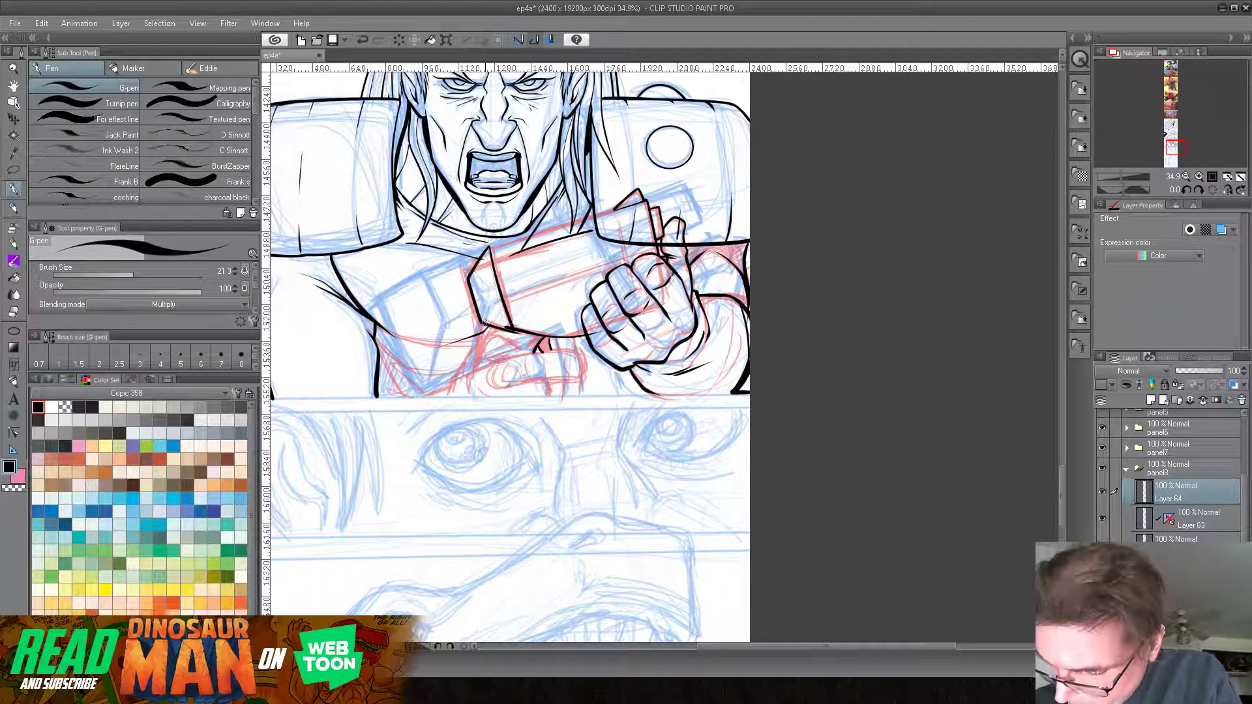
# Step: Ink the lower hand and its fingers beneath the gun, and the torso contour along the panel's lower border
pyautogui.moveTo(478, 345); pyautogui.dragTo(468, 373)
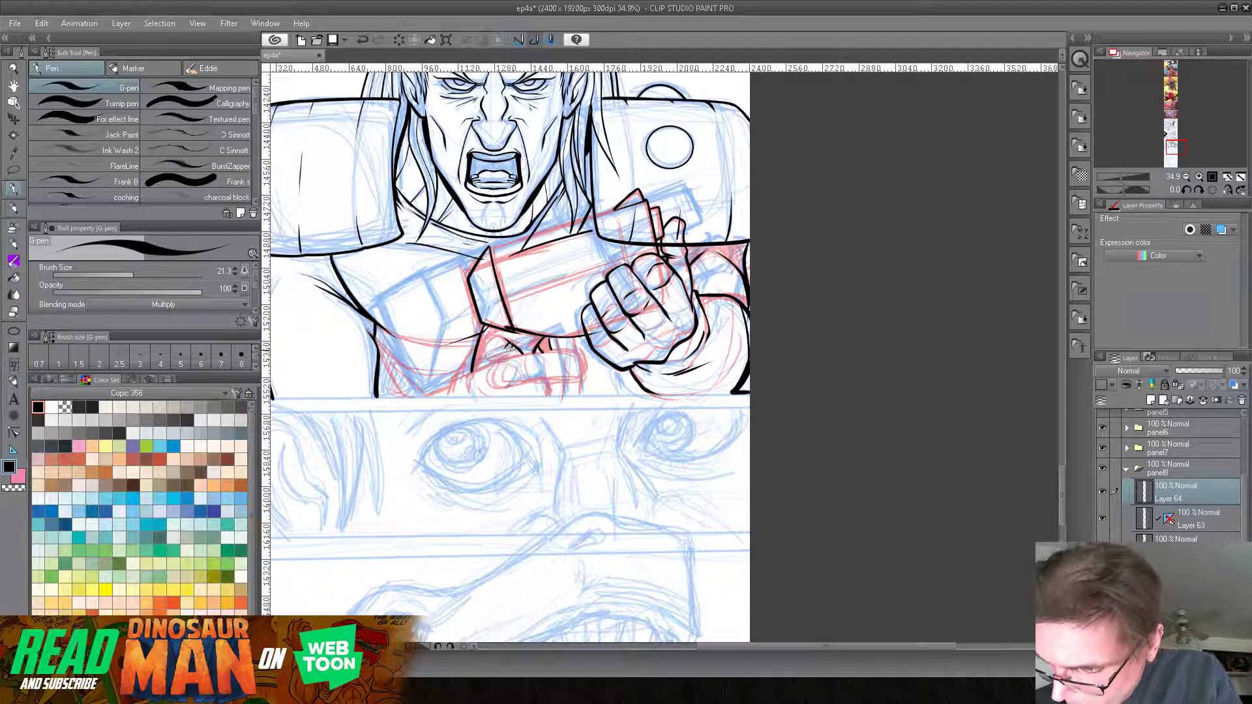
pyautogui.moveTo(481, 369)
pyautogui.mouseDown()
pyautogui.moveTo(544, 353)
pyautogui.moveTo(527, 362)
pyautogui.moveTo(551, 374)
pyautogui.moveTo(545, 353)
pyautogui.moveTo(582, 352)
pyautogui.moveTo(582, 381)
pyautogui.moveTo(505, 392)
pyautogui.moveTo(578, 396)
pyautogui.mouseUp()
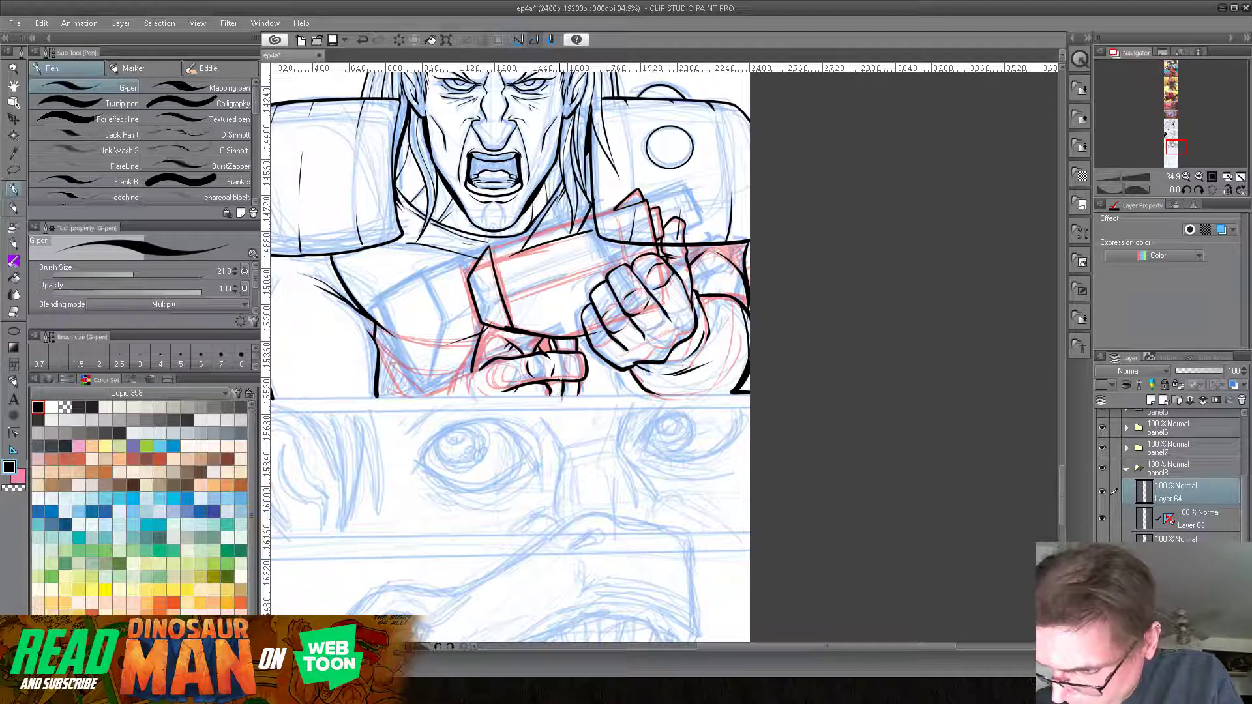
pyautogui.moveTo(457, 375)
pyautogui.mouseDown()
pyautogui.moveTo(459, 389)
pyautogui.moveTo(441, 390)
pyautogui.mouseUp()
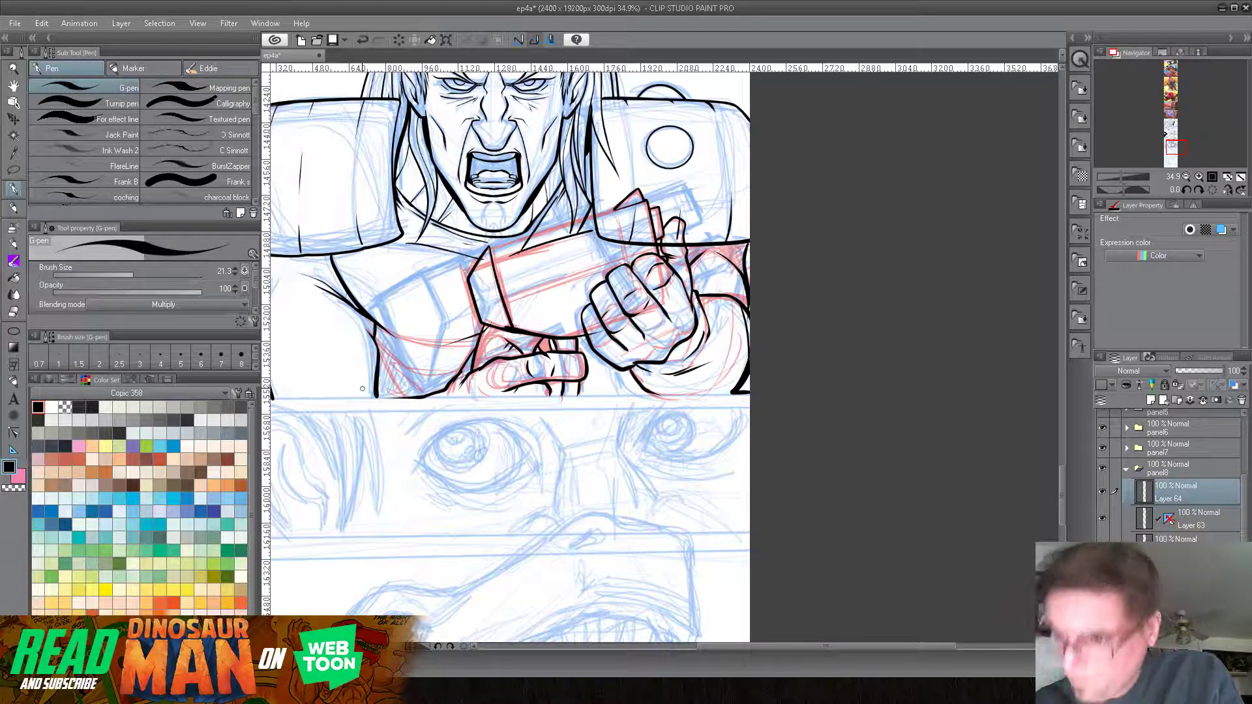
# Step: Erase the shoulder armour lines overlapping the gun on Layer 63 with the Hard eraser, and ink the gun's top edge on Layer 64
pyautogui.moveTo(604, 369); pyautogui.dragTo(671, 394)
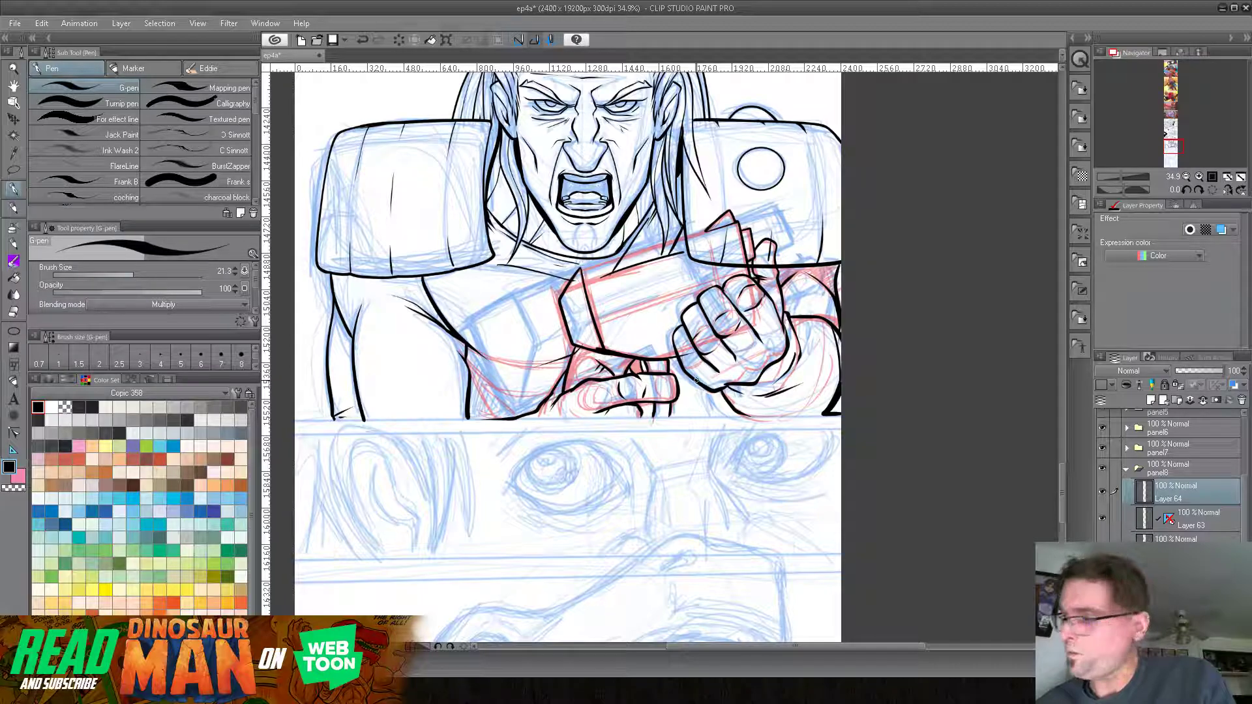
pyautogui.click(1201, 519)
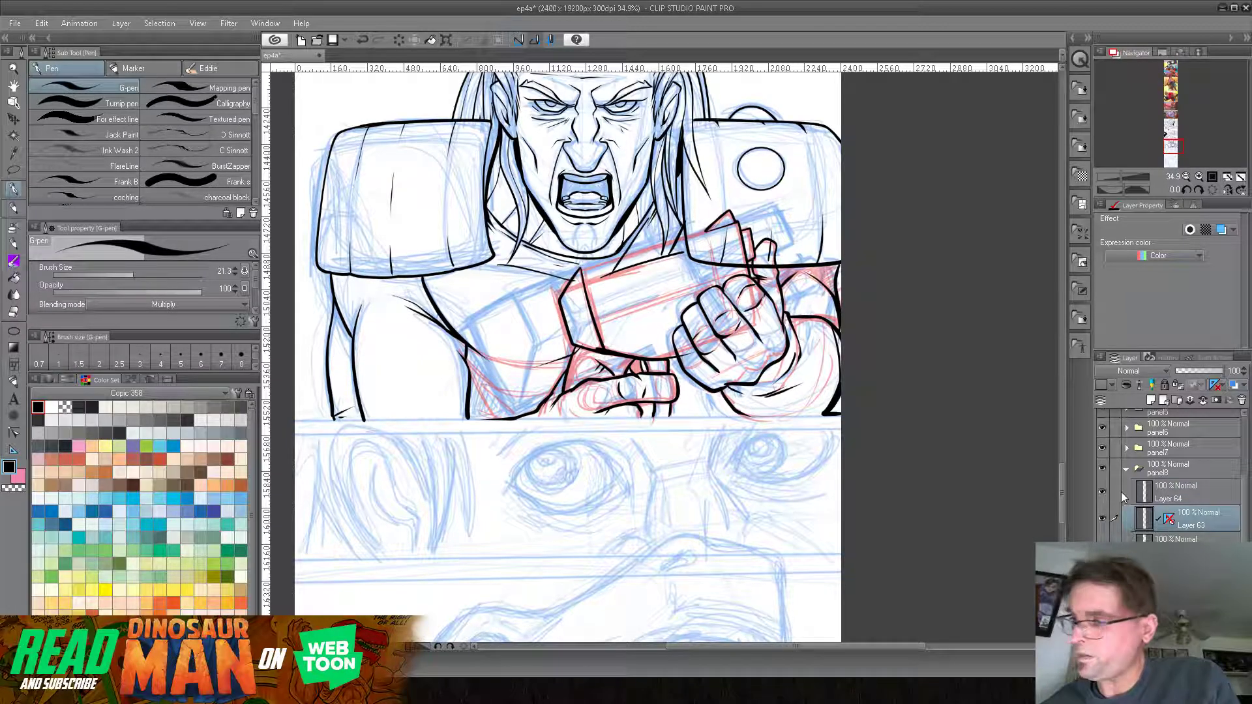
pyautogui.click(13, 311)
pyautogui.moveTo(602, 281)
pyautogui.mouseDown()
pyautogui.moveTo(684, 255)
pyautogui.moveTo(655, 272)
pyautogui.moveTo(699, 257)
pyautogui.moveTo(765, 264)
pyautogui.mouseUp()
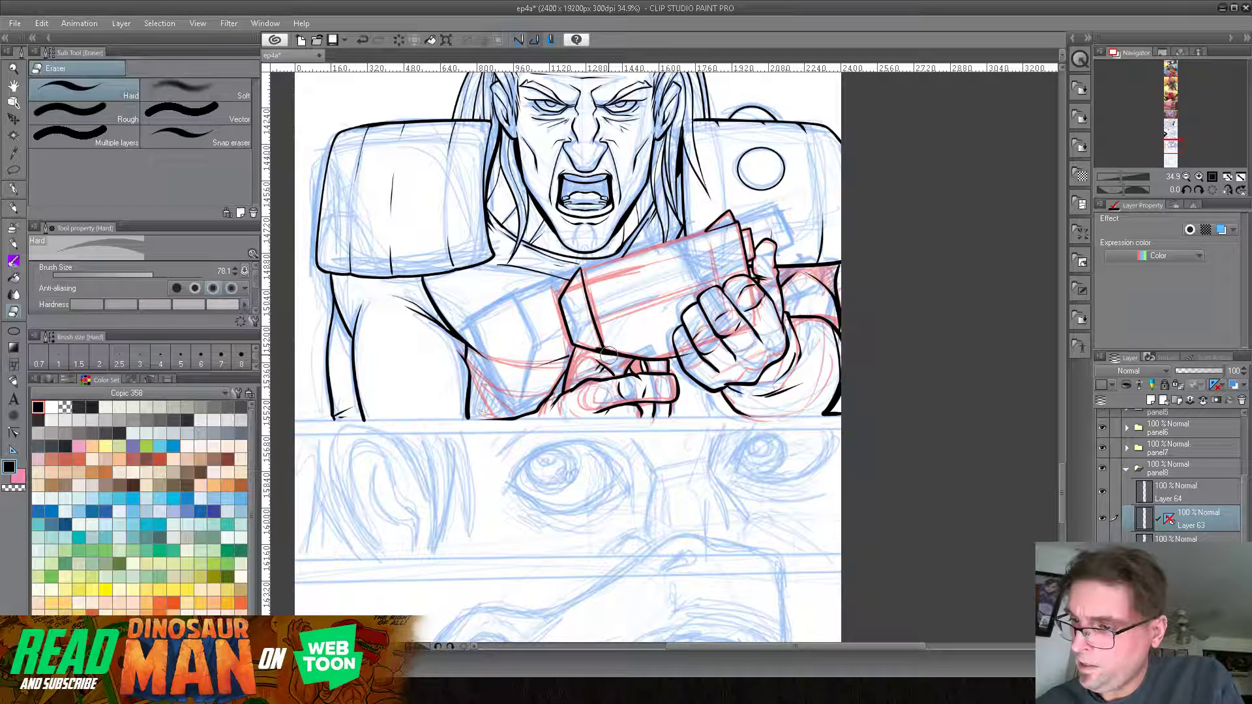
pyautogui.click(13, 189)
pyautogui.click(1170, 492)
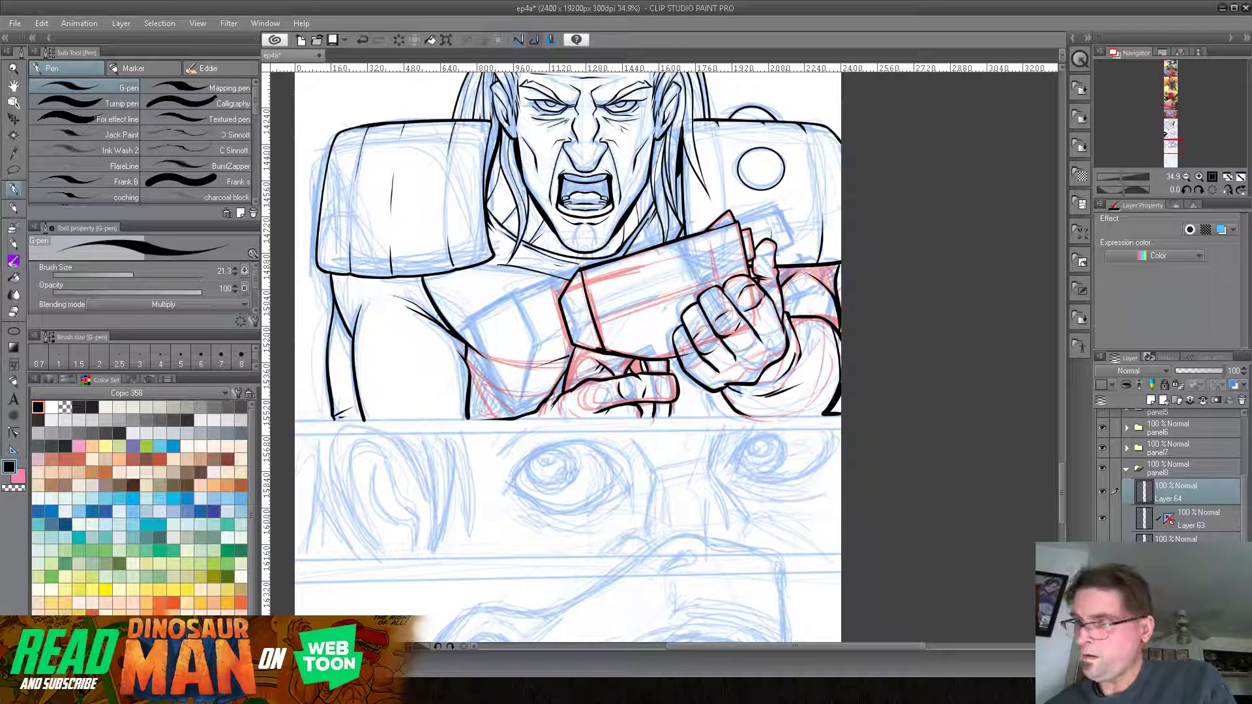
# Step: Hide the red and blue sketch layers and choose the Rectangle figure tool
pyautogui.click(1102, 545)
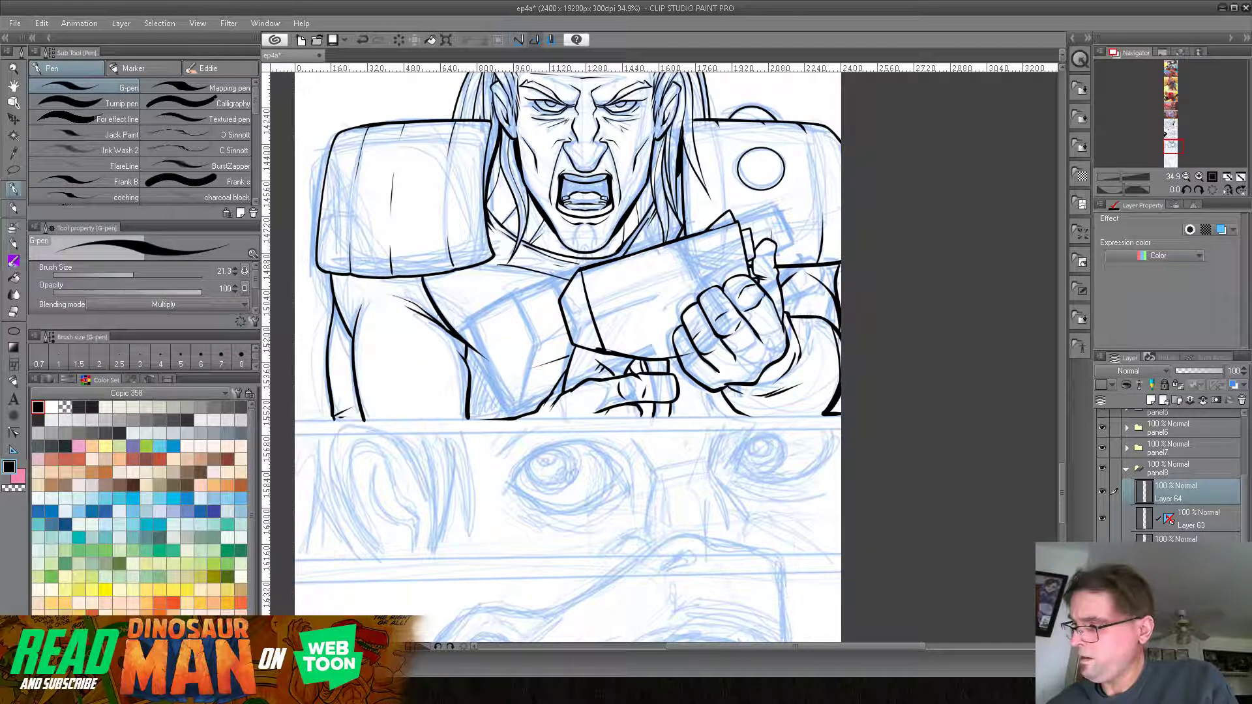
pyautogui.scroll(-2, 1171, 476)
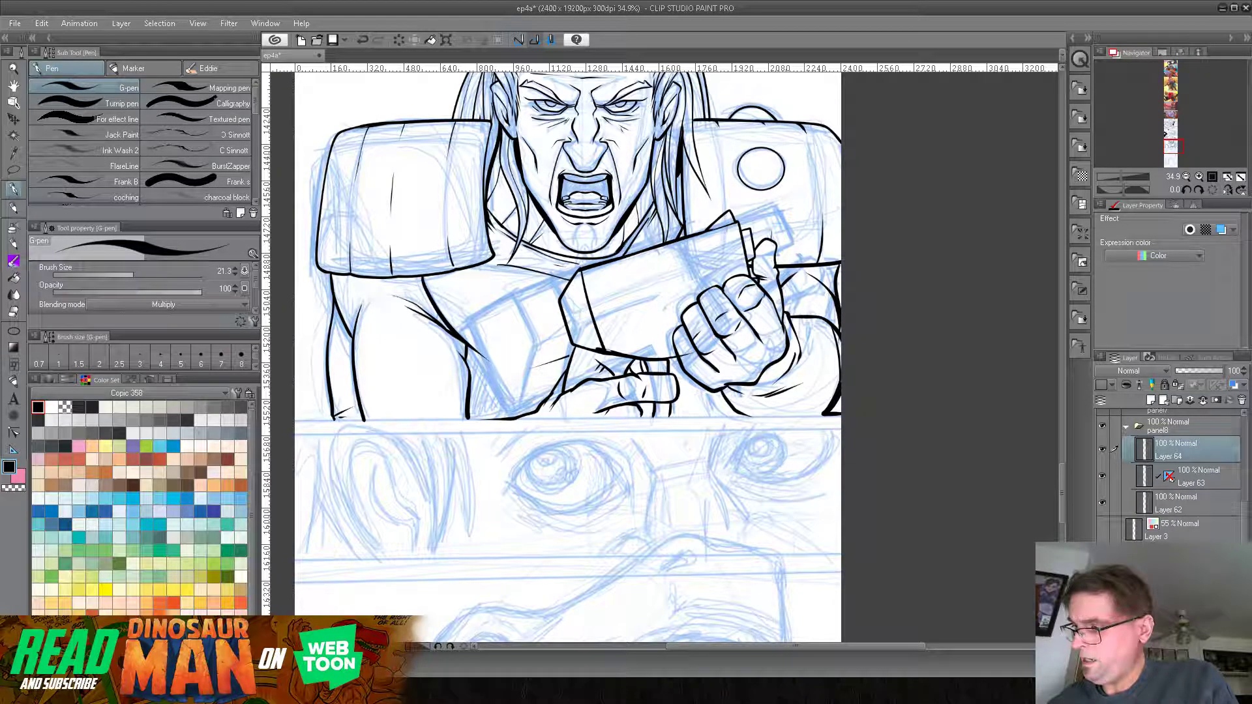
pyautogui.click(1101, 556)
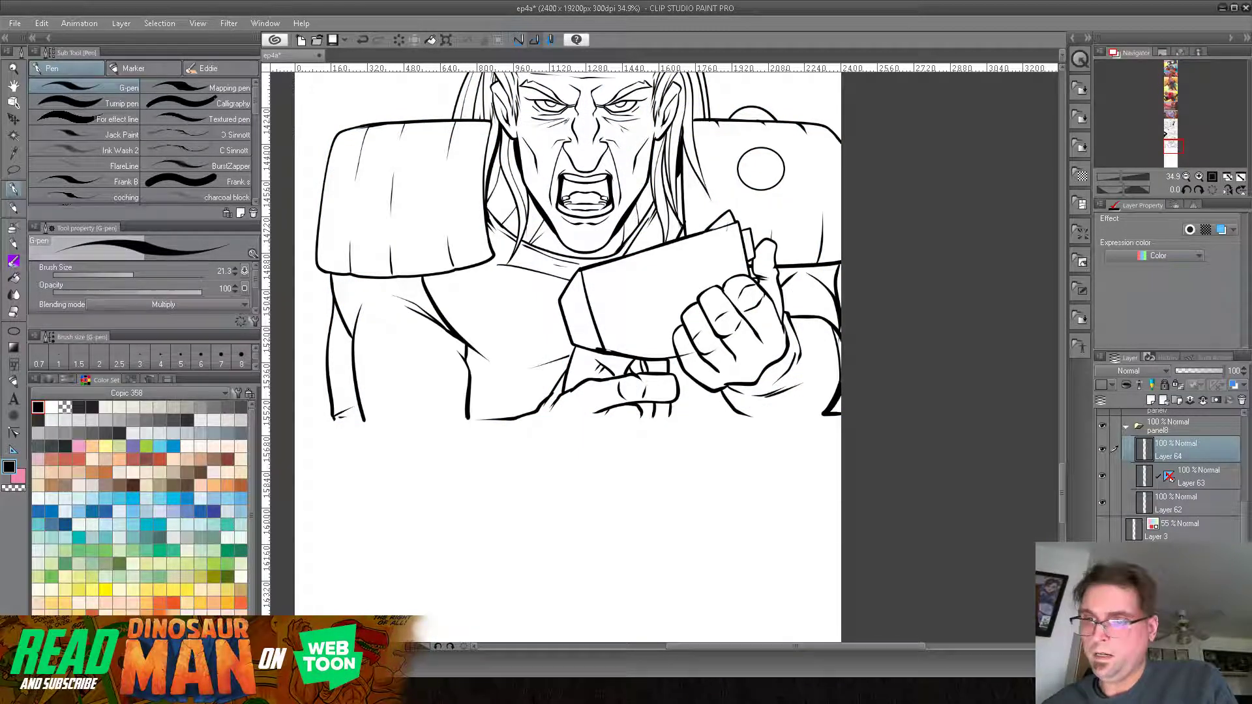
pyautogui.click(13, 332)
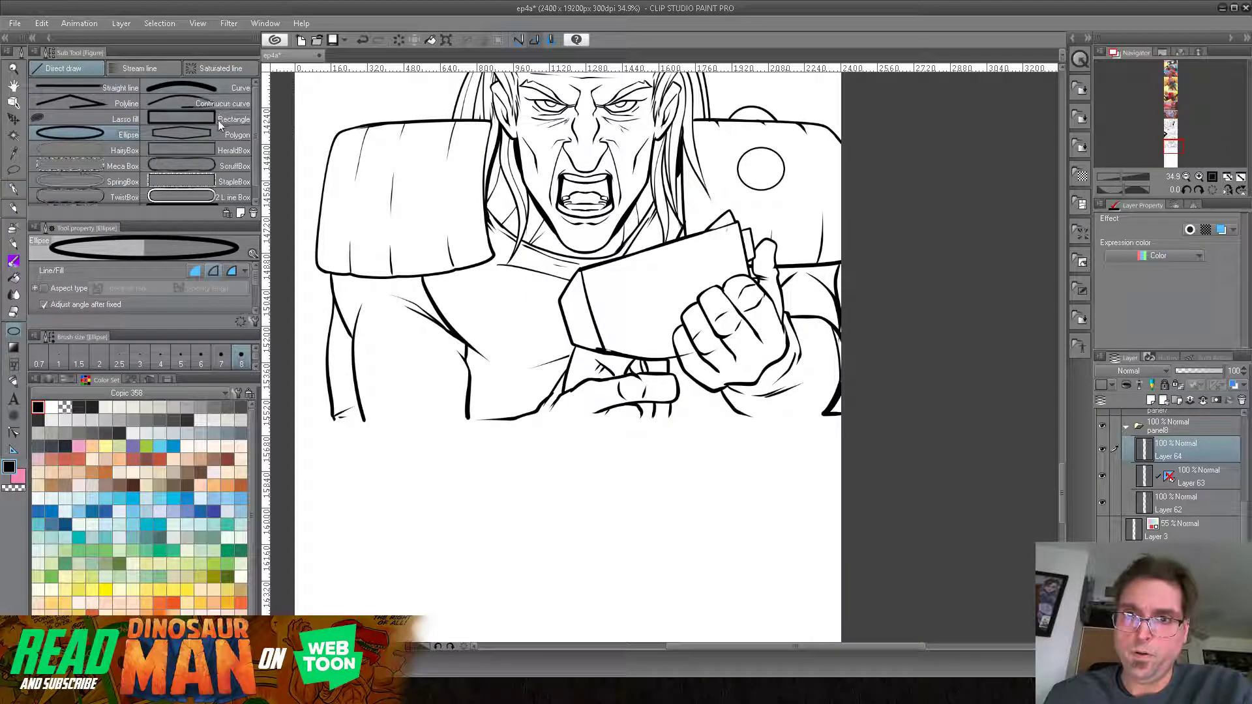
pyautogui.click(228, 119)
pyautogui.moveTo(842, 414); pyautogui.dragTo(528, 441)
pyautogui.moveTo(425, 434); pyautogui.dragTo(295, 432)
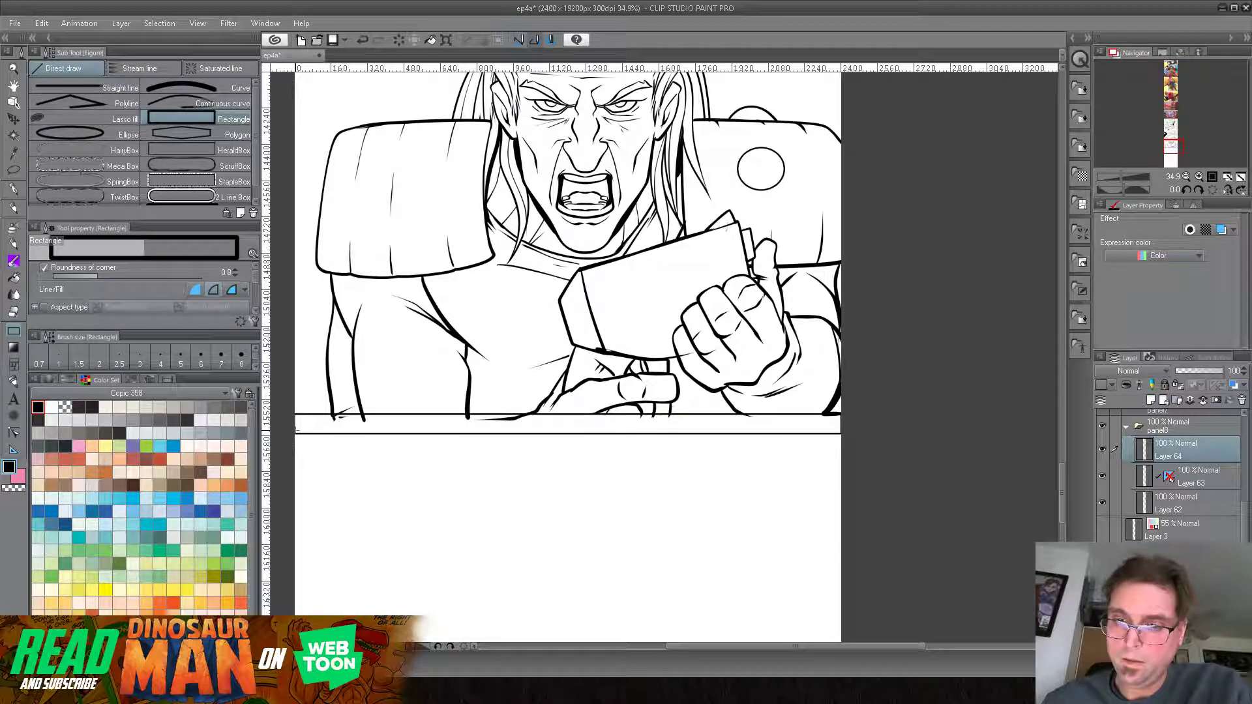
pyautogui.click(363, 42)
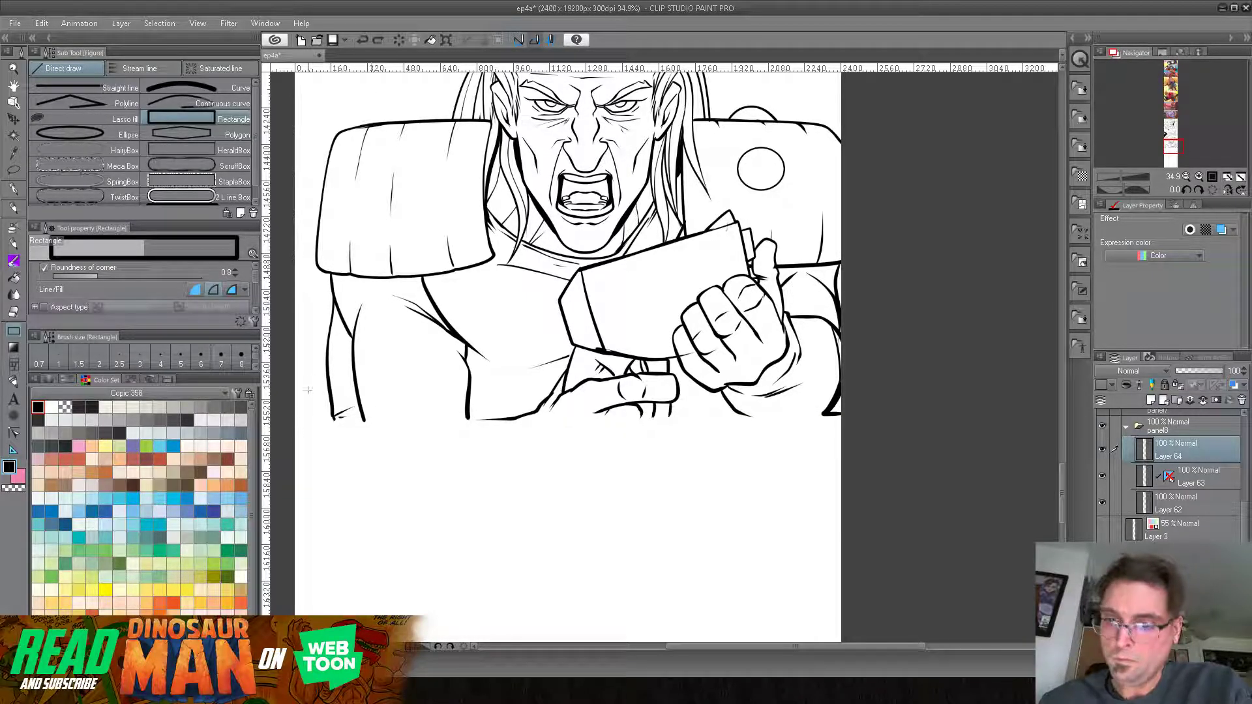
# Step: Draw a thin full-width rectangle as the gutter beneath the panel, and ink the forearm's lower corner black with the G-pen
pyautogui.moveTo(291, 419); pyautogui.dragTo(852, 433)
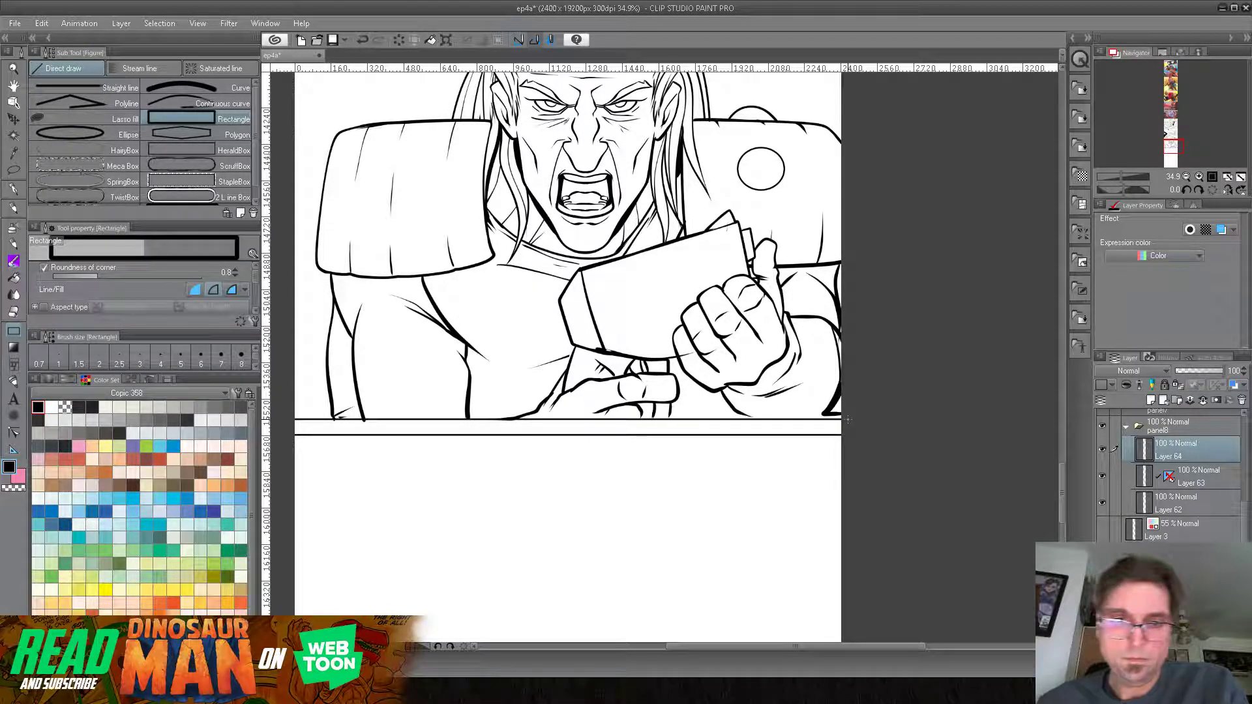
pyautogui.press('p')
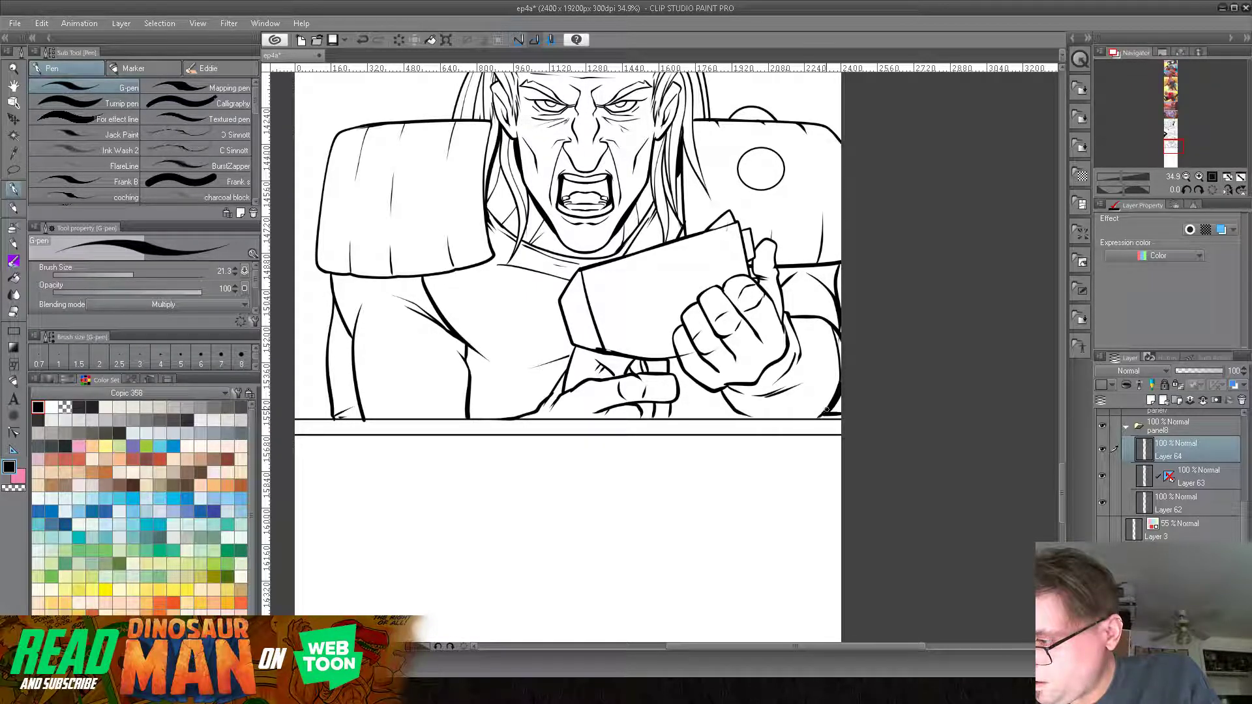
pyautogui.moveTo(820, 417); pyautogui.dragTo(850, 415)
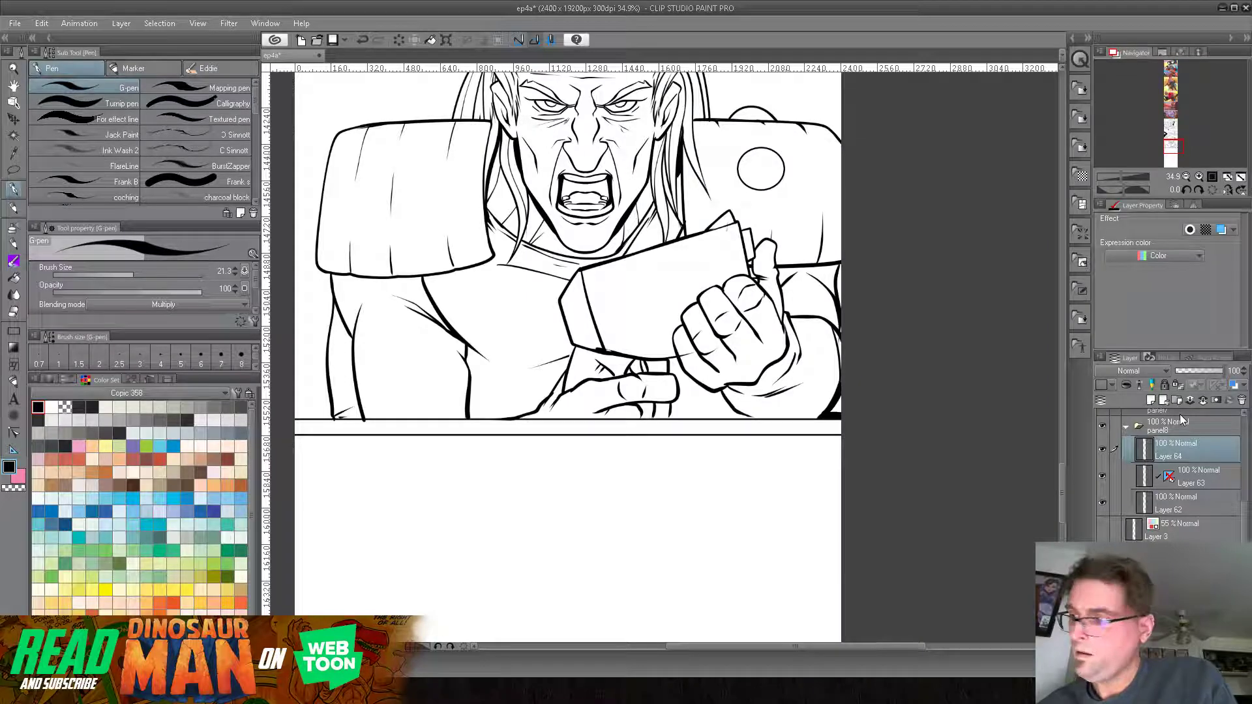
# Step: Erase the overlapping line along the gun's underside on Layer 63 and return to the G-pen
pyautogui.click(1154, 481)
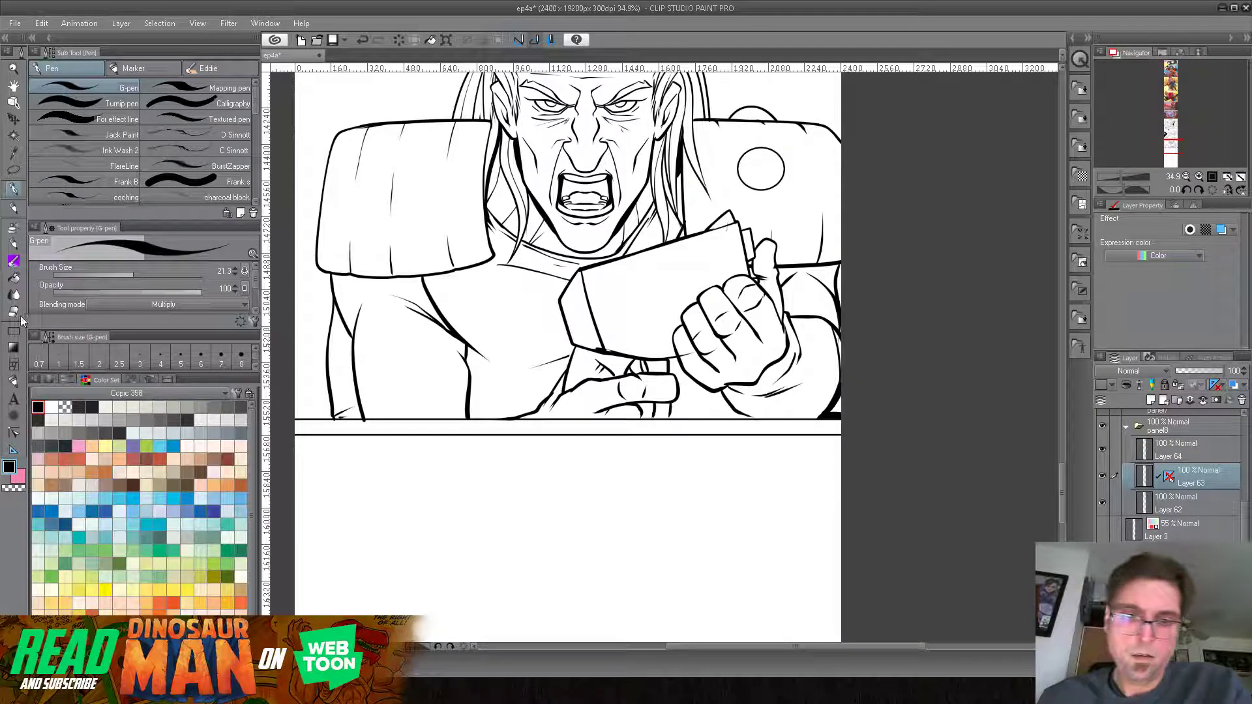
pyautogui.press('e')
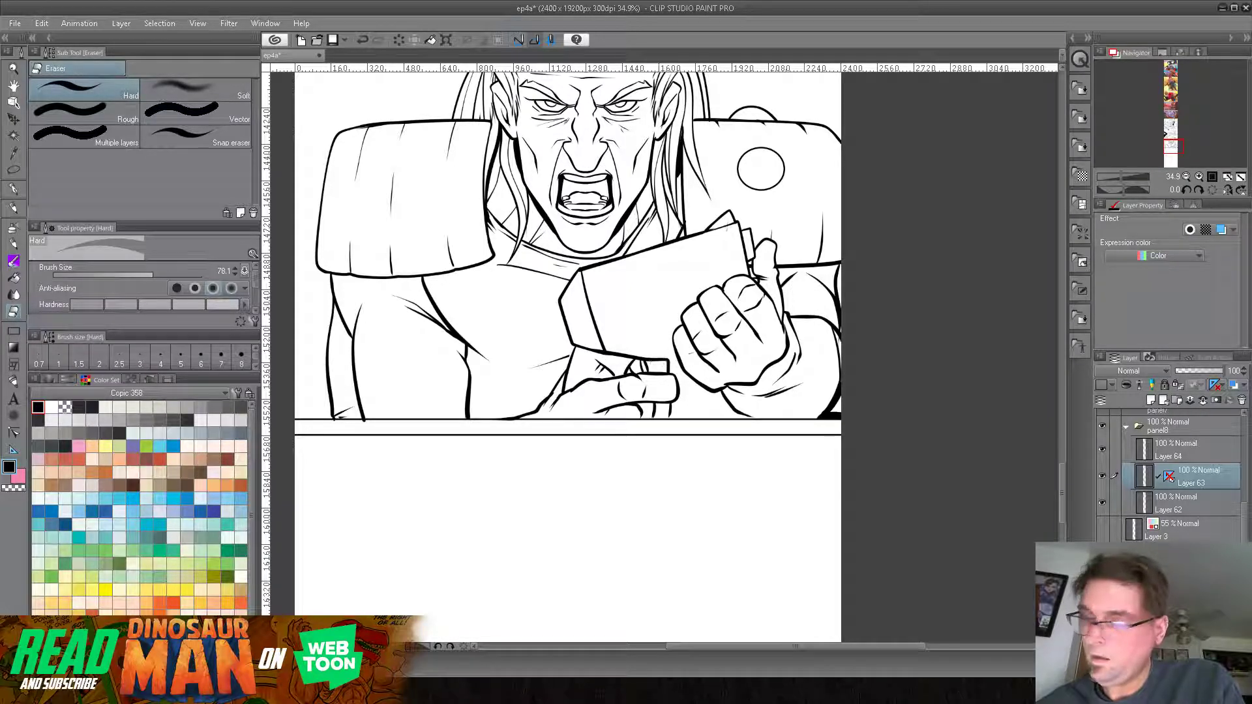
pyautogui.click(13, 189)
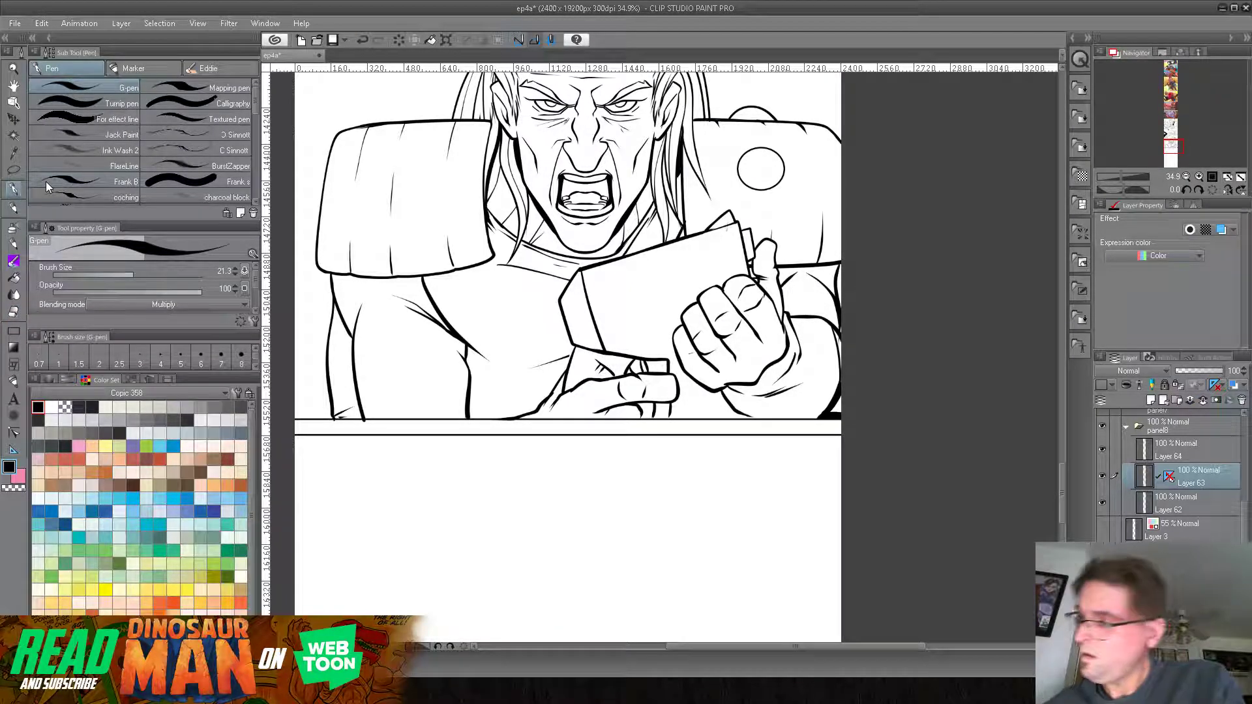
# Step: Ink two thin parallel lines along the gun's side on Layer 64, and extend the torso's side contour beside the arm on Layer 63
pyautogui.click(1173, 450)
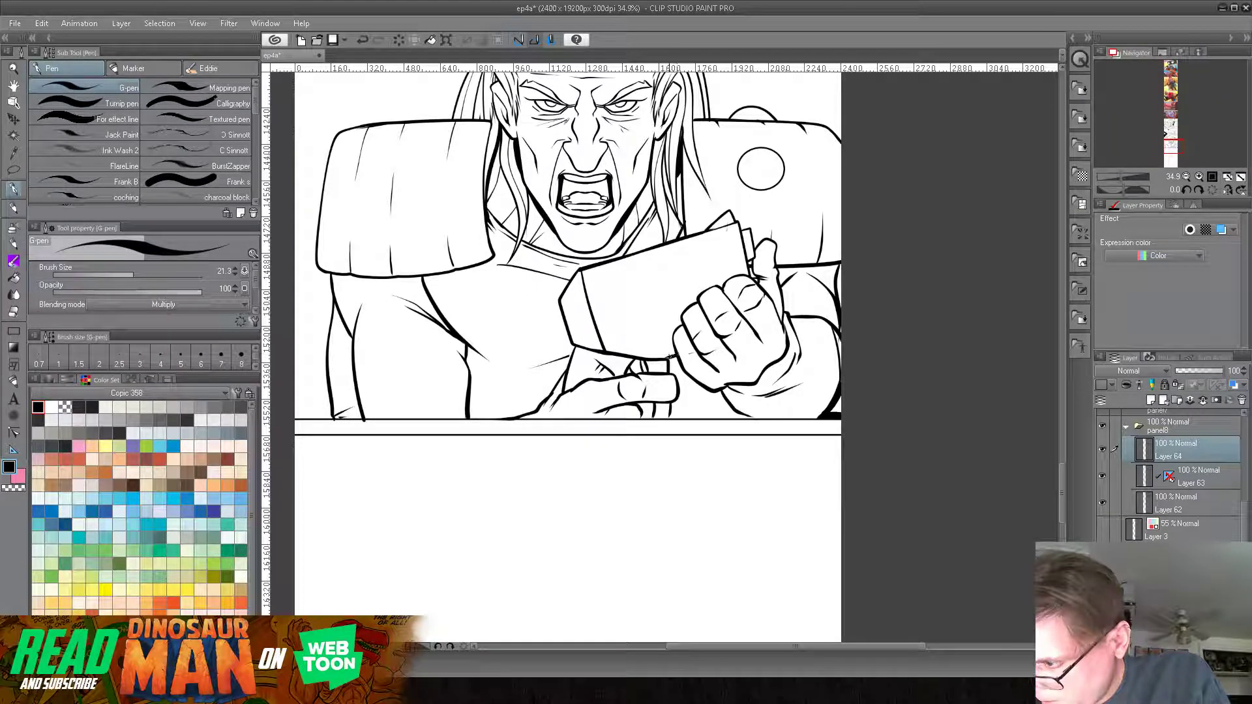
pyautogui.moveTo(685, 285); pyautogui.dragTo(756, 262)
pyautogui.moveTo(592, 318); pyautogui.dragTo(758, 263)
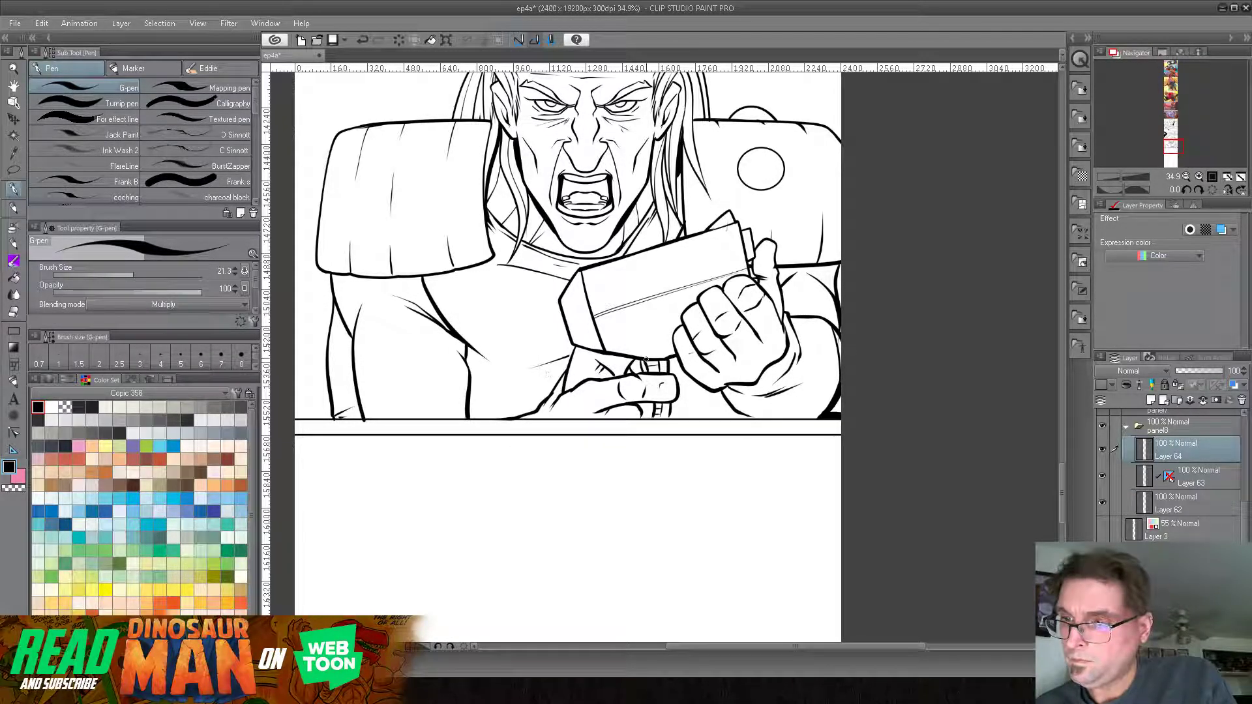
pyautogui.click(1182, 468)
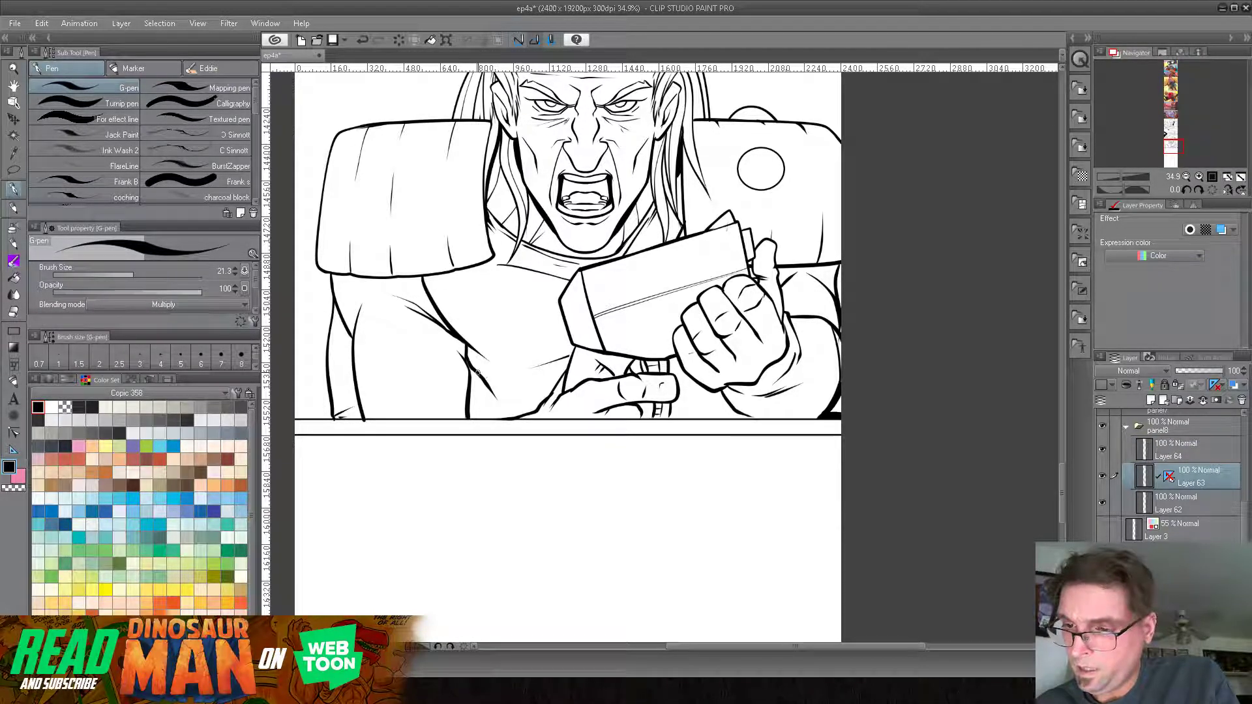
pyautogui.moveTo(475, 391); pyautogui.dragTo(491, 417)
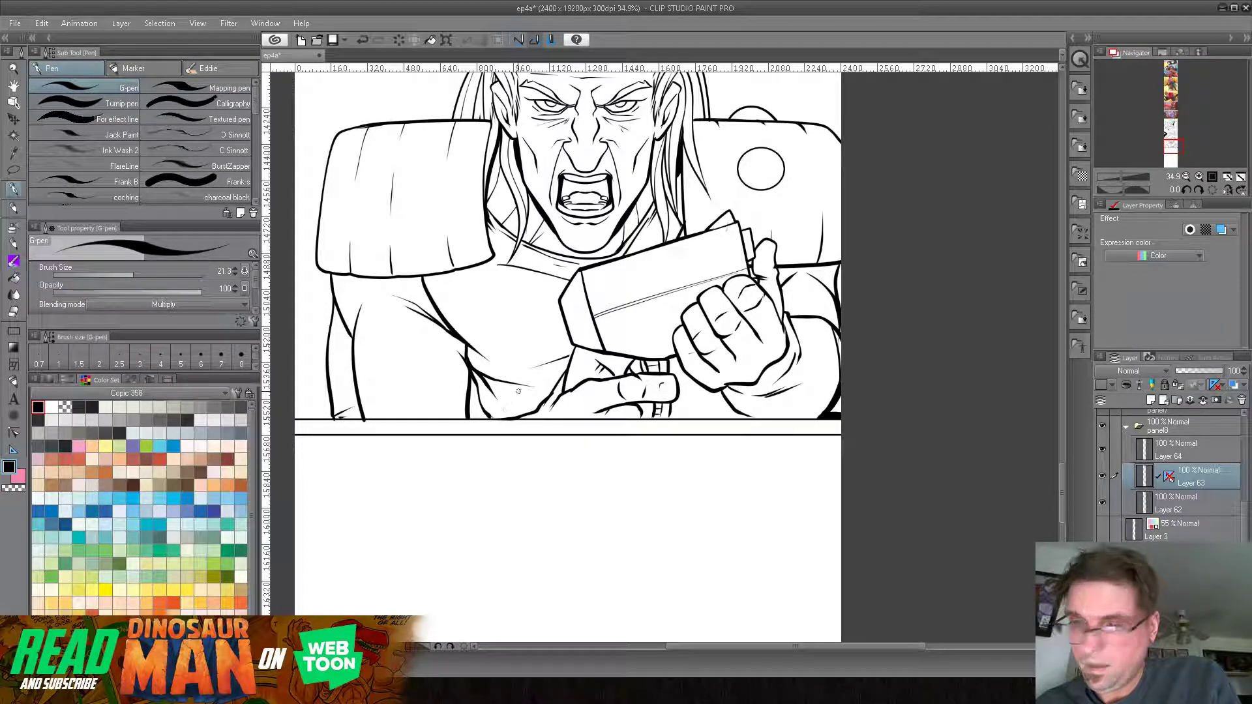
# Step: Try to fill the shadow area beside the torso with black on Layer 63 using the Fill tool
pyautogui.press('g')
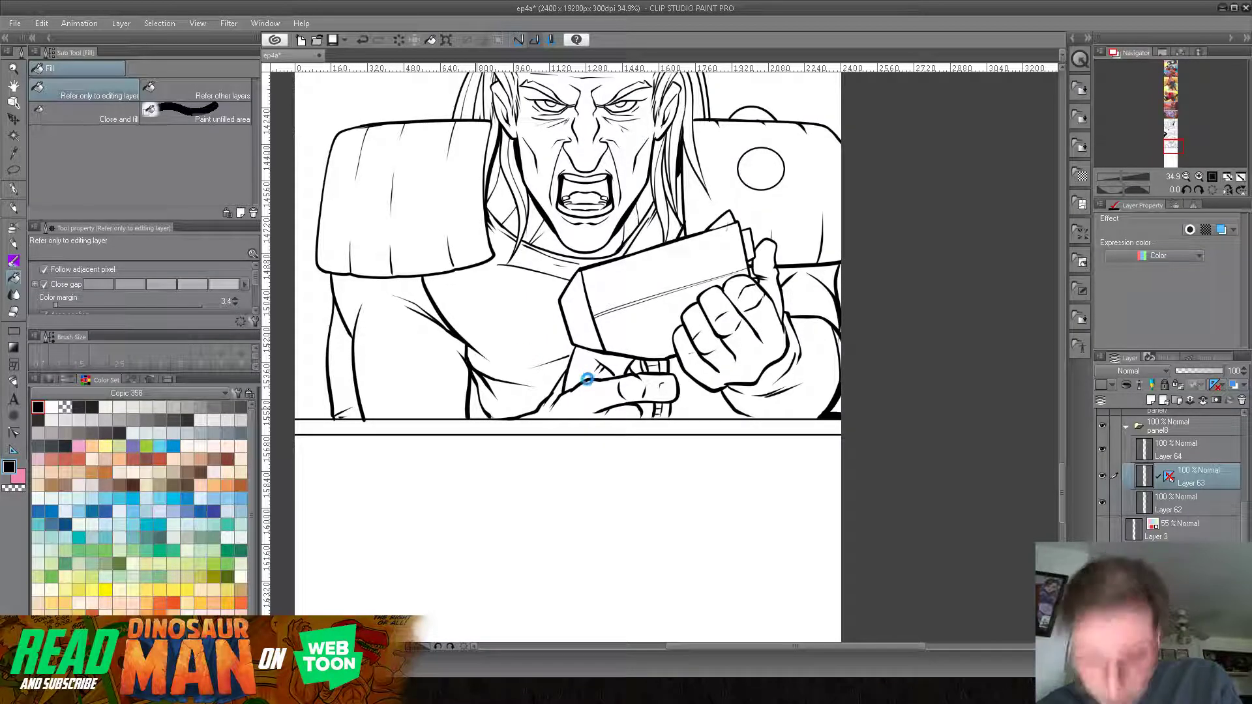
pyautogui.click(585, 378)
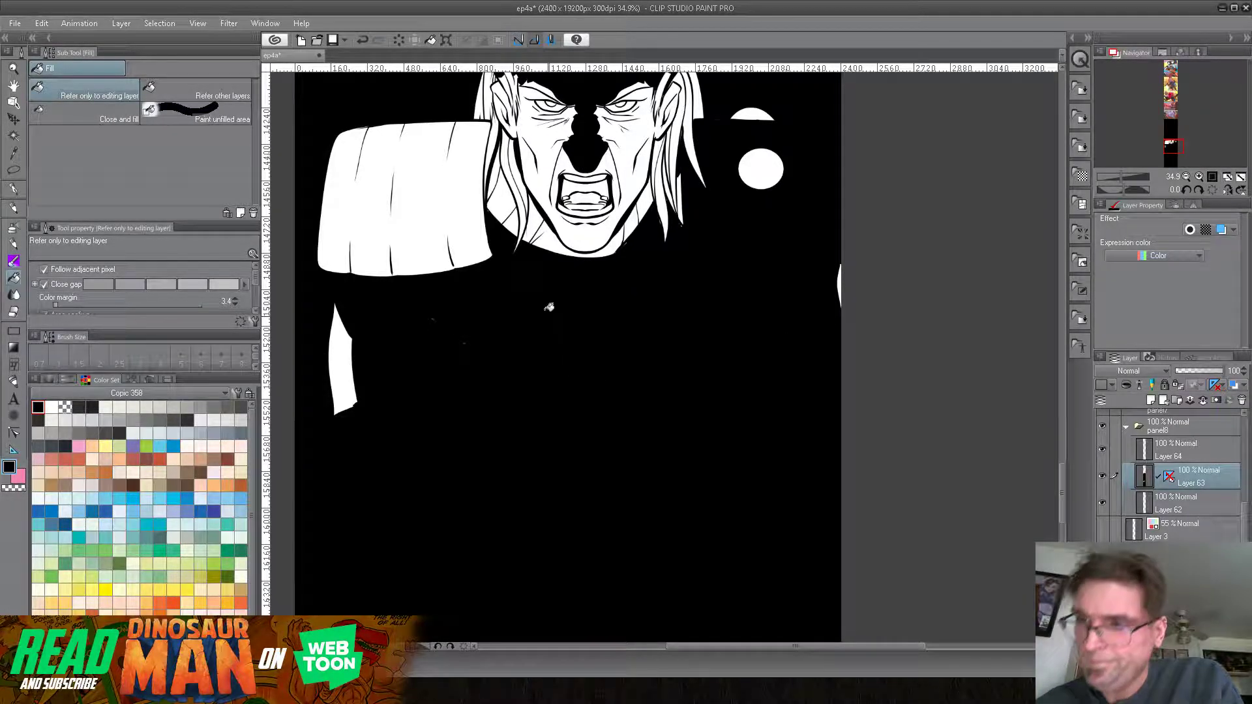
pyautogui.click(363, 39)
# Step: Ink the narrow gap between the arm and torso solid black above the gutter with the G-pen on Layer 63
pyautogui.press('p')
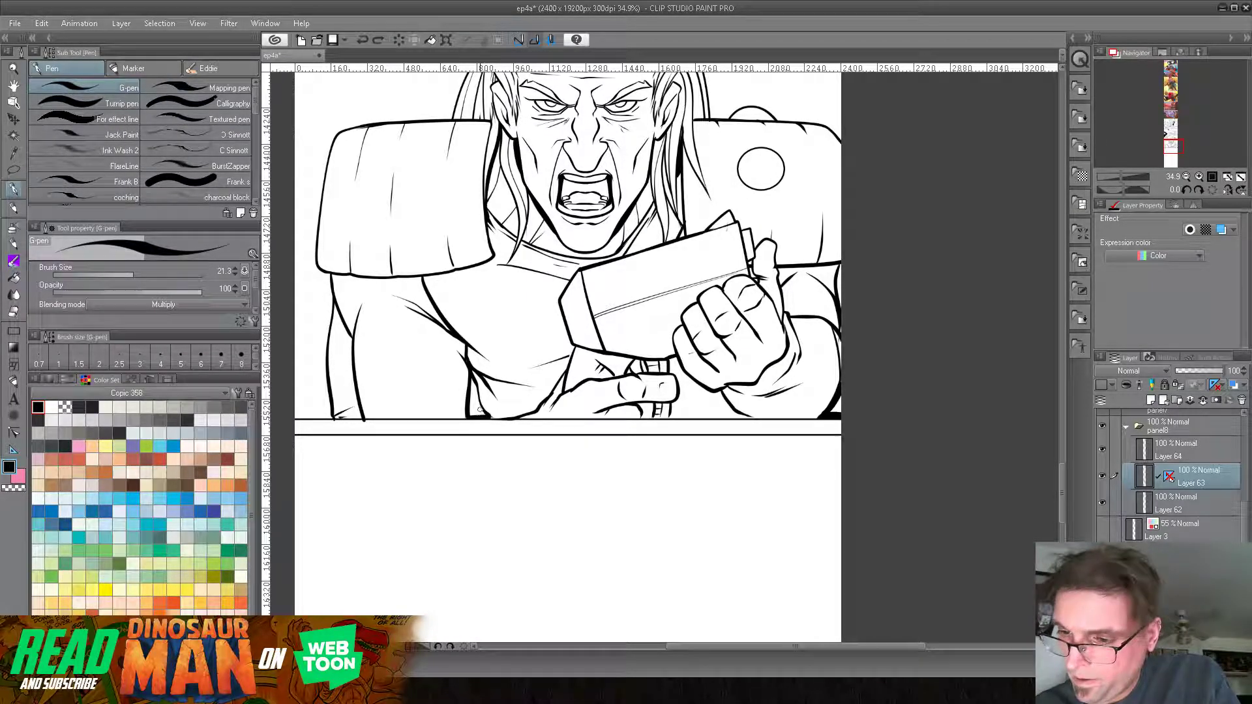
pyautogui.moveTo(474, 384); pyautogui.dragTo(486, 416)
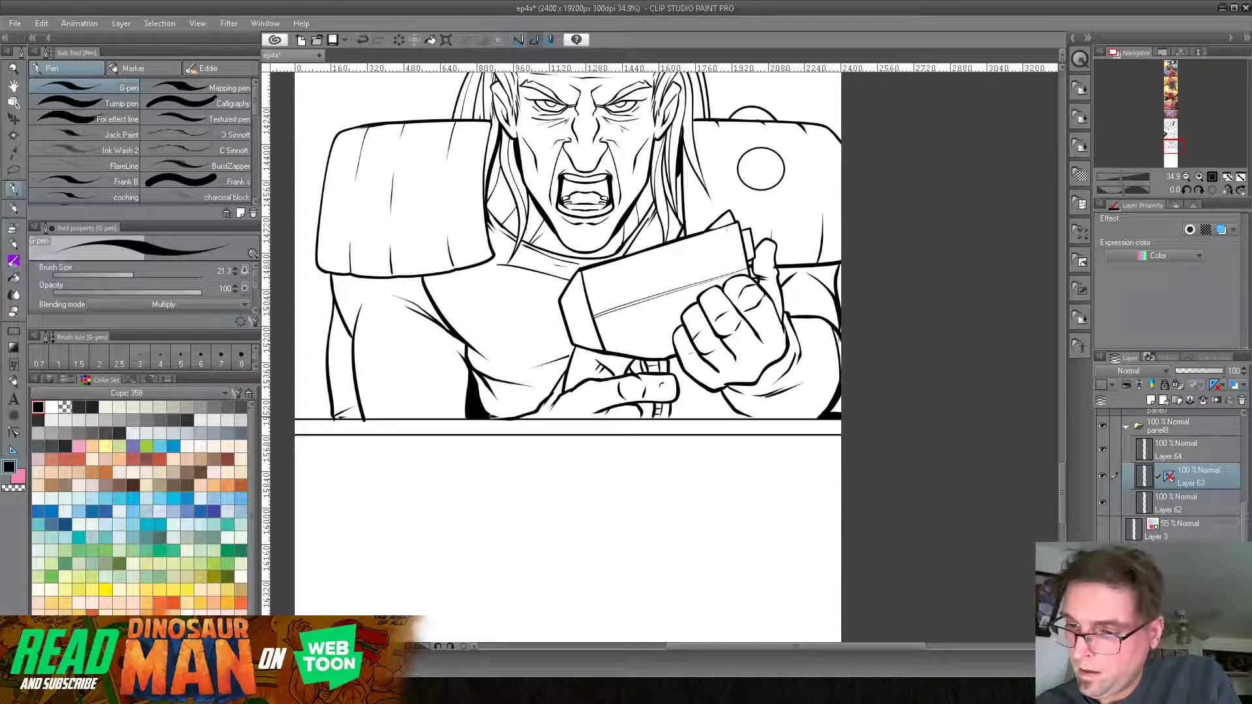
pyautogui.moveTo(860, 326); pyautogui.dragTo(888, 438)
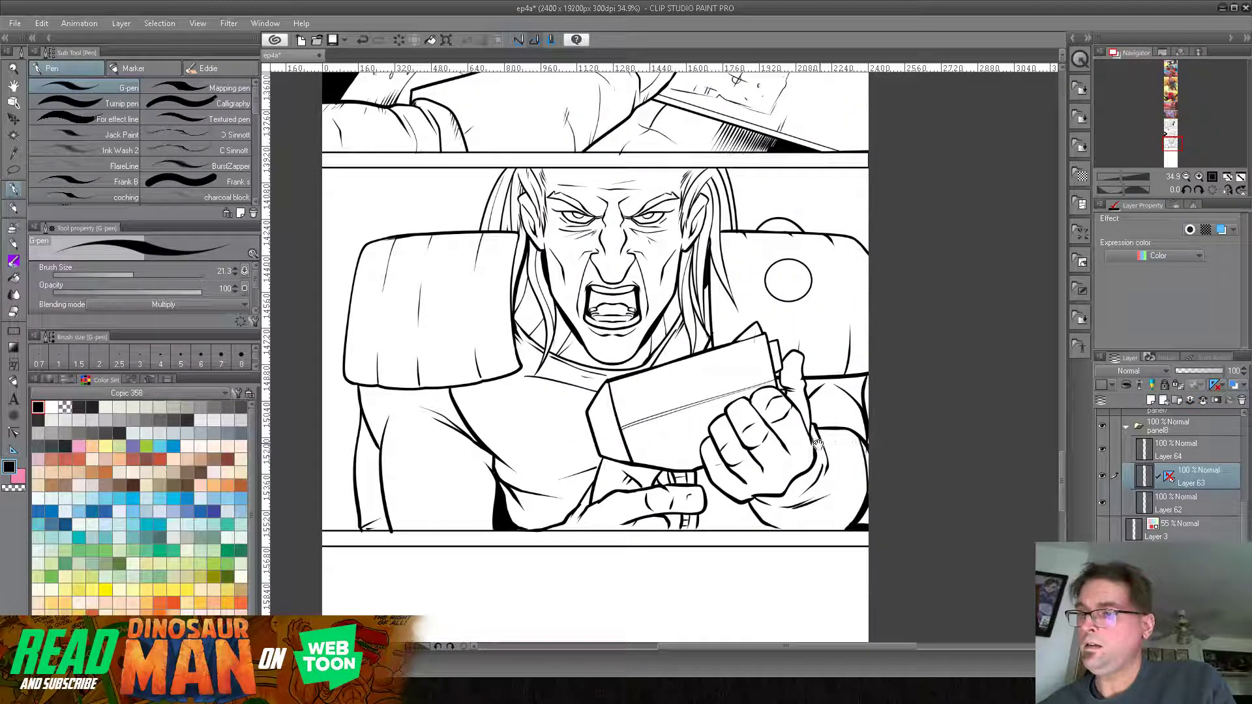
pyautogui.moveTo(779, 446); pyautogui.dragTo(747, 278)
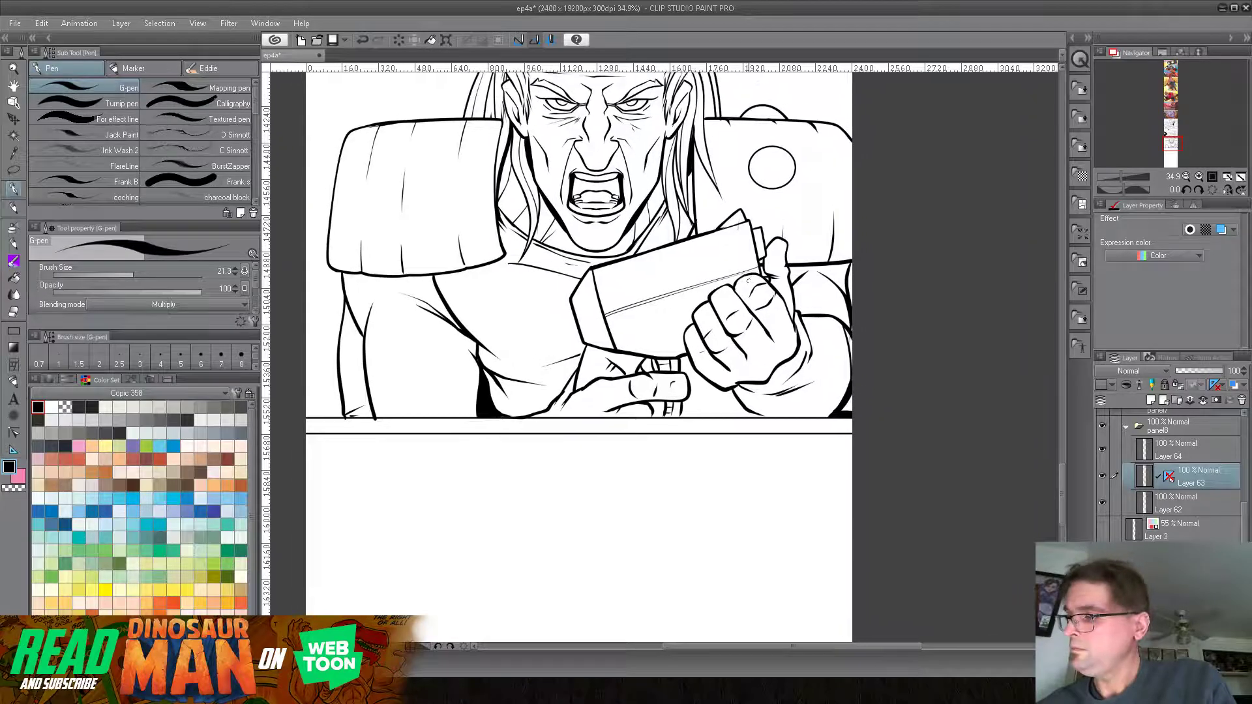
# Step: Merge Layer 64 into Layer 63 and add a new layer named "details" above it in the panel8 folder
pyautogui.click(1200, 452)
pyautogui.click(1203, 400)
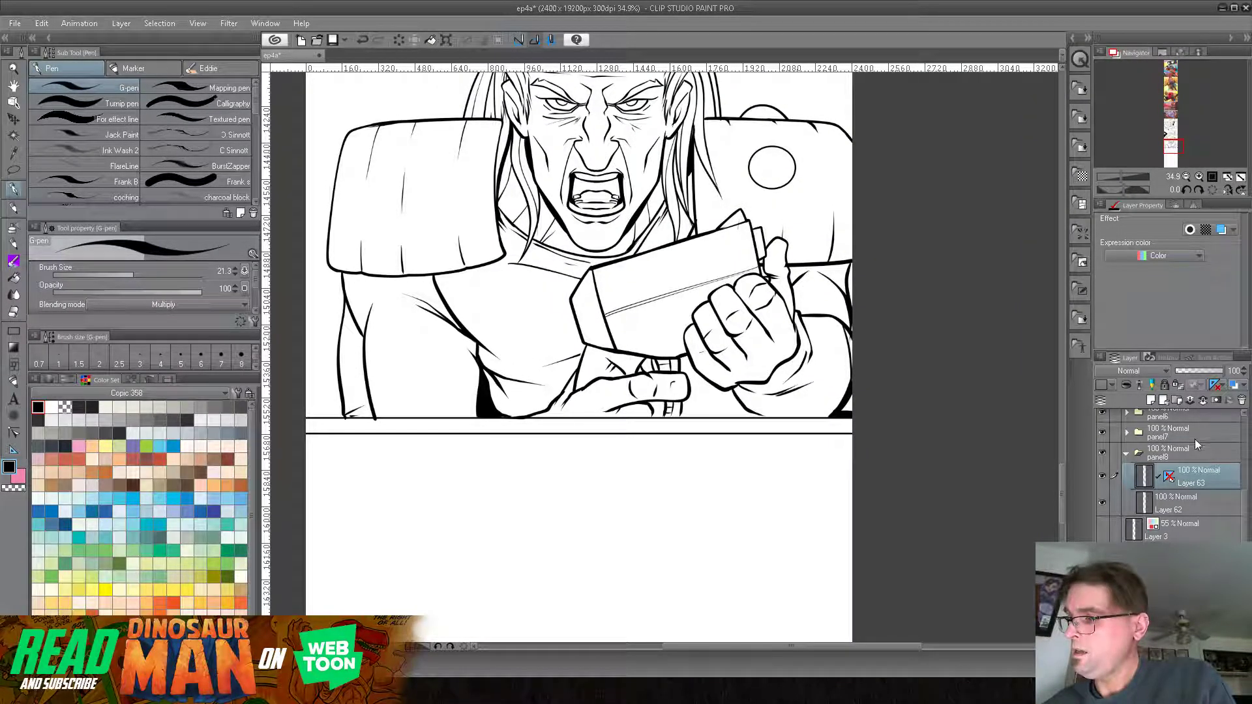
pyautogui.click(1150, 401)
pyautogui.doubleClick(1164, 483)
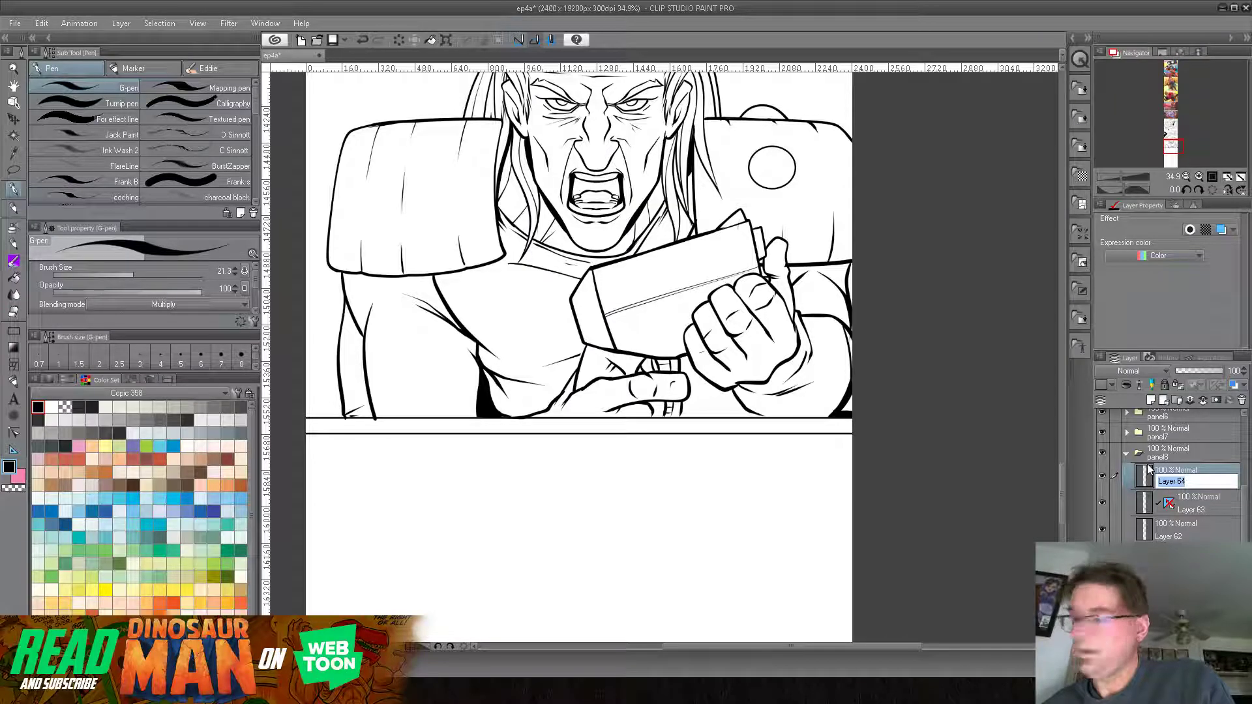
pyautogui.write('de')
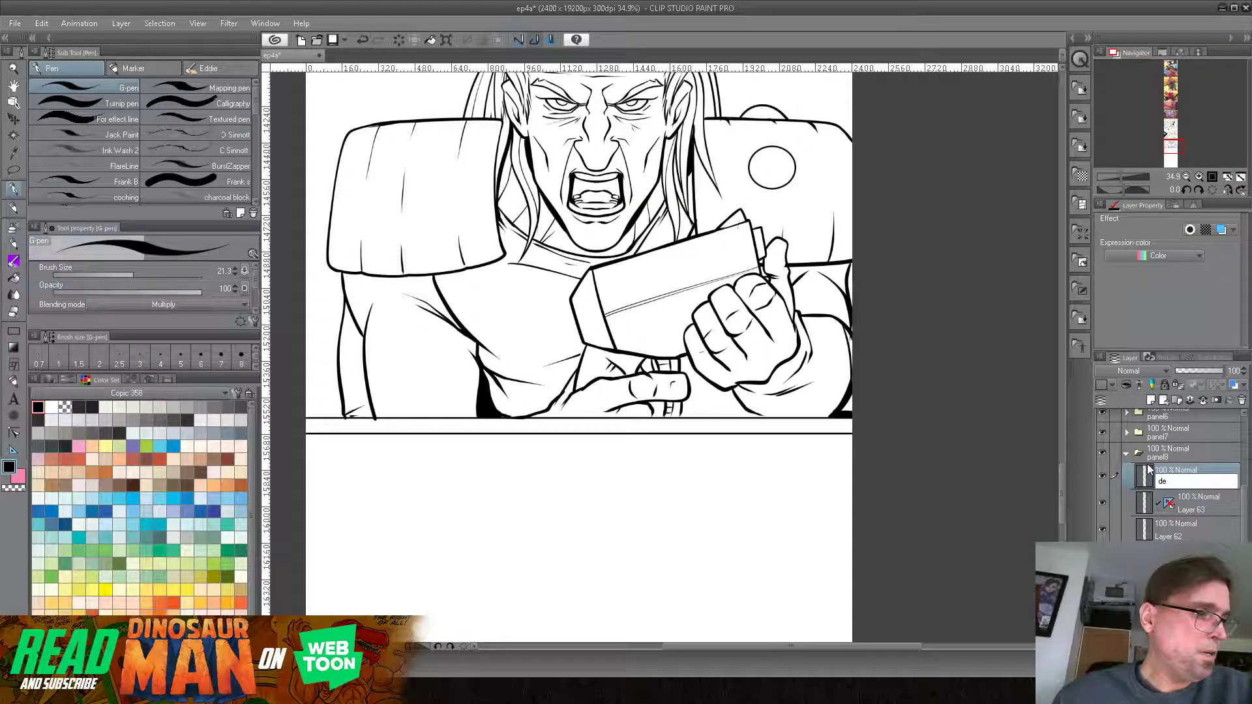
pyautogui.write('tail')
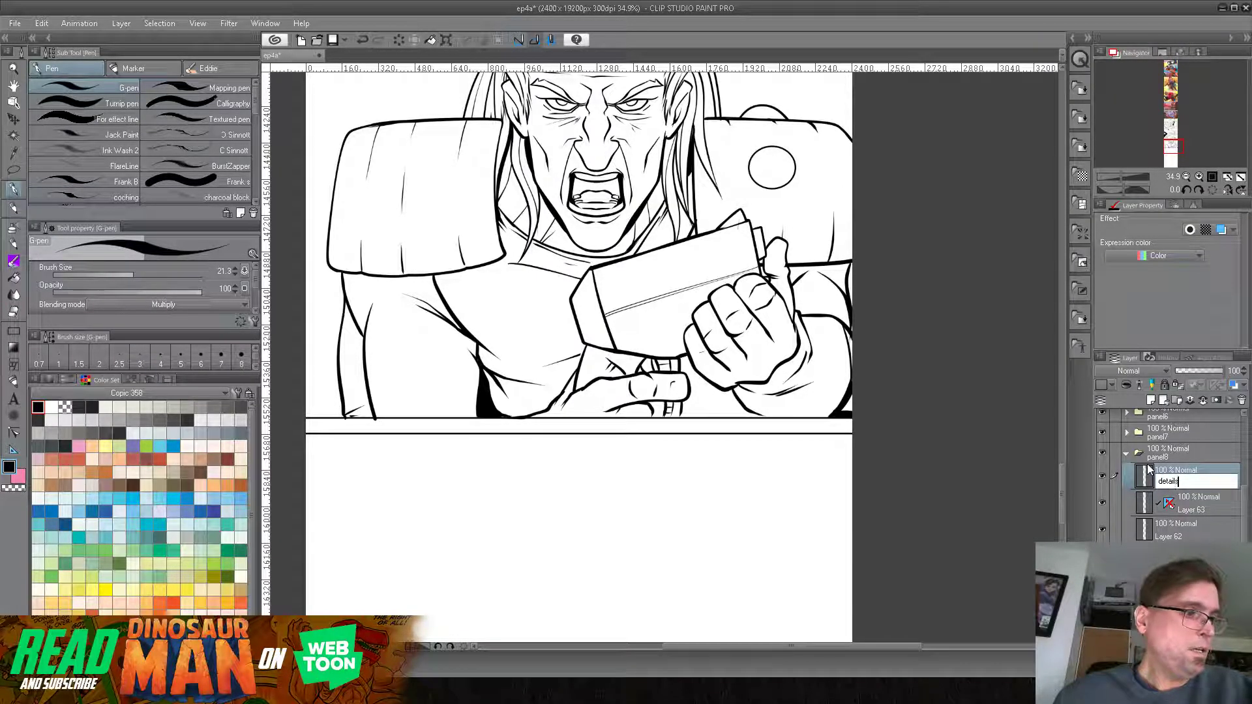
pyautogui.write('s')
pyautogui.press('Return')
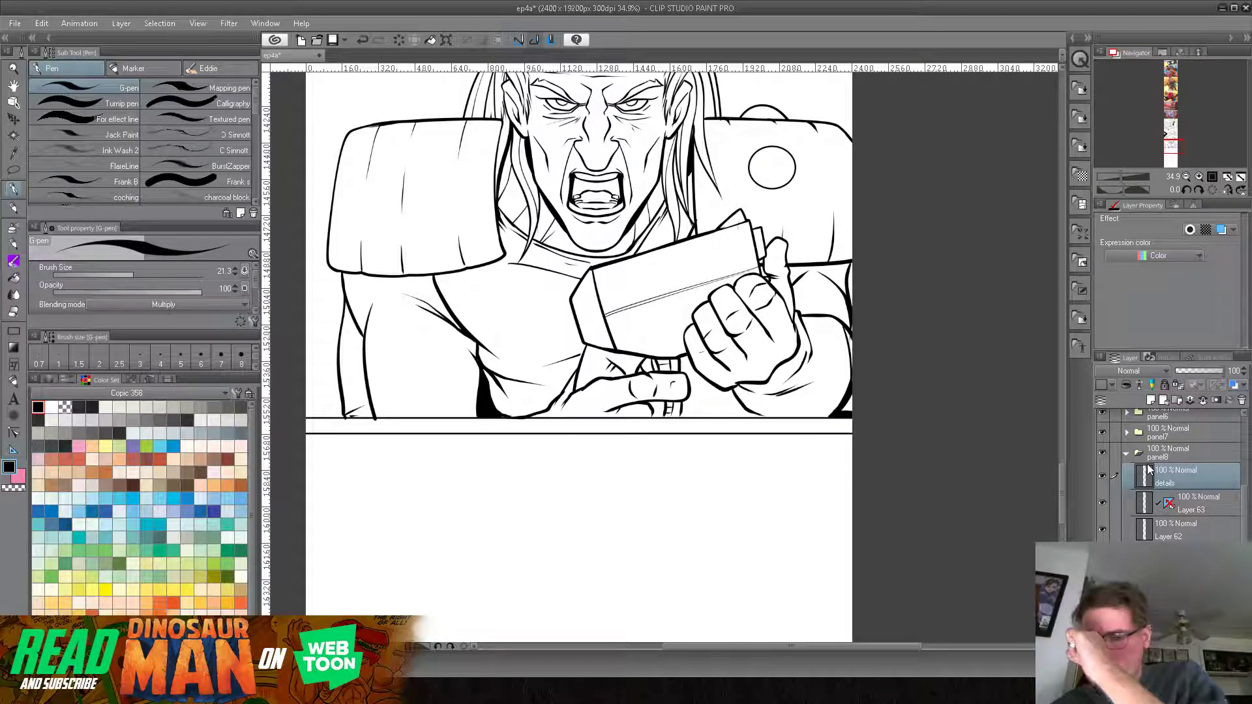
# Step: Set the G-pen size to 11.6 and add fine wrinkle and texture lines to the face and hair on the details layer
pyautogui.click(128, 275)
pyautogui.moveTo(128, 275); pyautogui.dragTo(123, 276)
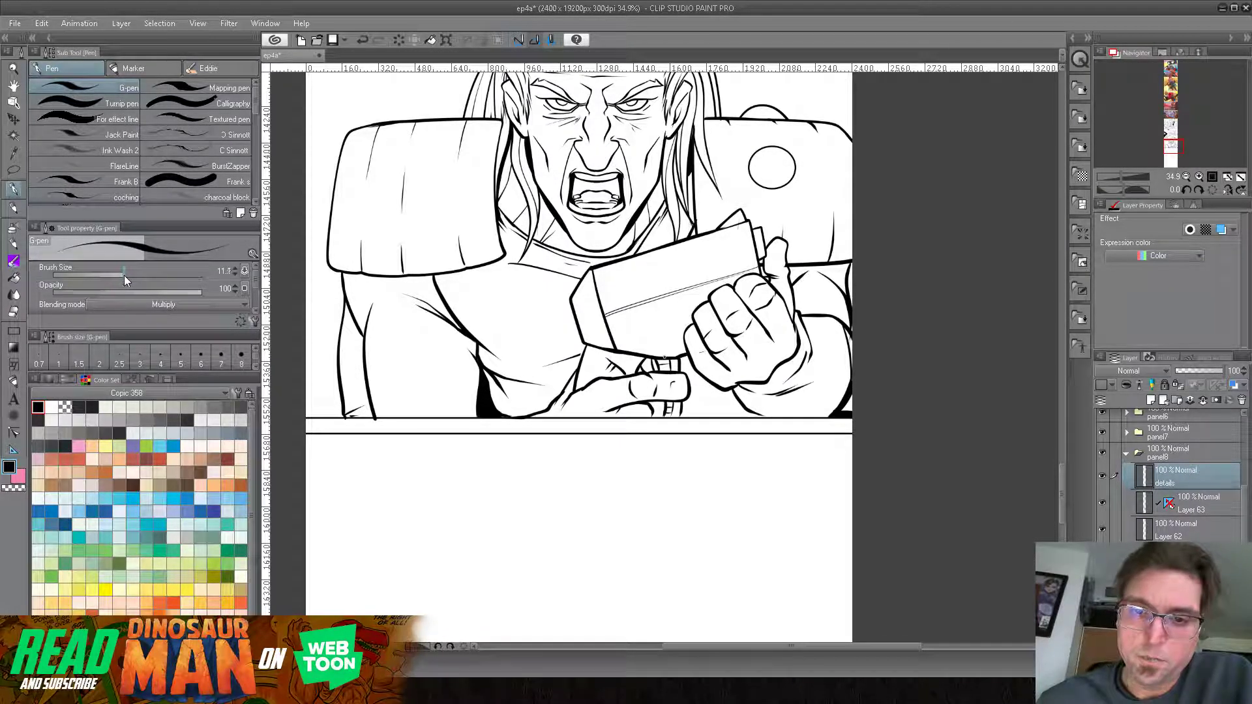
pyautogui.moveTo(646, 150); pyautogui.dragTo(631, 193)
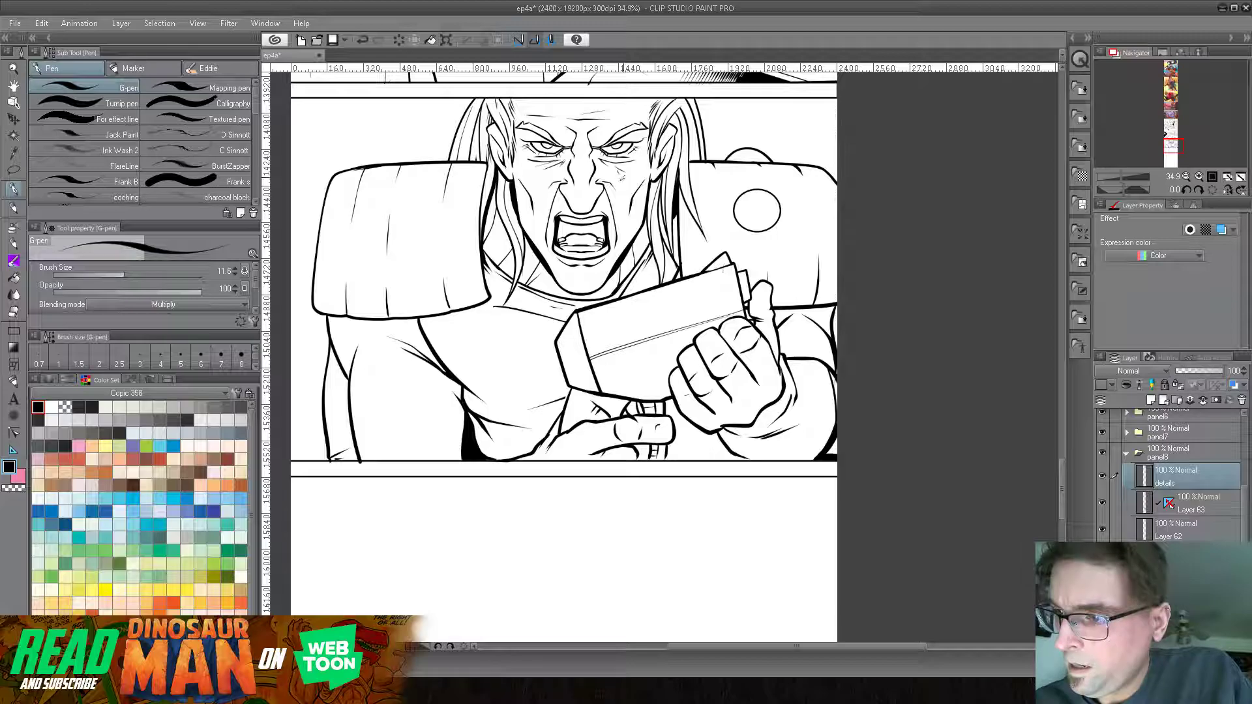
pyautogui.click(624, 203)
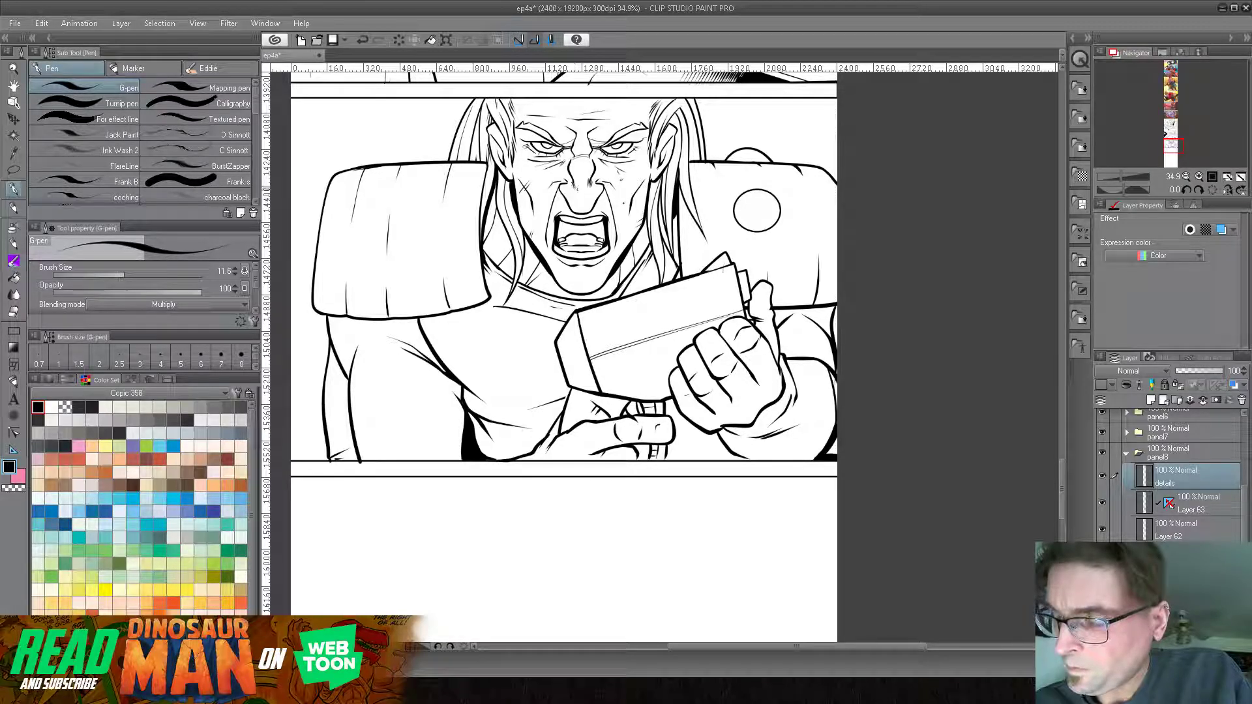
pyautogui.moveTo(606, 256); pyautogui.dragTo(611, 272)
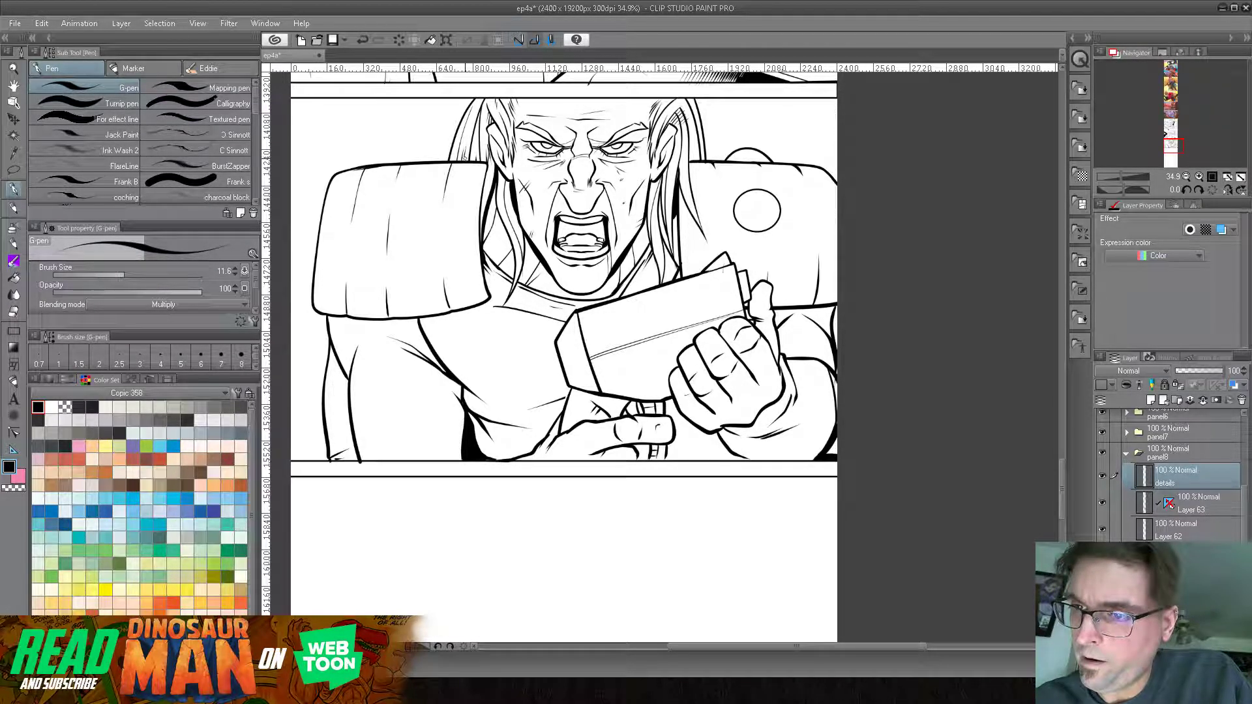
# Step: Add thin seam and crease lines to the plain shoulder pad and shade the fold between the upper arm and chest beneath it
pyautogui.moveTo(483, 282)
pyautogui.mouseDown()
pyautogui.moveTo(338, 295)
pyautogui.moveTo(385, 298)
pyautogui.mouseUp()
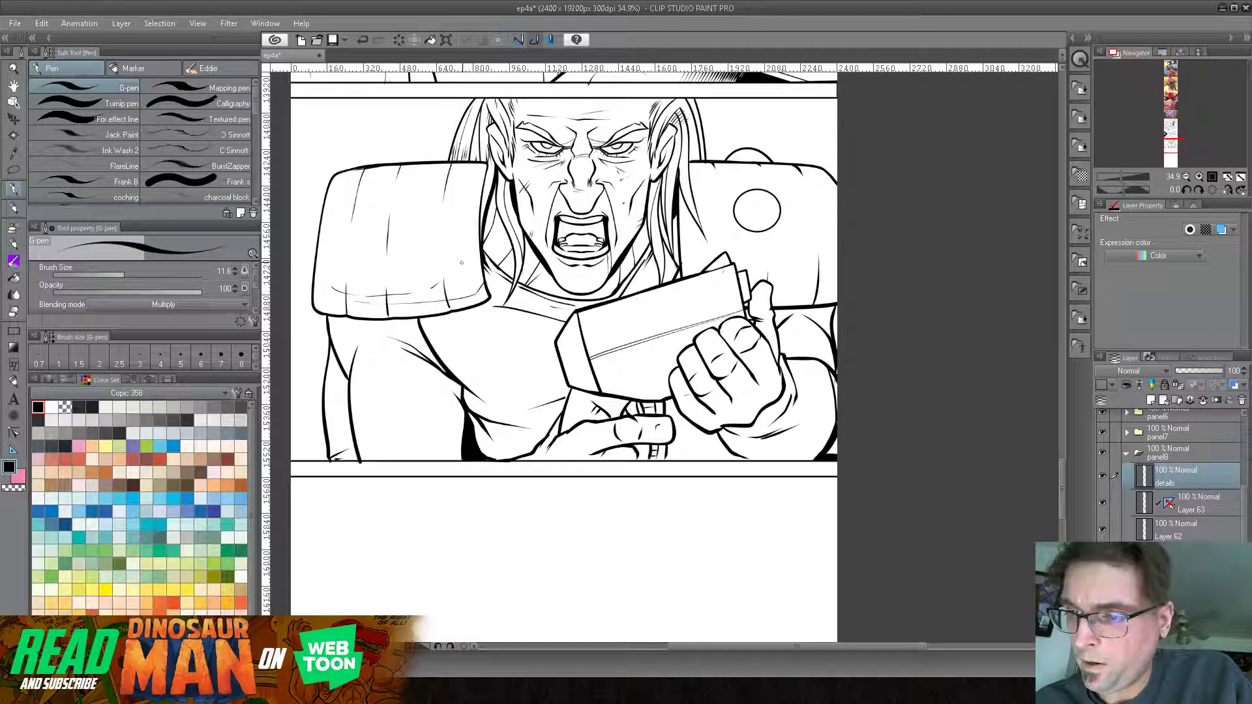
pyautogui.moveTo(456, 192); pyautogui.dragTo(422, 234)
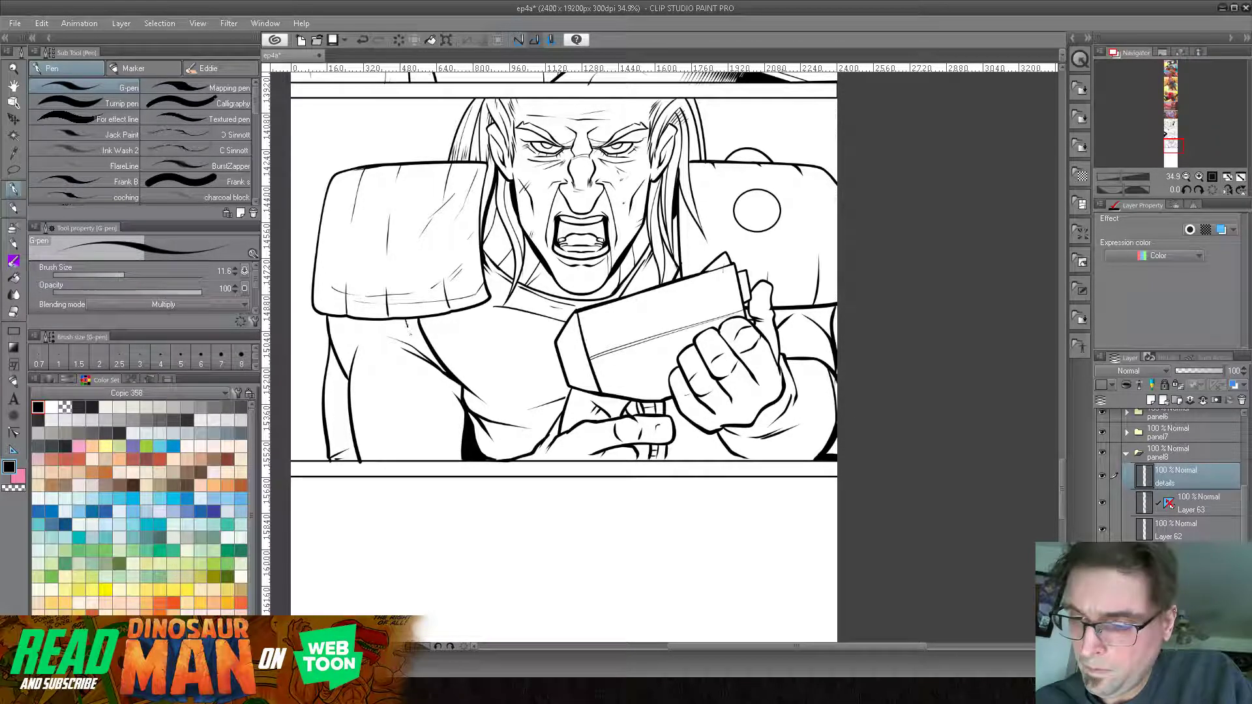
pyautogui.moveTo(419, 346); pyautogui.dragTo(451, 376)
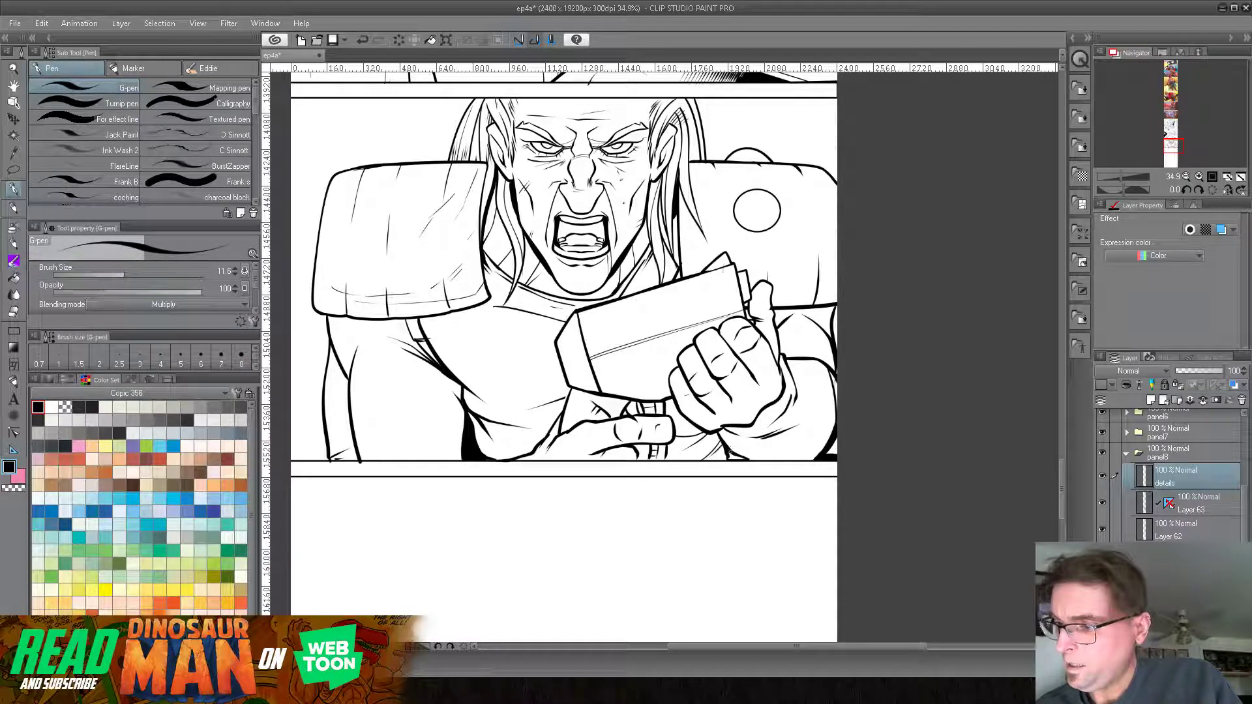
# Step: Blacken the shadow below the gripping hand's forearm, and hatch the forearm, wrist and side of that hand
pyautogui.moveTo(729, 456)
pyautogui.mouseDown()
pyautogui.moveTo(744, 458)
pyautogui.moveTo(731, 455)
pyautogui.mouseUp()
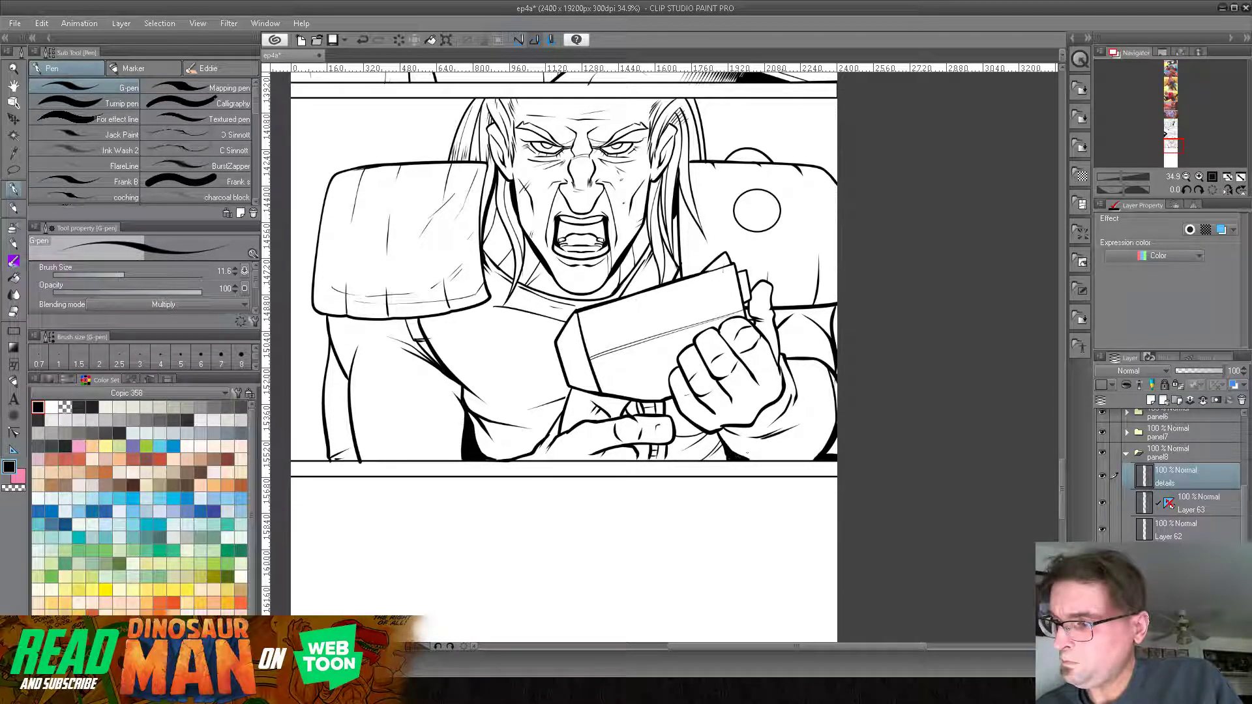
pyautogui.moveTo(725, 424)
pyautogui.mouseDown()
pyautogui.moveTo(743, 450)
pyautogui.moveTo(766, 439)
pyautogui.mouseUp()
pyautogui.moveTo(747, 442); pyautogui.dragTo(755, 453)
pyautogui.moveTo(762, 410); pyautogui.dragTo(770, 436)
pyautogui.moveTo(766, 404); pyautogui.dragTo(779, 430)
pyautogui.moveTo(777, 397); pyautogui.dragTo(798, 433)
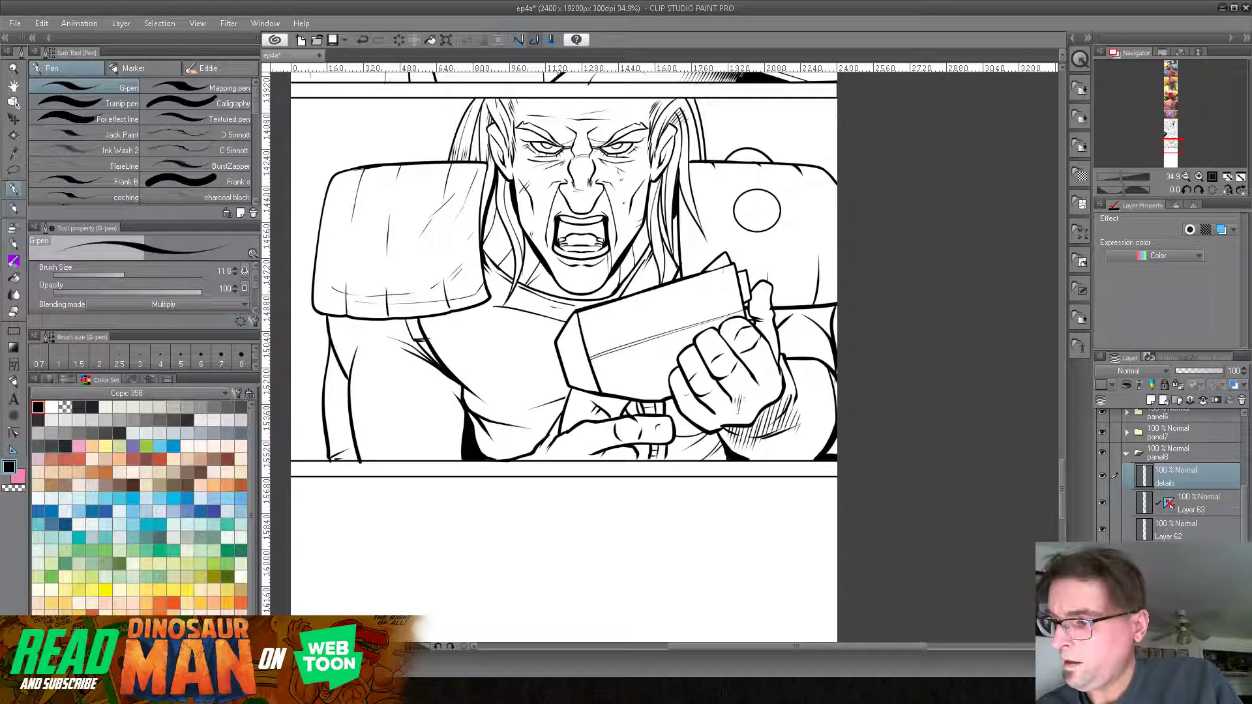
pyautogui.moveTo(764, 374); pyautogui.dragTo(759, 390)
pyautogui.moveTo(767, 380); pyautogui.dragTo(761, 392)
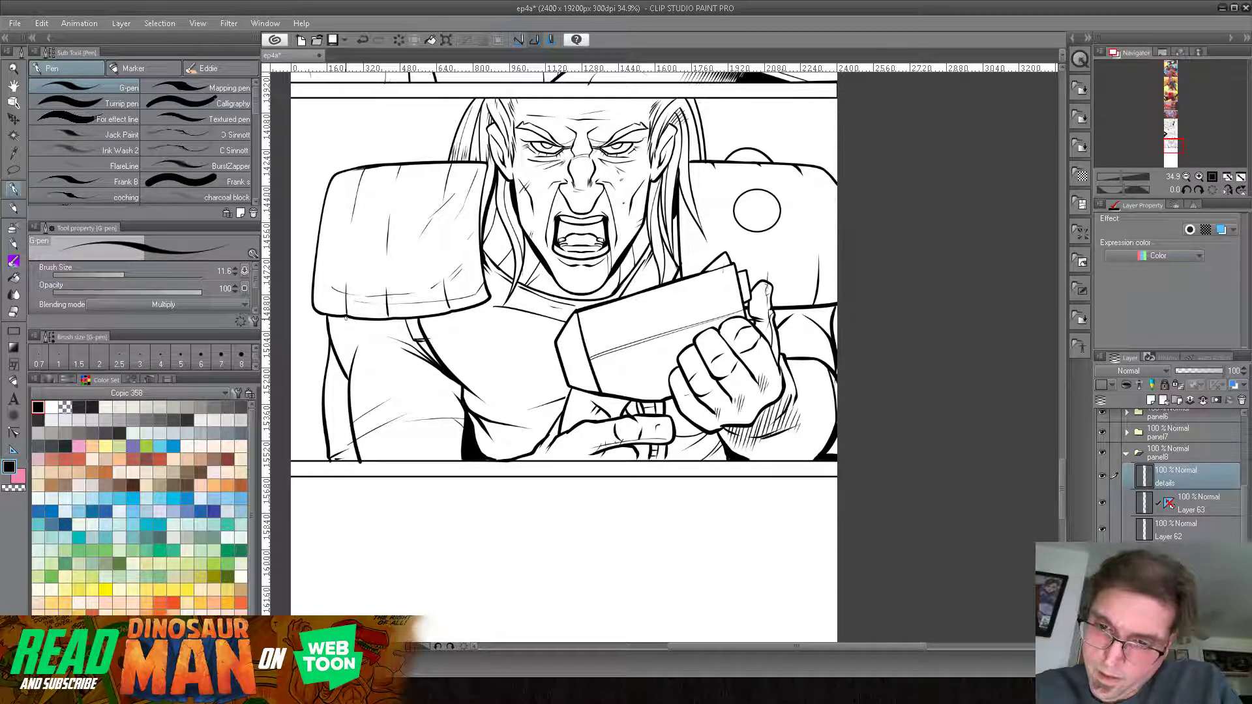
# Step: Hatch the upper arm beneath the plain shoulder pad, and add scratches, ticks and shading to the other pad's round emblem
pyautogui.moveTo(358, 318); pyautogui.dragTo(419, 355)
pyautogui.moveTo(401, 319)
pyautogui.mouseDown()
pyautogui.moveTo(421, 351)
pyautogui.moveTo(416, 339)
pyautogui.mouseUp()
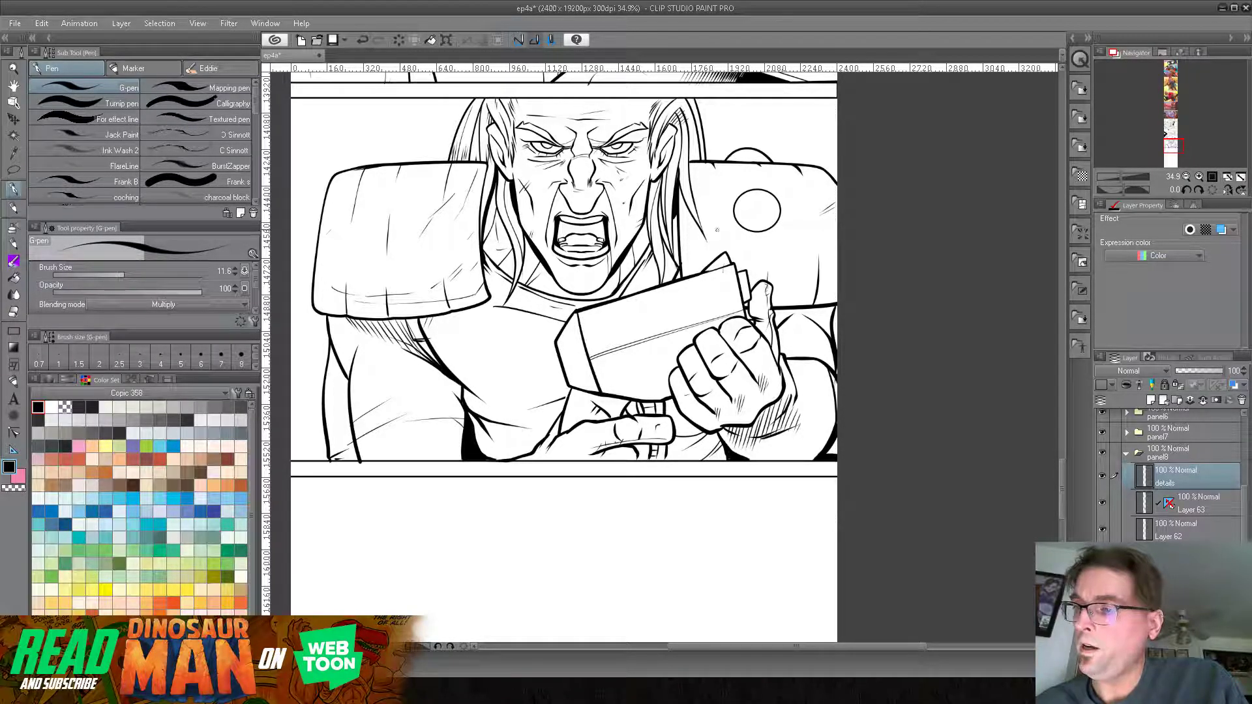
pyautogui.moveTo(737, 220); pyautogui.dragTo(777, 199)
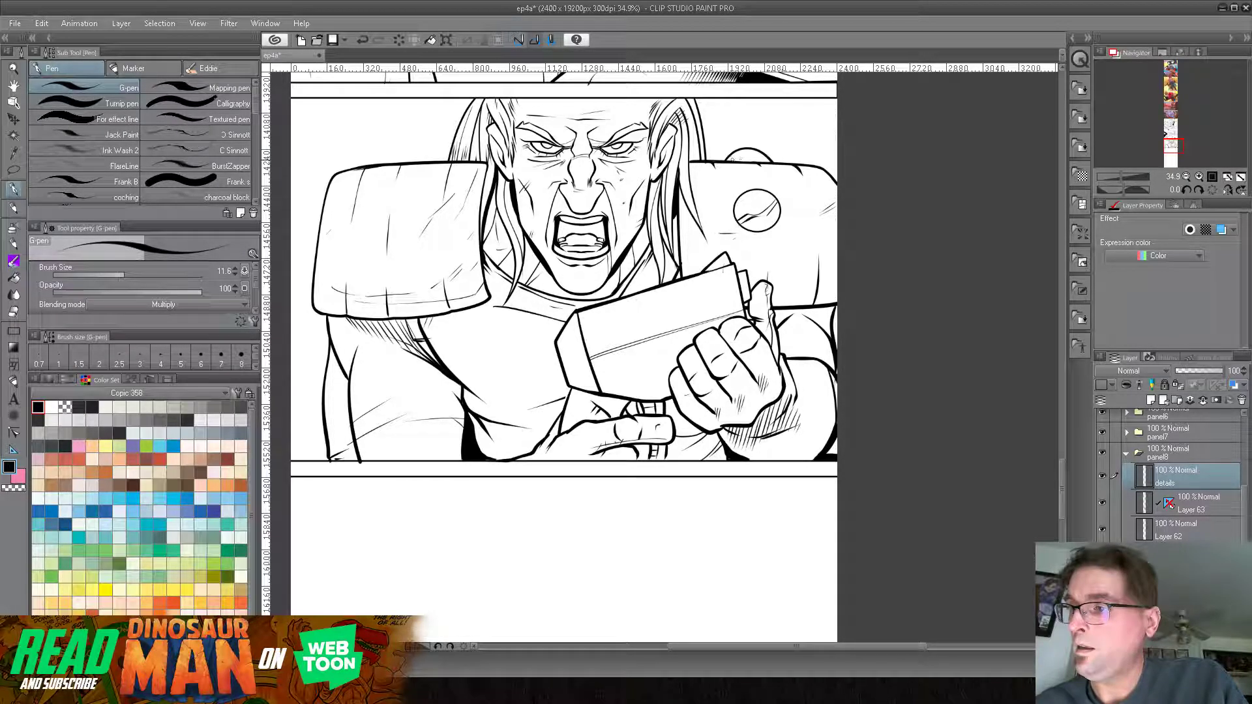
pyautogui.moveTo(728, 161); pyautogui.dragTo(745, 159)
pyautogui.moveTo(778, 199); pyautogui.dragTo(740, 227)
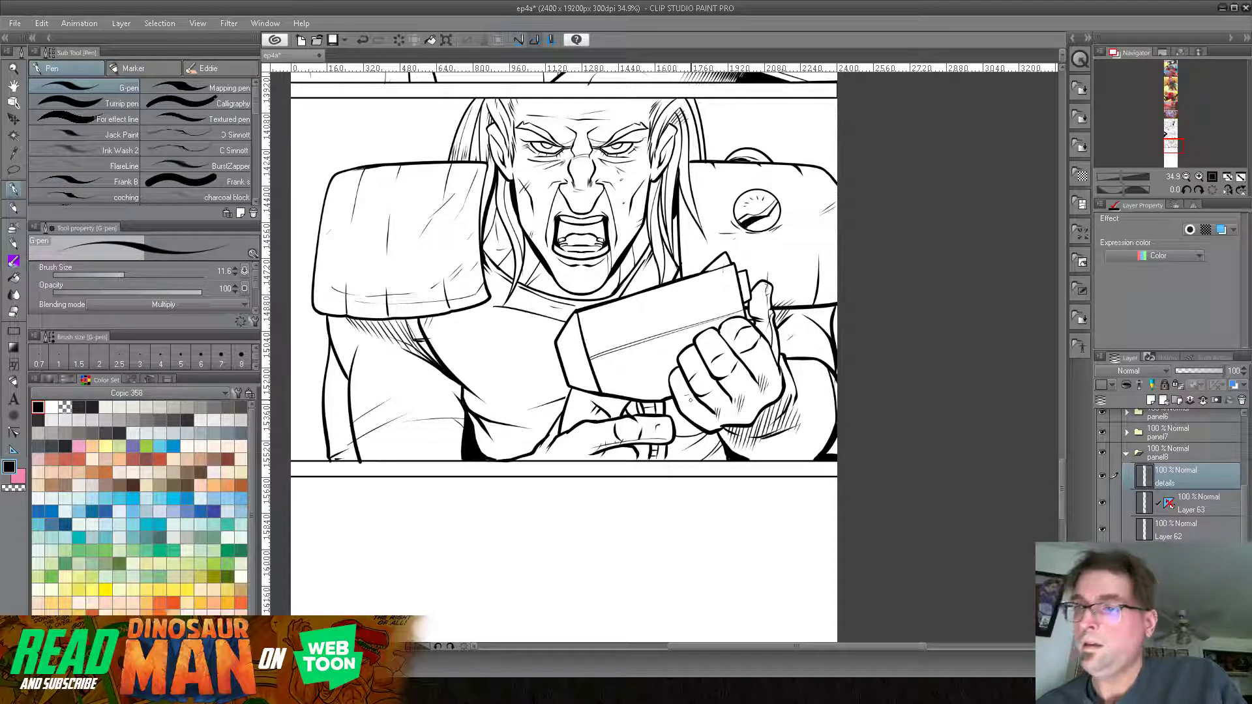
# Step: Erase the chin outline on Layer 63 with the Hard eraser and ink a goatee there with the G-pen at size 15.8
pyautogui.moveTo(676, 244); pyautogui.dragTo(653, 264)
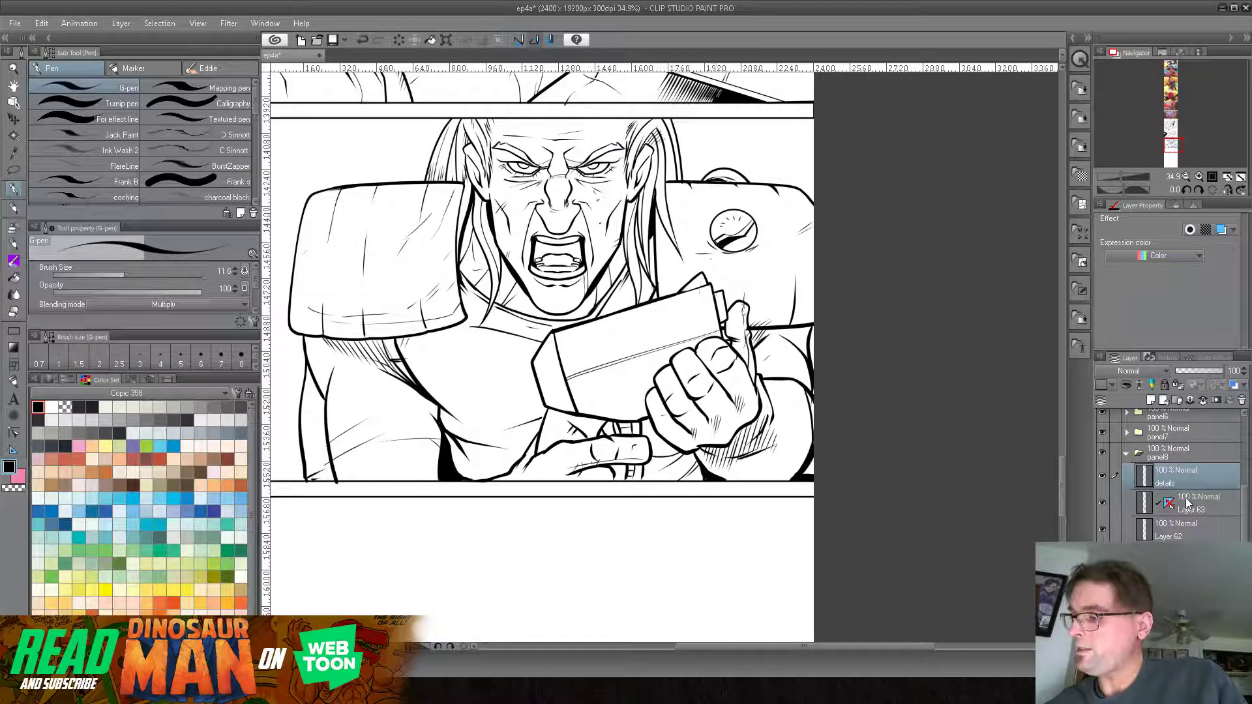
pyautogui.click(1193, 503)
pyautogui.press('e')
pyautogui.moveTo(552, 309); pyautogui.dragTo(566, 315)
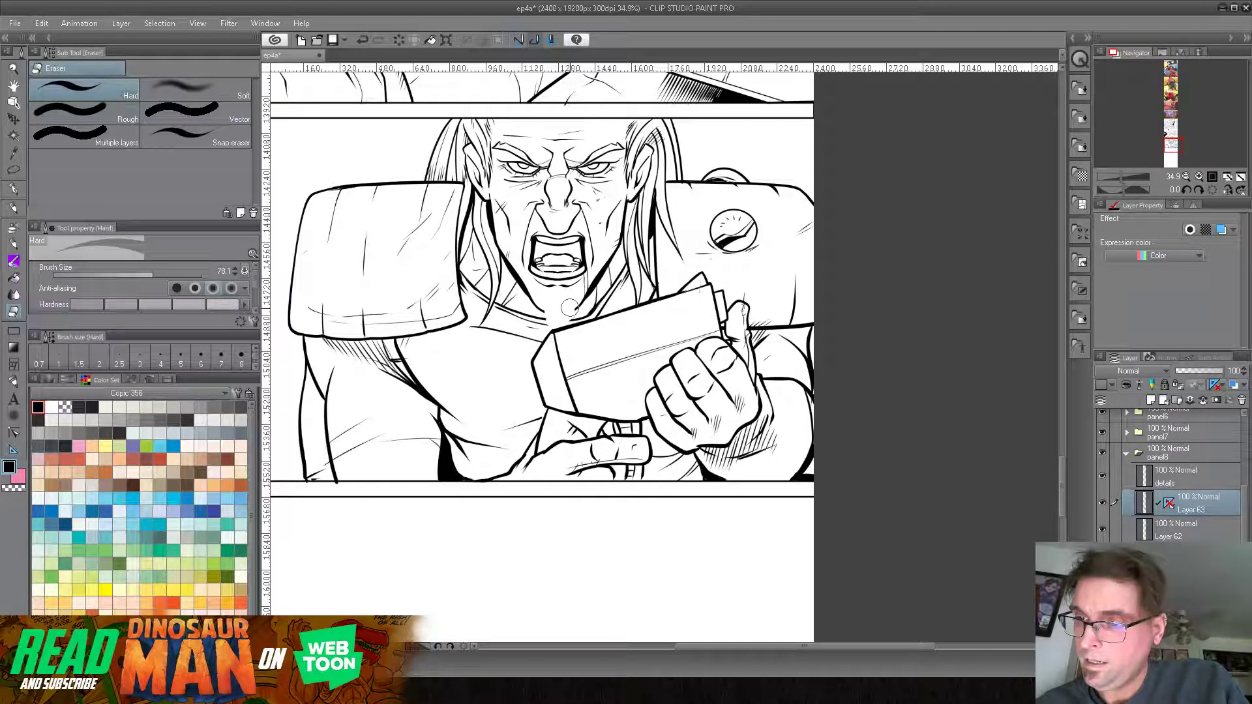
pyautogui.click(13, 189)
pyautogui.moveTo(127, 275); pyautogui.dragTo(136, 268)
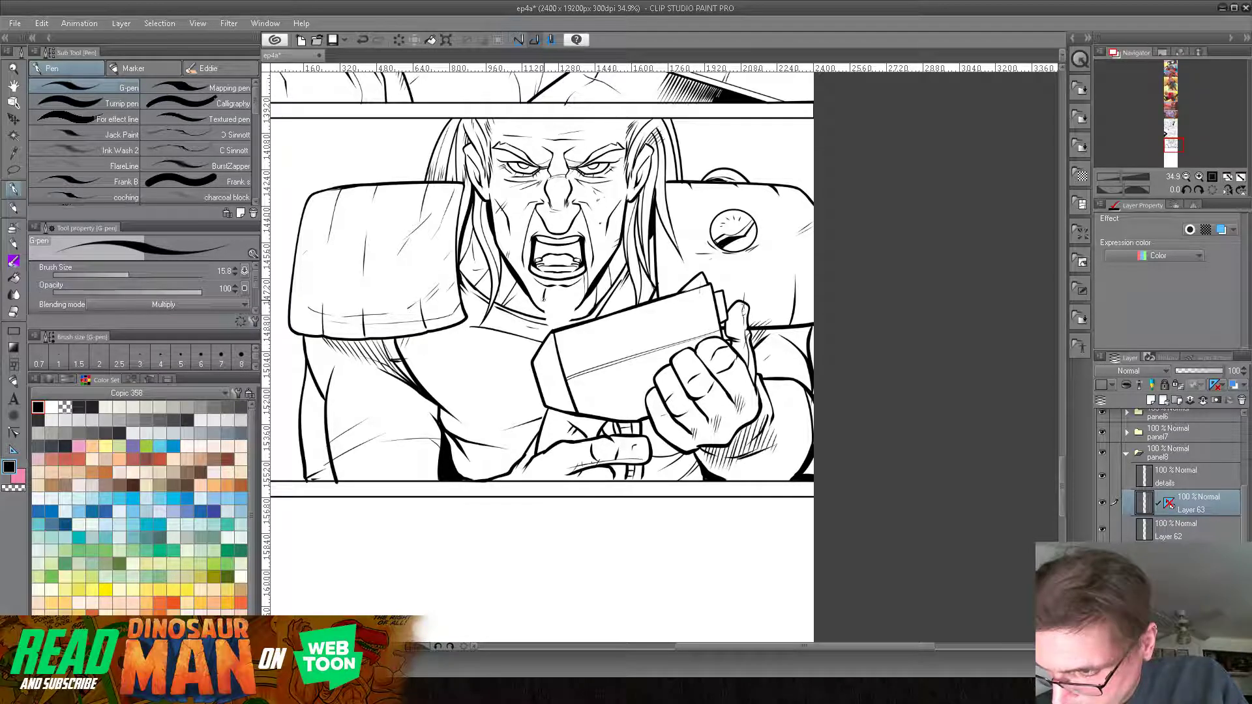
pyautogui.moveTo(544, 301)
pyautogui.mouseDown()
pyautogui.moveTo(551, 326)
pyautogui.moveTo(575, 303)
pyautogui.moveTo(568, 322)
pyautogui.mouseUp()
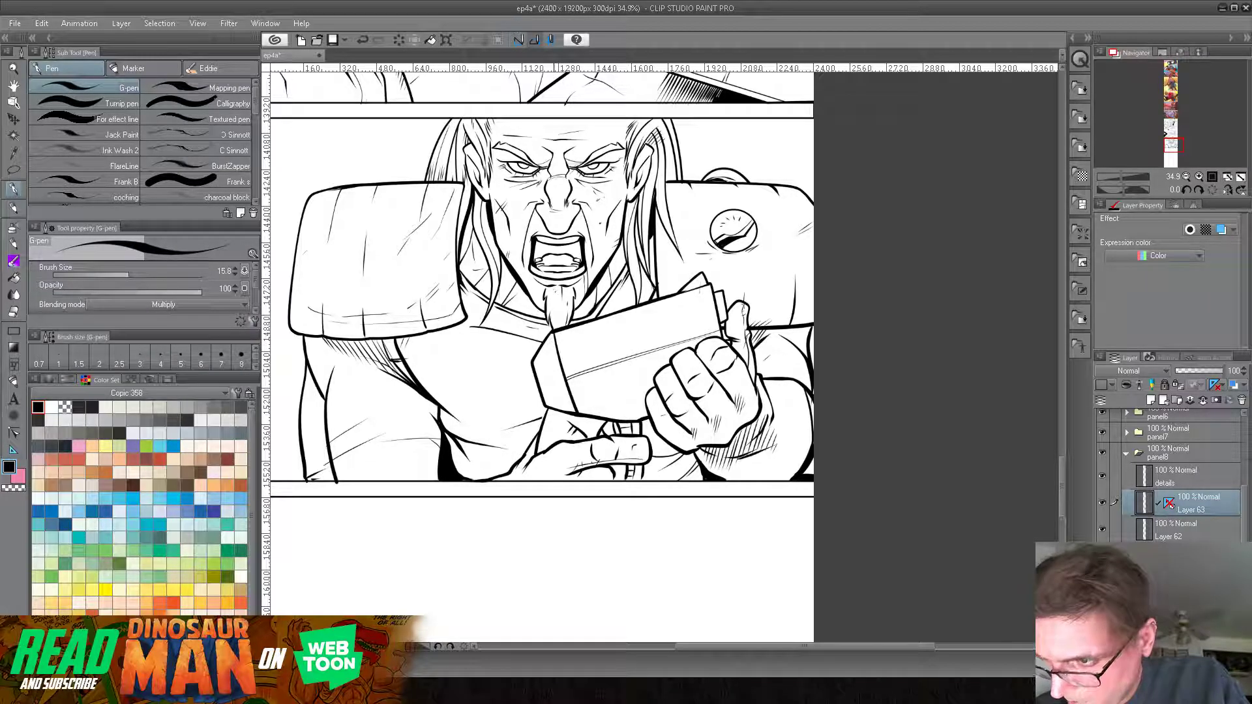
pyautogui.moveTo(549, 295); pyautogui.dragTo(552, 311)
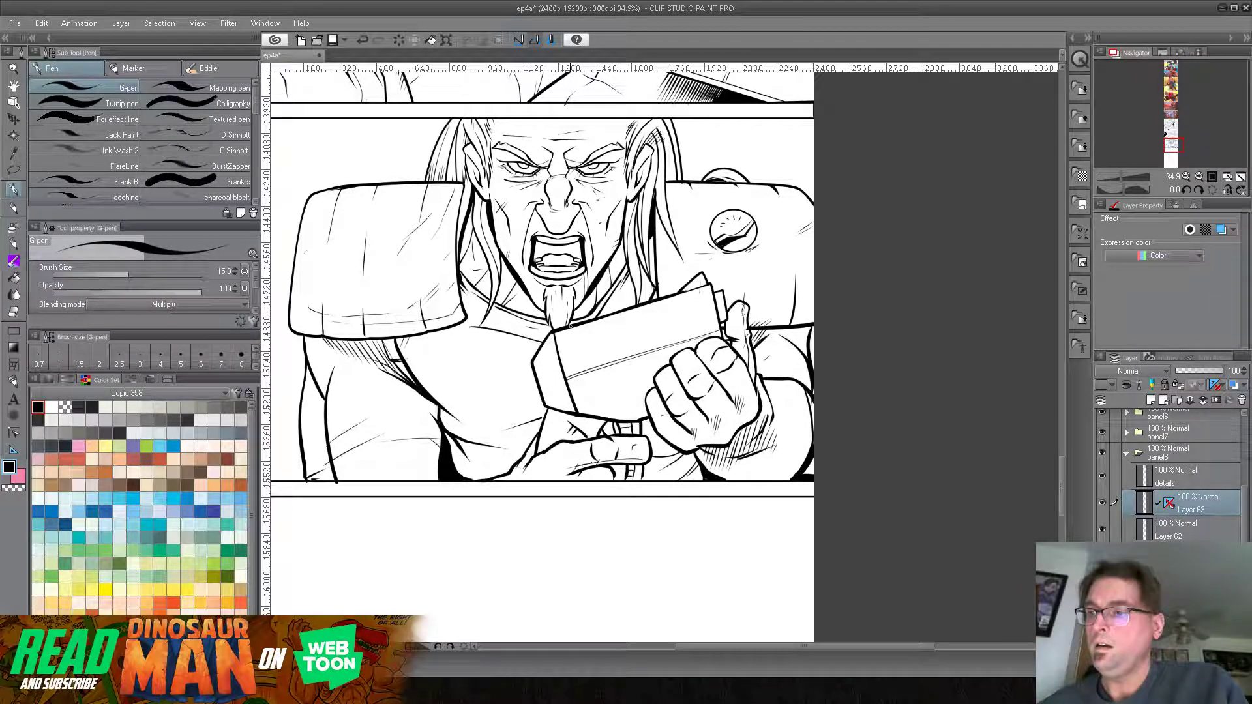
pyautogui.moveTo(1120, 174); pyautogui.dragTo(1105, 174)
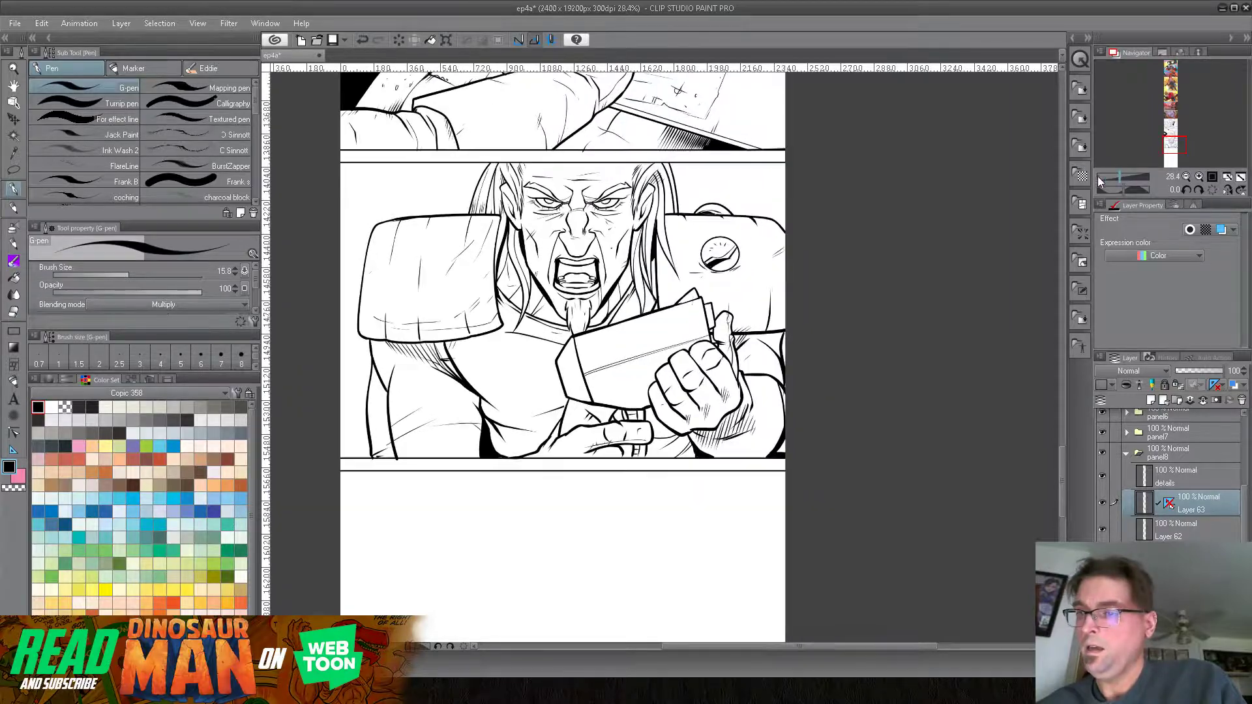
pyautogui.moveTo(739, 501); pyautogui.dragTo(752, 303)
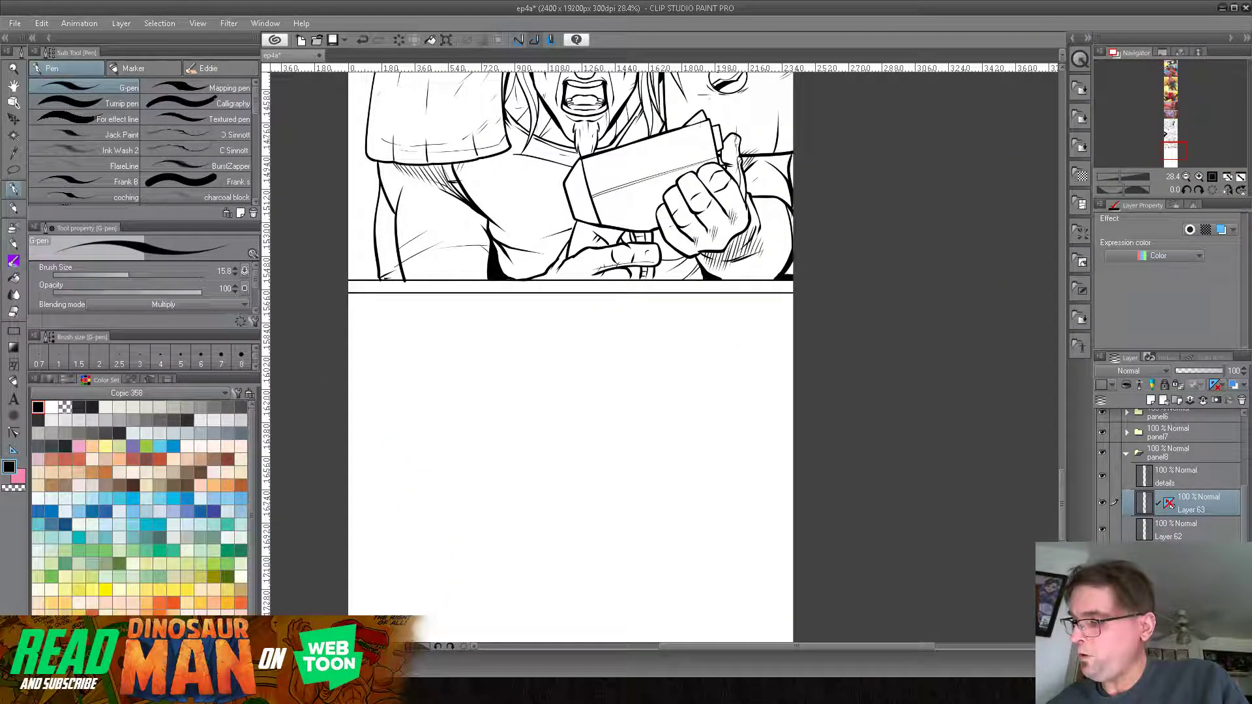
# Step: Show the blue sketch and draw a thin full-width rectangle on Layer 63 as the gutter between the eyes panel and the dinosaur panel
pyautogui.click(1101, 582)
pyautogui.moveTo(699, 358); pyautogui.dragTo(659, 352)
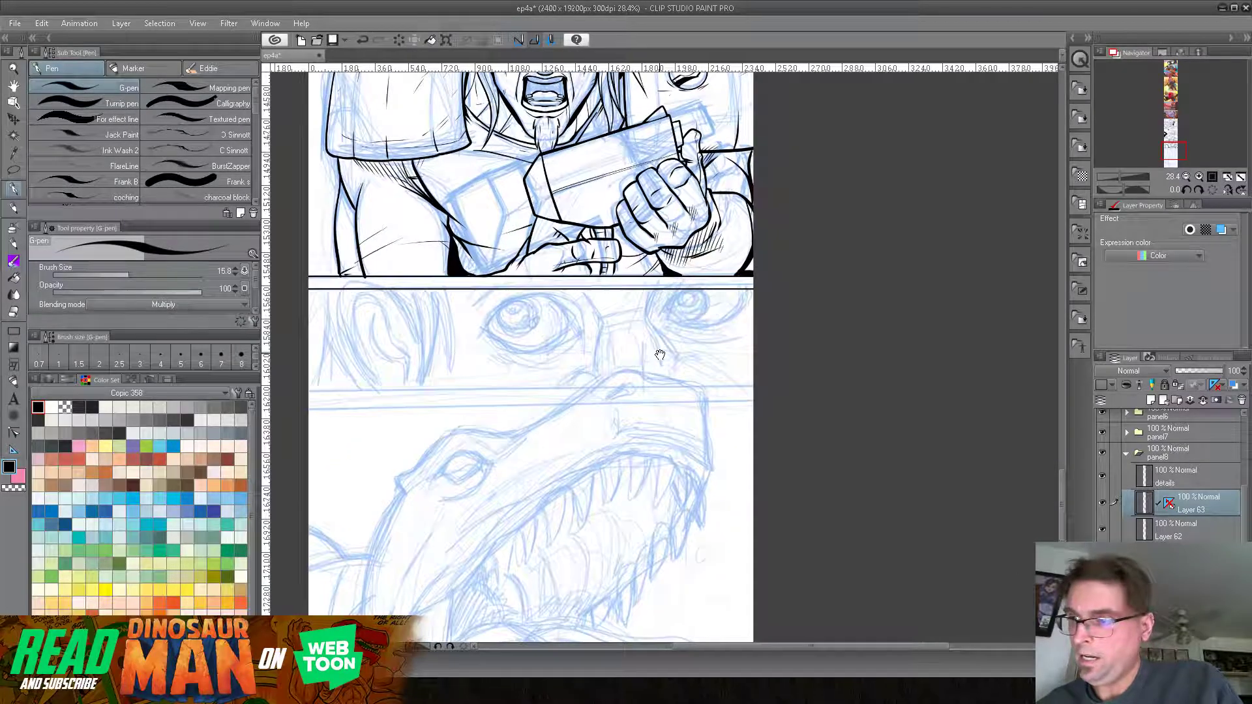
pyautogui.click(13, 331)
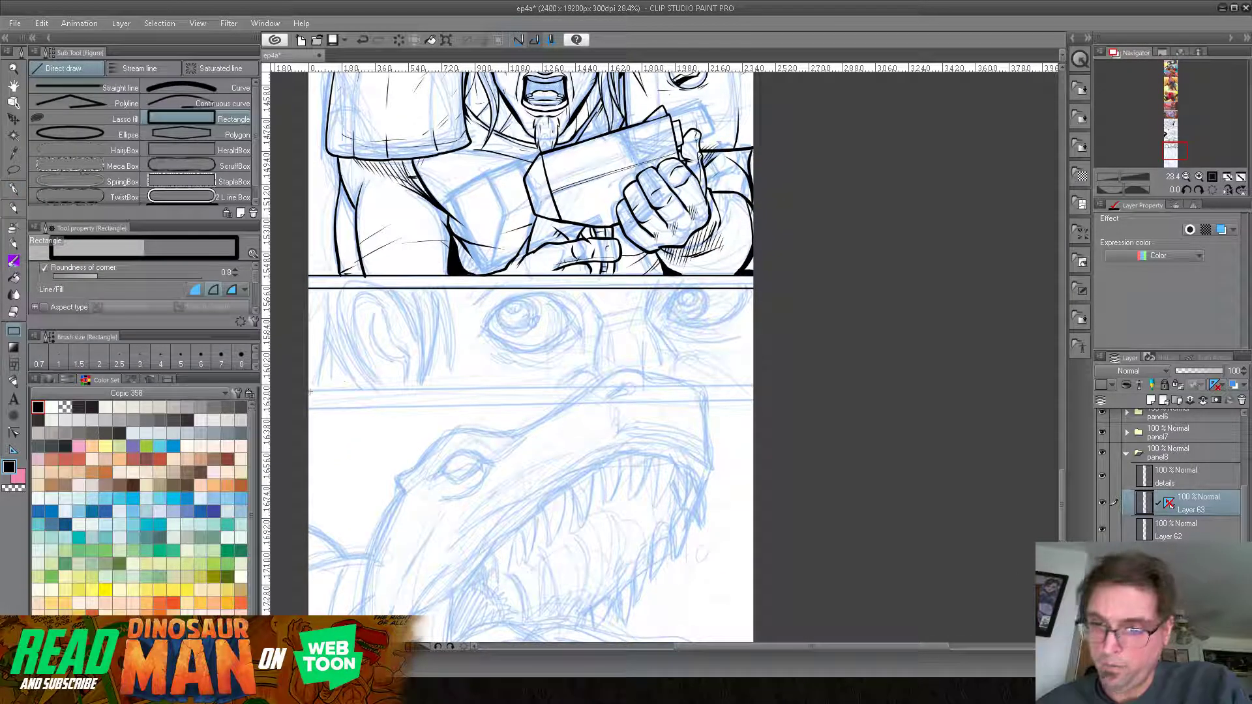
pyautogui.moveTo(307, 390); pyautogui.dragTo(754, 403)
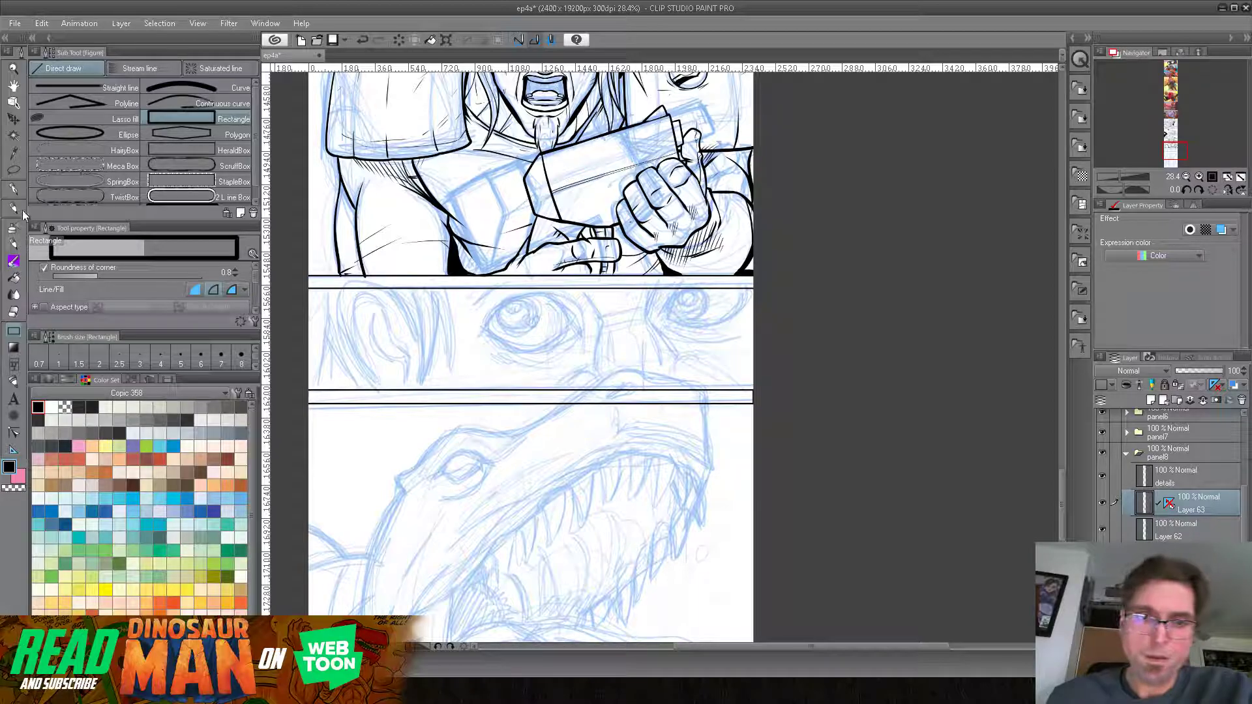
# Step: Ink the frown lines and the creases across the bridge of the nose in the eyes panel with the G-pen
pyautogui.press('p')
pyautogui.moveTo(1121, 180); pyautogui.dragTo(1124, 178)
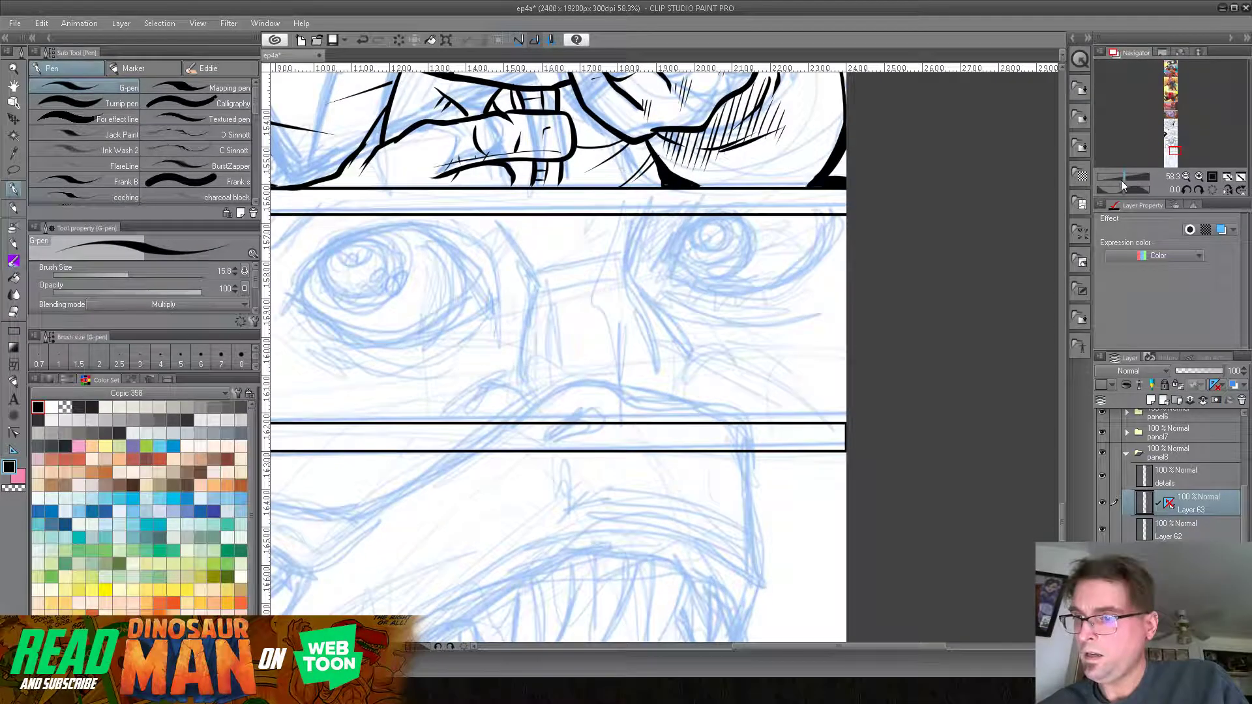
pyautogui.moveTo(606, 338); pyautogui.dragTo(758, 334)
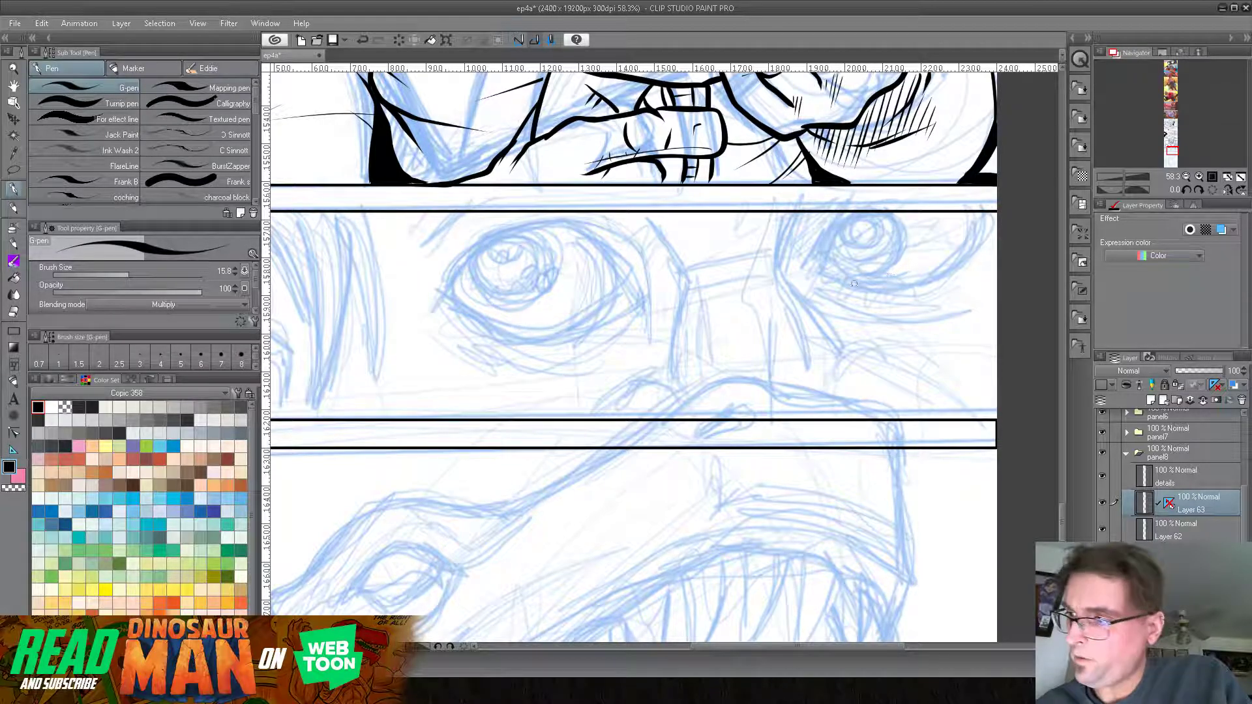
pyautogui.moveTo(698, 311); pyautogui.dragTo(697, 321)
pyautogui.moveTo(788, 232)
pyautogui.mouseDown()
pyautogui.moveTo(775, 266)
pyautogui.moveTo(785, 289)
pyautogui.moveTo(746, 283)
pyautogui.moveTo(711, 300)
pyautogui.moveTo(706, 273)
pyautogui.moveTo(677, 310)
pyautogui.mouseUp()
pyautogui.moveTo(671, 268); pyautogui.dragTo(636, 229)
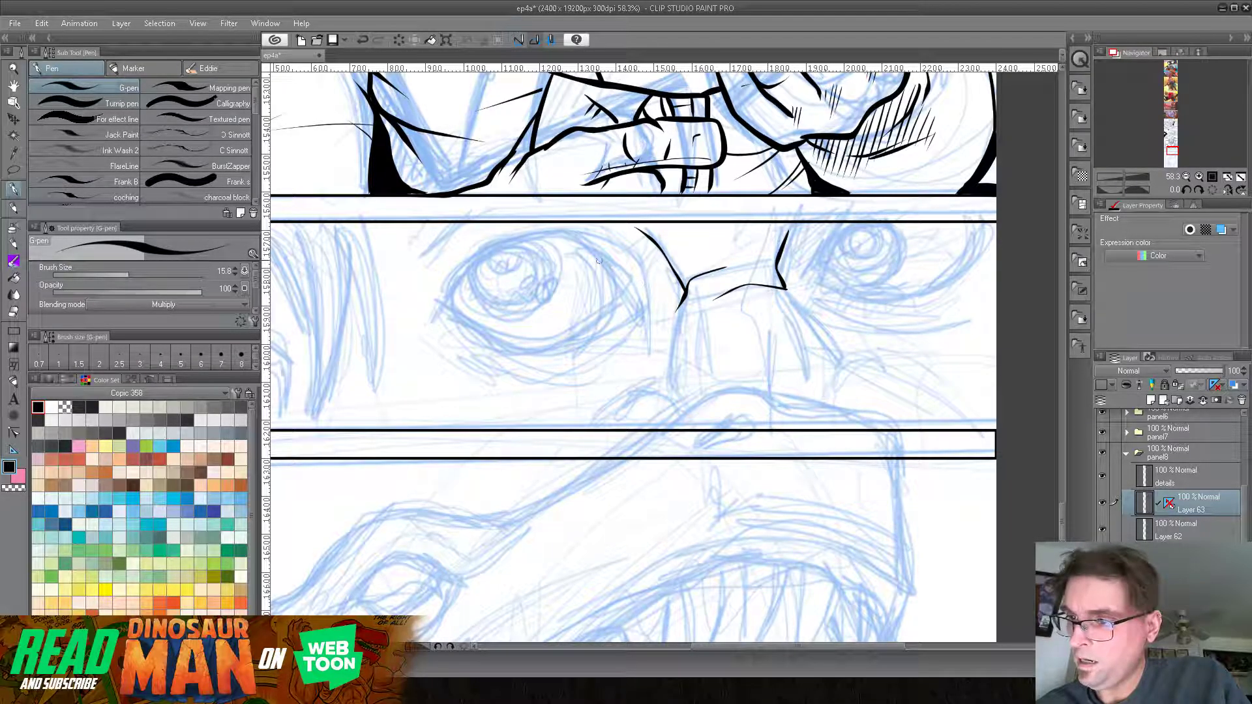
# Step: Ink the larger eye over the sketch, with upper and lower lids, round iris, lash ticks and small round highlights
pyautogui.moveTo(438, 306)
pyautogui.mouseDown()
pyautogui.moveTo(501, 244)
pyautogui.moveTo(583, 231)
pyautogui.moveTo(608, 245)
pyautogui.moveTo(569, 233)
pyautogui.moveTo(623, 285)
pyautogui.moveTo(609, 331)
pyautogui.mouseUp()
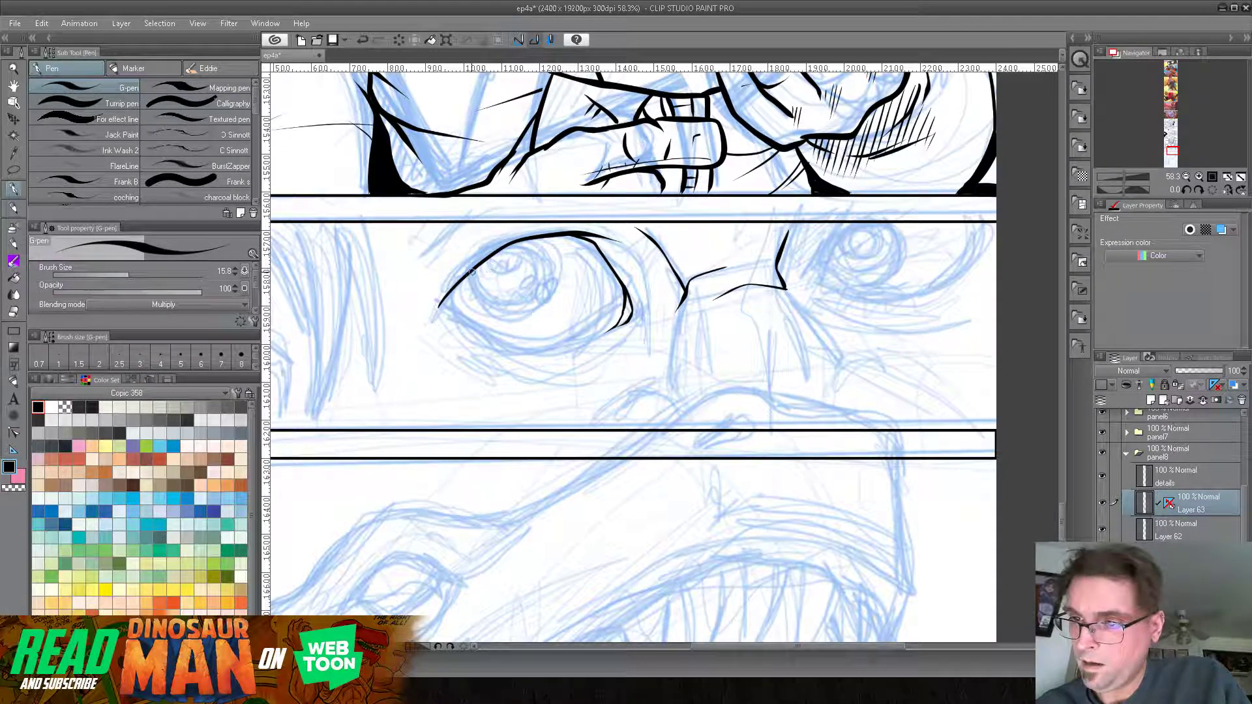
pyautogui.moveTo(469, 279)
pyautogui.mouseDown()
pyautogui.moveTo(505, 314)
pyautogui.moveTo(541, 299)
pyautogui.moveTo(526, 236)
pyautogui.mouseUp()
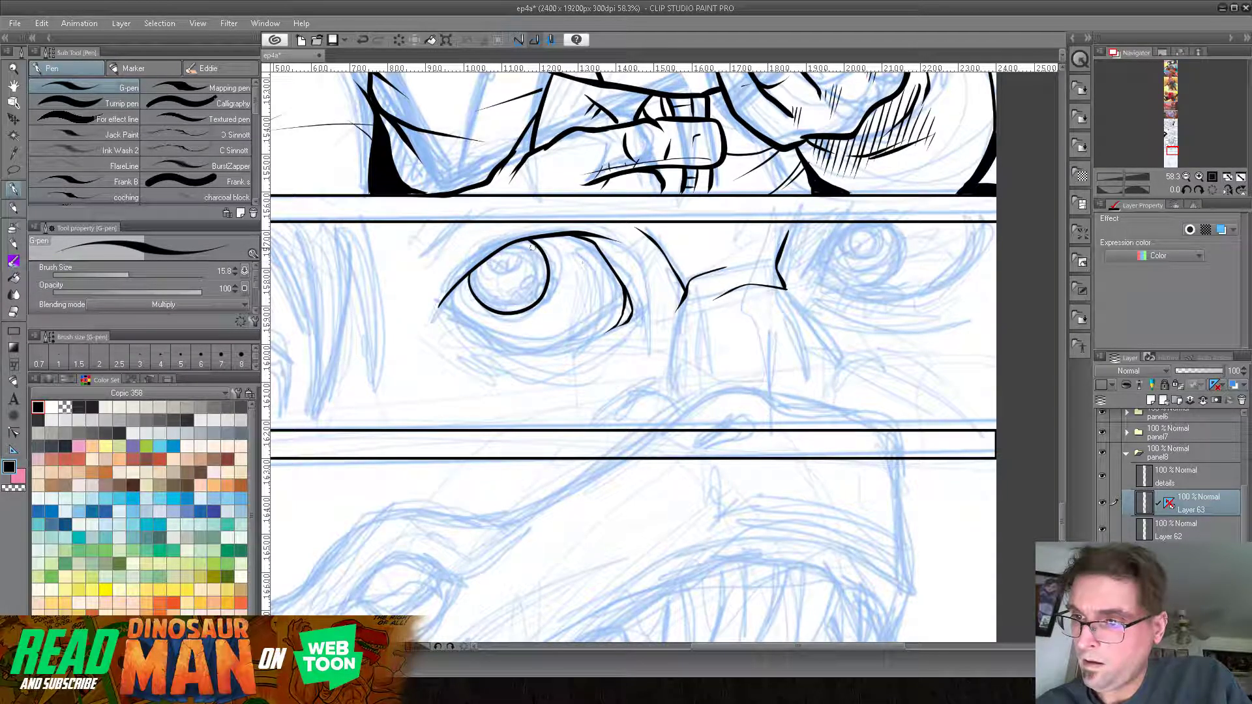
pyautogui.moveTo(458, 283)
pyautogui.mouseDown()
pyautogui.moveTo(455, 313)
pyautogui.moveTo(545, 340)
pyautogui.moveTo(622, 317)
pyautogui.mouseUp()
pyautogui.moveTo(458, 320); pyautogui.dragTo(520, 353)
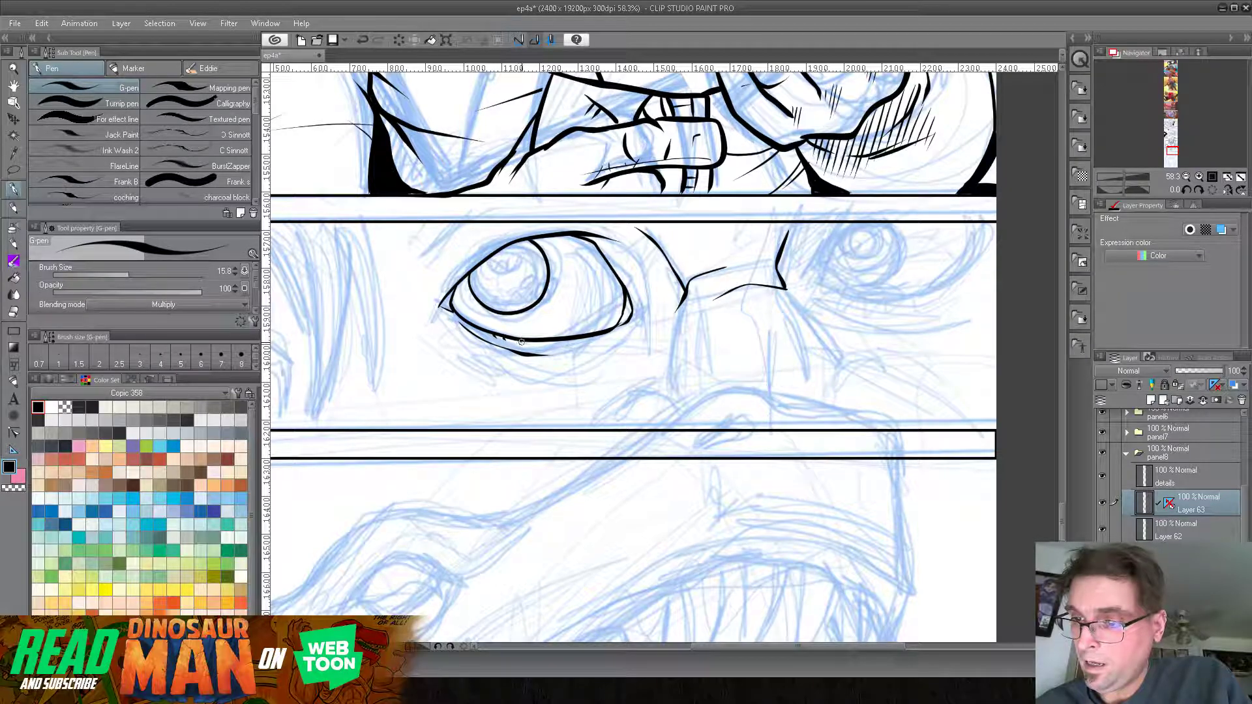
pyautogui.moveTo(448, 285); pyautogui.dragTo(528, 226)
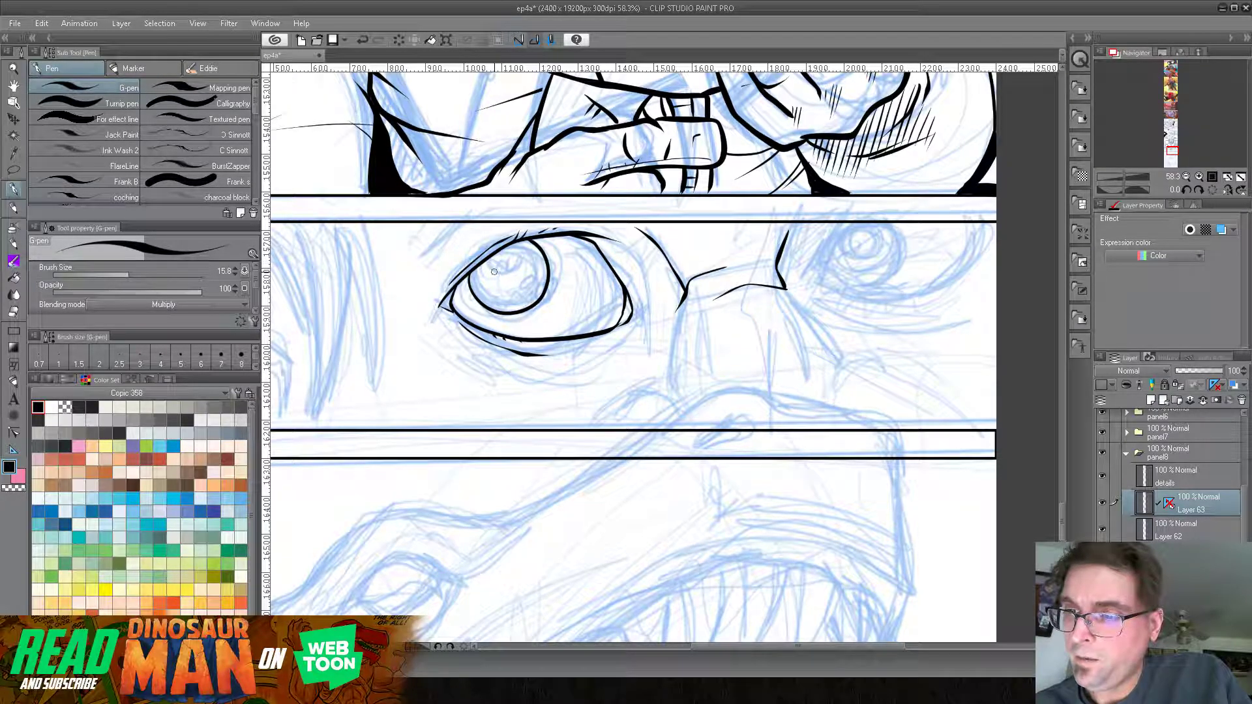
pyautogui.moveTo(495, 272)
pyautogui.mouseDown()
pyautogui.moveTo(495, 283)
pyautogui.moveTo(505, 255)
pyautogui.moveTo(501, 272)
pyautogui.mouseUp()
# Step: Ink the other eye, cropped by the panel's upper border, with its lid outline, iris and small round highlights
pyautogui.moveTo(846, 375); pyautogui.dragTo(783, 353)
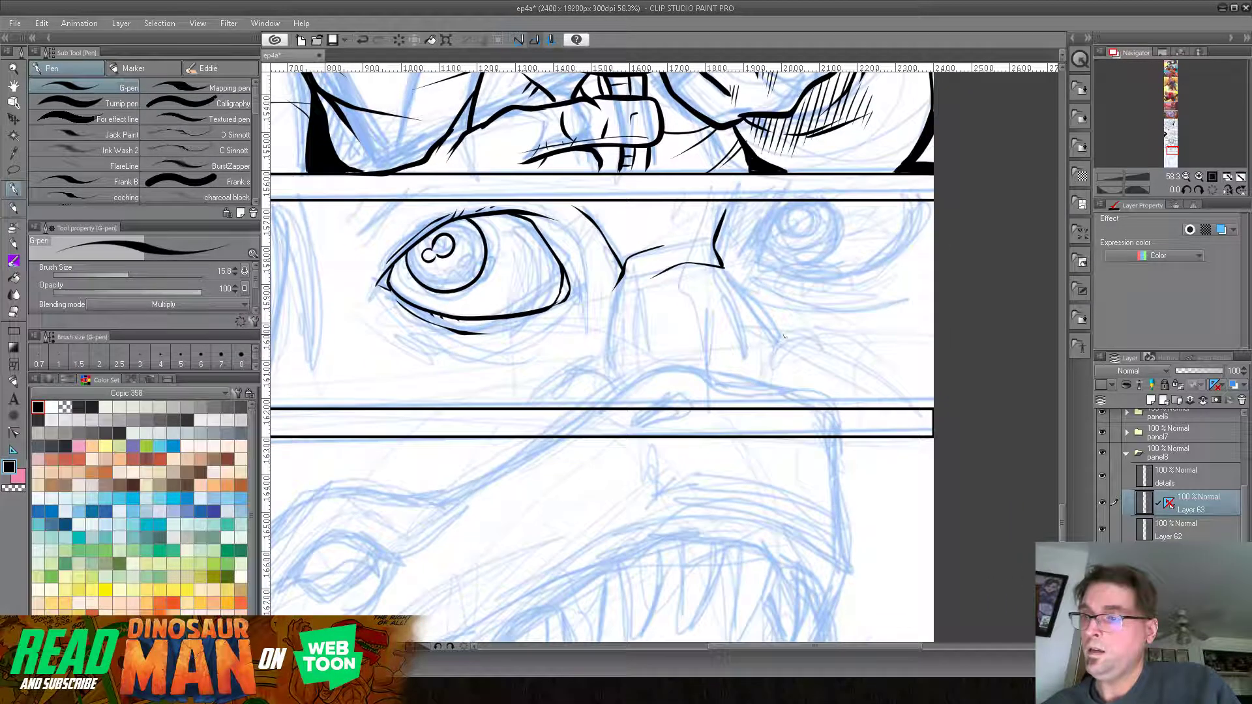
pyautogui.moveTo(784, 201); pyautogui.dragTo(758, 264)
pyautogui.moveTo(777, 208)
pyautogui.mouseDown()
pyautogui.moveTo(769, 264)
pyautogui.moveTo(760, 259)
pyautogui.moveTo(785, 272)
pyautogui.moveTo(861, 270)
pyautogui.moveTo(916, 213)
pyautogui.mouseUp()
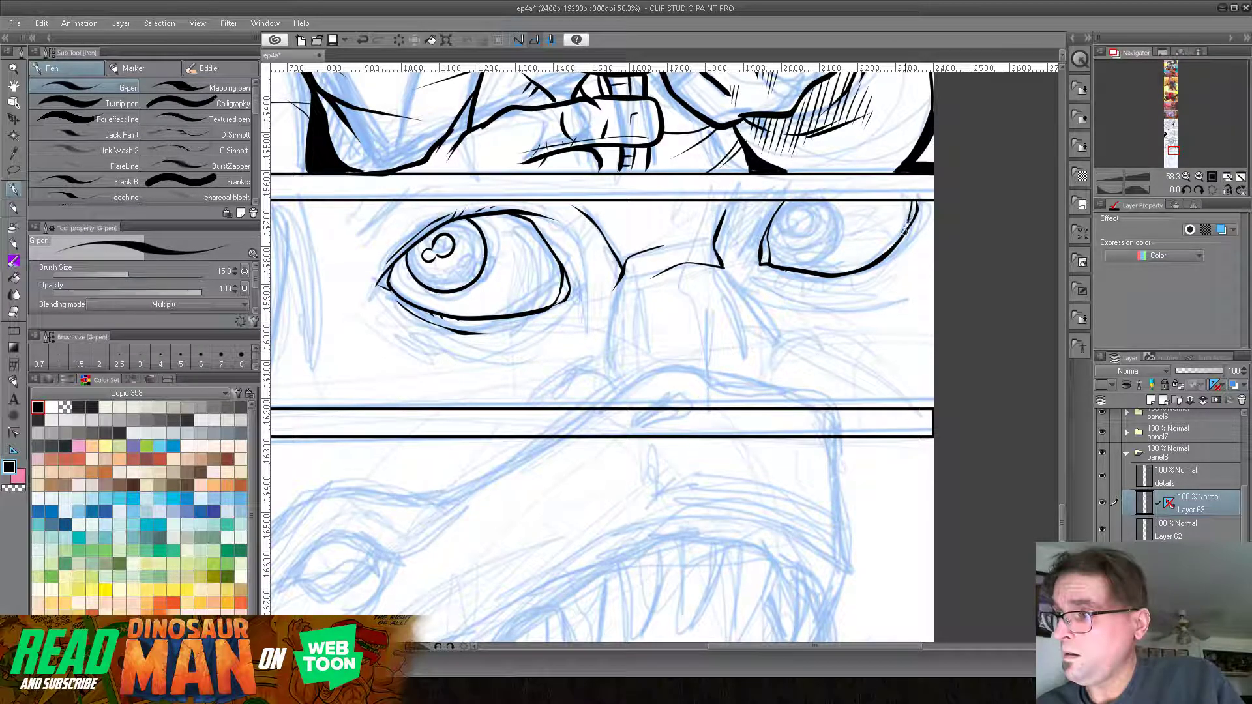
pyautogui.moveTo(823, 203)
pyautogui.mouseDown()
pyautogui.moveTo(835, 234)
pyautogui.moveTo(809, 265)
pyautogui.moveTo(788, 266)
pyautogui.moveTo(773, 223)
pyautogui.moveTo(814, 213)
pyautogui.moveTo(779, 234)
pyautogui.moveTo(786, 241)
pyautogui.moveTo(807, 230)
pyautogui.moveTo(807, 215)
pyautogui.moveTo(787, 216)
pyautogui.moveTo(778, 247)
pyautogui.moveTo(768, 233)
pyautogui.moveTo(810, 264)
pyautogui.mouseUp()
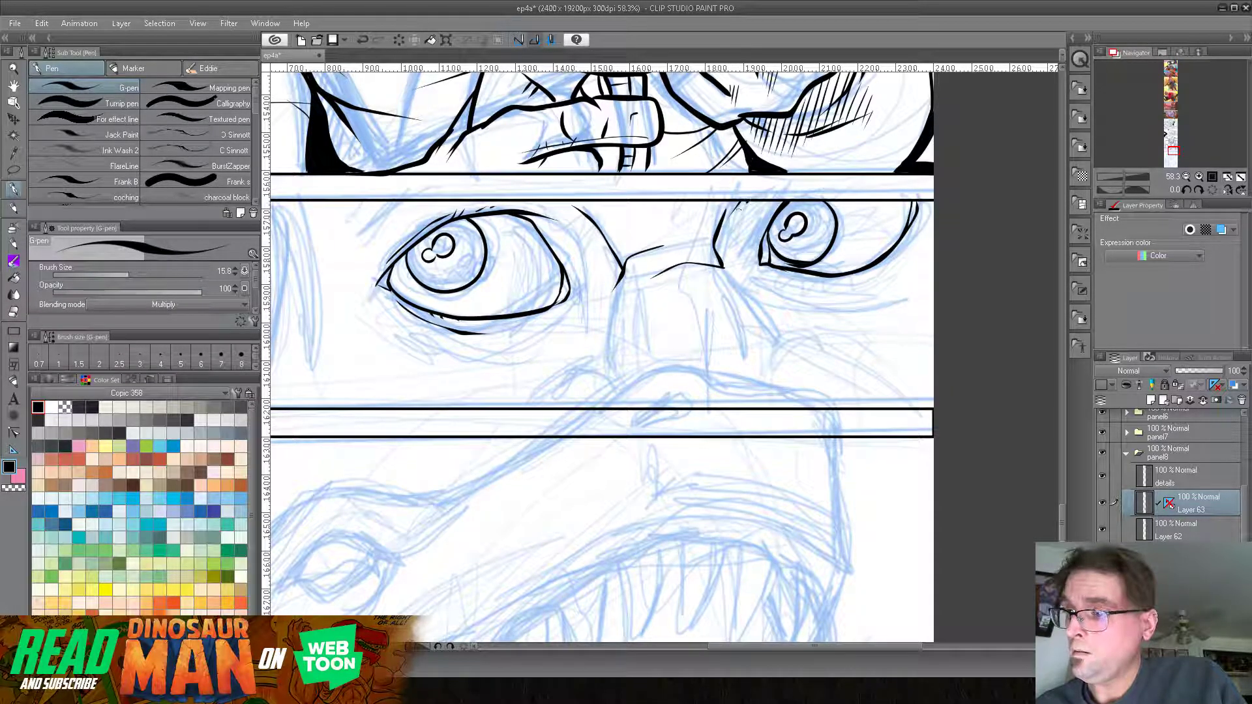
# Step: Ink both sides of the nose down to the panel border and add bag lines beneath both eyes
pyautogui.moveTo(622, 299); pyautogui.dragTo(613, 349)
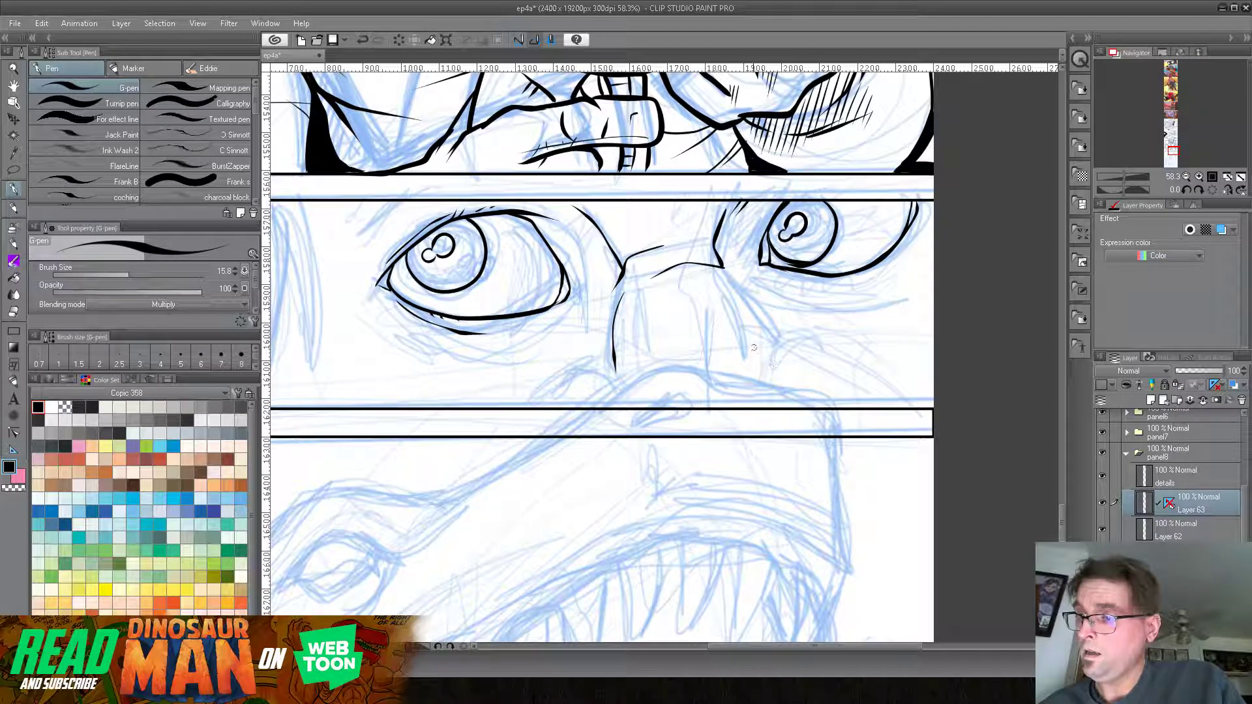
pyautogui.moveTo(719, 268); pyautogui.dragTo(785, 405)
pyautogui.moveTo(613, 347)
pyautogui.mouseDown()
pyautogui.moveTo(606, 408)
pyautogui.moveTo(646, 353)
pyautogui.mouseUp()
pyautogui.moveTo(580, 295)
pyautogui.mouseDown()
pyautogui.moveTo(526, 352)
pyautogui.moveTo(496, 363)
pyautogui.moveTo(448, 348)
pyautogui.mouseUp()
pyautogui.moveTo(755, 280)
pyautogui.mouseDown()
pyautogui.moveTo(851, 302)
pyautogui.moveTo(927, 236)
pyautogui.moveTo(912, 269)
pyautogui.mouseUp()
pyautogui.moveTo(831, 281)
pyautogui.mouseDown()
pyautogui.moveTo(880, 270)
pyautogui.moveTo(918, 231)
pyautogui.mouseUp()
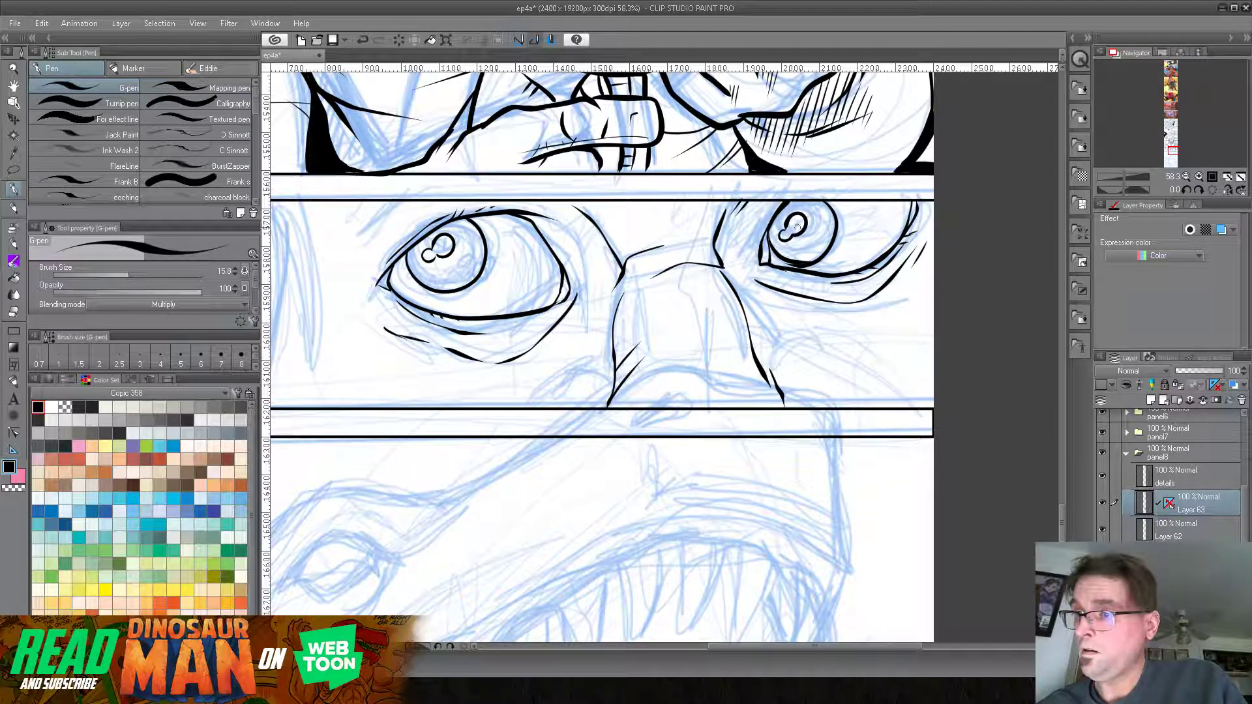
# Step: Add a short brow stroke beside the larger eye and ink the pointed hair strands between that eye and the ear
pyautogui.moveTo(711, 217); pyautogui.dragTo(811, 210)
pyautogui.moveTo(489, 194); pyautogui.dragTo(463, 221)
pyautogui.moveTo(401, 193)
pyautogui.mouseDown()
pyautogui.moveTo(416, 236)
pyautogui.moveTo(416, 392)
pyautogui.moveTo(402, 287)
pyautogui.mouseUp()
pyautogui.moveTo(410, 369)
pyautogui.mouseDown()
pyautogui.moveTo(379, 212)
pyautogui.moveTo(385, 327)
pyautogui.moveTo(407, 377)
pyautogui.moveTo(345, 228)
pyautogui.mouseUp()
pyautogui.moveTo(366, 331)
pyautogui.mouseDown()
pyautogui.moveTo(359, 371)
pyautogui.moveTo(308, 216)
pyautogui.mouseUp()
pyautogui.moveTo(399, 308)
pyautogui.mouseDown()
pyautogui.moveTo(506, 287)
pyautogui.moveTo(546, 252)
pyautogui.mouseUp()
pyautogui.moveTo(513, 304)
pyautogui.mouseDown()
pyautogui.moveTo(499, 340)
pyautogui.moveTo(506, 331)
pyautogui.mouseUp()
# Step: Ink the ear in the eyes panel, drawing its outer rim, inner folds and the small curl above the lobe
pyautogui.moveTo(408, 175); pyautogui.dragTo(463, 329)
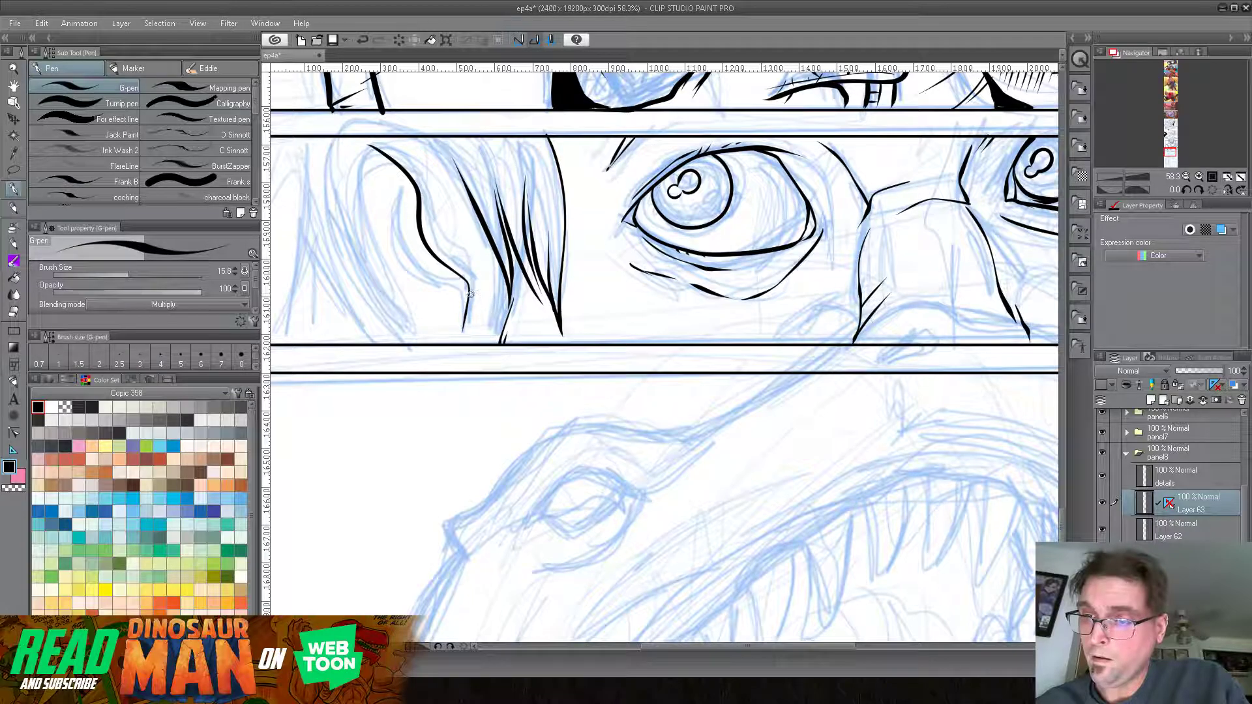
pyautogui.moveTo(398, 186)
pyautogui.mouseDown()
pyautogui.moveTo(434, 280)
pyautogui.moveTo(458, 292)
pyautogui.moveTo(455, 323)
pyautogui.mouseUp()
pyautogui.moveTo(349, 158)
pyautogui.mouseDown()
pyautogui.moveTo(333, 195)
pyautogui.moveTo(397, 339)
pyautogui.mouseUp()
pyautogui.moveTo(314, 177)
pyautogui.mouseDown()
pyautogui.moveTo(361, 310)
pyautogui.moveTo(390, 348)
pyautogui.mouseUp()
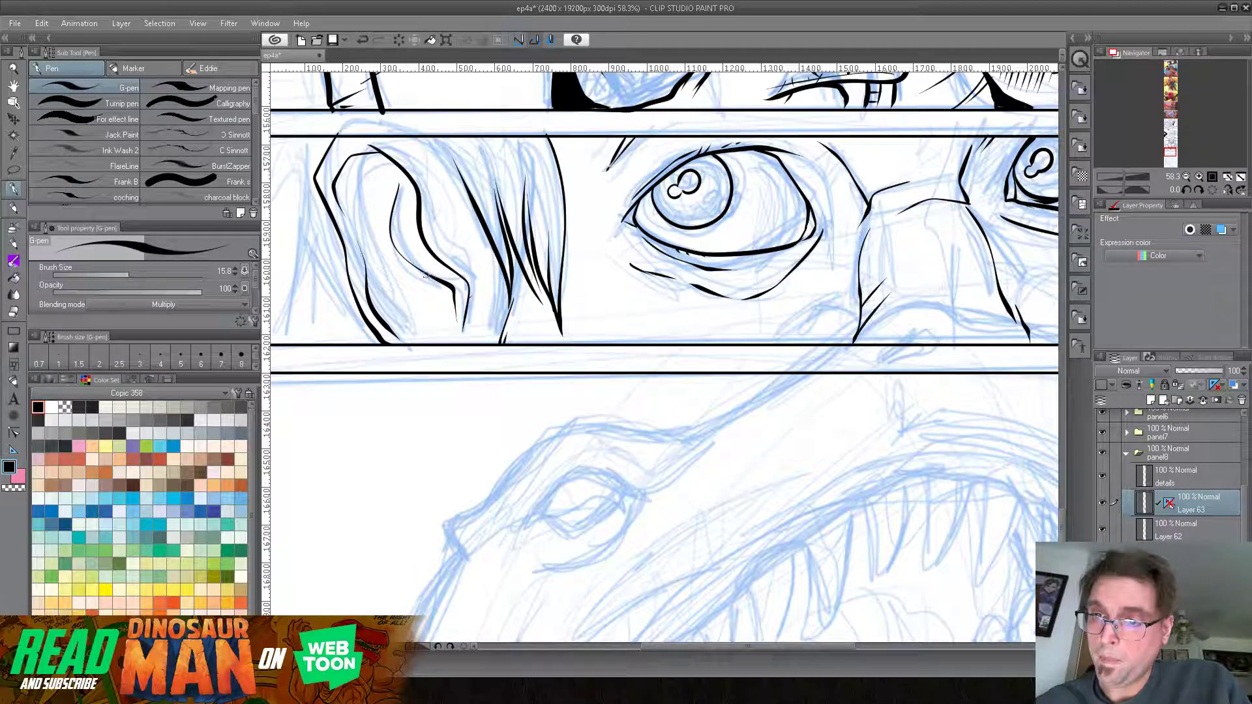
pyautogui.moveTo(399, 272)
pyautogui.mouseDown()
pyautogui.moveTo(433, 294)
pyautogui.moveTo(449, 284)
pyautogui.moveTo(443, 301)
pyautogui.mouseUp()
# Step: Ink long tapering hair strands behind the ear out to the panel's edge
pyautogui.moveTo(424, 215); pyautogui.dragTo(534, 206)
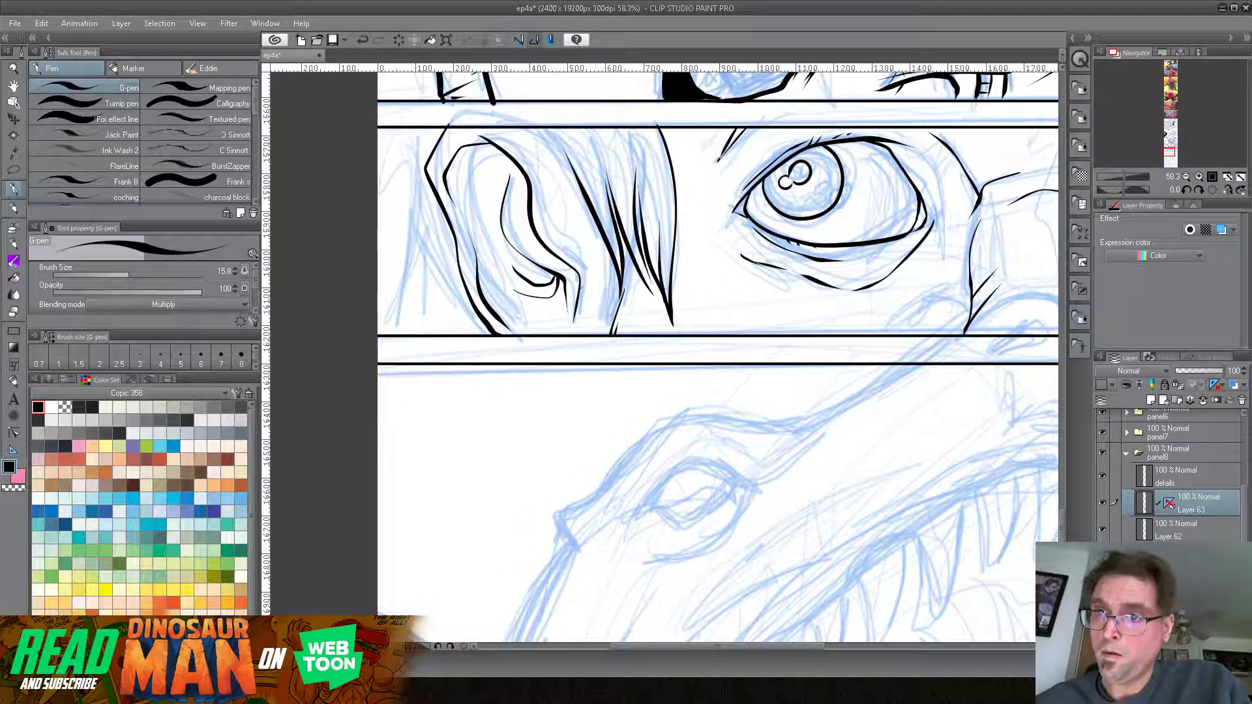
pyautogui.moveTo(418, 126); pyautogui.dragTo(380, 333)
pyautogui.moveTo(434, 182); pyautogui.dragTo(388, 337)
pyautogui.moveTo(448, 204)
pyautogui.mouseDown()
pyautogui.moveTo(393, 335)
pyautogui.moveTo(441, 261)
pyautogui.moveTo(434, 339)
pyautogui.mouseUp()
pyautogui.moveTo(434, 267); pyautogui.dragTo(425, 329)
pyautogui.moveTo(451, 223); pyautogui.dragTo(469, 336)
pyautogui.moveTo(400, 129); pyautogui.dragTo(382, 206)
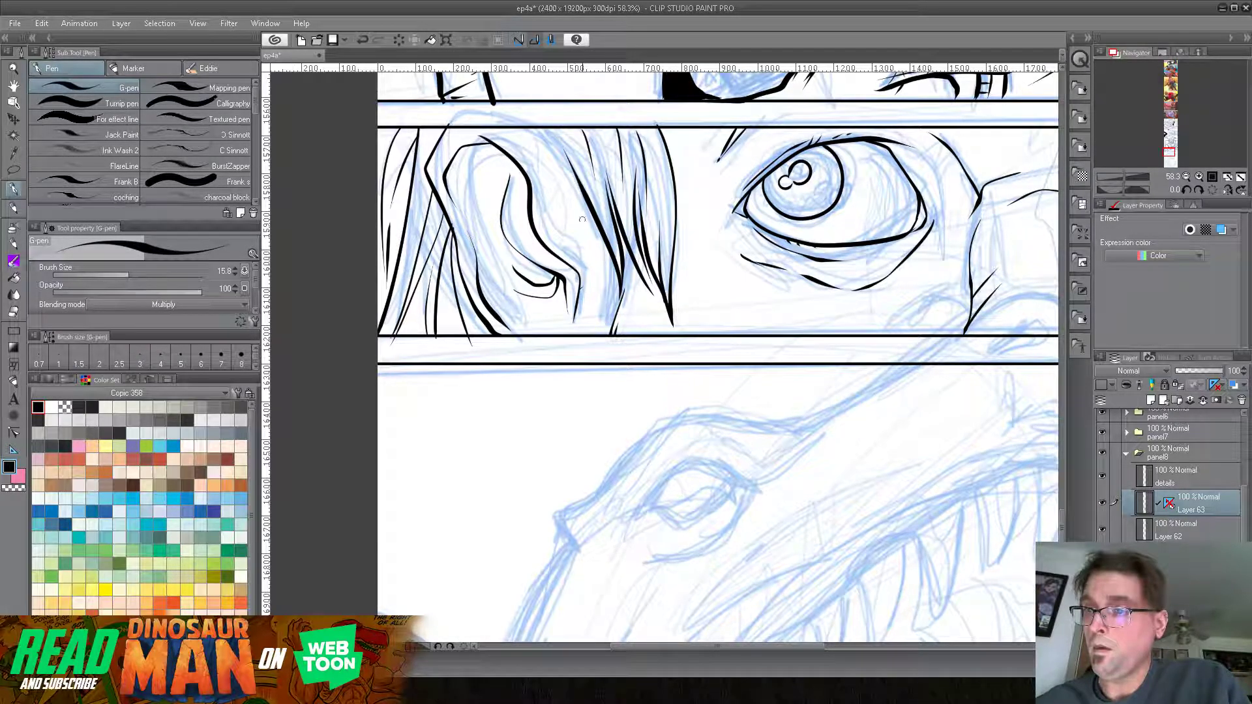
# Step: Ink a heavy hair strand beside the ear and strengthen the nose contour lines in the eye close-up panel
pyautogui.moveTo(529, 131)
pyautogui.mouseDown()
pyautogui.moveTo(599, 229)
pyautogui.moveTo(566, 163)
pyautogui.mouseUp()
pyautogui.moveTo(588, 213); pyautogui.dragTo(565, 177)
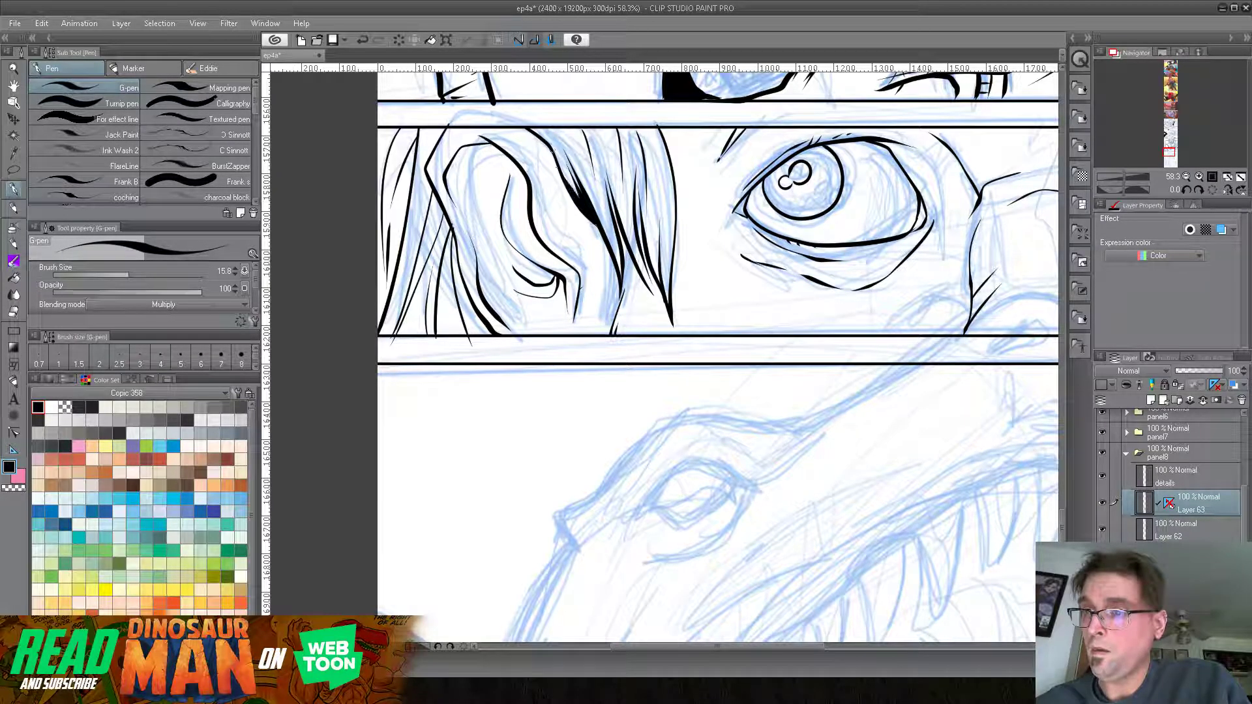
pyautogui.moveTo(846, 333); pyautogui.dragTo(568, 325)
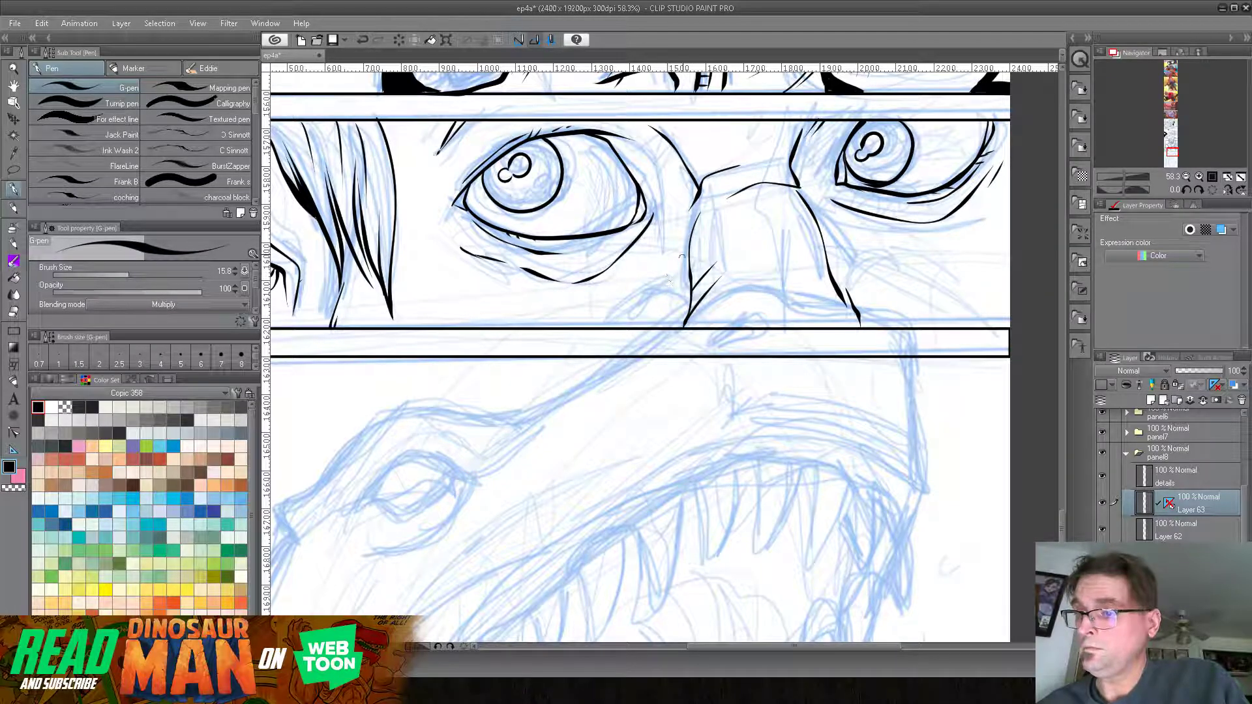
pyautogui.moveTo(688, 253); pyautogui.dragTo(683, 323)
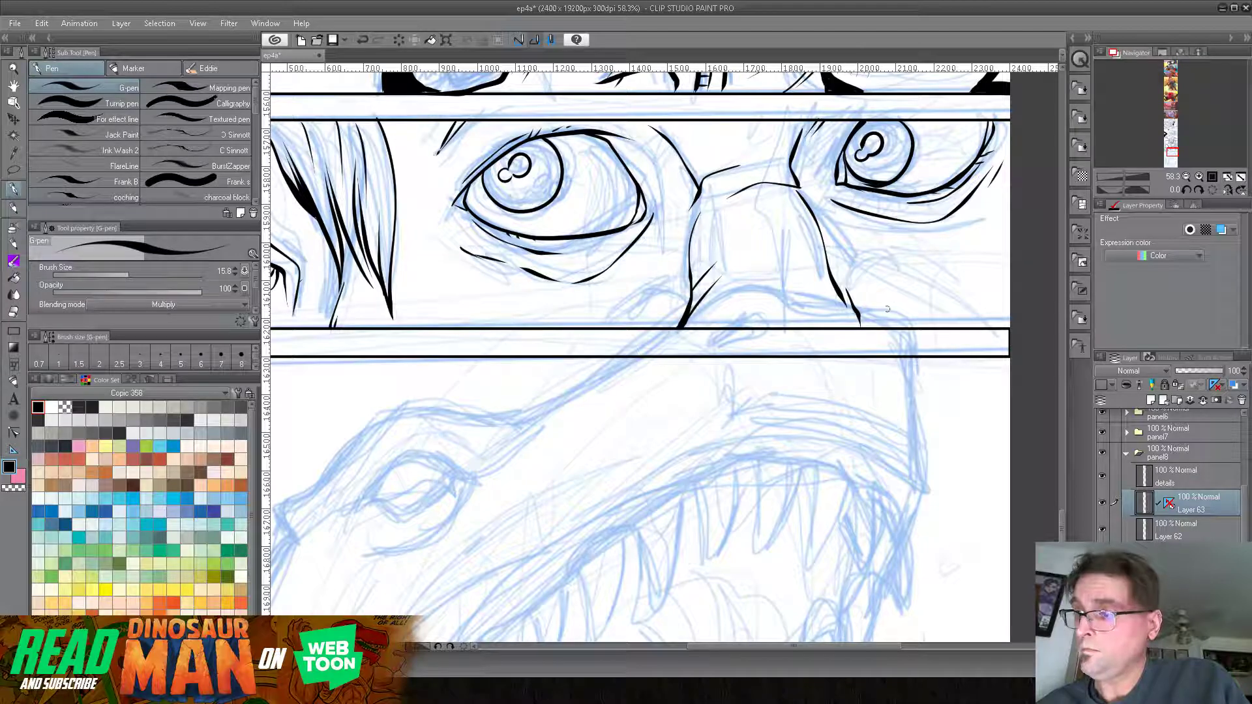
pyautogui.moveTo(858, 314); pyautogui.dragTo(880, 328)
# Step: Hide the blue sketch and make the details layer in the panel8 folder active
pyautogui.moveTo(1119, 178); pyautogui.dragTo(1120, 182)
pyautogui.moveTo(1172, 152); pyautogui.dragTo(1176, 149)
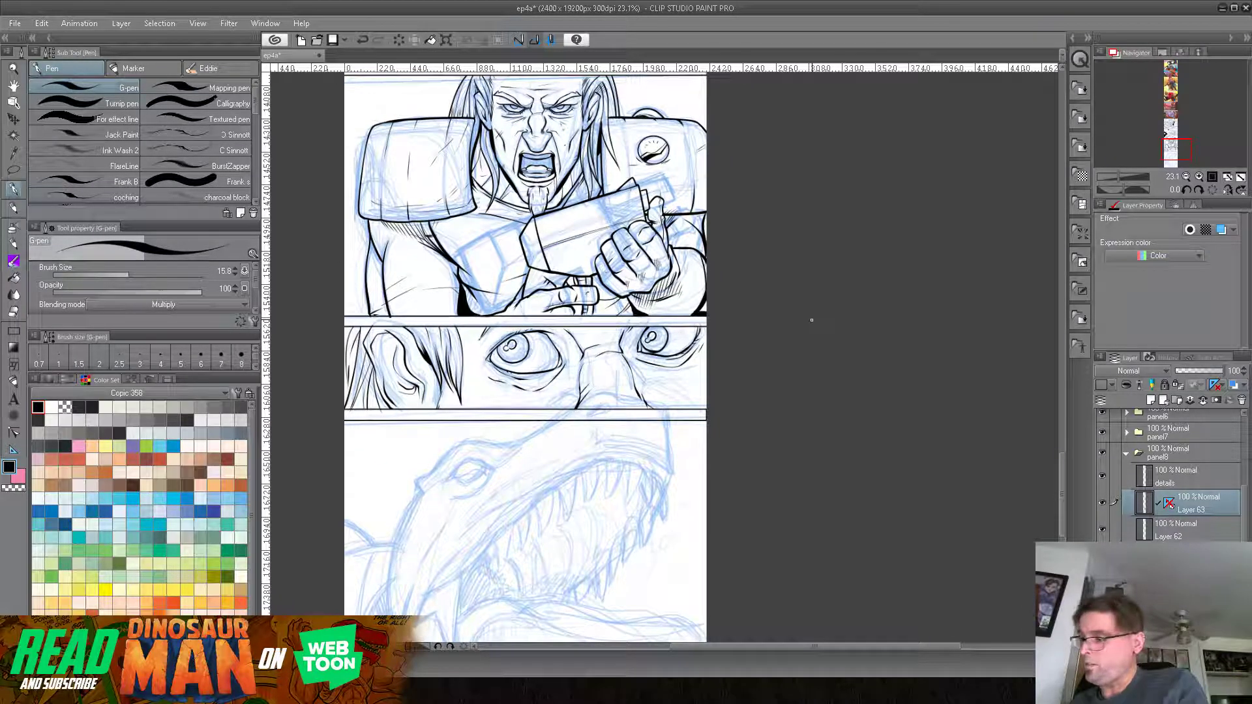
pyautogui.click(1102, 583)
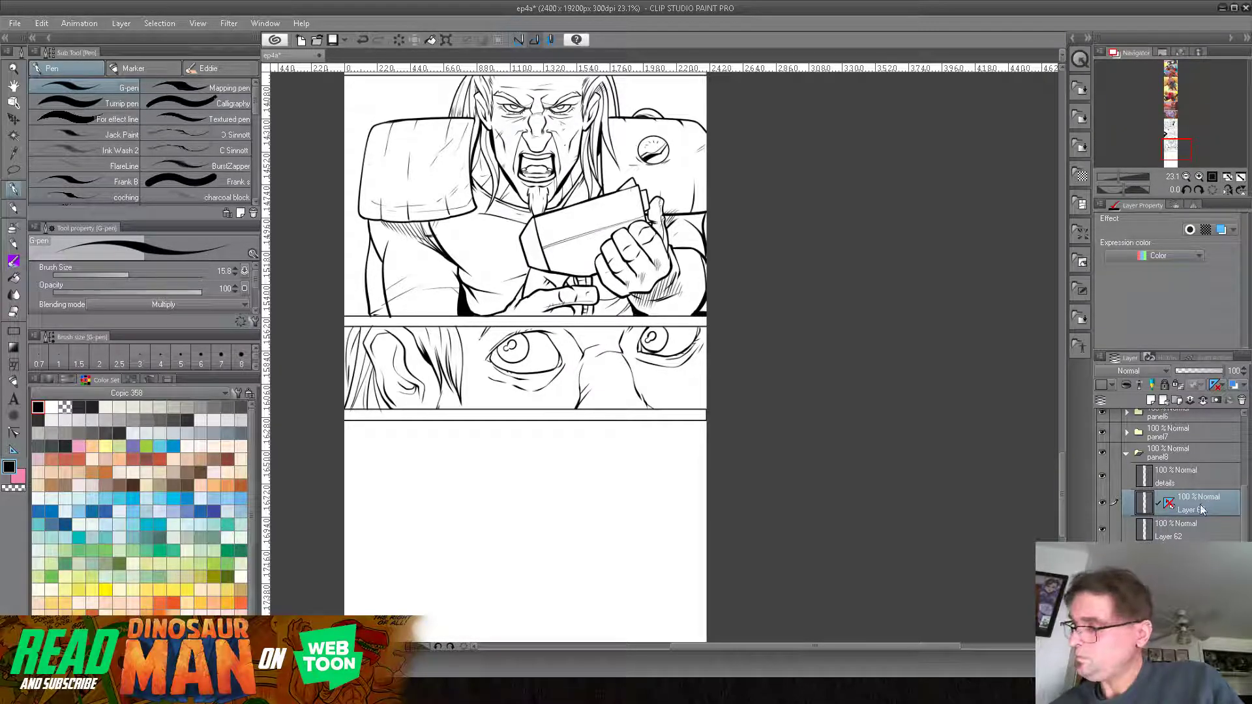
pyautogui.click(1198, 482)
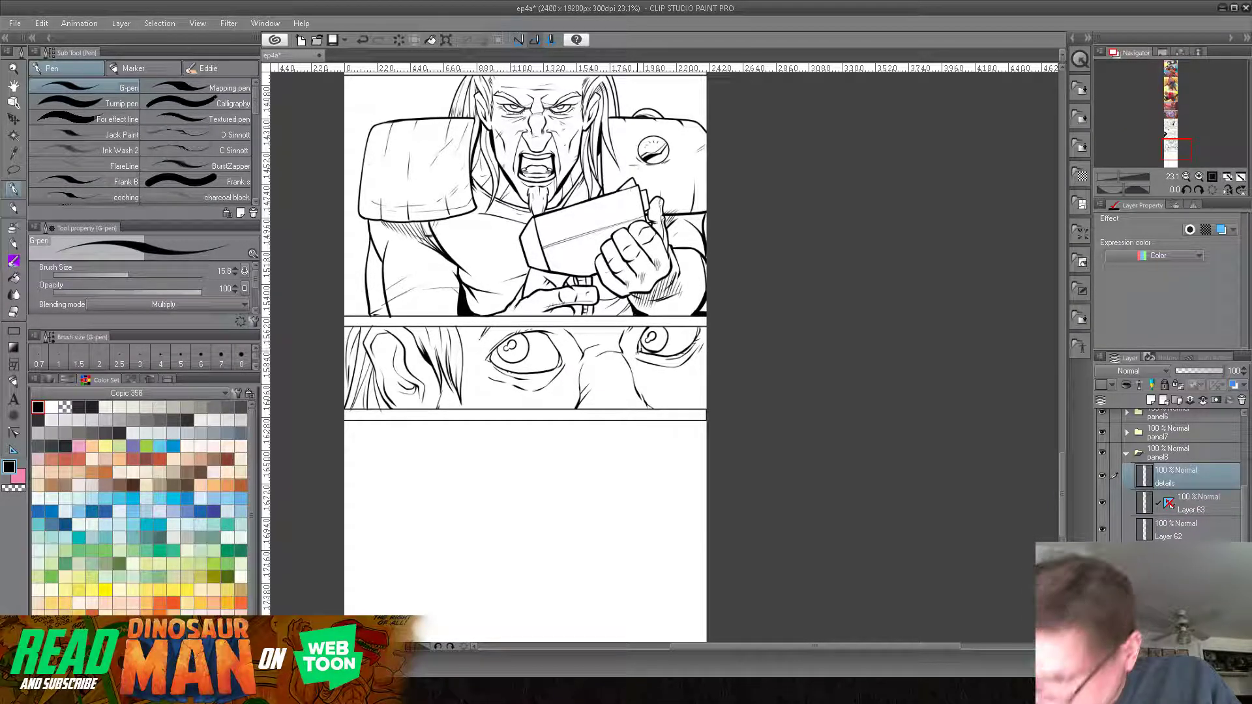
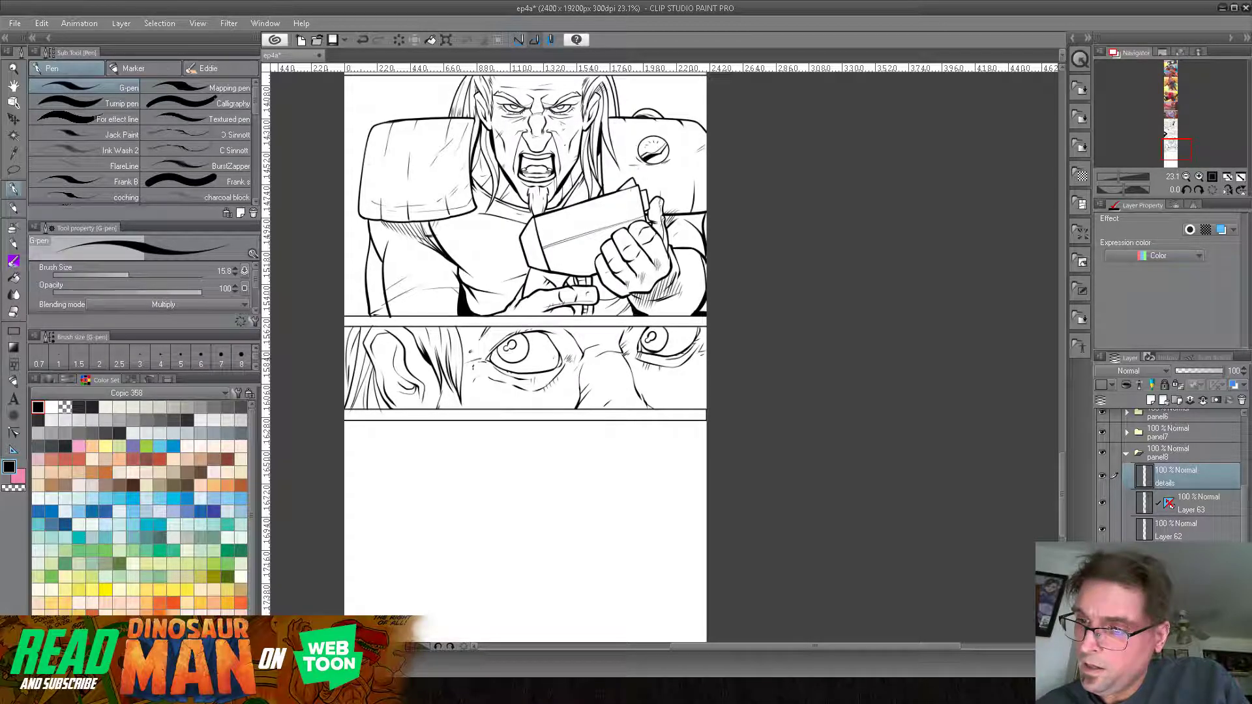
# Step: Add fine hatching and skin texture marks to the ear, hair, cheek and eyelids in the eye close-up panel
pyautogui.moveTo(459, 386); pyautogui.dragTo(494, 375)
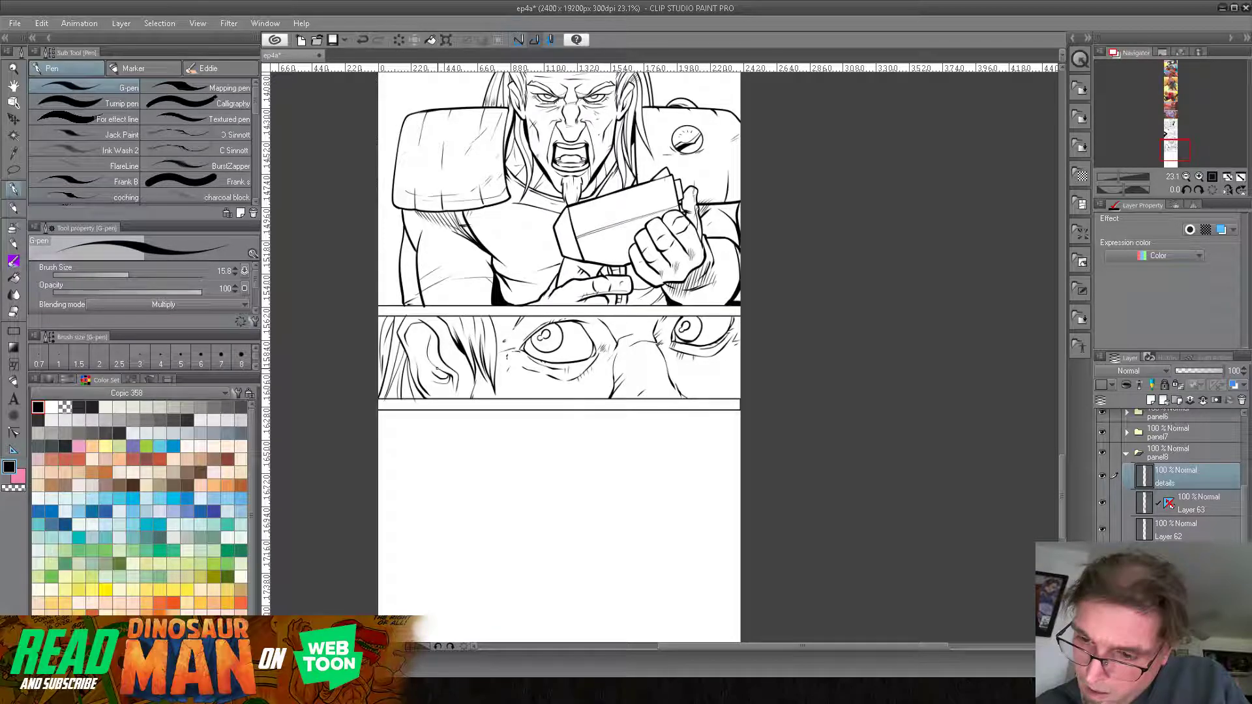
pyautogui.moveTo(438, 372); pyautogui.dragTo(448, 354)
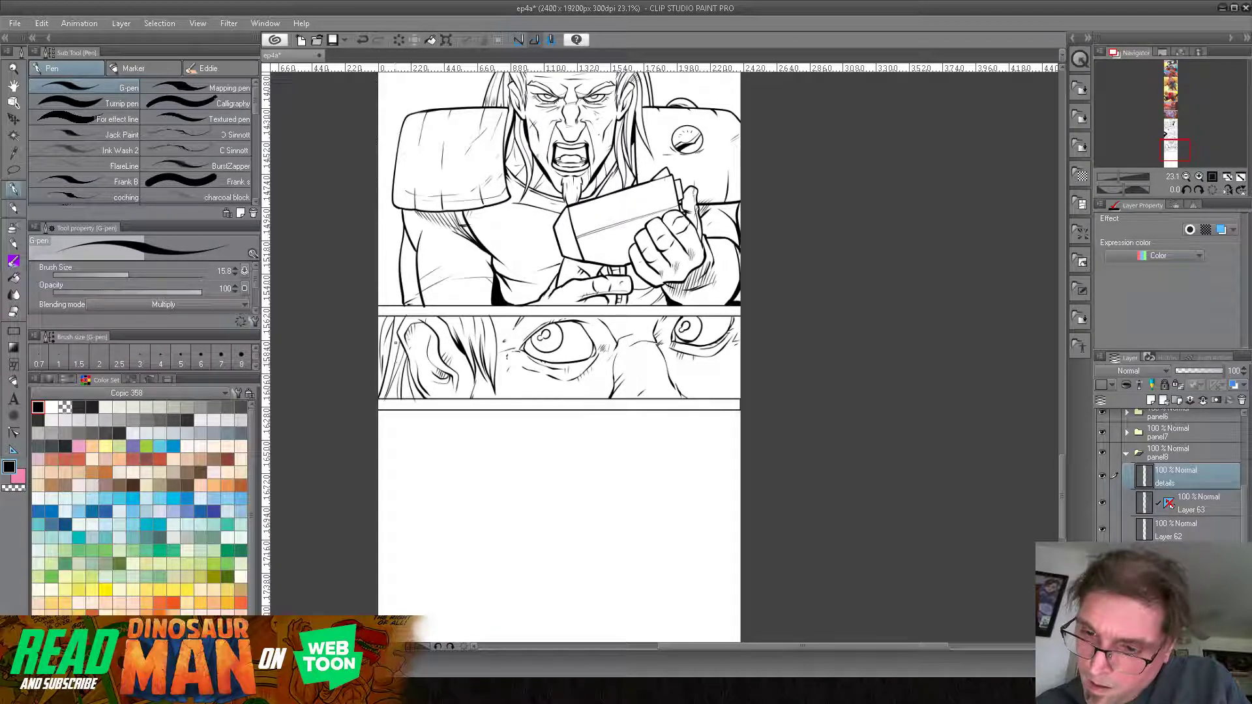
pyautogui.moveTo(391, 327); pyautogui.dragTo(405, 361)
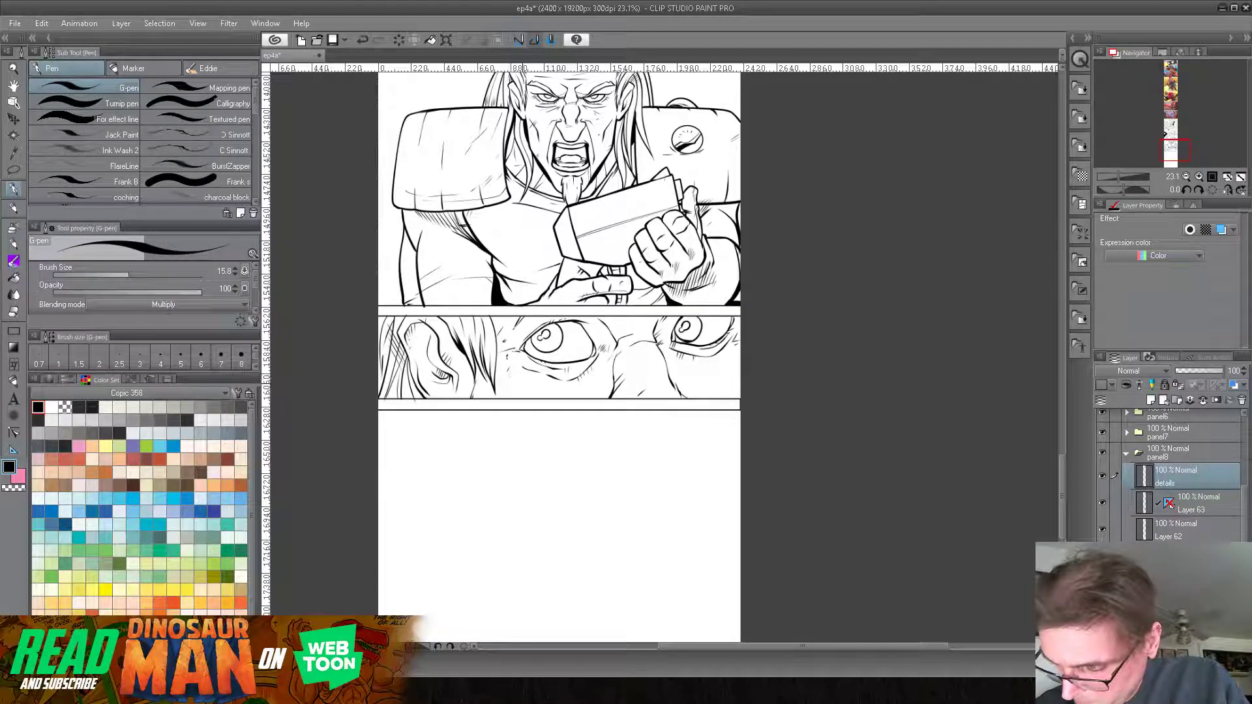
pyautogui.click(702, 382)
pyautogui.moveTo(680, 354); pyautogui.dragTo(678, 359)
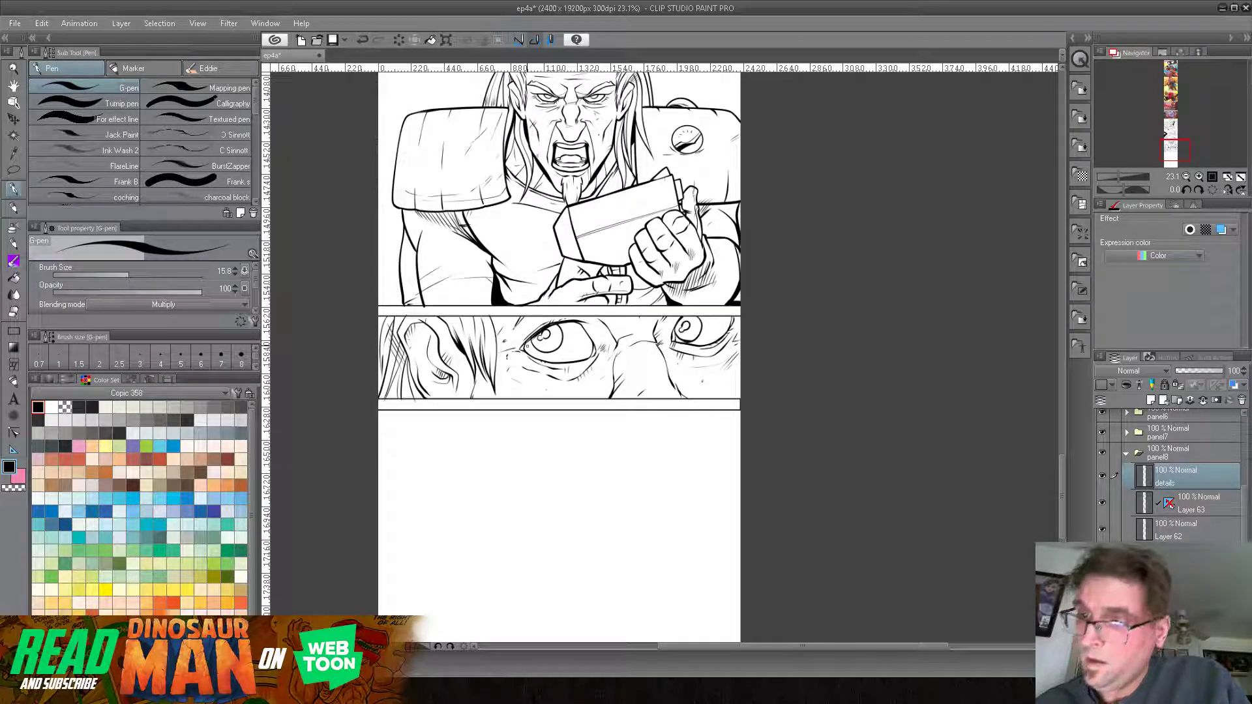
pyautogui.click(364, 41)
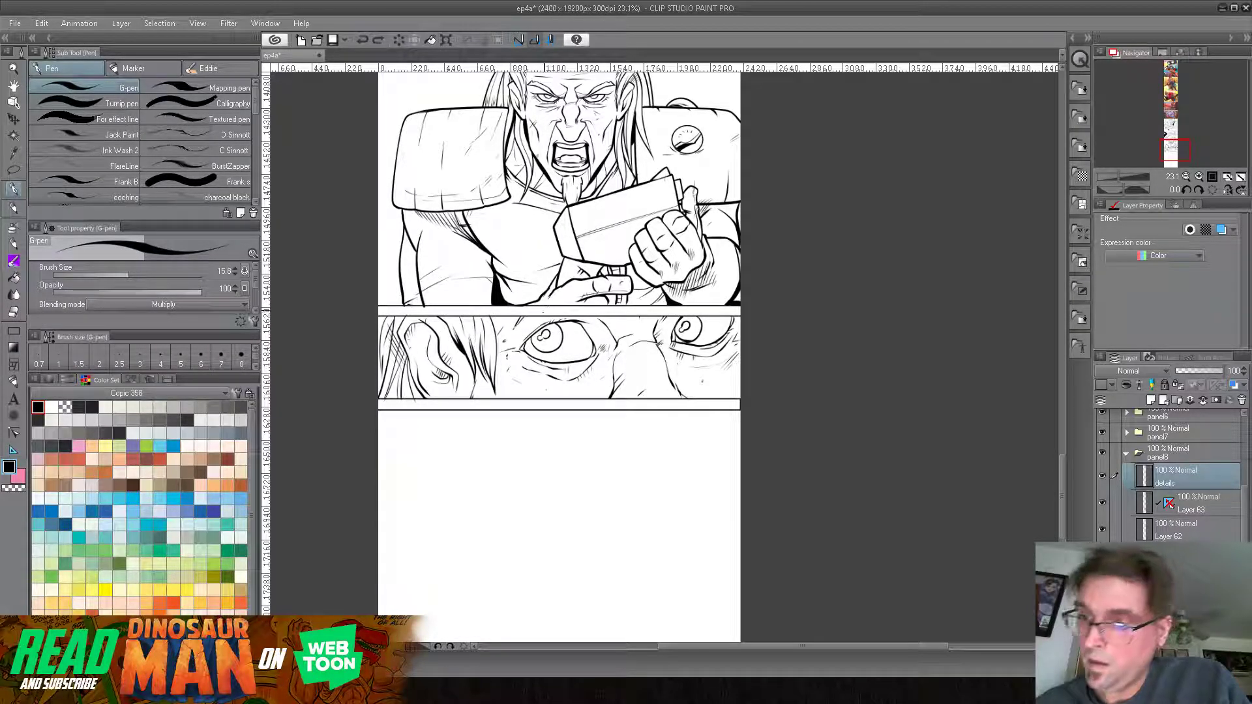
pyautogui.moveTo(525, 336); pyautogui.dragTo(531, 339)
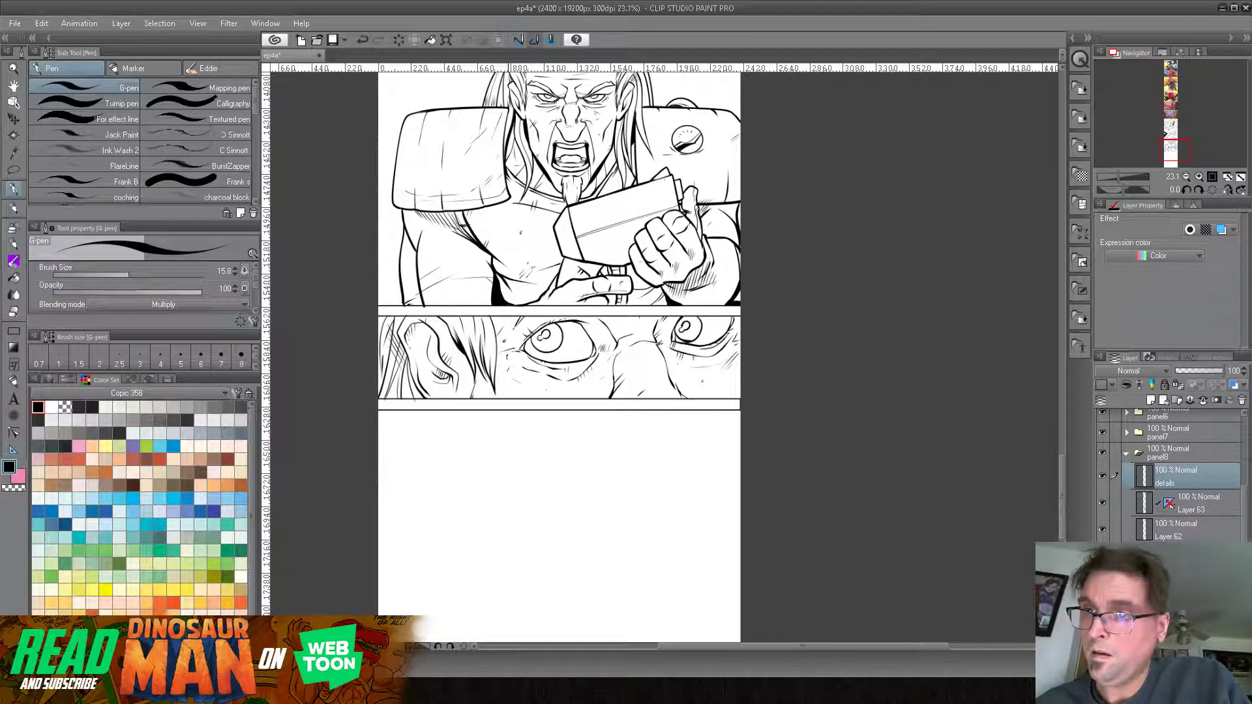
# Step: Collapse the panel8 folder, expand the panel6 folder and select its top layer, Layer 40
pyautogui.moveTo(718, 262); pyautogui.dragTo(696, 327)
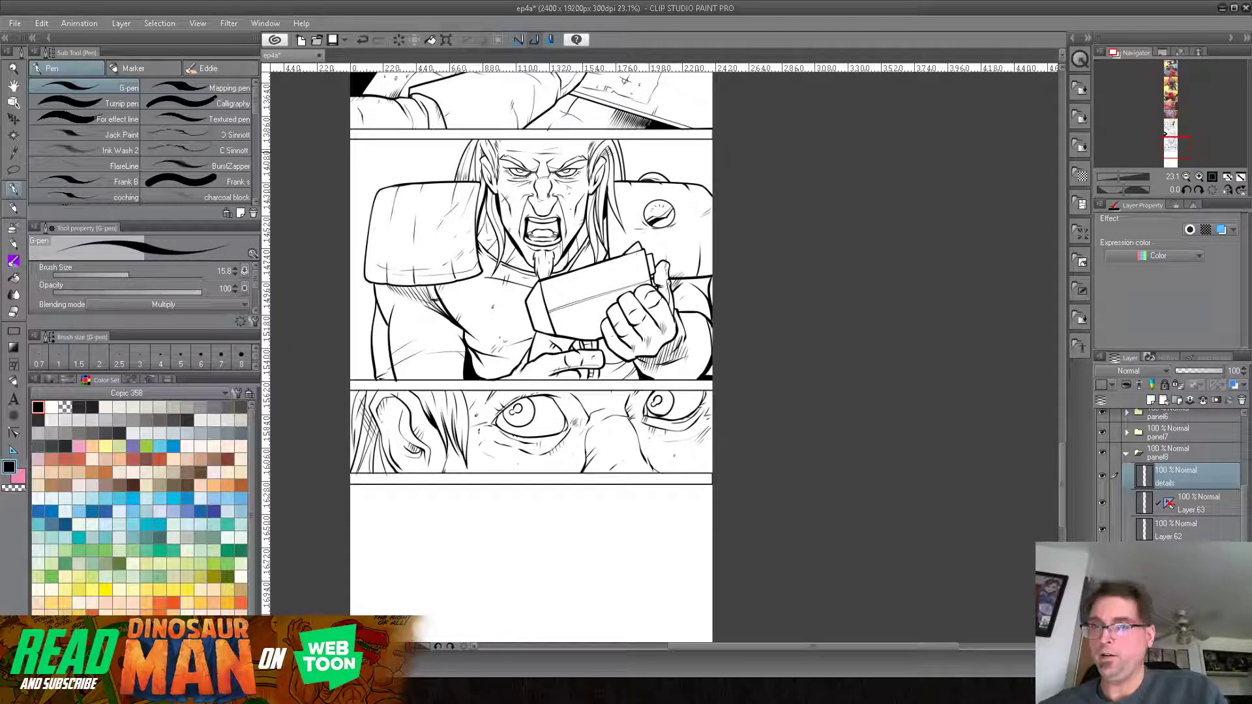
pyautogui.moveTo(654, 463); pyautogui.dragTo(650, 588)
pyautogui.moveTo(652, 244); pyautogui.dragTo(663, 560)
pyautogui.moveTo(674, 315); pyautogui.dragTo(686, 385)
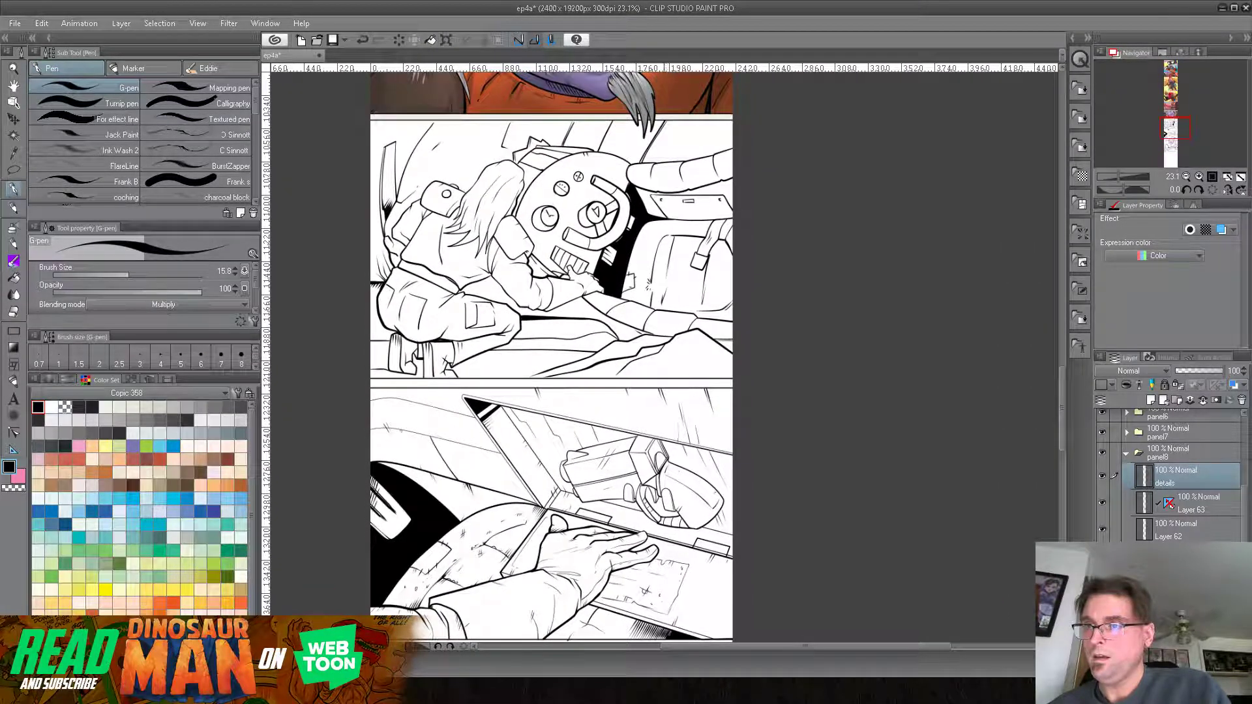
pyautogui.moveTo(609, 452); pyautogui.dragTo(603, 397)
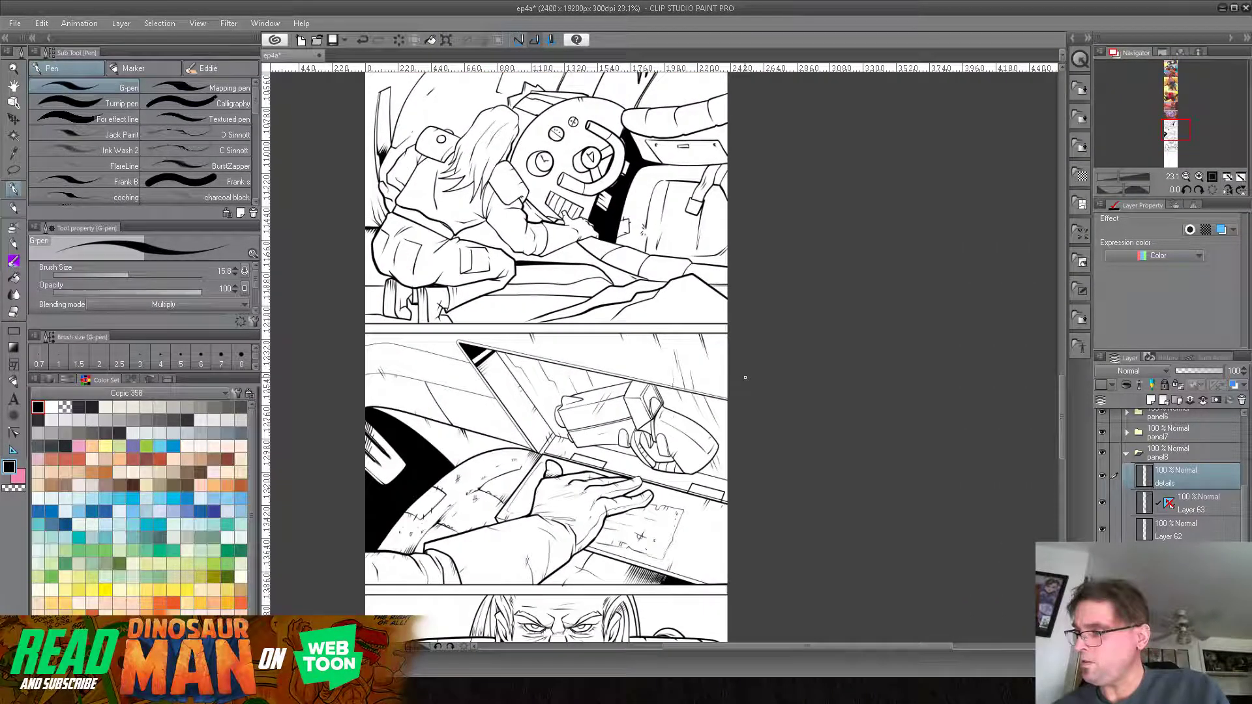
pyautogui.click(1126, 452)
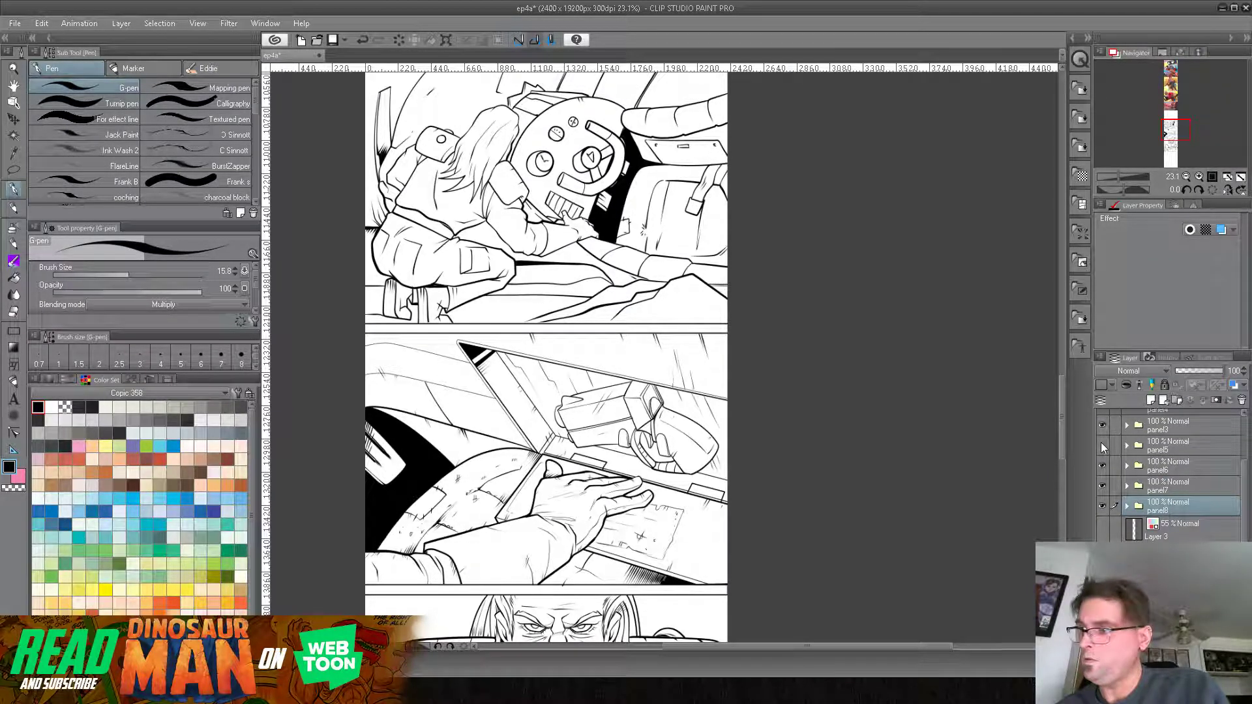
pyautogui.click(1103, 465)
pyautogui.click(1104, 464)
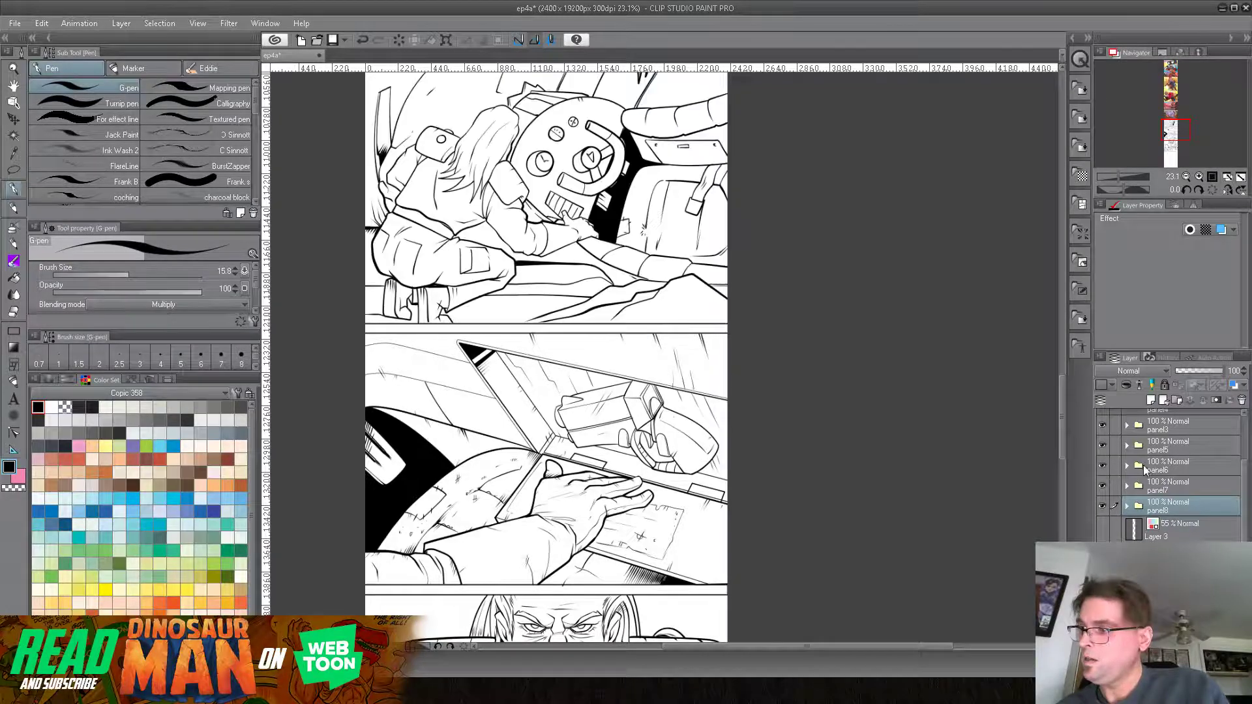
pyautogui.click(1126, 466)
pyautogui.click(1190, 499)
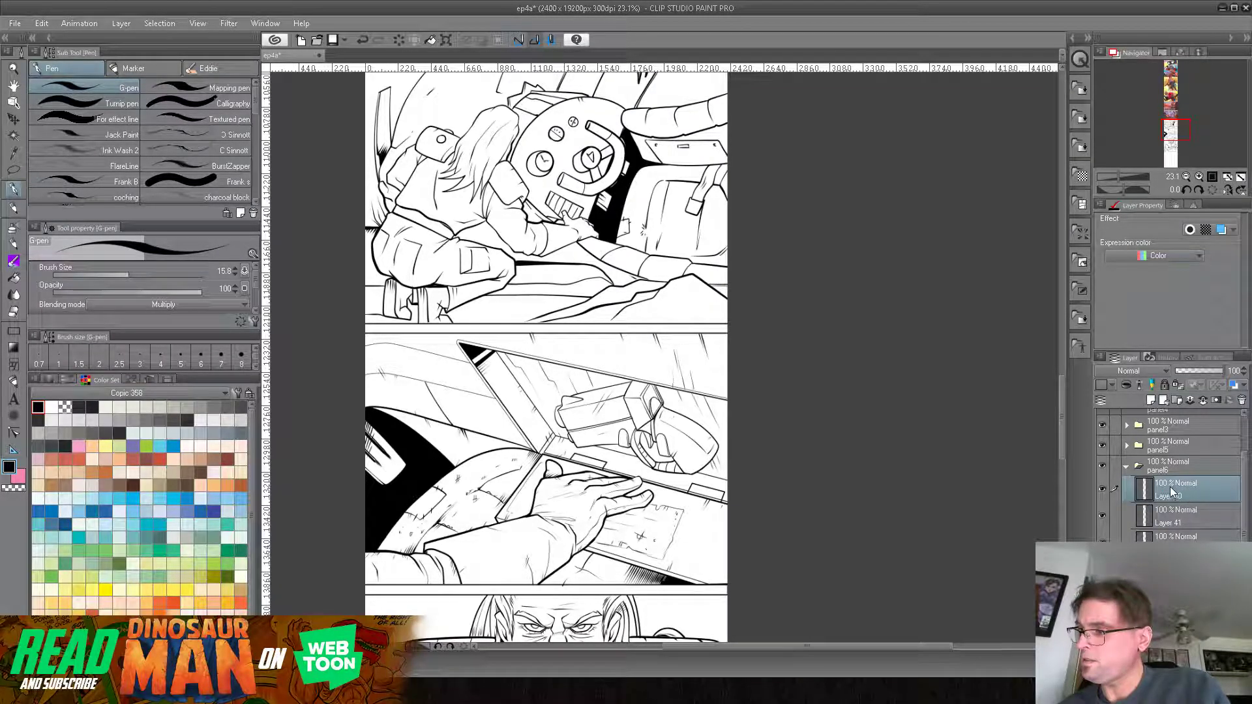
# Step: Toggle the visibility of the individual layers in the panel6 folder to check what each one contains
pyautogui.click(1101, 488)
pyautogui.click(1102, 514)
pyautogui.click(1101, 515)
pyautogui.click(1107, 534)
pyautogui.click(1107, 534)
pyautogui.click(1104, 515)
pyautogui.click(1104, 515)
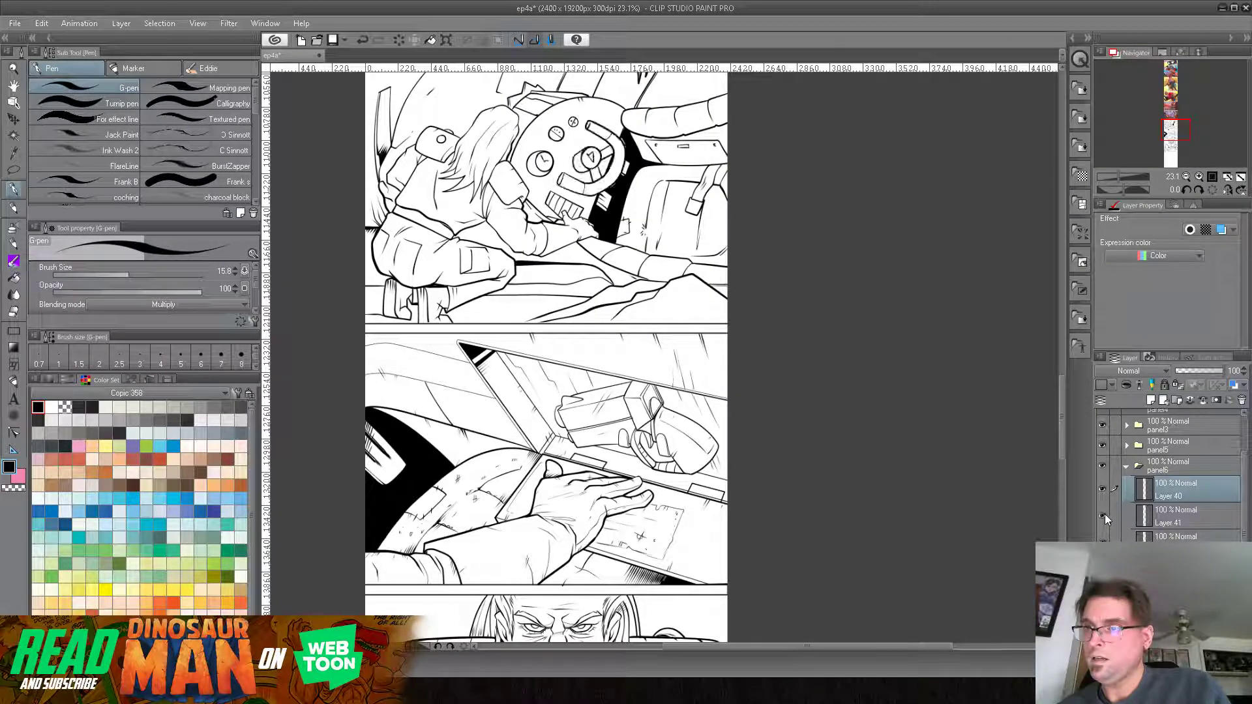
pyautogui.scroll(3, 765, 270)
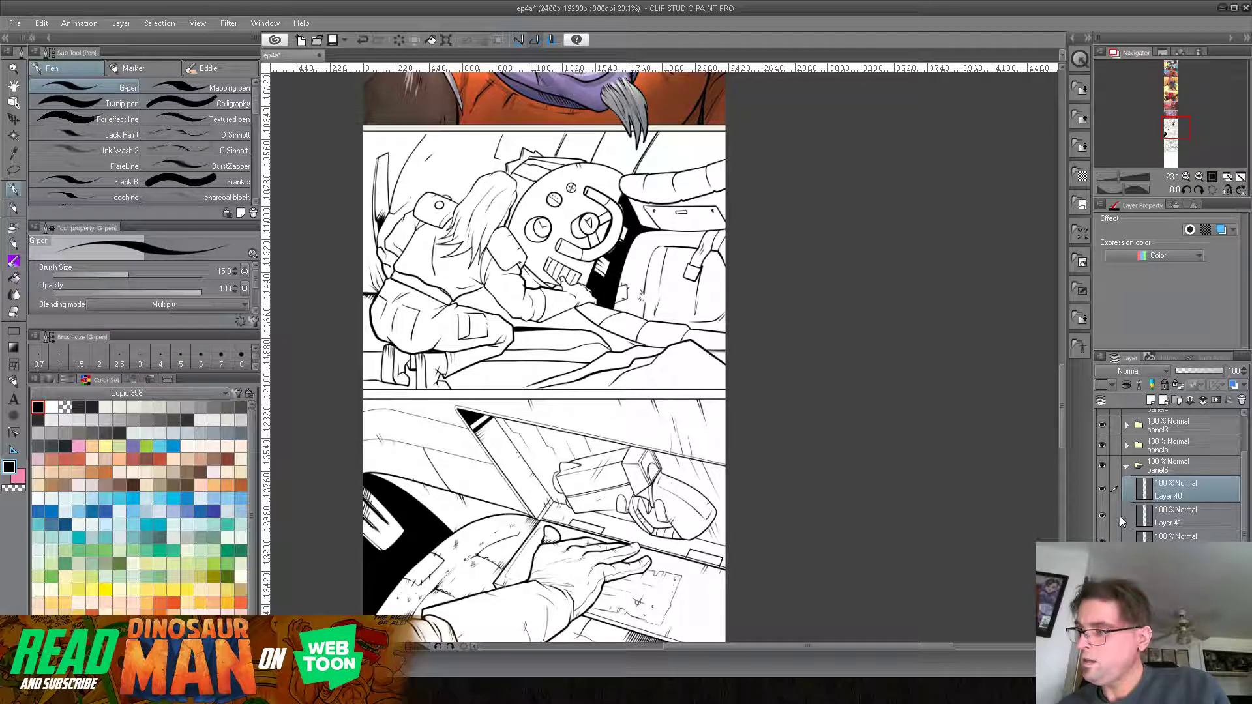
pyautogui.click(1102, 488)
pyautogui.click(1102, 488)
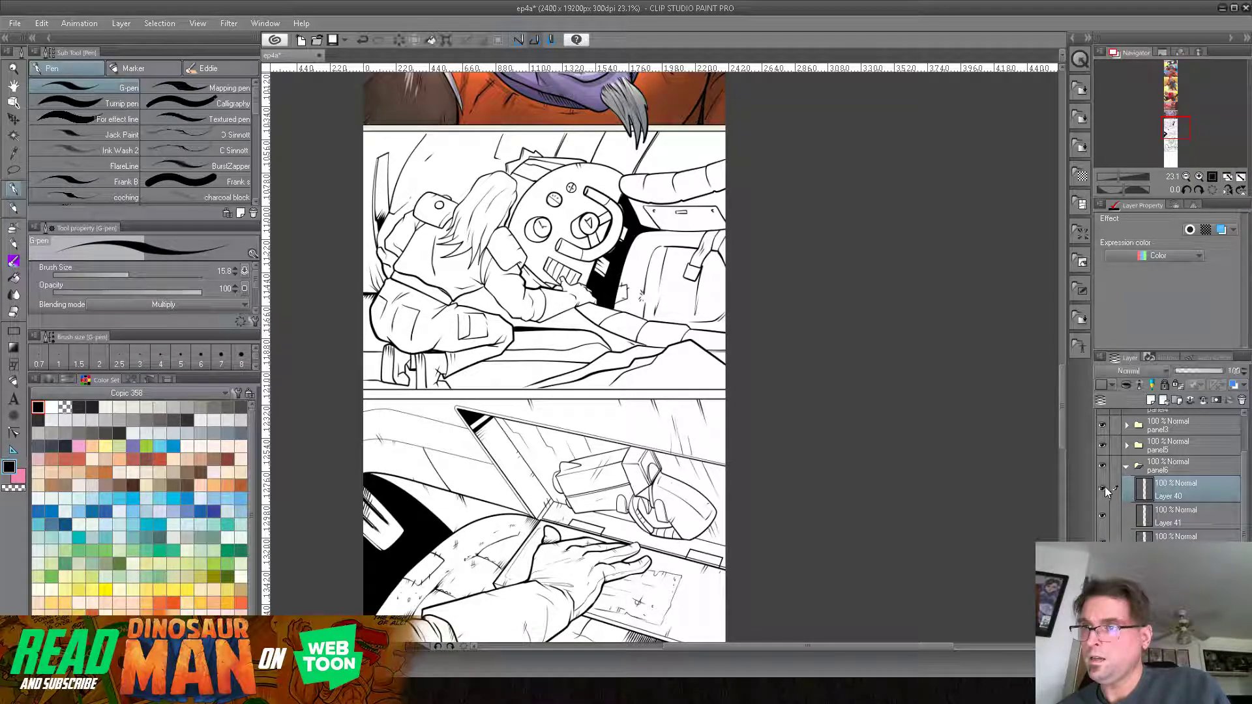
# Step: Merge Layer 41 down into Layer 39 and rename Layer 40 as detyails
pyautogui.click(1167, 513)
pyautogui.hotkey('ctrl', 'e')
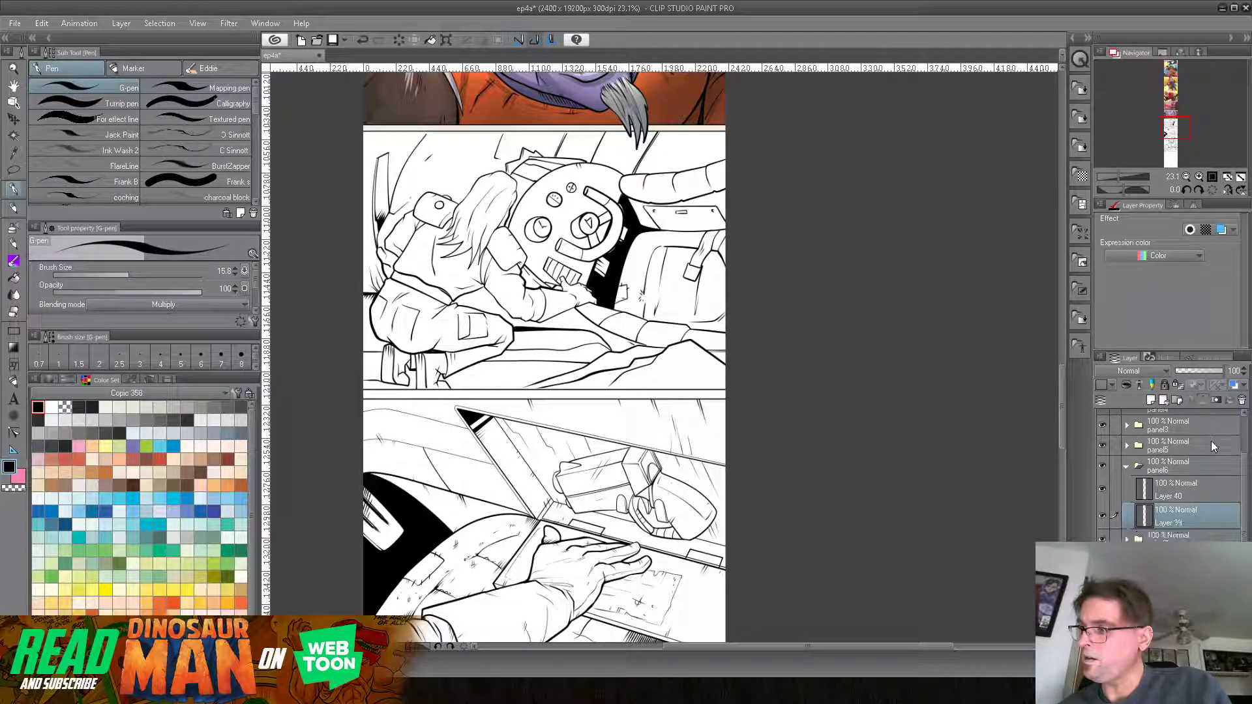
pyautogui.doubleClick(1167, 496)
pyautogui.write('detyail')
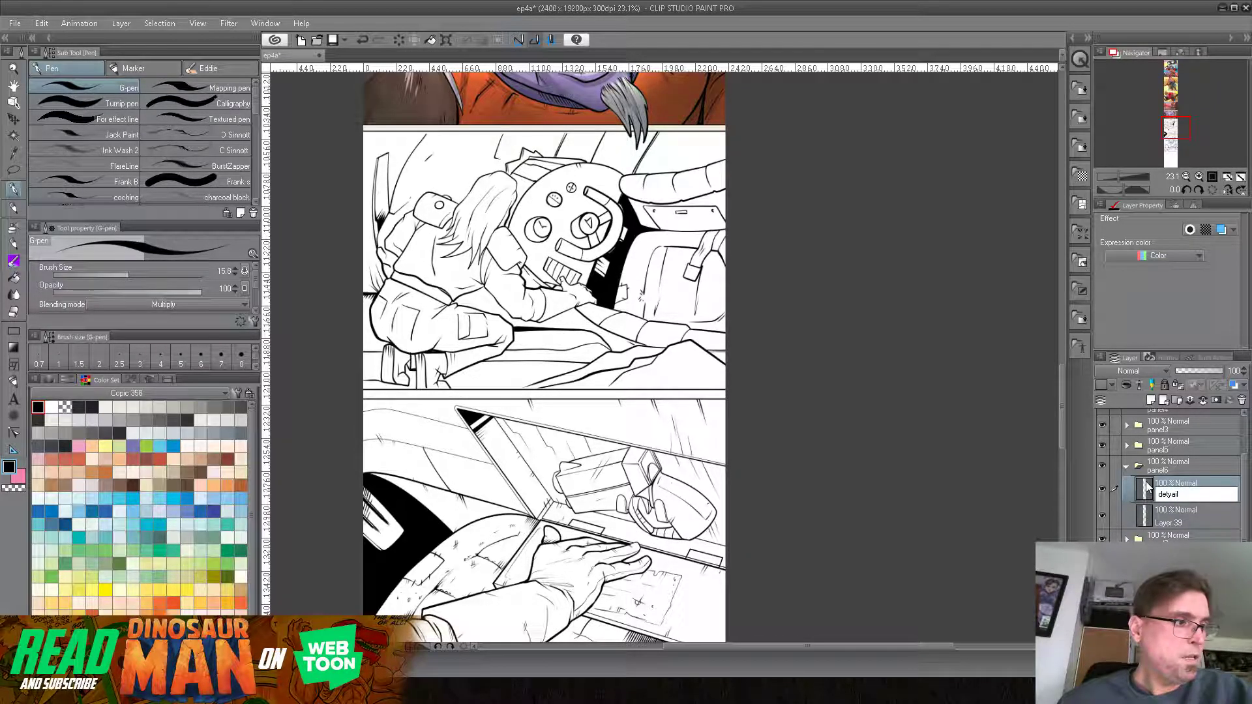
pyautogui.write('s')
pyautogui.press('Return')
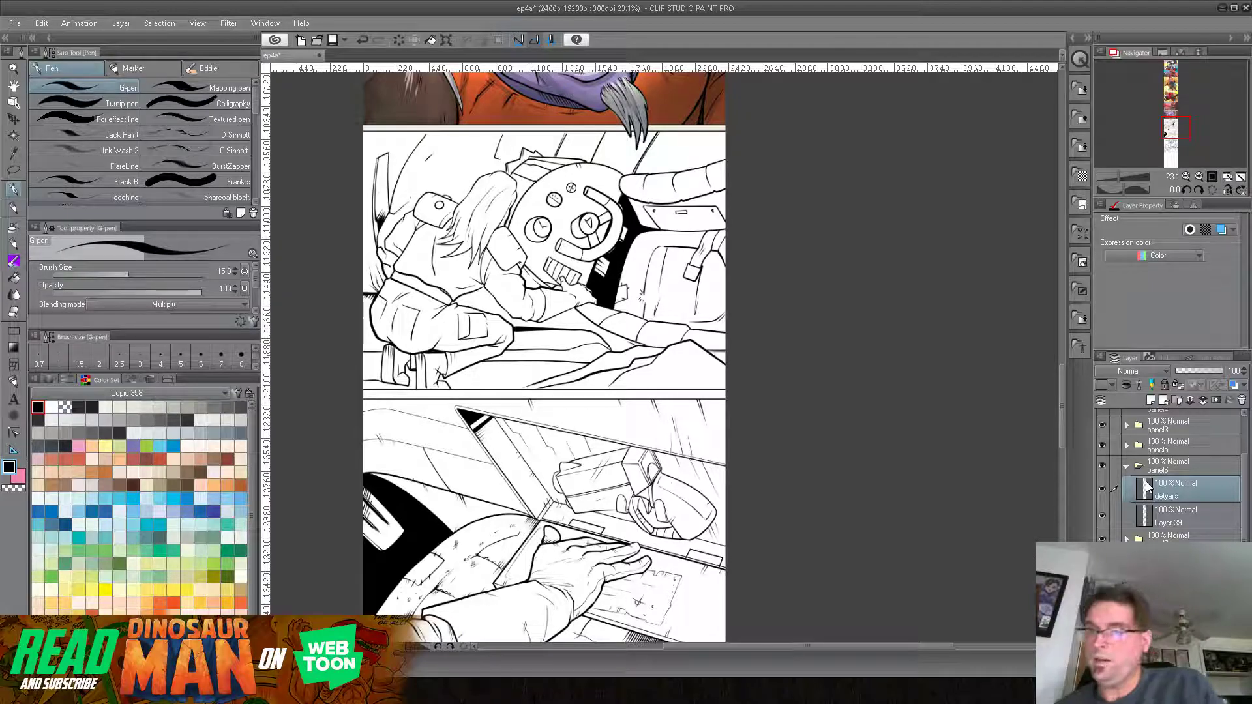
# Step: Set the G-pen brush size to 12.7 and ink fine hatching over the kneeling figure, console, hoses and ground in the upper line-art panel
pyautogui.click(130, 274)
pyautogui.moveTo(129, 274); pyautogui.dragTo(126, 275)
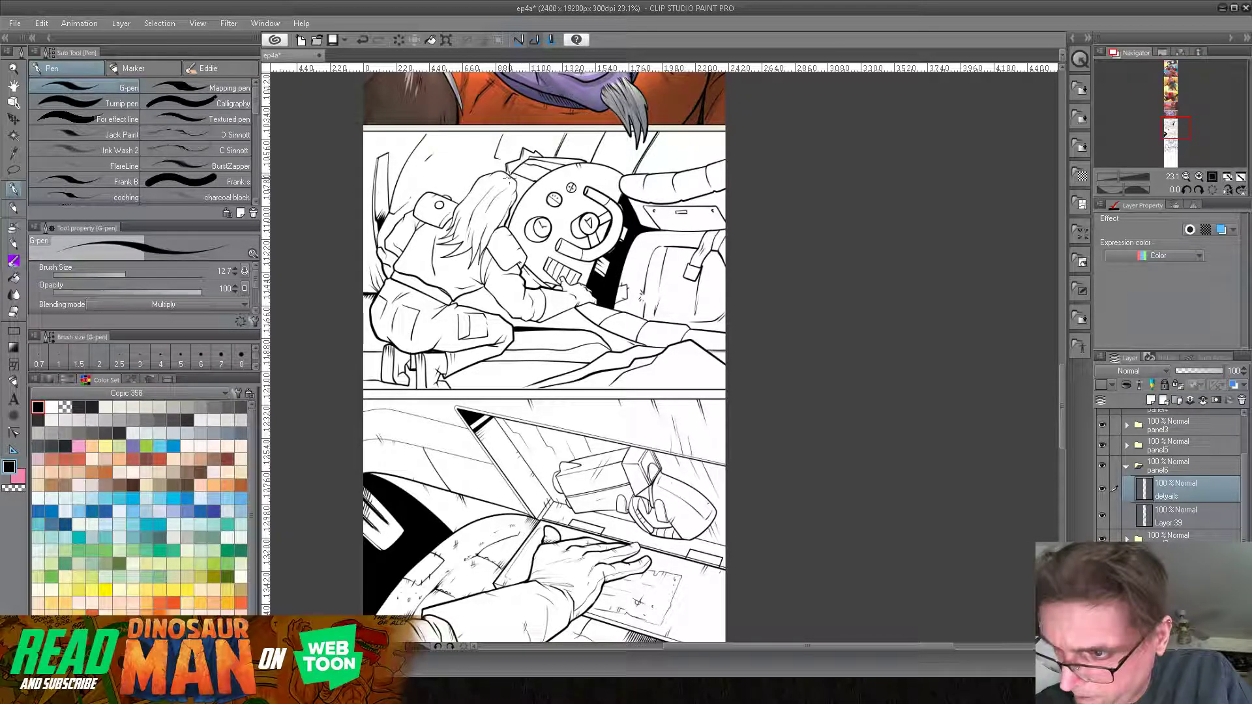
pyautogui.moveTo(509, 178)
pyautogui.mouseDown()
pyautogui.moveTo(489, 201)
pyautogui.moveTo(499, 205)
pyautogui.moveTo(487, 244)
pyautogui.moveTo(502, 262)
pyautogui.moveTo(487, 278)
pyautogui.mouseUp()
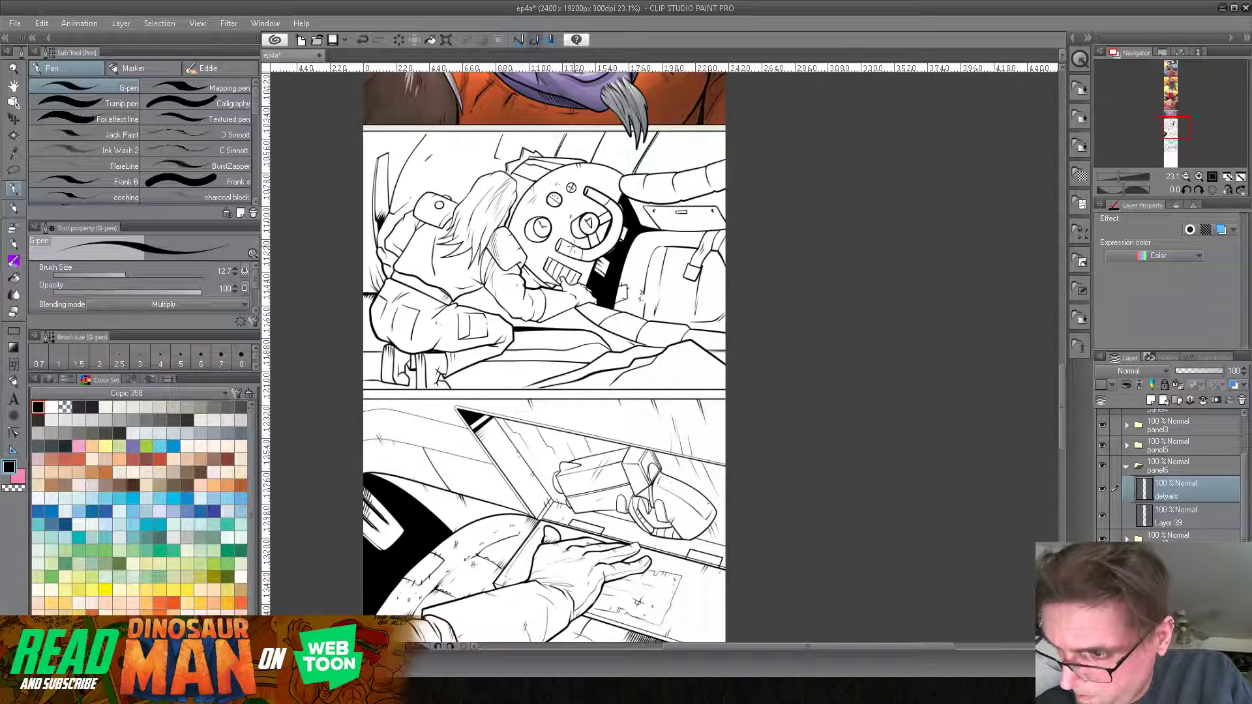
pyautogui.moveTo(597, 262); pyautogui.dragTo(604, 271)
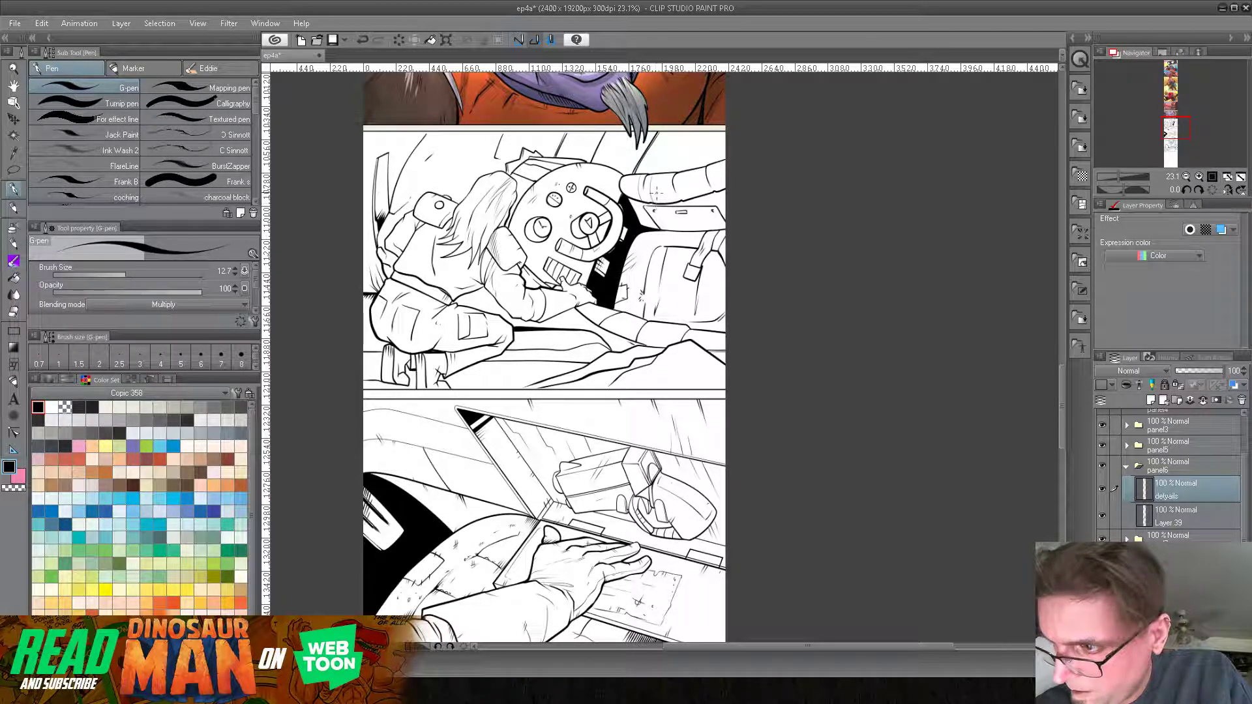
pyautogui.moveTo(643, 201)
pyautogui.mouseDown()
pyautogui.moveTo(683, 177)
pyautogui.moveTo(648, 162)
pyautogui.mouseUp()
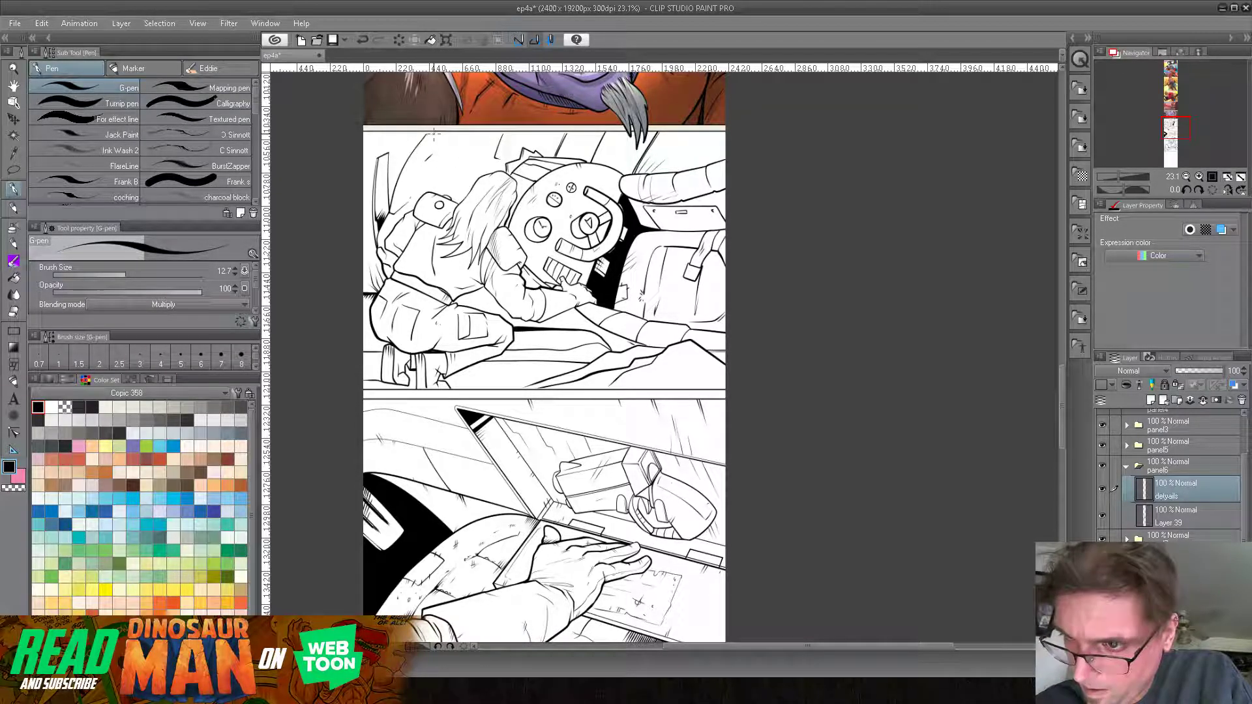
pyautogui.moveTo(425, 145); pyautogui.dragTo(441, 135)
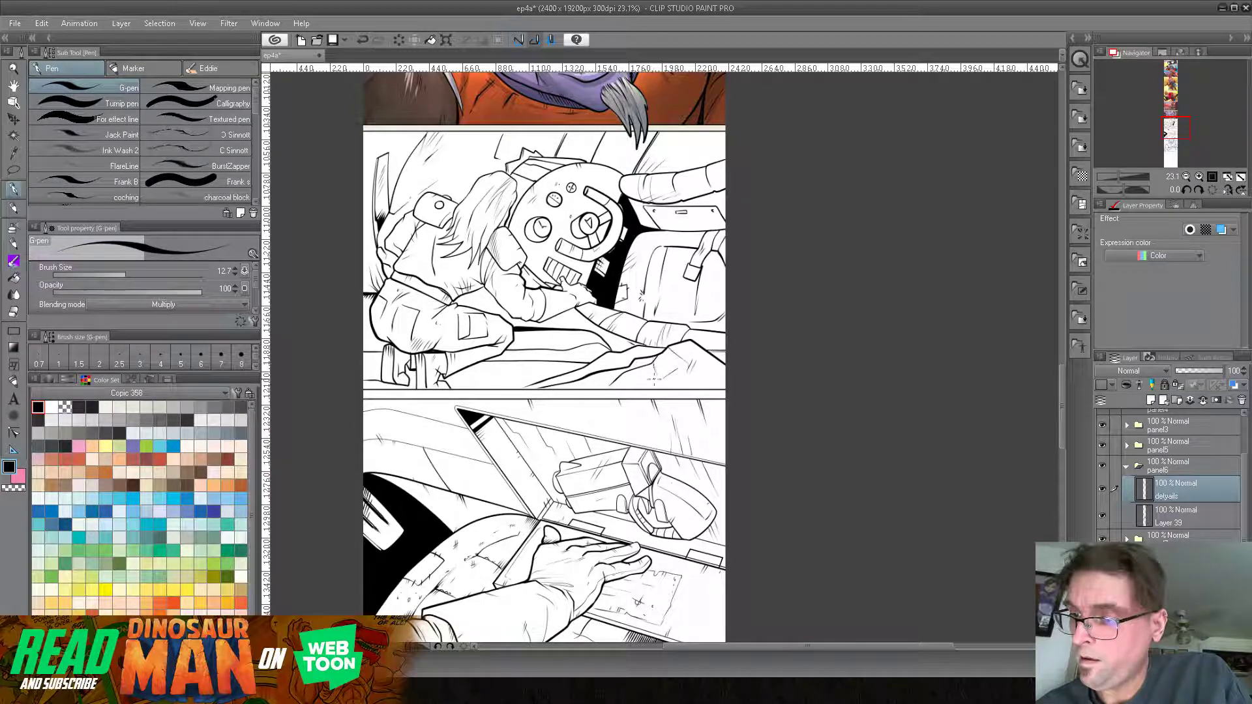
pyautogui.moveTo(610, 352)
pyautogui.mouseDown()
pyautogui.moveTo(629, 365)
pyautogui.moveTo(597, 363)
pyautogui.mouseUp()
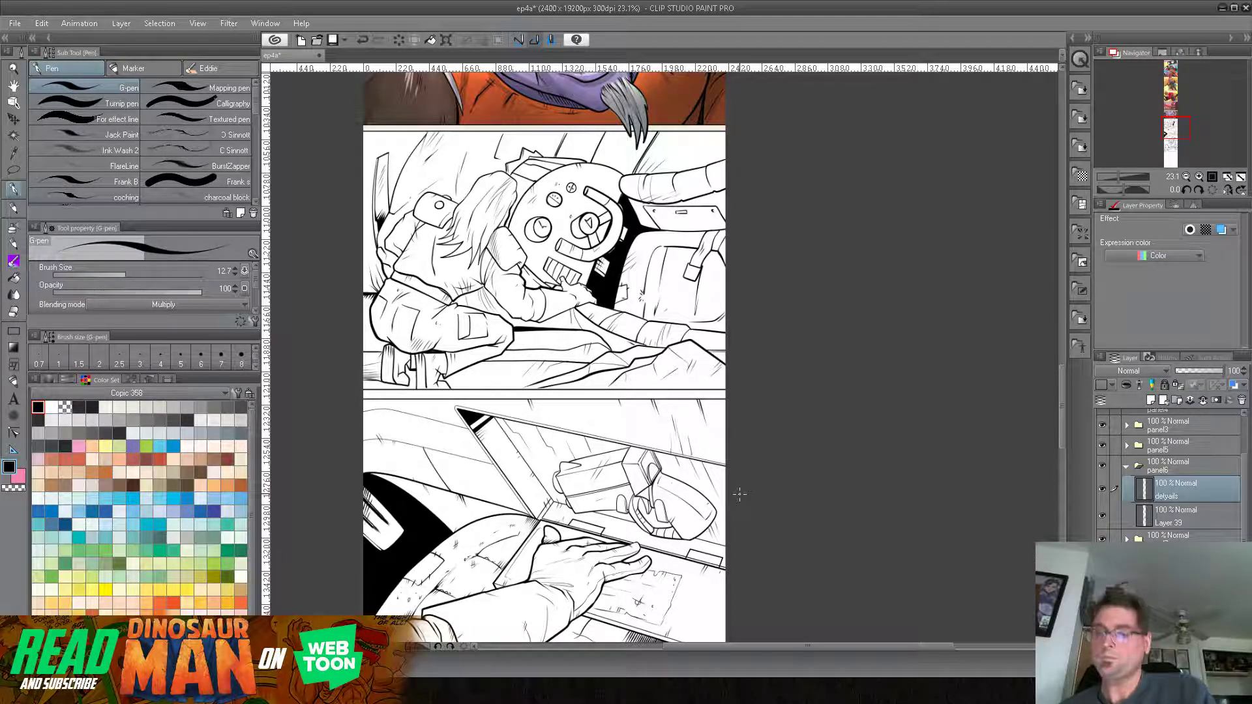
# Step: Review the inked panels and compare the console panel with its detail layer hidden and shown
pyautogui.moveTo(692, 388); pyautogui.dragTo(663, 491)
pyautogui.scroll(-6, 654, 443)
pyautogui.moveTo(650, 313); pyautogui.dragTo(663, 507)
pyautogui.scroll(3, 652, 493)
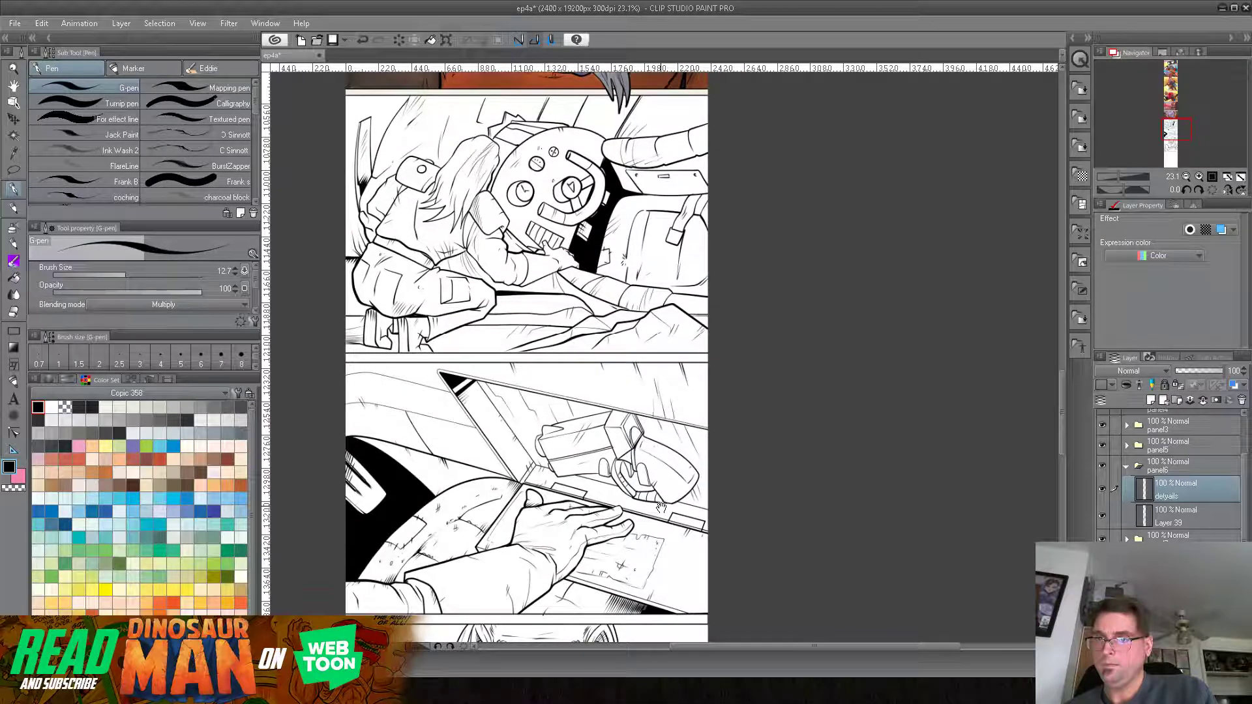
pyautogui.click(1102, 490)
pyautogui.click(1102, 492)
pyautogui.click(1101, 492)
pyautogui.click(1102, 491)
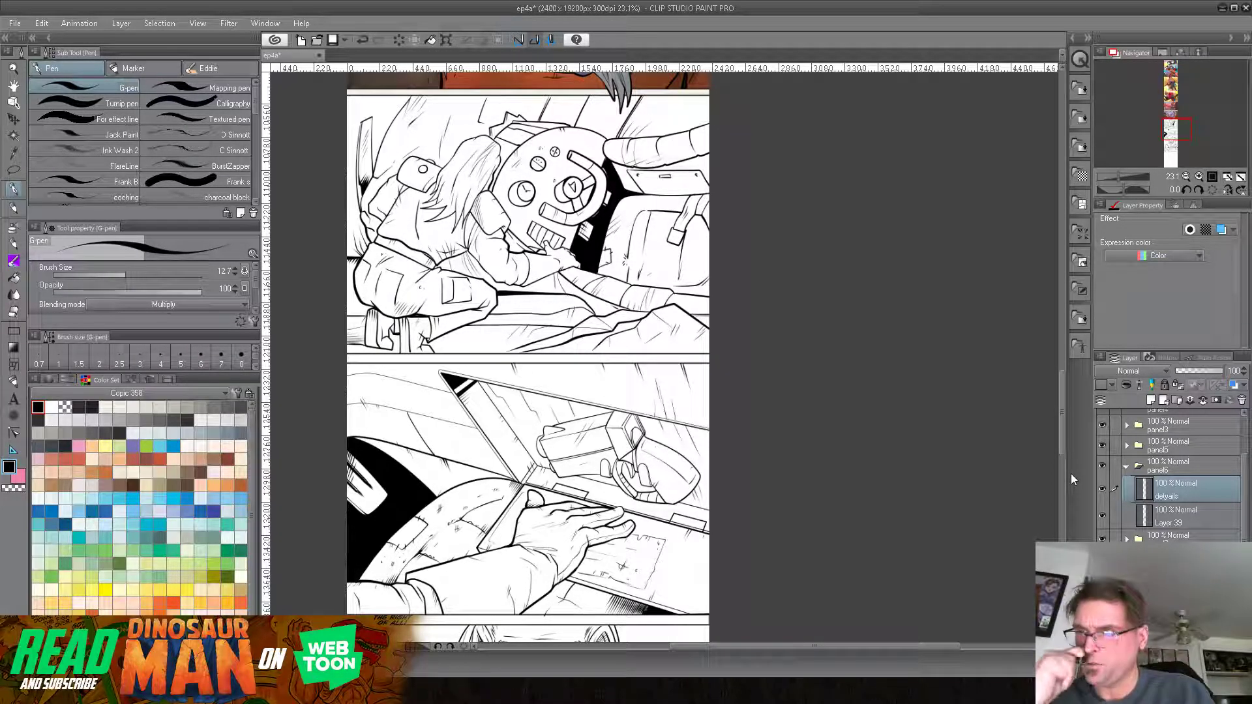
# Step: Collapse the panel6 folder and review the inked shouting-man and eye close-up panels
pyautogui.click(1127, 467)
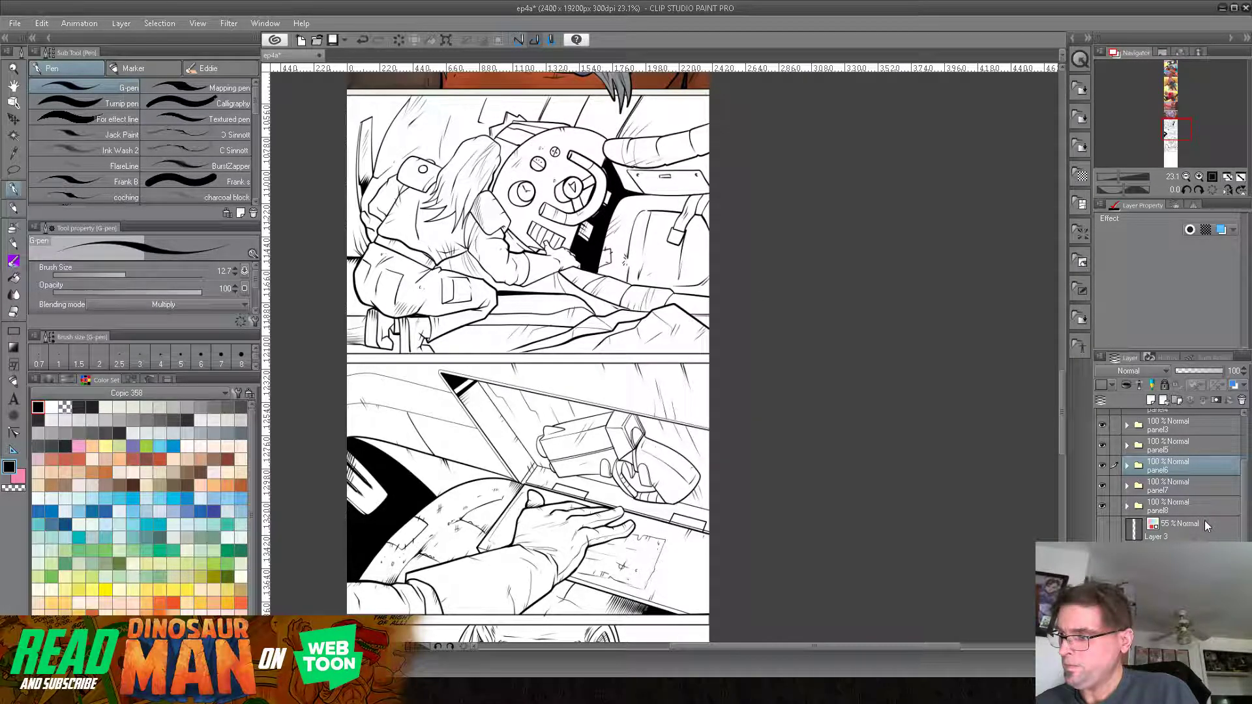
pyautogui.moveTo(1117, 178); pyautogui.dragTo(1117, 173)
pyautogui.moveTo(665, 277); pyautogui.dragTo(701, 201)
pyautogui.moveTo(691, 455); pyautogui.dragTo(703, 306)
pyautogui.moveTo(704, 452)
pyautogui.mouseDown()
pyautogui.moveTo(686, 347)
pyautogui.moveTo(714, 467)
pyautogui.mouseUp()
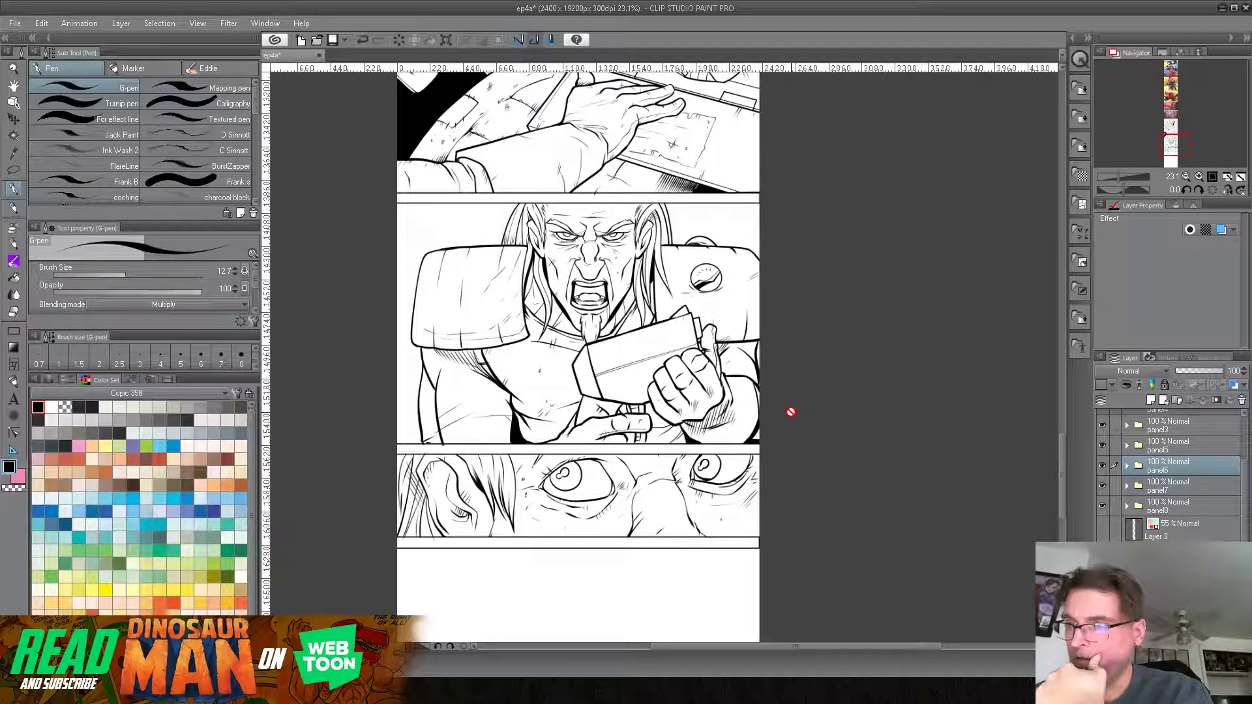
# Step: Toggle the panel7 and panel8 folders' visibility to identify their panels, and expand the panel8 folder
pyautogui.moveTo(690, 449); pyautogui.dragTo(657, 432)
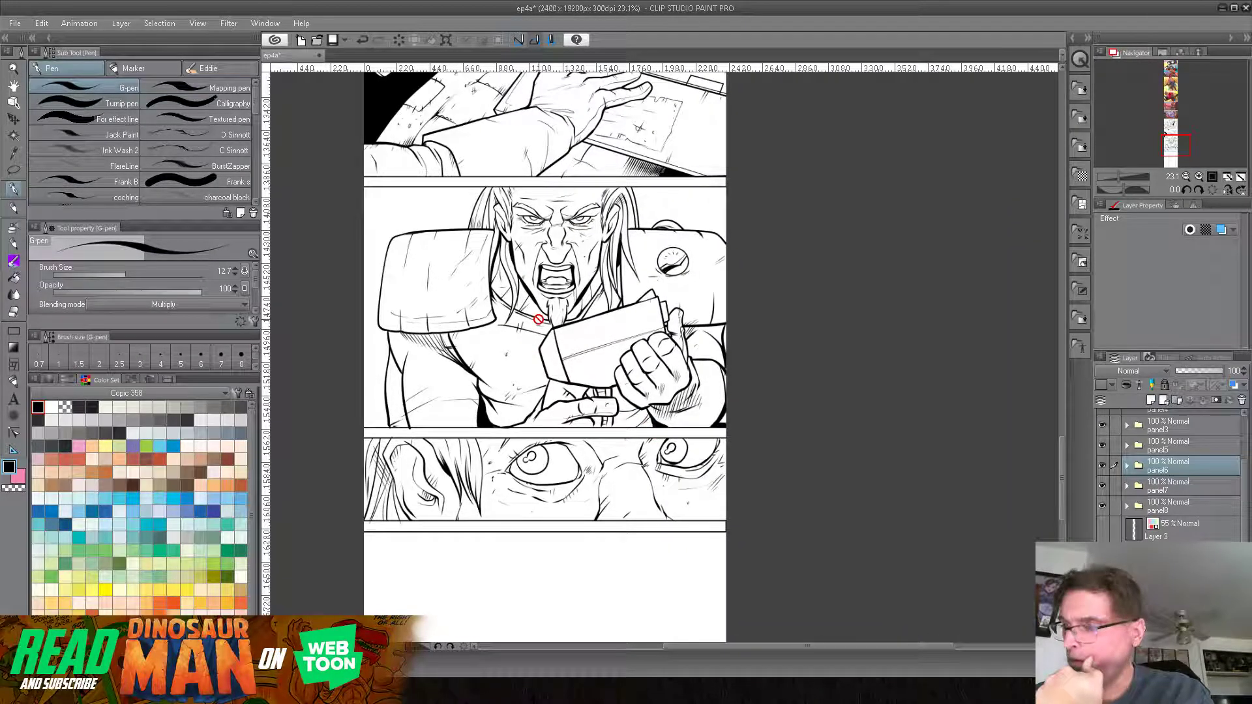
pyautogui.click(1101, 484)
pyautogui.click(1102, 484)
pyautogui.click(1101, 505)
pyautogui.click(1101, 505)
pyautogui.click(1126, 506)
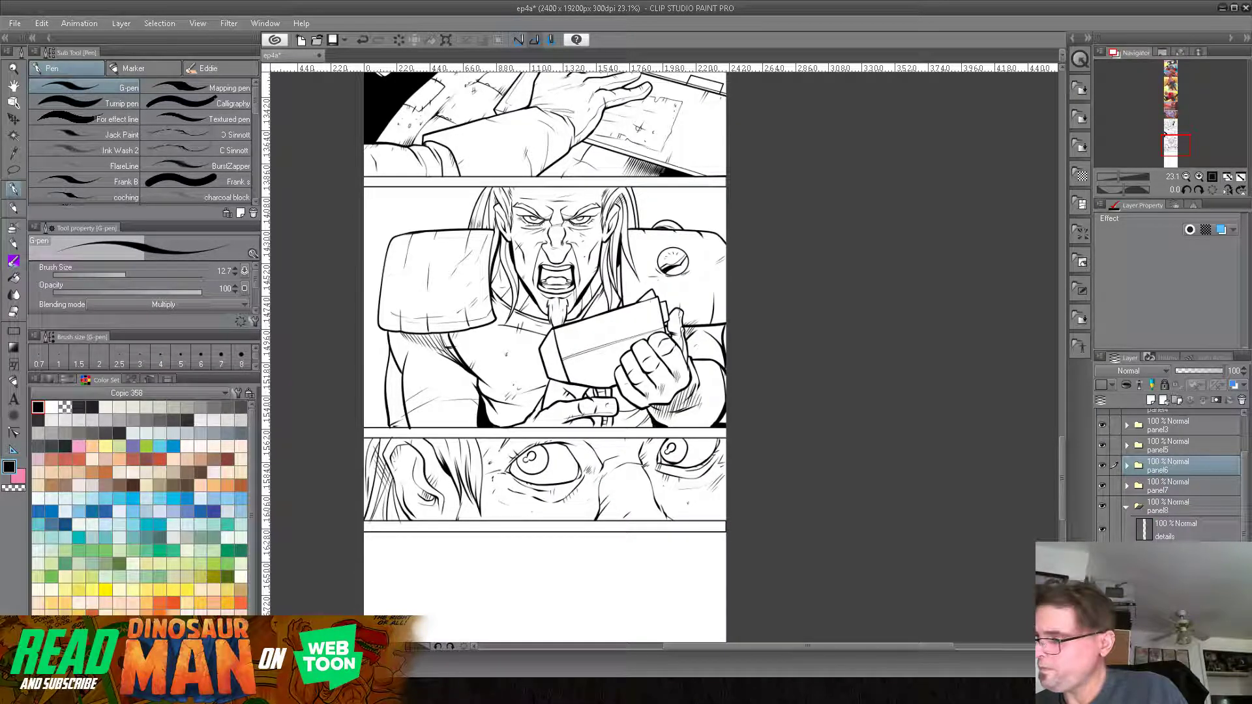
# Step: Check the layers inside the panel8 folder by toggling visibility, and delete the surplus layer
pyautogui.click(1173, 558)
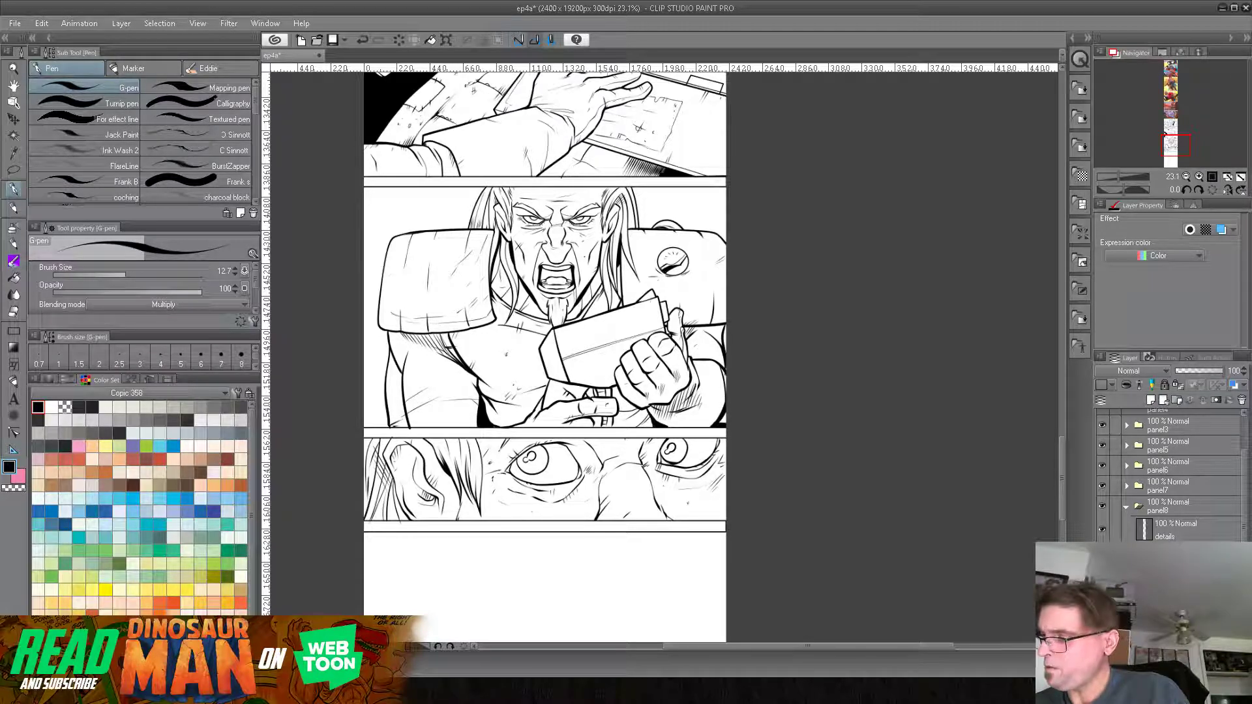
pyautogui.click(1113, 386)
pyautogui.click(1124, 402)
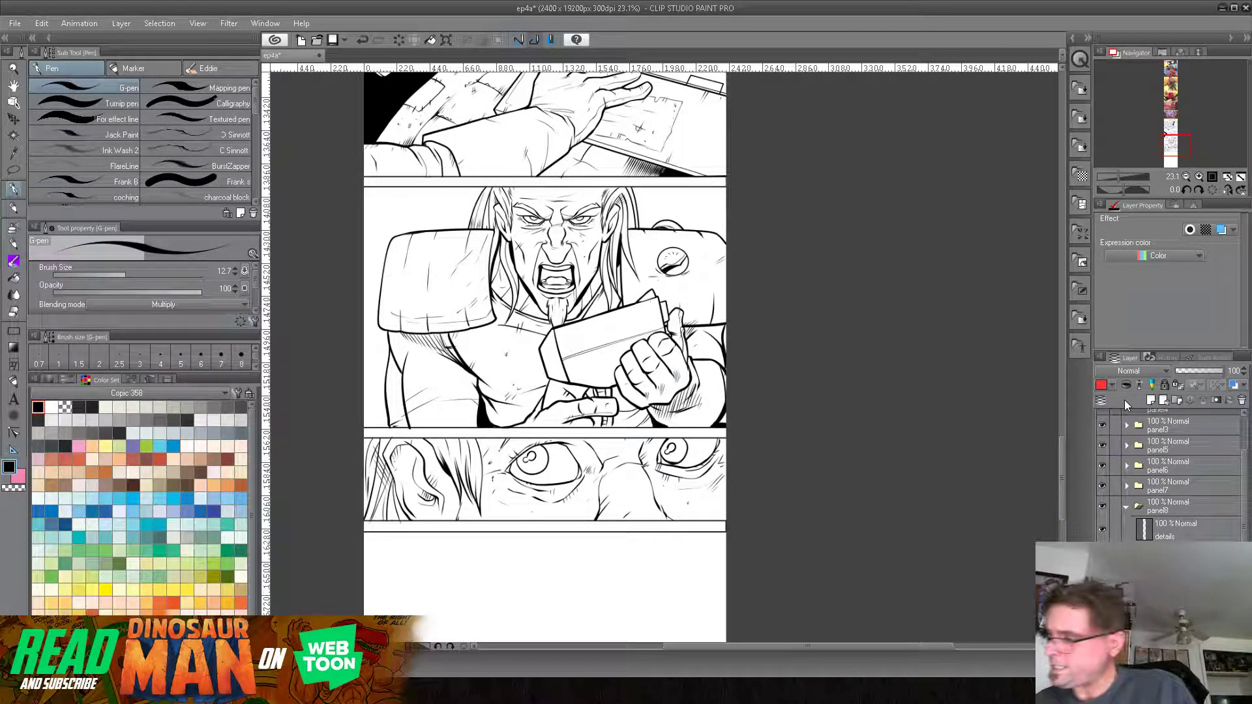
pyautogui.click(1139, 385)
pyautogui.click(1102, 552)
pyautogui.click(1102, 553)
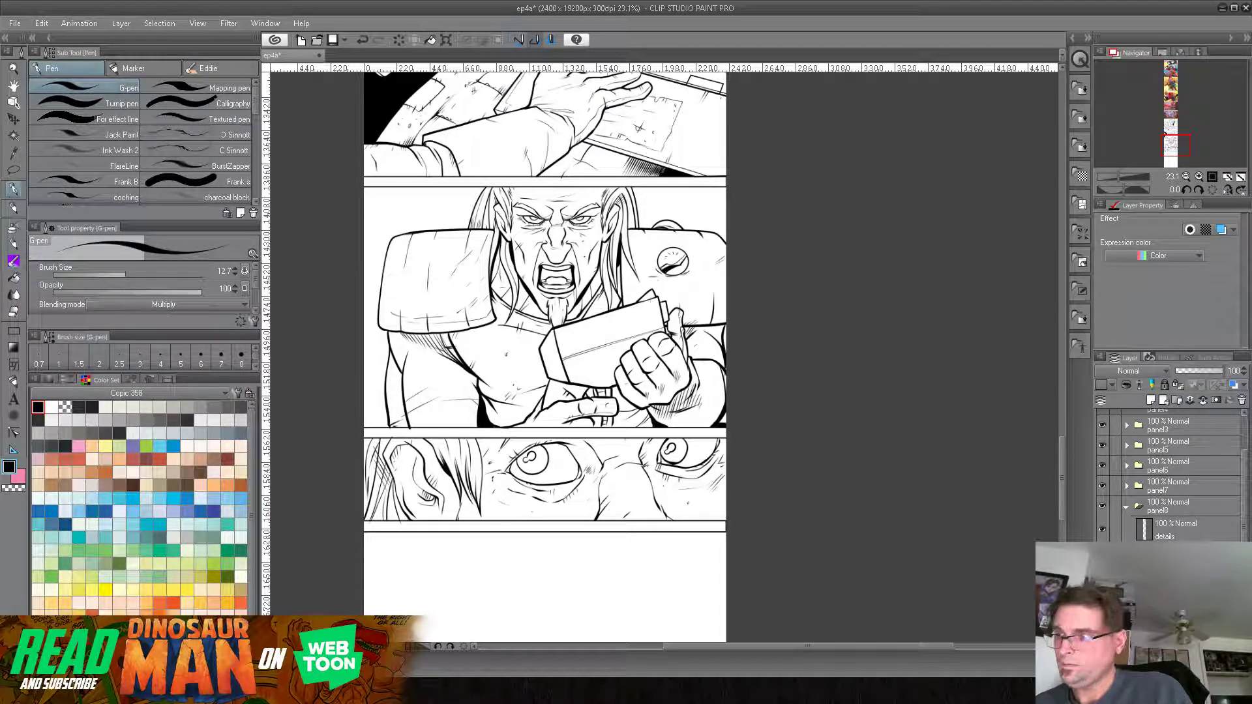
pyautogui.click(1243, 401)
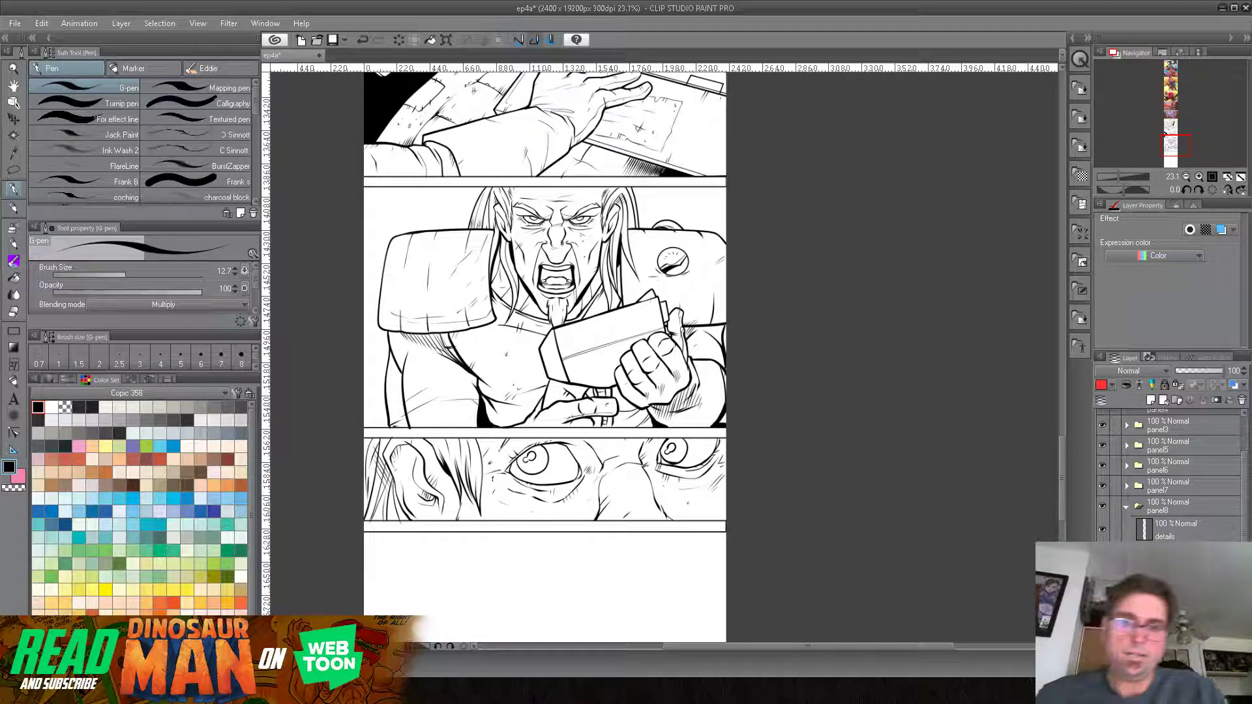
# Step: Fill the shouting man's chest and collar with orange, using the fill that refers only to the editing layer
pyautogui.click(15, 281)
pyautogui.scroll(-3, 249, 561)
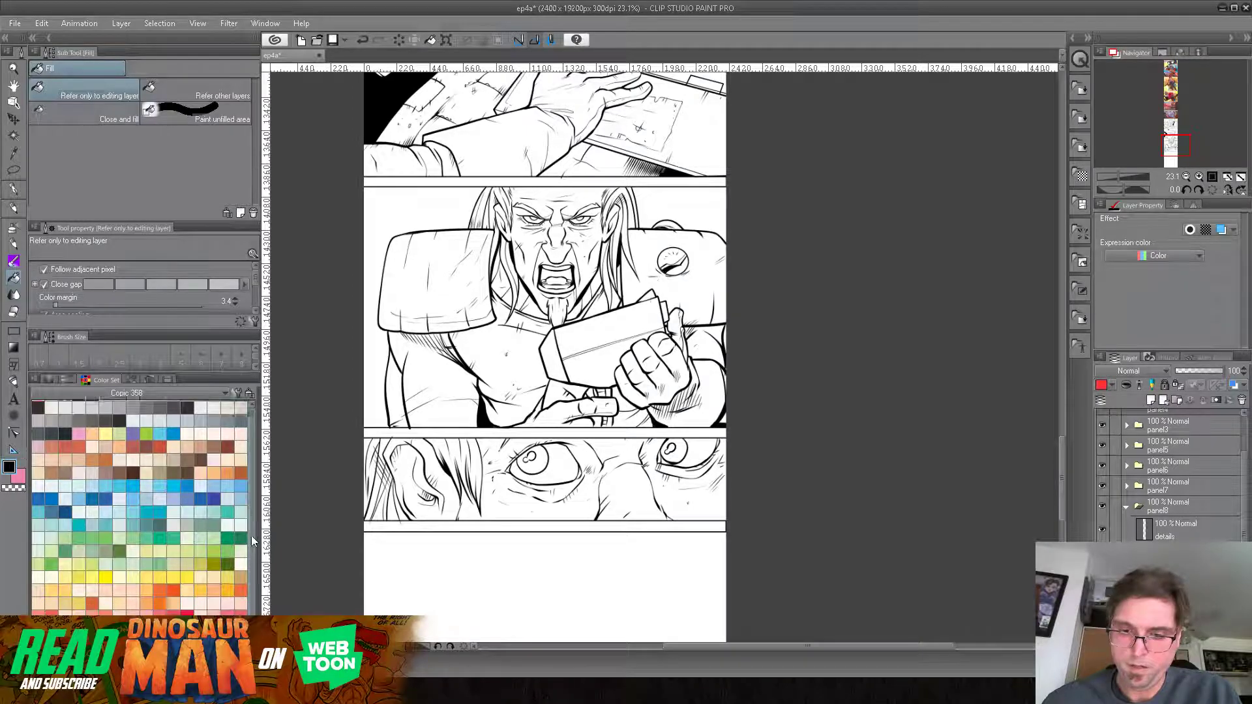
pyautogui.click(525, 359)
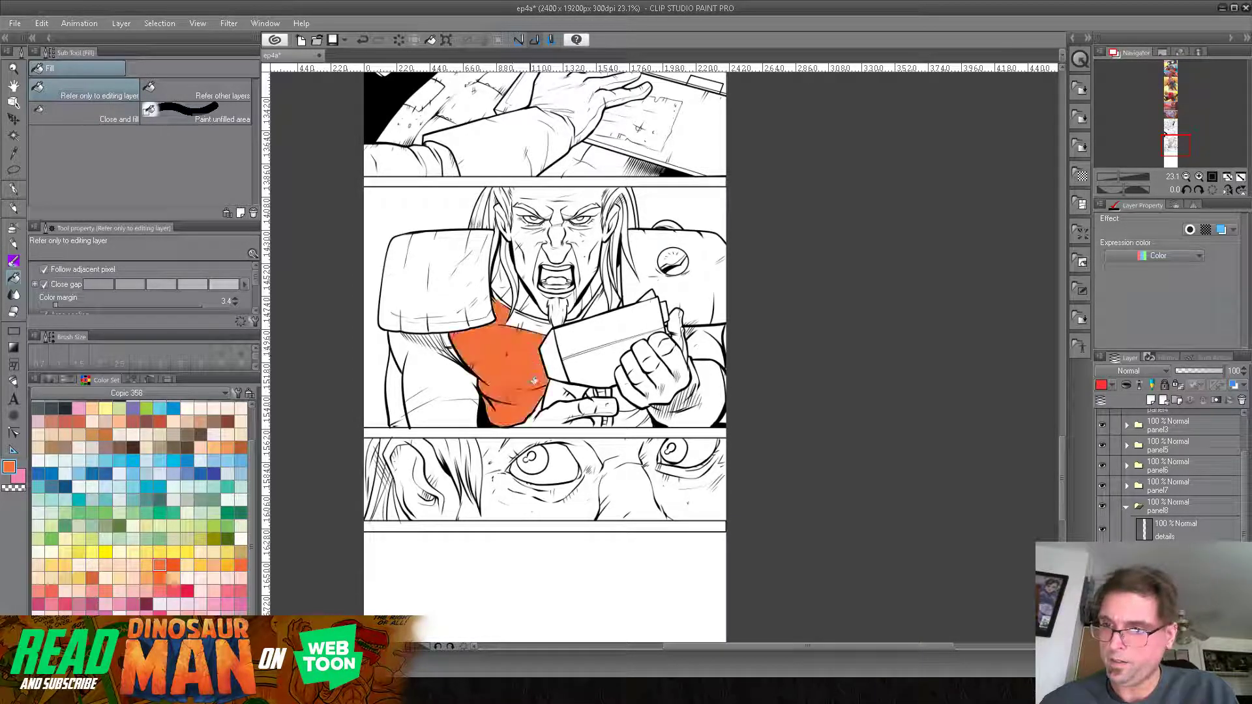
pyautogui.click(596, 306)
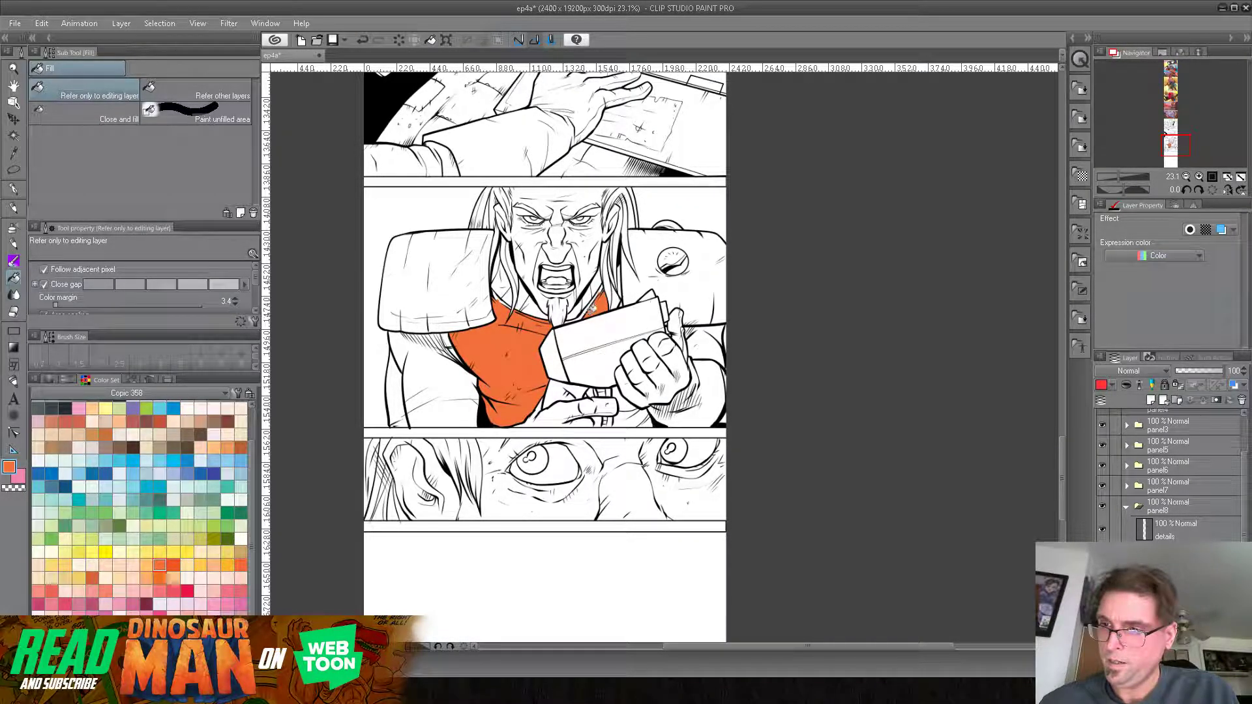
pyautogui.click(363, 40)
pyautogui.click(585, 305)
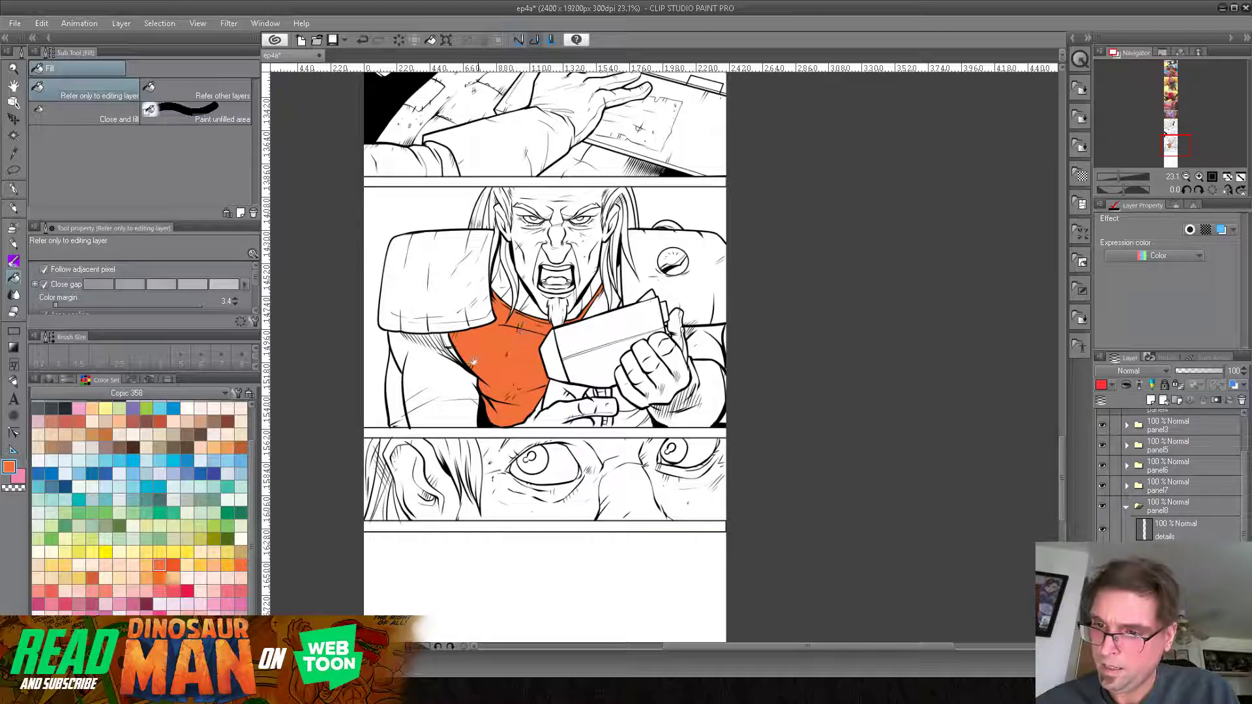
# Step: Fill the shouting man's sleeves and the remaining parts of his shirt with the same orange
pyautogui.click(429, 372)
pyautogui.click(399, 391)
pyautogui.click(410, 420)
pyautogui.click(618, 404)
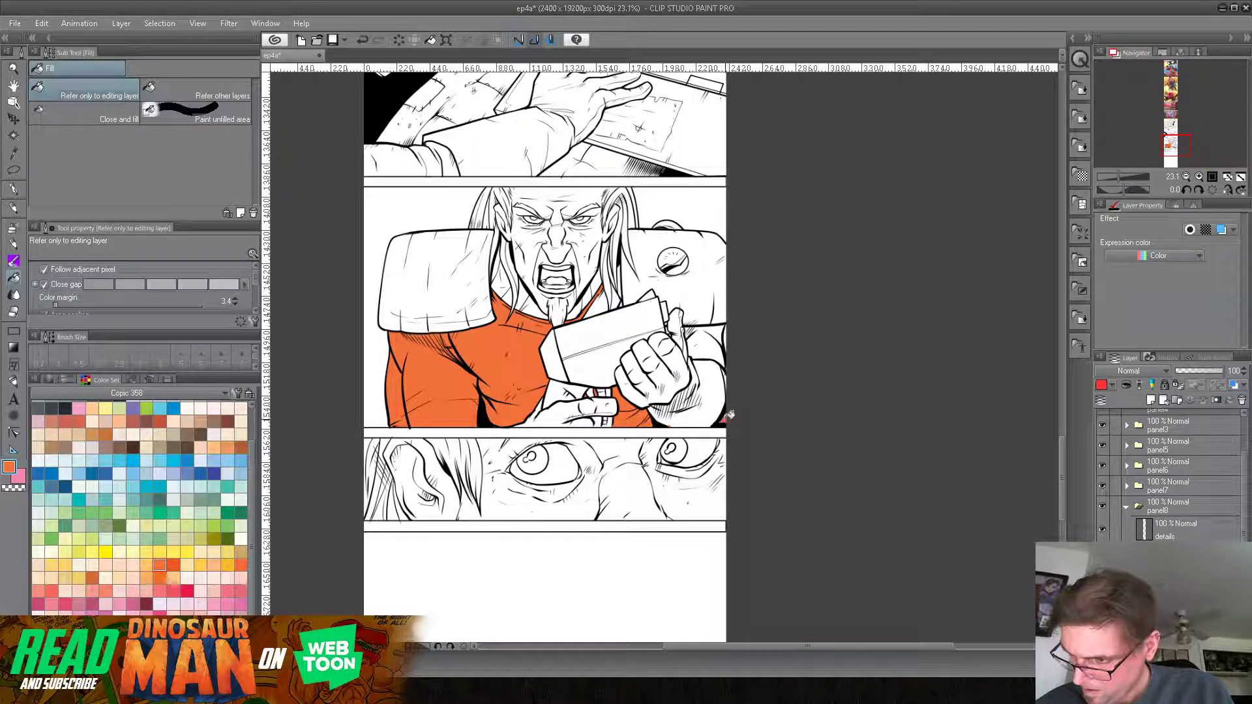
pyautogui.click(716, 334)
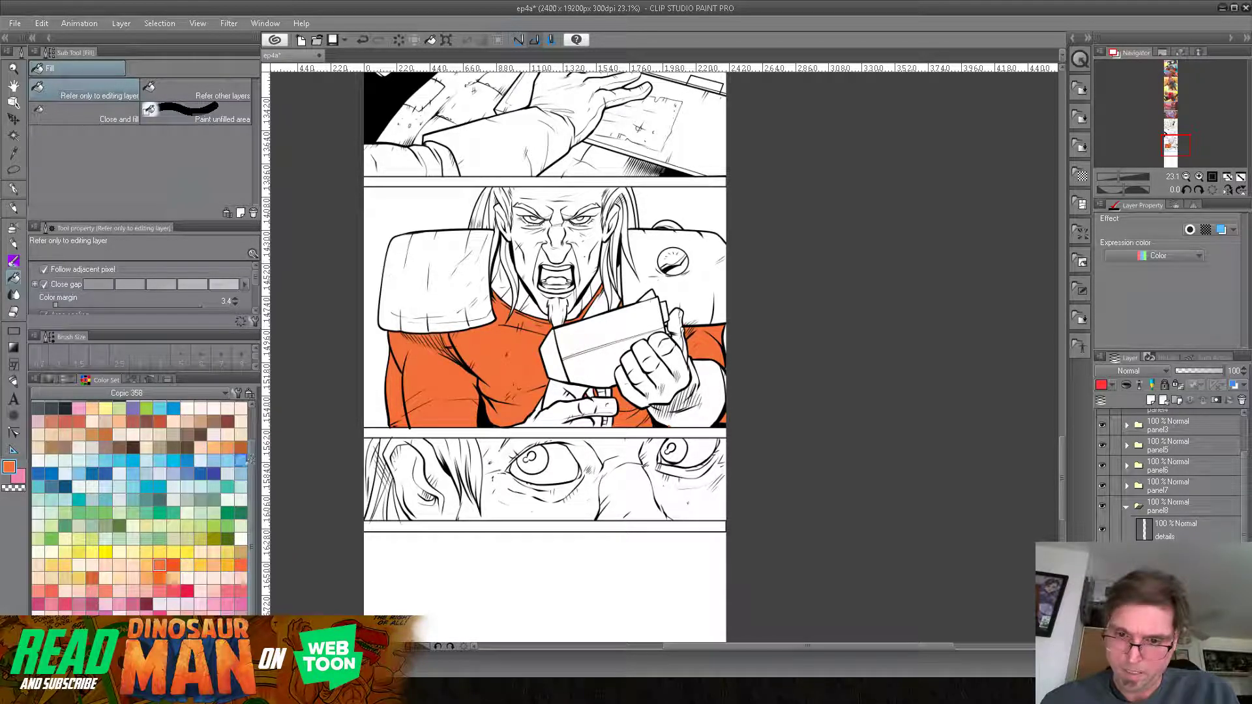
# Step: Fill the area between the man's neck and shoulder armour with teal and his cheeks with purple
pyautogui.click(617, 292)
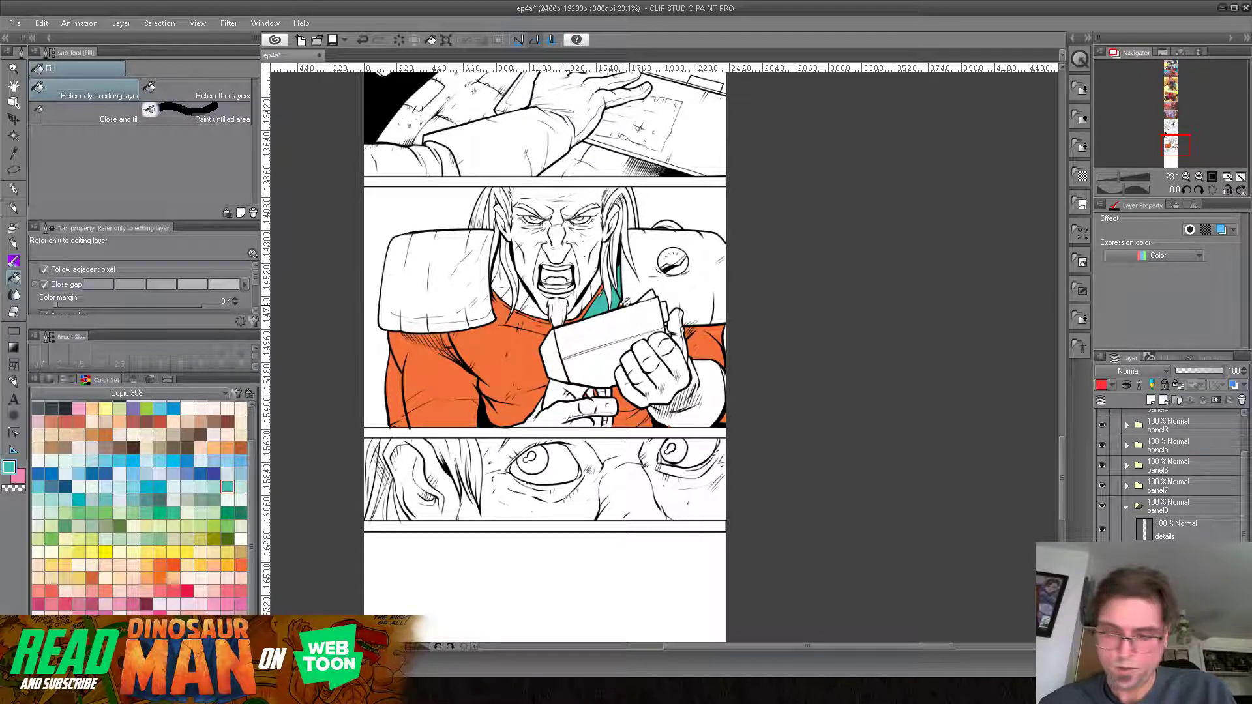
pyautogui.click(241, 615)
pyautogui.click(530, 266)
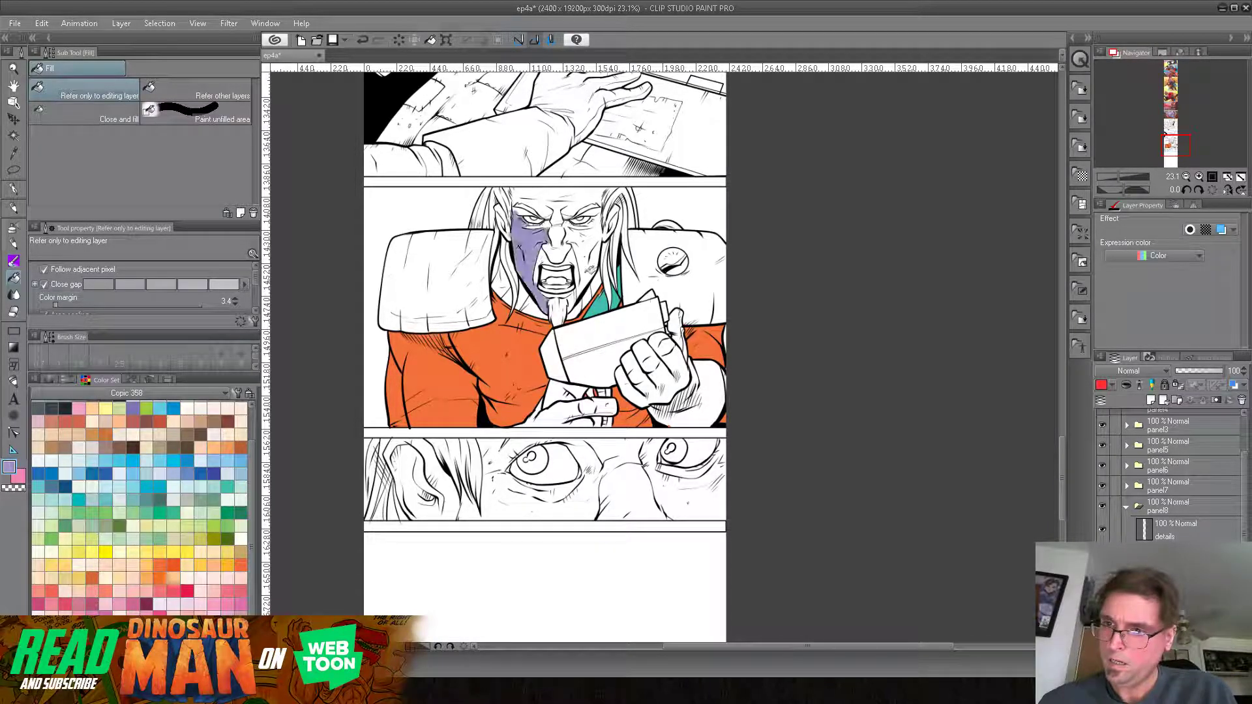
pyautogui.click(593, 272)
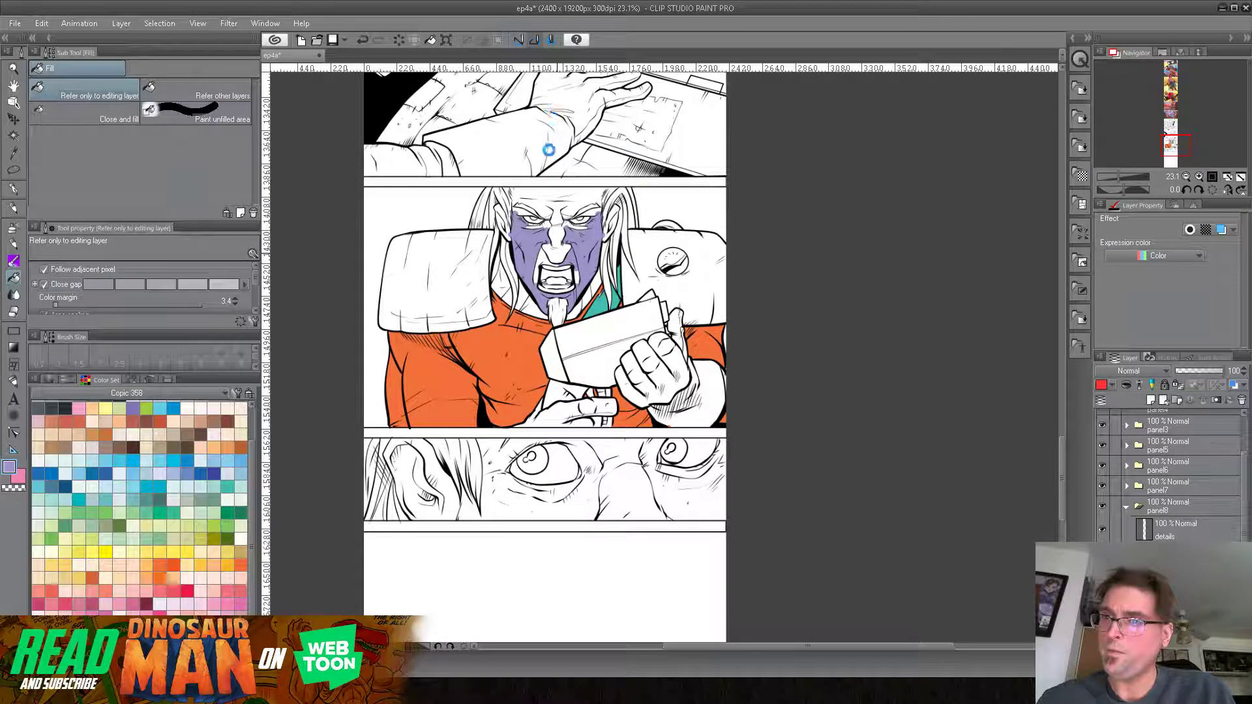
# Step: Undo the purple fill that spills over the panels, and fill the man's forehead, ears and neck with purple
pyautogui.click(538, 191)
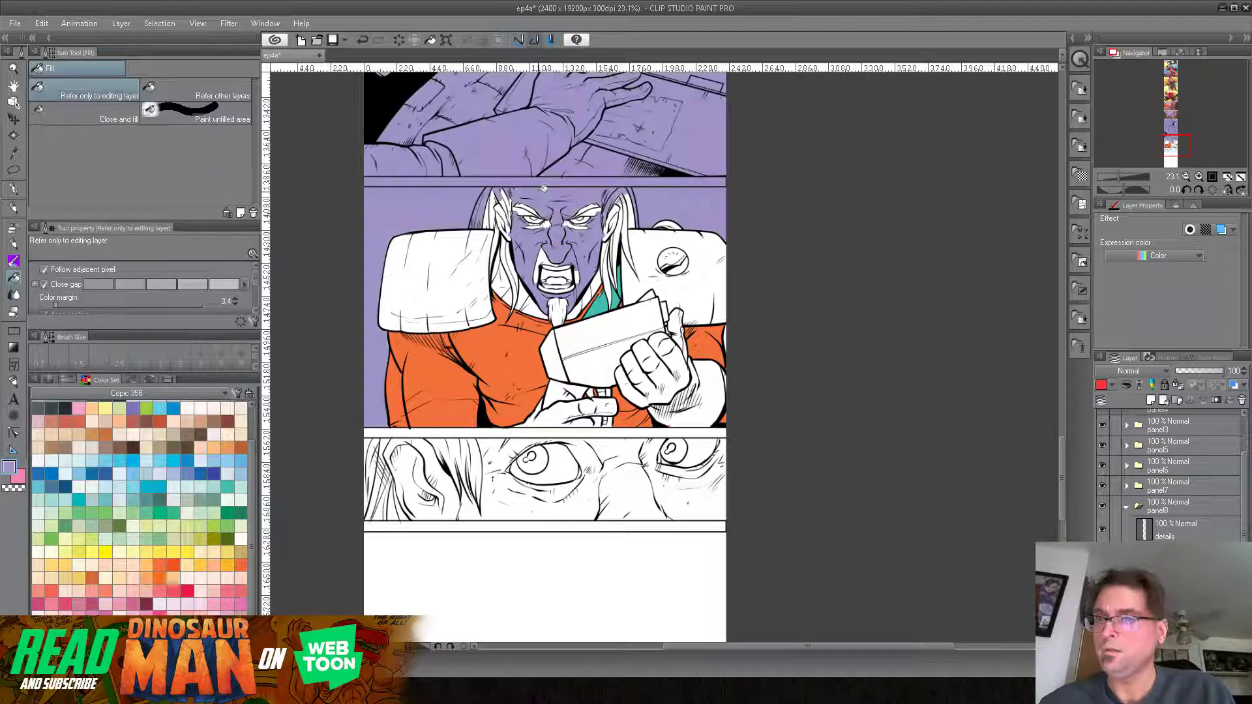
pyautogui.click(363, 40)
pyautogui.press('p')
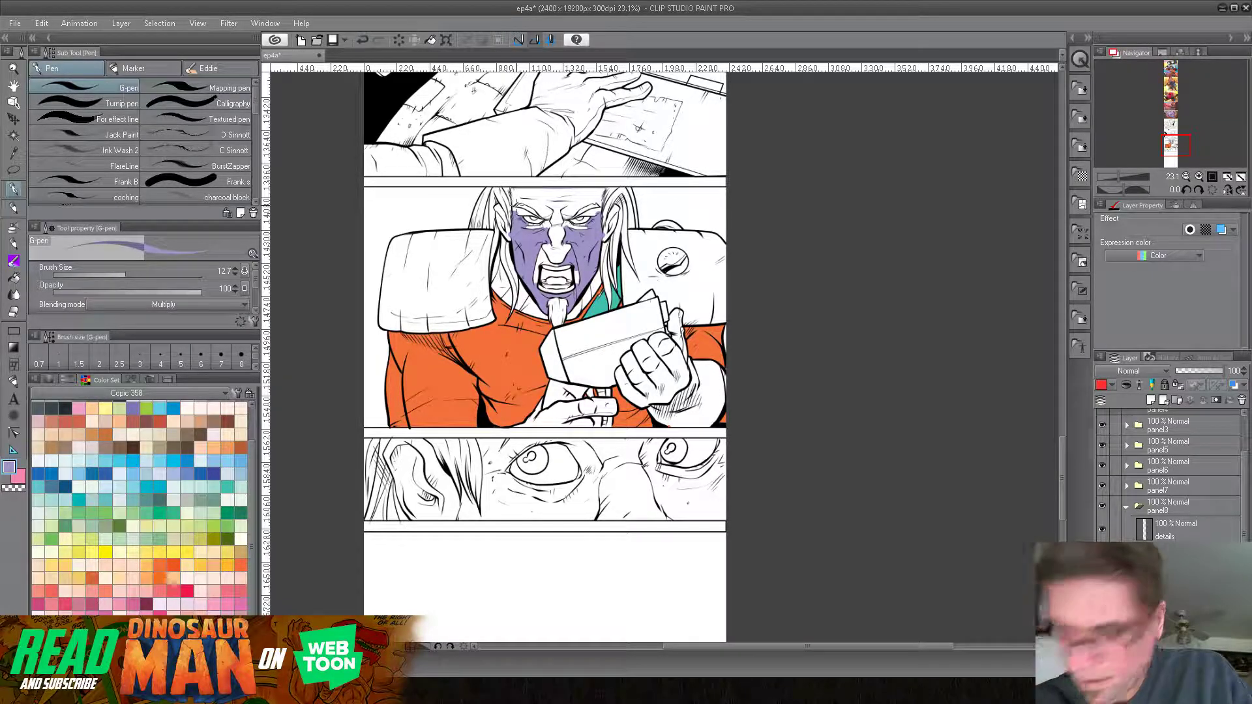
pyautogui.click(15, 278)
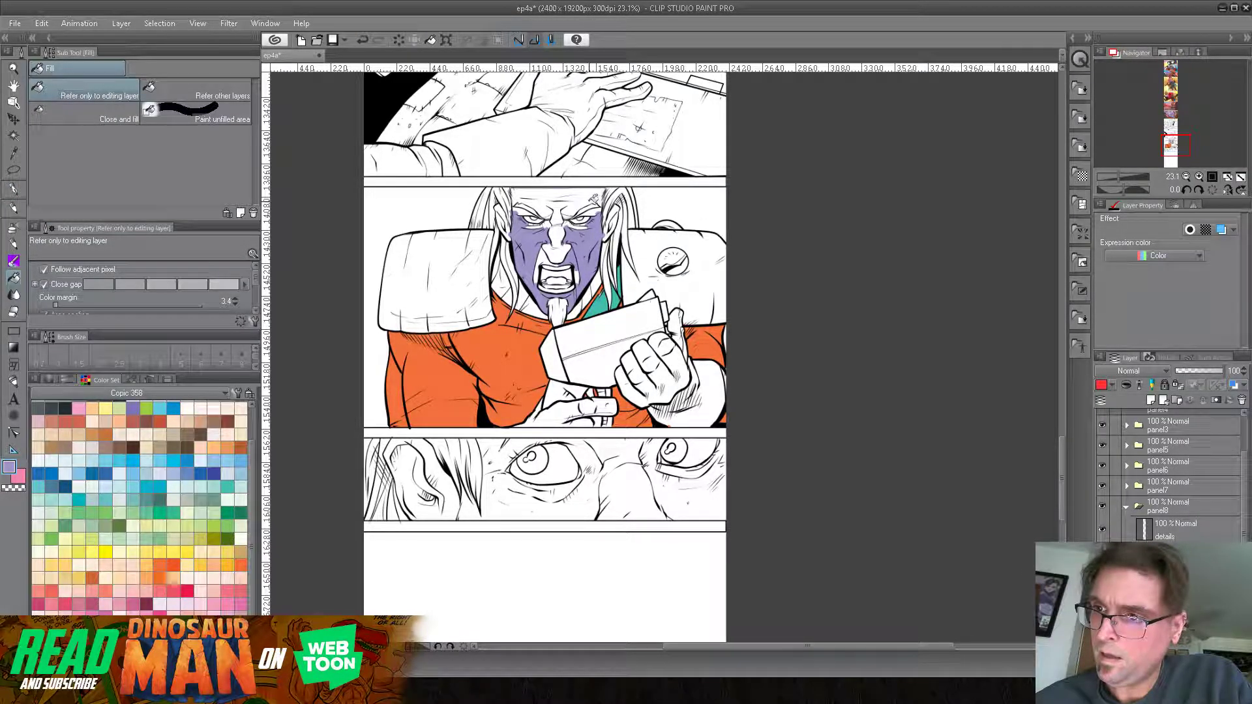
pyautogui.click(595, 207)
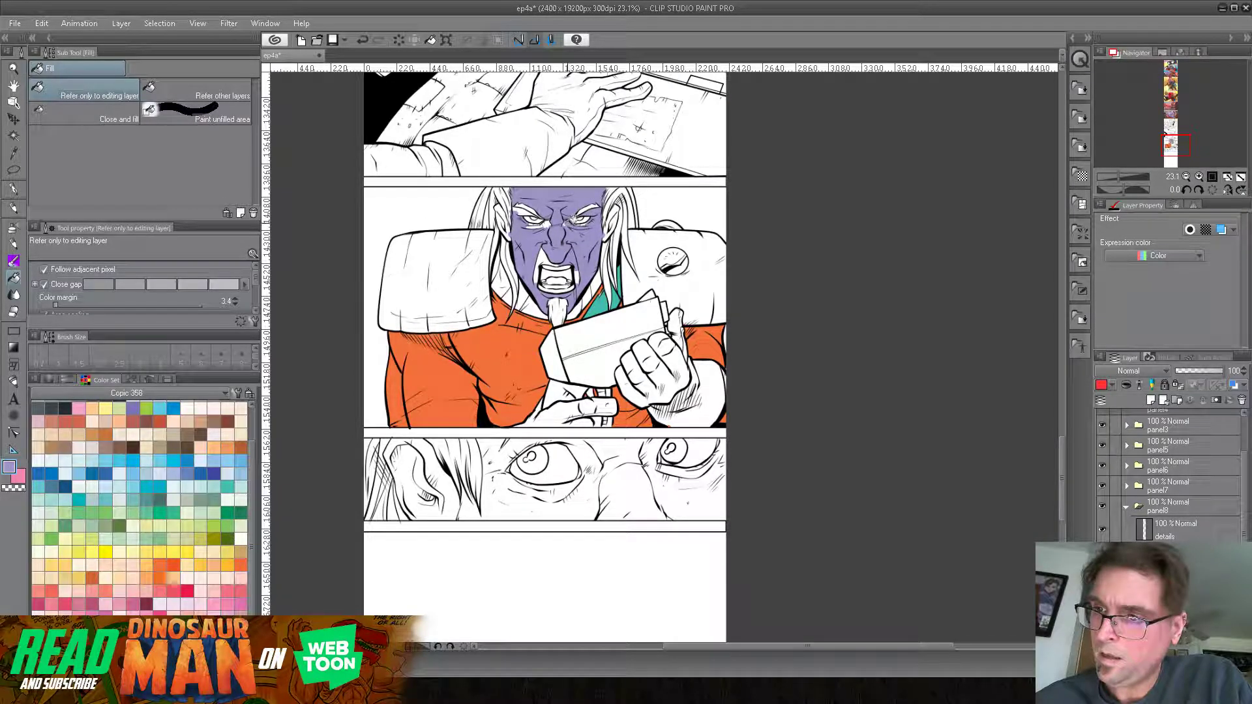
pyautogui.click(506, 215)
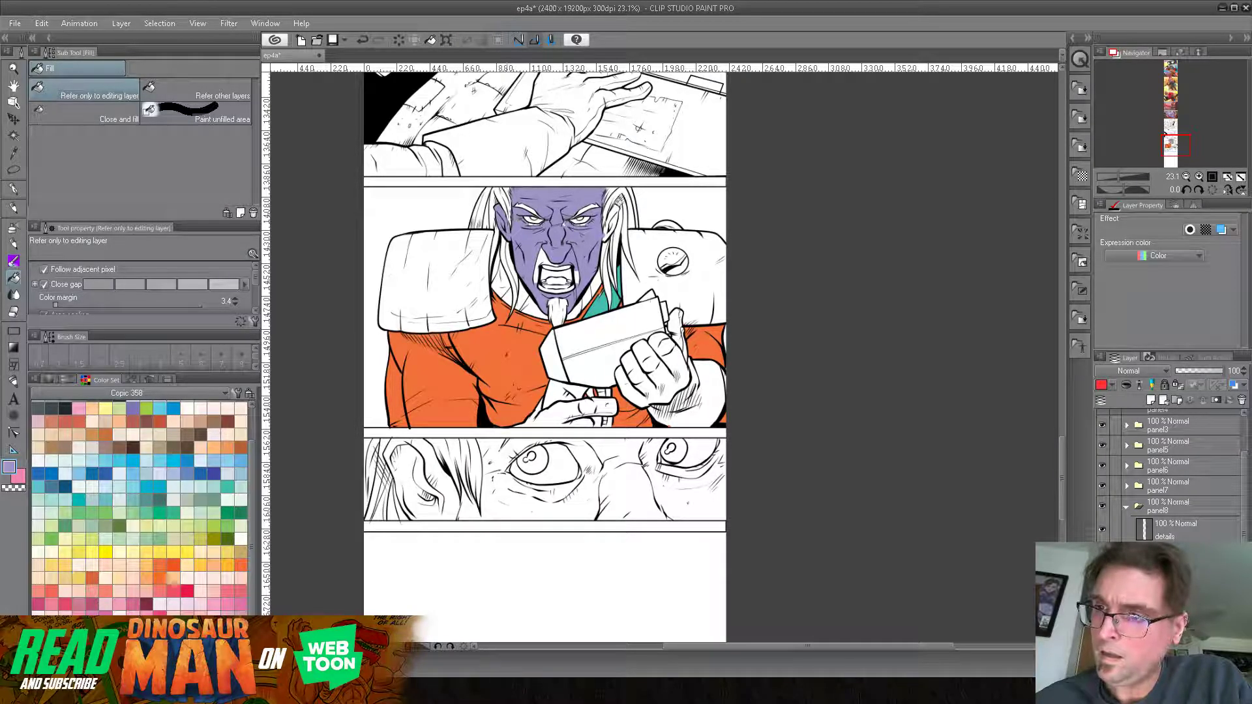
pyautogui.click(613, 228)
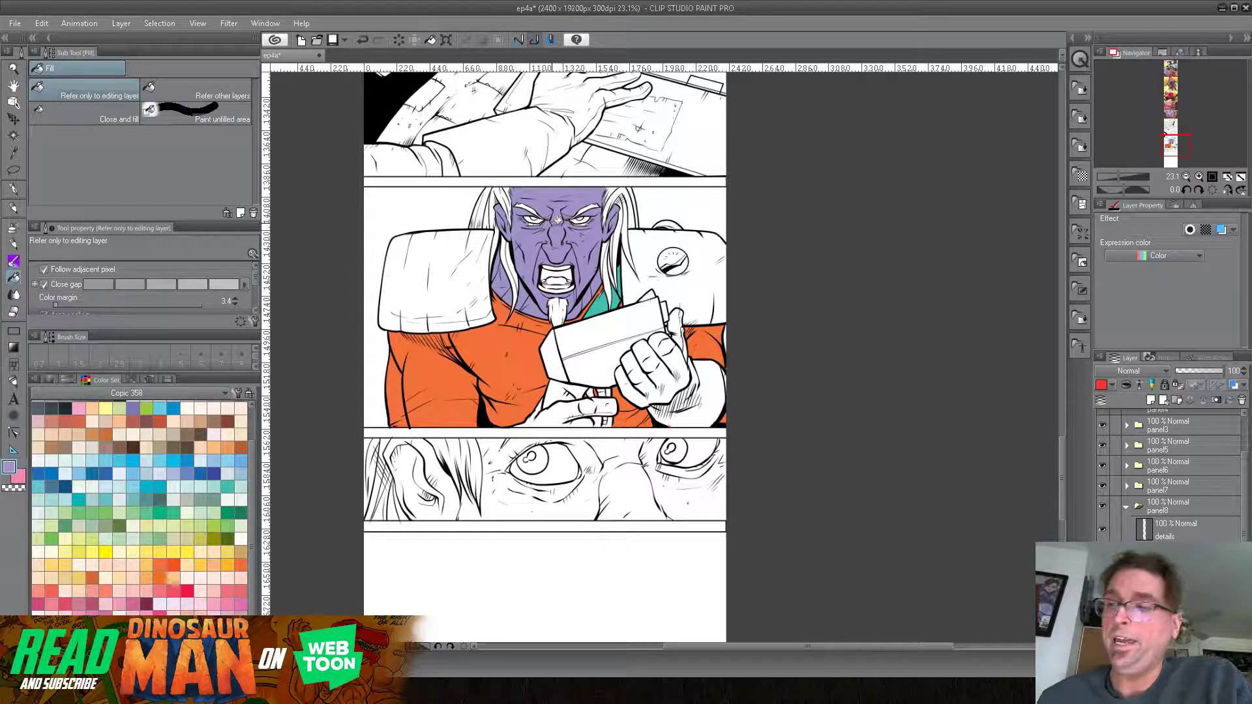
# Step: Set the G-pen to brush size 23.3 with Normal blending mode and choose a pale off-white colour
pyautogui.click(16, 189)
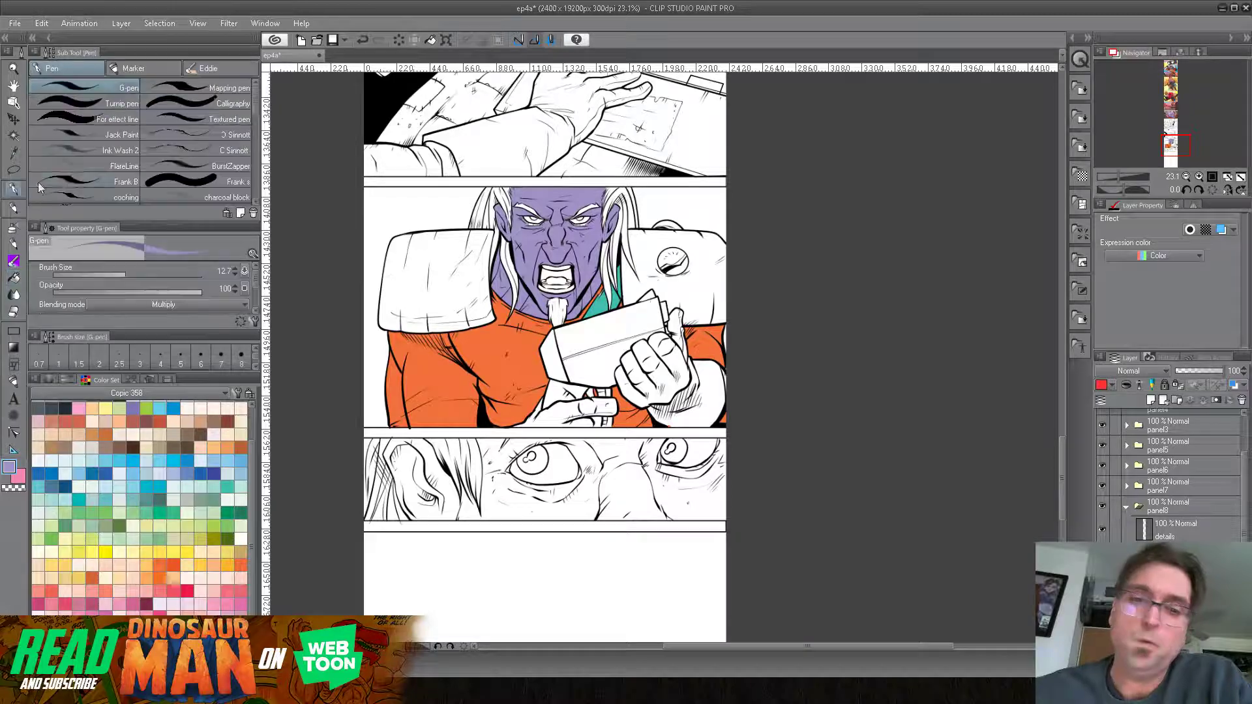
pyautogui.click(133, 272)
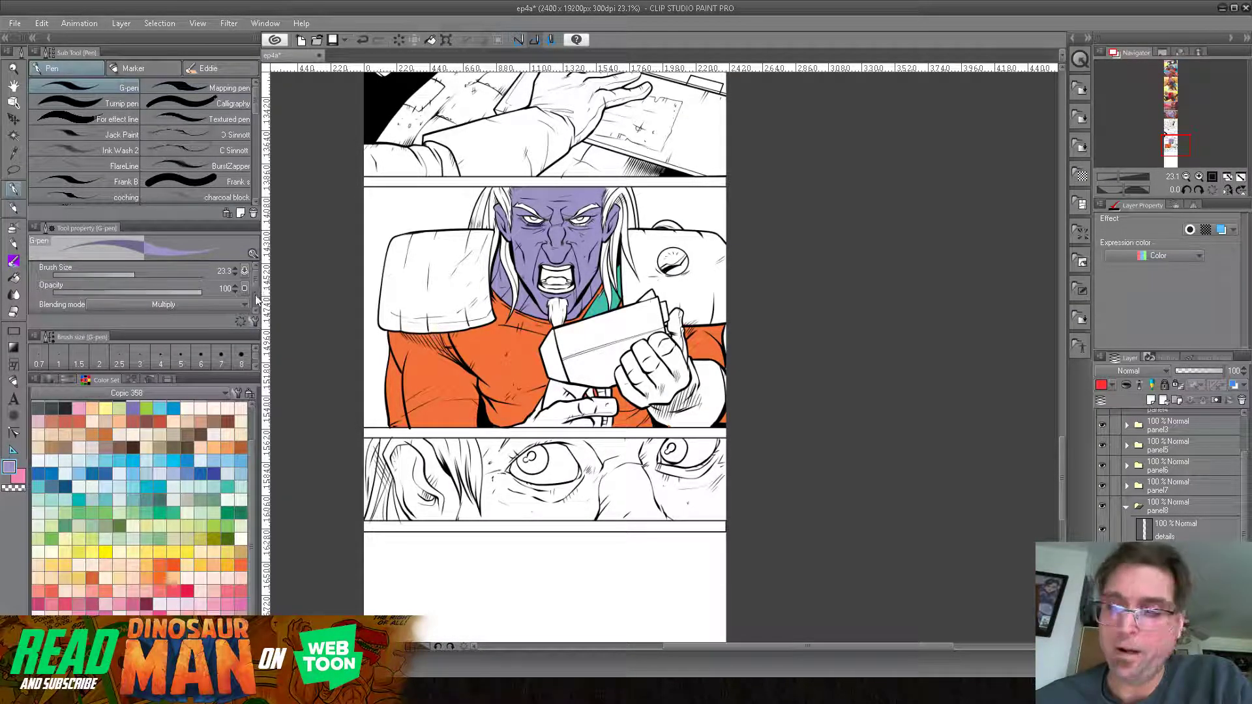
pyautogui.click(227, 304)
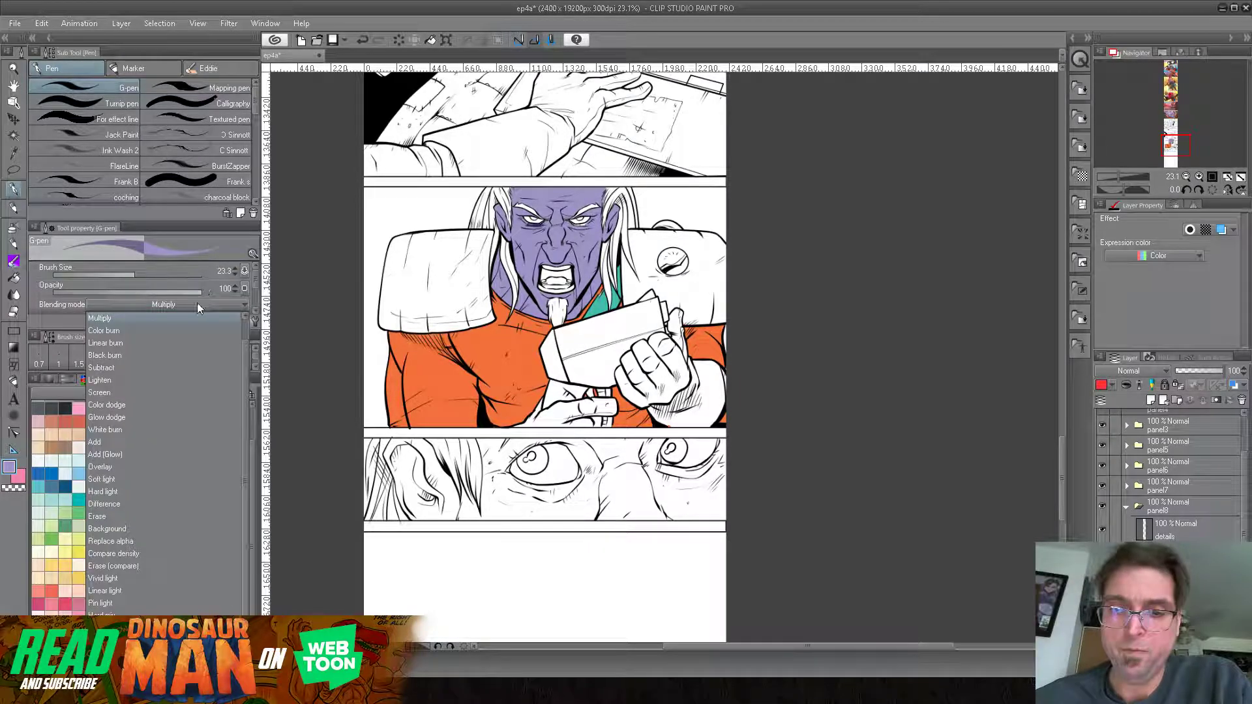
pyautogui.moveTo(247, 343); pyautogui.dragTo(245, 318)
pyautogui.click(206, 319)
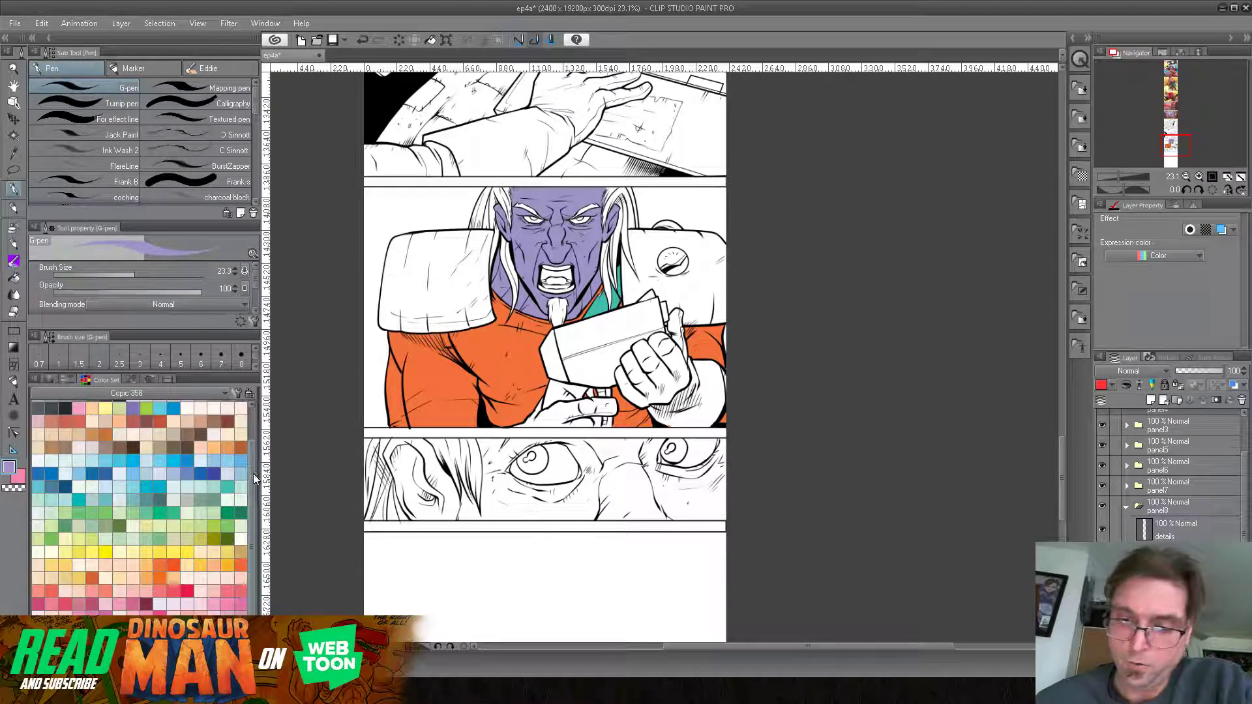
pyautogui.scroll(2, 255, 417)
pyautogui.click(105, 406)
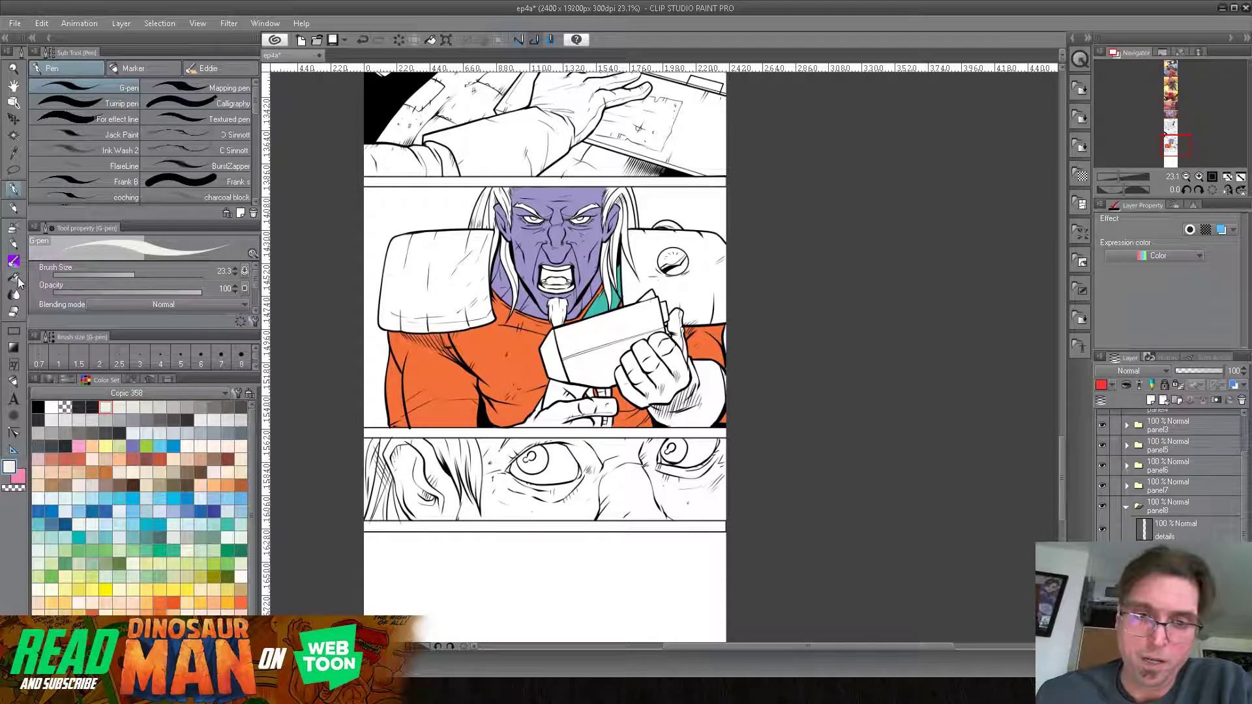
# Step: Fill the shouting man's long hair and goatee with off-white, undoing the misplaced fill above his head
pyautogui.press('g')
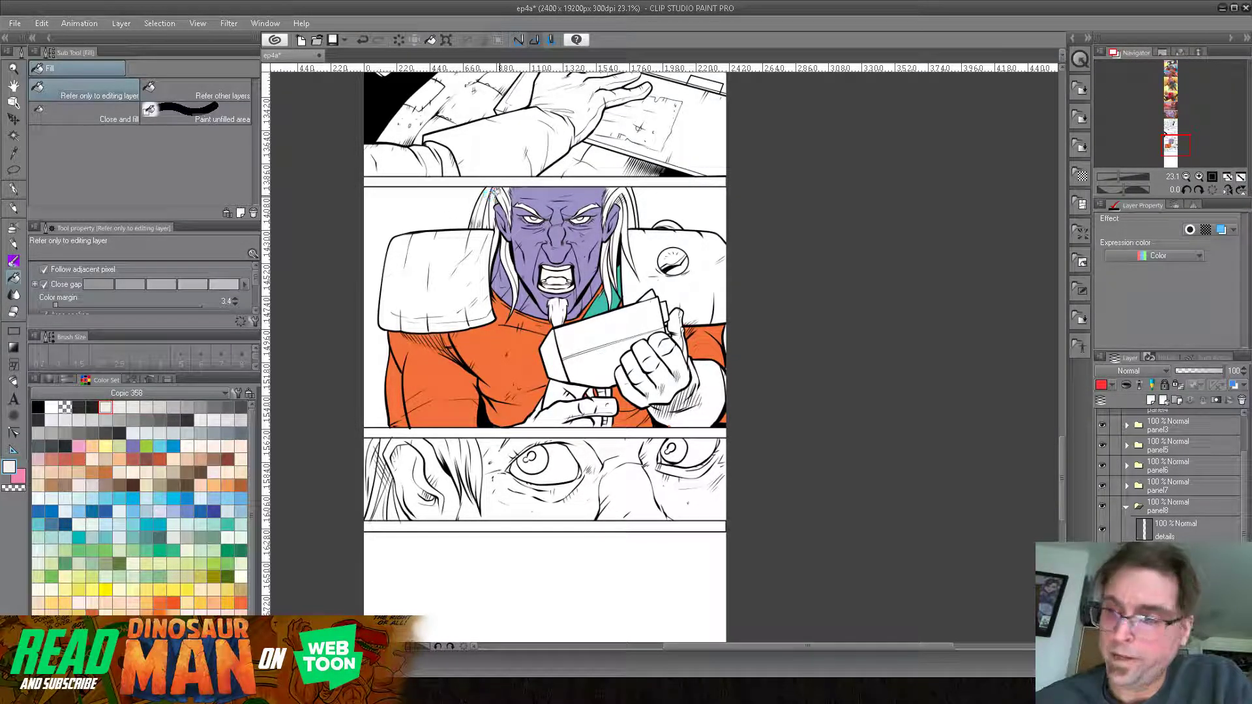
pyautogui.click(514, 180)
pyautogui.click(363, 39)
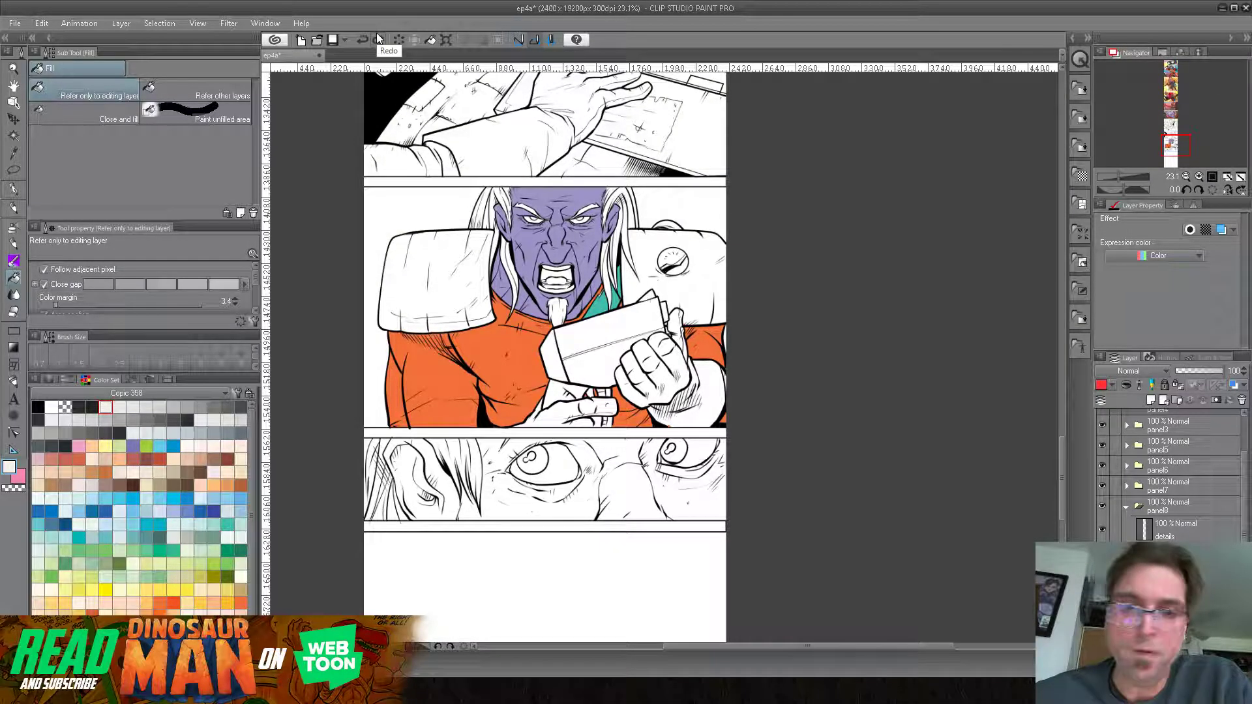
pyautogui.press('p')
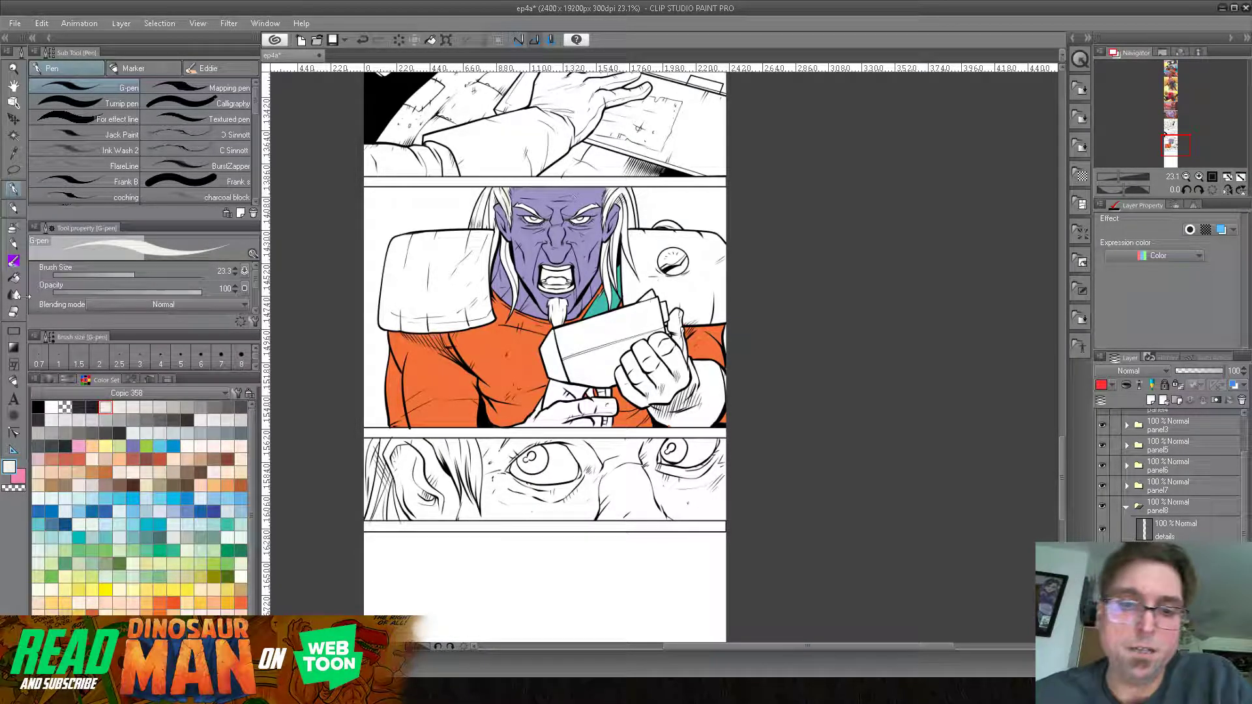
pyautogui.press('g')
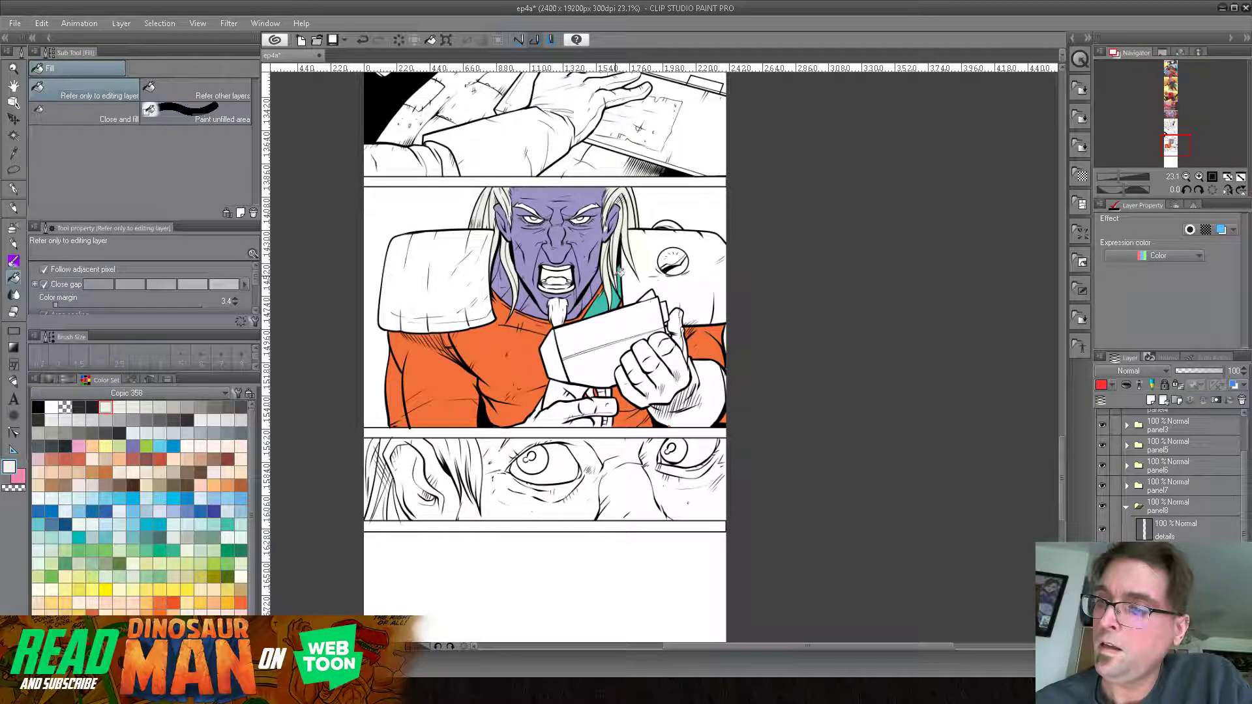
pyautogui.press('p')
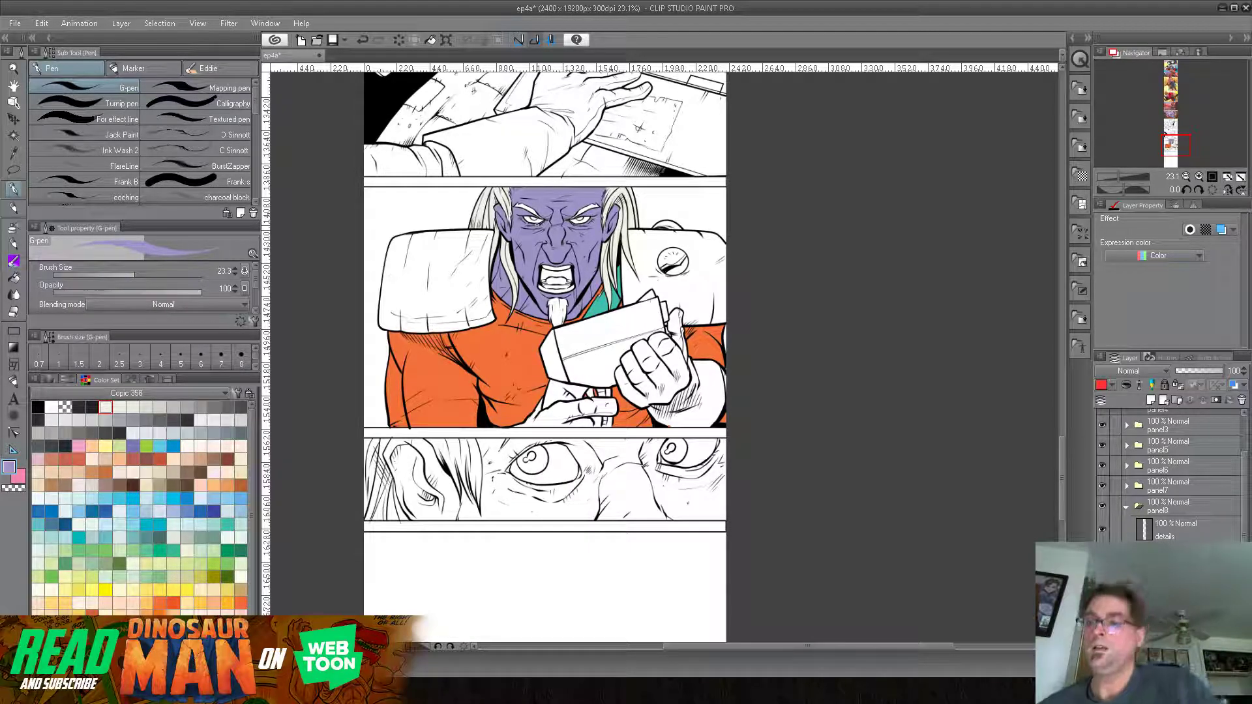
pyautogui.click(13, 277)
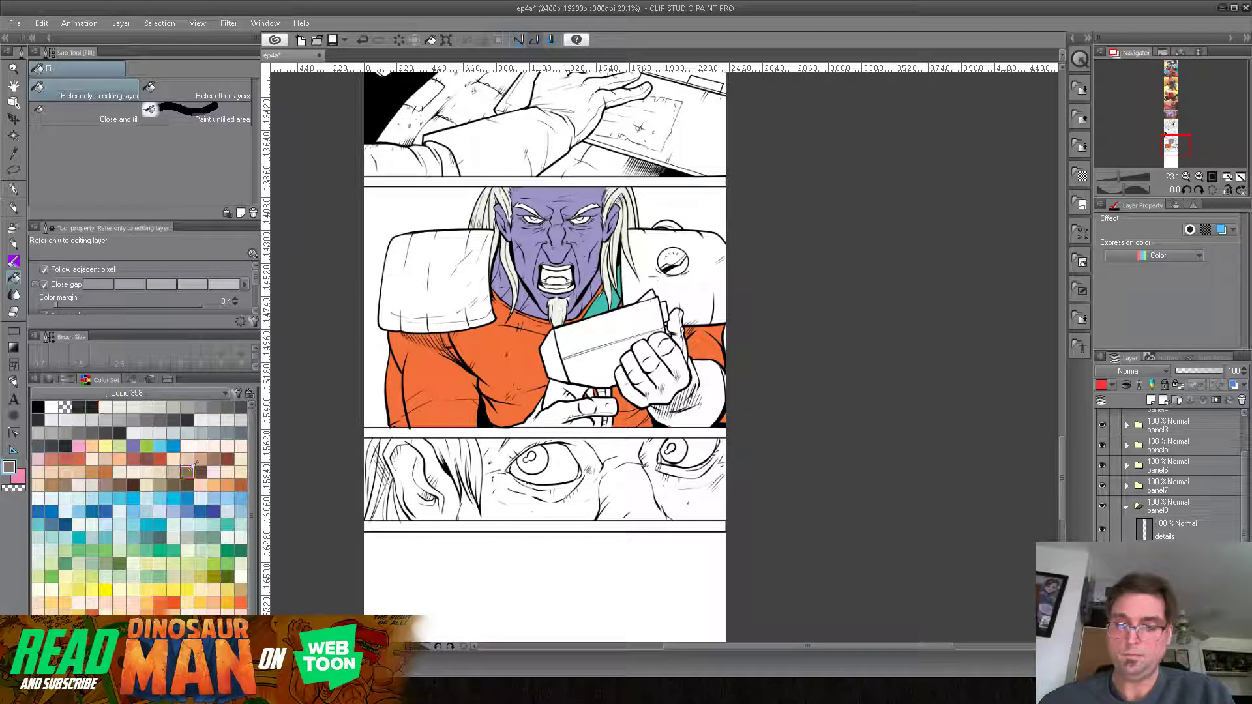
# Step: Choose a dark brown and fill the shouting man's lower glove, including its fingers and cuff
pyautogui.click(186, 472)
pyautogui.click(173, 484)
pyautogui.click(560, 412)
pyautogui.click(587, 407)
pyautogui.click(608, 407)
pyautogui.click(581, 422)
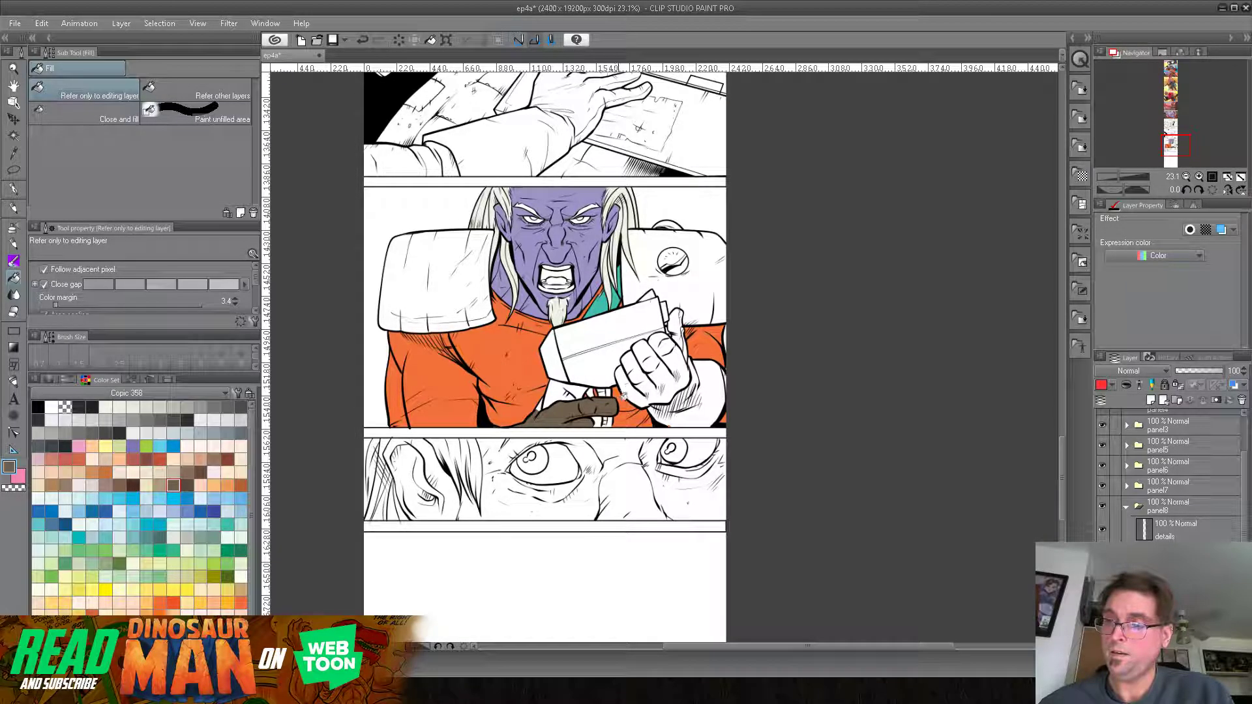
pyautogui.click(598, 420)
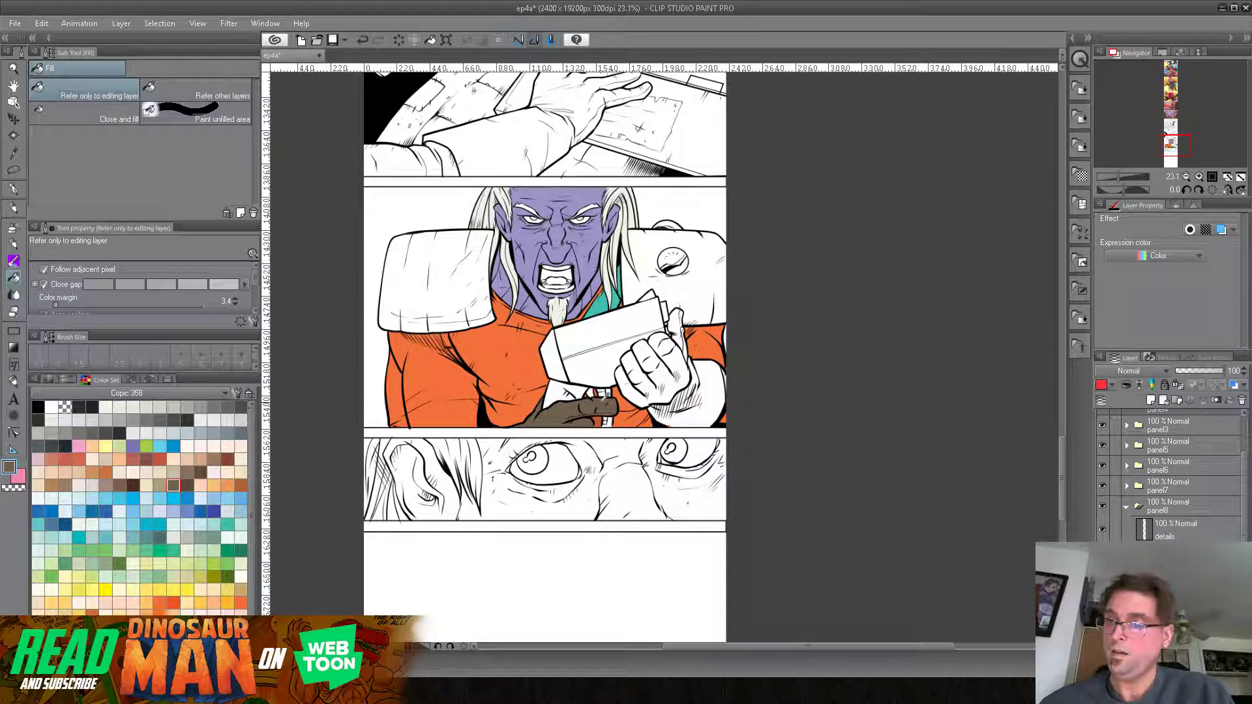
# Step: Fill the man's raised glove and both shoulder armour pads with the same dark brown
pyautogui.click(642, 385)
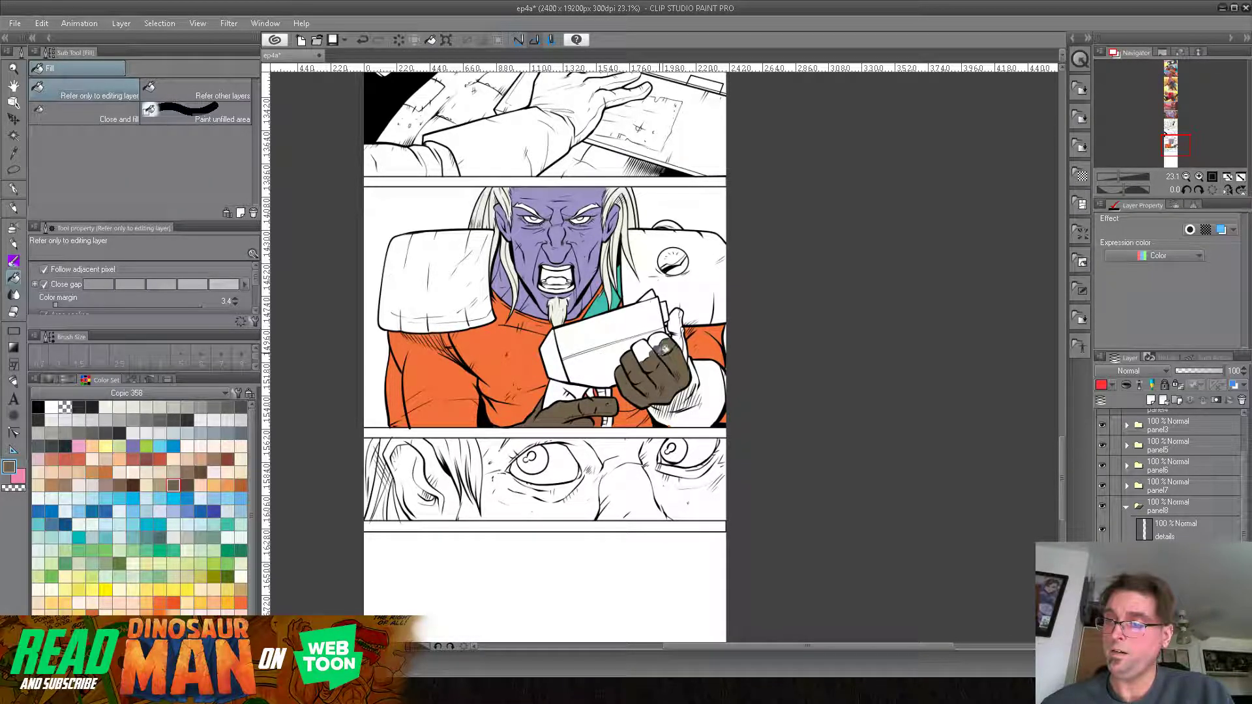
pyautogui.click(711, 379)
pyautogui.click(680, 329)
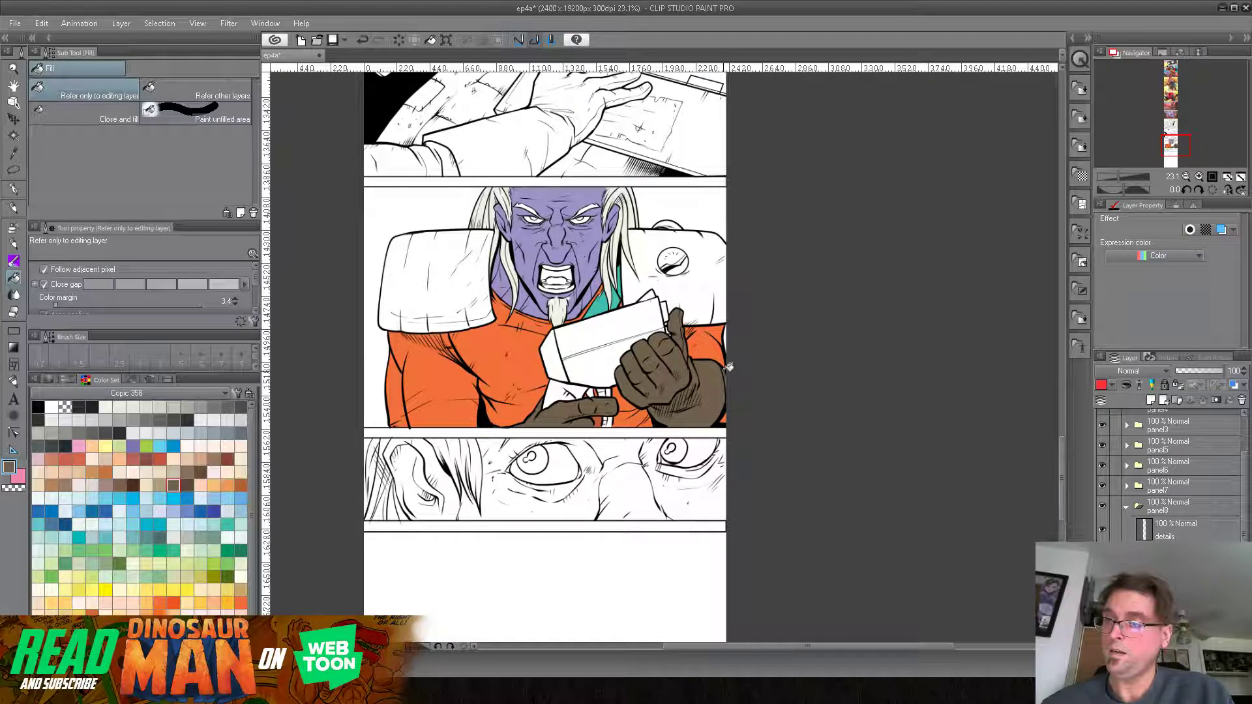
pyautogui.click(703, 298)
pyautogui.click(444, 281)
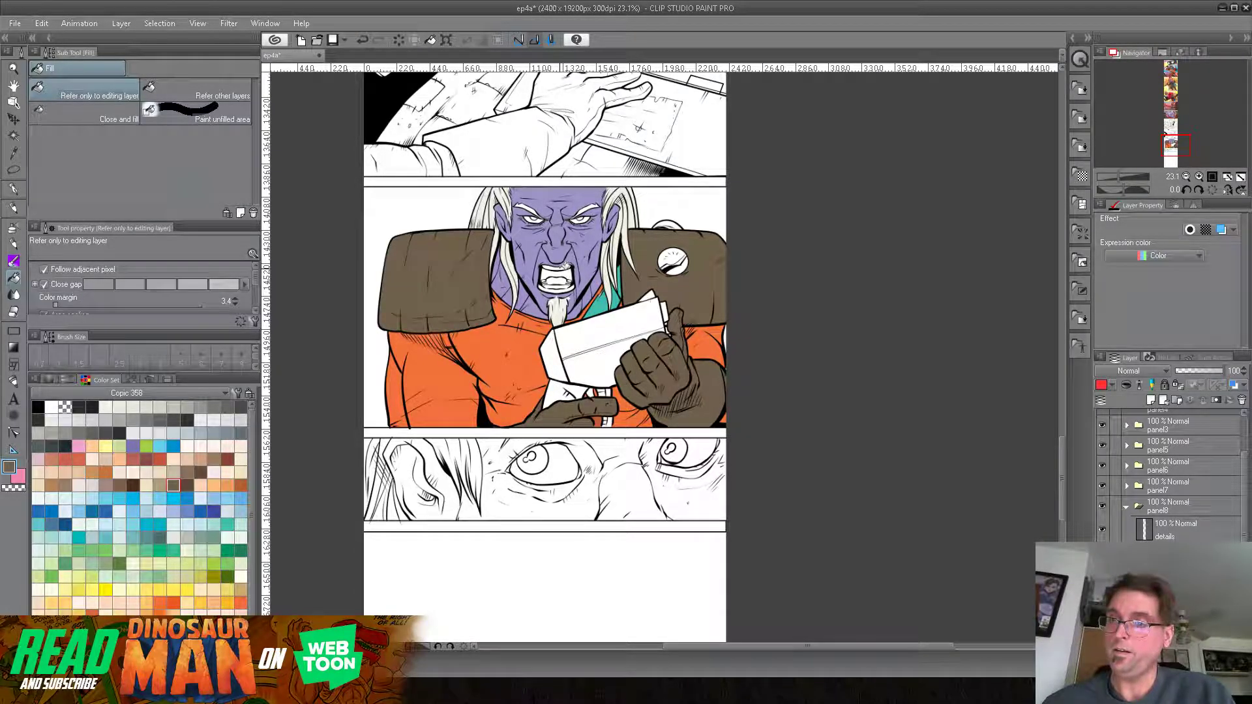
# Step: Fill the irises of the shouting man and of the close-up eyes in the panel below with pinkish red
pyautogui.keyDown('alt'); pyautogui.click(630, 227); pyautogui.keyUp('alt')
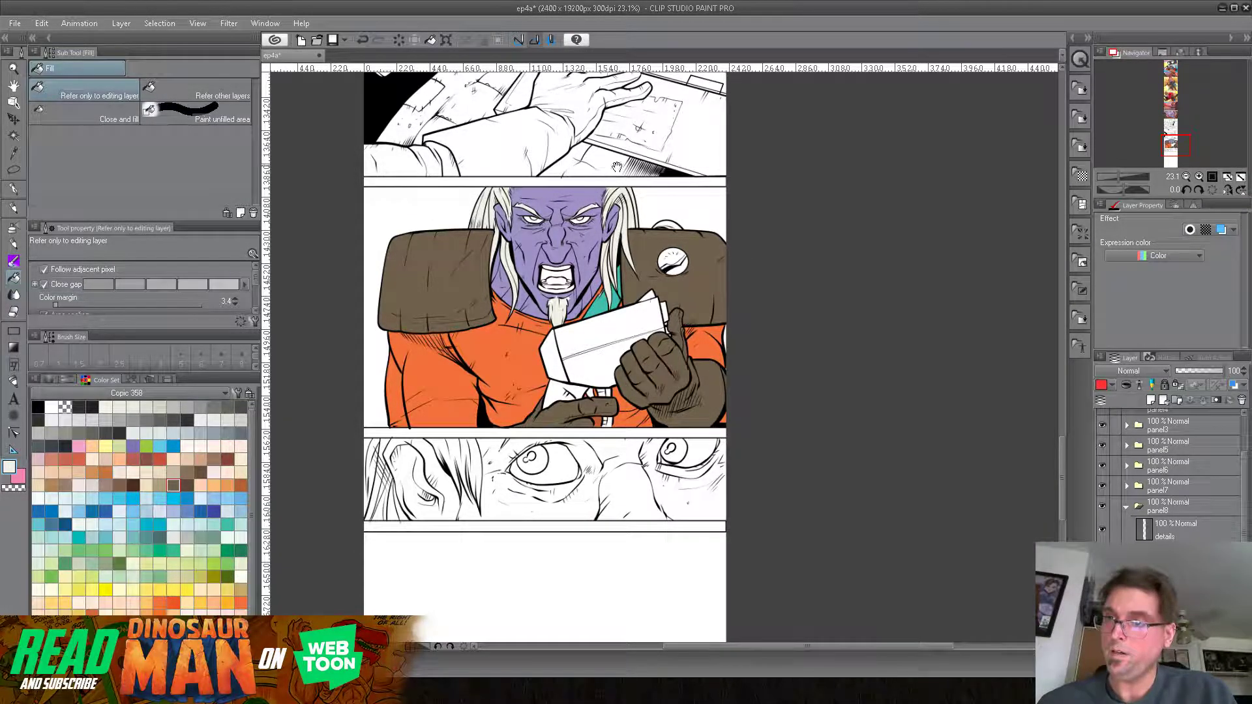
pyautogui.moveTo(631, 152); pyautogui.dragTo(566, 504)
pyautogui.moveTo(584, 119); pyautogui.dragTo(614, 540)
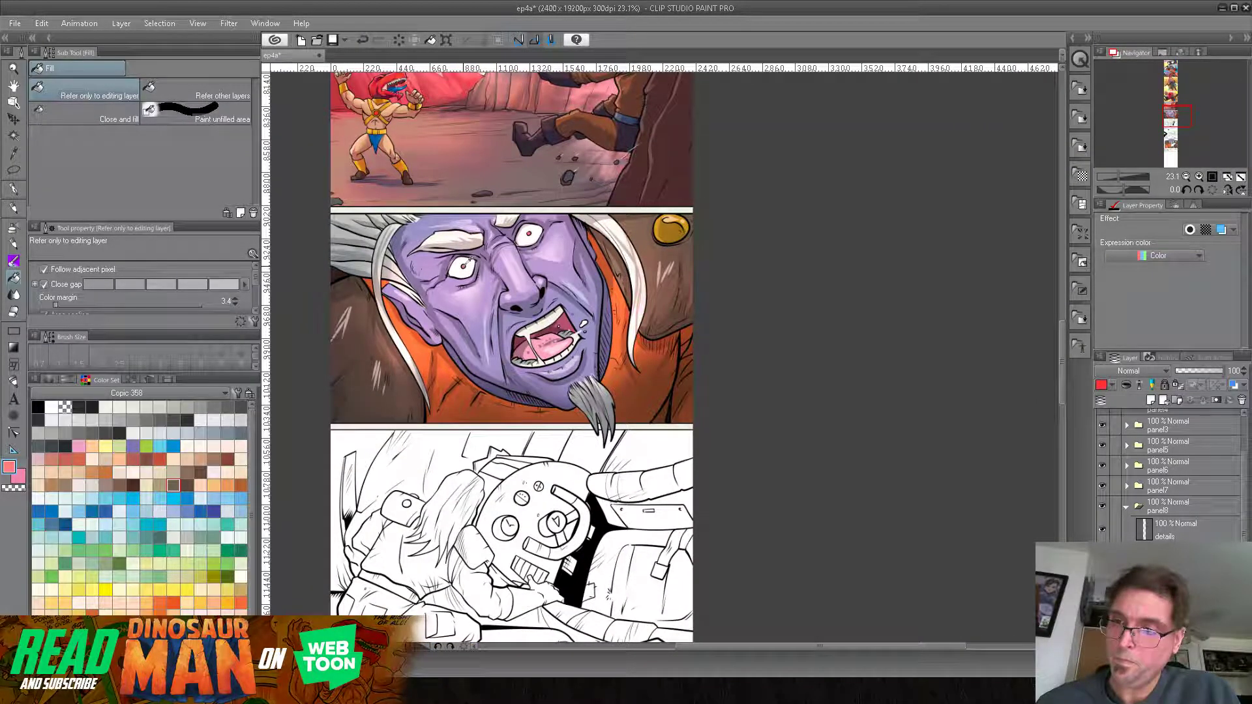
pyautogui.scroll(-10, 548, 501)
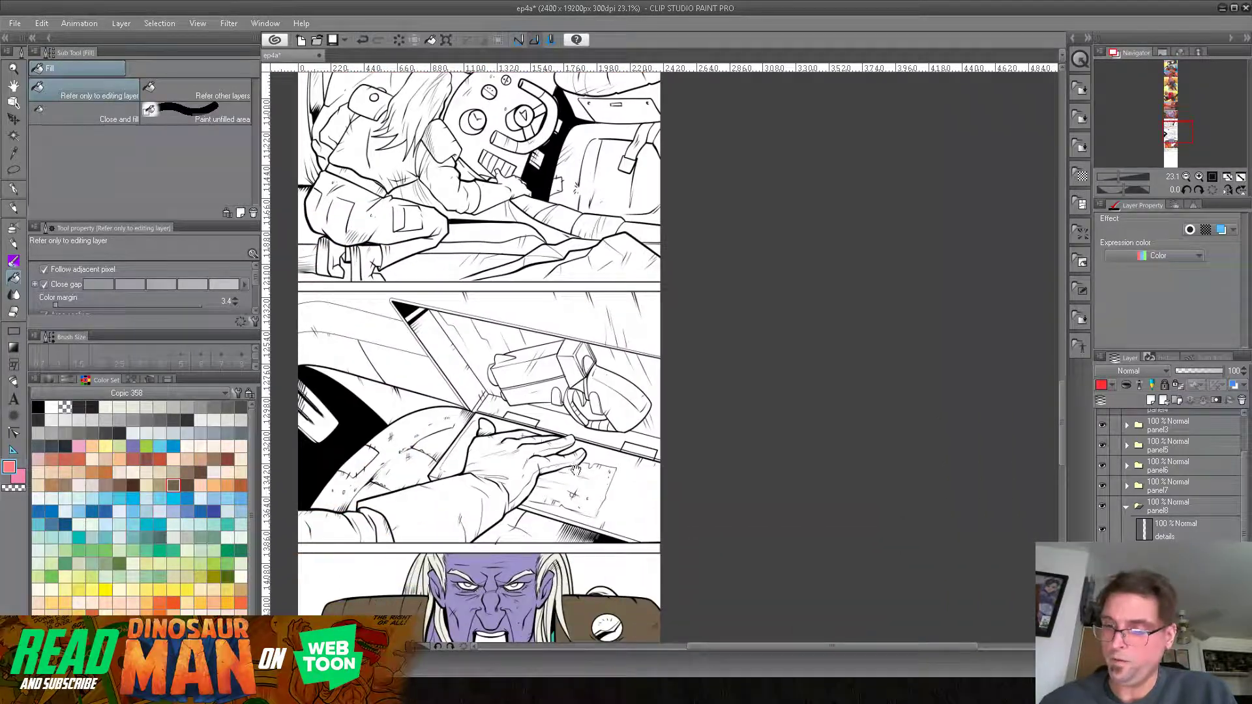
pyautogui.click(524, 333)
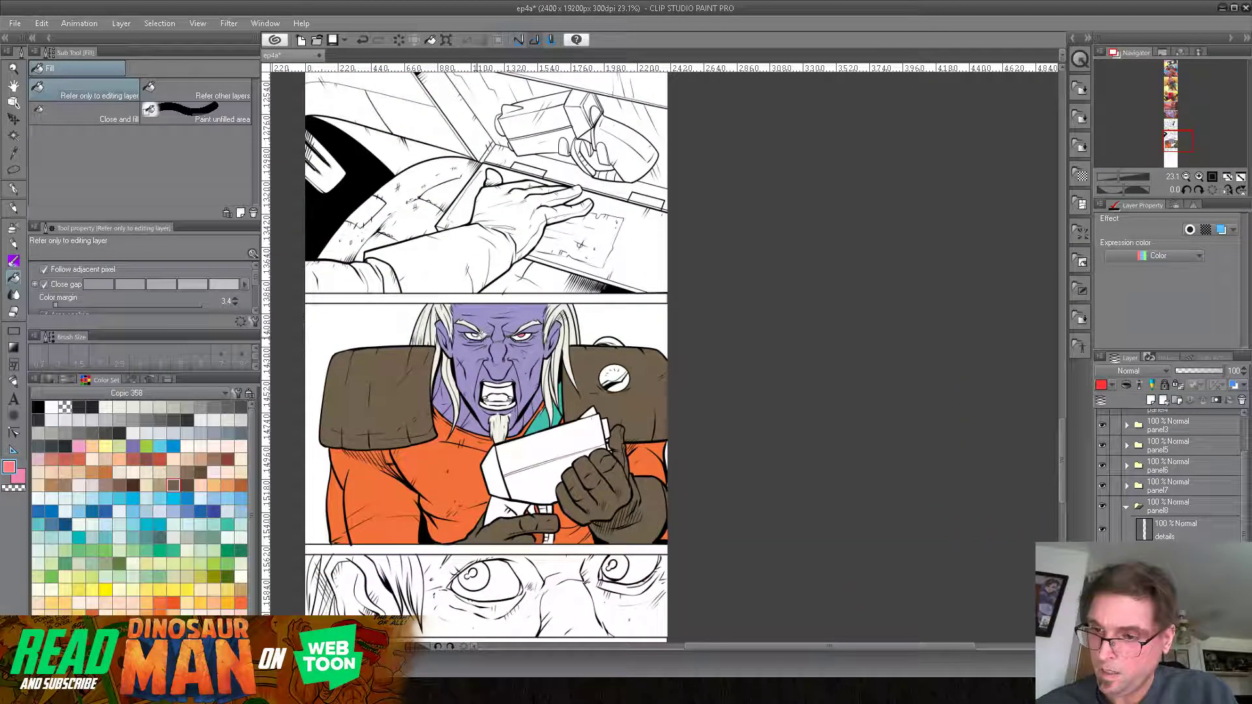
pyautogui.scroll(-3, 554, 433)
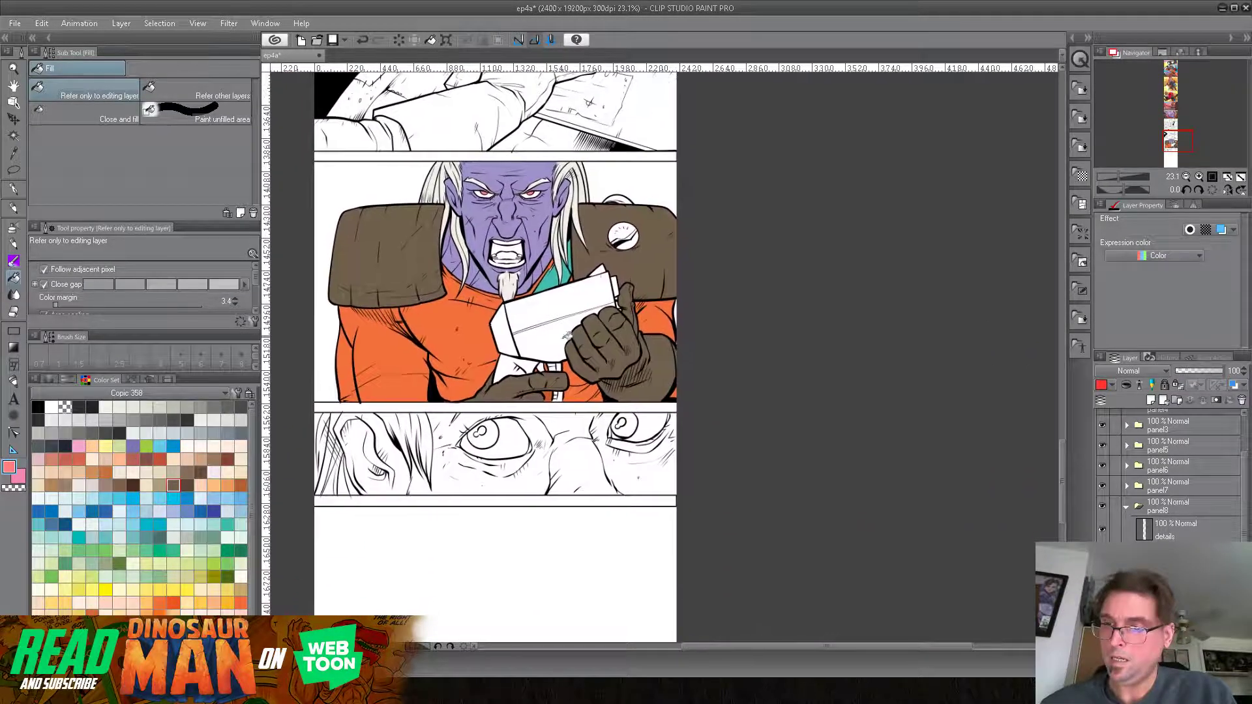
pyautogui.click(483, 431)
pyautogui.click(627, 422)
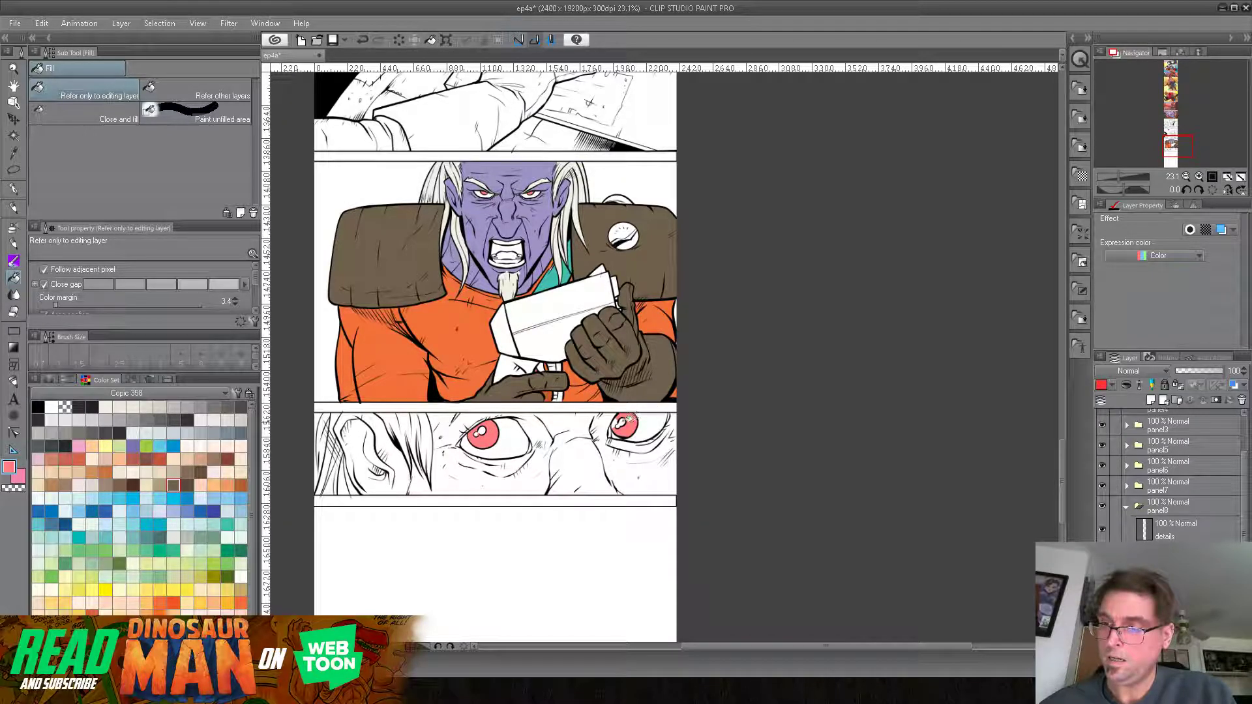
# Step: Sample the purple skin colour and fill the face around the close-up eyes with it
pyautogui.keyDown('alt'); pyautogui.click(543, 228); pyautogui.keyUp('alt')
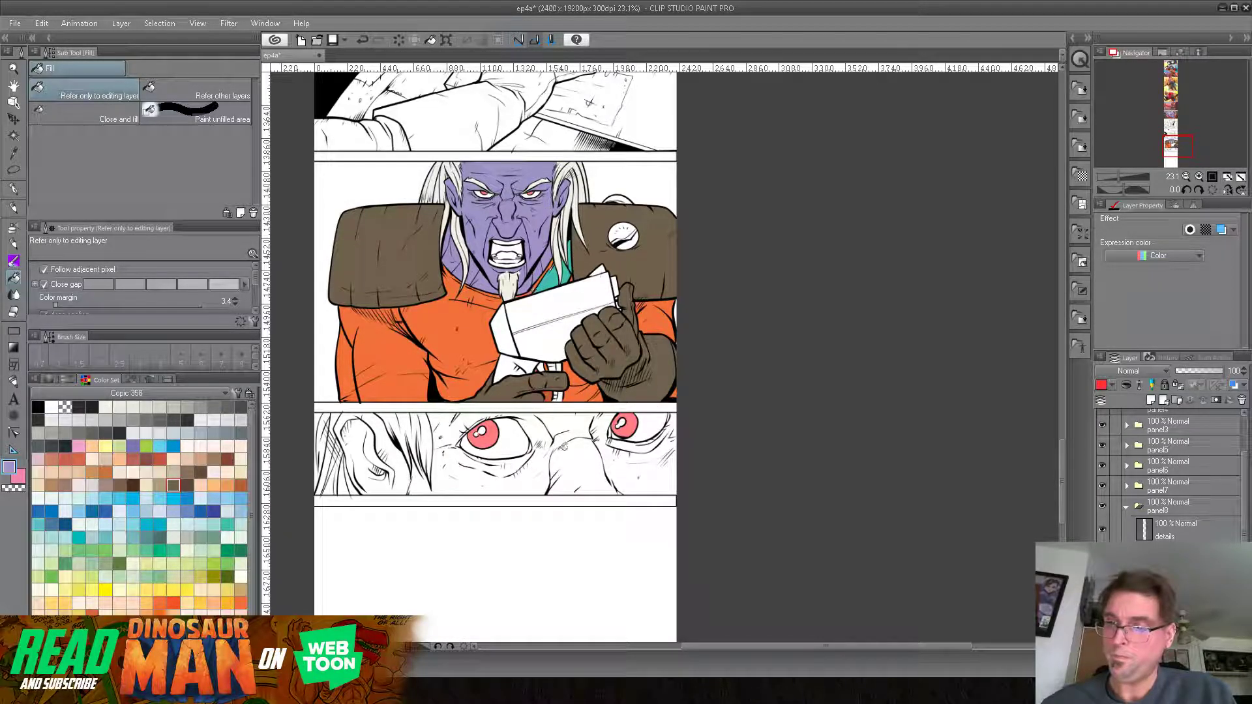
pyautogui.click(559, 446)
pyautogui.click(540, 462)
pyautogui.click(610, 446)
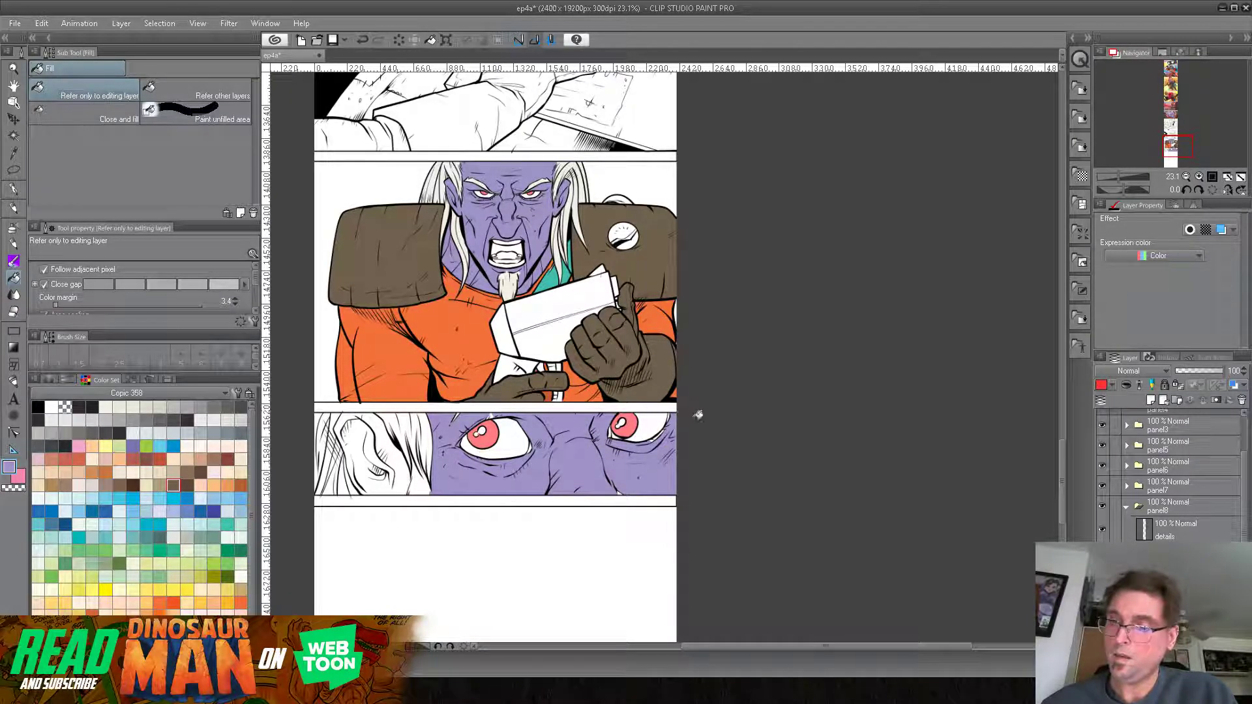
# Step: Fill the ear and the skin between the hair strands in the close-up eyes panel with purple
pyautogui.press('p')
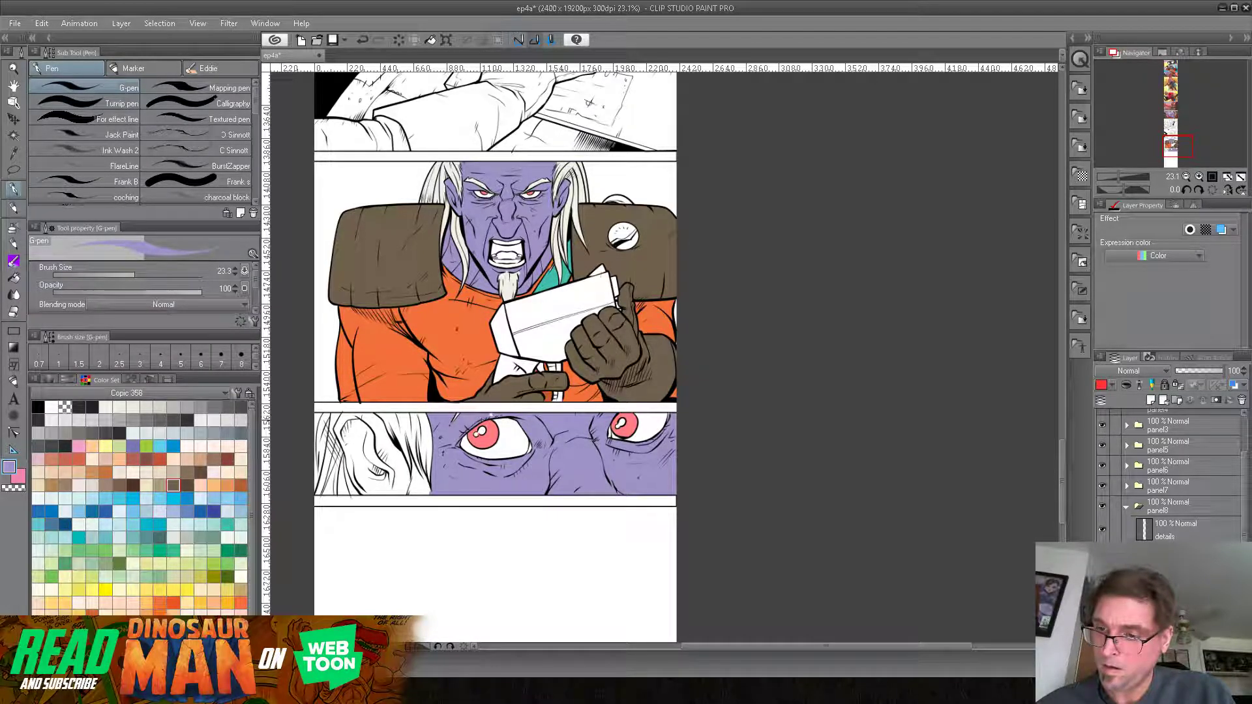
pyautogui.click(13, 277)
pyautogui.click(399, 458)
pyautogui.click(375, 457)
pyautogui.click(354, 418)
pyautogui.click(389, 475)
pyautogui.click(421, 482)
# Step: Fill the hair around the ear in the close-up eyes panel with off-white
pyautogui.click(13, 189)
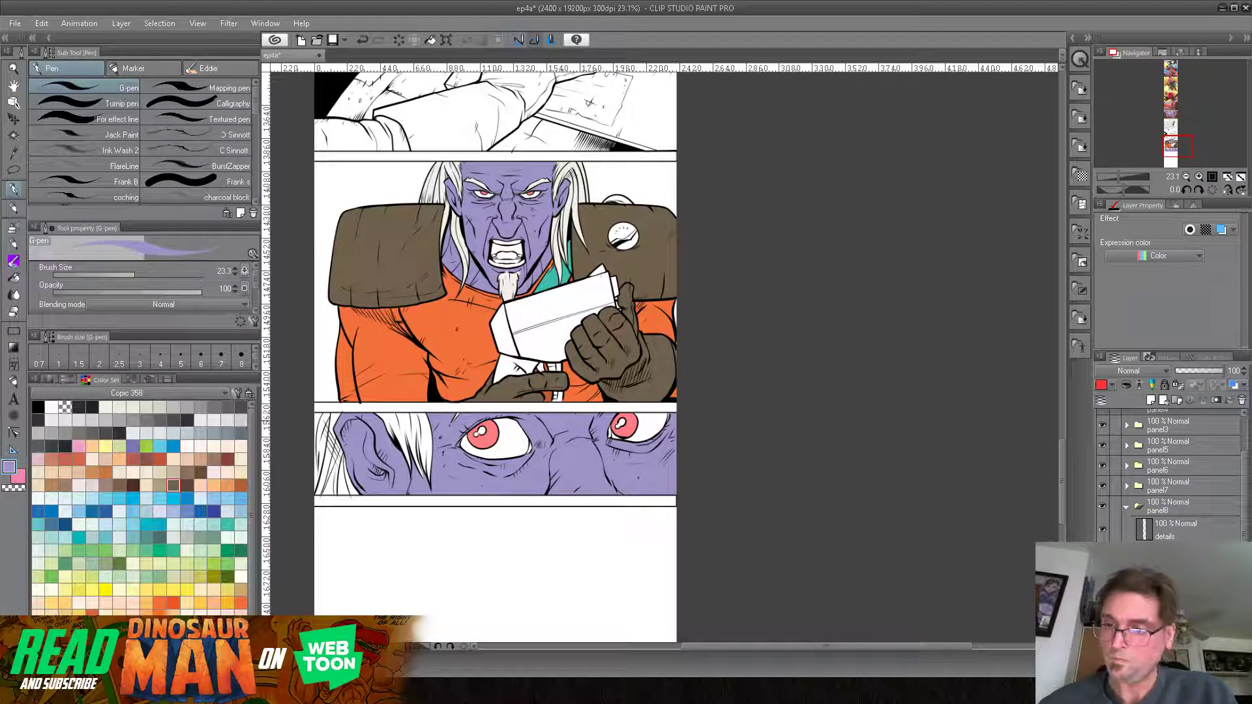
pyautogui.moveTo(596, 451); pyautogui.dragTo(645, 441)
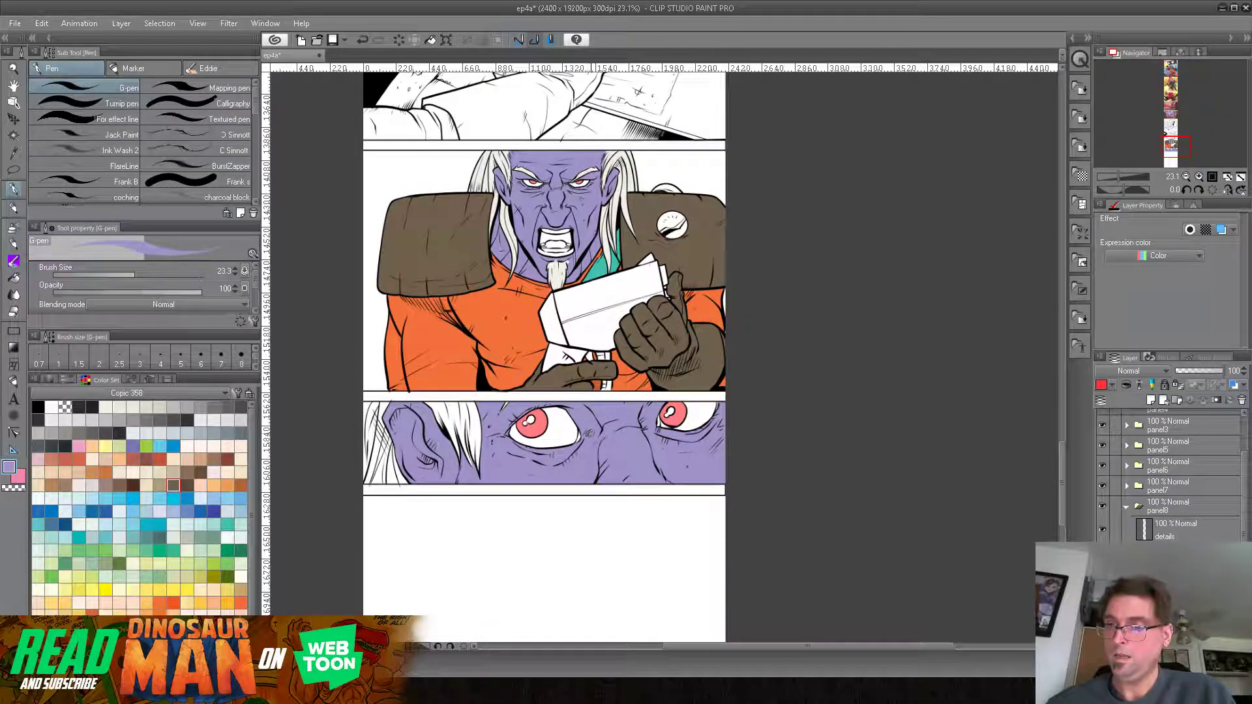
pyautogui.press('g')
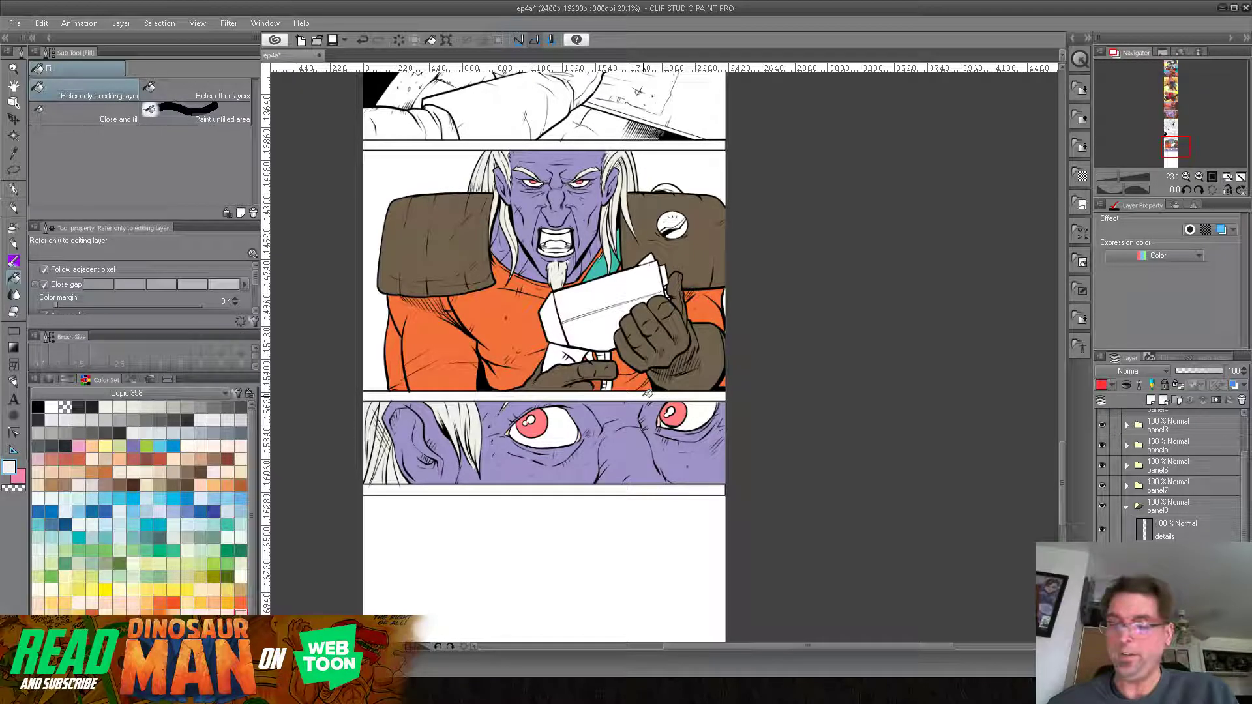
# Step: Choose golden yellow and fill the two round ornaments on the man's shoulder armour
pyautogui.moveTo(252, 539); pyautogui.dragTo(253, 547)
pyautogui.click(227, 579)
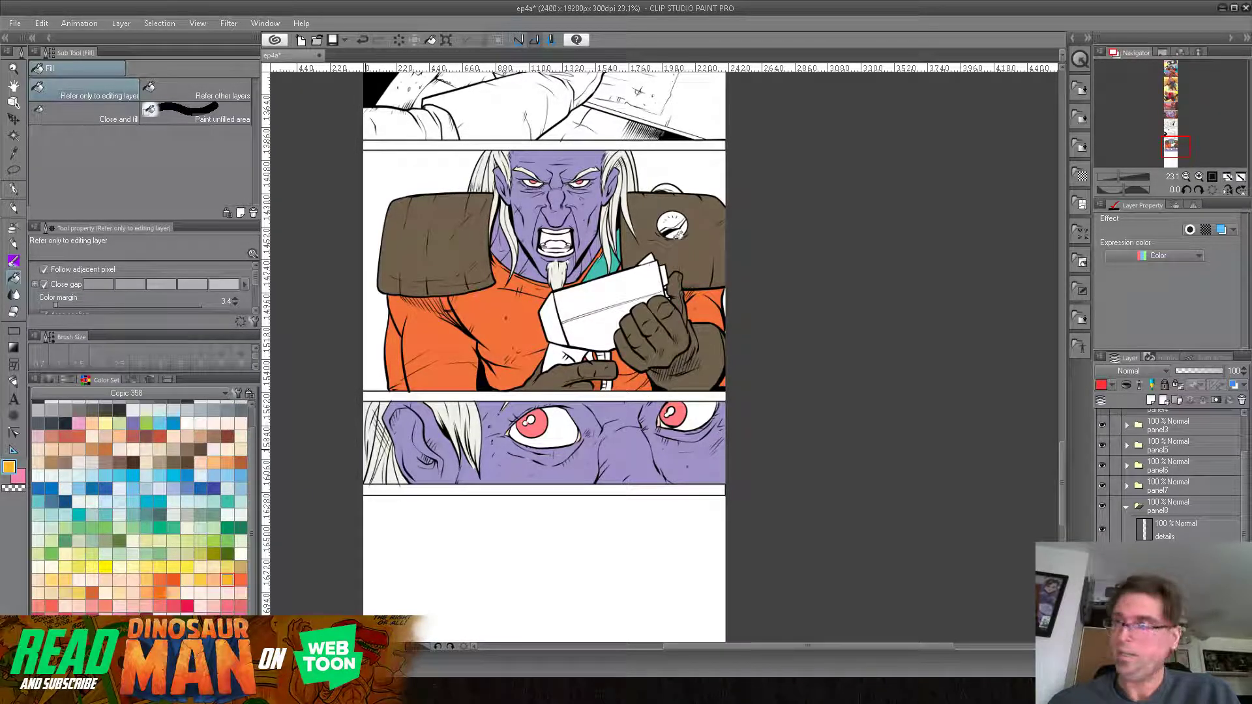
pyautogui.click(674, 223)
pyautogui.click(672, 190)
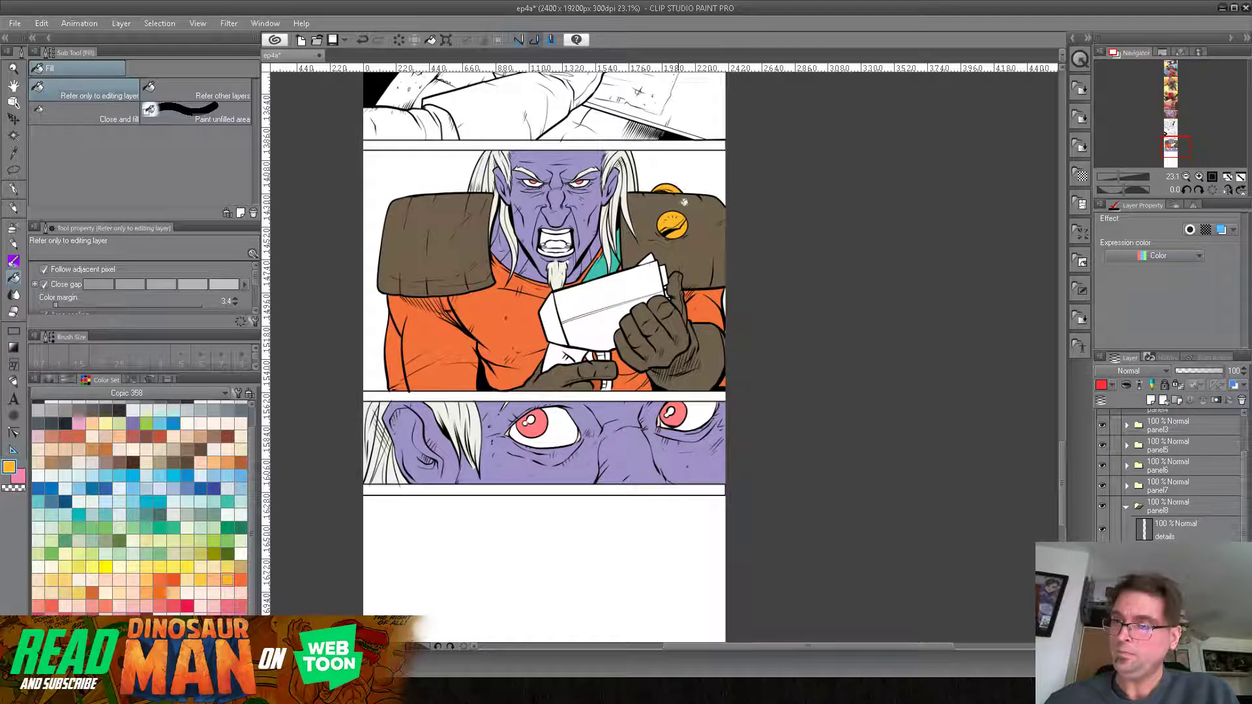
# Step: Fill the shouting man's tongue with pink and the inside of his mouth with dark maroon
pyautogui.moveTo(678, 382); pyautogui.dragTo(624, 399)
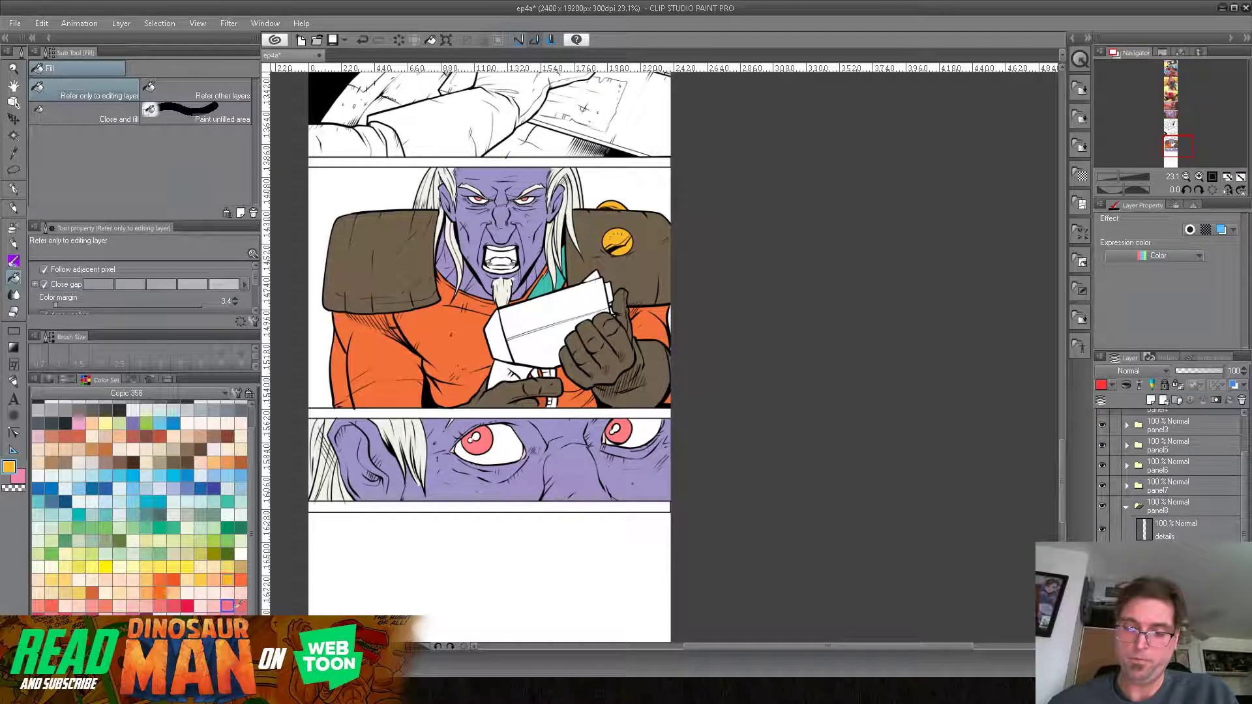
pyautogui.click(511, 252)
pyautogui.click(146, 618)
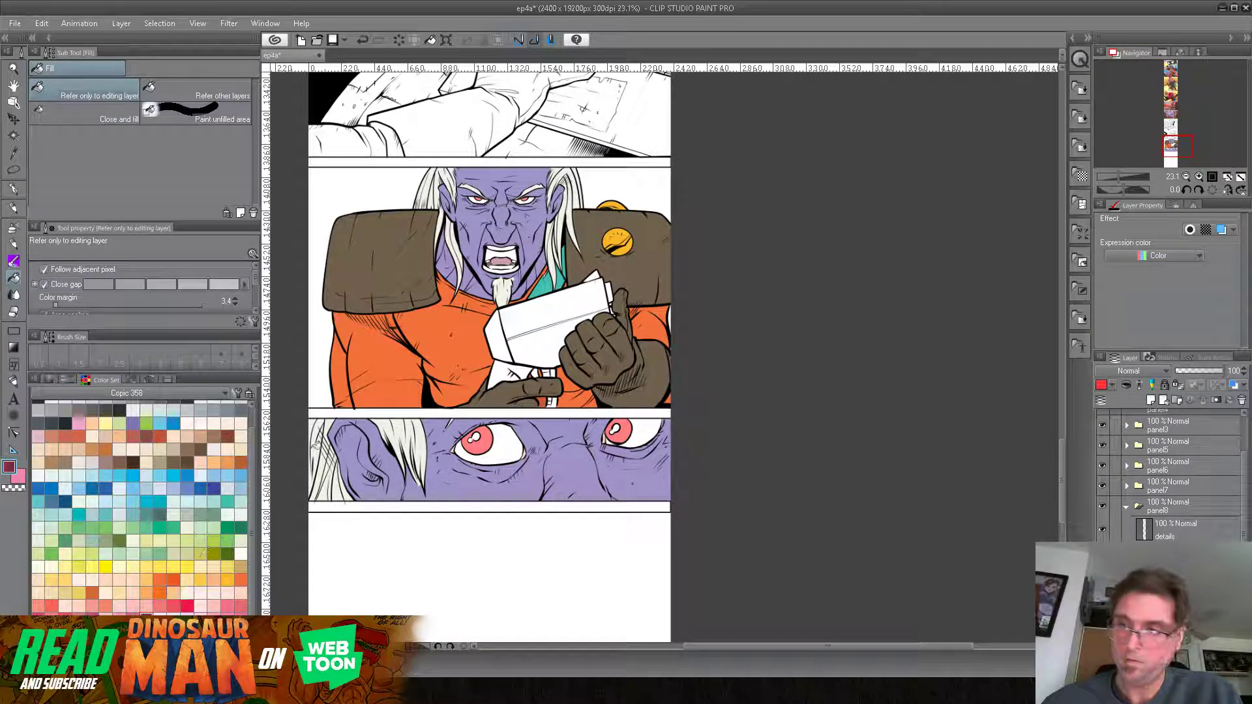
pyautogui.click(515, 246)
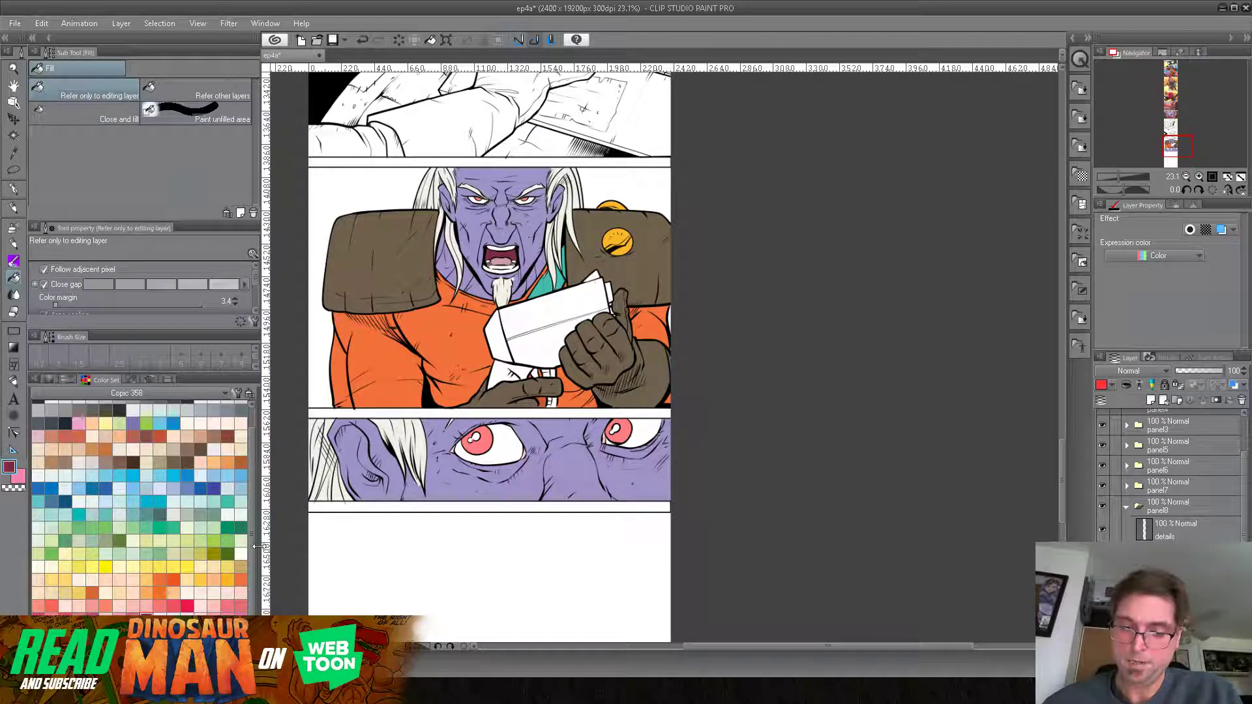
# Step: Check the panels above the shouting man, and sample the purple of his face
pyautogui.moveTo(581, 127); pyautogui.dragTo(506, 573)
pyautogui.moveTo(506, 142)
pyautogui.mouseDown()
pyautogui.moveTo(506, 525)
pyautogui.moveTo(537, 124)
pyautogui.mouseUp()
pyautogui.moveTo(521, 522); pyautogui.dragTo(521, 124)
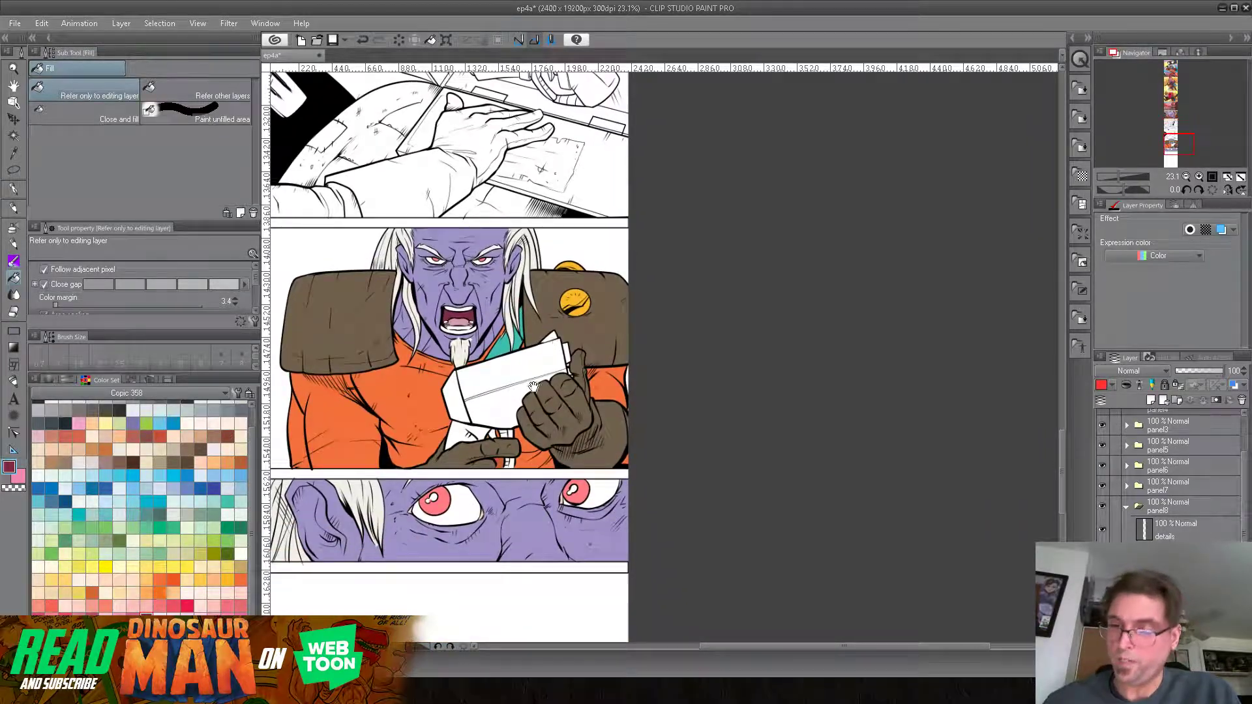
pyautogui.scroll(2, 233, 408)
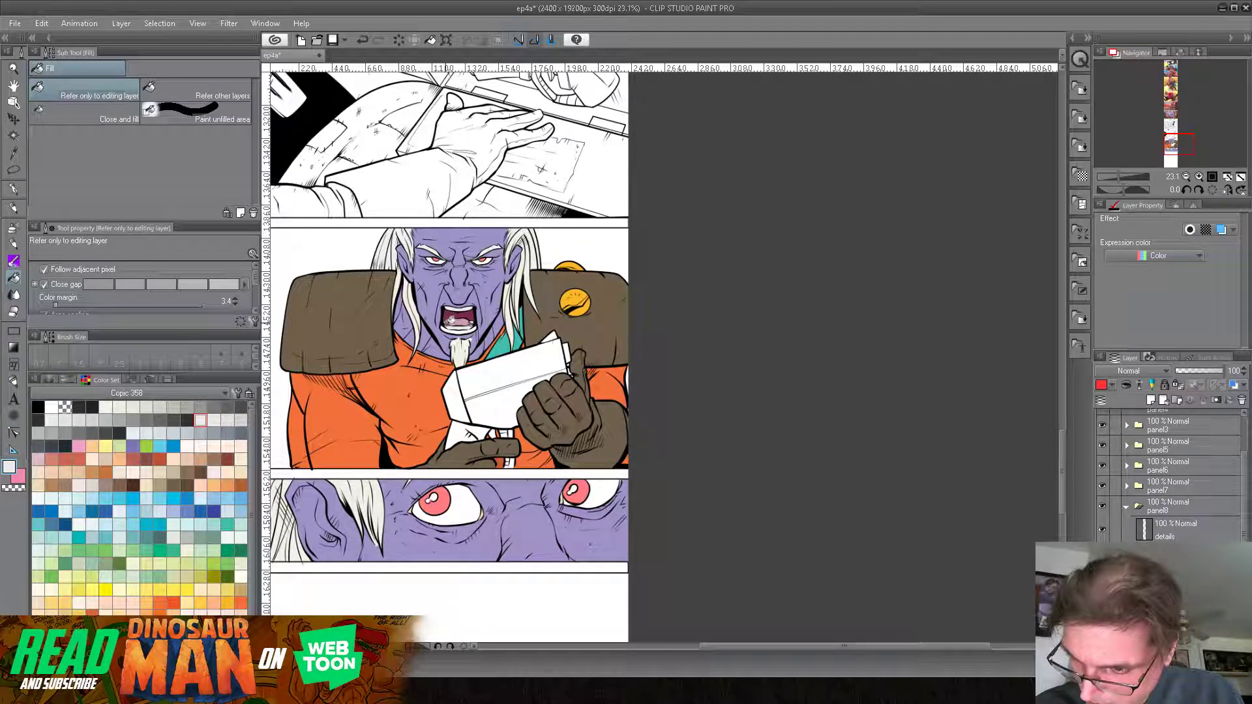
pyautogui.keyDown('alt'); pyautogui.click(499, 301); pyautogui.keyUp('alt')
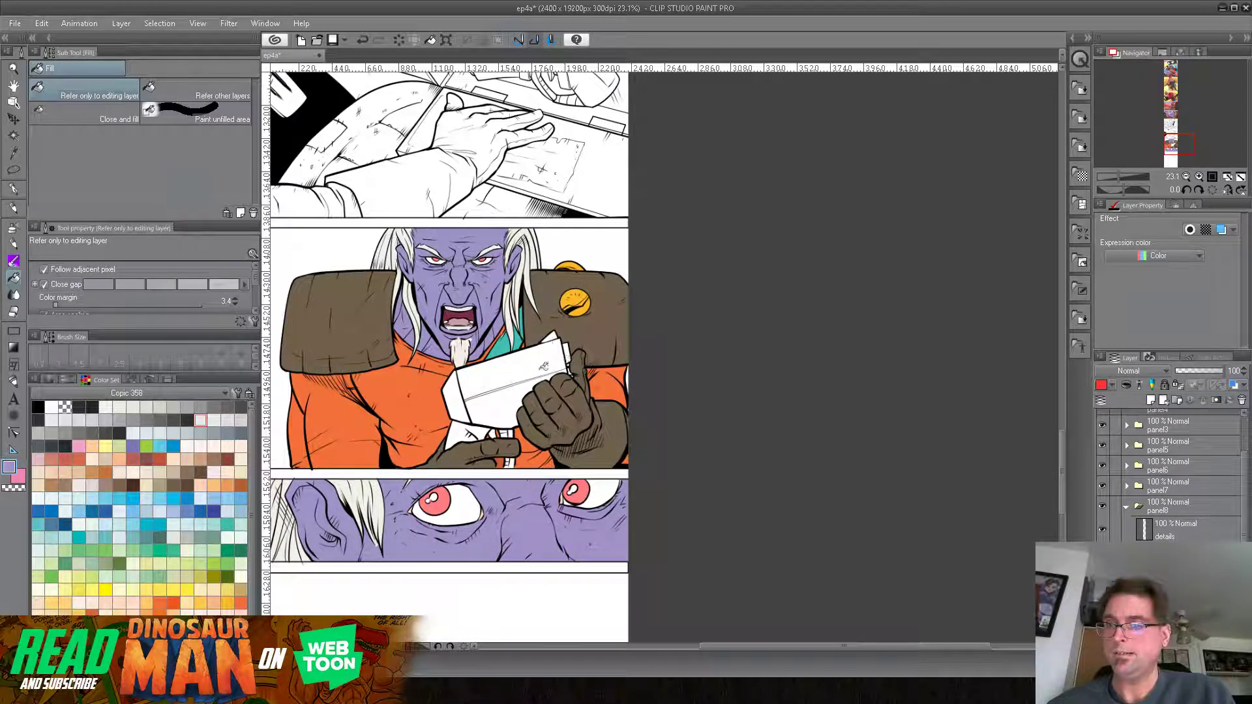
# Step: Choose a medium grey and fill the case in the man's hands and the piece above his lower glove
pyautogui.click(214, 407)
pyautogui.click(508, 365)
pyautogui.click(482, 401)
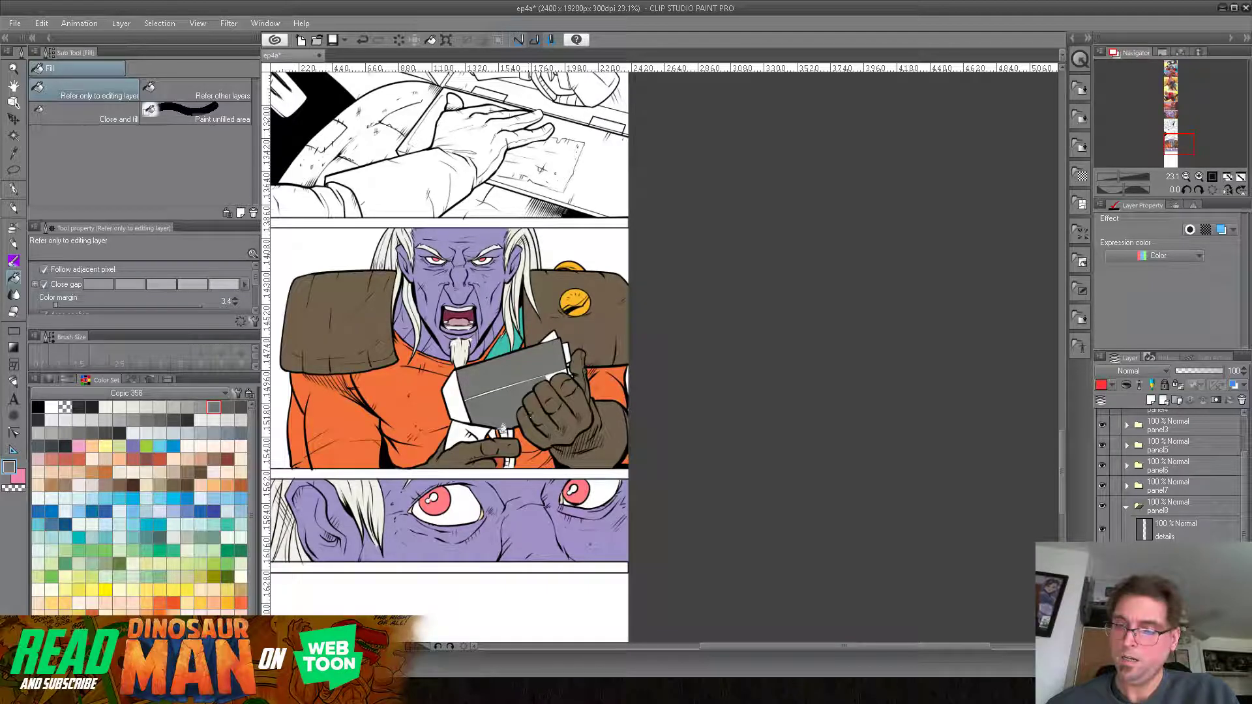
pyautogui.click(483, 434)
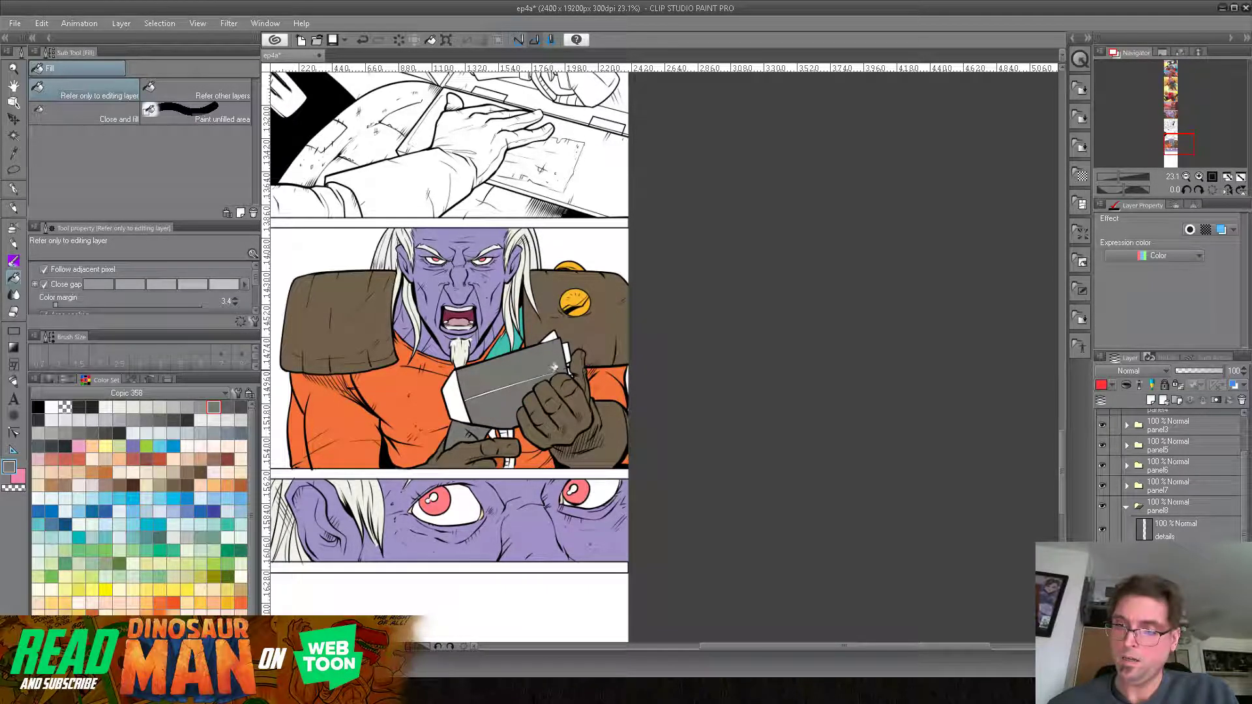
# Step: Fill the two tabs sticking out of the end of the grey case with red and blue
pyautogui.click(566, 355)
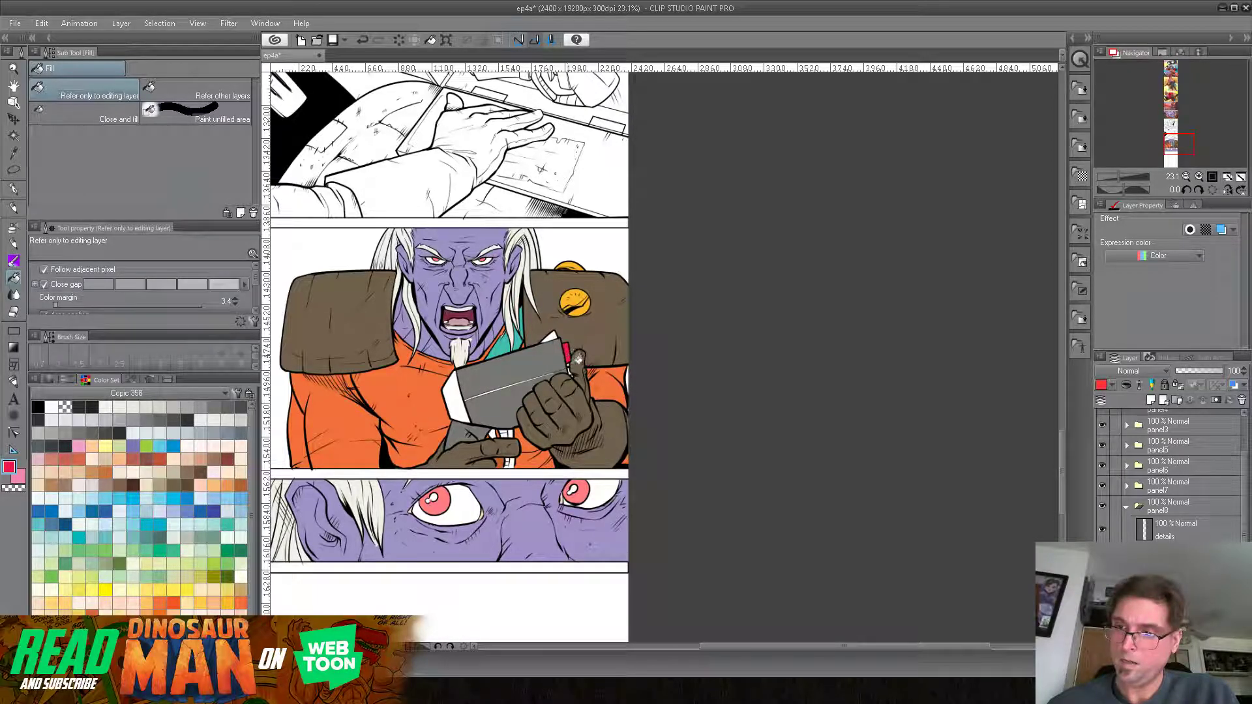
pyautogui.click(570, 373)
pyautogui.keyDown('alt'); pyautogui.click(593, 338); pyautogui.keyUp('alt')
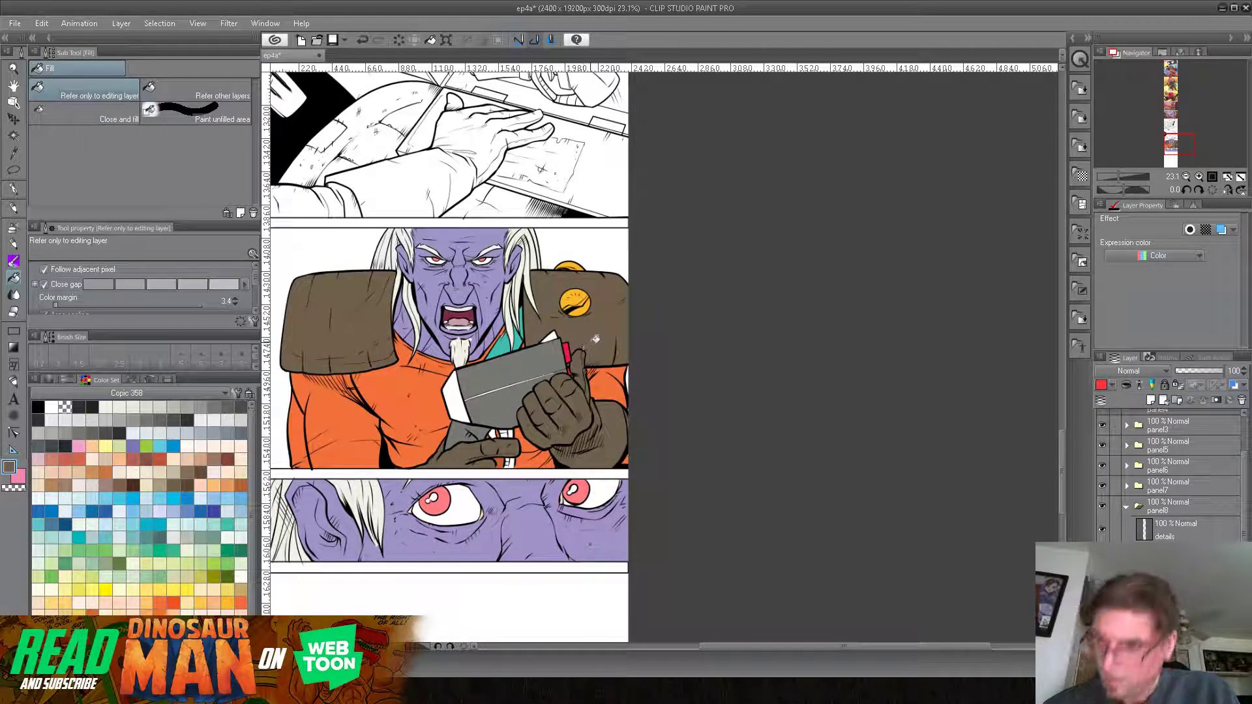
pyautogui.click(173, 446)
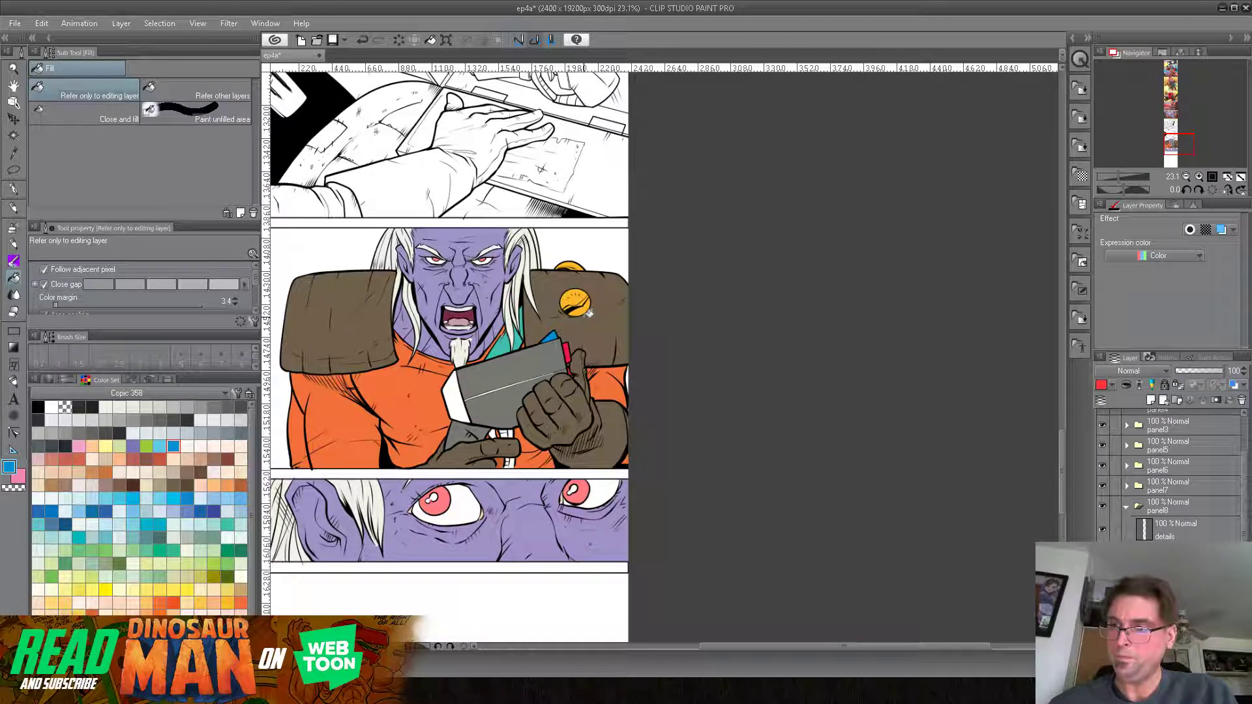
# Step: Fill the grey case's end face, its thin stripe and the strip beside the lower glove with golden yellow
pyautogui.click(227, 603)
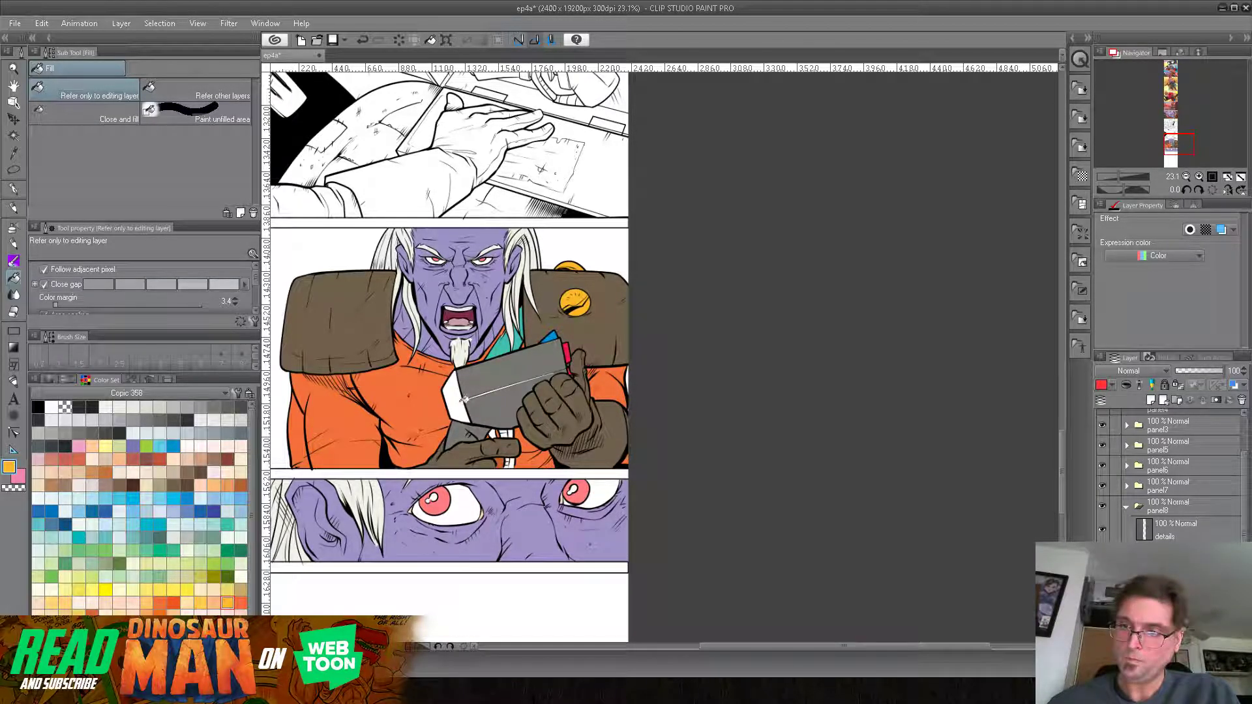
pyautogui.click(457, 401)
pyautogui.click(493, 390)
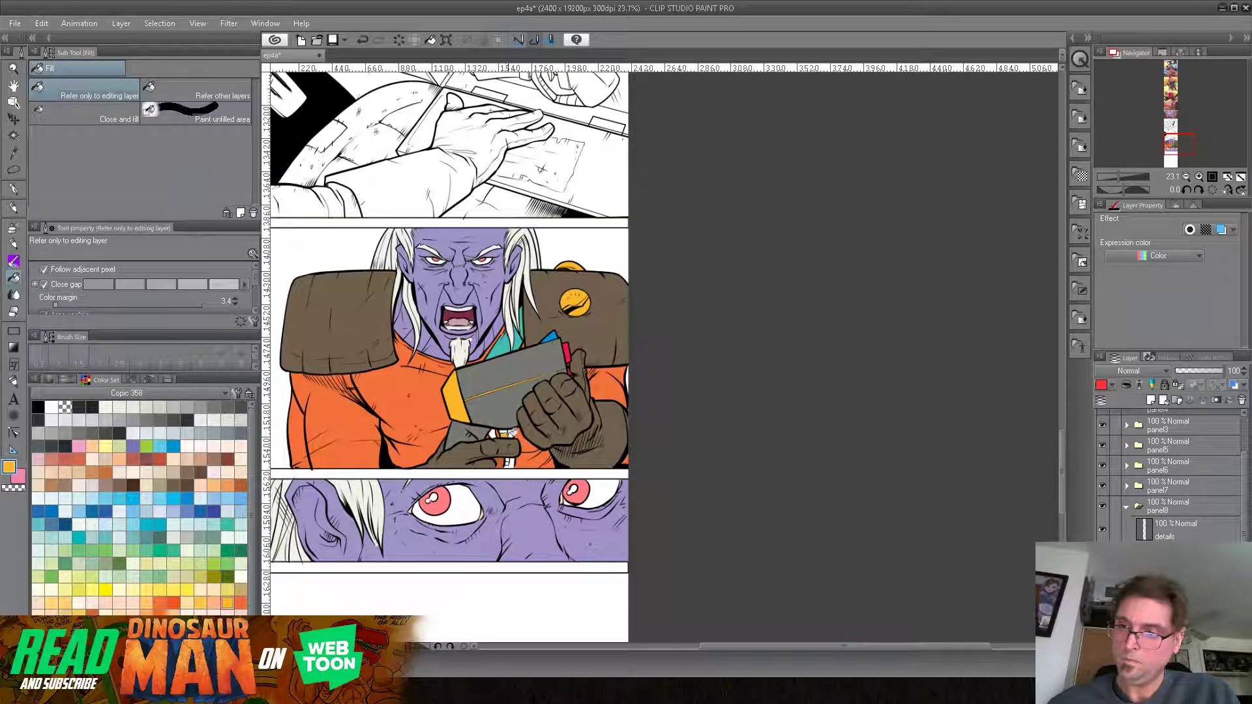
pyautogui.click(509, 462)
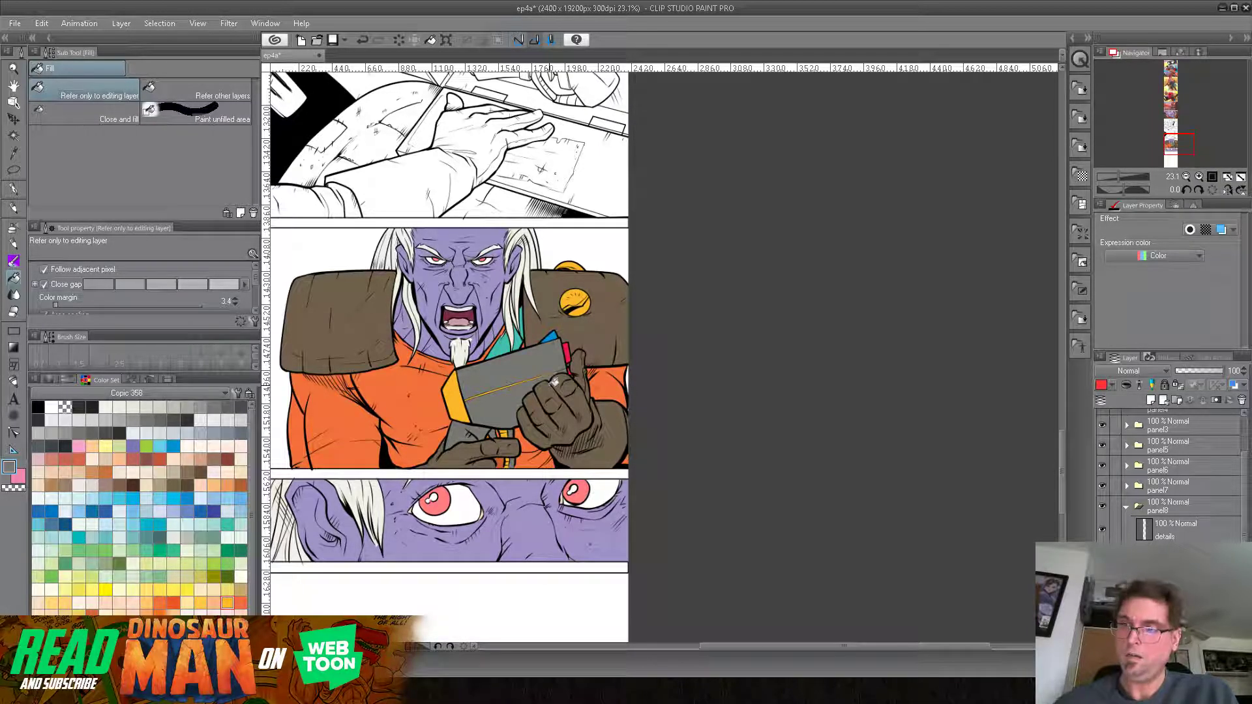
# Step: Sample the blue of the case's tab and paint a G-pen mark on the grey piece above the man's lower glove
pyautogui.keyDown('alt'); pyautogui.click(552, 338); pyautogui.keyUp('alt')
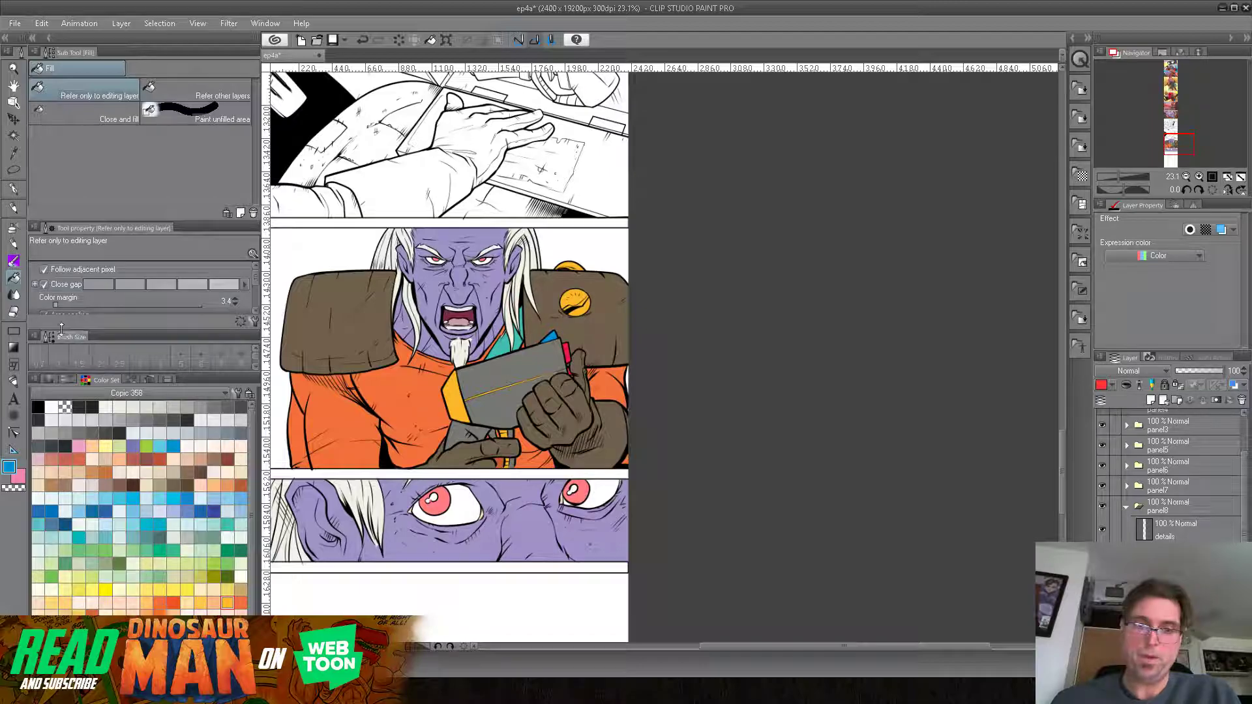
pyautogui.click(13, 190)
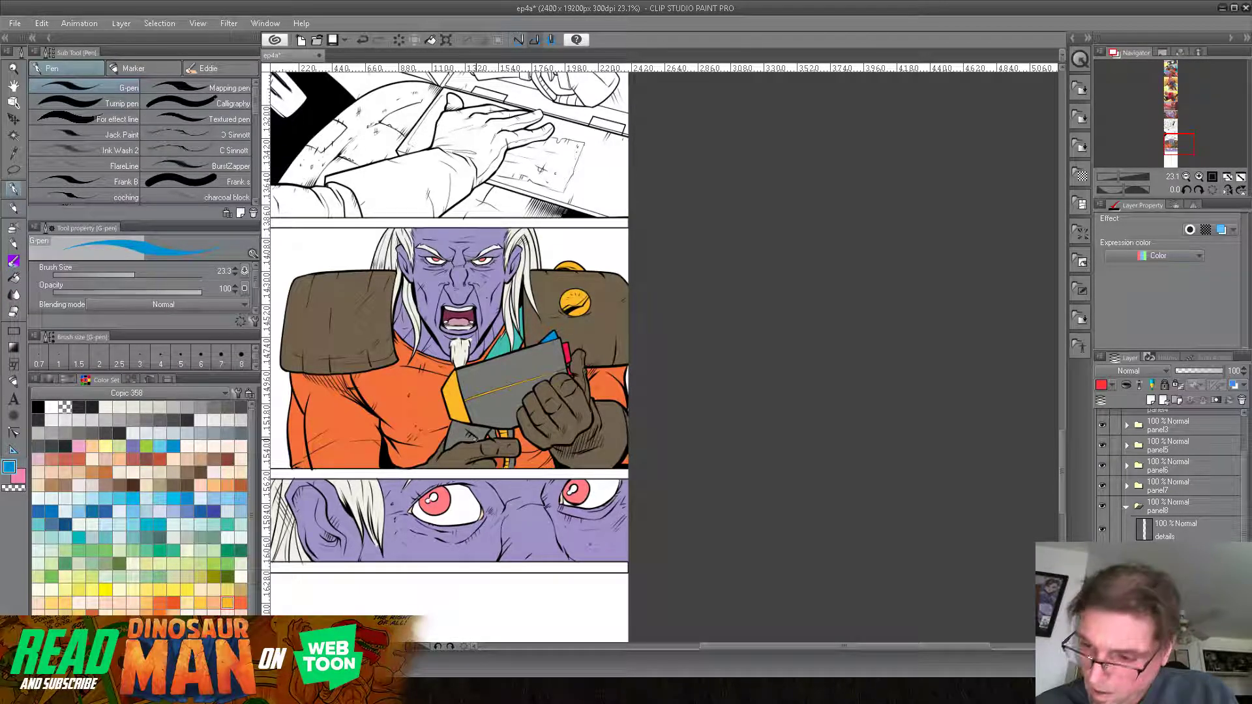
pyautogui.moveTo(462, 434); pyautogui.dragTo(470, 439)
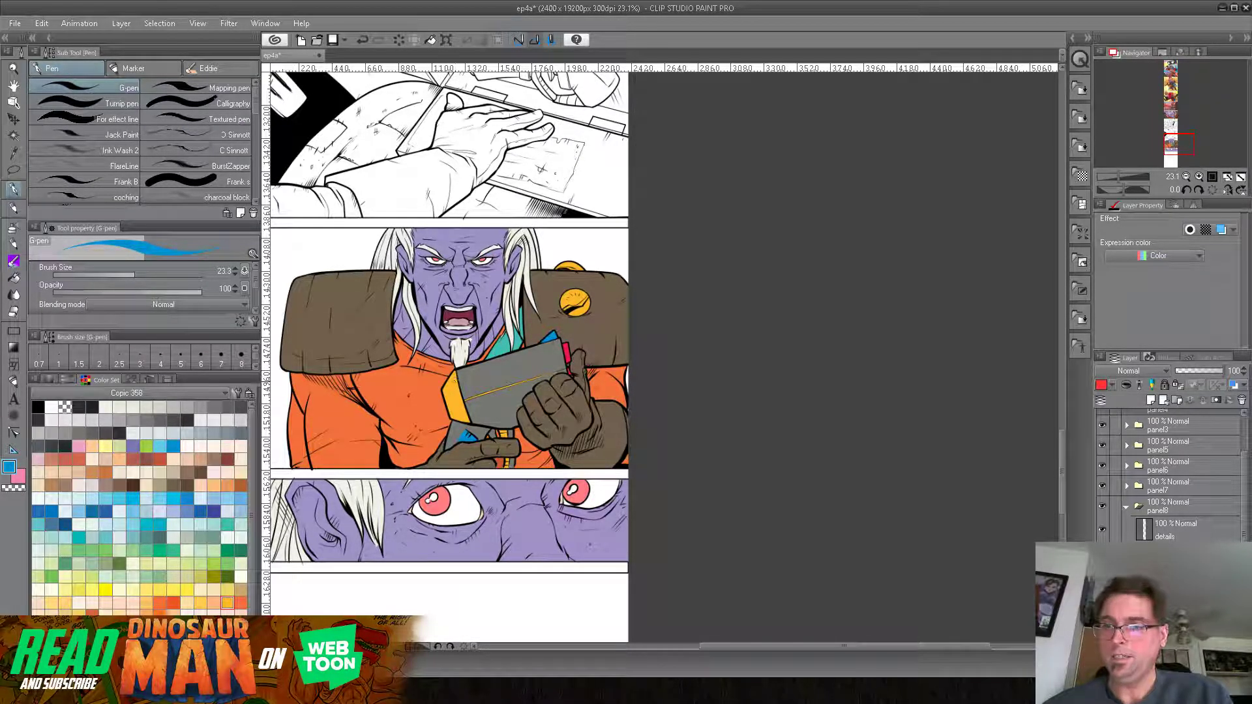
pyautogui.moveTo(579, 411); pyautogui.dragTo(573, 288)
pyautogui.moveTo(576, 225); pyautogui.dragTo(655, 325)
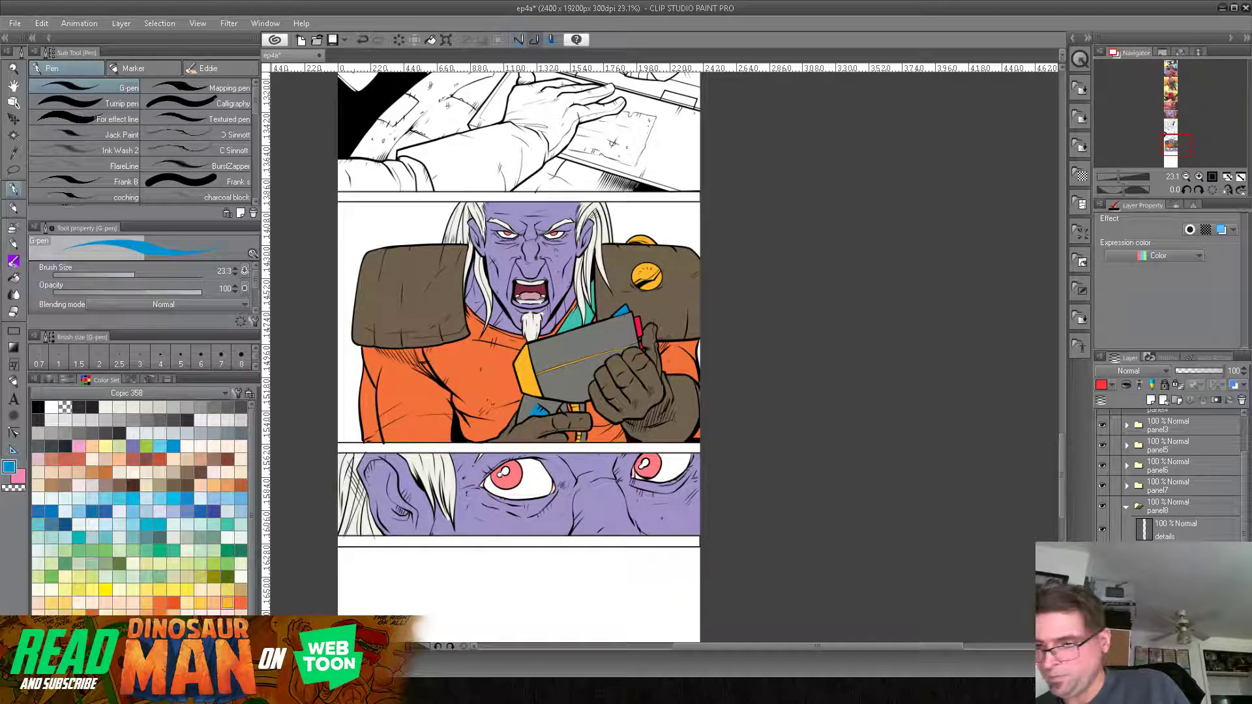
# Step: Switch to the background's layer, choose a light blue and try to fill the area behind the shouting man
pyautogui.click(1151, 401)
pyautogui.click(1175, 590)
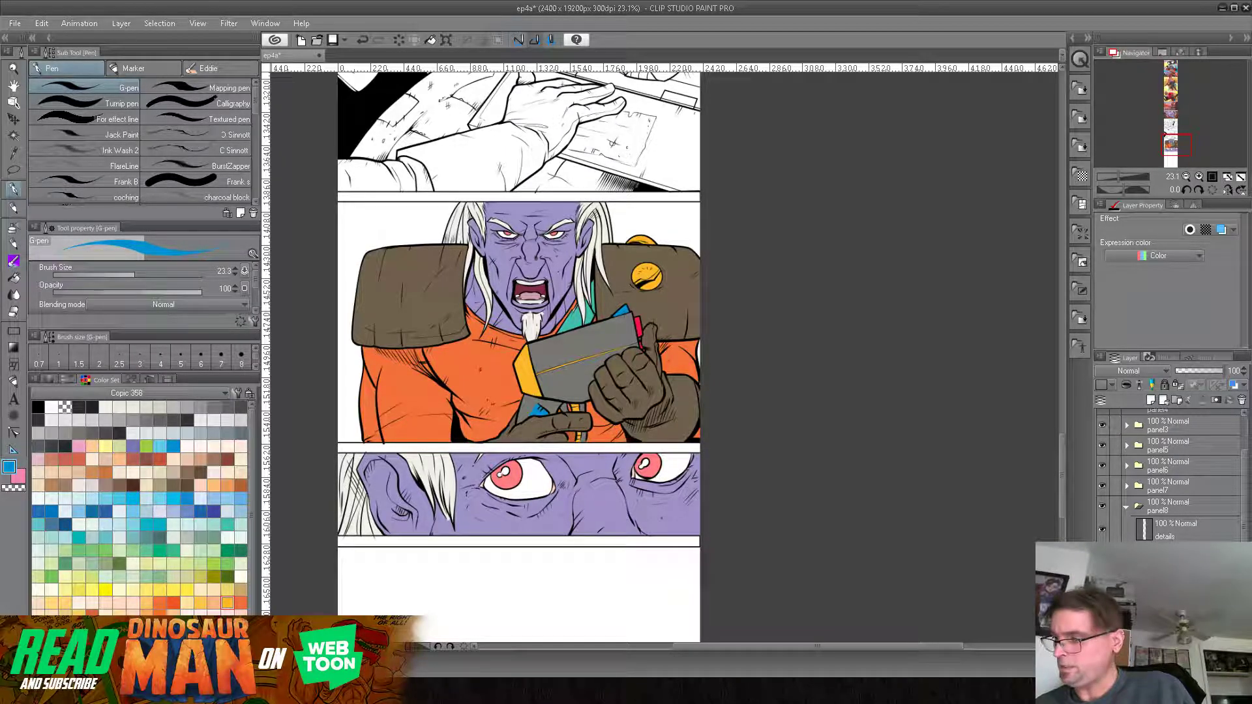
pyautogui.press('g')
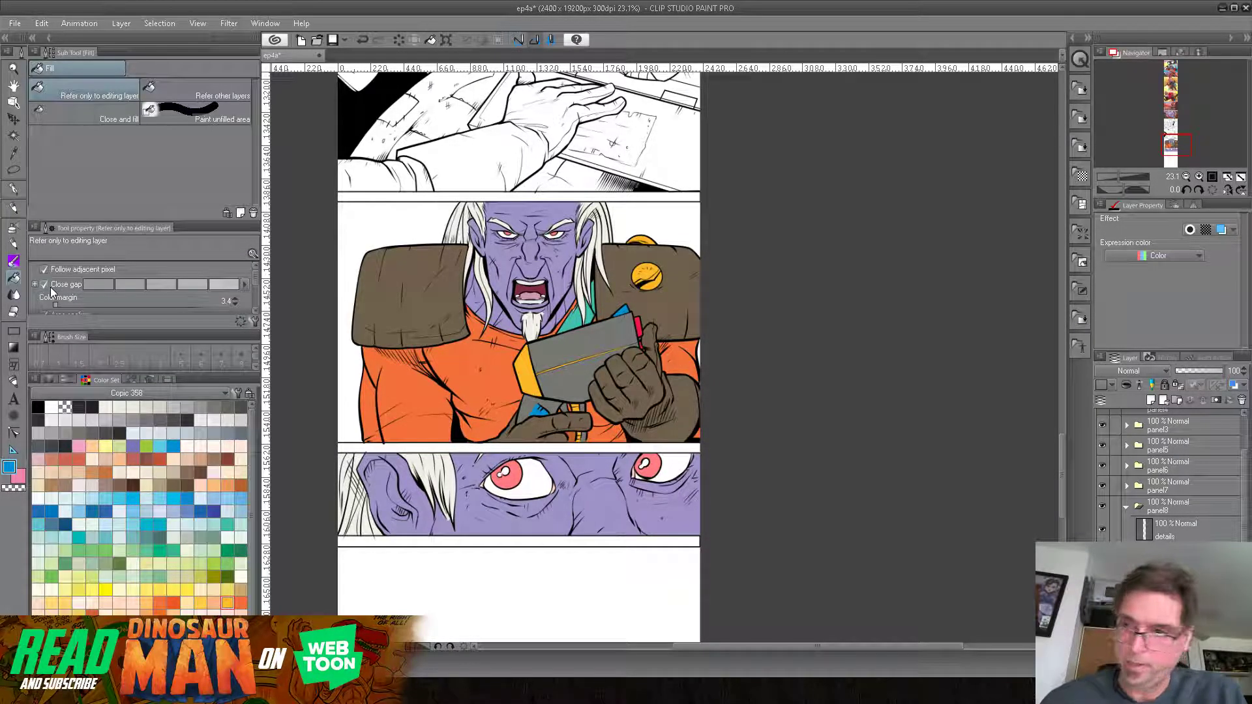
pyautogui.click(240, 498)
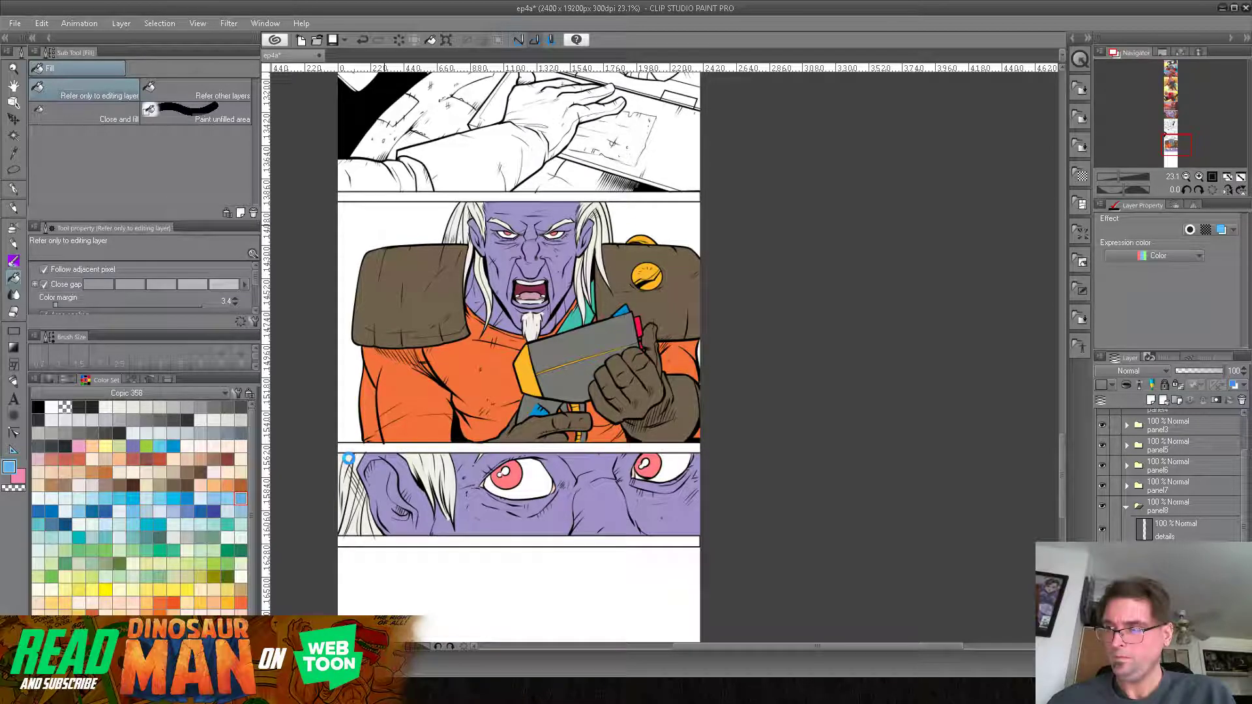
pyautogui.click(663, 218)
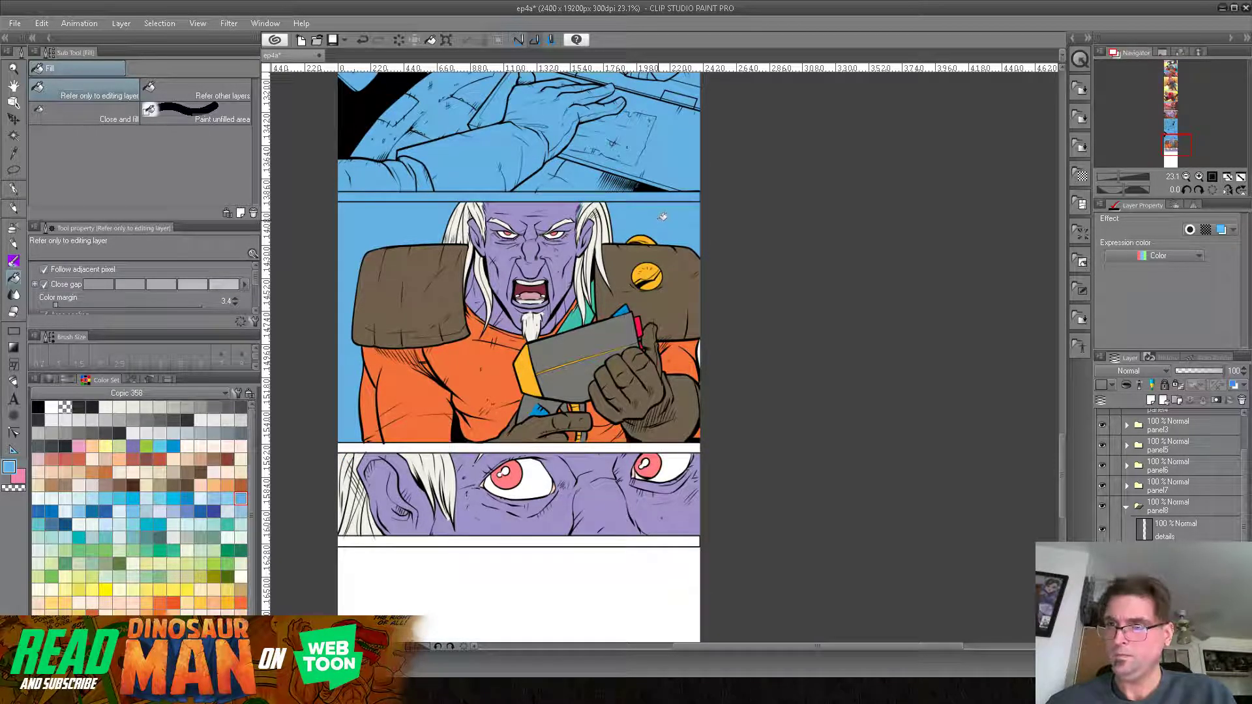
pyautogui.click(362, 39)
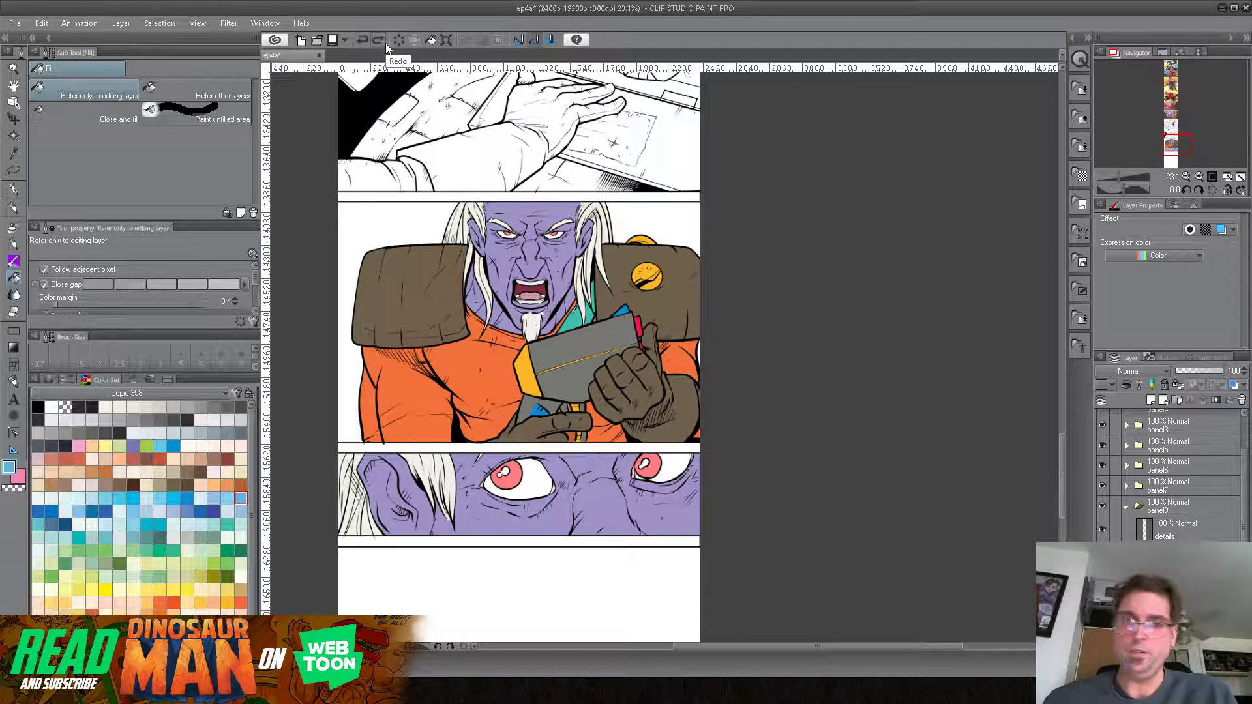
# Step: Limit a rectangular selection to the shouting man's panel, fill its background areas with light blue, and deselect
pyautogui.click(14, 169)
pyautogui.click(68, 92)
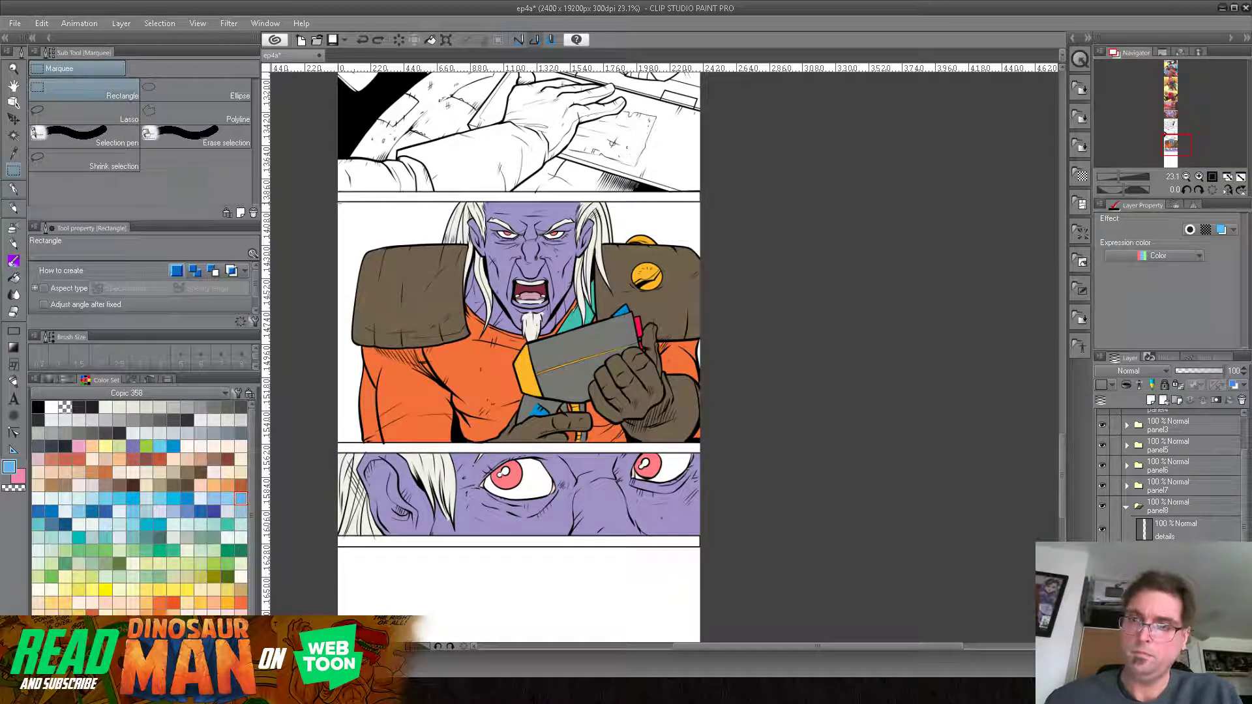
pyautogui.moveTo(349, 206); pyautogui.dragTo(705, 443)
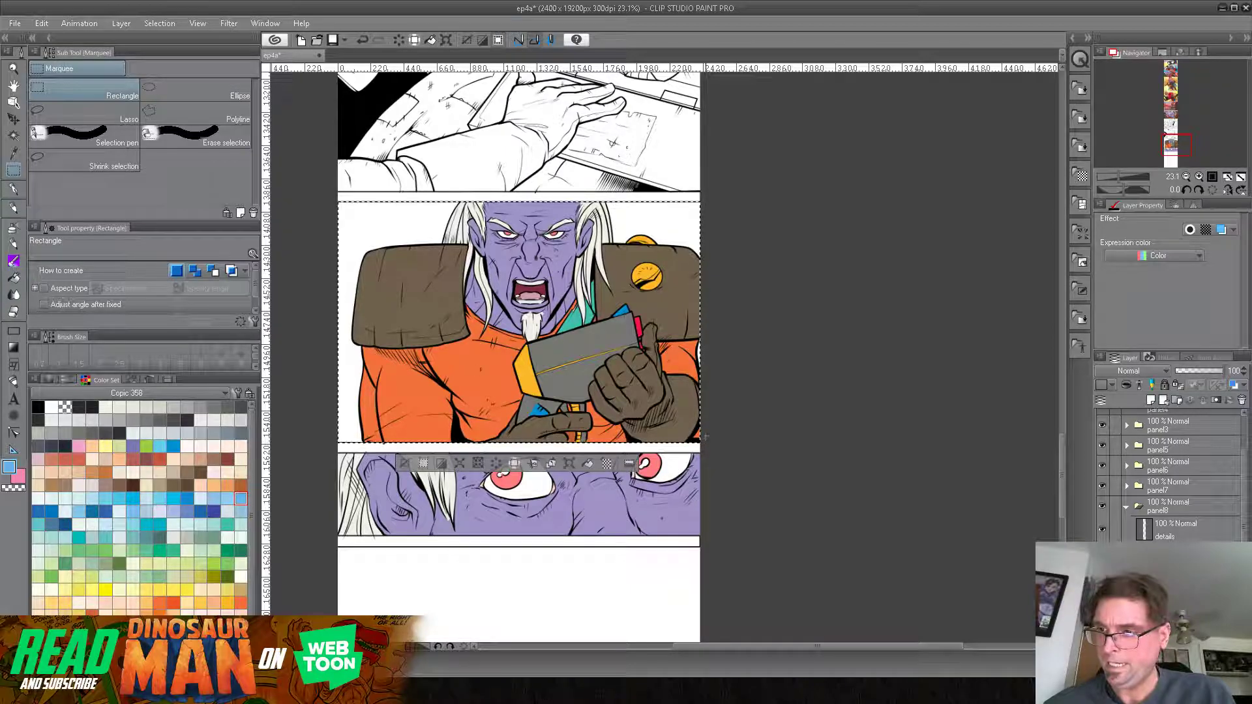
pyautogui.click(13, 278)
pyautogui.click(372, 221)
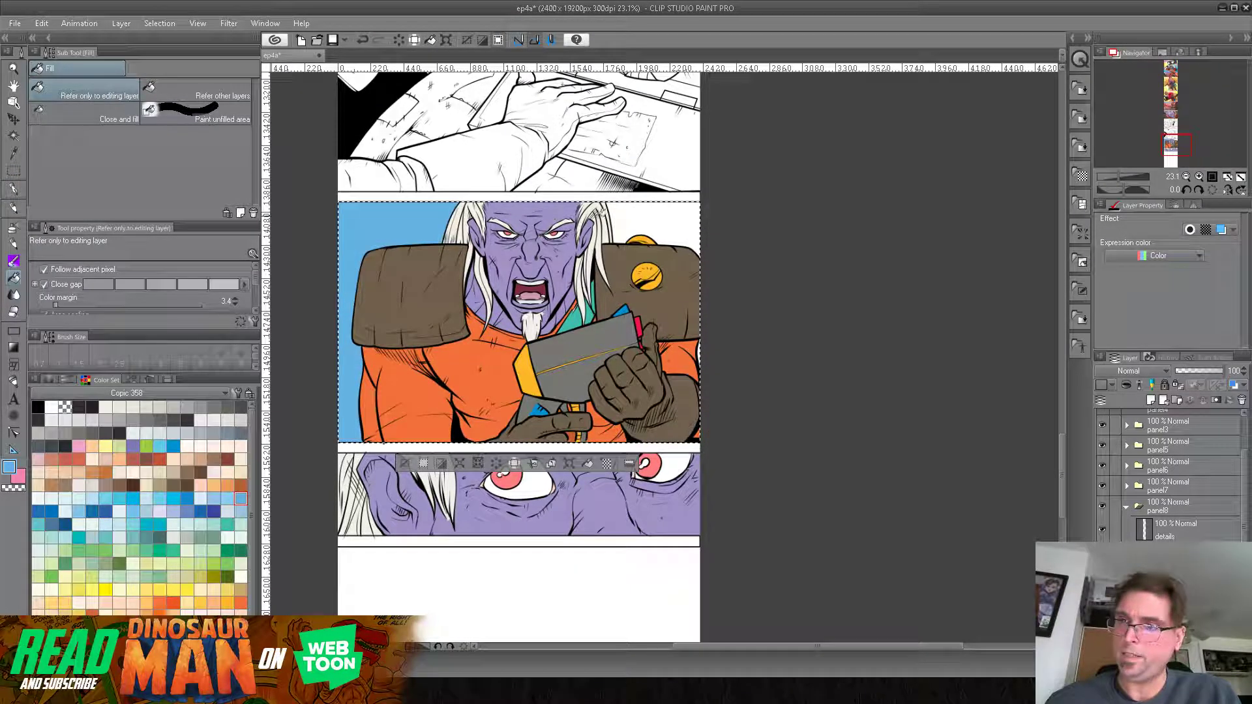
pyautogui.click(685, 234)
pyautogui.click(703, 350)
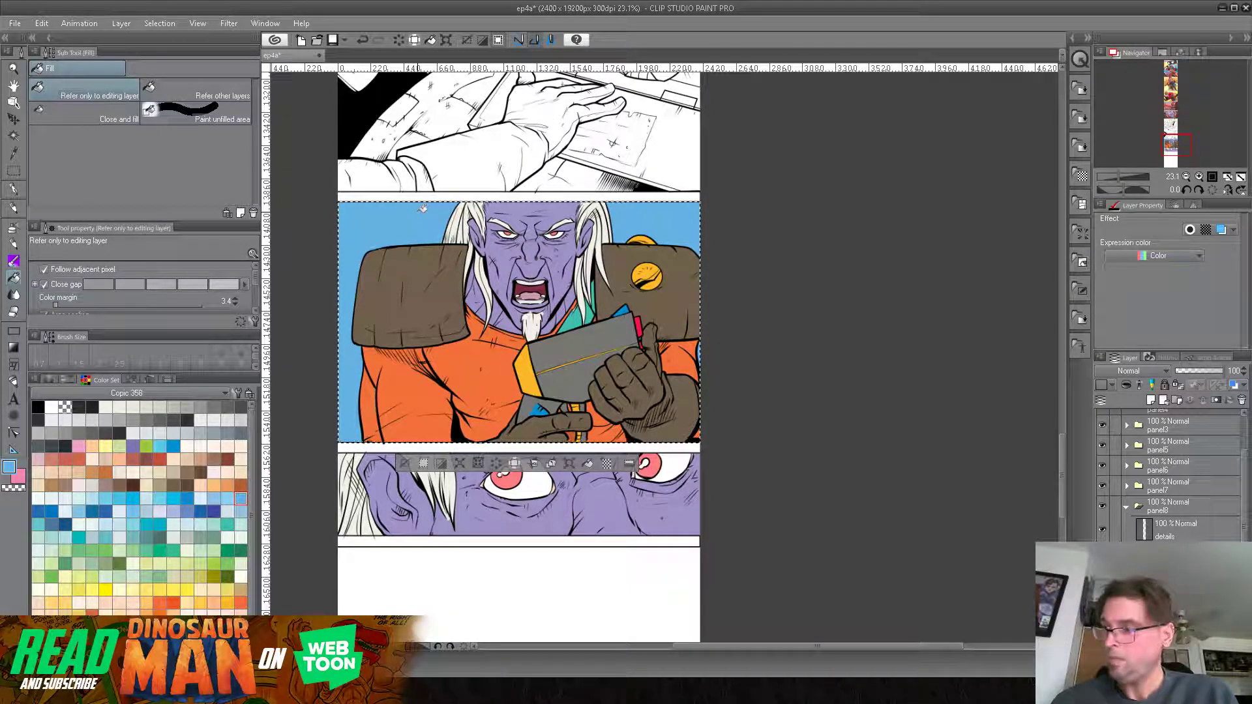
pyautogui.click(157, 23)
pyautogui.click(178, 56)
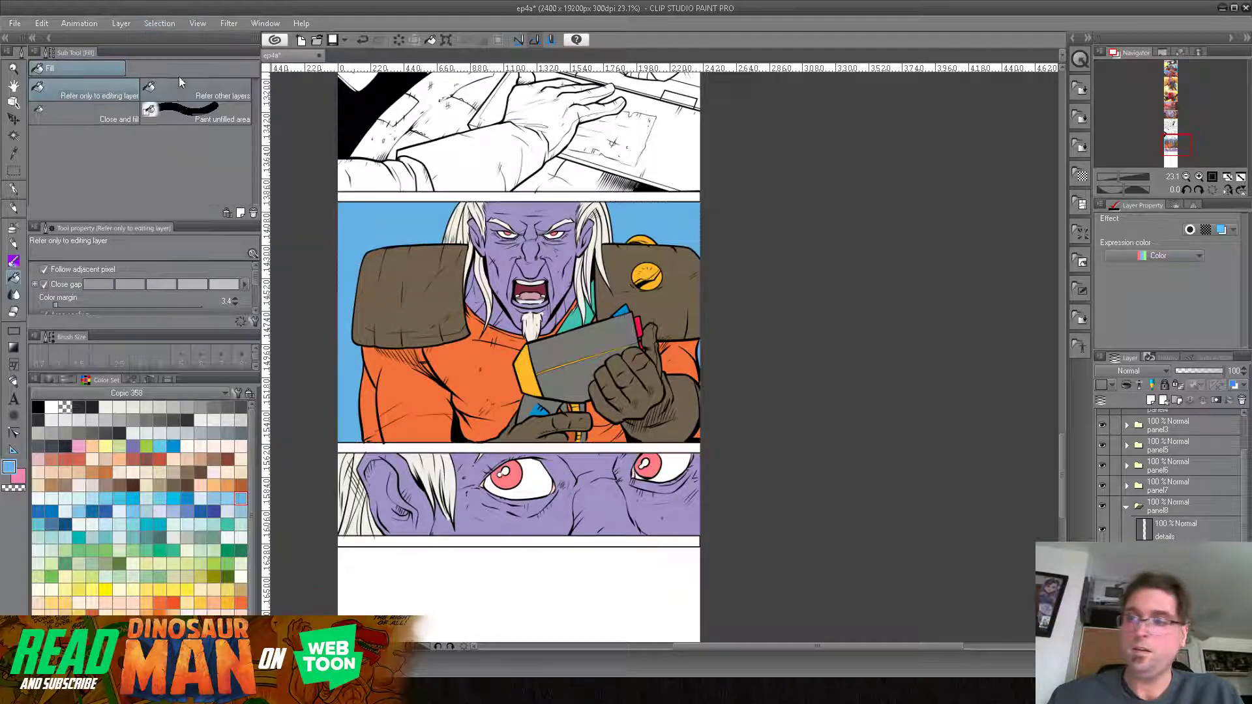
# Step: Choose a pale off-white and fill the gutters above and below the close-up eyes panel
pyautogui.click(106, 407)
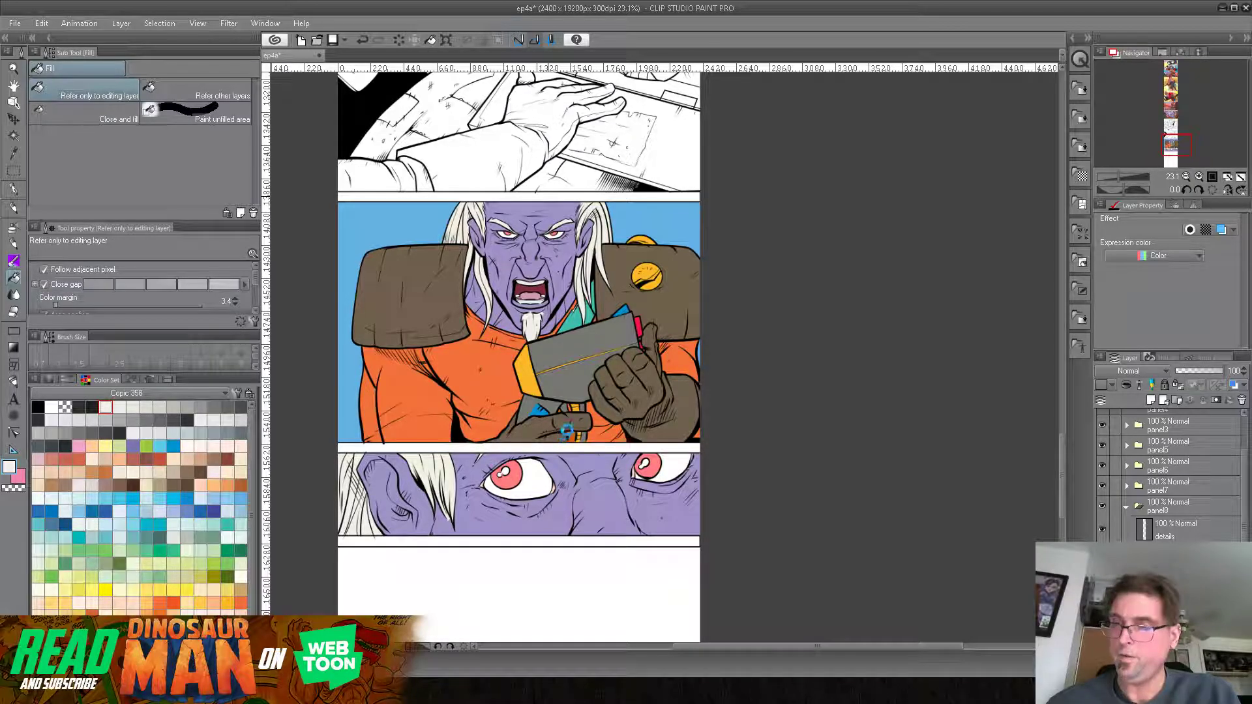
pyautogui.click(654, 318)
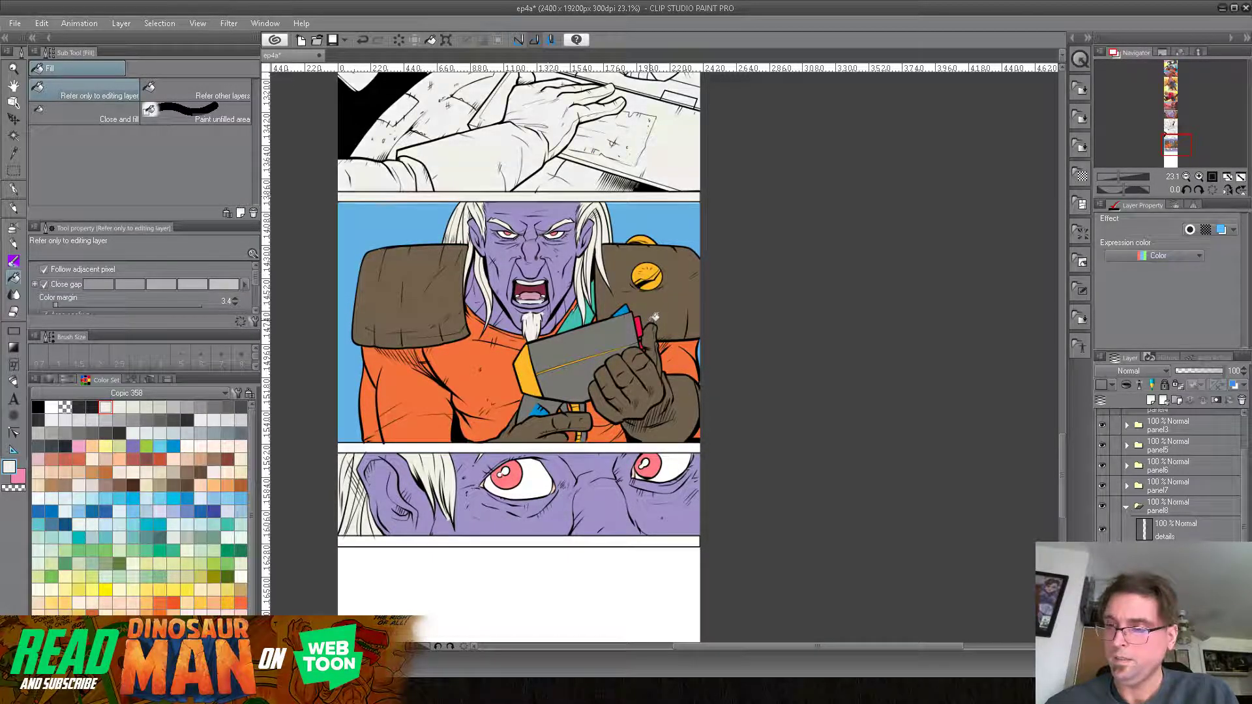
pyautogui.hotkey('ctrl', 'z')
pyautogui.click(548, 445)
pyautogui.click(577, 539)
# Step: Collapse the panel8 folder, check panel7's artwork by toggling its visibility, and expand the panel7 folder
pyautogui.moveTo(641, 252); pyautogui.dragTo(632, 359)
pyautogui.moveTo(645, 289); pyautogui.dragTo(658, 397)
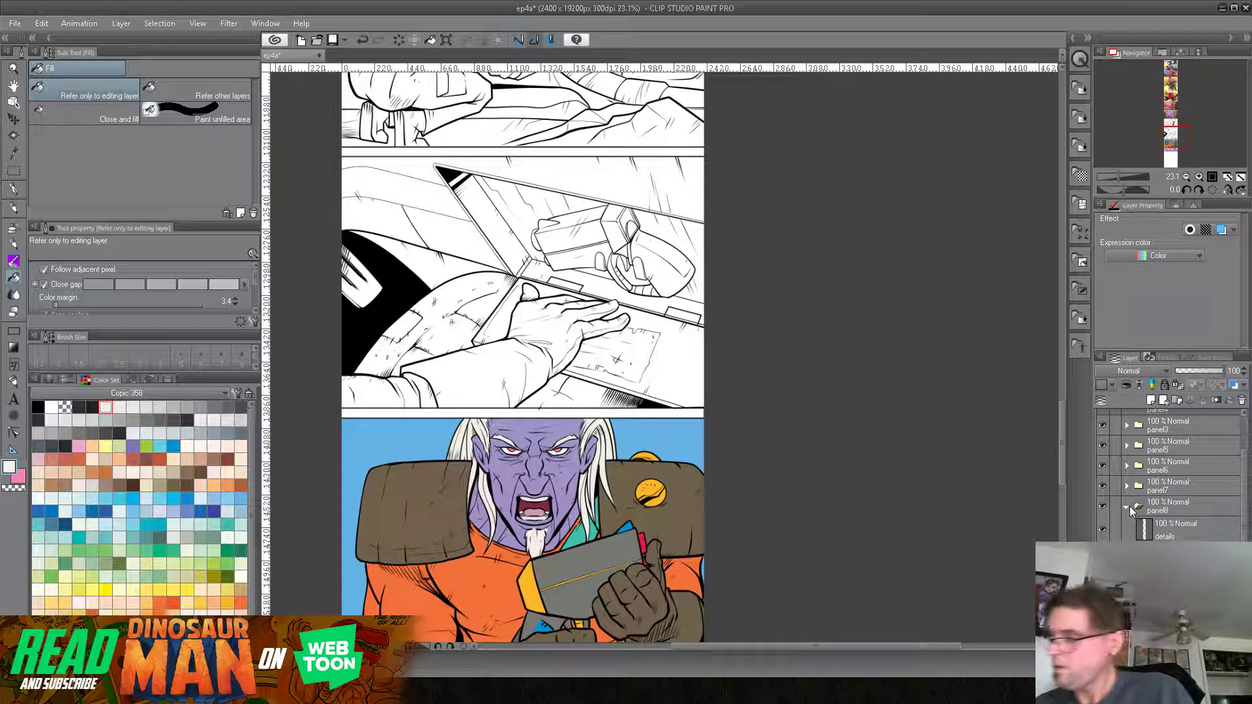
pyautogui.click(1134, 508)
pyautogui.click(1125, 506)
pyautogui.click(1102, 485)
pyautogui.click(1103, 485)
pyautogui.click(1107, 485)
pyautogui.click(1102, 486)
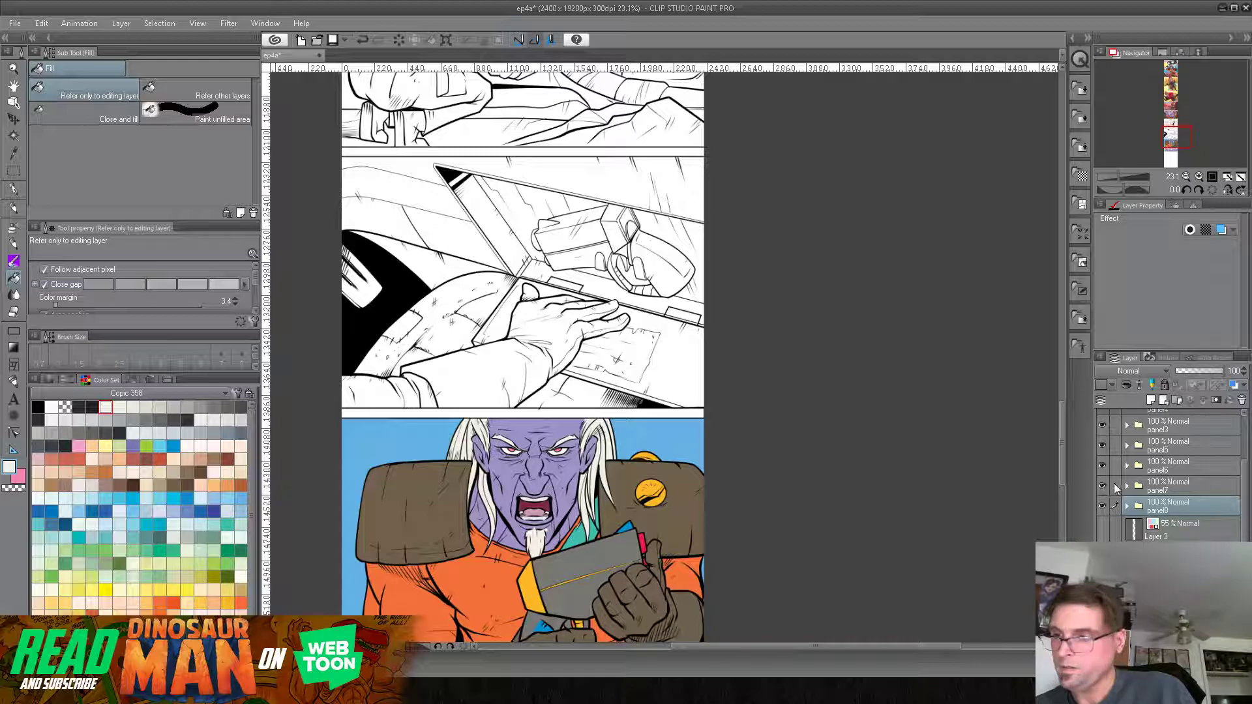
pyautogui.click(1126, 485)
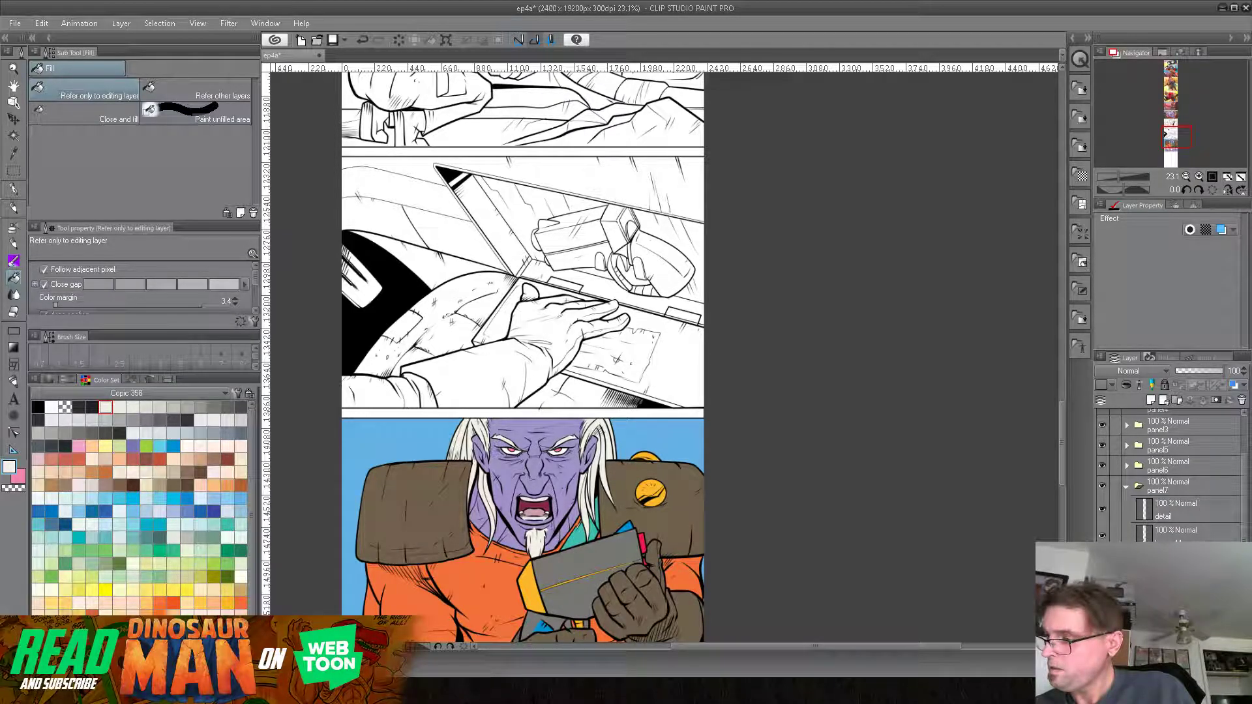
# Step: Mark the layer beneath panel7's line art with the red palette colour
pyautogui.click(1196, 530)
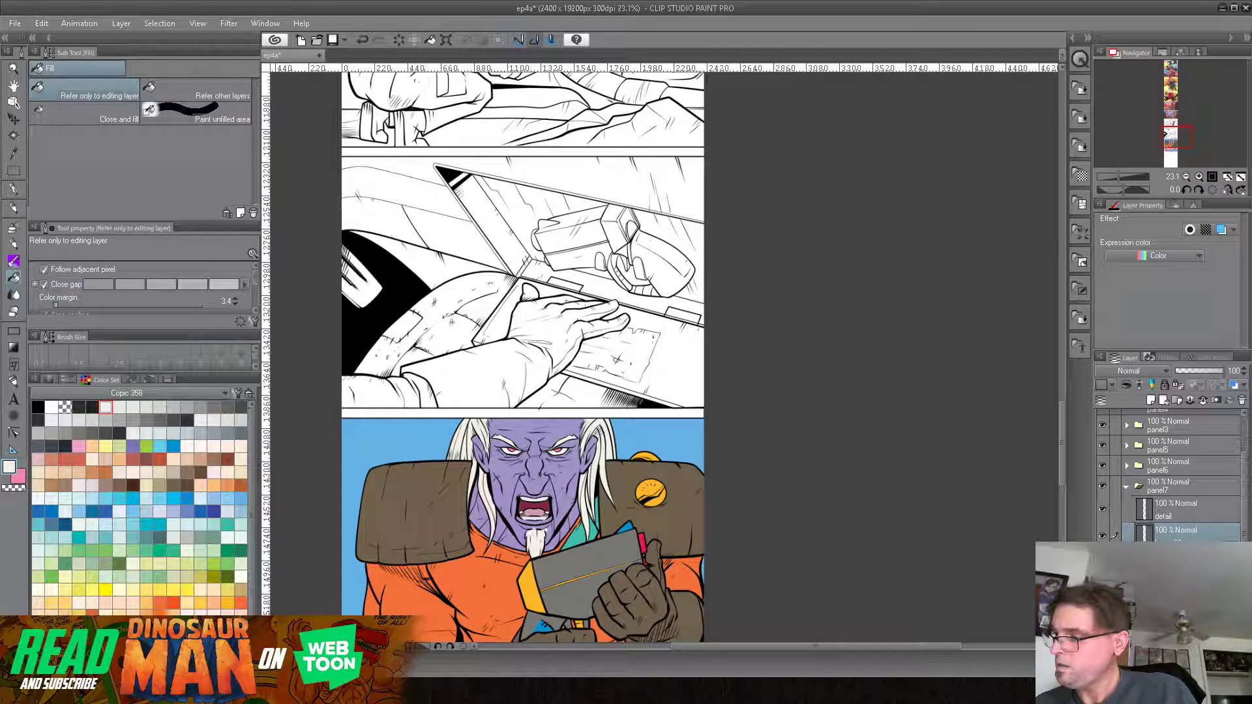
pyautogui.click(1191, 556)
pyautogui.click(1112, 385)
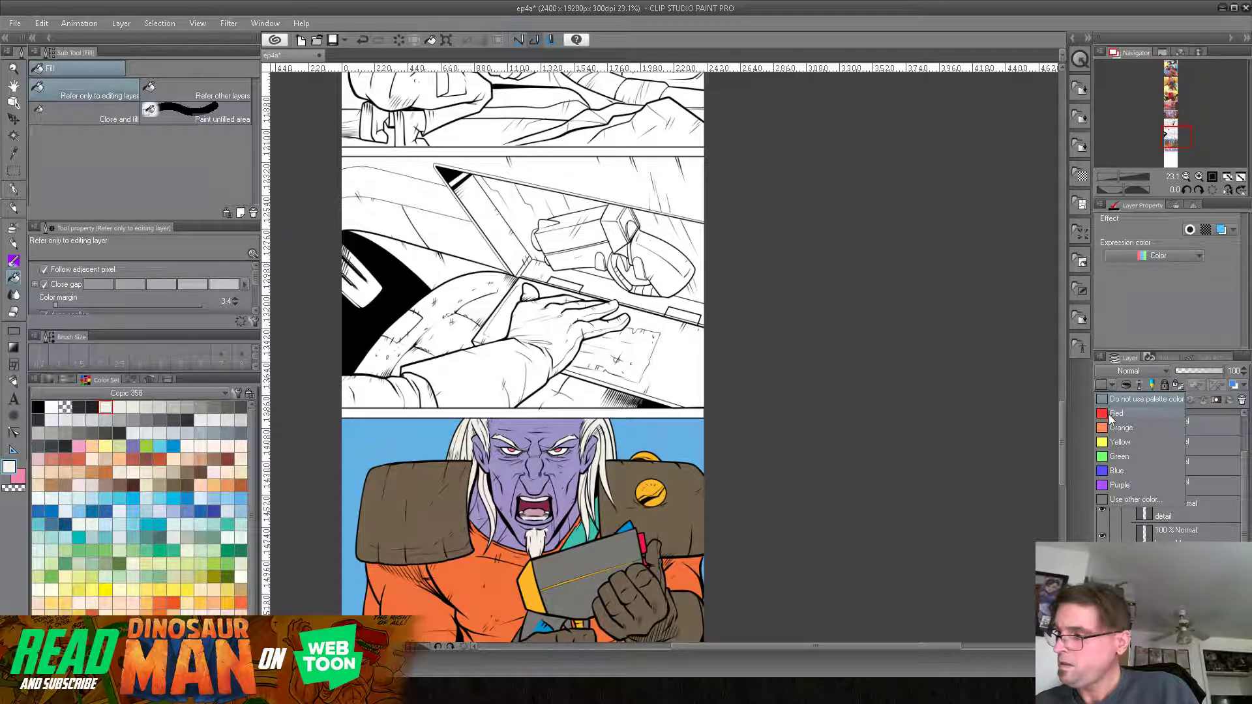
pyautogui.click(1109, 415)
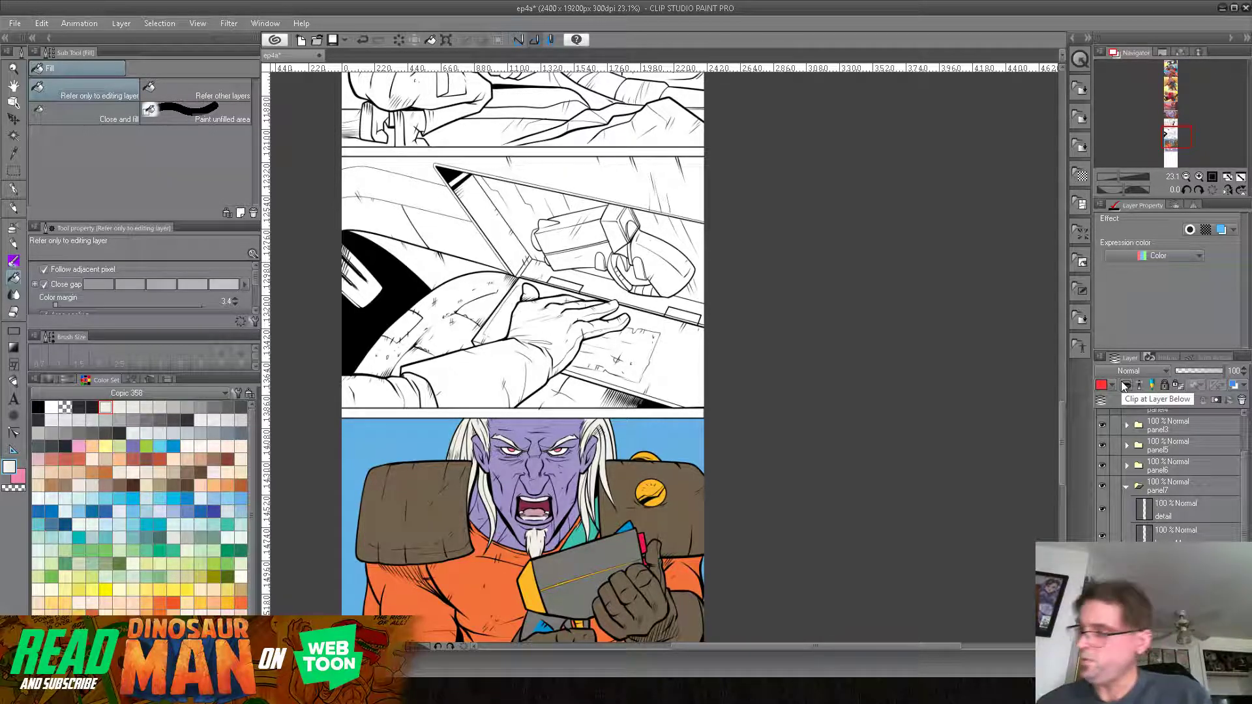
# Step: Set the layer under panel7's detail layer as the reference layer, and reselect the red-marked layer with the detail layer shown
pyautogui.click(1101, 512)
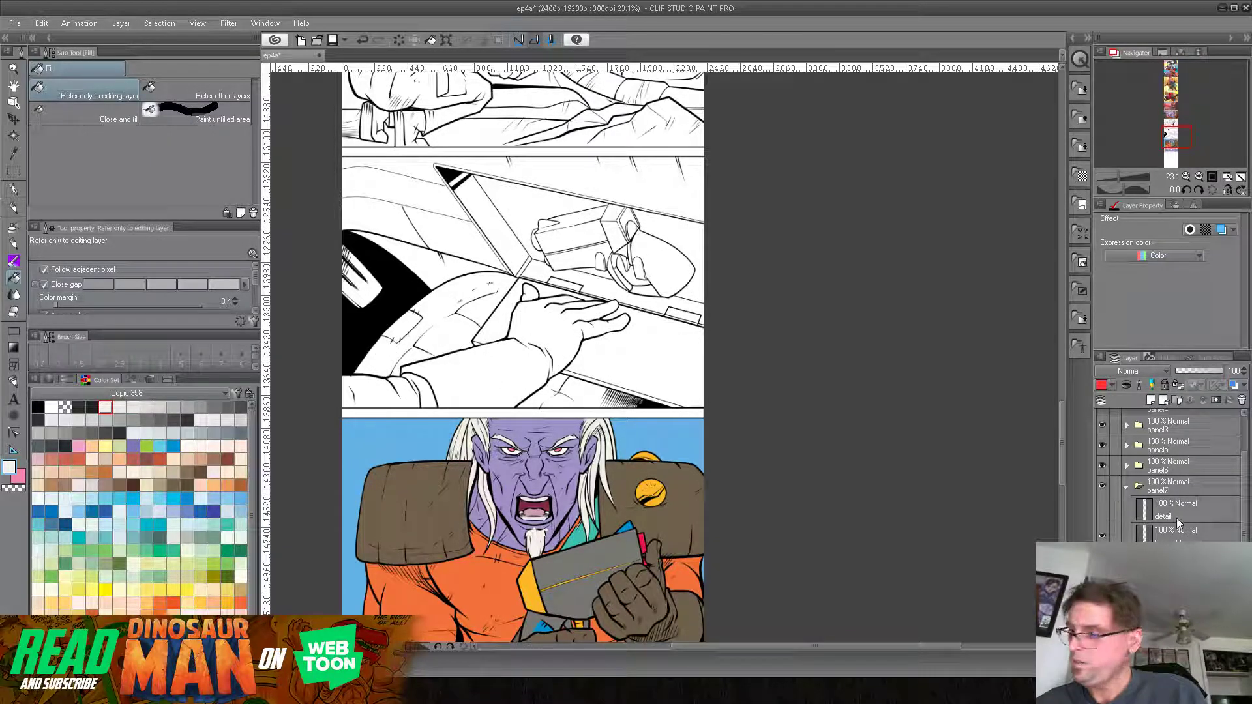
pyautogui.click(1183, 531)
pyautogui.click(1138, 386)
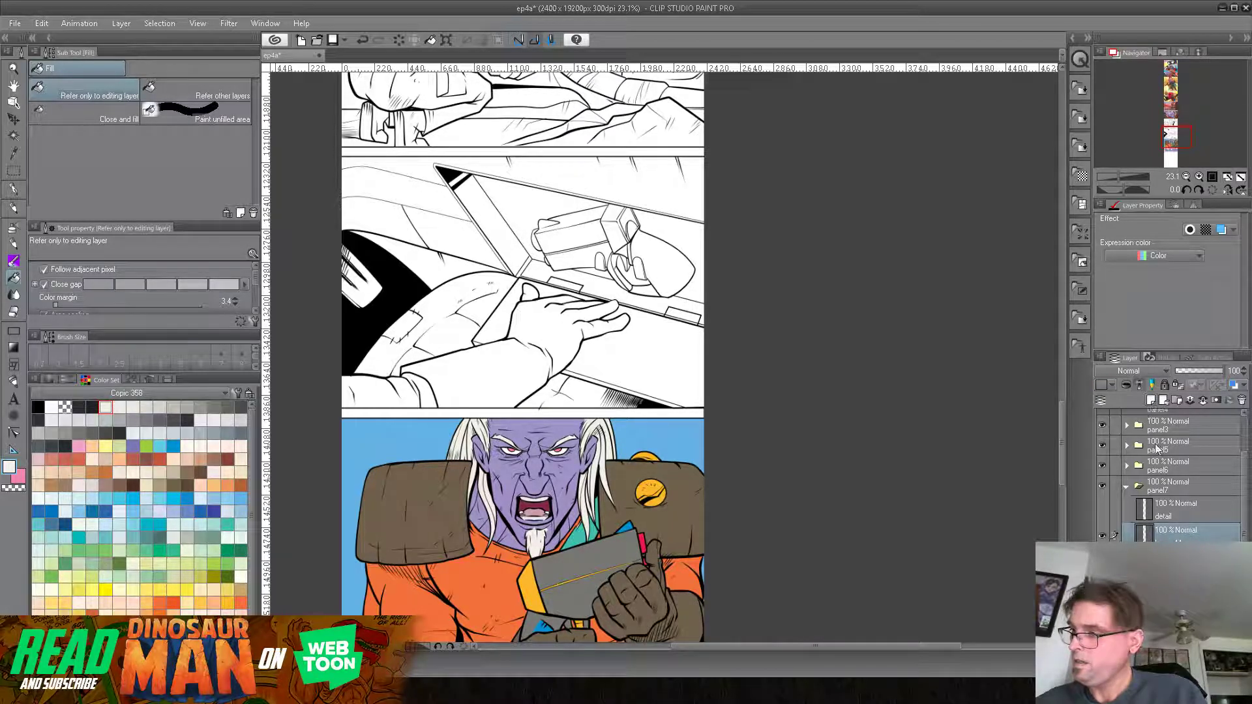
pyautogui.click(1159, 558)
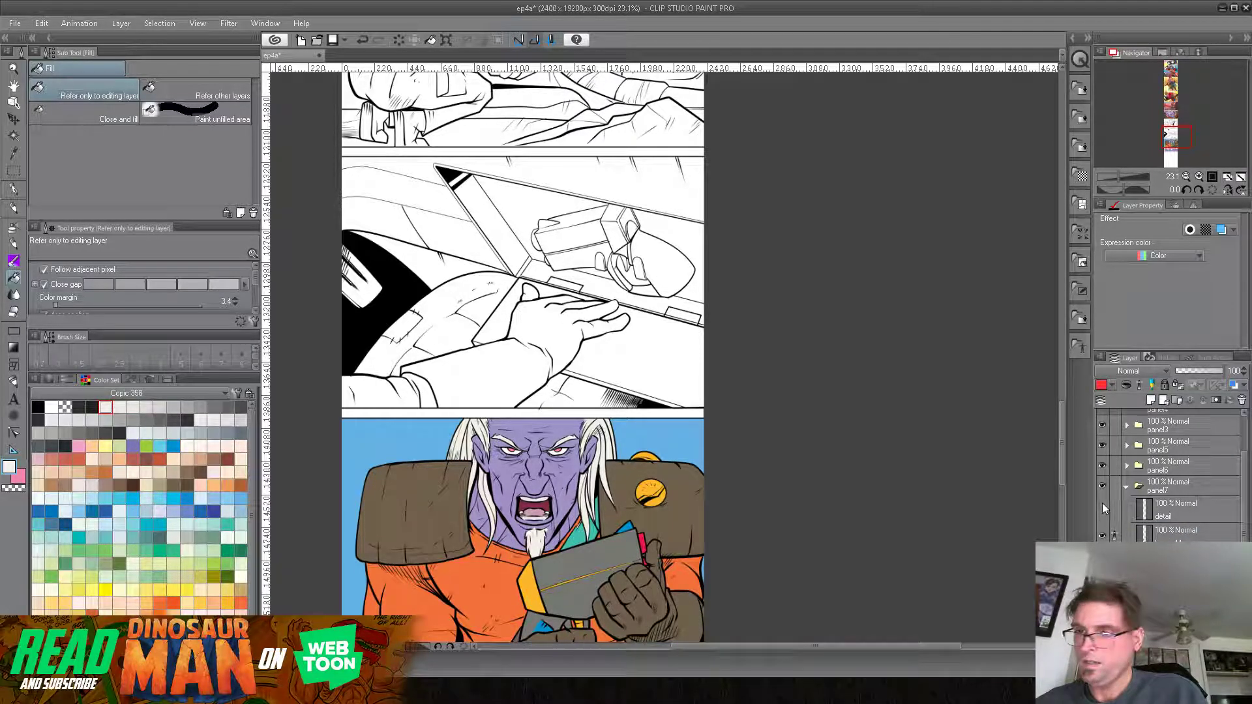
pyautogui.click(1101, 506)
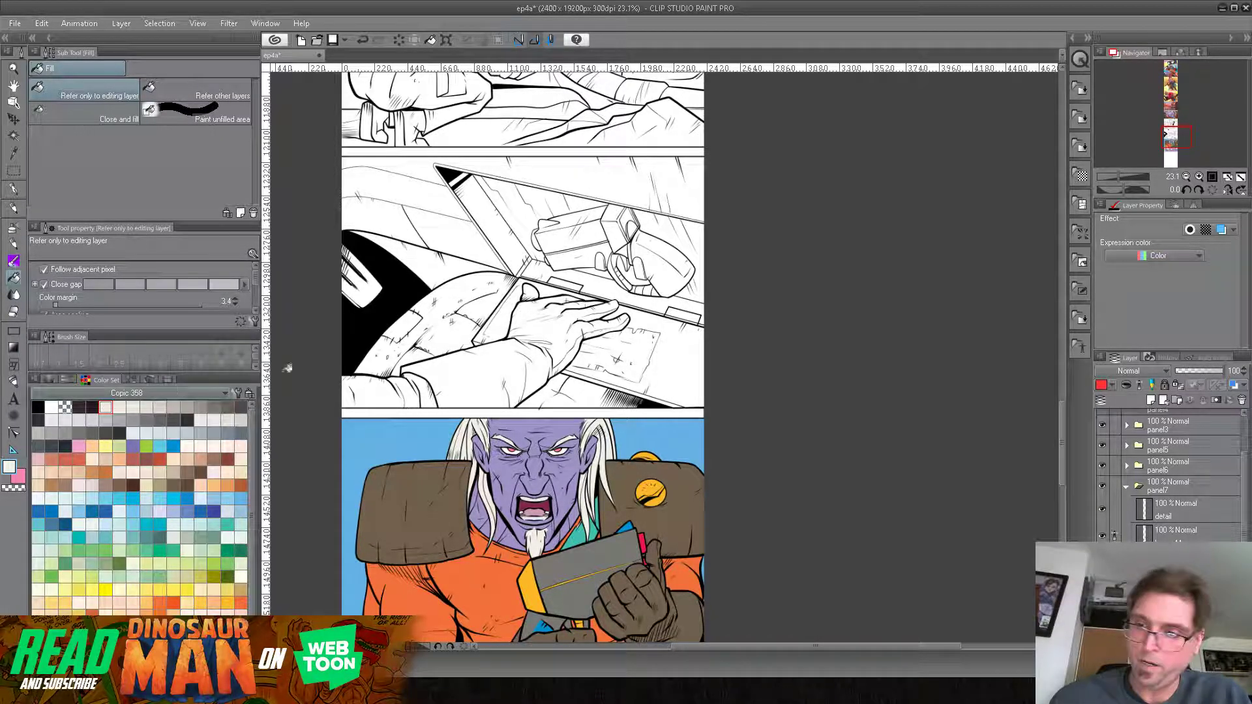
# Step: Fill the gutter above the shouting man off-white, and the reaching arm with the shoulder pads' brown for the glove and orange for the sleeve
pyautogui.click(369, 413)
pyautogui.keyDown('alt'); pyautogui.click(369, 481); pyautogui.keyUp('alt')
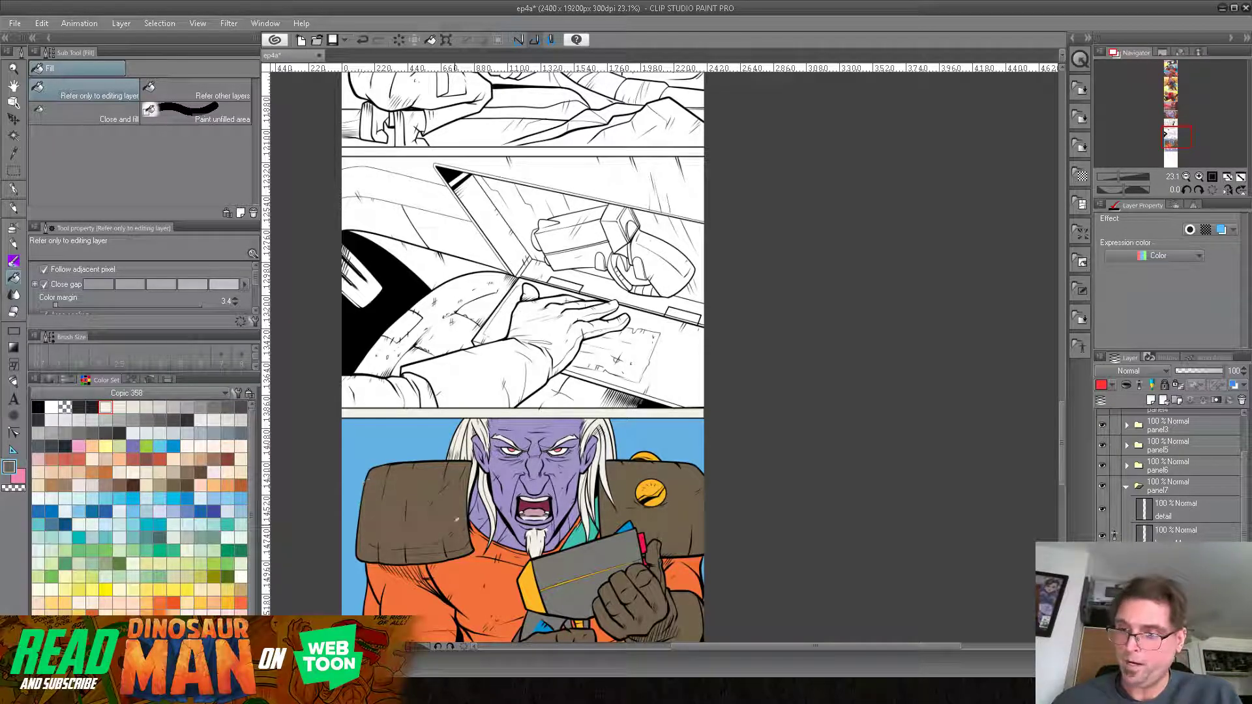
pyautogui.click(547, 366)
pyautogui.click(565, 346)
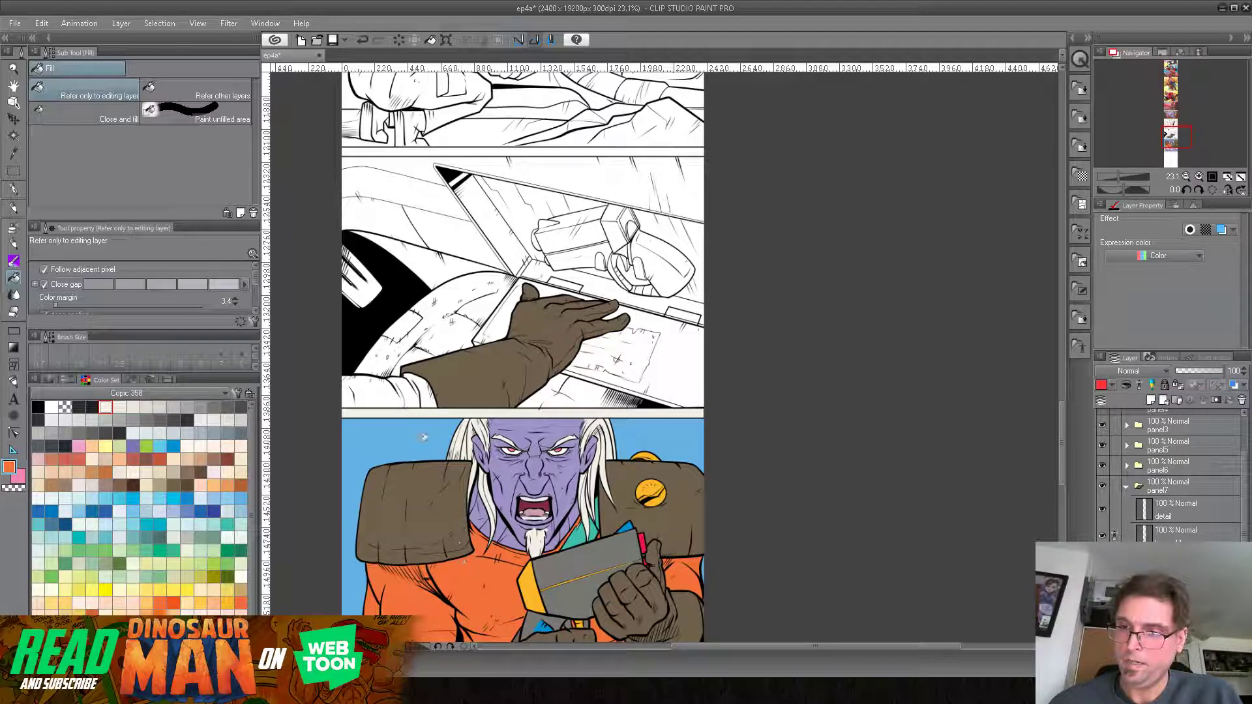
pyautogui.click(382, 391)
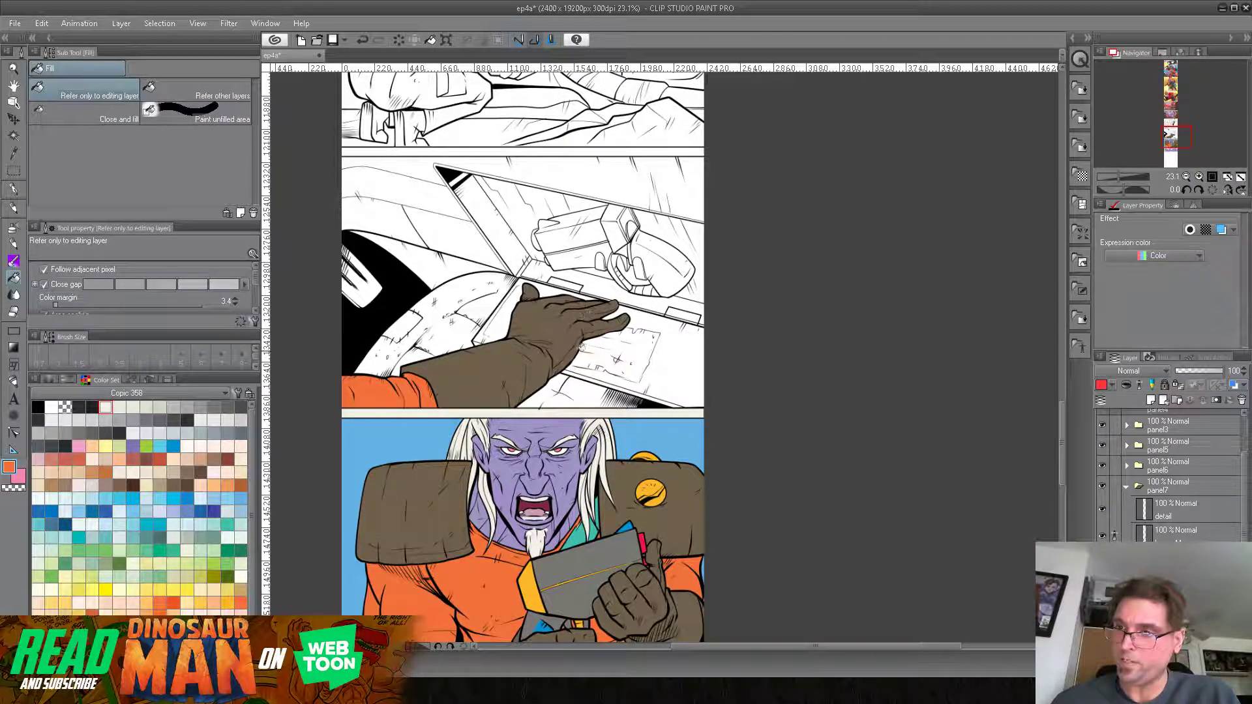
# Step: Fill the end face and thin stripe of the case in panel7 with golden yellow, and its body with the sampled grey
pyautogui.click(614, 231)
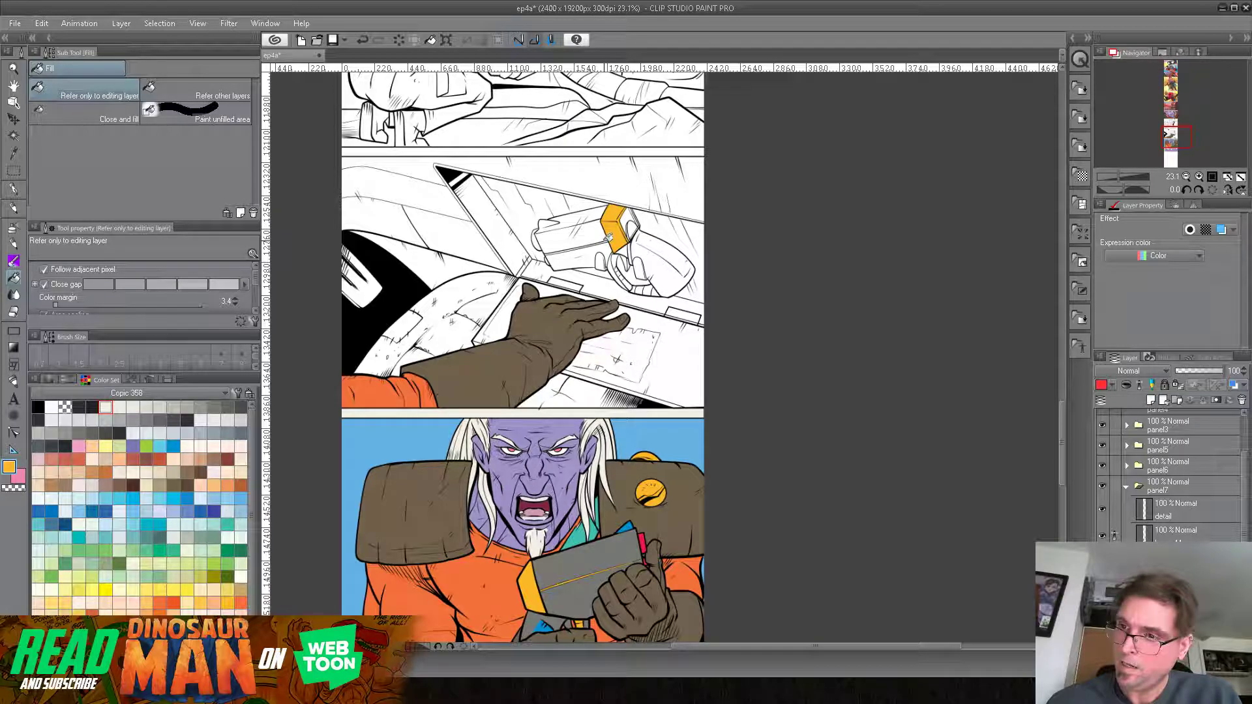
pyautogui.click(610, 239)
pyautogui.keyDown('alt'); pyautogui.click(581, 559); pyautogui.keyUp('alt')
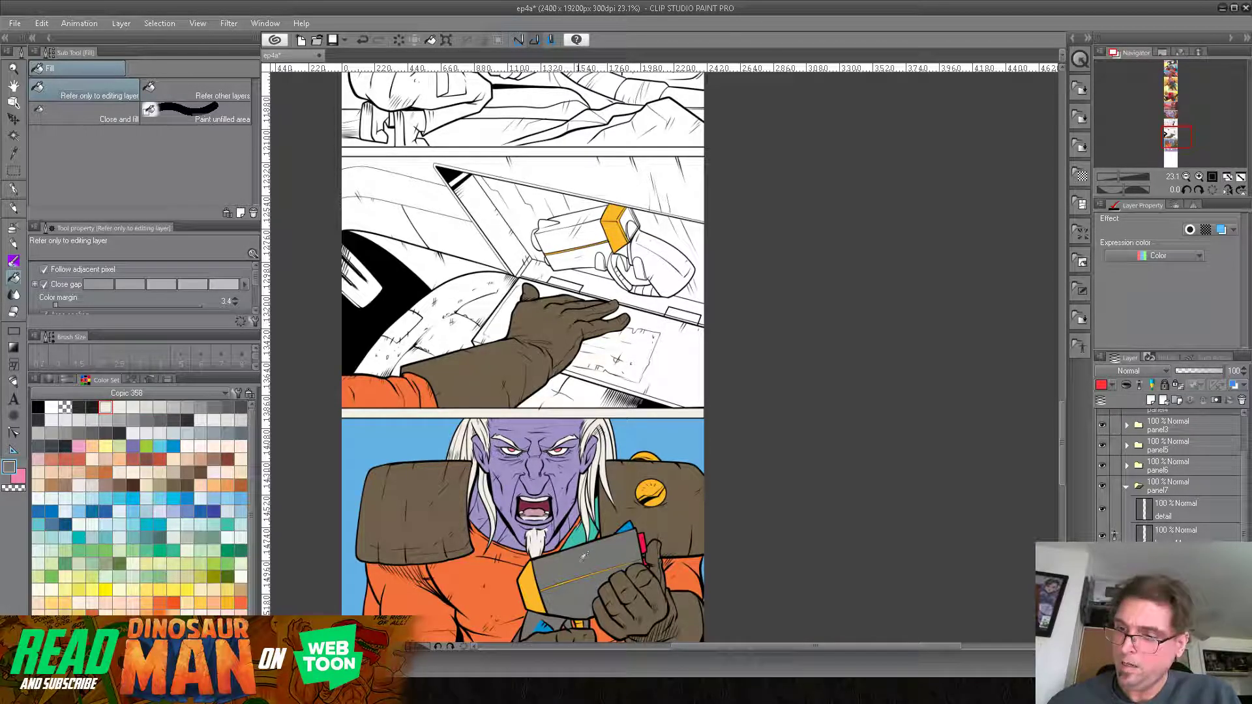
pyautogui.click(575, 239)
pyautogui.click(576, 257)
pyautogui.click(577, 217)
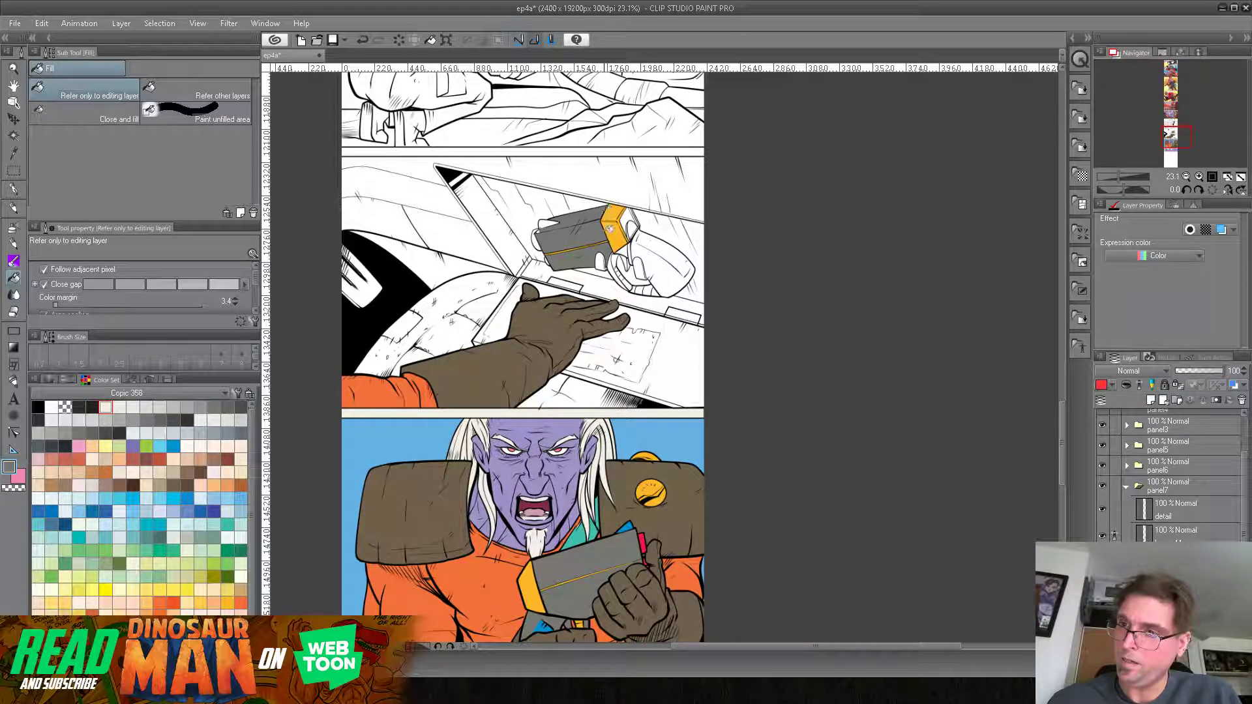
# Step: Fill the two tabs at the far end of panel7's case with blue and red sampled from the case below
pyautogui.keyDown('alt'); pyautogui.click(631, 521); pyautogui.keyUp('alt')
pyautogui.click(546, 223)
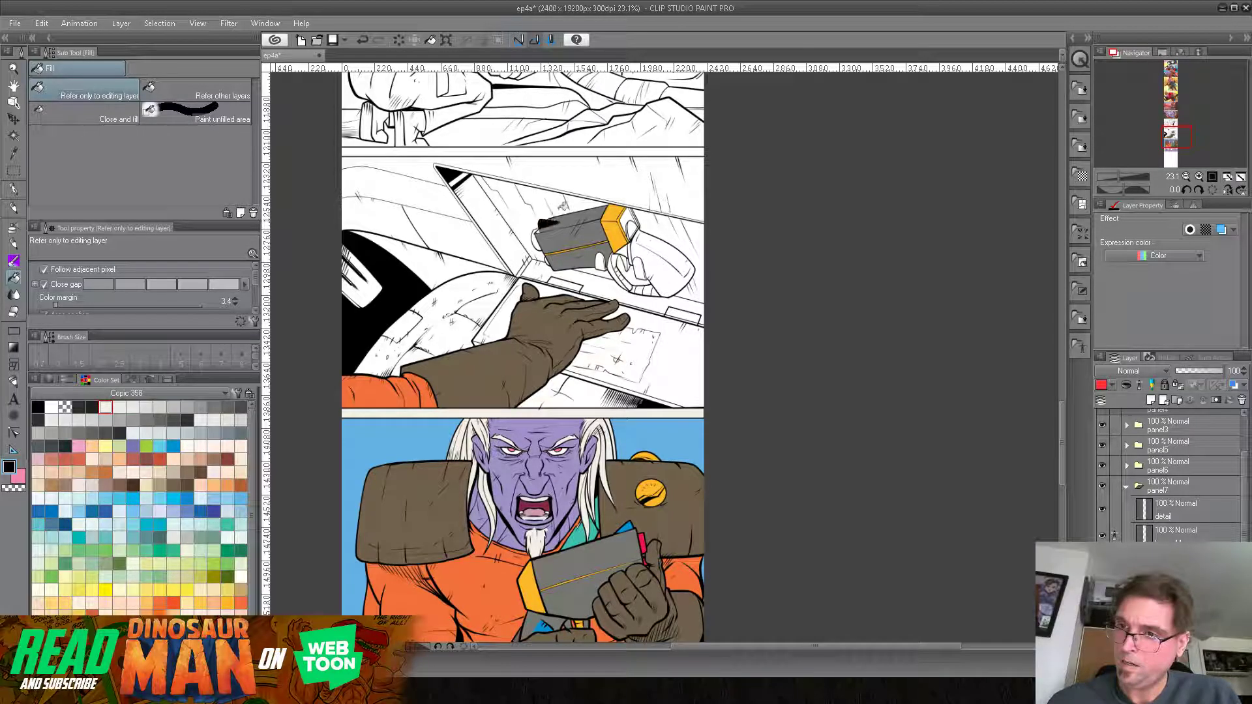
pyautogui.keyDown('alt'); pyautogui.click(626, 526); pyautogui.keyUp('alt')
pyautogui.keyDown('alt'); pyautogui.click(553, 222); pyautogui.keyUp('alt')
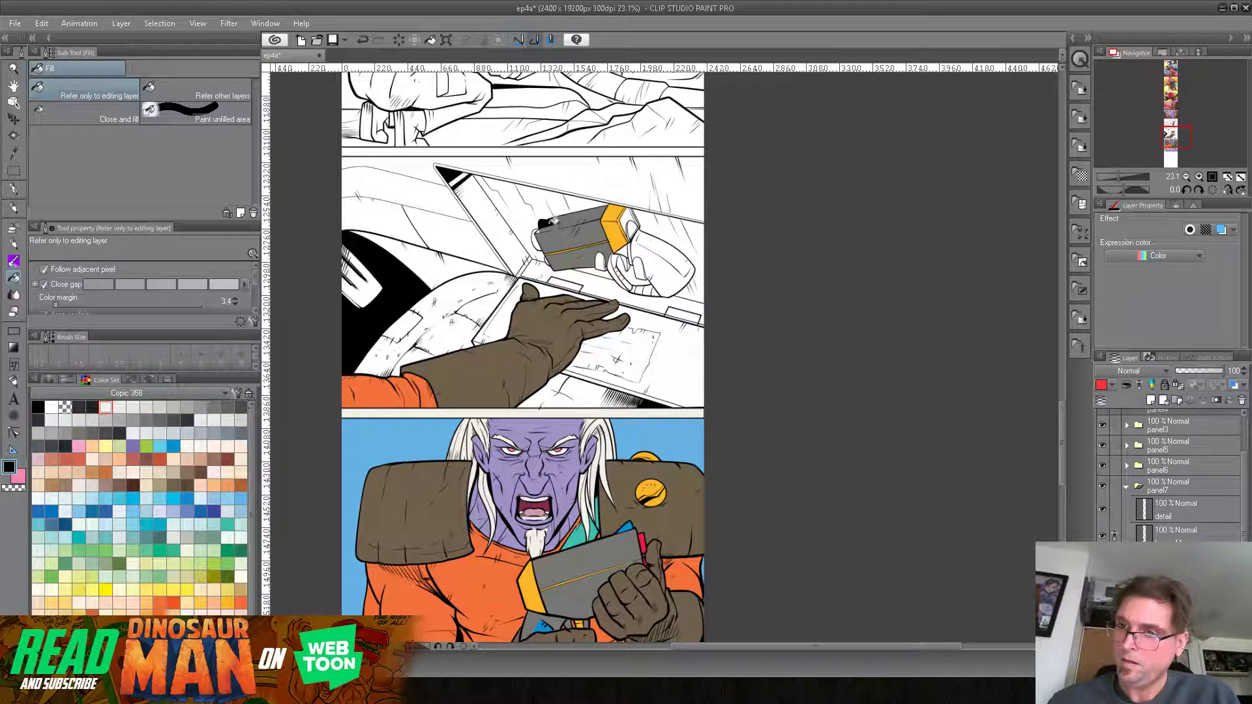
pyautogui.keyDown('alt'); pyautogui.click(631, 521); pyautogui.keyUp('alt')
pyautogui.click(546, 223)
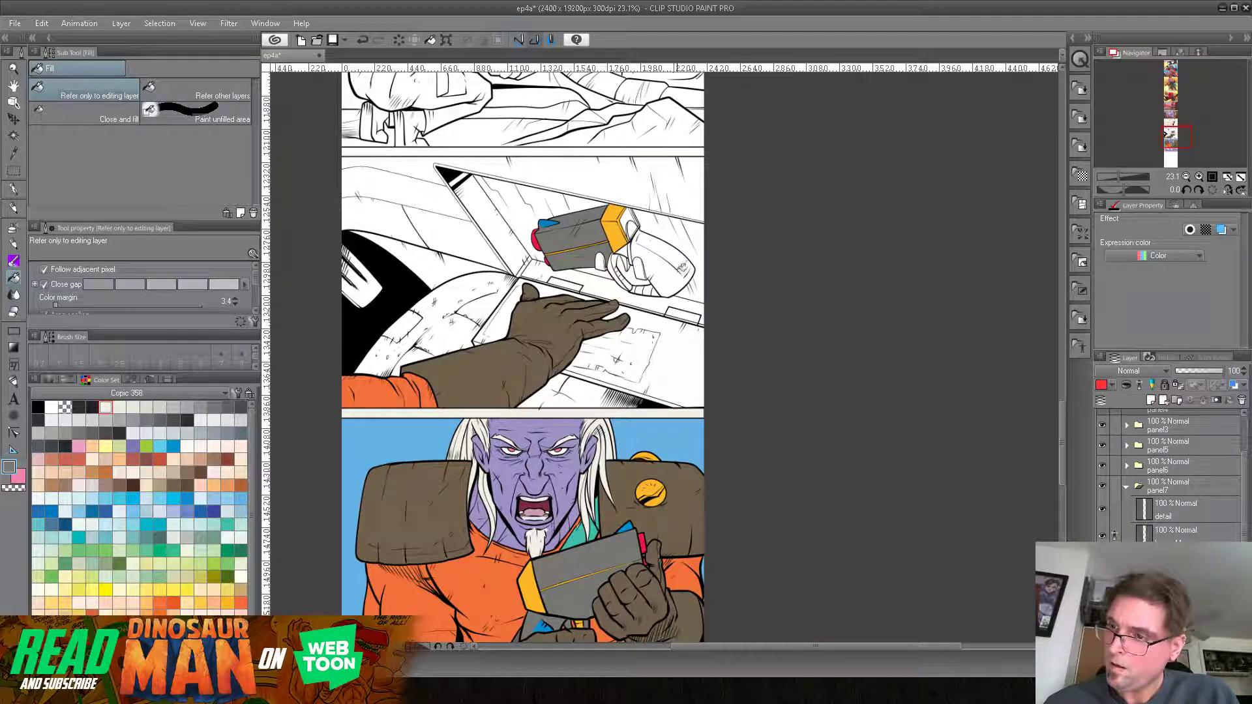
# Step: Fill the gun's grip in panel7 grey, its trigger guard golden yellow, and the small rear parts red and light green
pyautogui.click(683, 266)
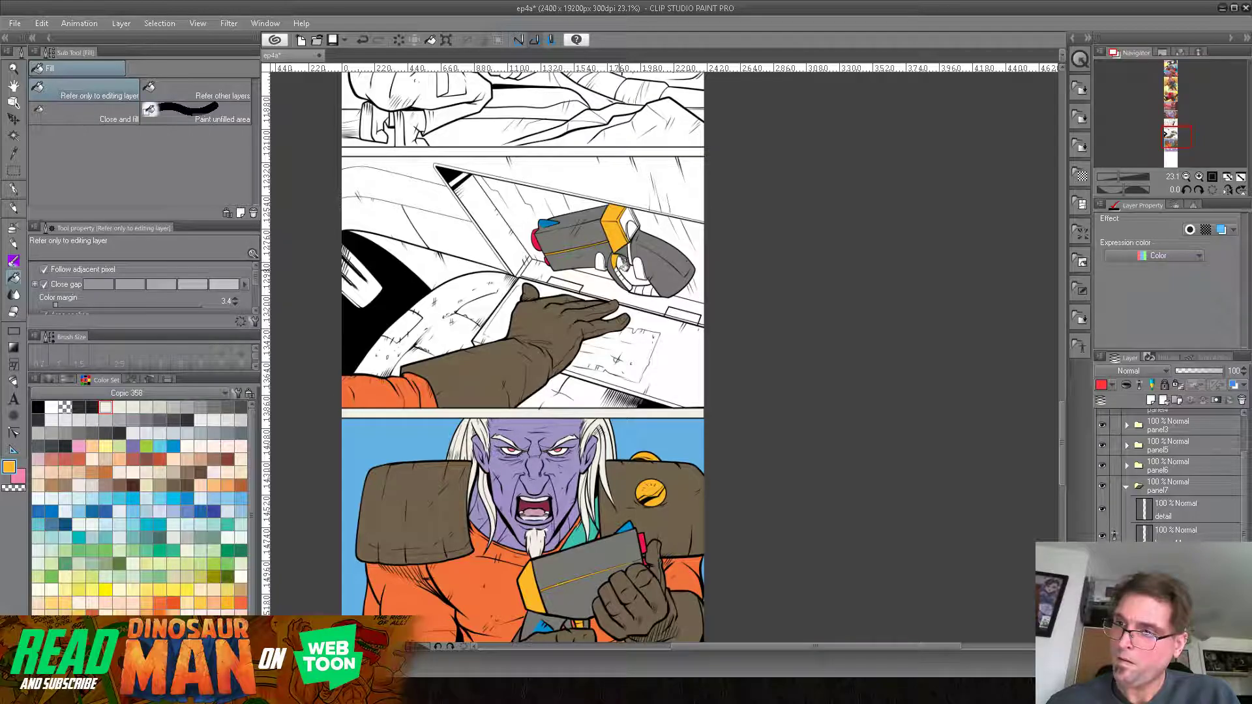
pyautogui.click(629, 282)
pyautogui.click(649, 287)
pyautogui.keyDown('alt'); pyautogui.click(571, 256); pyautogui.keyUp('alt')
pyautogui.click(631, 229)
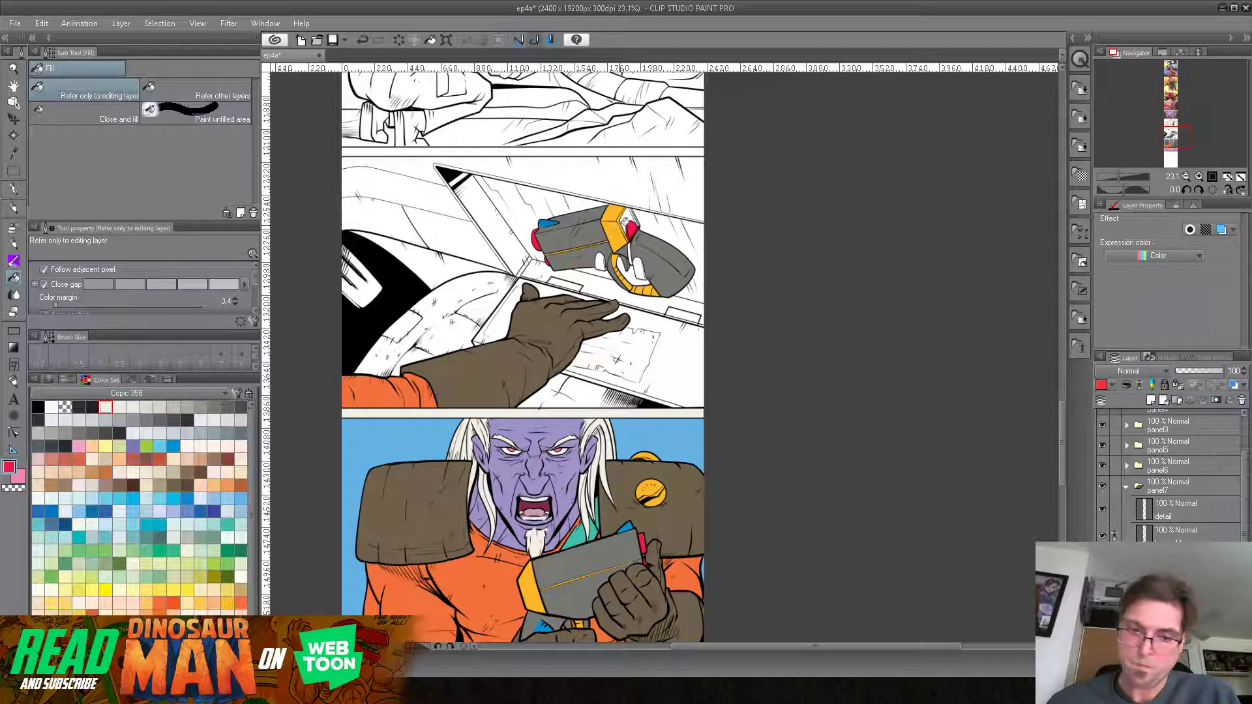
pyautogui.click(630, 217)
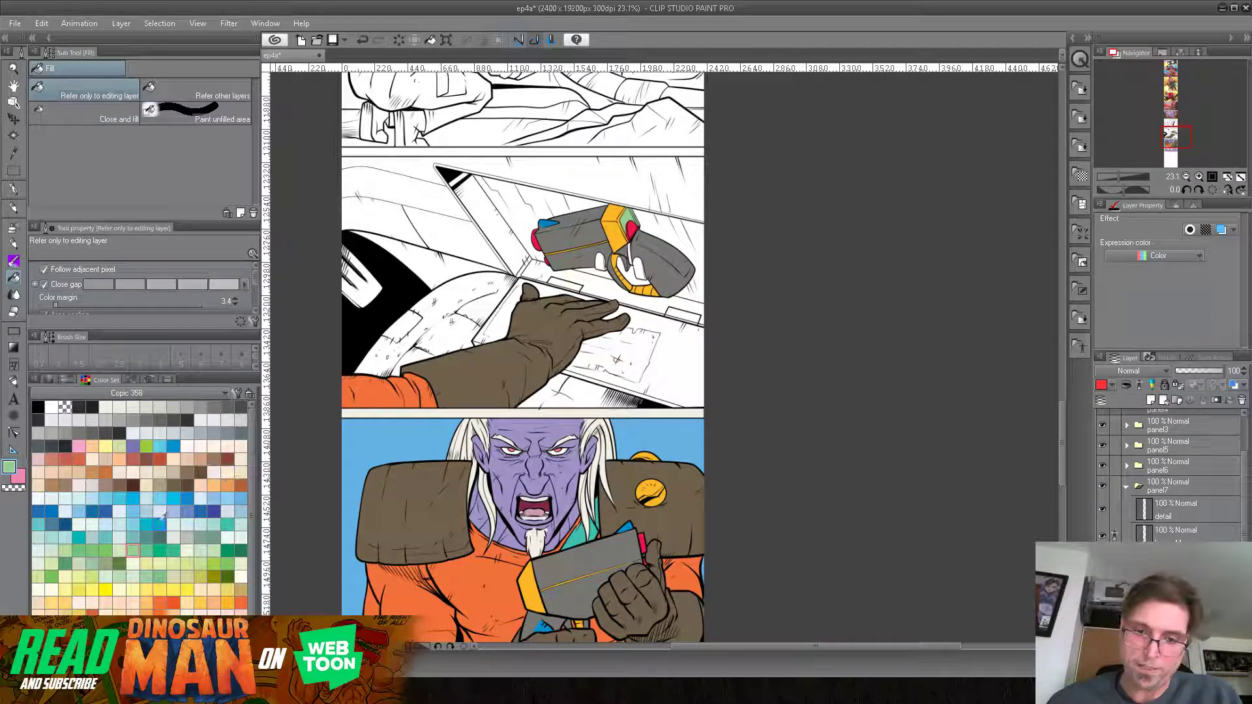
# Step: Outline the inner section of the gun's grip in bright blue with the G-pen, and fill it with the same blue
pyautogui.click(13, 190)
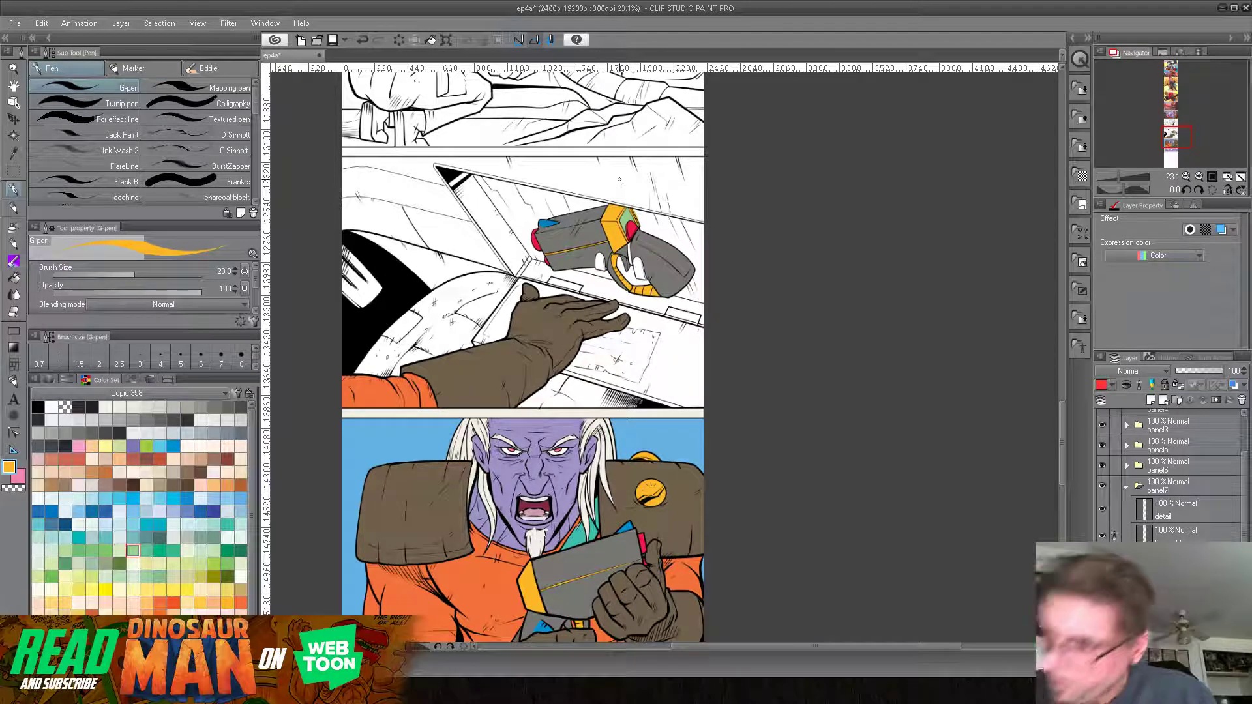
pyautogui.keyDown('alt'); pyautogui.click(642, 249); pyautogui.keyUp('alt')
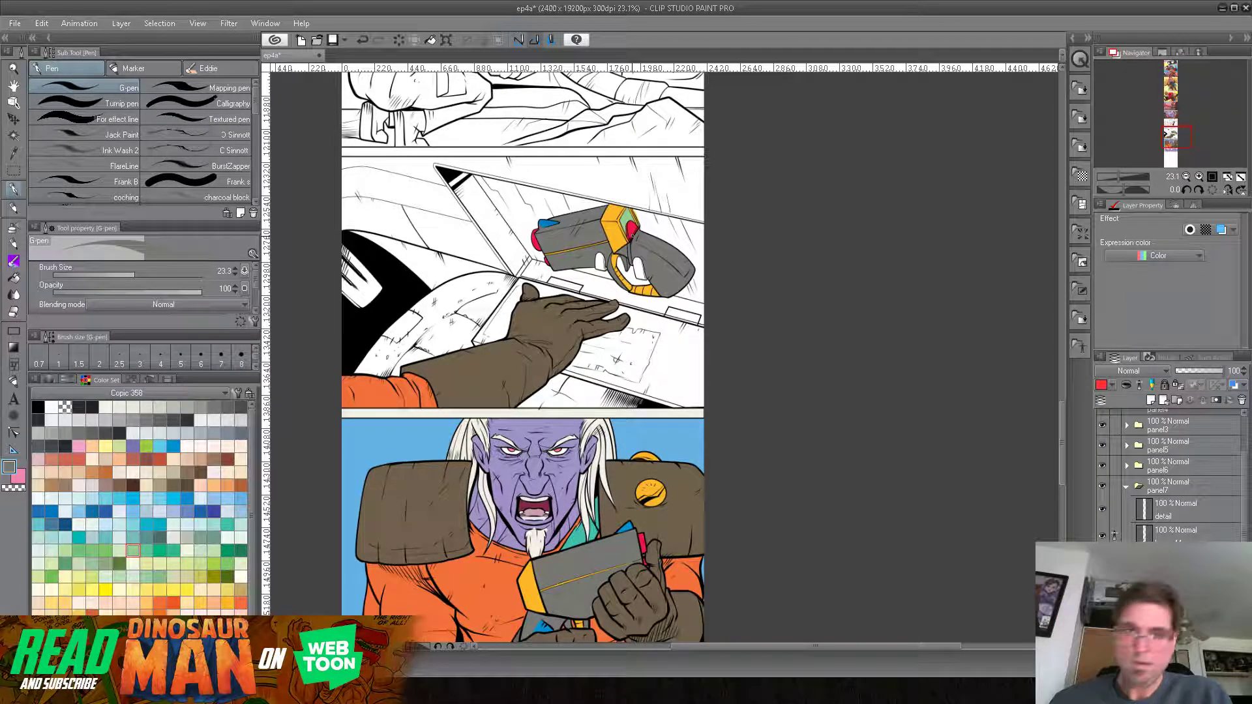
pyautogui.rightClick(176, 445)
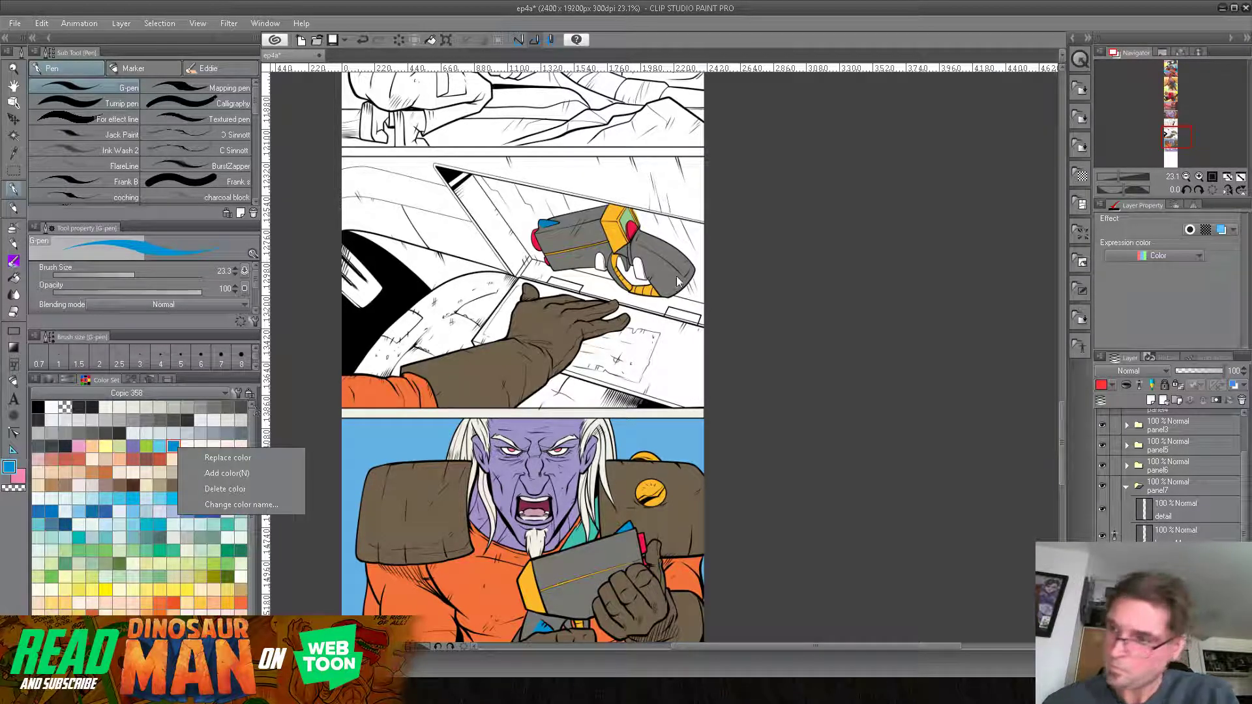
pyautogui.click(637, 262)
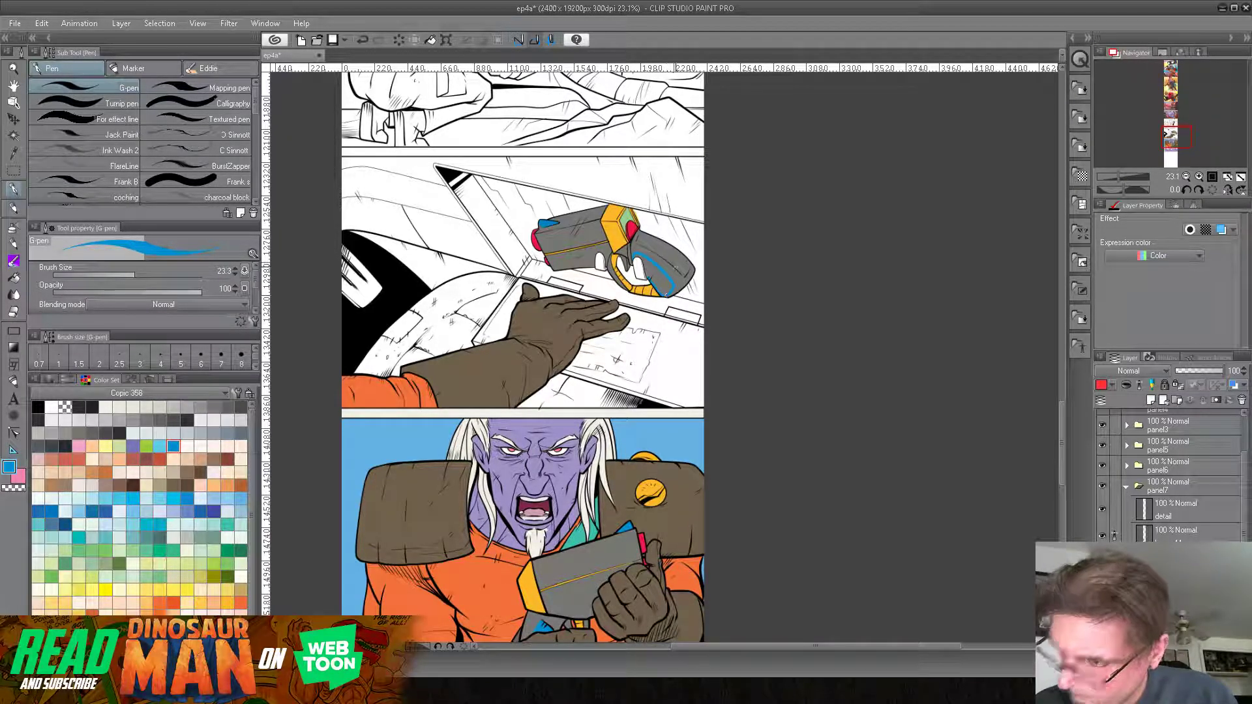
pyautogui.press('g')
pyautogui.click(663, 264)
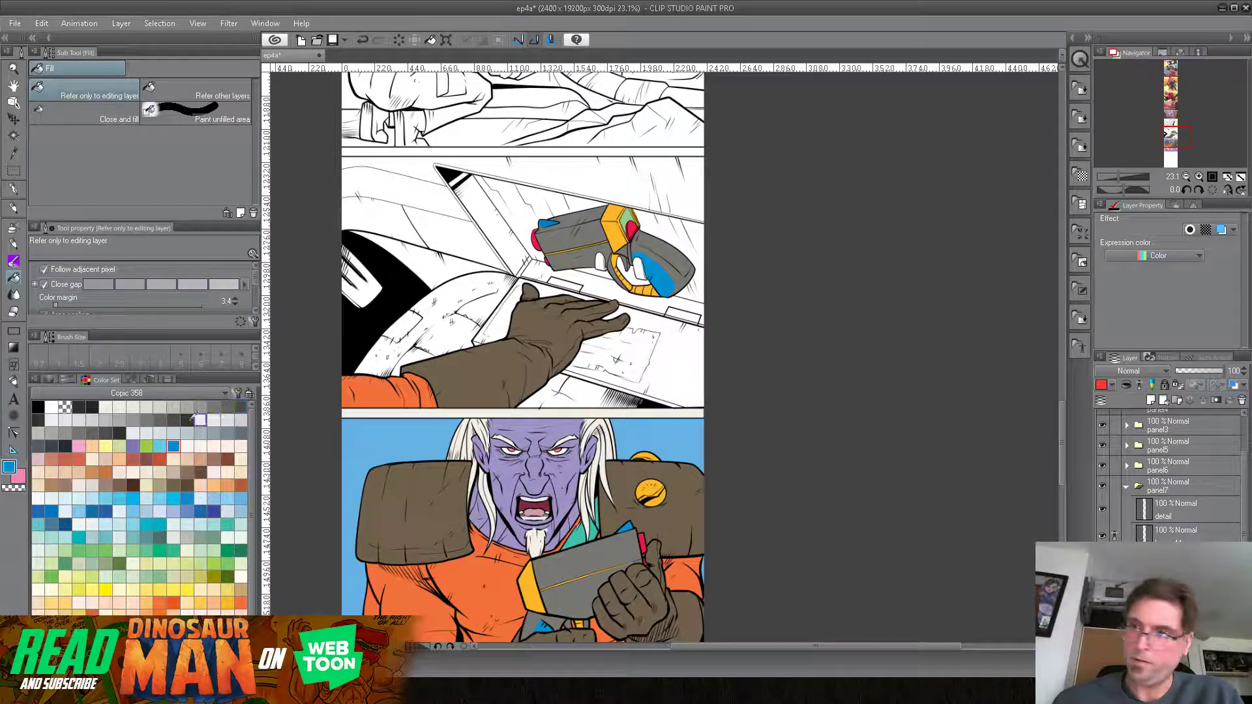
# Step: Fill the inside of the open case lid and the gaps around the gun's trigger guard with light blue-grey
pyautogui.click(240, 433)
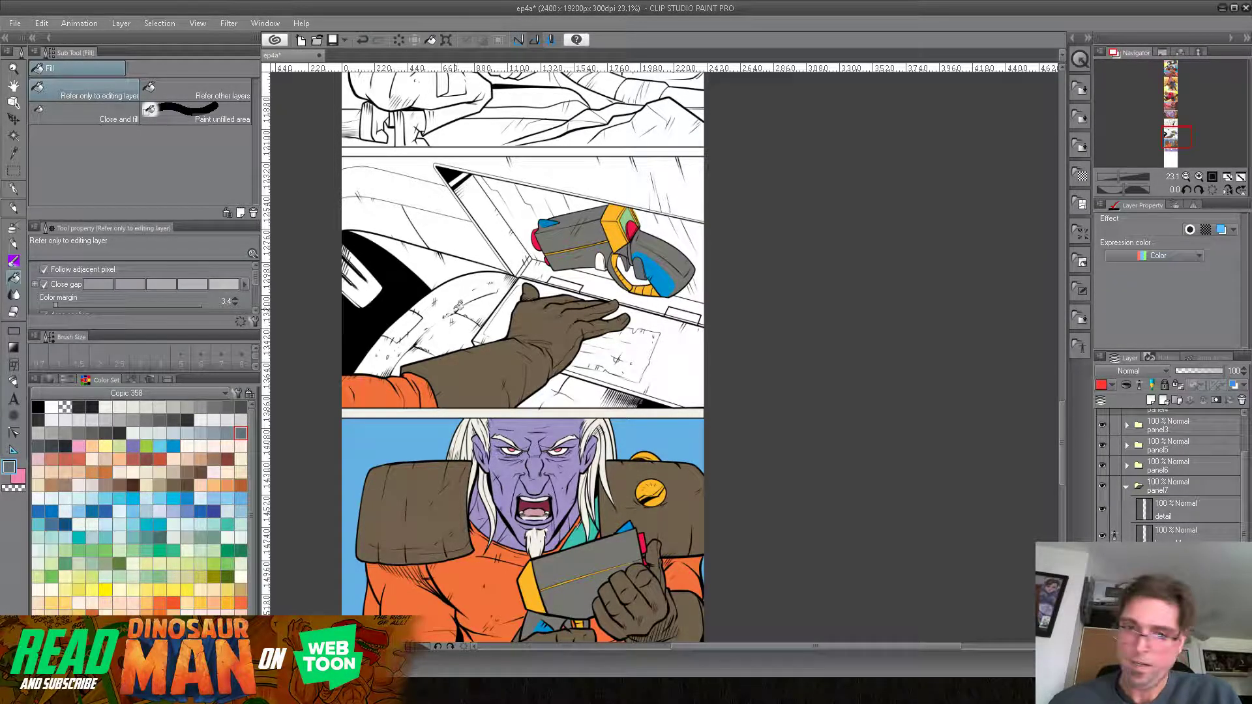
pyautogui.click(187, 433)
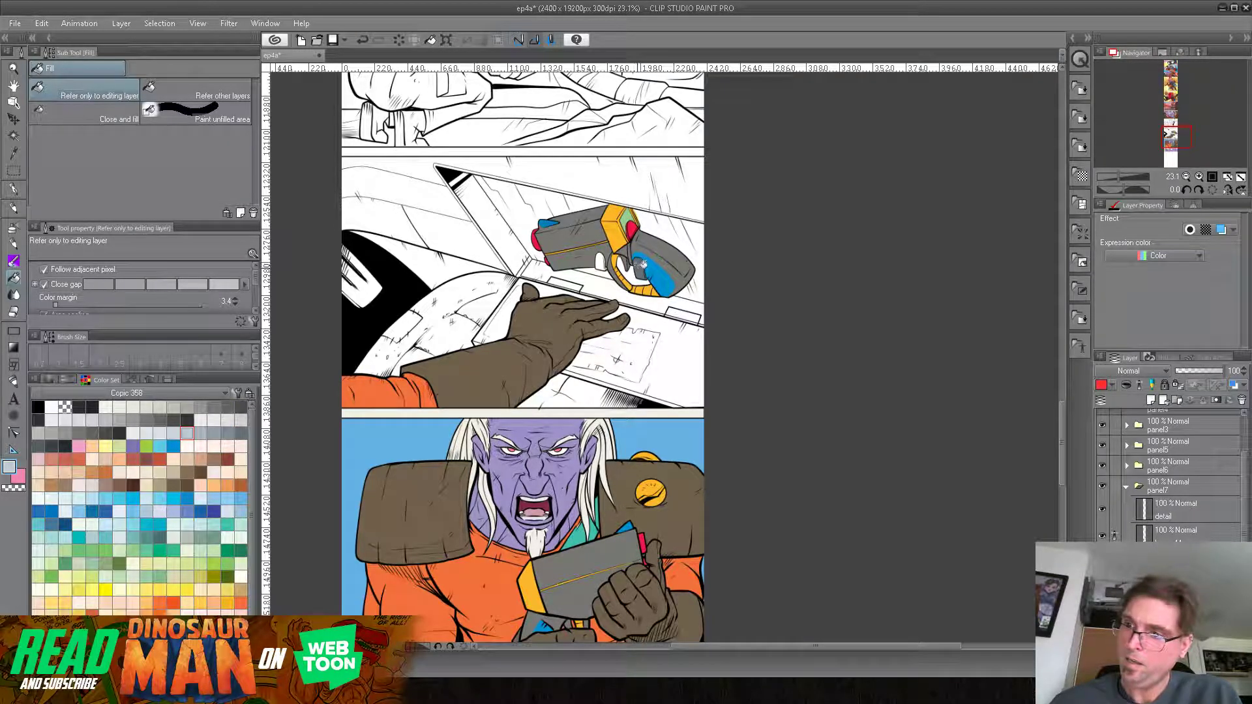
pyautogui.click(603, 261)
pyautogui.click(692, 246)
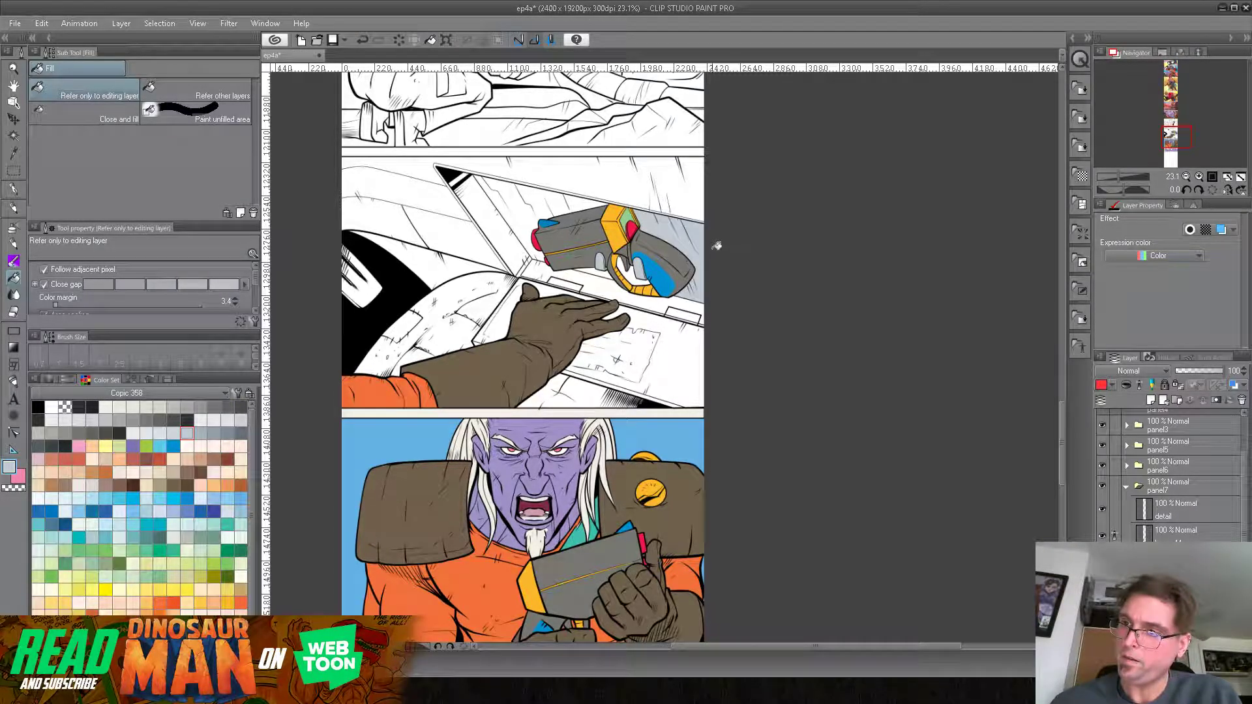
pyautogui.click(640, 275)
pyautogui.click(625, 264)
pyautogui.click(608, 266)
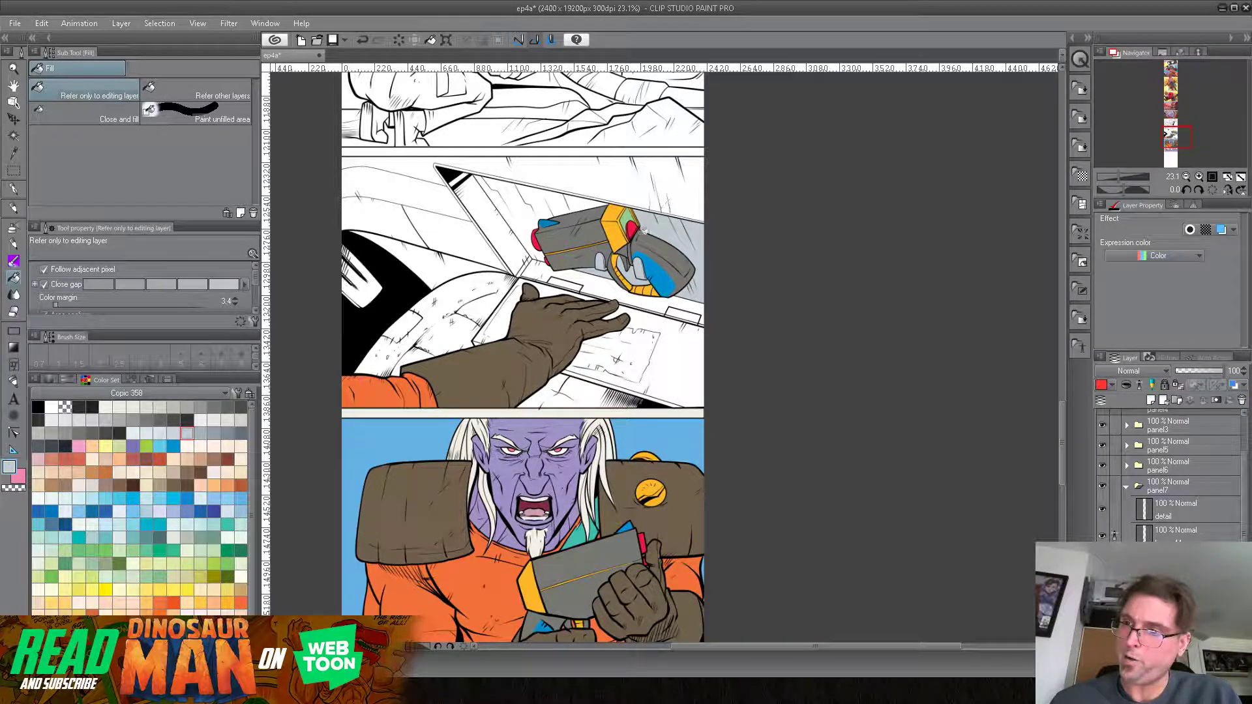
pyautogui.click(527, 228)
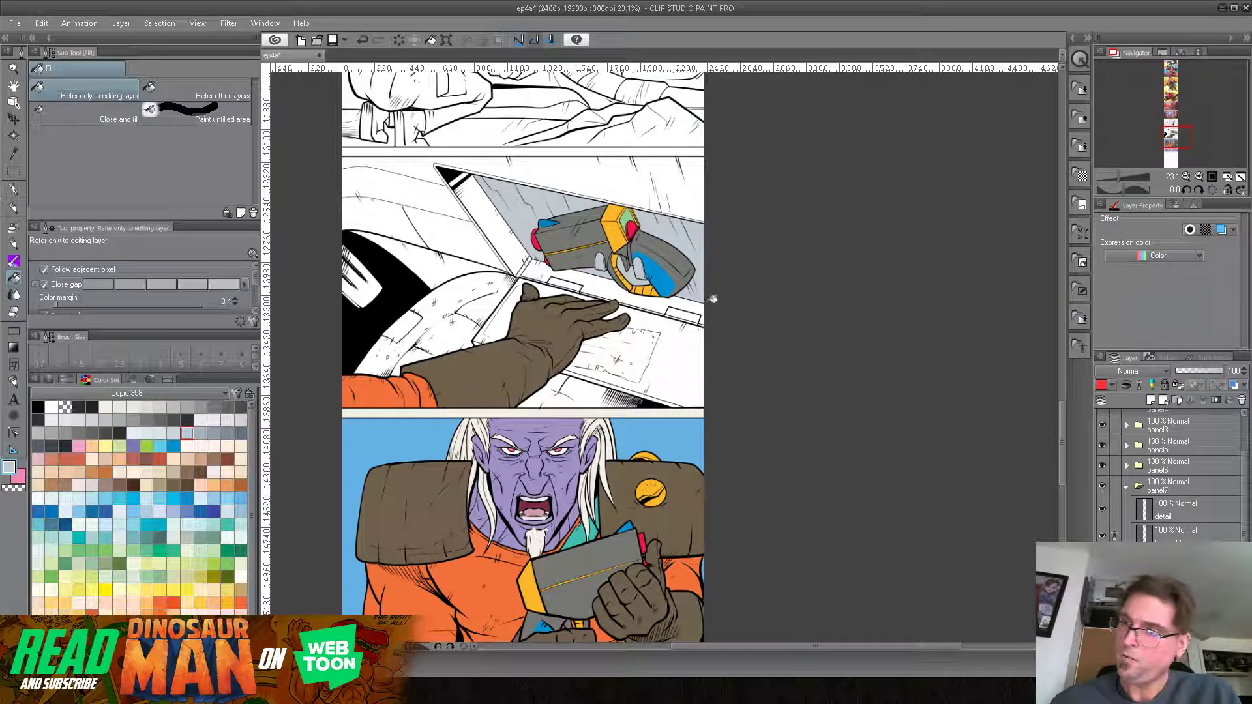
# Step: Fill the case lid's side and hinge edge with dark slate grey, and undo the background fill that spread outside panel7
pyautogui.click(516, 254)
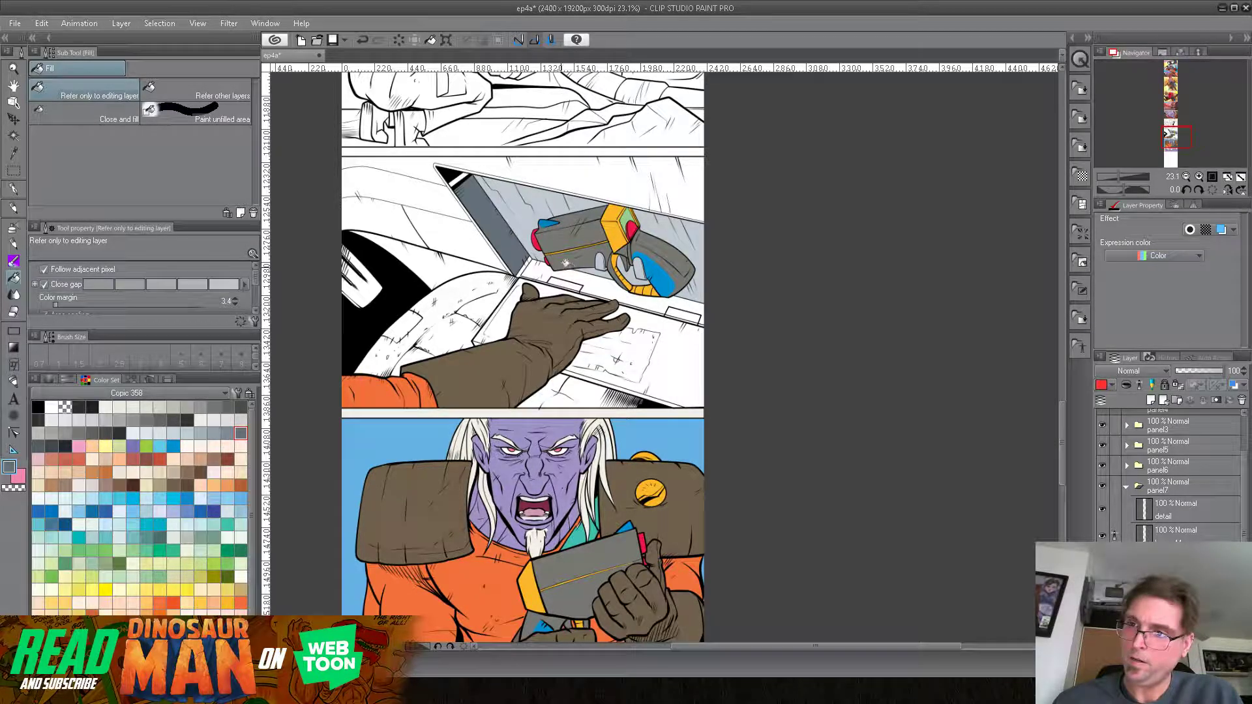
pyautogui.click(553, 276)
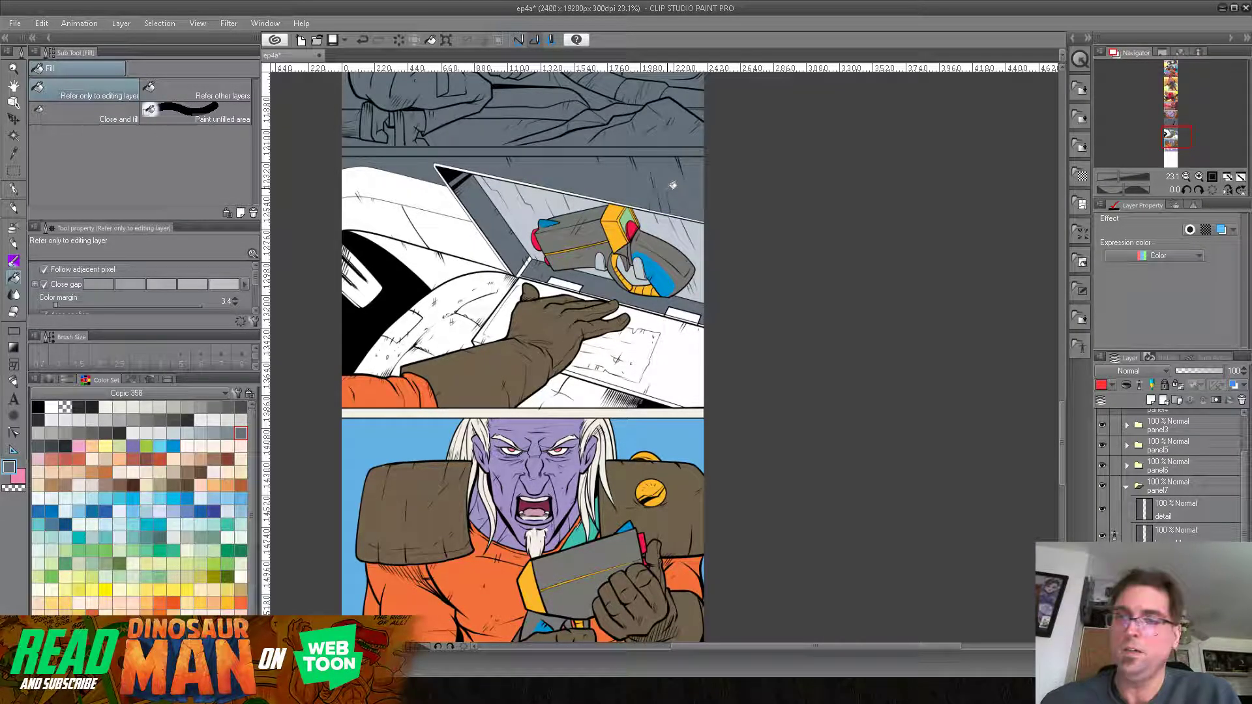
pyautogui.click(363, 39)
# Step: Select panel7 with a rectangular marquee, and fill its background dark slate and the wall plates and hinge tabs light blue-grey
pyautogui.click(13, 169)
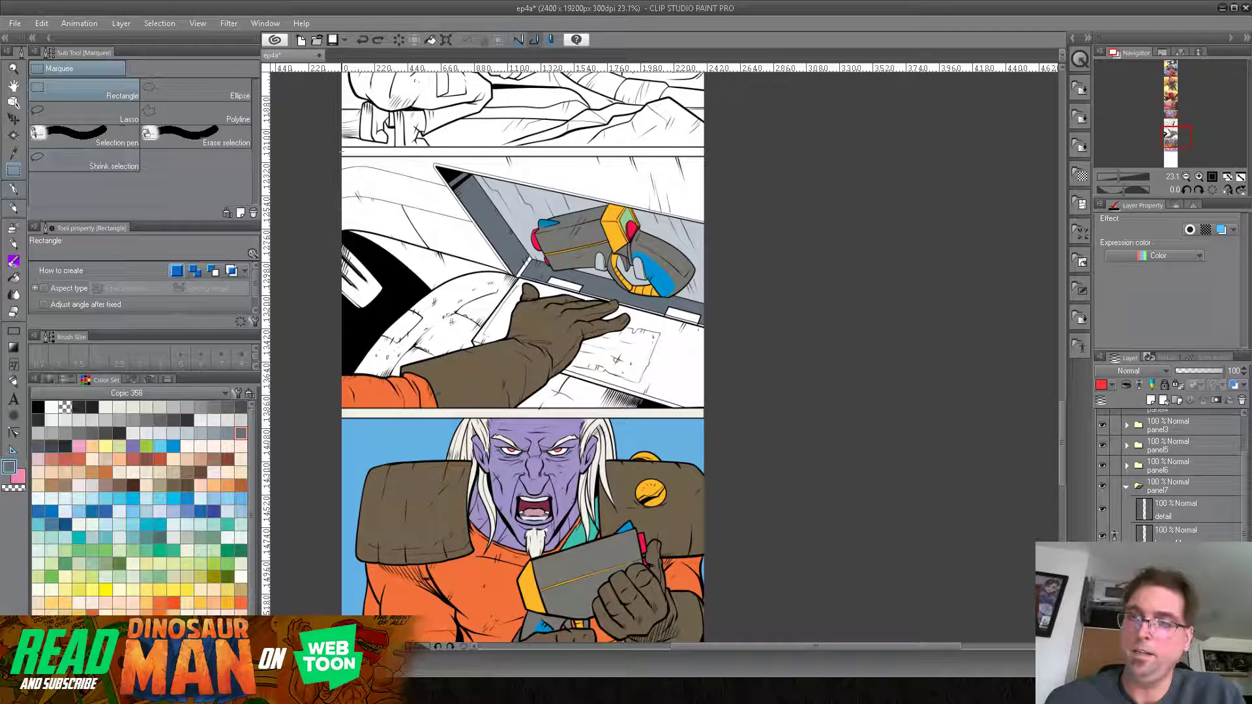
pyautogui.moveTo(340, 156); pyautogui.dragTo(722, 410)
pyautogui.click(13, 278)
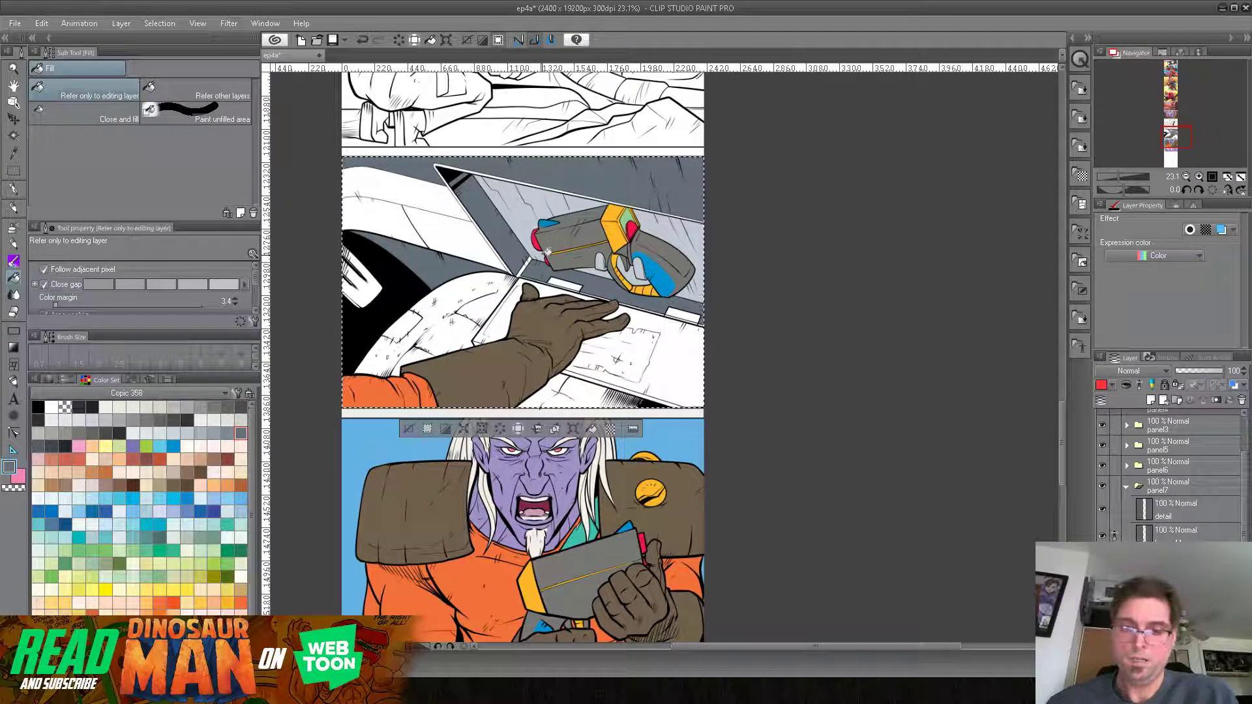
pyautogui.click(188, 433)
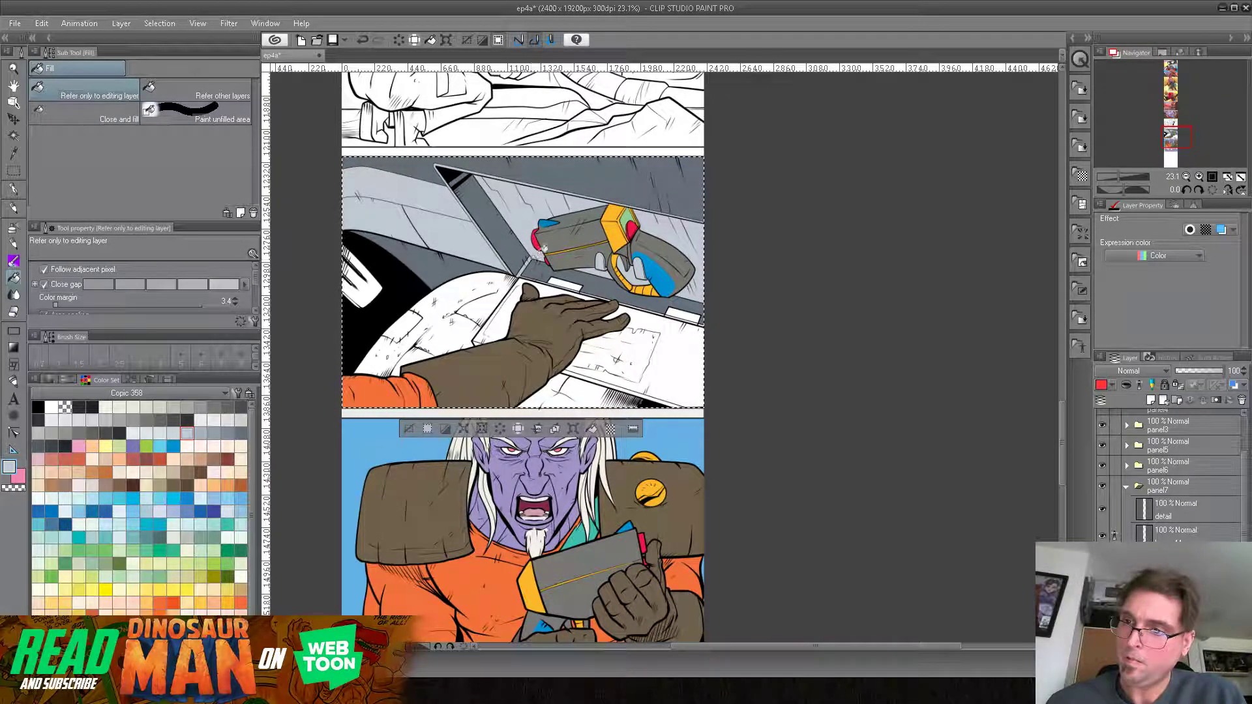
pyautogui.click(683, 316)
pyautogui.click(576, 287)
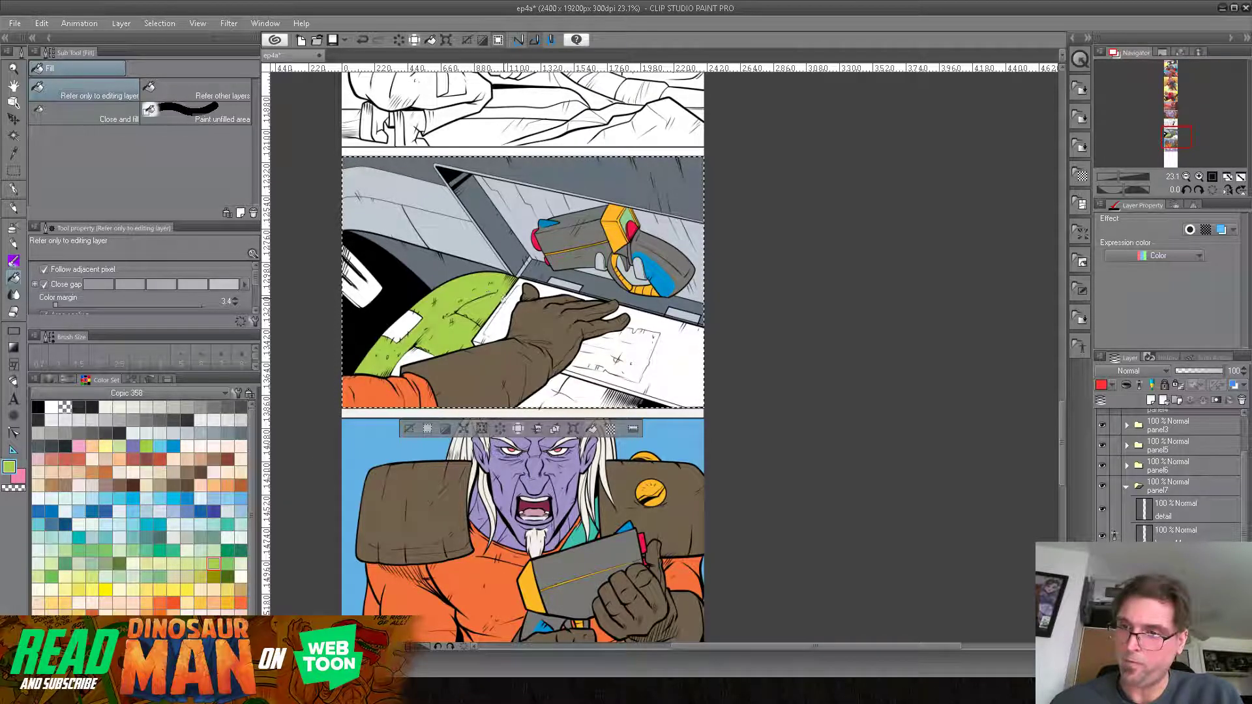
# Step: Fill panel7's curved seat lime green, its square patch dusty brown, and the white shape in the black area dark slate
pyautogui.click(591, 389)
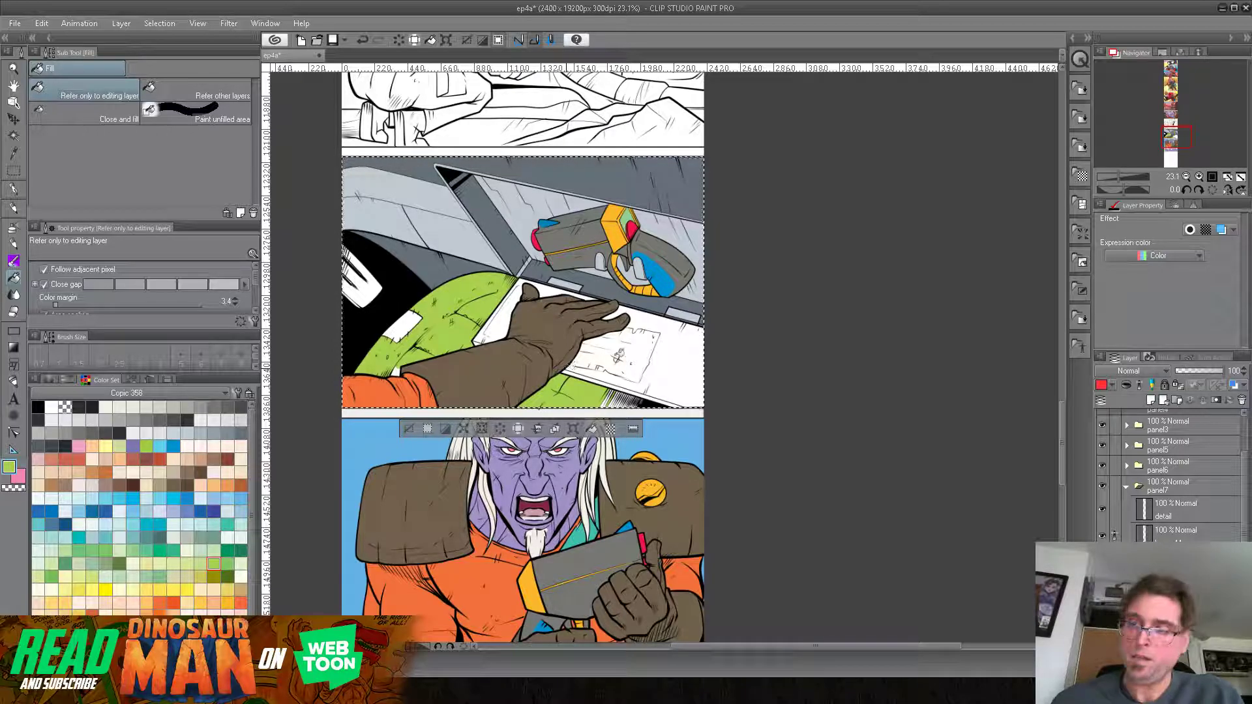
pyautogui.press('p')
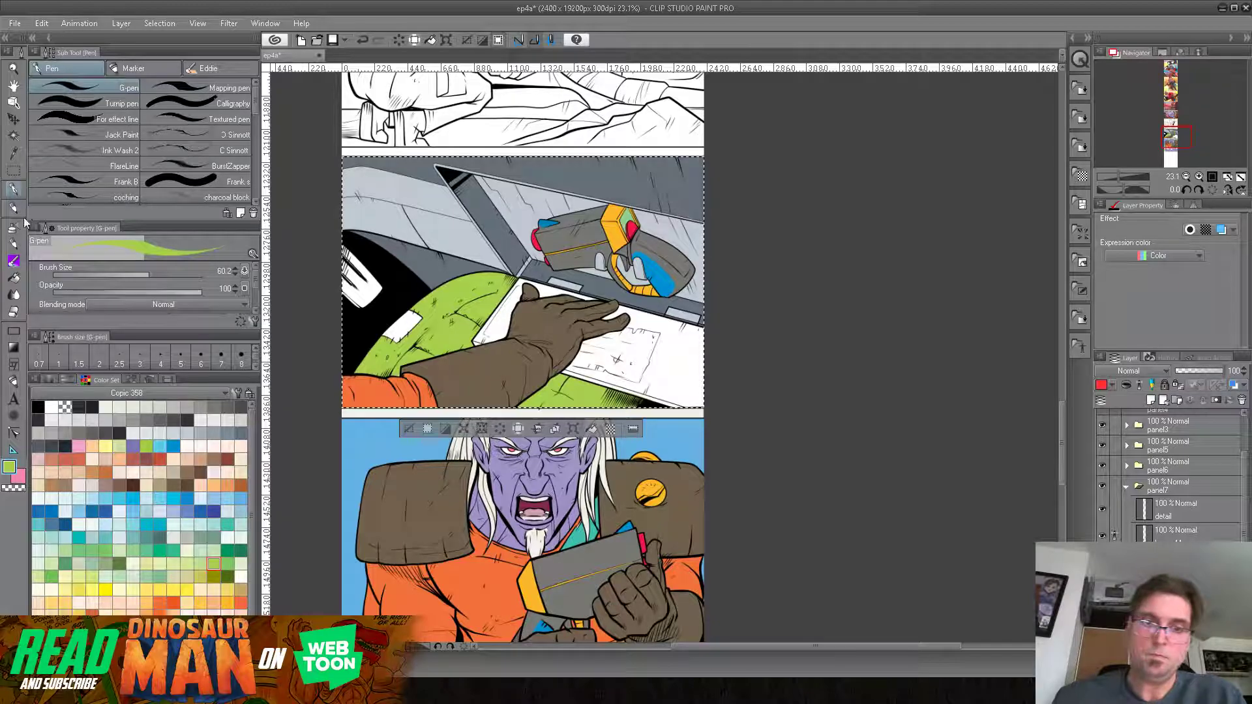
pyautogui.click(13, 277)
pyautogui.click(106, 485)
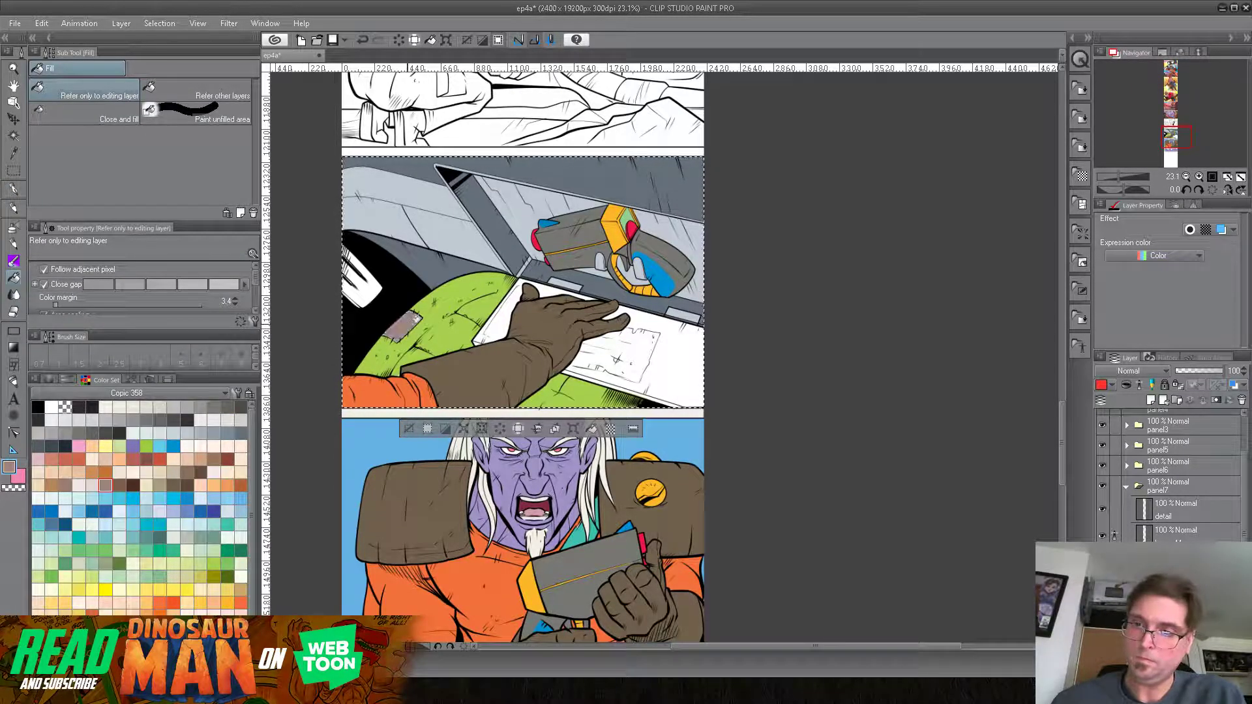
pyautogui.keyDown('alt'); pyautogui.click(417, 261); pyautogui.keyUp('alt')
pyautogui.click(366, 287)
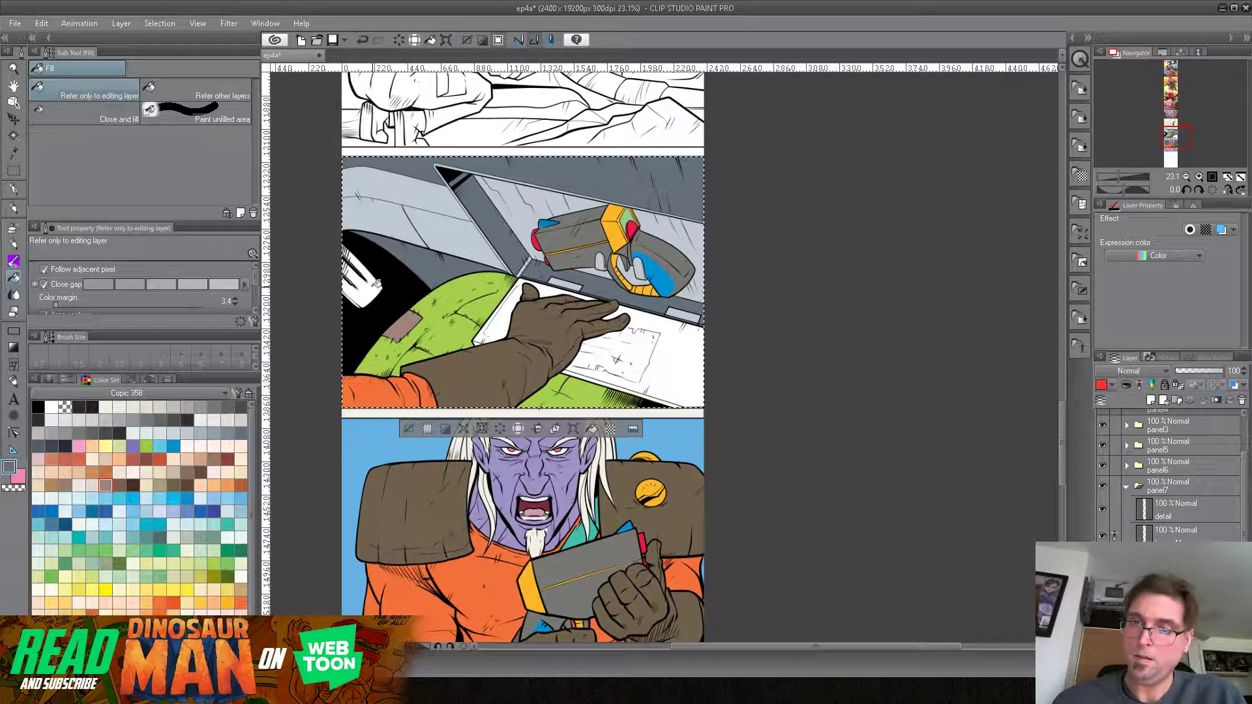
# Step: Fill the lower half of the open case under the glove light blue-grey, and its rim dark slate
pyautogui.press('p')
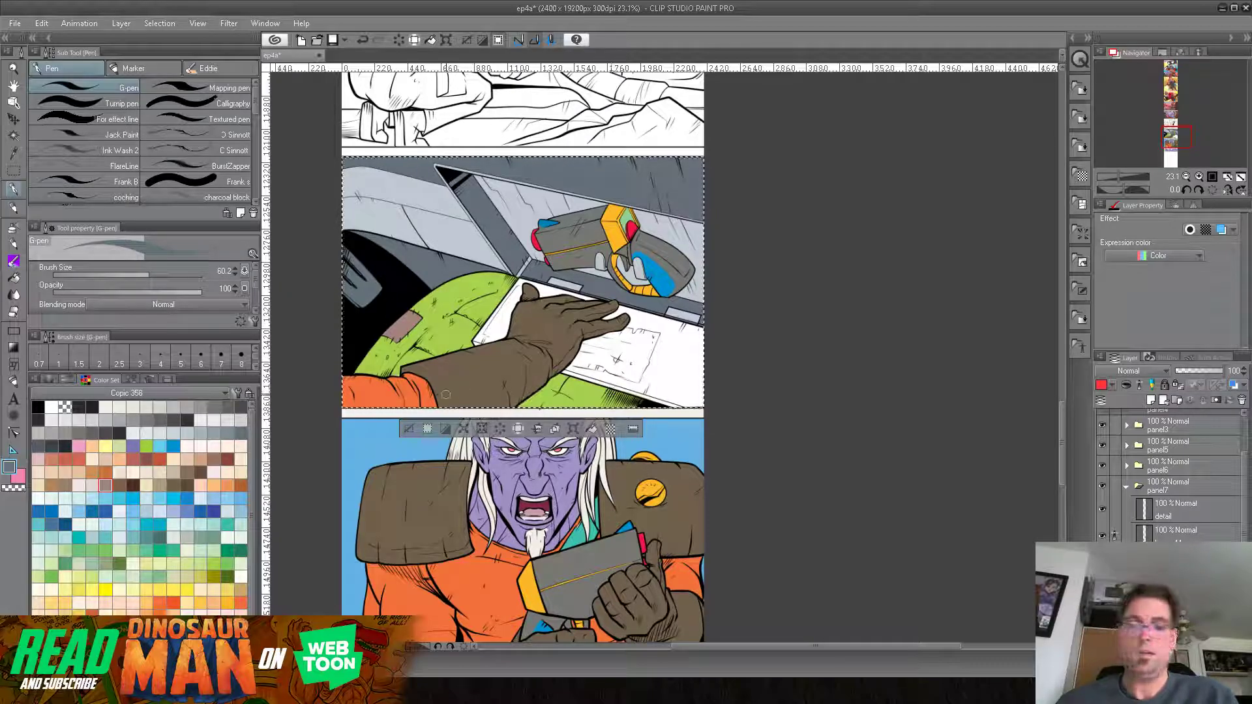
pyautogui.click(13, 277)
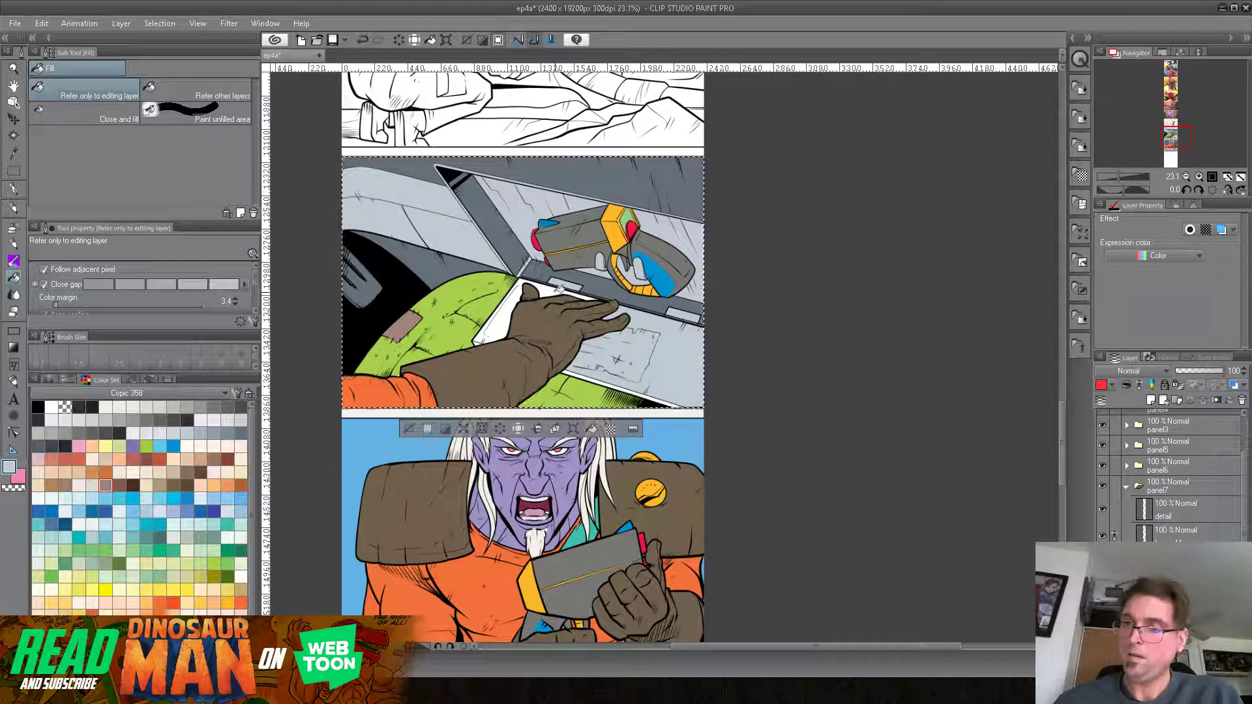
pyautogui.click(525, 279)
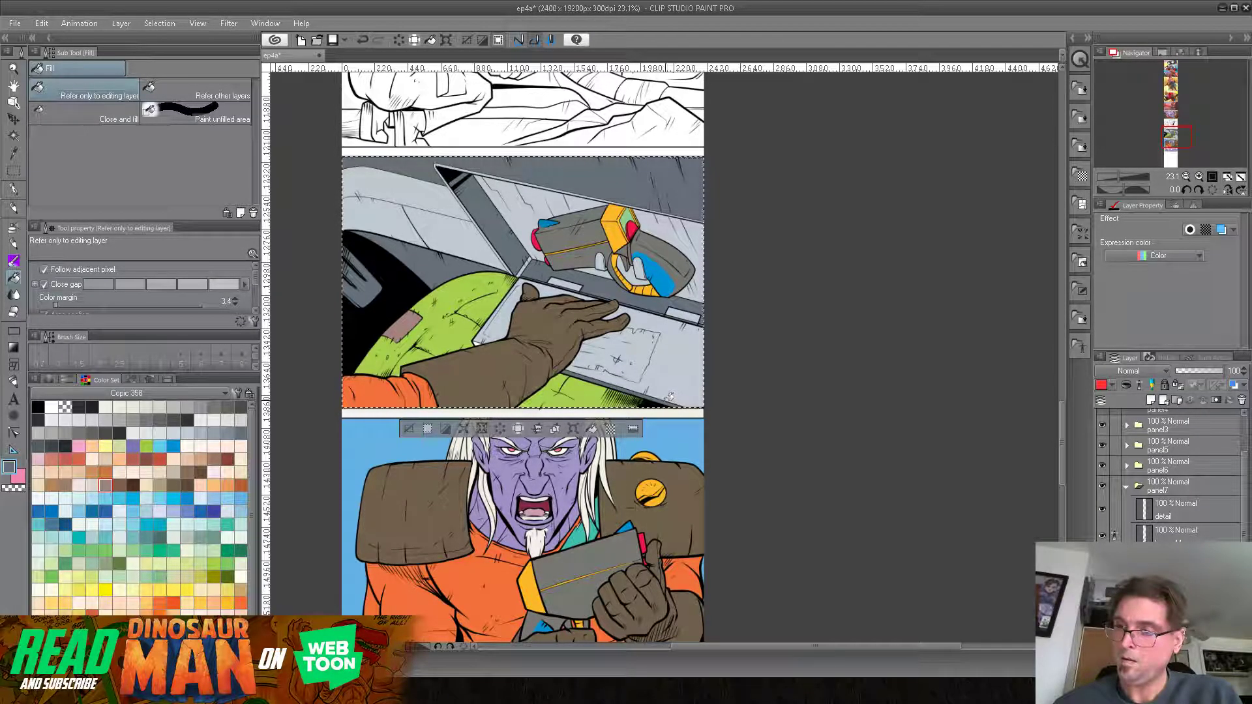
pyautogui.click(614, 313)
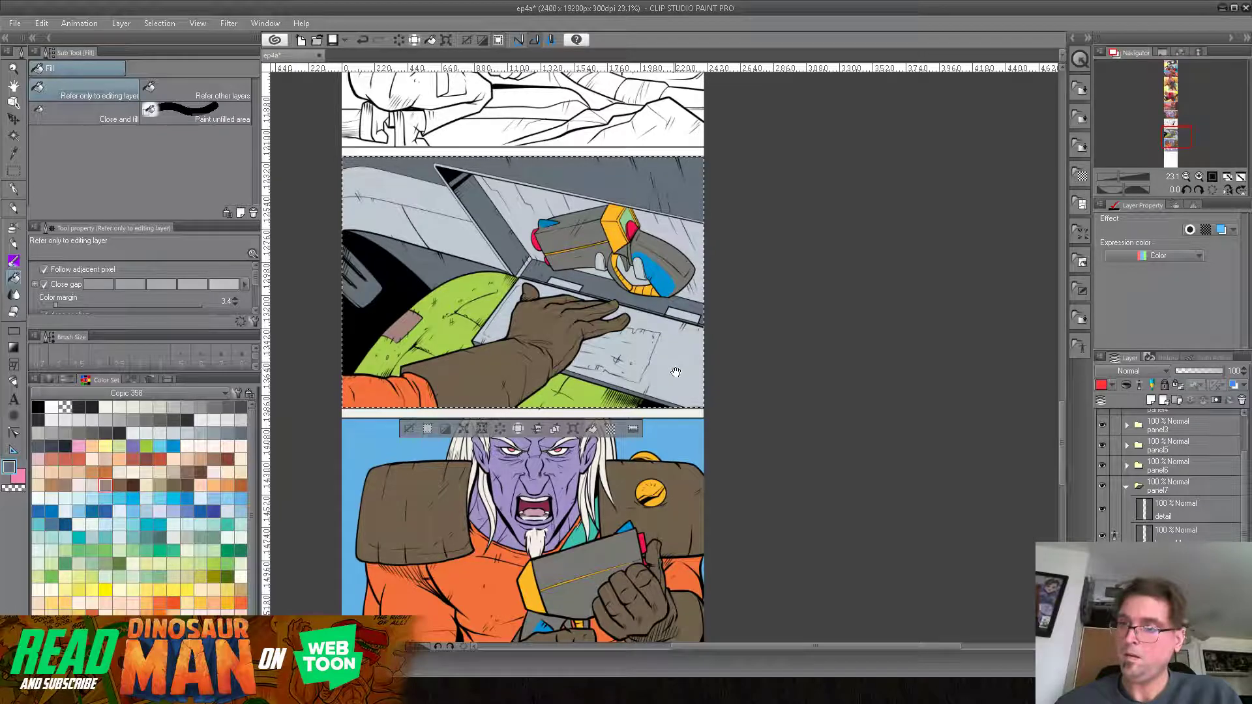
# Step: Outline and fill the torn paper in the case with tan, and paint tan on the wrist side of the gloved hand
pyautogui.moveTo(675, 366); pyautogui.dragTo(627, 339)
pyautogui.click(241, 589)
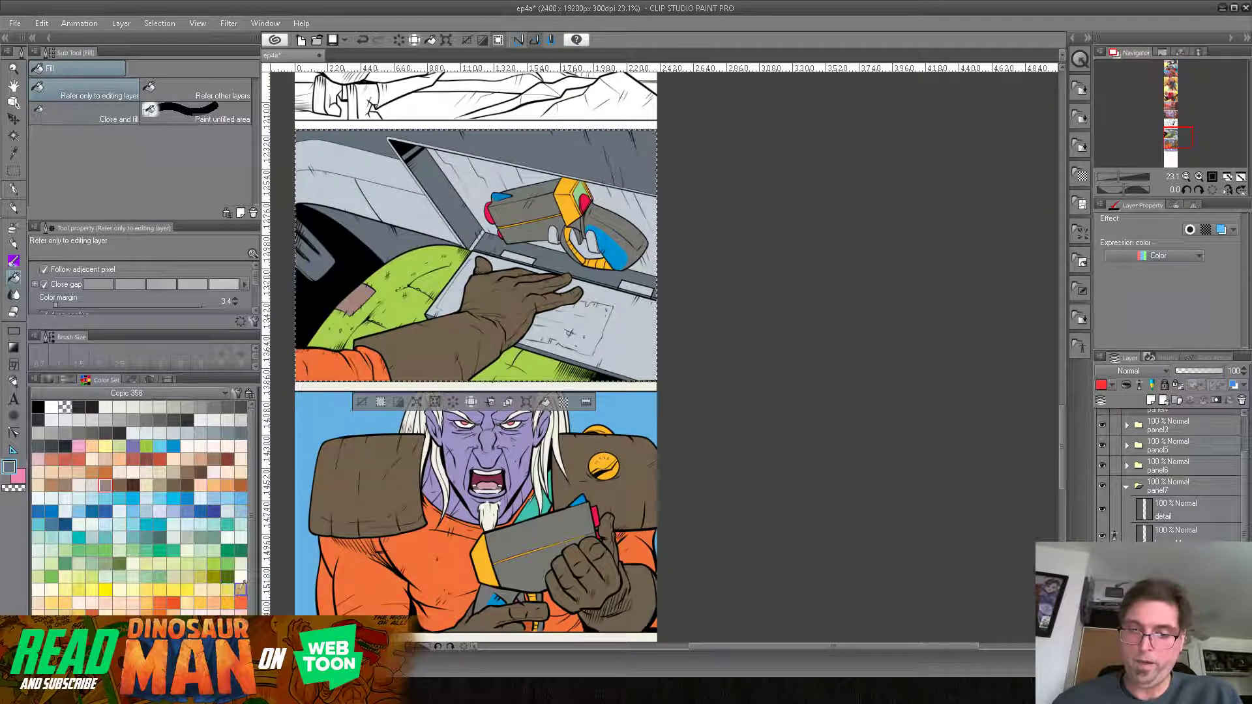
pyautogui.click(13, 190)
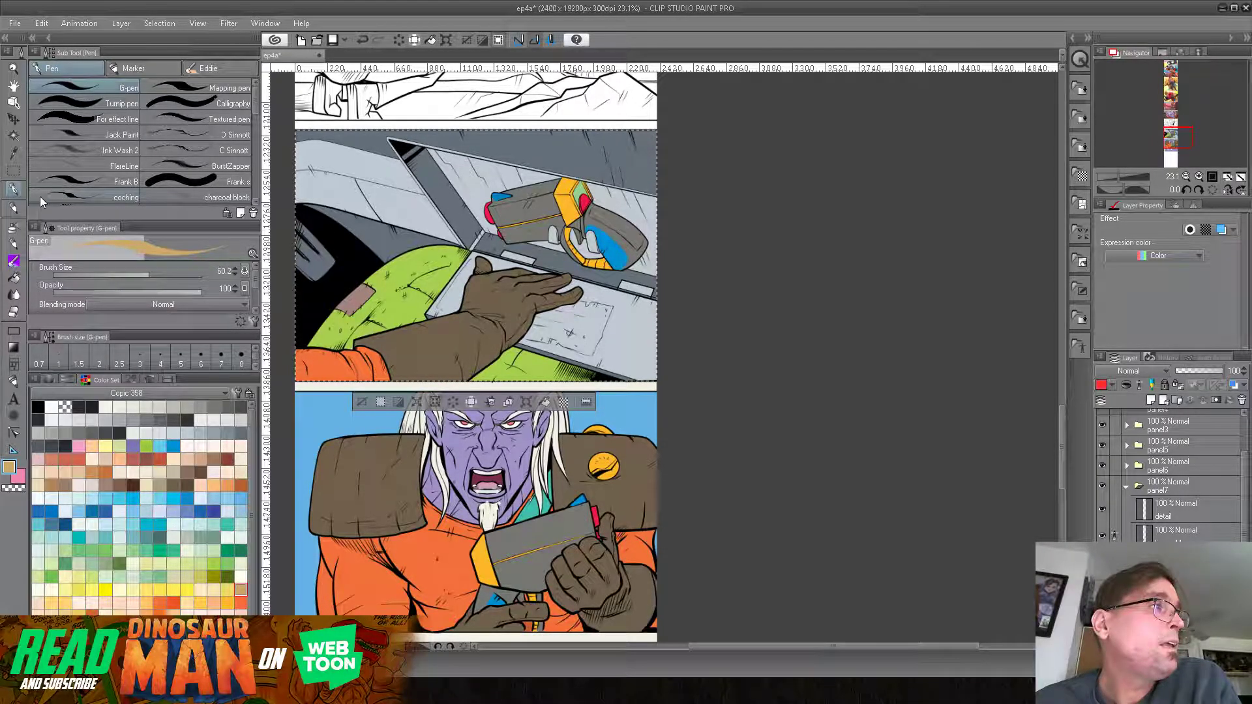
pyautogui.moveTo(607, 502); pyautogui.dragTo(541, 237)
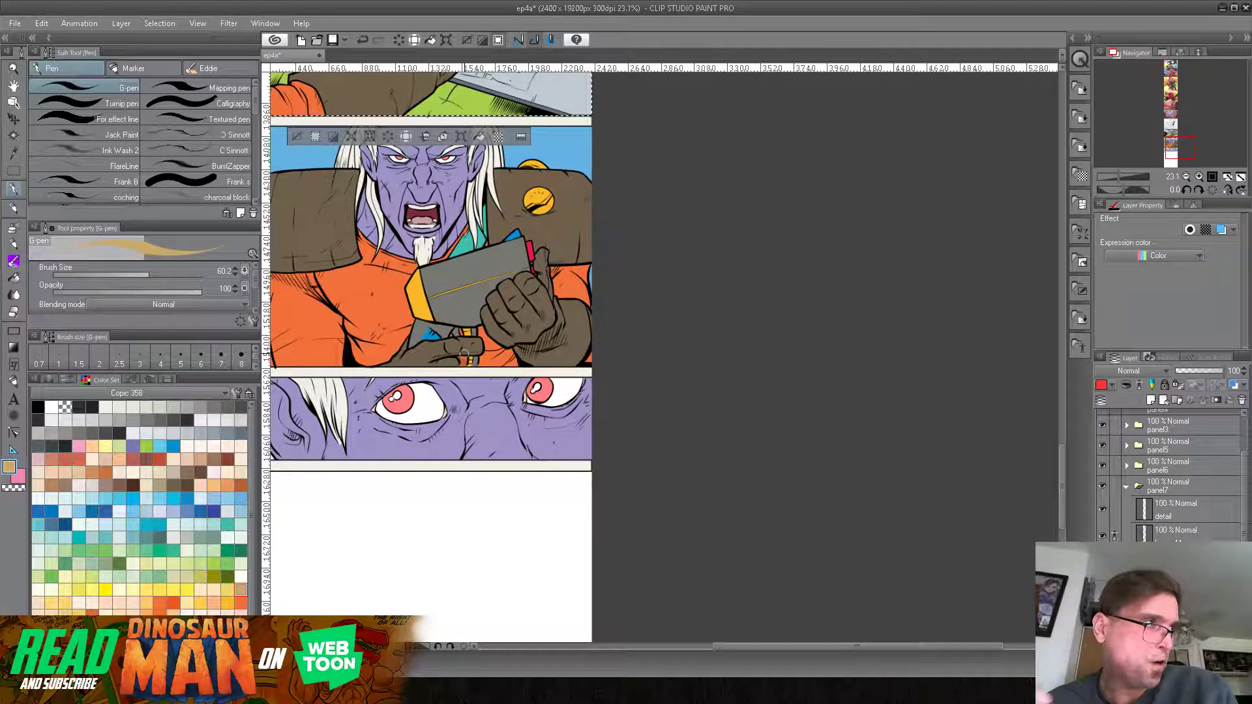
pyautogui.moveTo(534, 194); pyautogui.dragTo(600, 428)
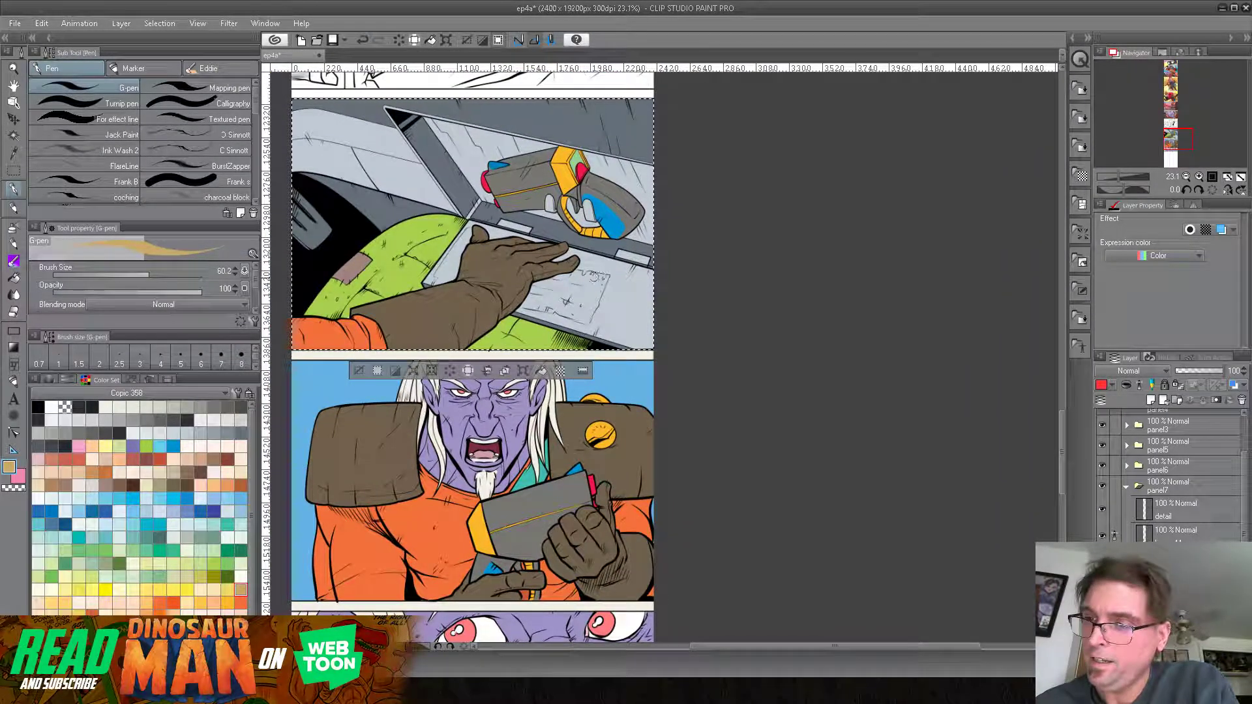
pyautogui.moveTo(585, 273)
pyautogui.mouseDown()
pyautogui.moveTo(586, 323)
pyautogui.moveTo(590, 313)
pyautogui.moveTo(520, 306)
pyautogui.moveTo(539, 284)
pyautogui.mouseUp()
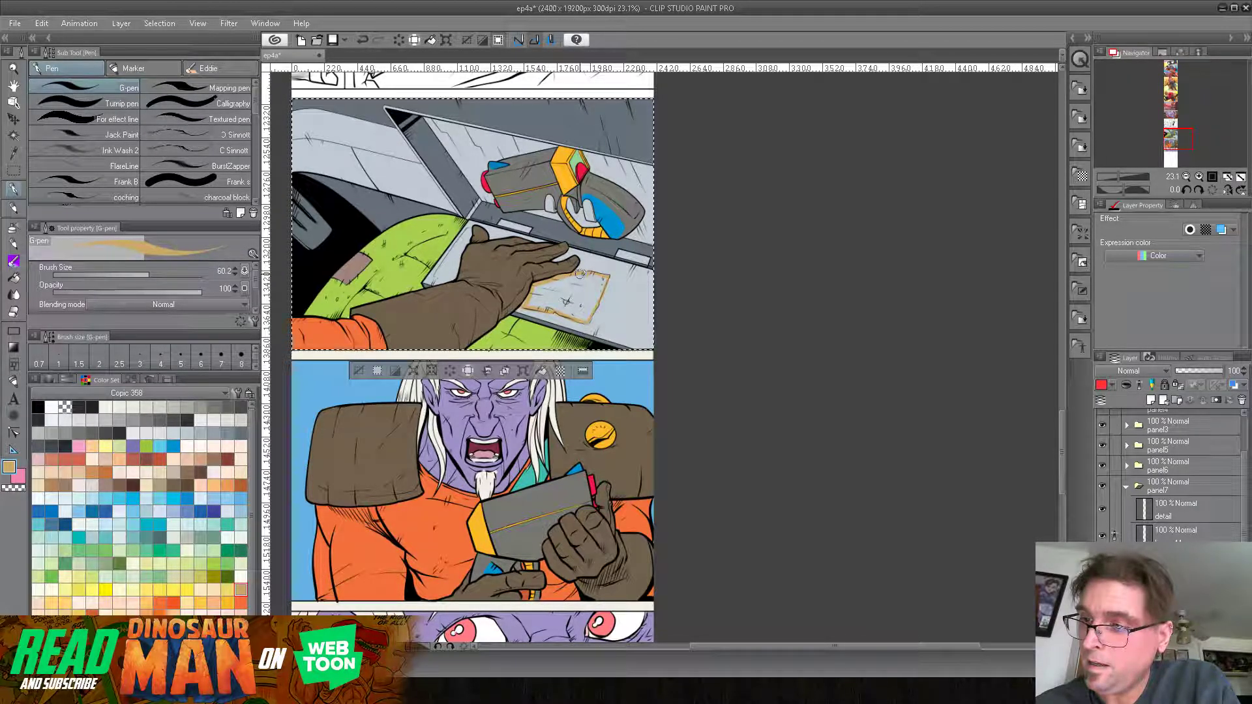
pyautogui.click(13, 277)
pyautogui.click(567, 297)
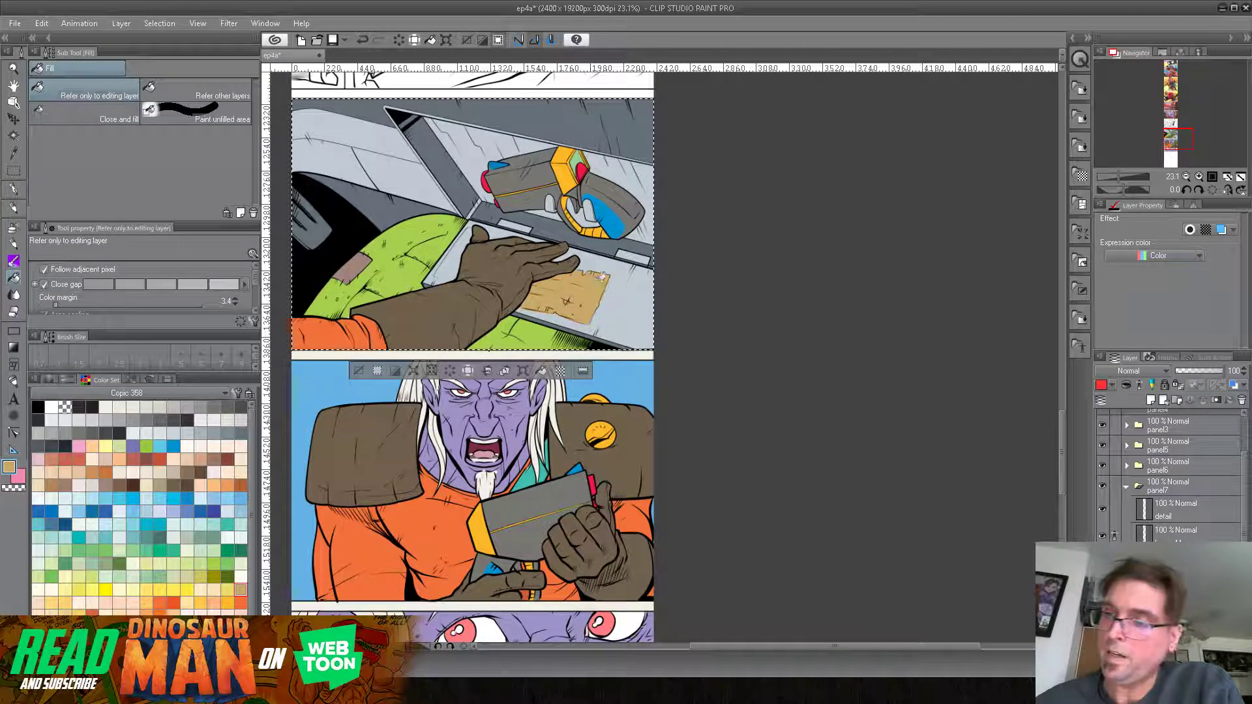
pyautogui.click(13, 188)
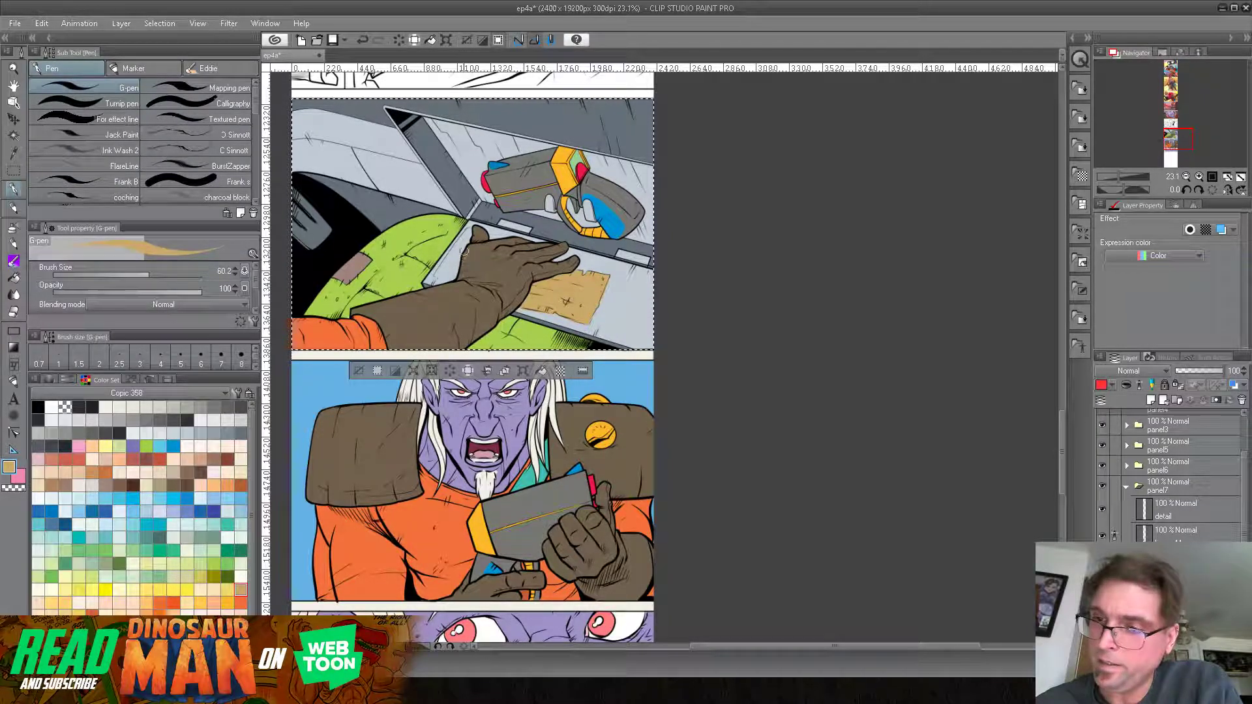
pyautogui.moveTo(452, 259)
pyautogui.mouseDown()
pyautogui.moveTo(452, 277)
pyautogui.moveTo(466, 243)
pyautogui.moveTo(456, 273)
pyautogui.mouseUp()
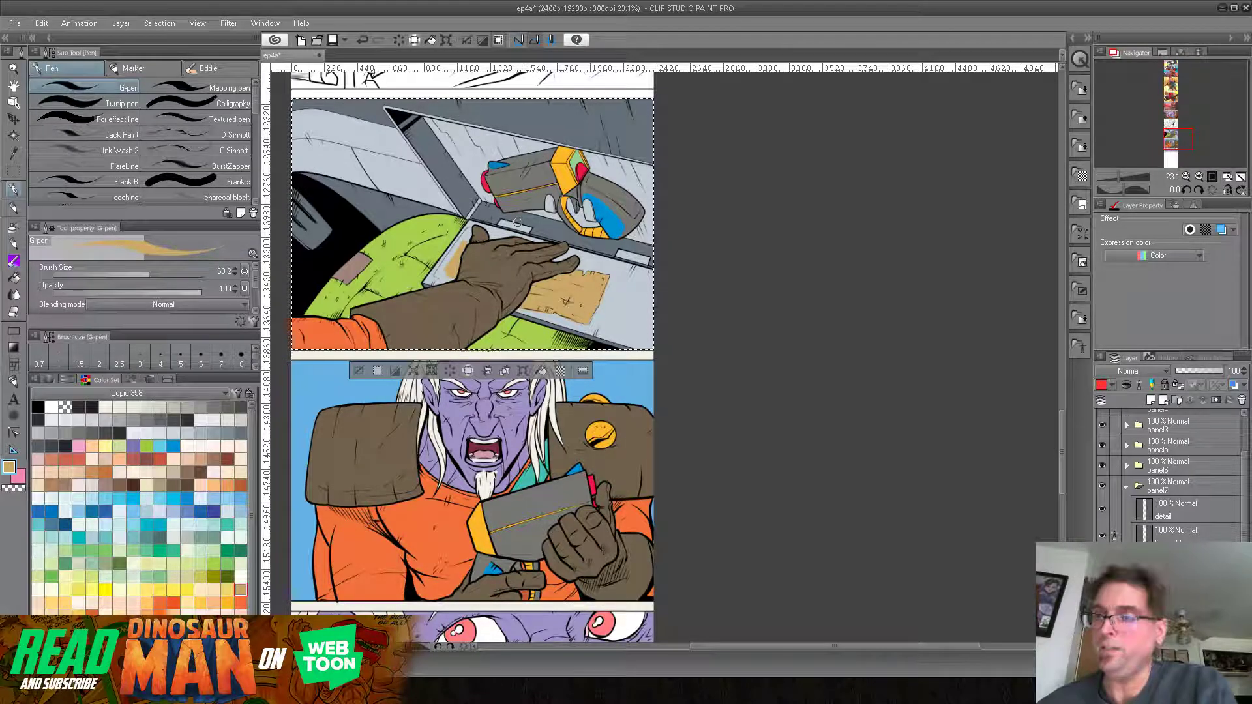
# Step: Clear the selection around panel7, expand the panel6 folder, and toggle Layer 39 off and on to identify its line art
pyautogui.scroll(5, 417, 150)
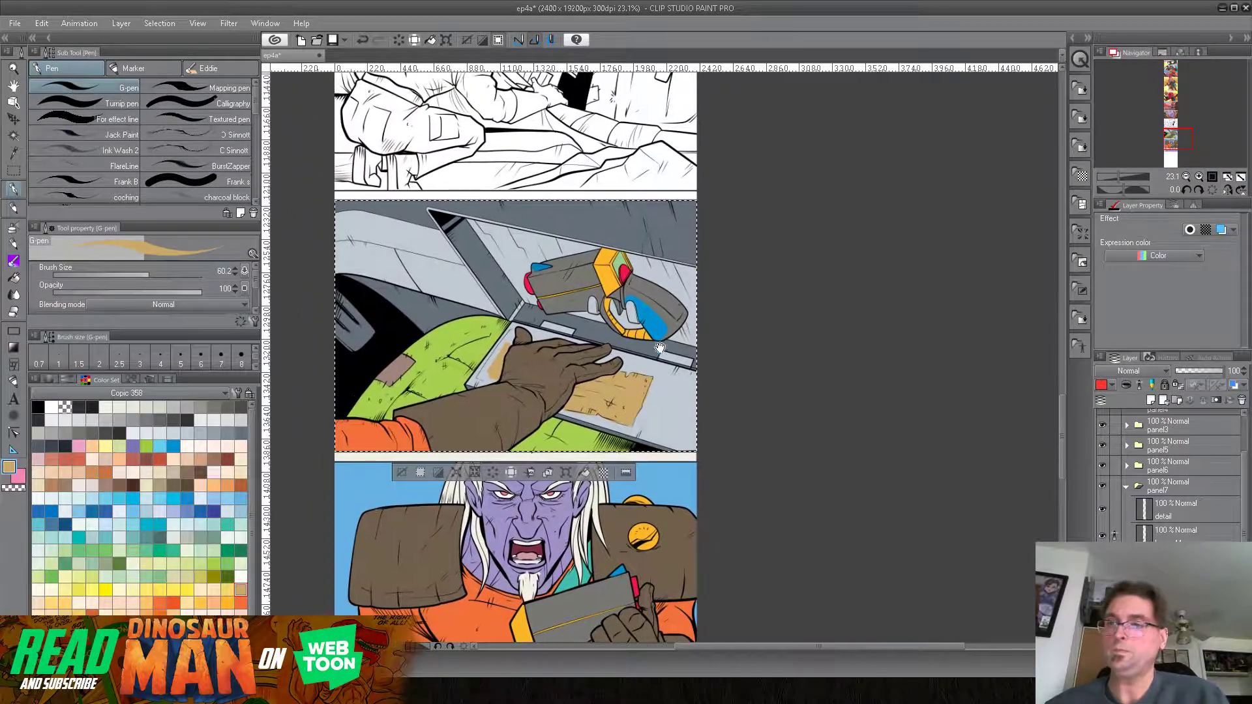
pyautogui.click(159, 24)
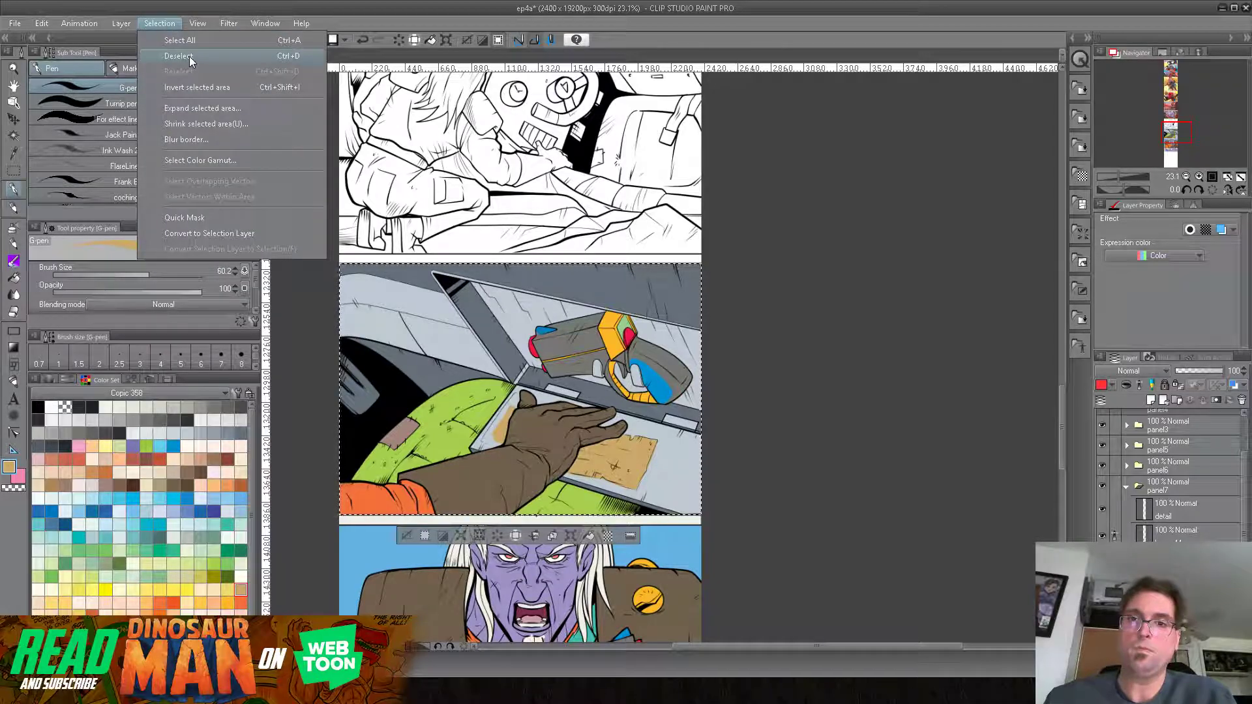
pyautogui.click(189, 56)
pyautogui.scroll(4, 519, 355)
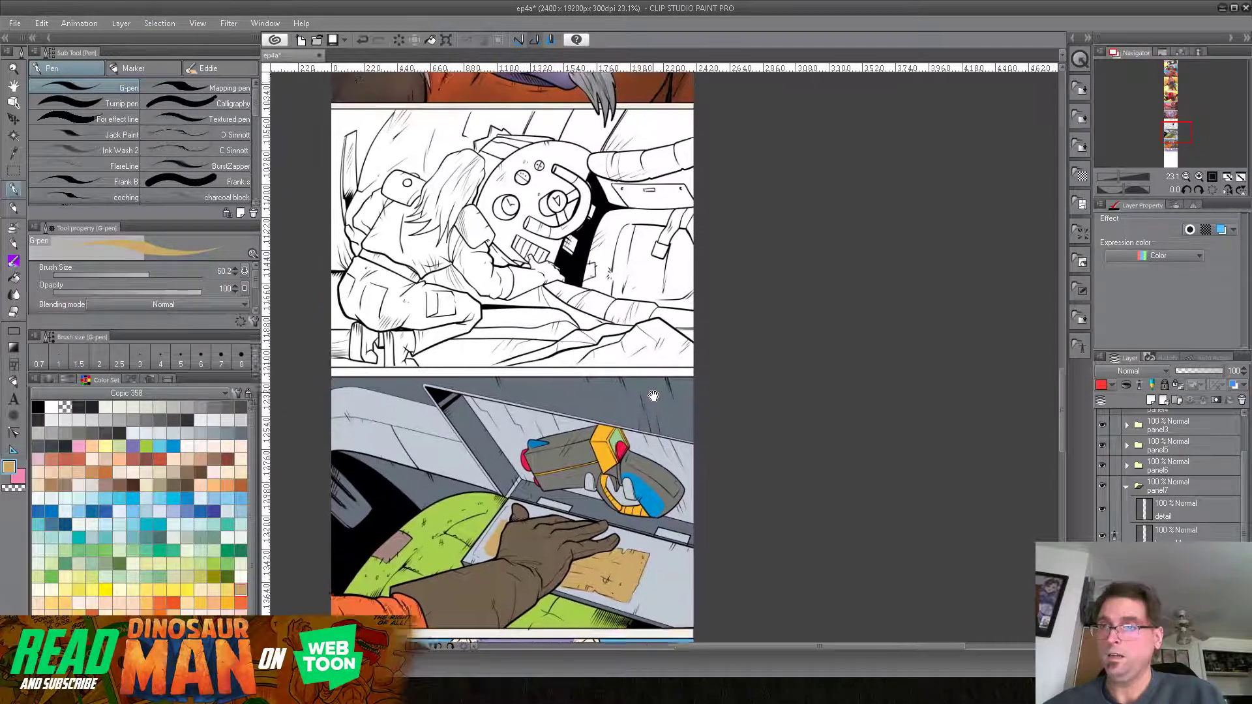
pyautogui.click(1126, 465)
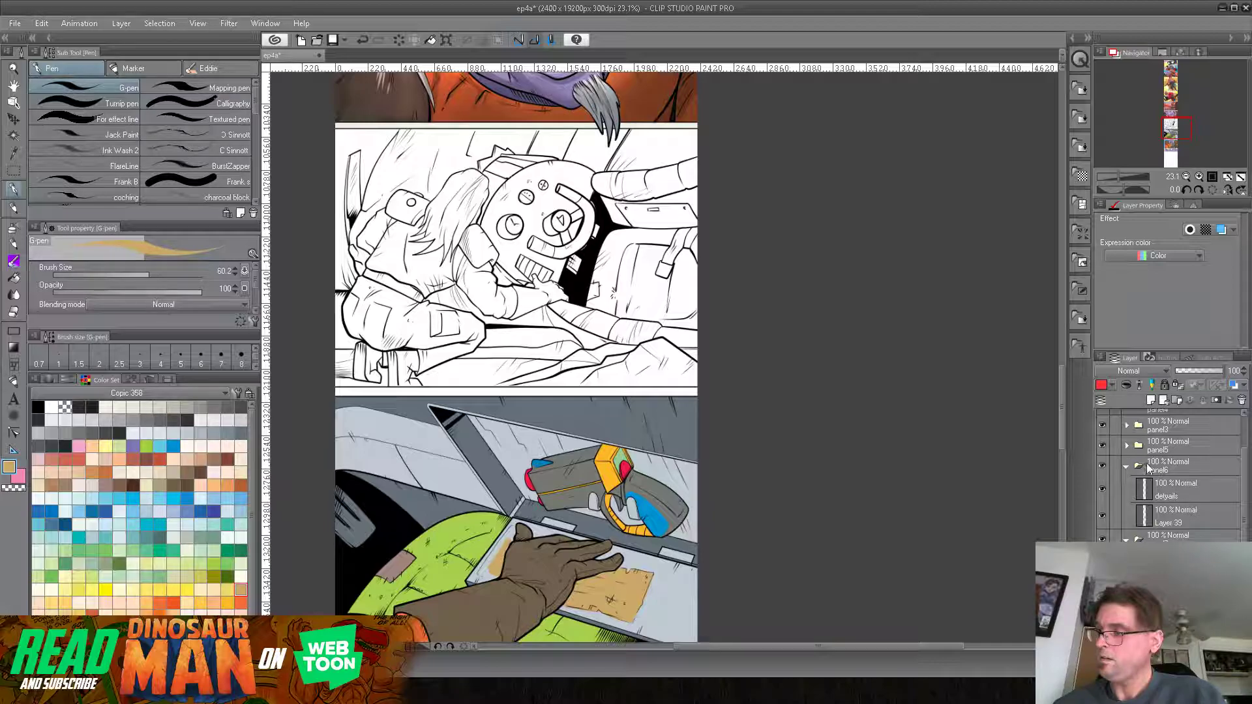
pyautogui.click(1101, 515)
pyautogui.click(1103, 515)
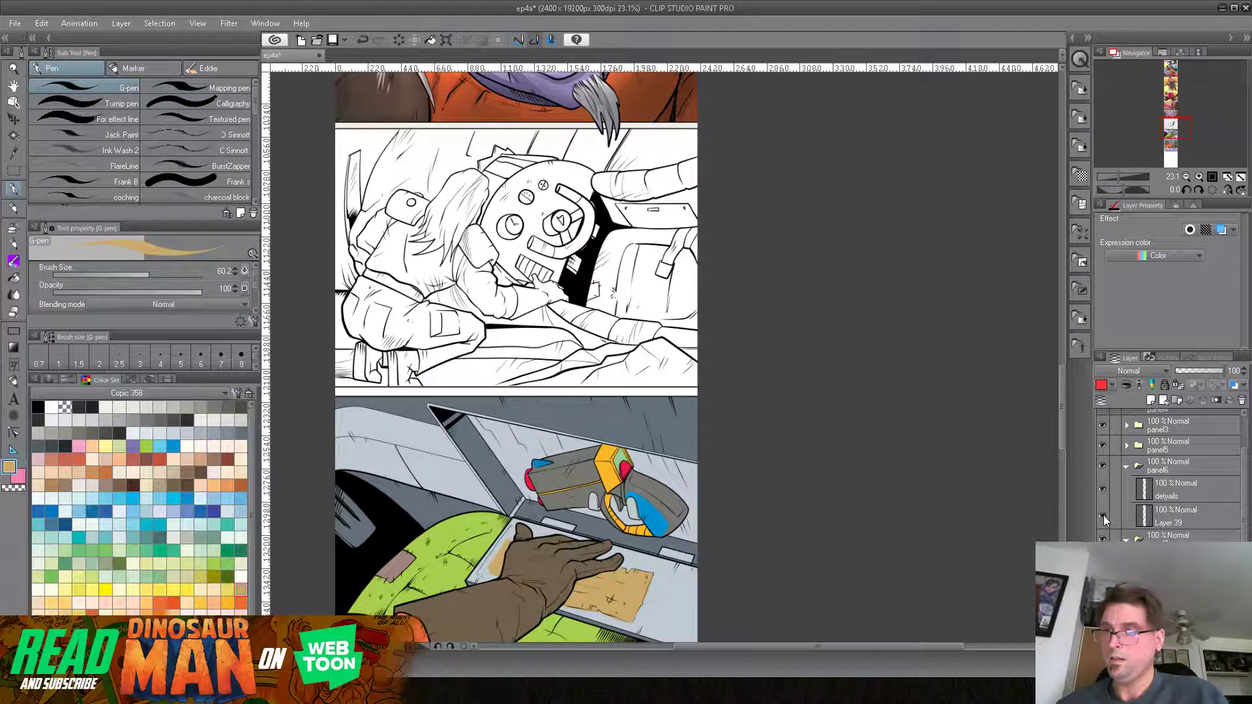
# Step: Add a new layer beneath panel6's Layer 39, give it a red palette colour, and set Layer 39 as the reference layer
pyautogui.click(1199, 519)
pyautogui.click(1152, 400)
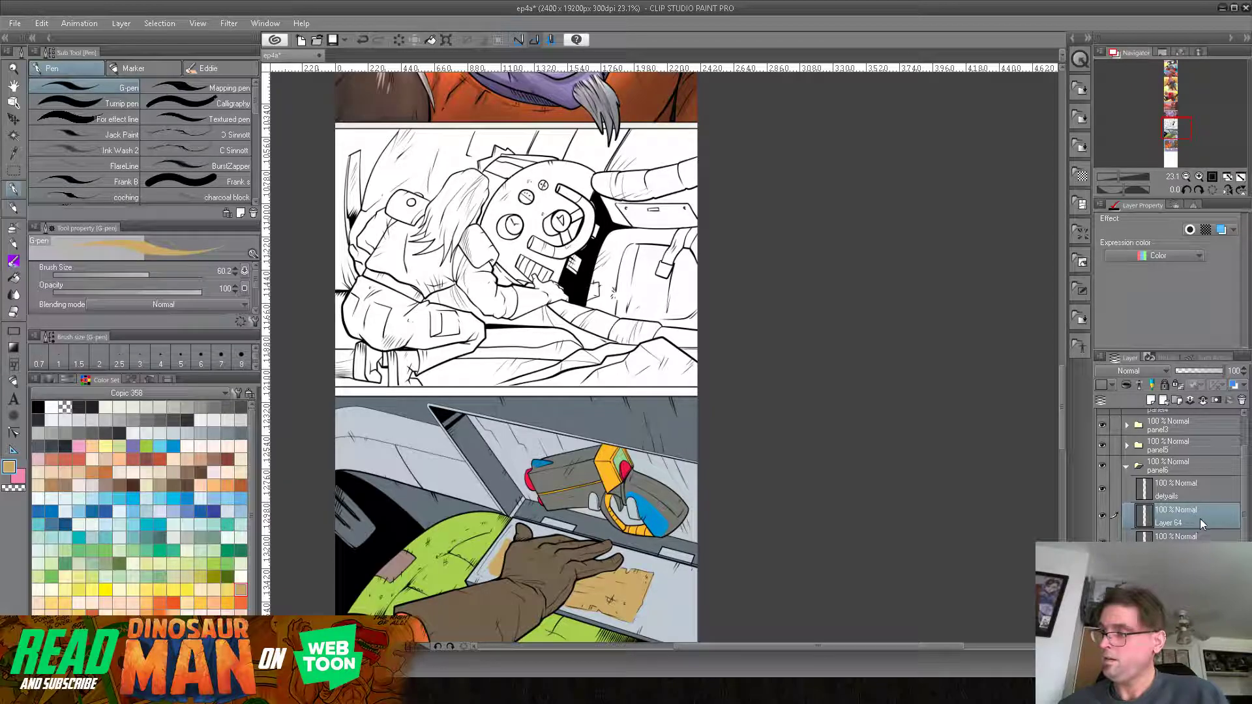
pyautogui.moveTo(1199, 518); pyautogui.dragTo(1193, 540)
pyautogui.click(1112, 386)
pyautogui.click(1117, 414)
pyautogui.click(1177, 519)
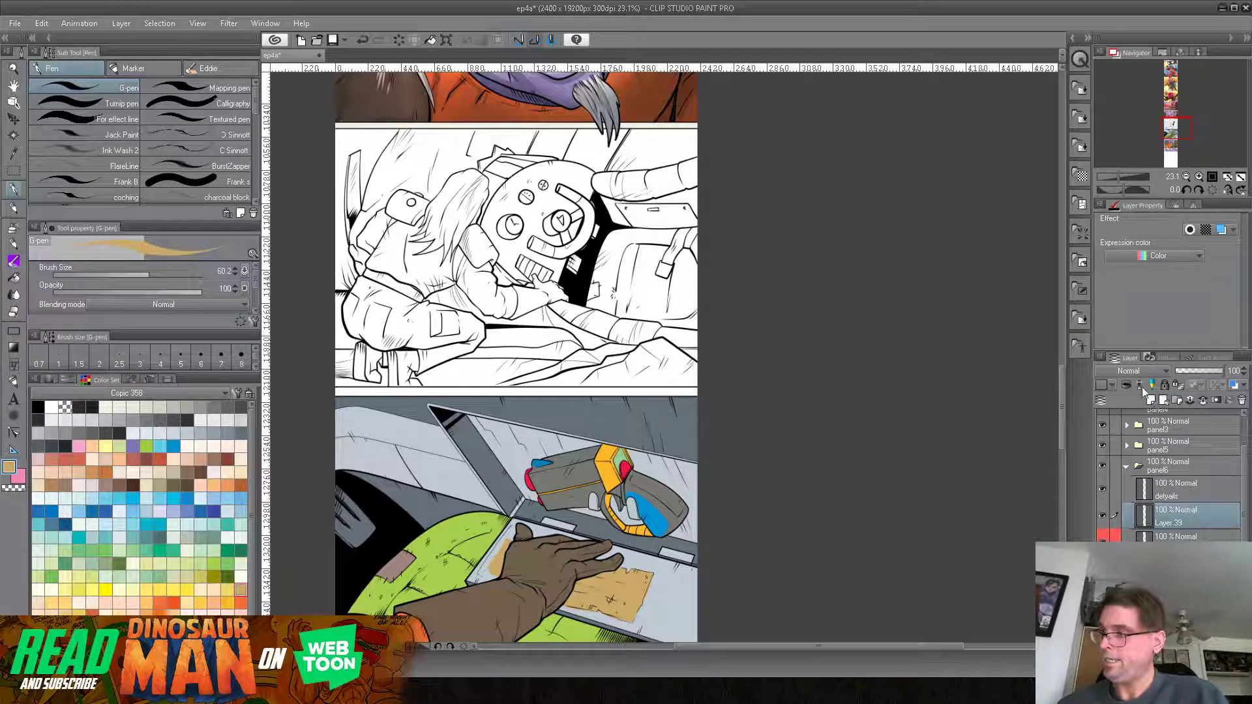
pyautogui.click(1167, 536)
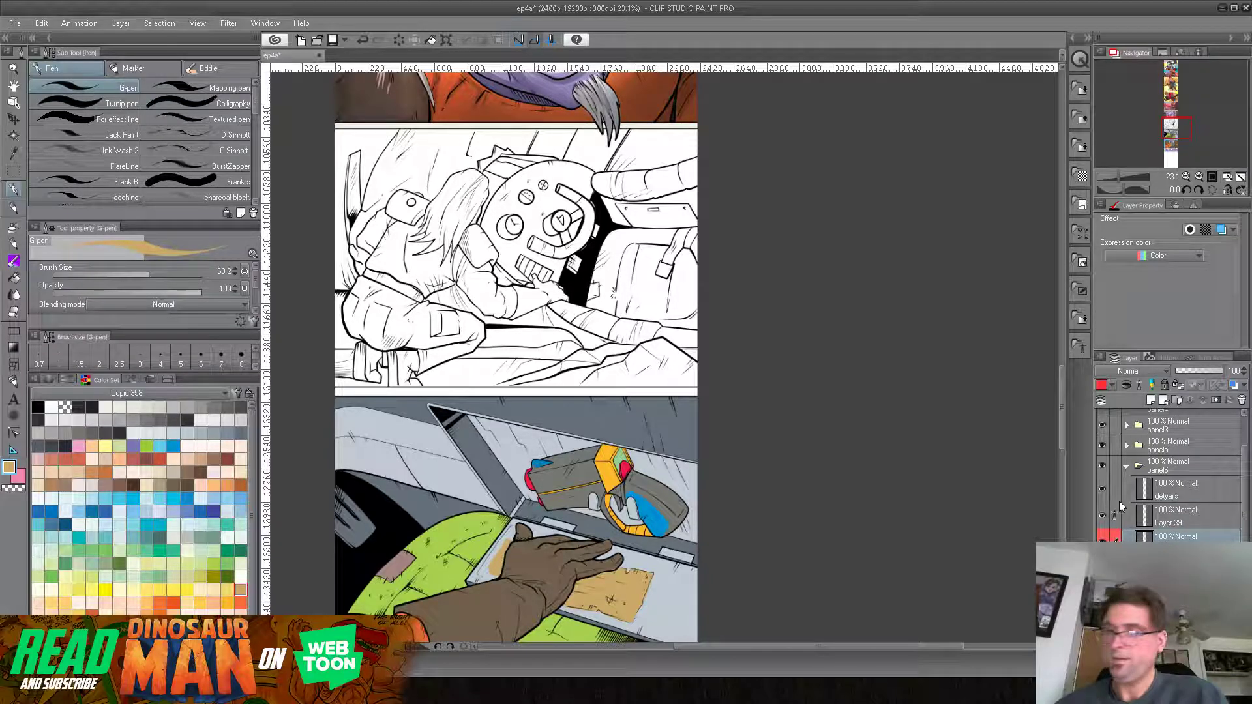
# Step: Fill panel6's bag with the lime green sampled from panel7's seat, and its small square patch with dusty brown
pyautogui.click(13, 277)
pyautogui.keyDown('alt'); pyautogui.click(489, 526); pyautogui.keyUp('alt')
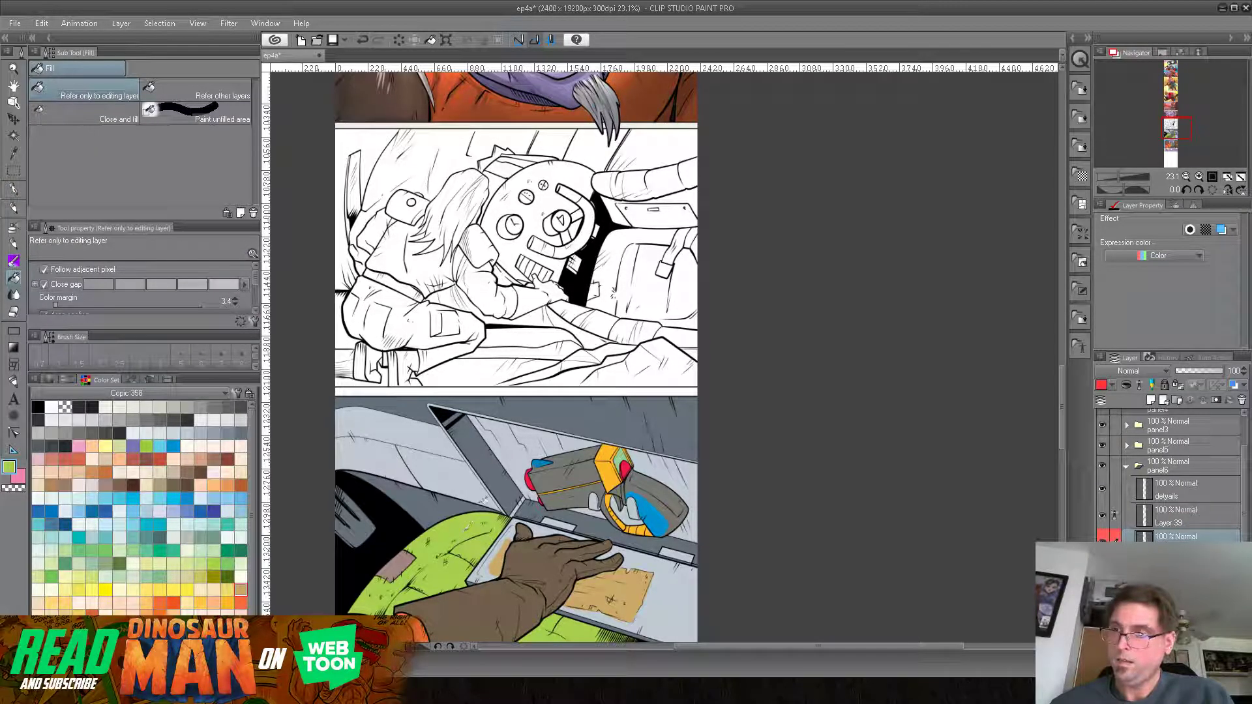
pyautogui.click(606, 281)
pyautogui.click(647, 285)
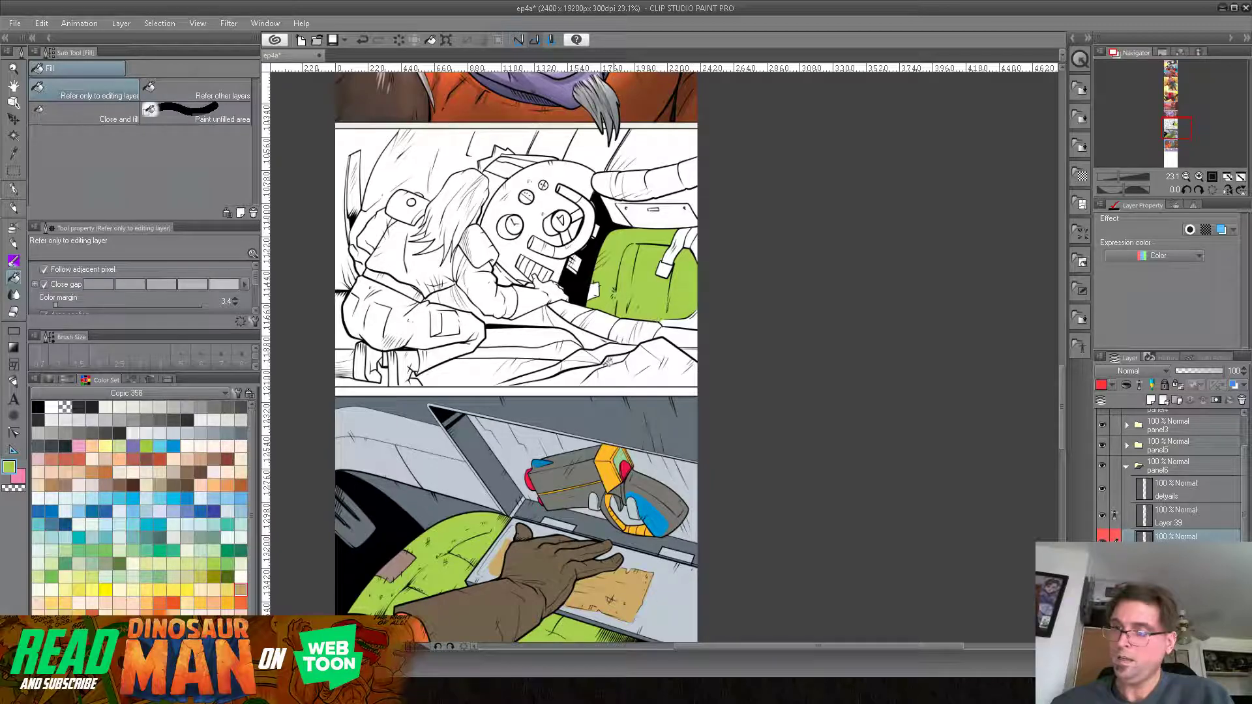
pyautogui.click(594, 290)
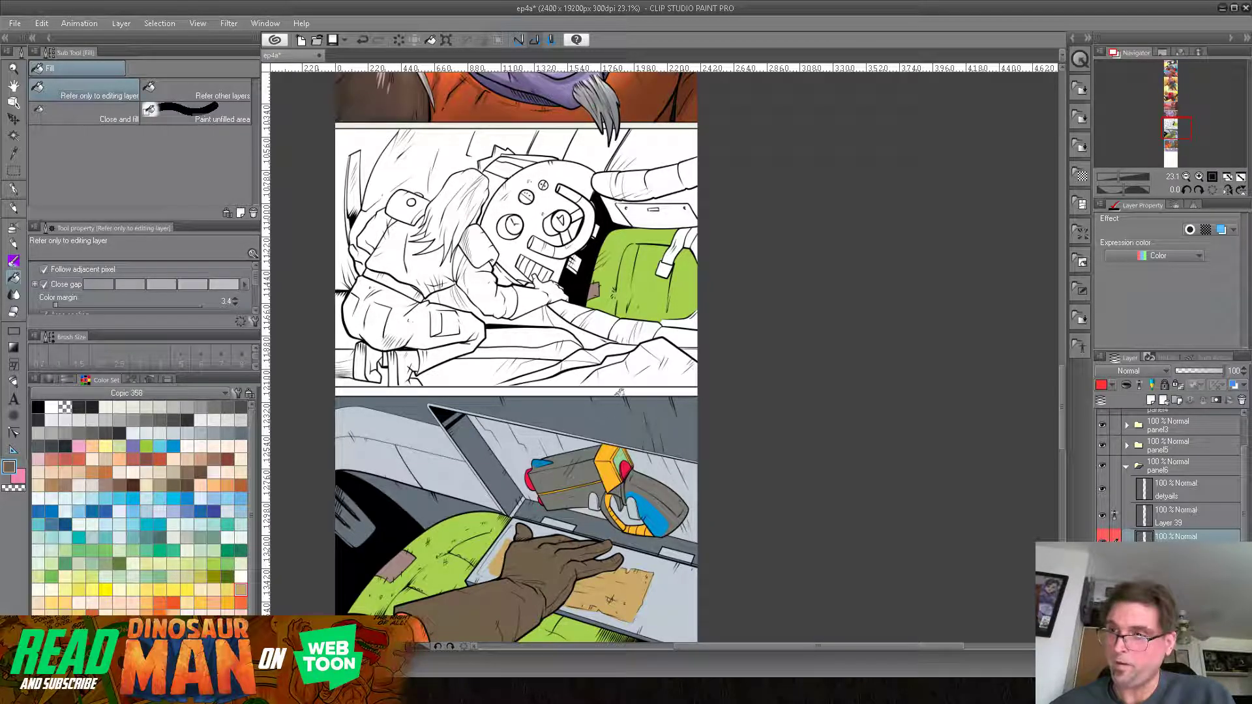
# Step: Fill the bag's strap brown and its buckle blue-grey
pyautogui.moveTo(676, 256); pyautogui.dragTo(692, 228)
pyautogui.keyDown('alt'); pyautogui.click(525, 448); pyautogui.keyUp('alt')
pyautogui.click(663, 268)
pyautogui.keyDown('alt'); pyautogui.click(671, 224); pyautogui.keyUp('alt')
pyautogui.click(697, 235)
# Step: Fill the wall plate above the bag light blue-grey, and its slot and the small shapes in the black area dark slate
pyautogui.keyDown('alt'); pyautogui.click(520, 481); pyautogui.keyUp('alt')
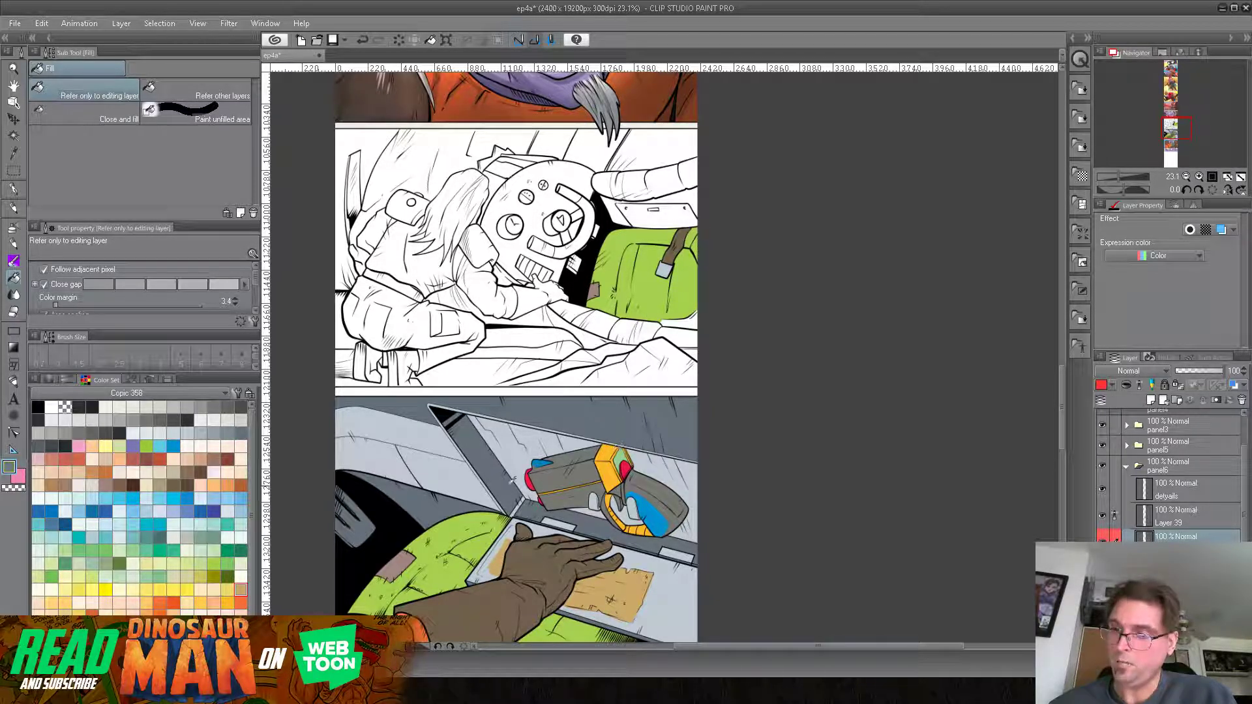
pyautogui.click(616, 214)
pyautogui.click(689, 198)
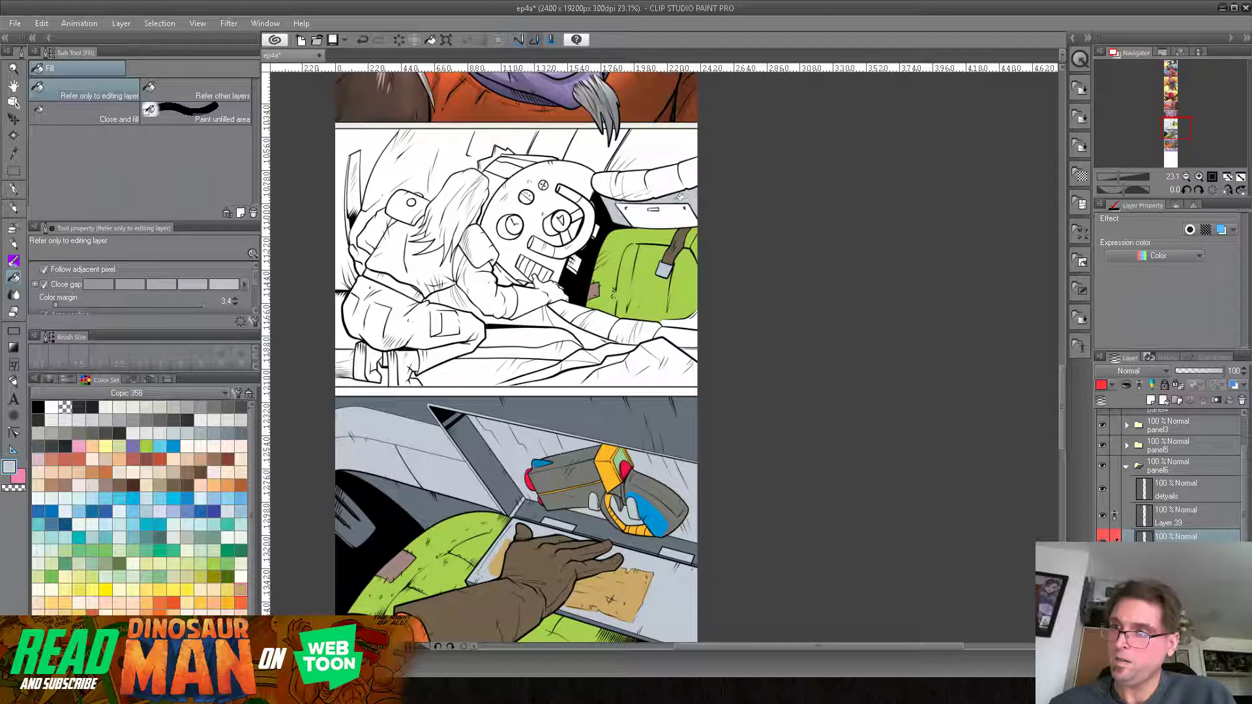
pyautogui.click(667, 213)
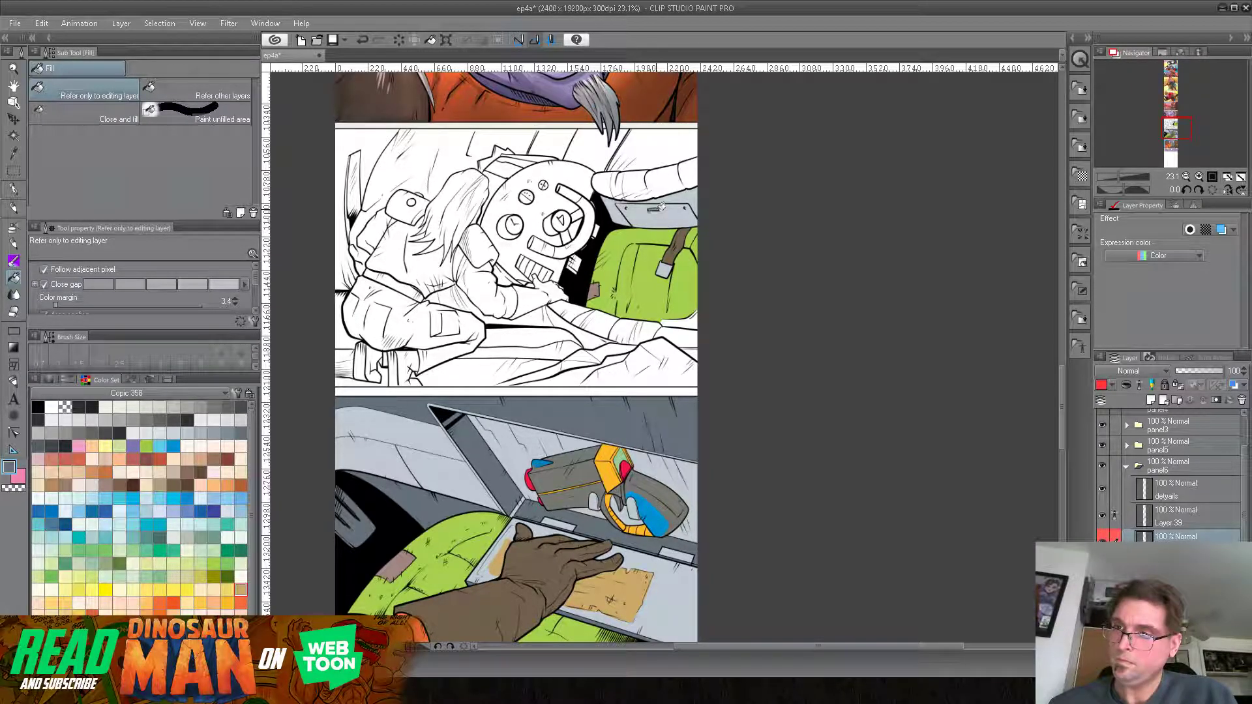
pyautogui.click(597, 230)
pyautogui.click(575, 264)
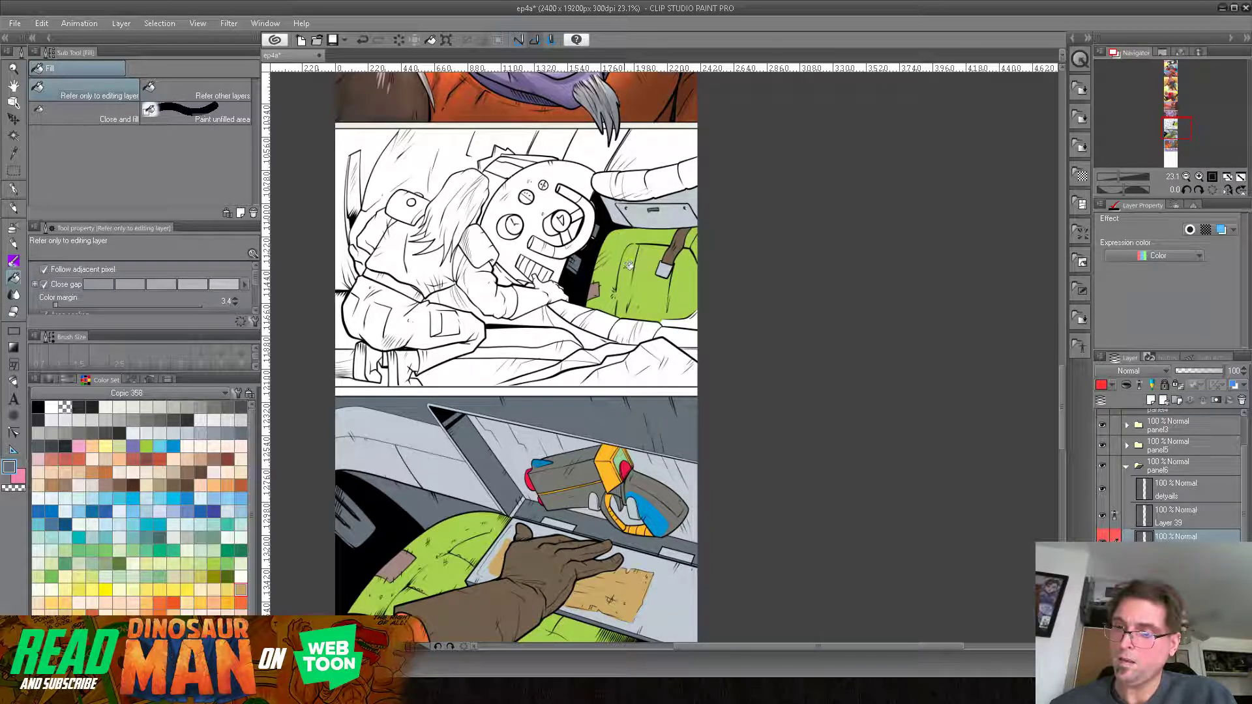
# Step: Fill the round console light blue-grey, its steering wheel dark slate, and the wheel's centre pointer red
pyautogui.click(553, 193)
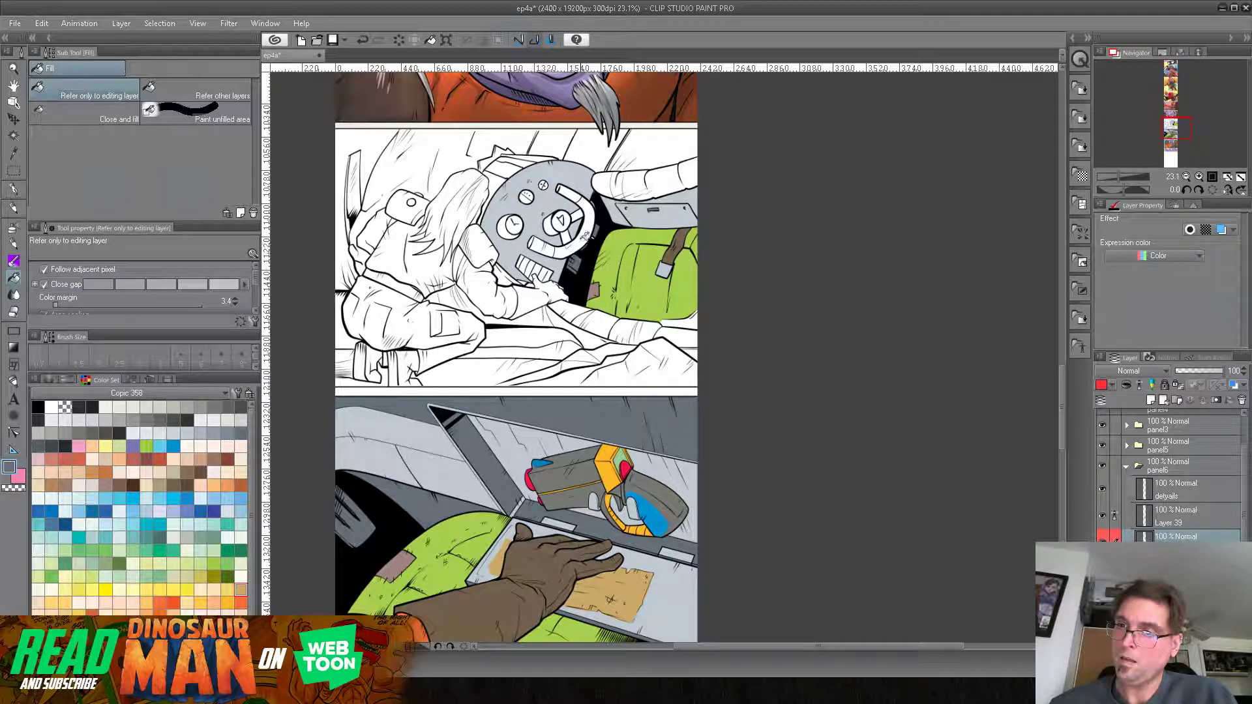
pyautogui.click(587, 225)
pyautogui.click(571, 192)
pyautogui.click(556, 246)
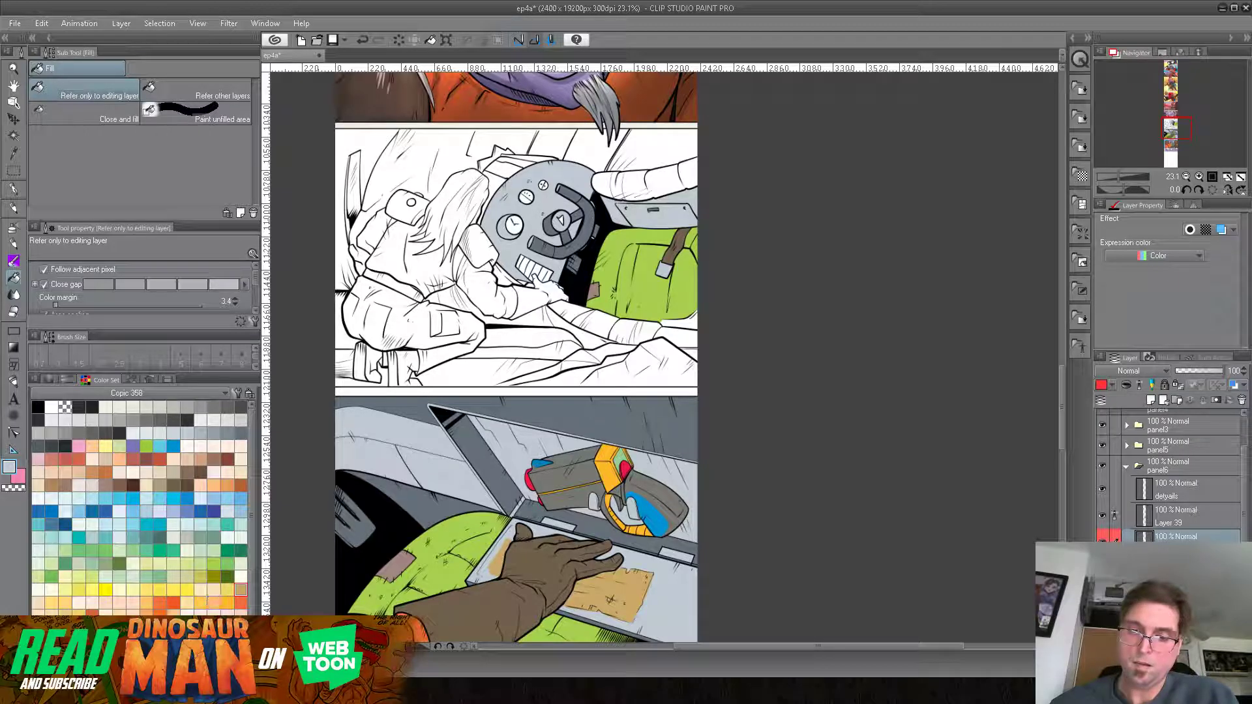
pyautogui.click(561, 219)
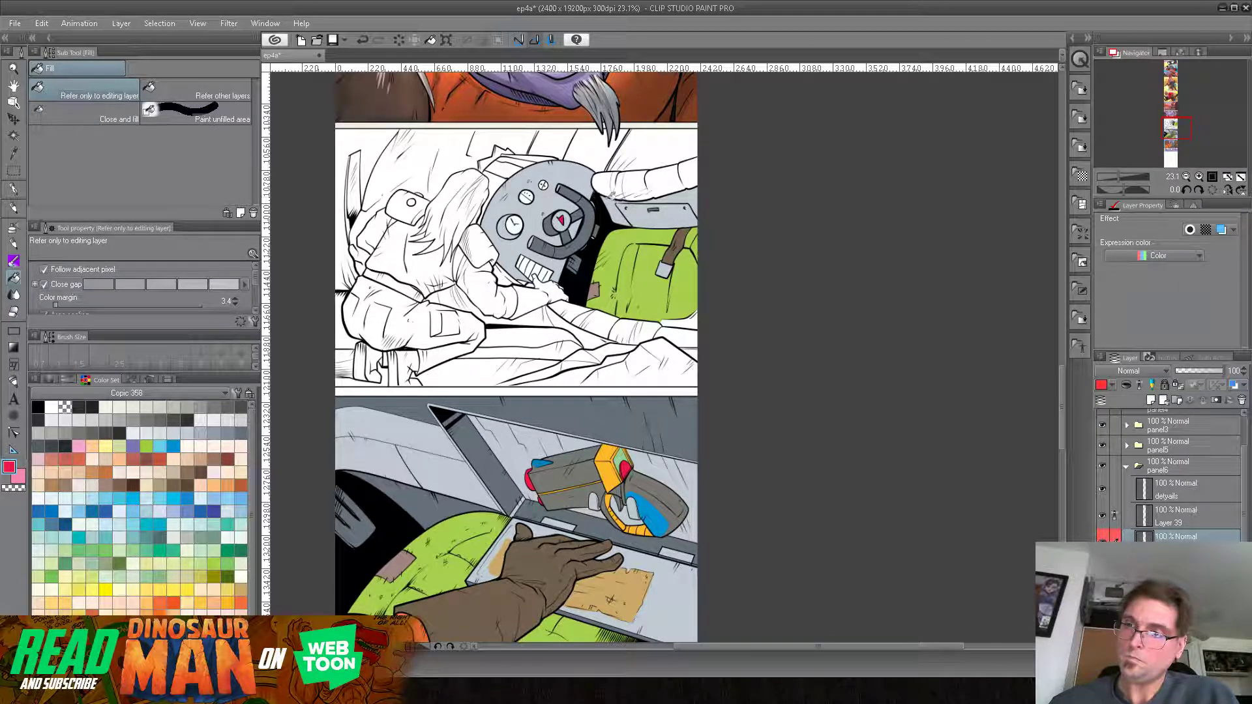
# Step: Fill the console's row of keys and small crossed dial yellow, and the neighbouring round dial bright blue
pyautogui.click(188, 589)
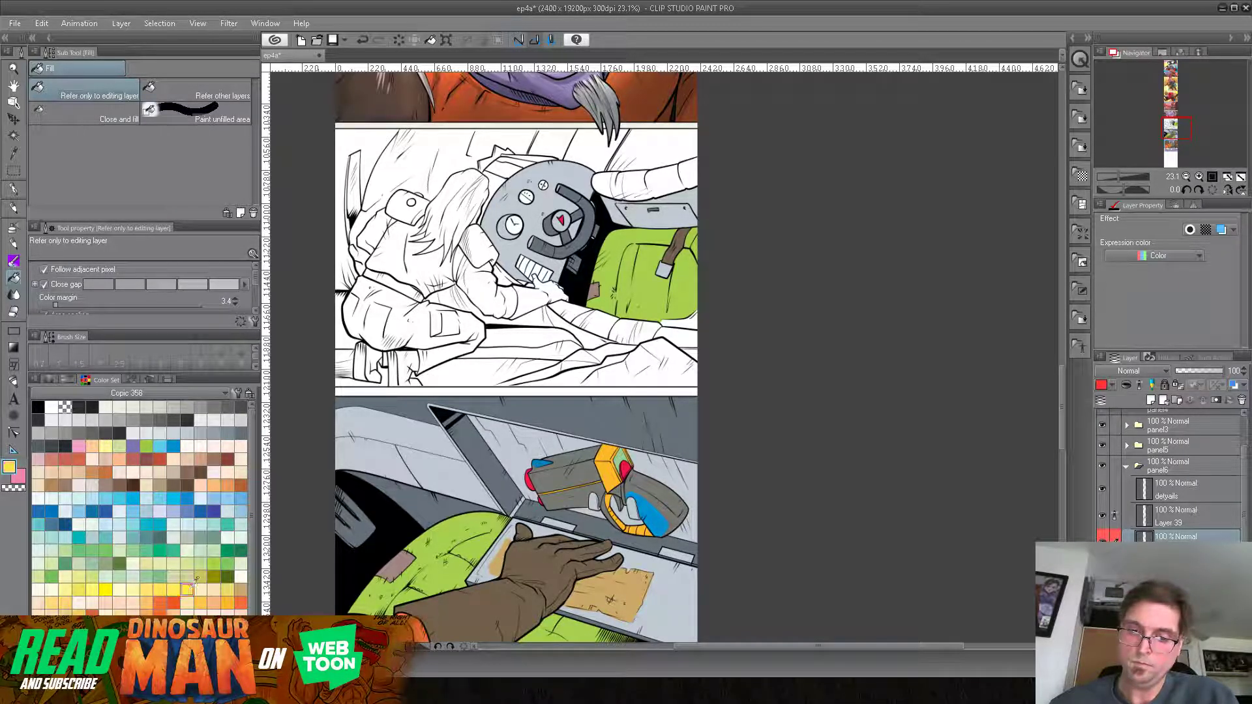
pyautogui.click(545, 274)
pyautogui.click(539, 264)
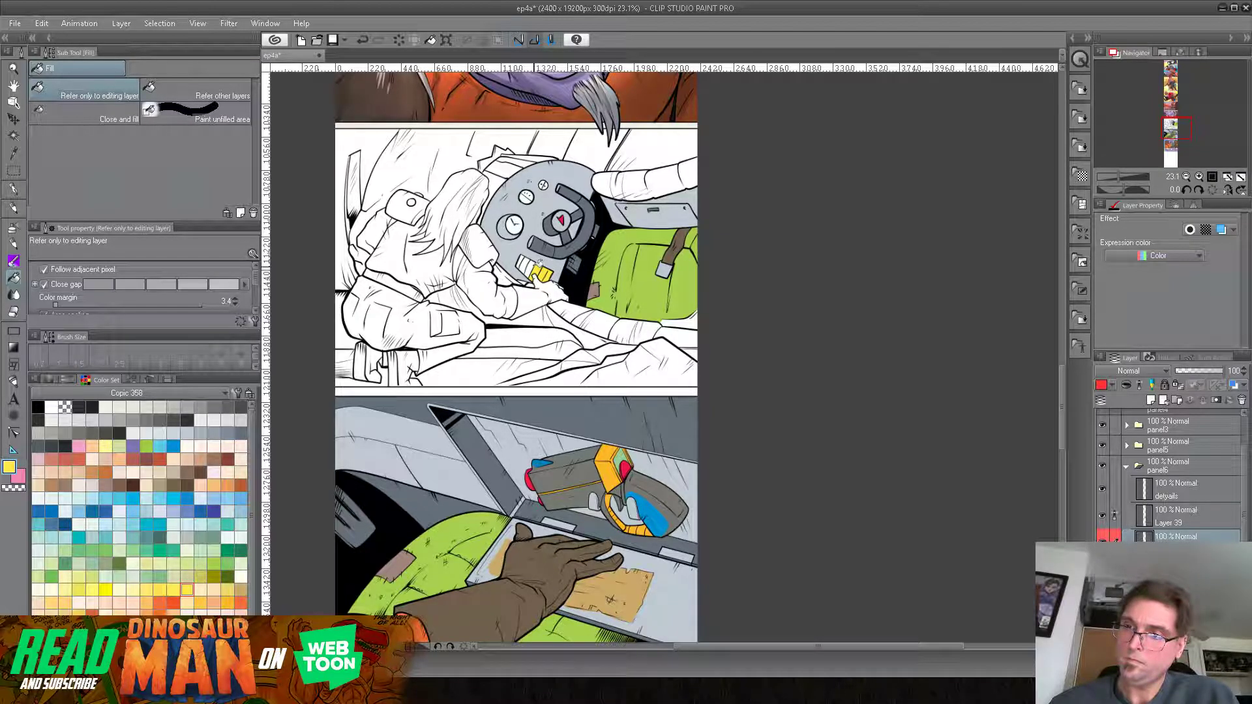
pyautogui.click(528, 261)
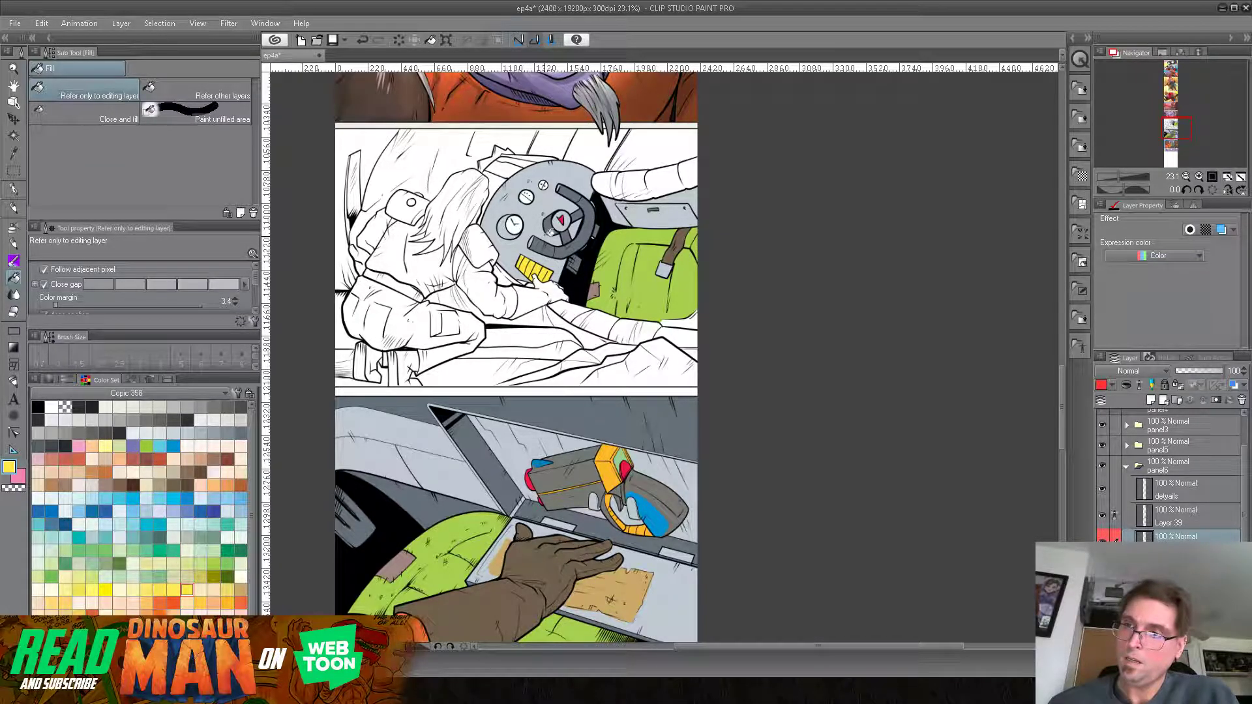
pyautogui.click(543, 185)
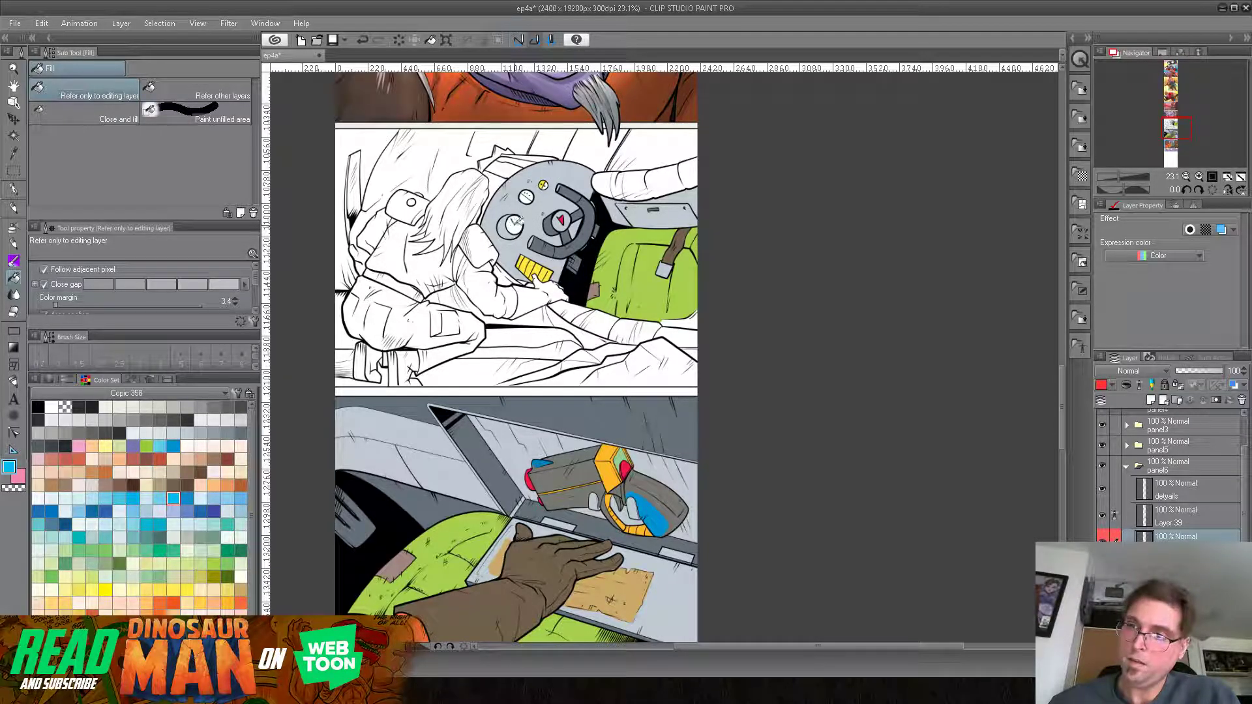
pyautogui.click(525, 195)
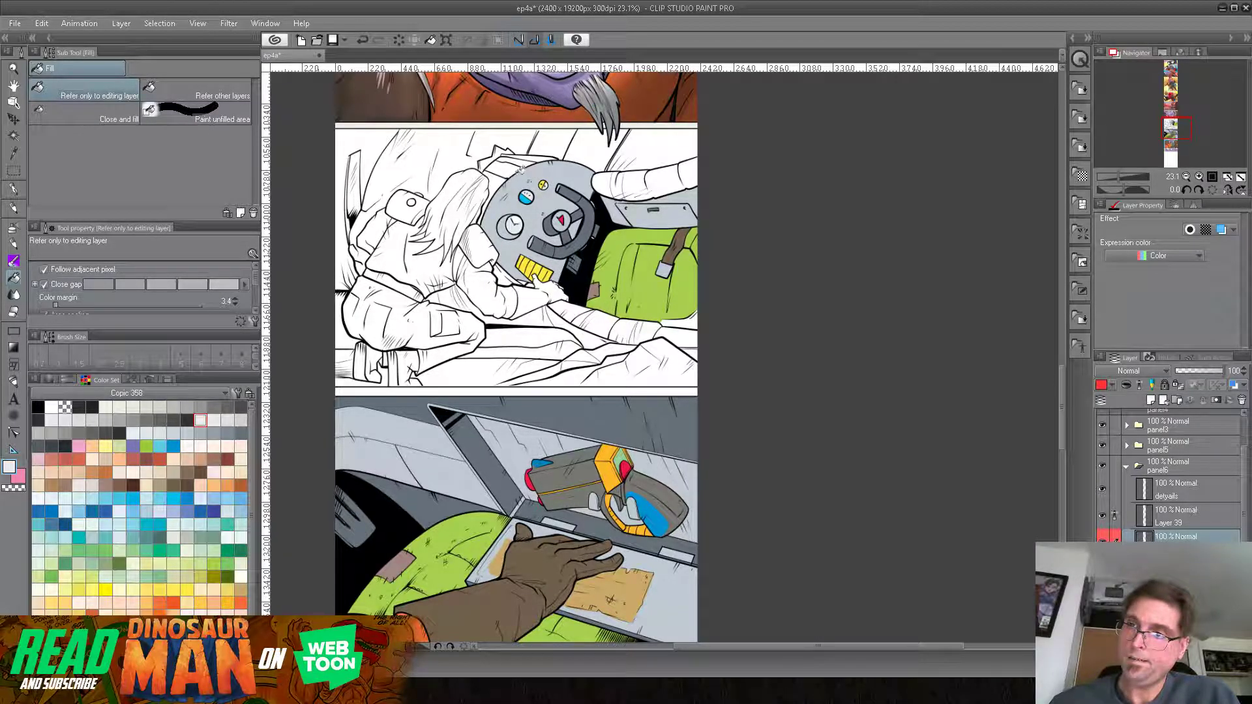
# Step: Fill the console's casing and the tall strip behind the kneeling figure dark slate, and the jagged shape behind the console light blue
pyautogui.moveTo(536, 155)
pyautogui.mouseDown()
pyautogui.moveTo(500, 178)
pyautogui.moveTo(483, 210)
pyautogui.mouseUp()
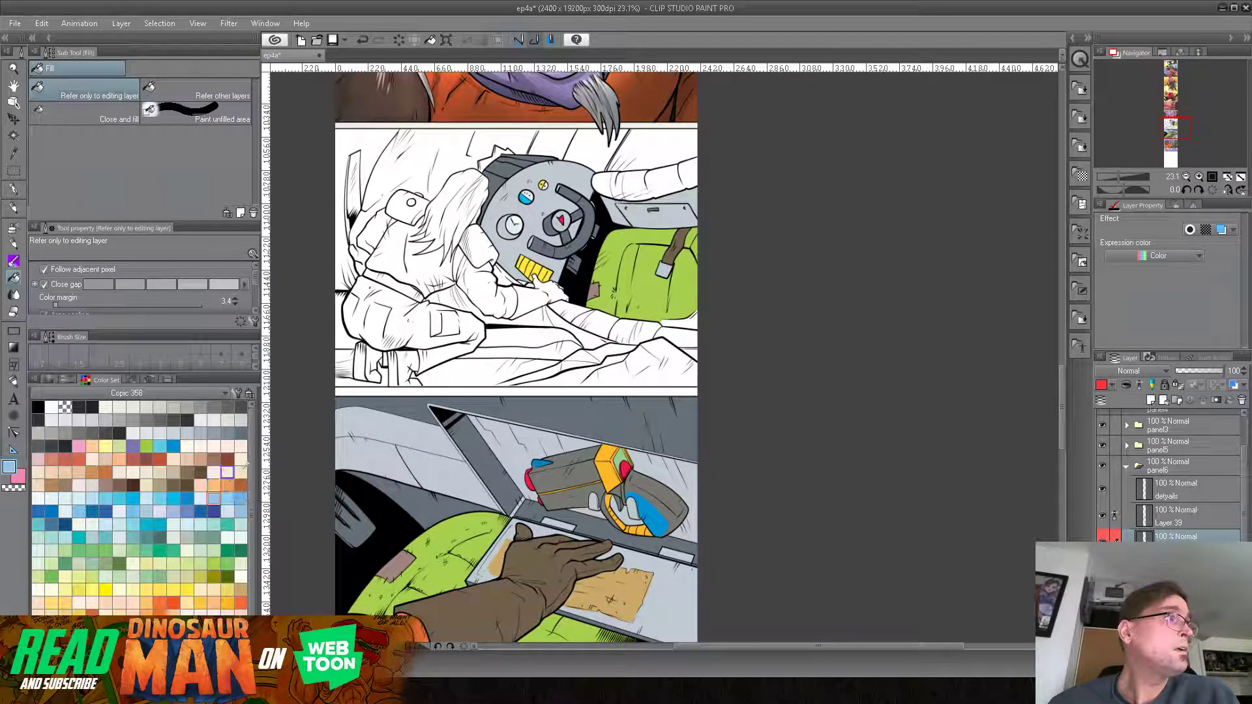
pyautogui.click(495, 154)
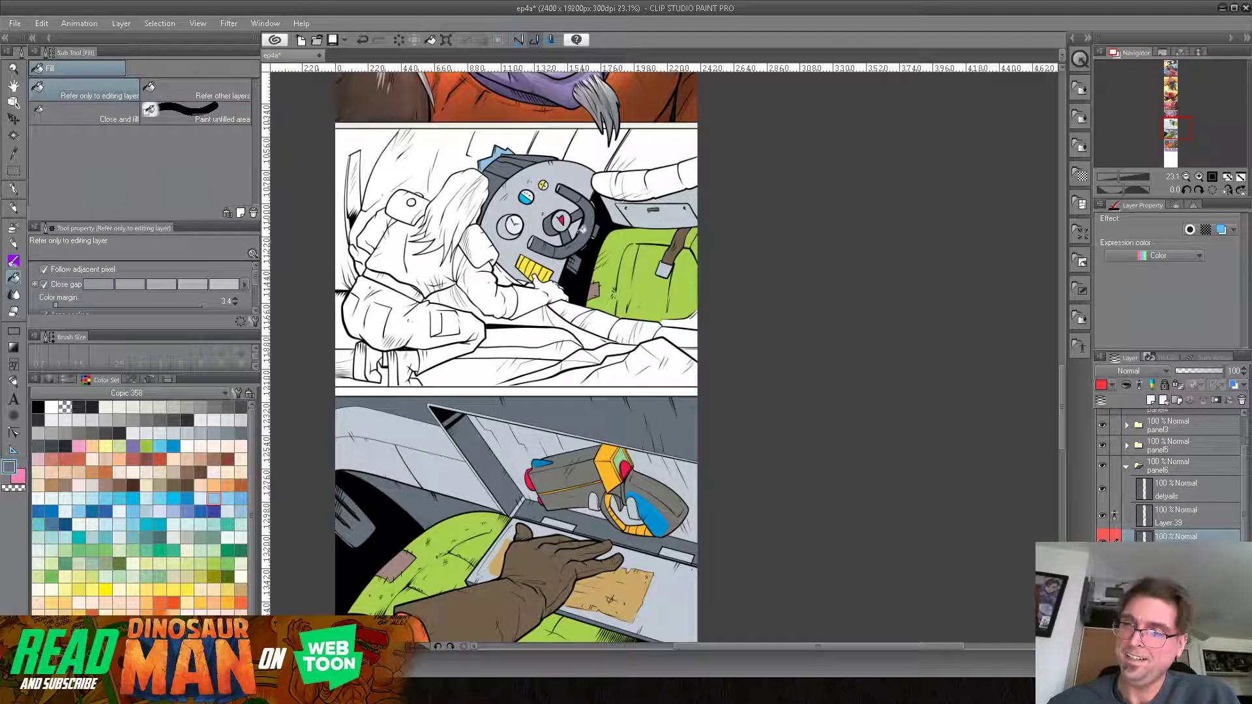
pyautogui.click(358, 193)
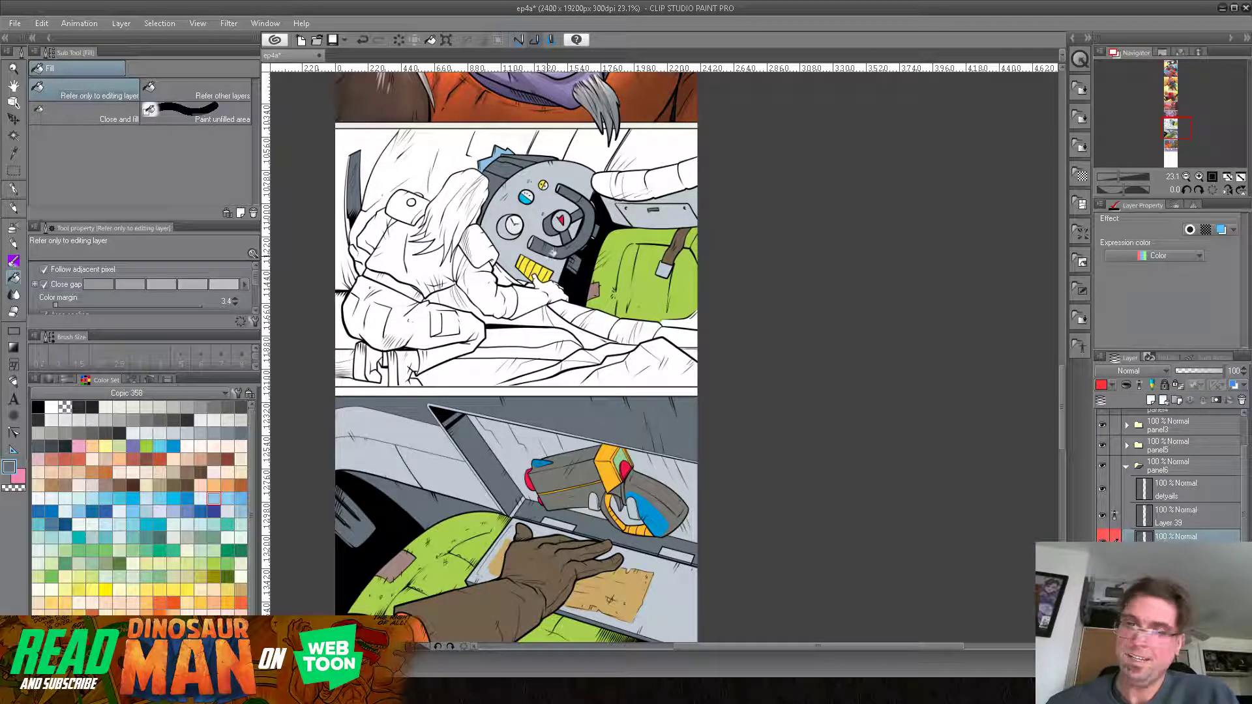
# Step: Fill both ribbed hoses in panel6 mustard yellow, and the leftover bag sliver at the panel edge lime green
pyautogui.click(14, 189)
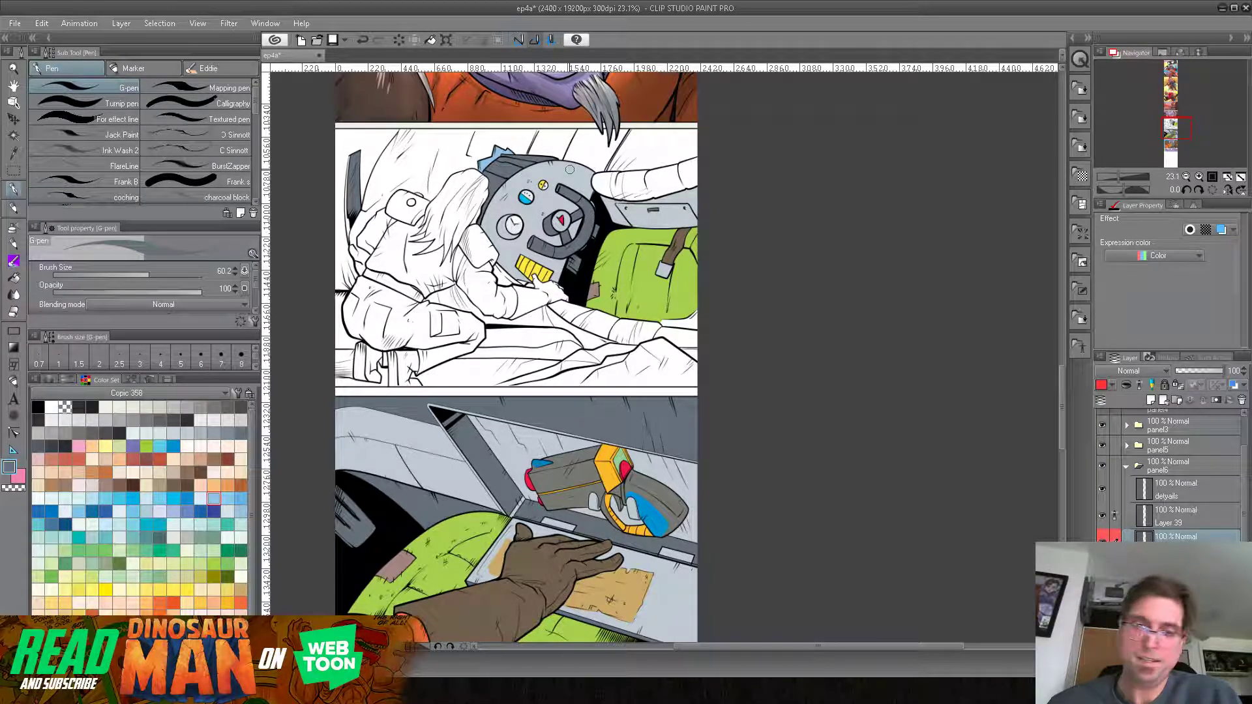
pyautogui.click(14, 277)
pyautogui.click(226, 589)
pyautogui.click(624, 331)
pyautogui.click(593, 322)
pyautogui.click(572, 311)
pyautogui.click(679, 335)
pyautogui.click(679, 181)
pyautogui.click(690, 166)
pyautogui.keyDown('alt'); pyautogui.click(691, 294); pyautogui.keyUp('alt')
pyautogui.click(696, 319)
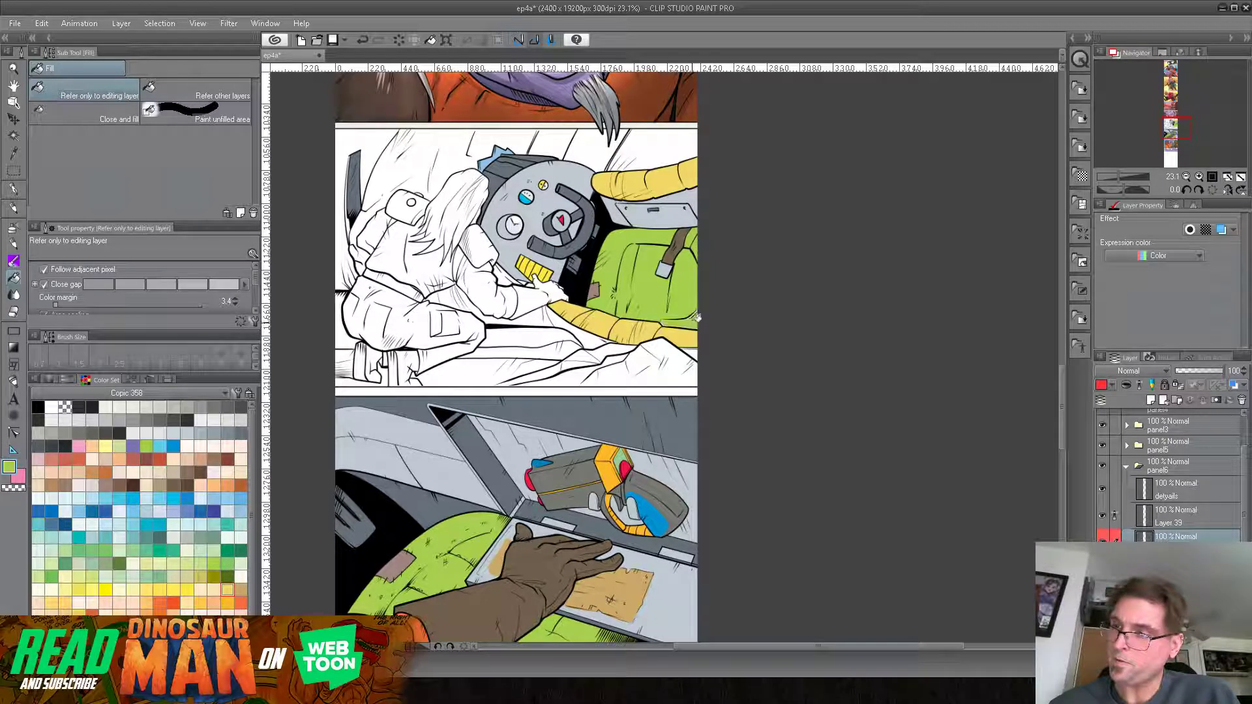
# Step: Fill panel6's back wall and the gaps around the figure's arm and the lower hose with warm grey
pyautogui.click(187, 407)
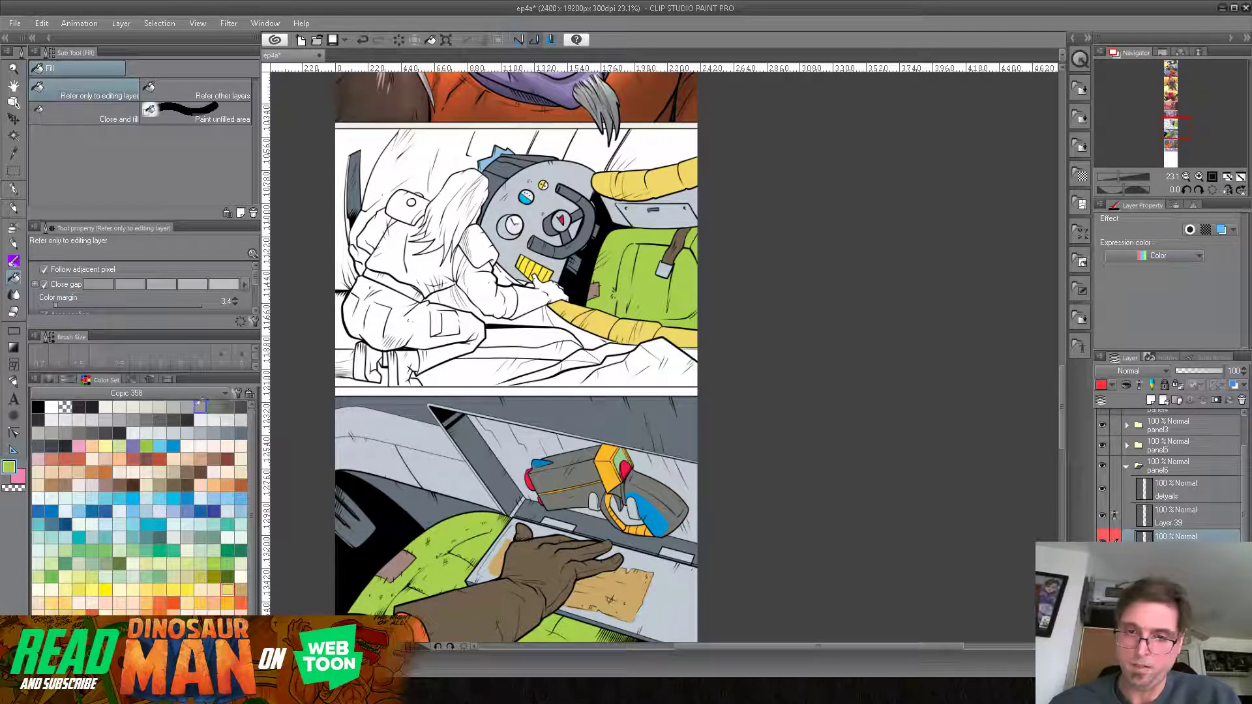
pyautogui.click(597, 325)
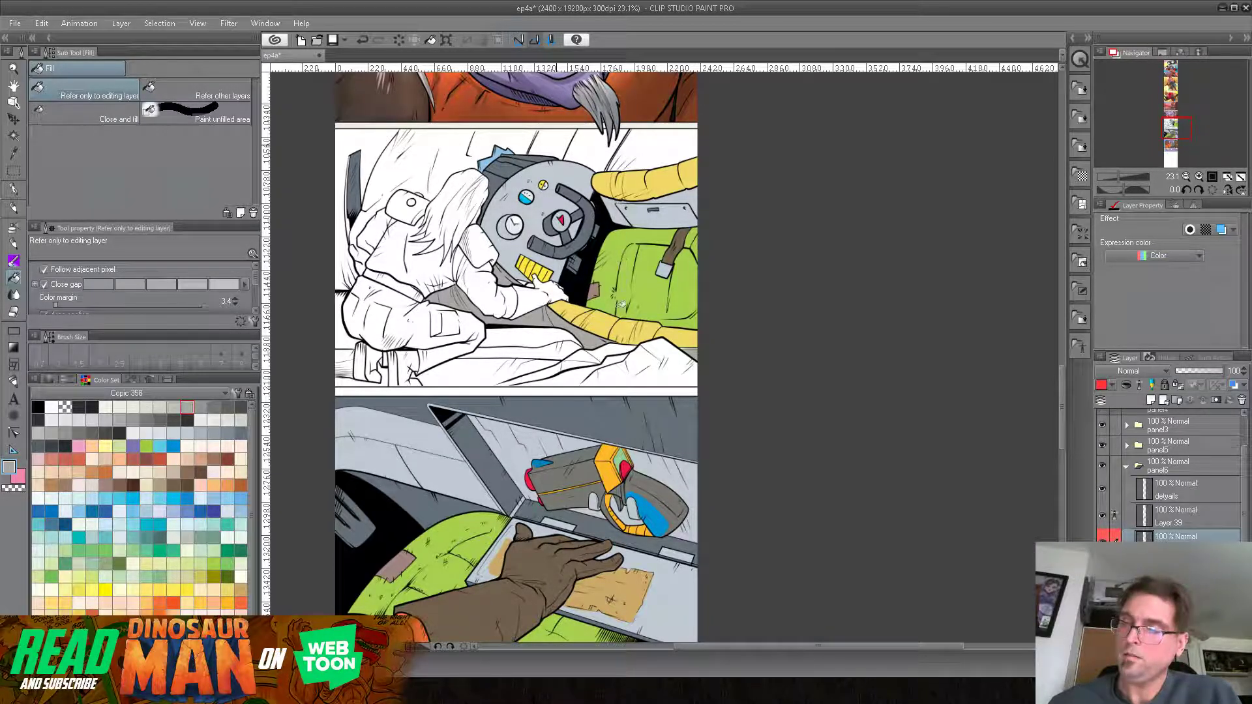
pyautogui.click(600, 322)
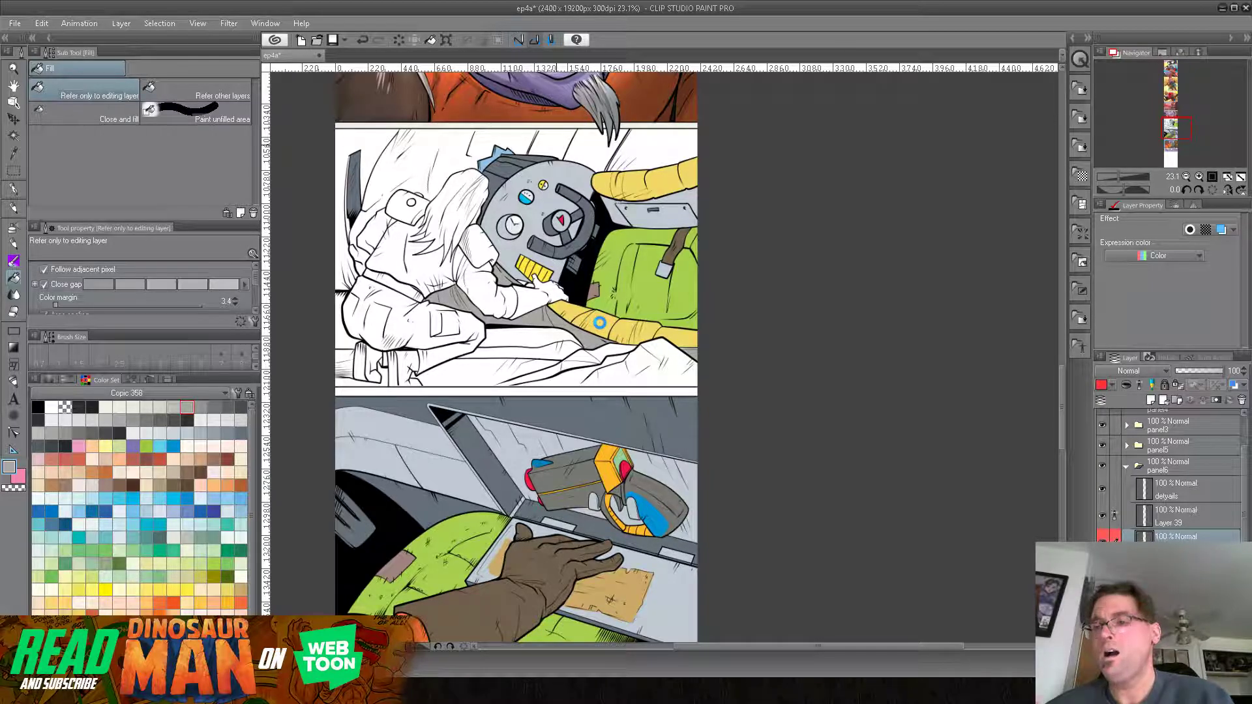
pyautogui.click(656, 346)
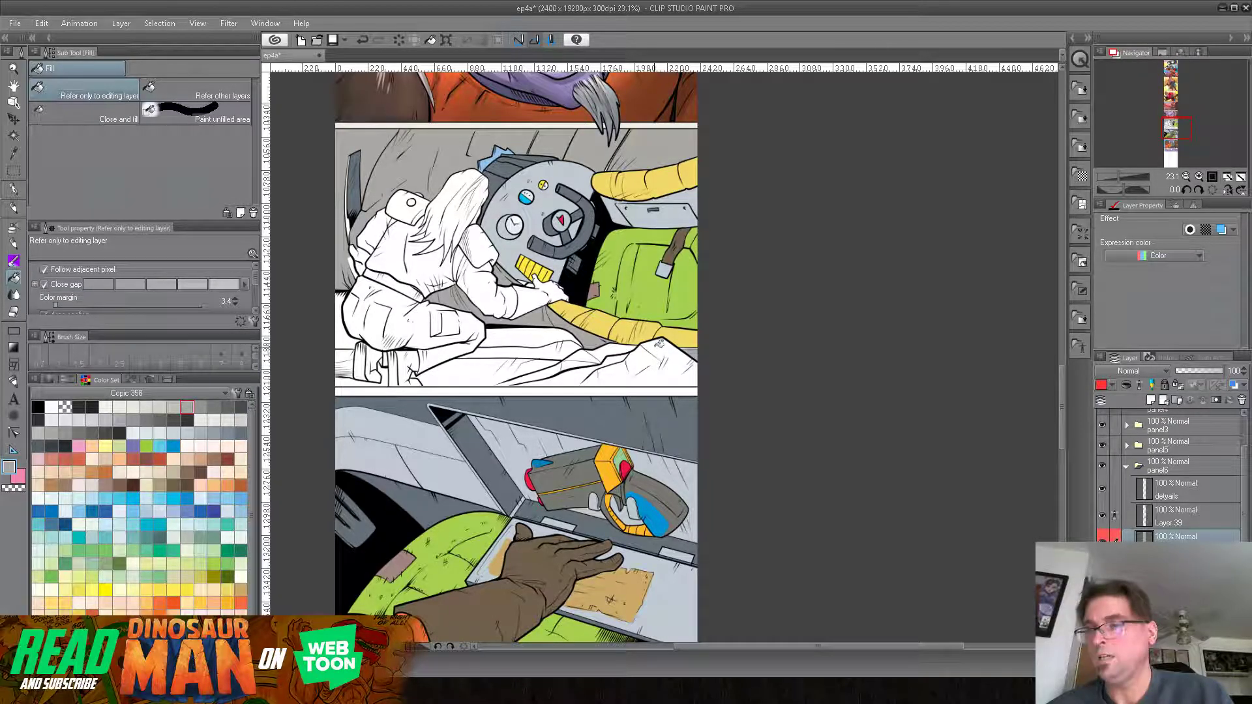
# Step: Examine the coloured panels above and below panel6 for colour reference
pyautogui.moveTo(653, 209); pyautogui.dragTo(594, 622)
pyautogui.moveTo(593, 91); pyautogui.dragTo(608, 397)
pyautogui.moveTo(603, 128); pyautogui.dragTo(619, 536)
pyautogui.moveTo(610, 562); pyautogui.dragTo(625, 123)
pyautogui.moveTo(635, 479); pyautogui.dragTo(684, 150)
pyautogui.moveTo(649, 451); pyautogui.dragTo(629, 265)
pyautogui.moveTo(706, 396); pyautogui.dragTo(709, 365)
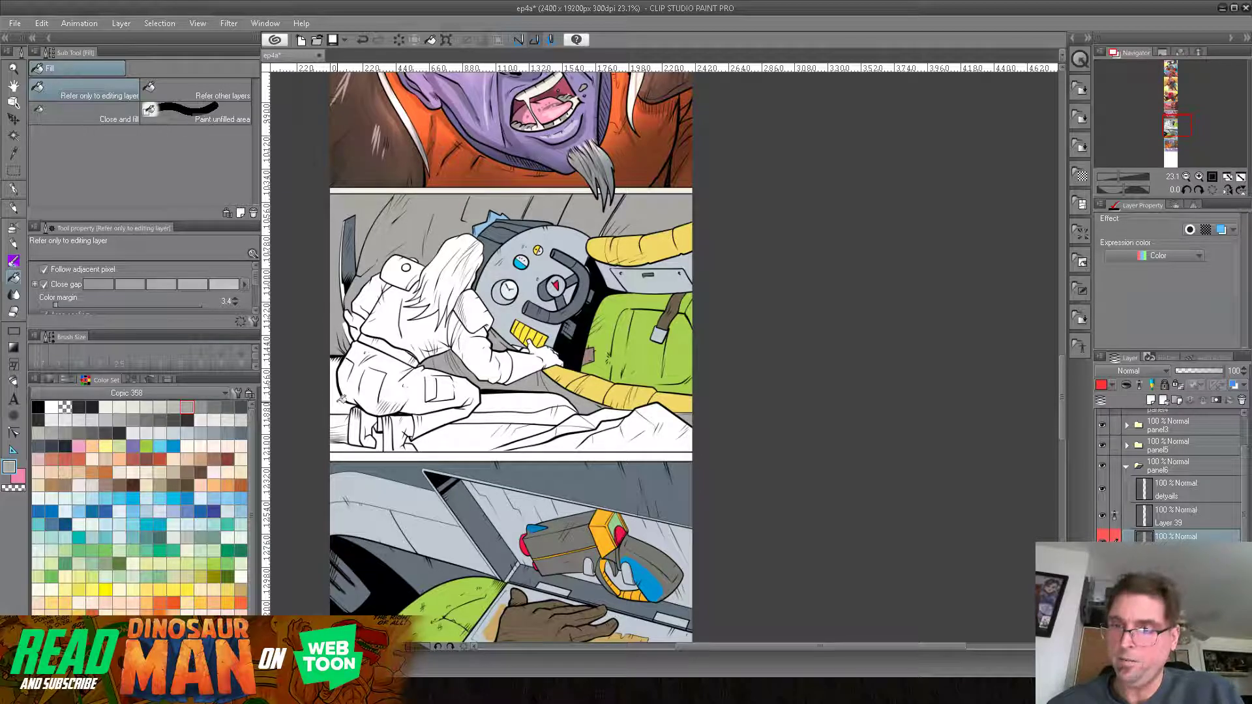
# Step: Enclose the whole of panel6 in a rectangular marquee selection
pyautogui.click(347, 294)
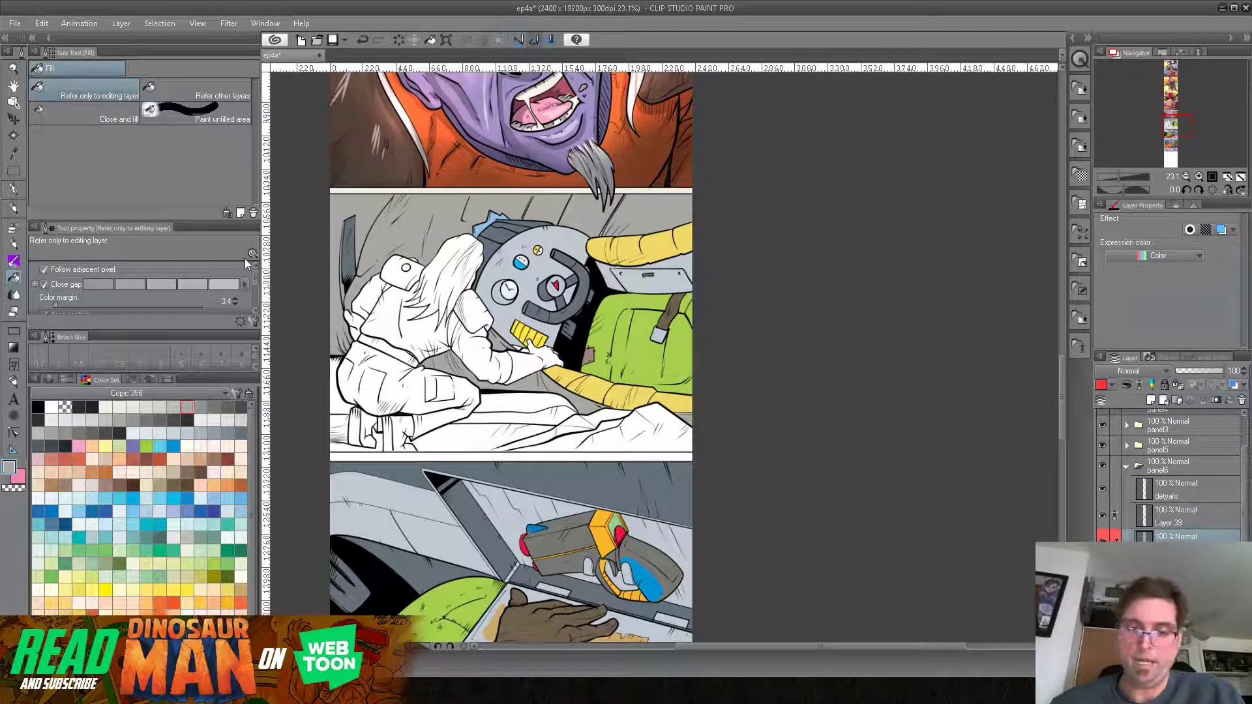
pyautogui.click(13, 171)
pyautogui.moveTo(330, 193); pyautogui.dragTo(692, 450)
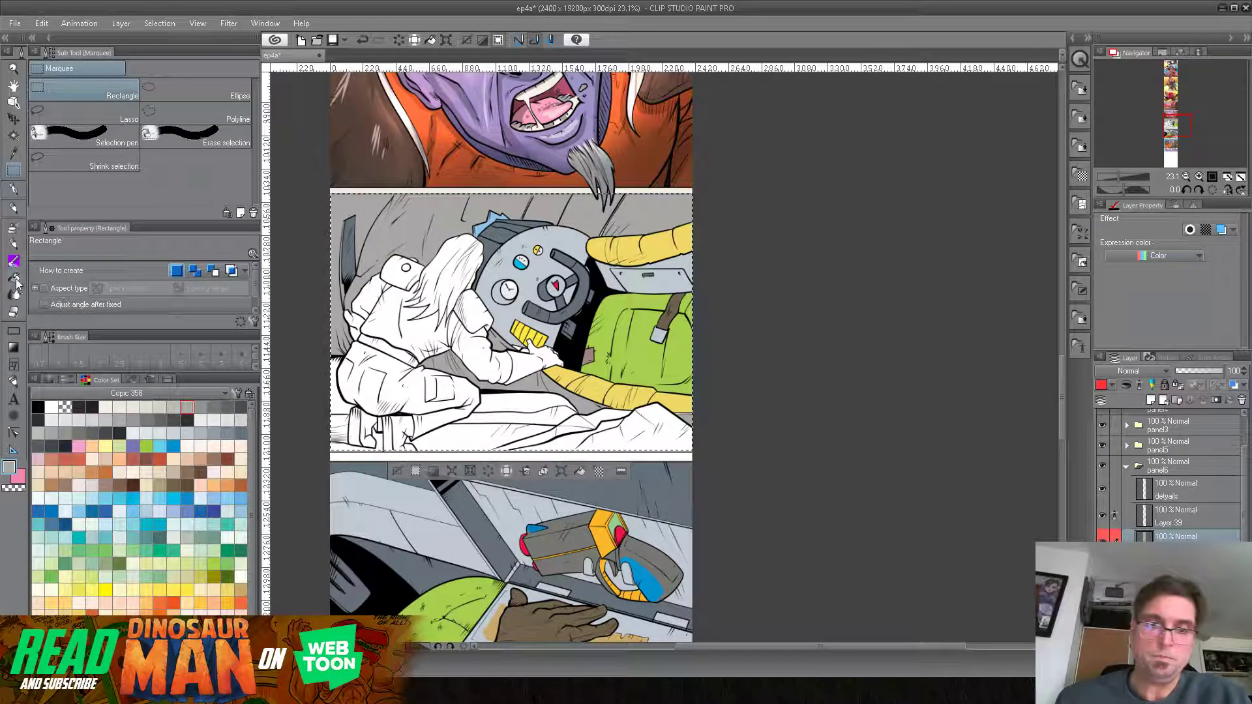
# Step: Fill the open area at panel6's left edge light blue, keeping the adjoining back wall warm grey
pyautogui.click(13, 277)
pyautogui.click(226, 498)
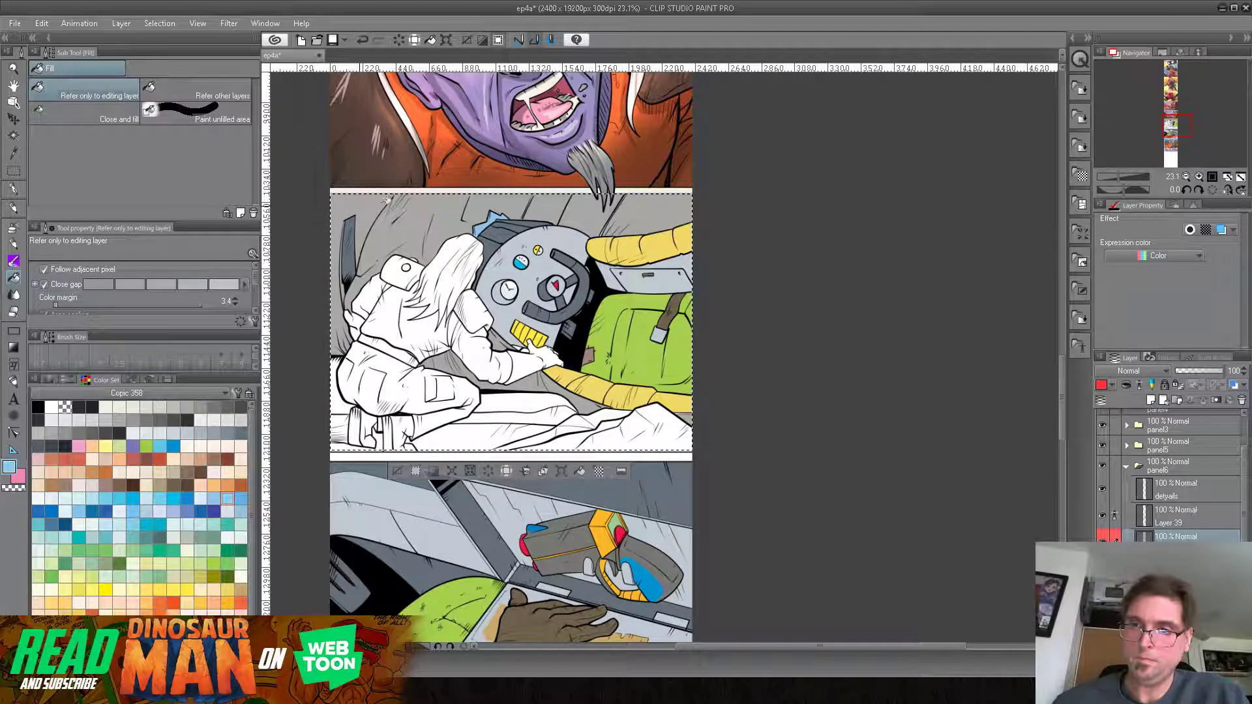
pyautogui.click(345, 315)
pyautogui.press('p')
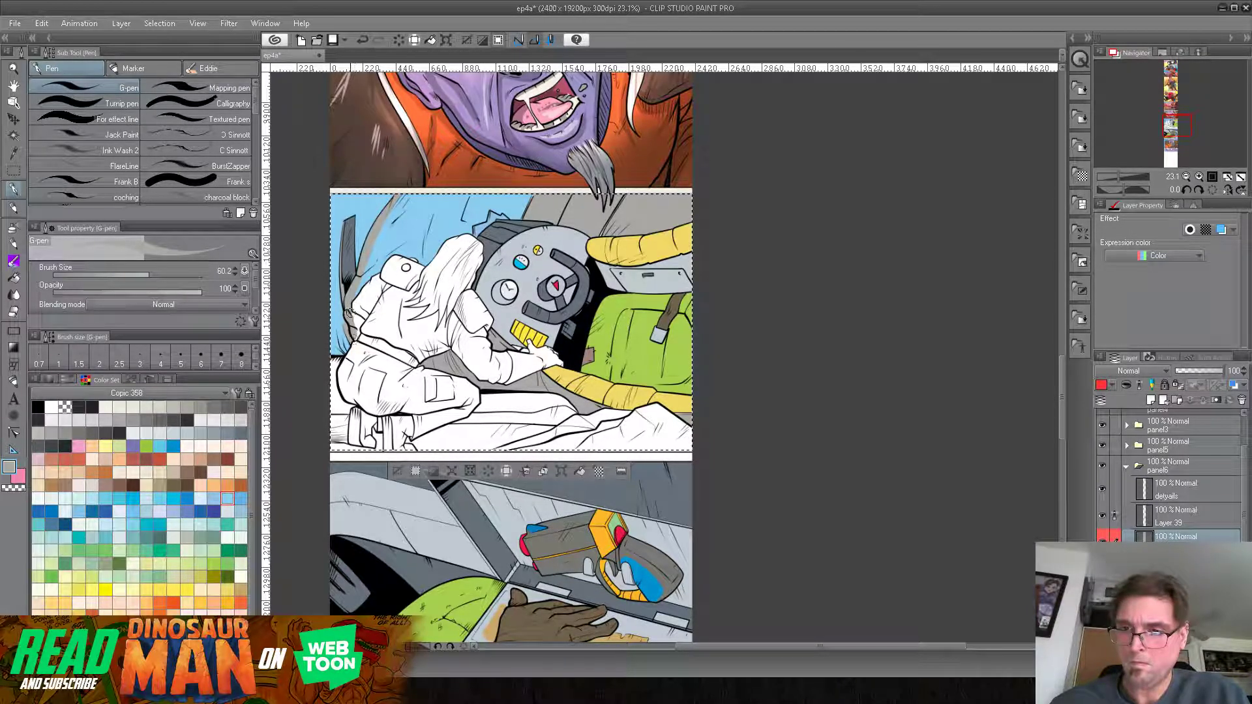
pyautogui.keyDown('alt'); pyautogui.click(344, 310); pyautogui.keyUp('alt')
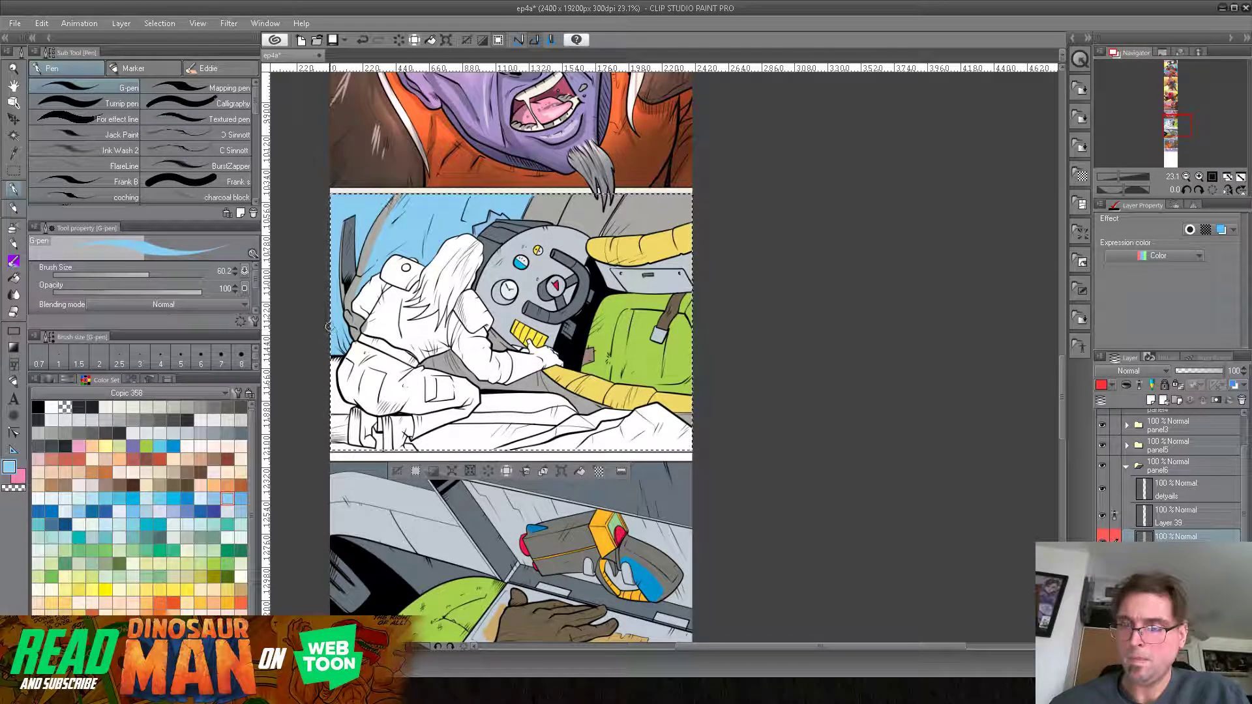
pyautogui.press('g')
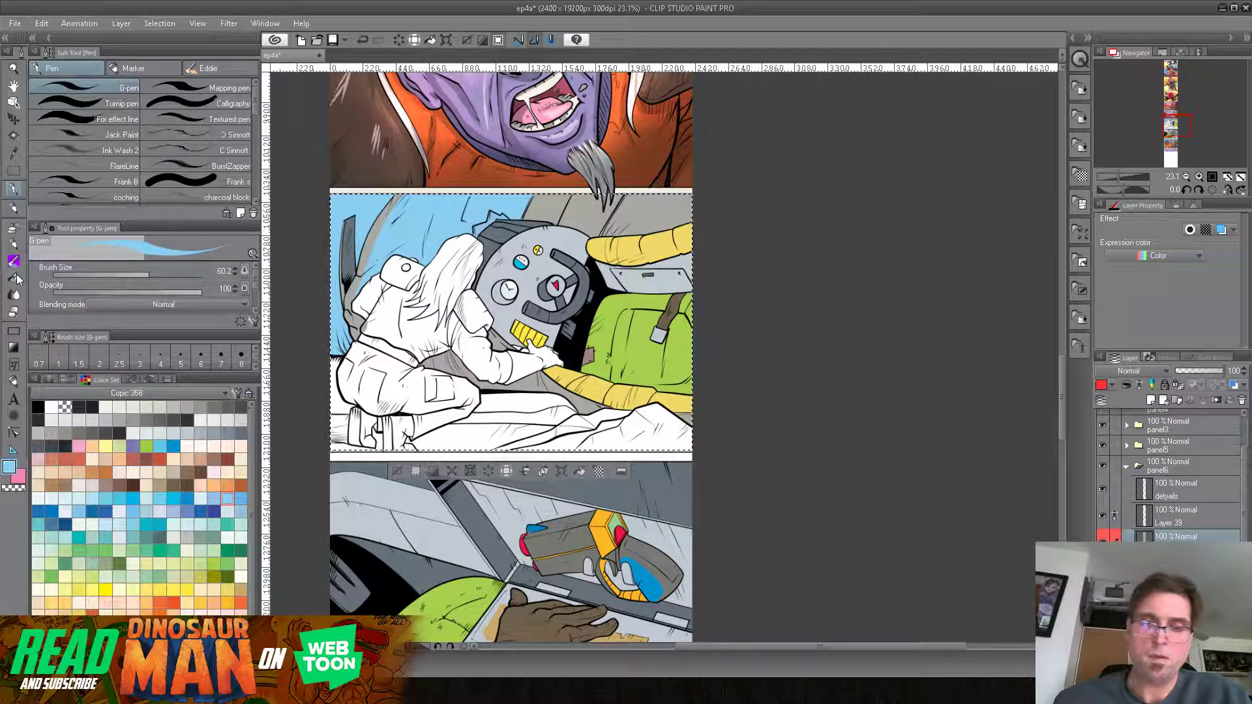
pyautogui.click(460, 205)
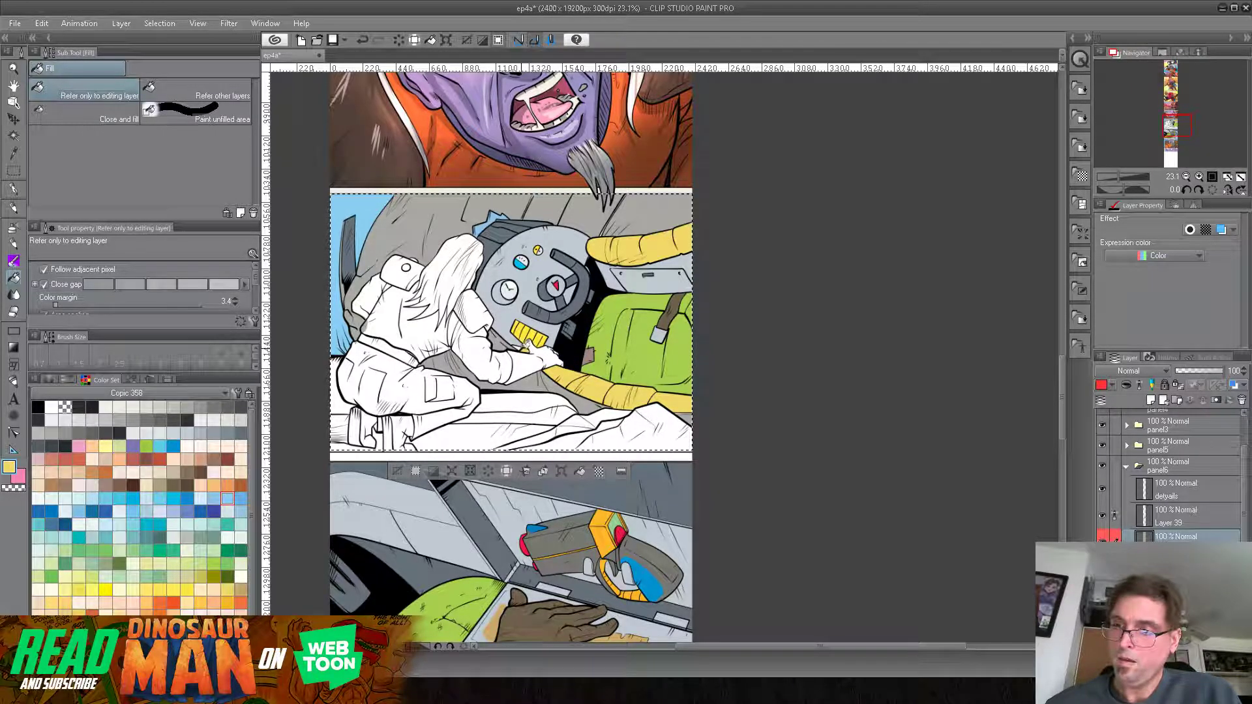
# Step: Fill the figure's glove in panel6 with the brown of panel7's glove, and the sleeve with panel7's suit orange
pyautogui.keyDown('alt'); pyautogui.click(557, 543); pyautogui.keyUp('alt')
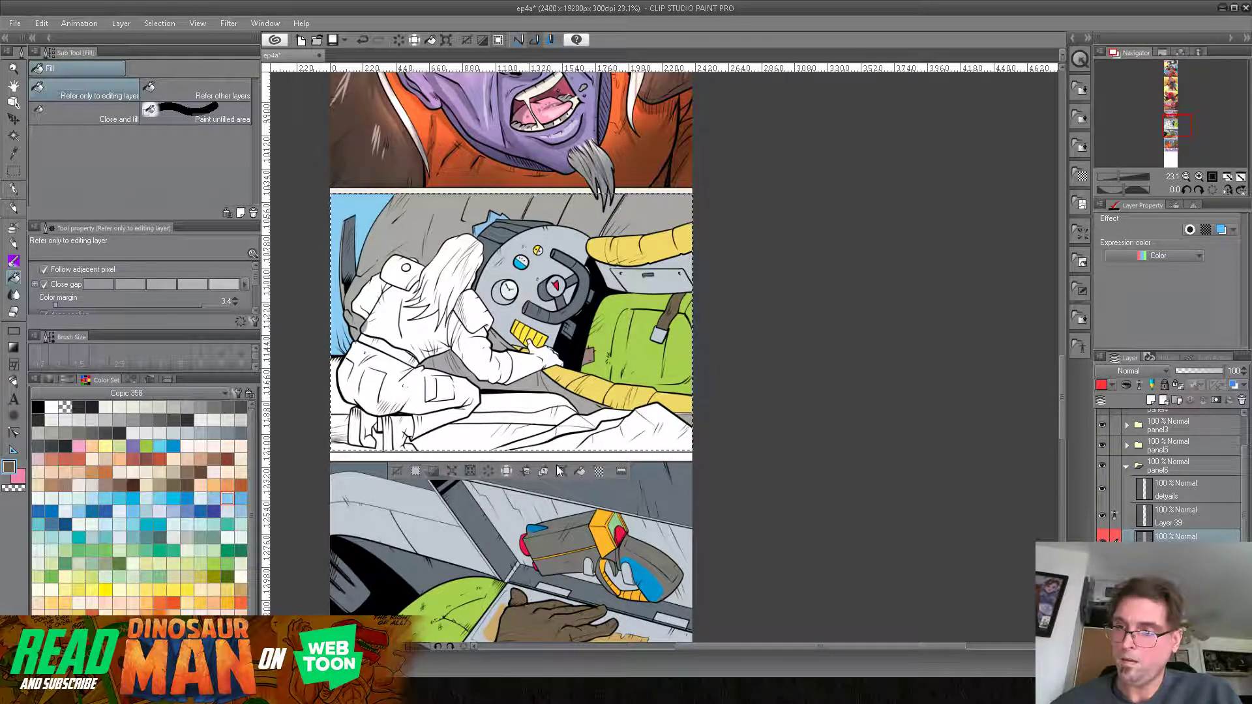
pyautogui.click(536, 354)
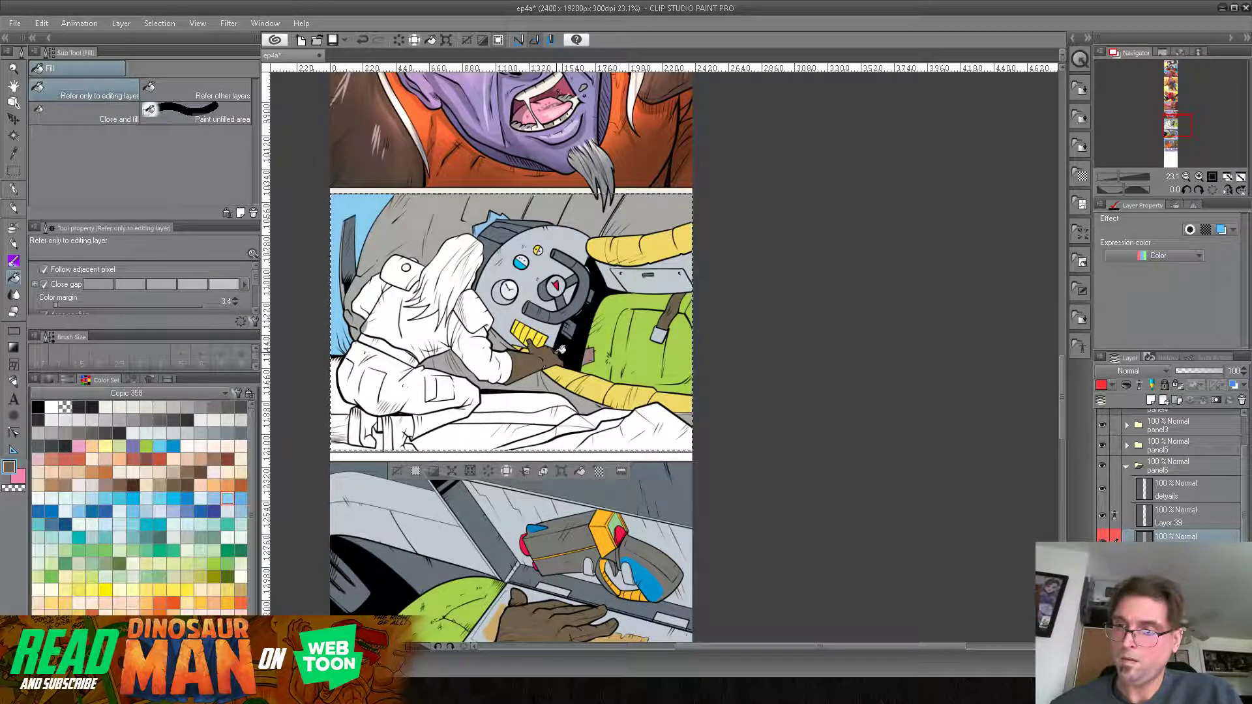
pyautogui.moveTo(547, 364); pyautogui.dragTo(544, 205)
pyautogui.keyDown('alt'); pyautogui.click(390, 535); pyautogui.keyUp('alt')
pyautogui.click(488, 175)
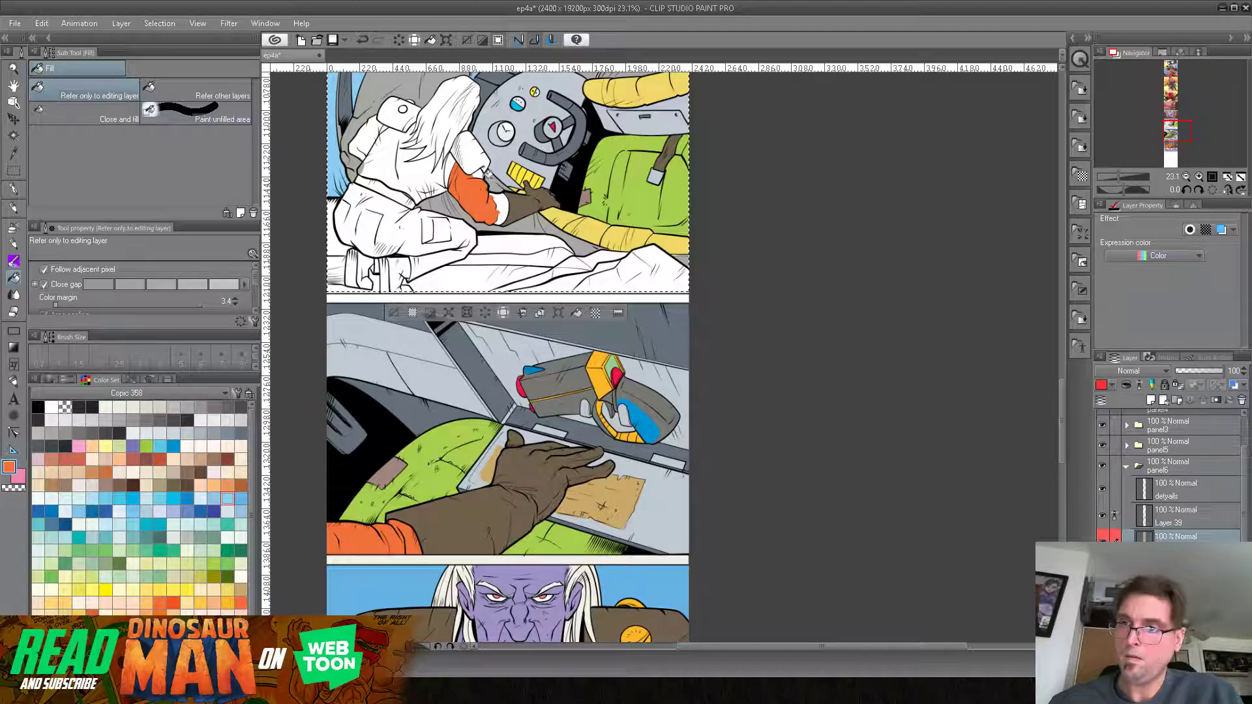
# Step: Fill the rest of the figure's suit orange, covering the torso, rear shoulder, legs and thigh pocket
pyautogui.click(437, 163)
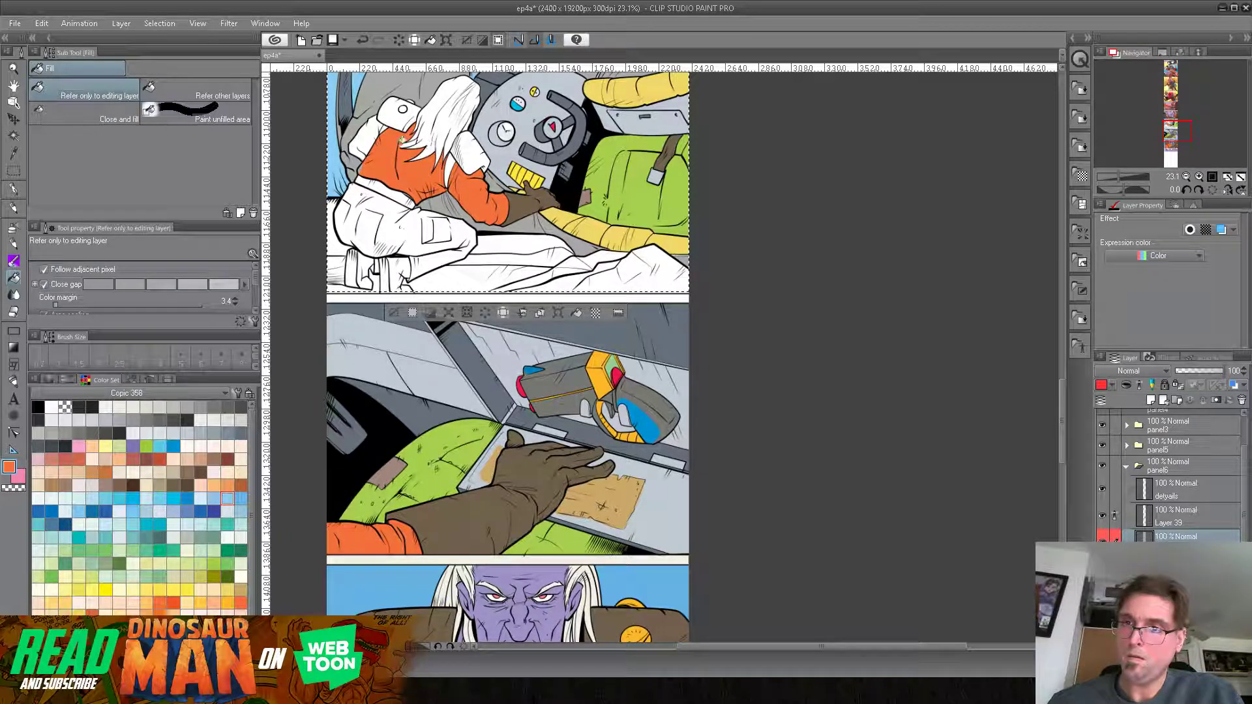
pyautogui.click(369, 156)
pyautogui.click(381, 195)
pyautogui.click(427, 203)
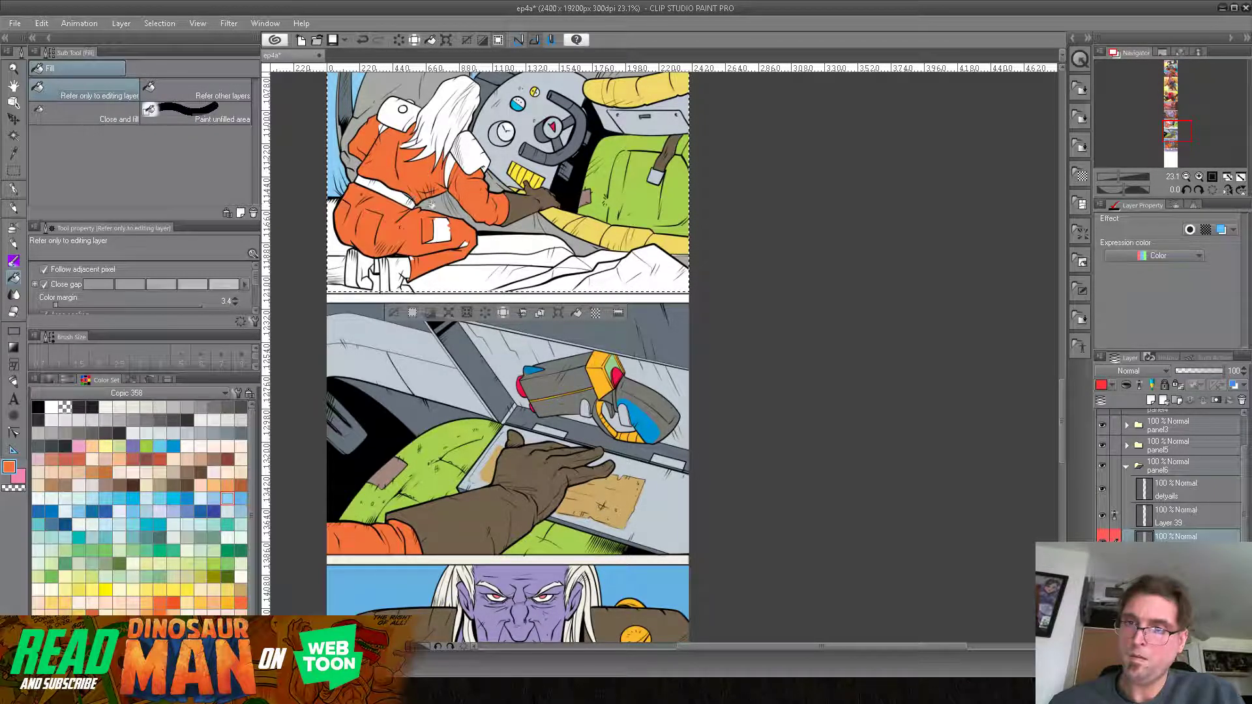
pyautogui.click(448, 228)
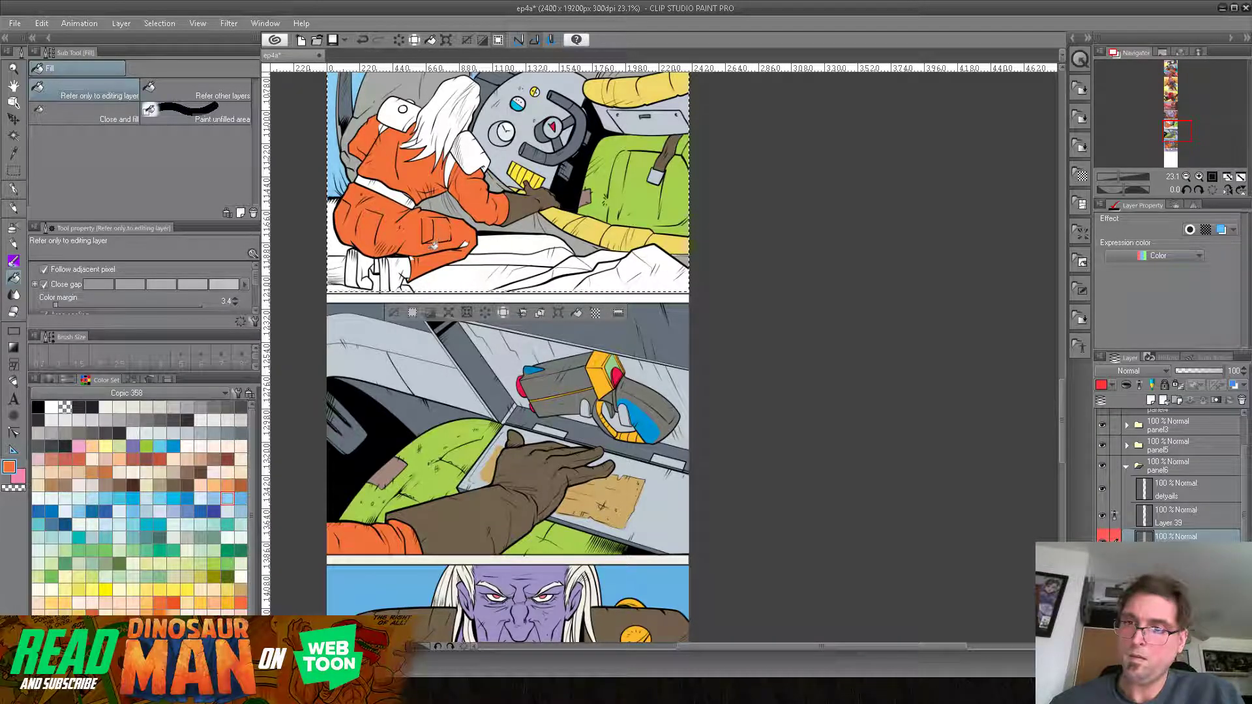
# Step: Fill both of the kneeling figure's boots with the same brown as the glove
pyautogui.moveTo(449, 222); pyautogui.dragTo(466, 239)
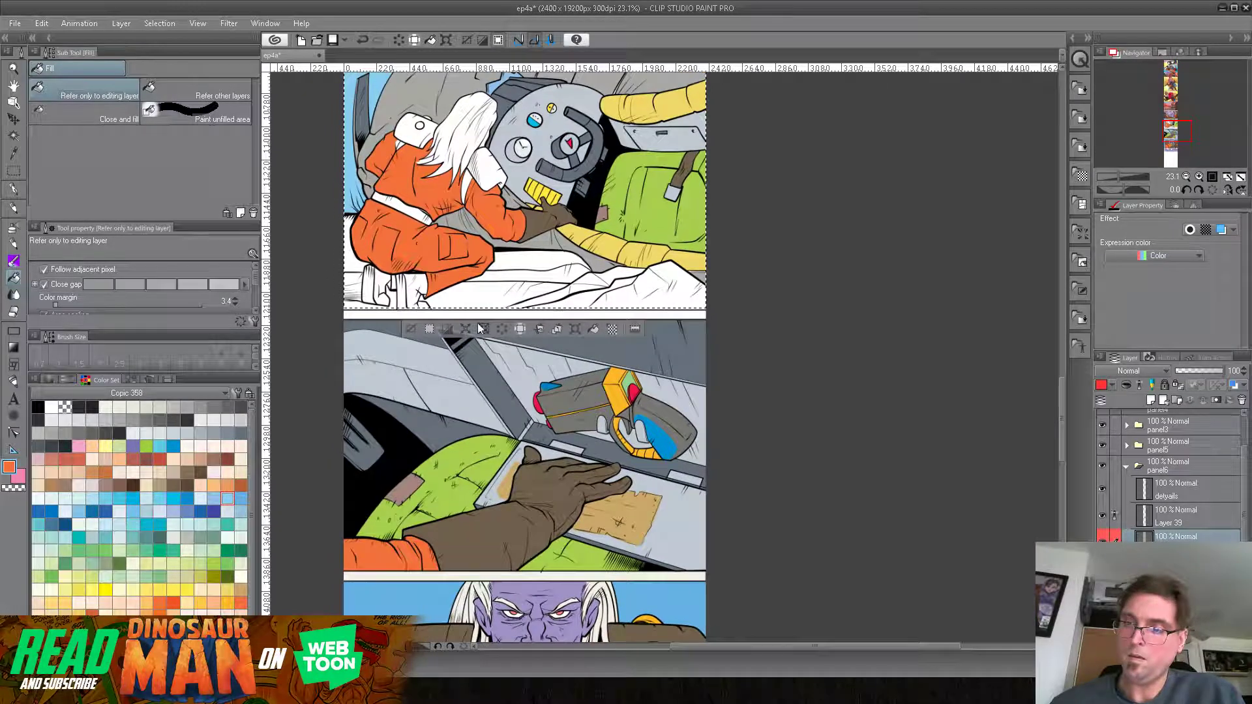
pyautogui.keyDown('alt'); pyautogui.click(543, 225); pyautogui.keyUp('alt')
pyautogui.click(416, 287)
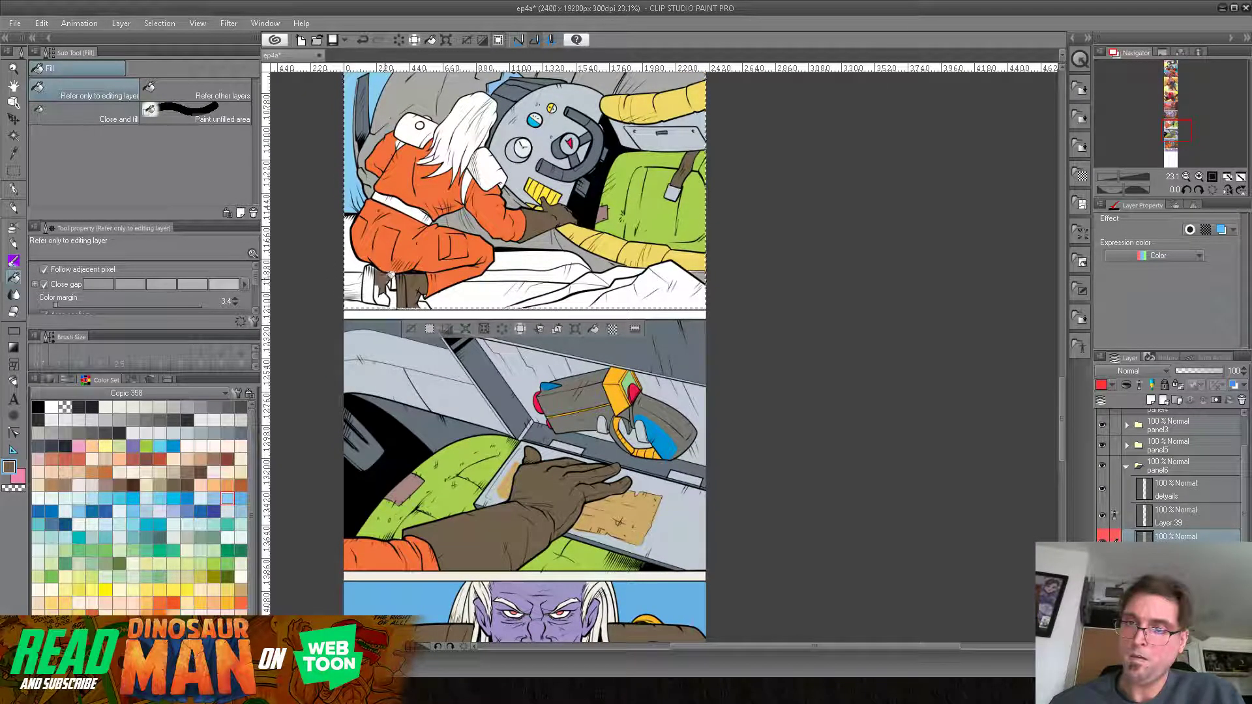
pyautogui.click(382, 288)
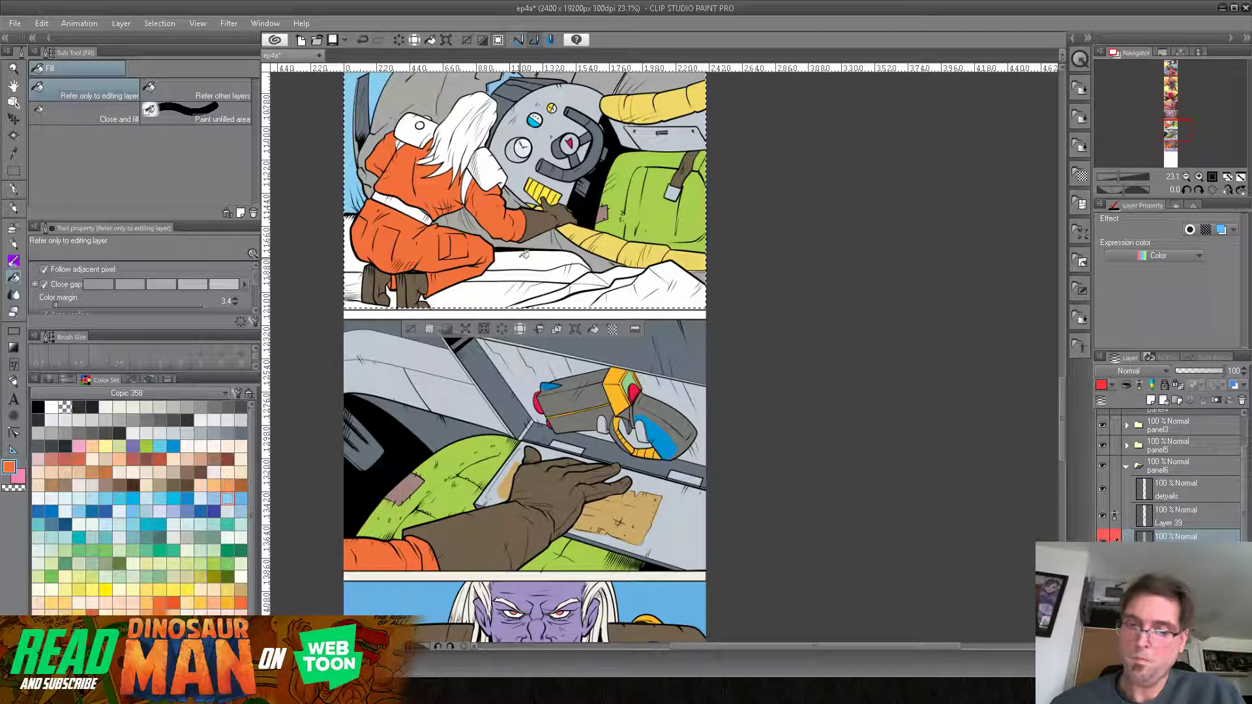
pyautogui.click(200, 432)
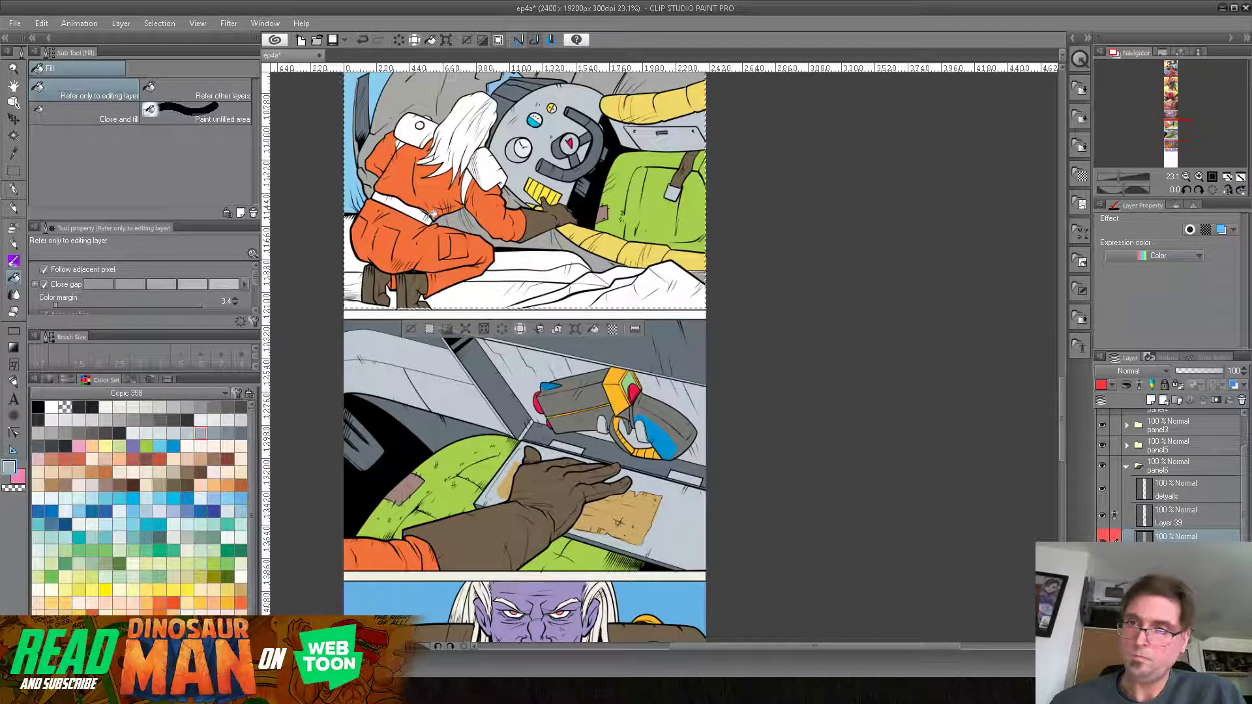
pyautogui.click(420, 198)
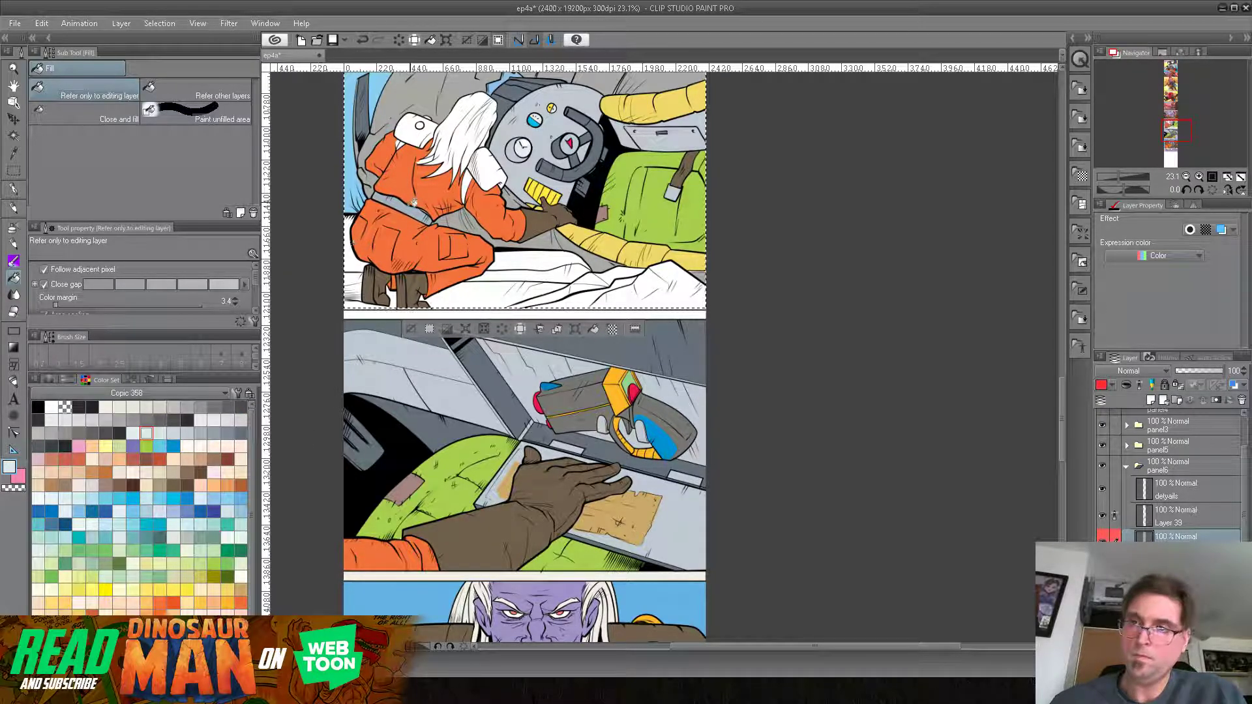
pyautogui.hotkey('ctrl', 'z')
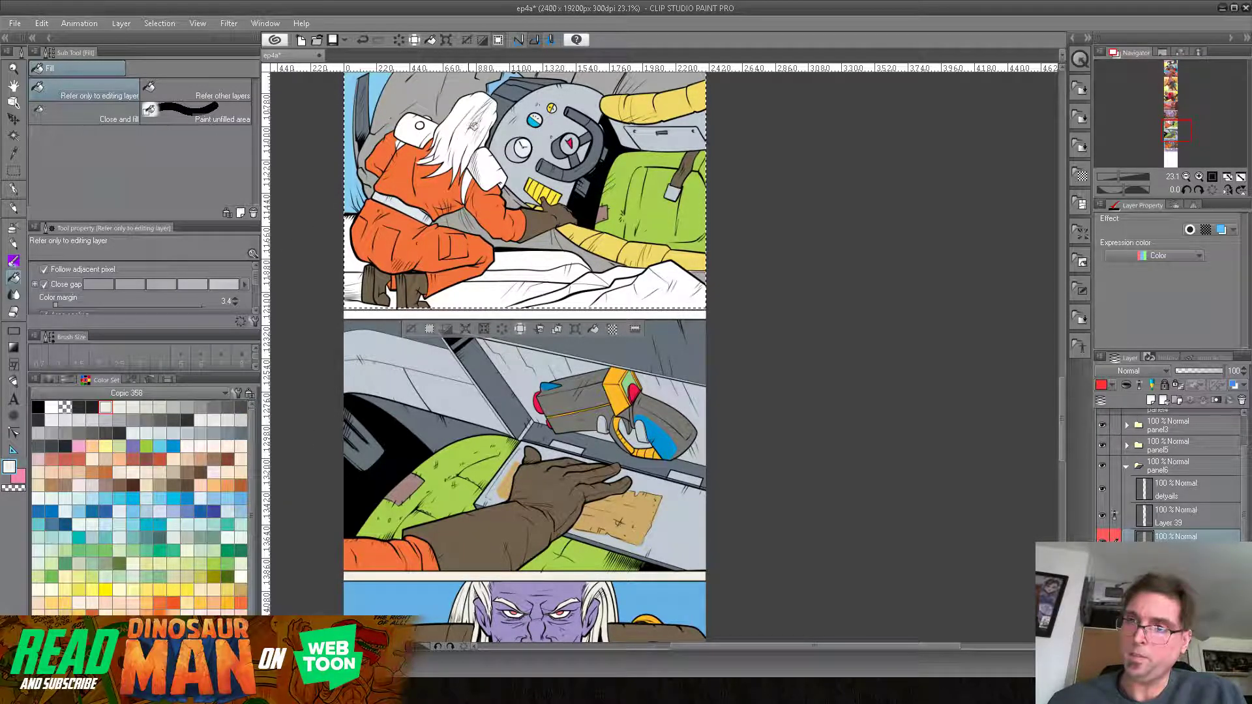
# Step: Fill the figure's long hair off-white and the narrow strip beside the front shoulder pad with a dark tone
pyautogui.click(474, 122)
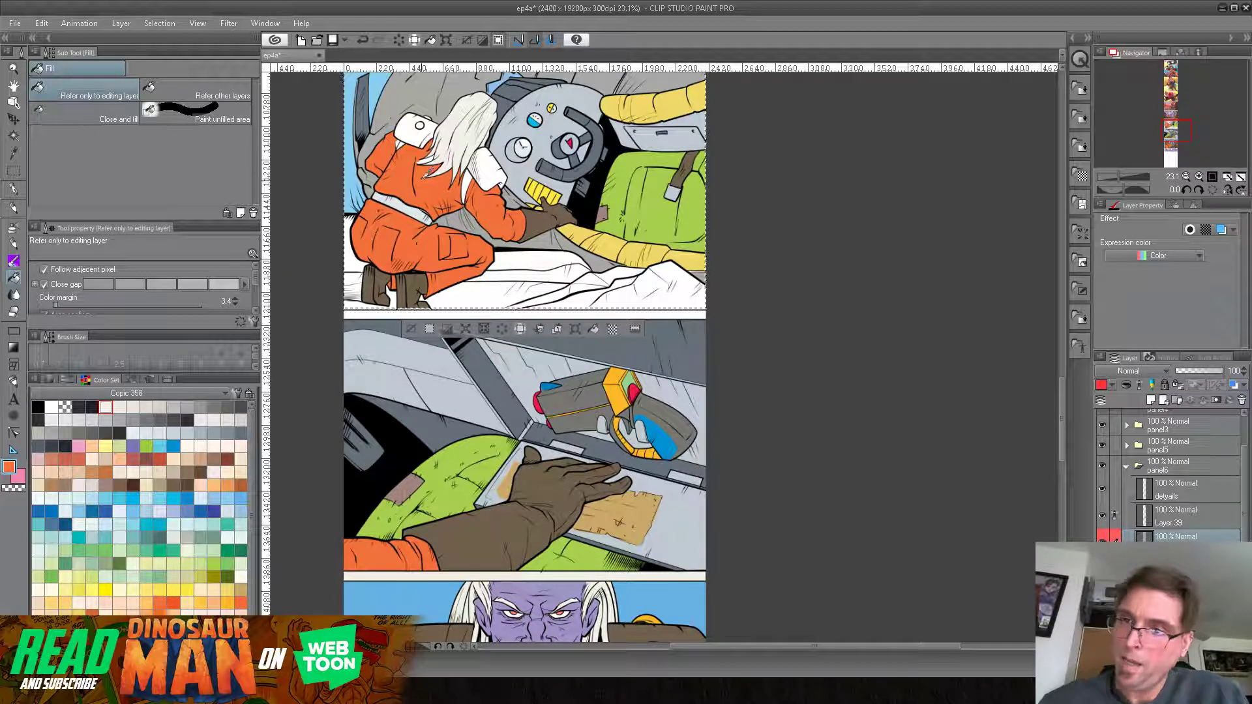
pyautogui.keyDown('alt'); pyautogui.click(428, 169); pyautogui.keyUp('alt')
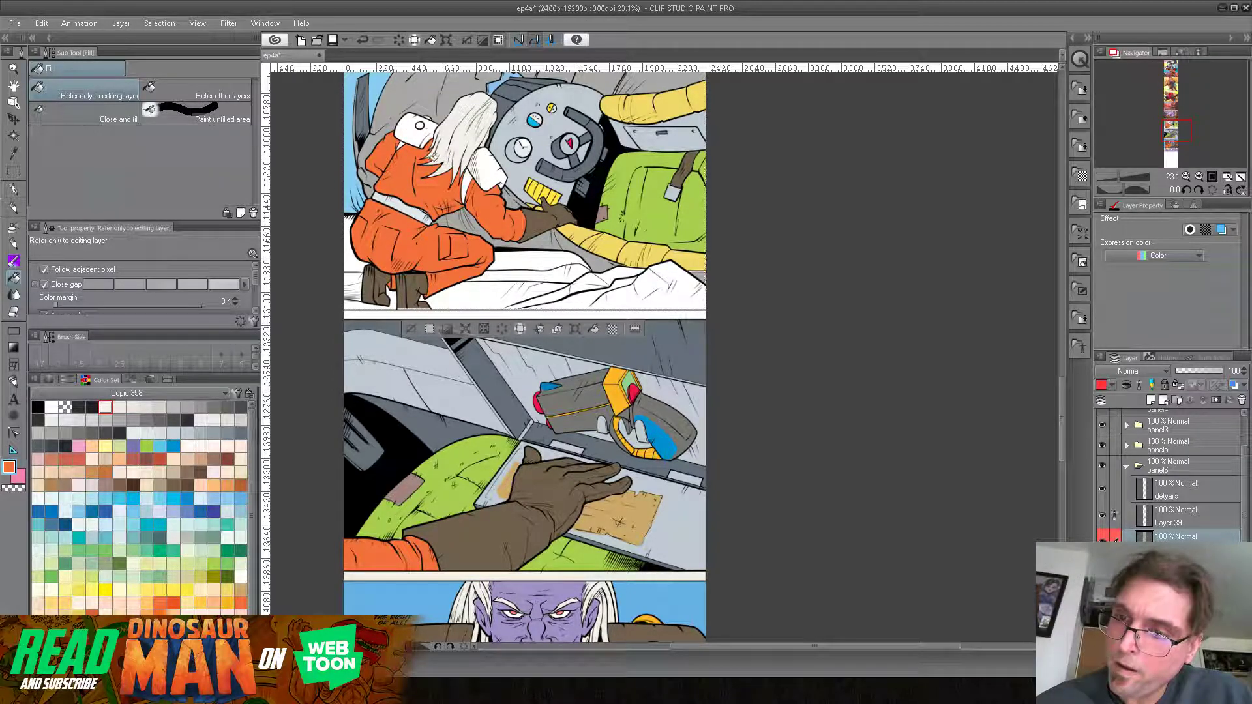
pyautogui.click(467, 182)
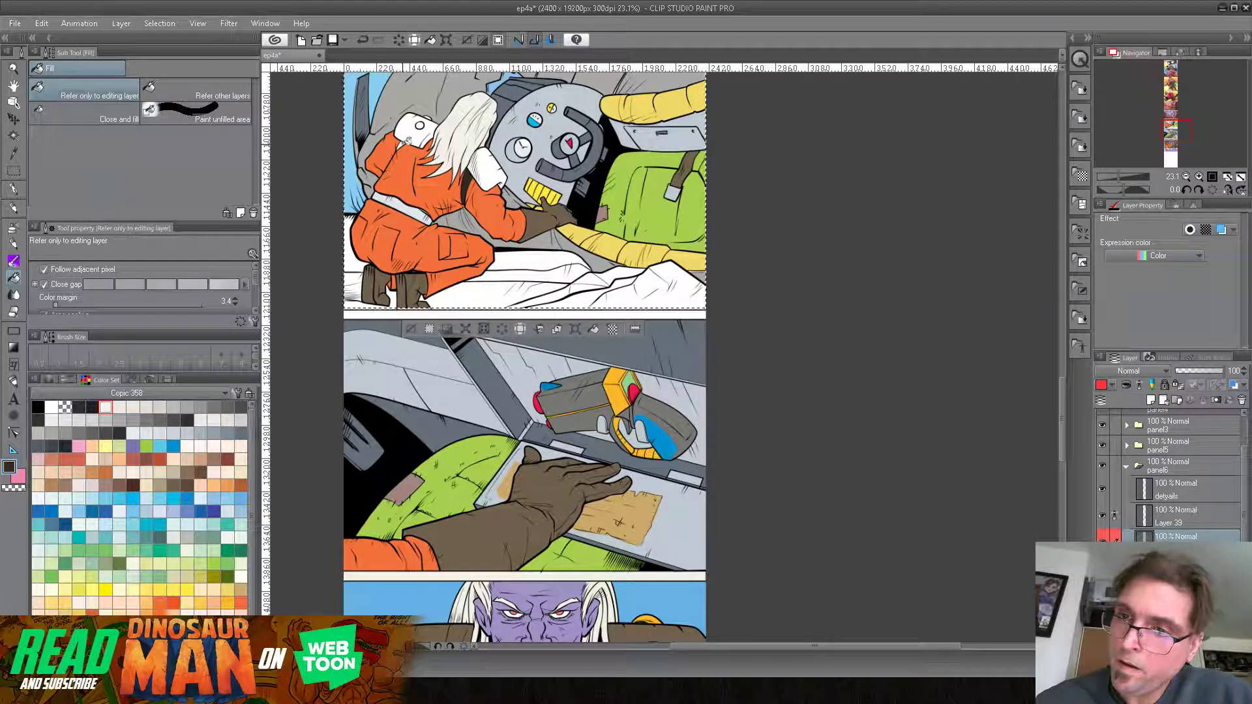
# Step: Fill both of the figure's shoulder pads with the boots' brown, and the round button on the rear pad golden yellow
pyautogui.keyDown('alt'); pyautogui.click(419, 284); pyautogui.keyUp('alt')
pyautogui.click(471, 156)
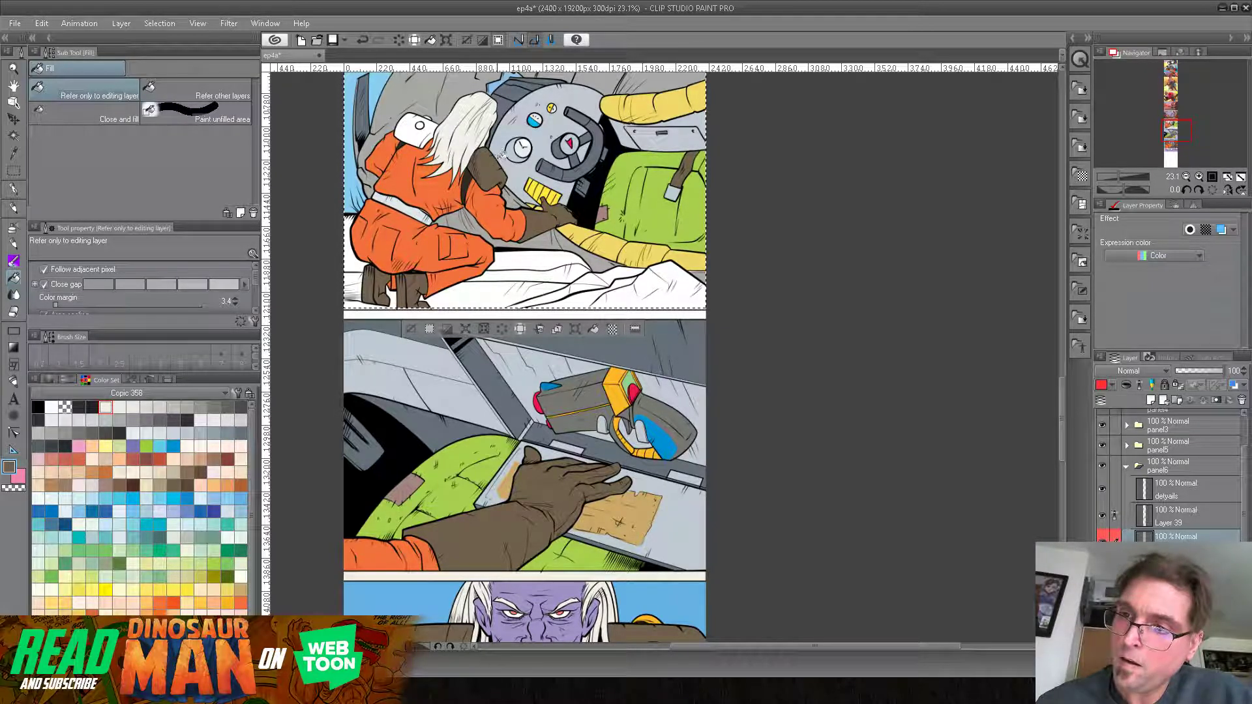
pyautogui.click(427, 127)
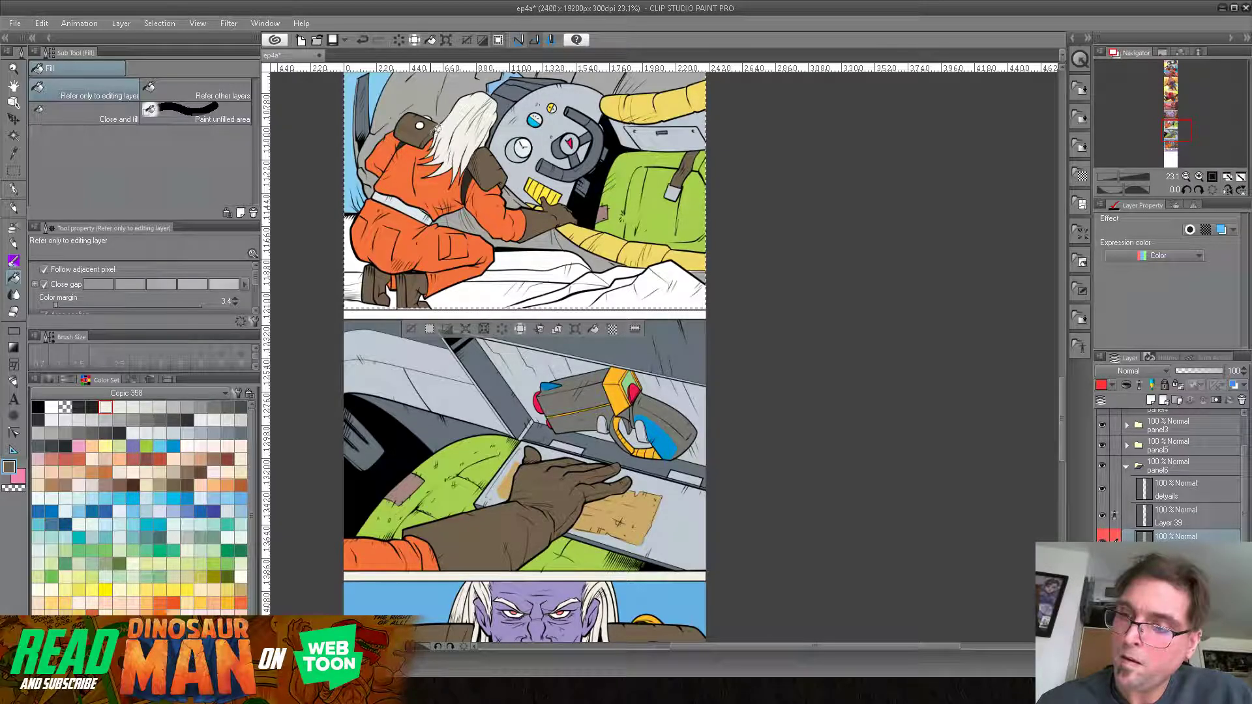
pyautogui.click(419, 124)
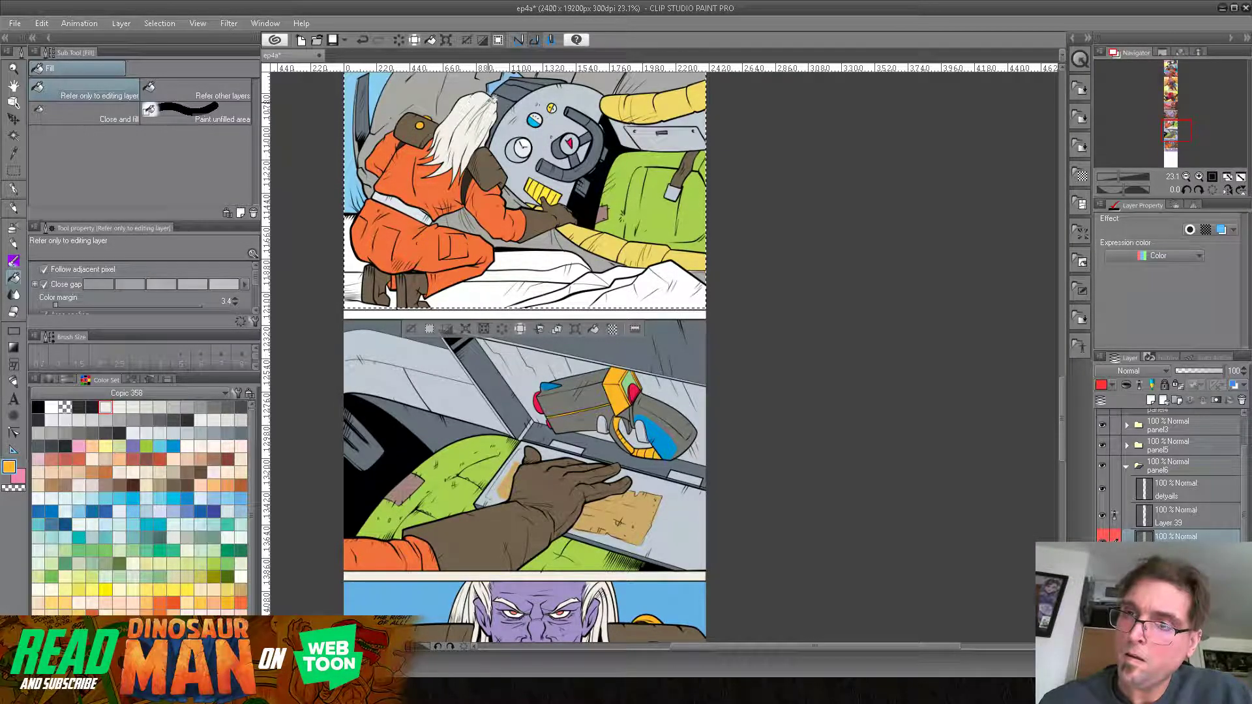
# Step: Fill panel6's foreground ground tan and the jagged rock in the lower corner reddish brown
pyautogui.press('p')
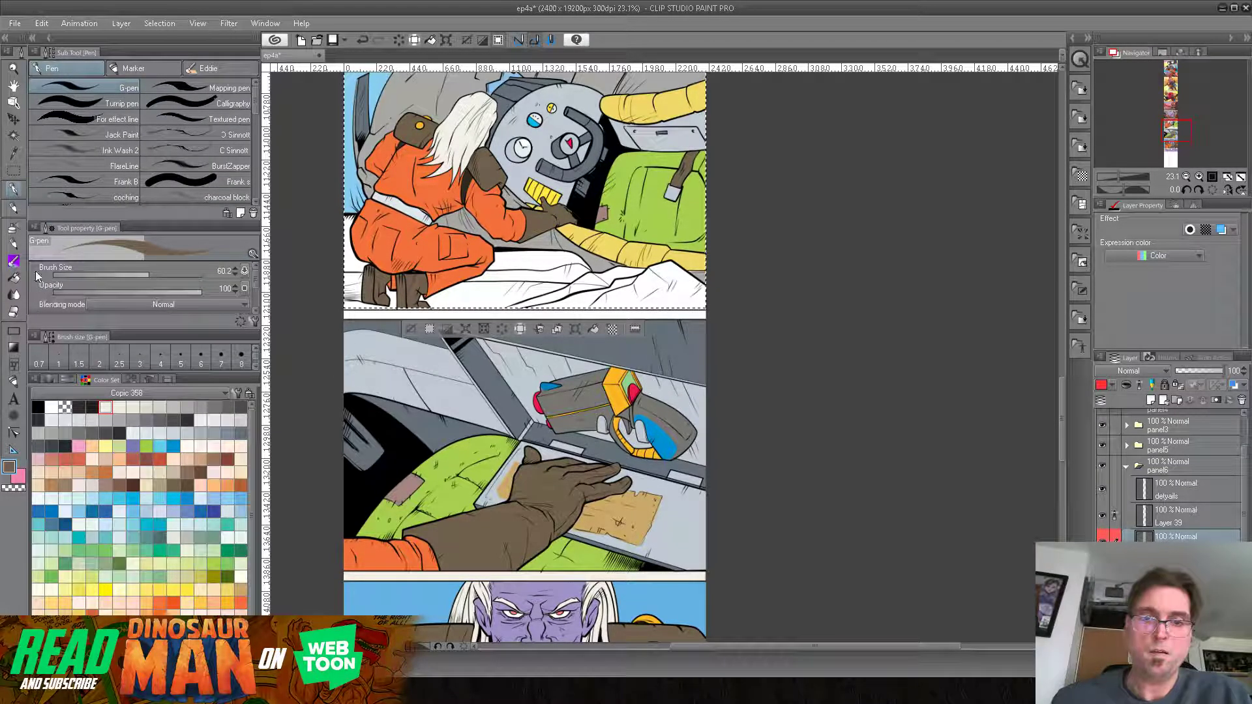
pyautogui.click(14, 296)
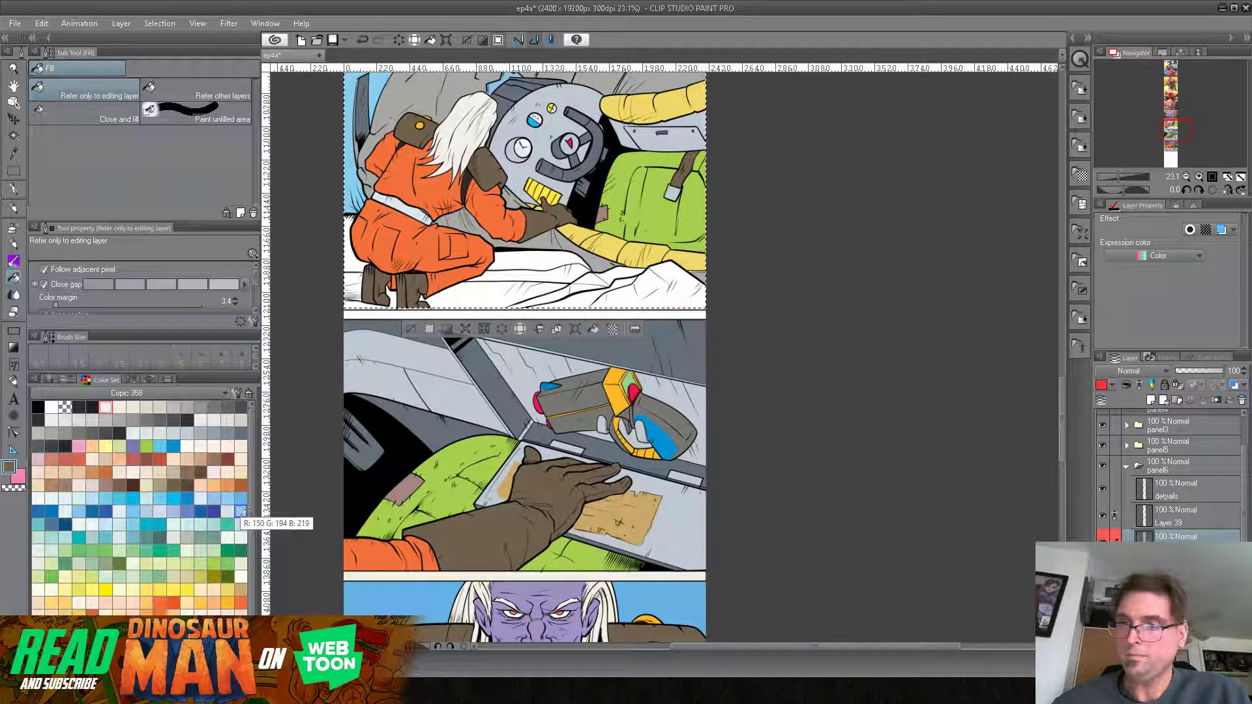
pyautogui.click(227, 459)
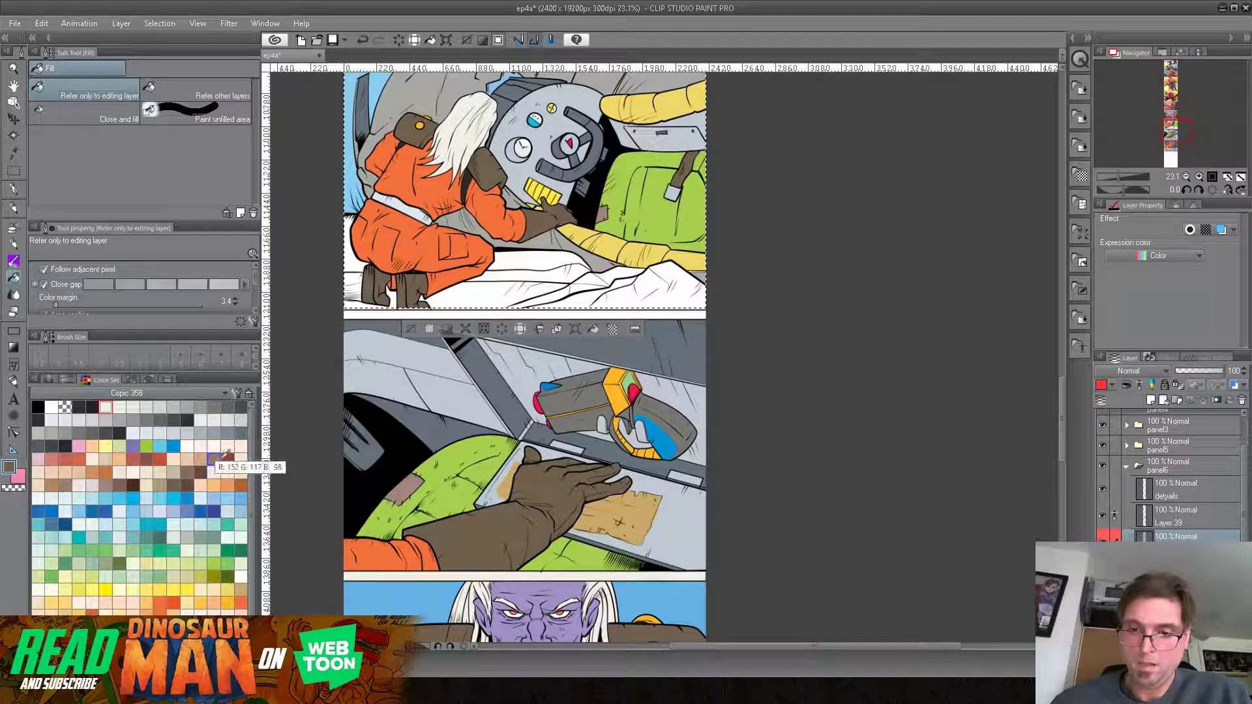
pyautogui.click(687, 277)
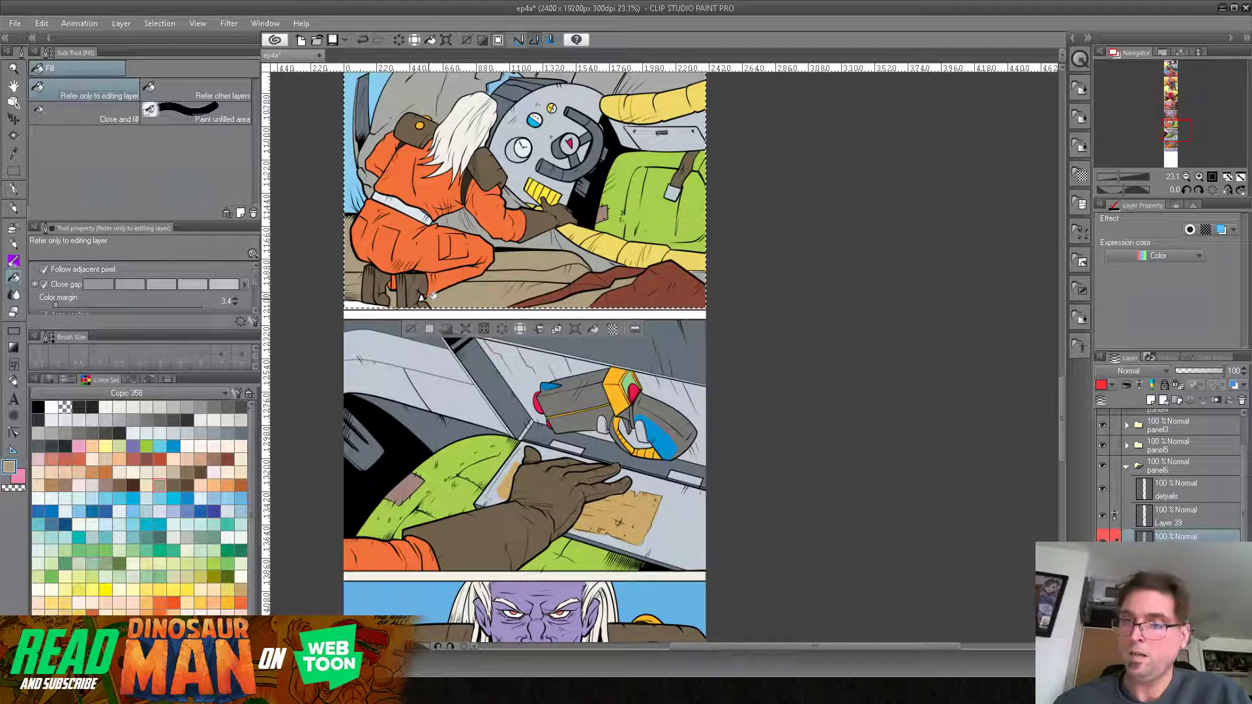
# Step: Clear the selection and touch up panel6's lower edge around the boots and ground with sampled brown and tan
pyautogui.click(163, 24)
pyautogui.click(199, 48)
pyautogui.click(13, 189)
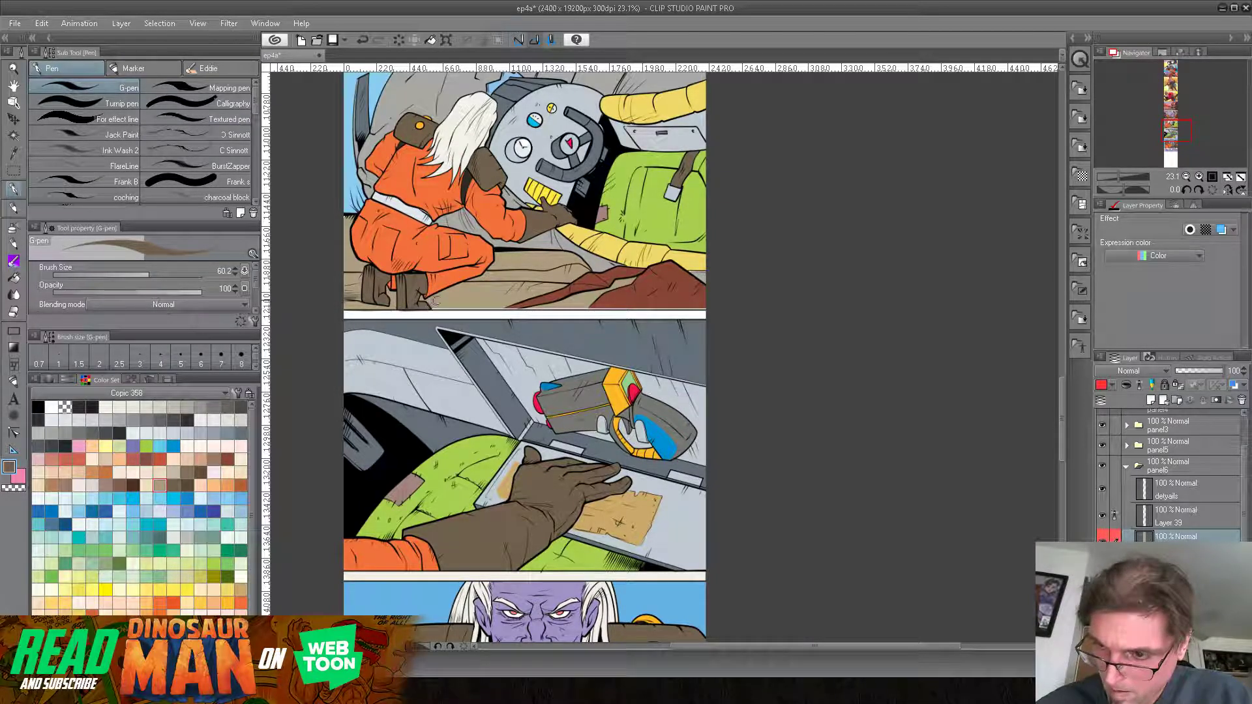
pyautogui.keyDown('alt'); pyautogui.click(400, 311); pyautogui.keyUp('alt')
pyautogui.keyDown('alt'); pyautogui.click(414, 298); pyautogui.keyUp('alt')
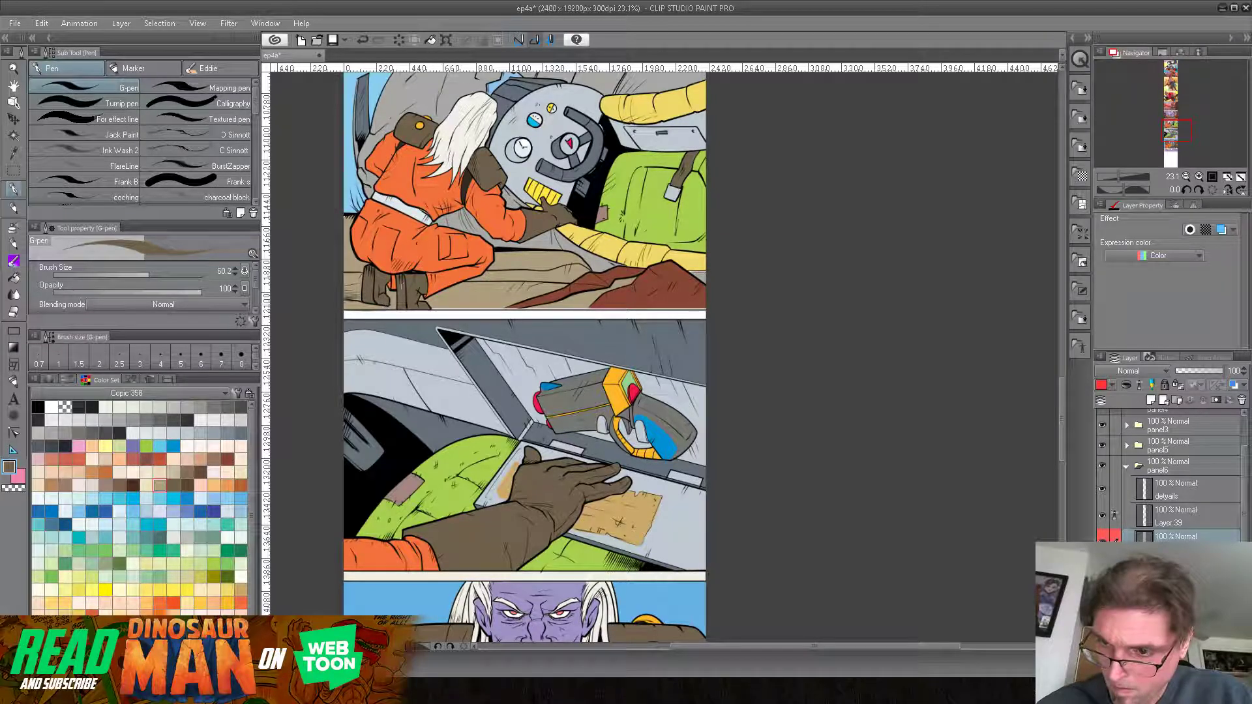
pyautogui.keyDown('alt'); pyautogui.click(481, 288); pyautogui.keyUp('alt')
pyautogui.moveTo(445, 307); pyautogui.dragTo(520, 309)
# Step: Touch up the rest of panel6's lower edge with sampled tan and reddish brown beneath the ground and rock
pyautogui.keyDown('alt'); pyautogui.click(530, 297); pyautogui.keyUp('alt')
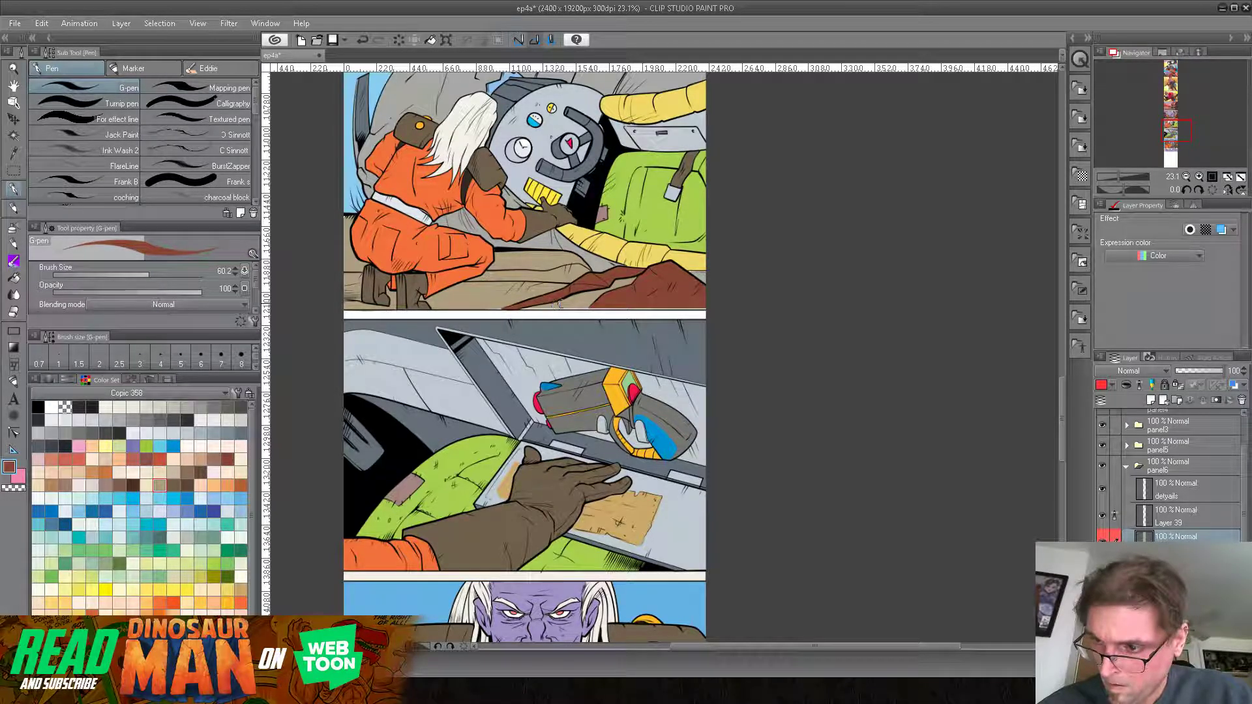
pyautogui.keyDown('alt'); pyautogui.click(558, 298); pyautogui.keyUp('alt')
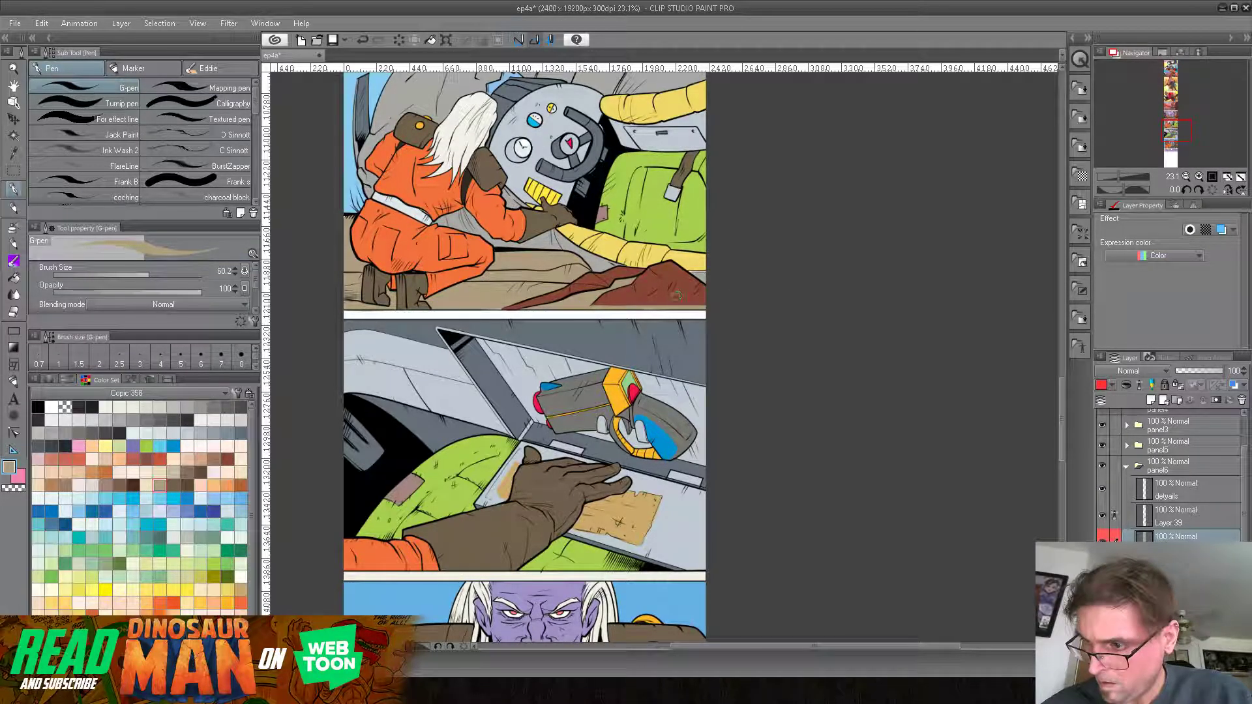
pyautogui.keyDown('alt'); pyautogui.click(632, 299); pyautogui.keyUp('alt')
pyautogui.moveTo(582, 307); pyautogui.dragTo(758, 301)
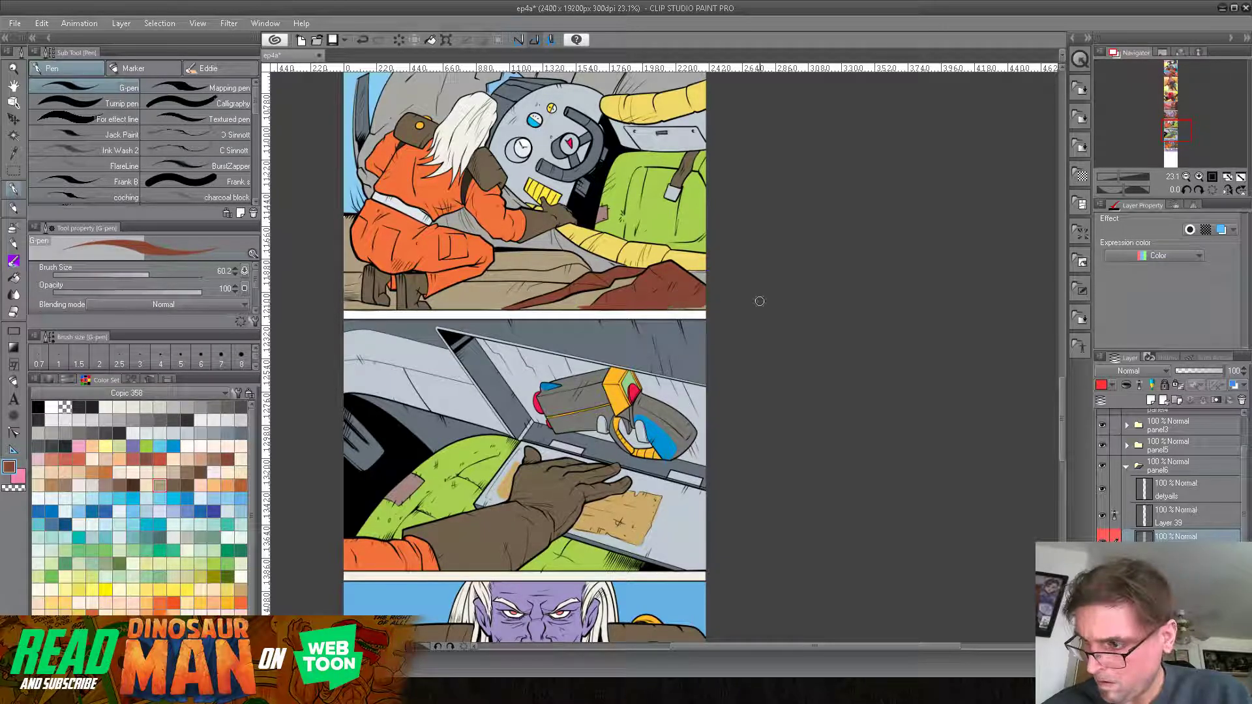
pyautogui.moveTo(635, 309); pyautogui.dragTo(784, 304)
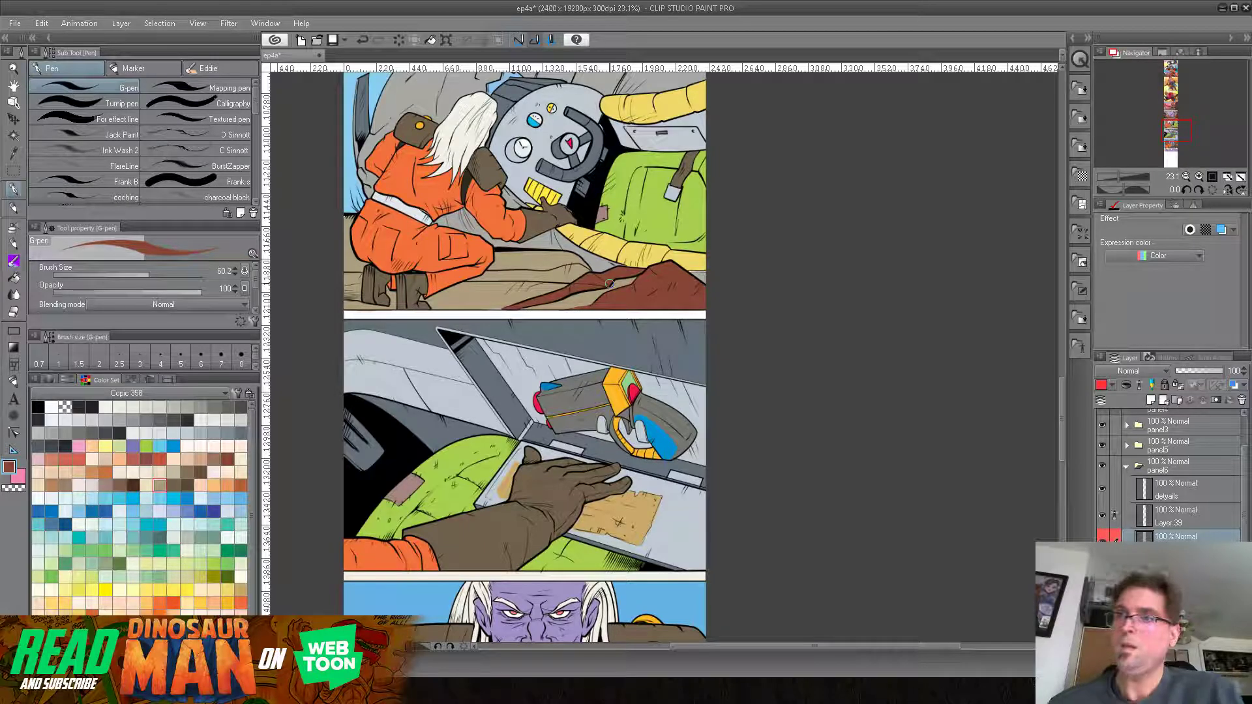
# Step: Review panel6's flat colours alongside the coloured panels above and below it
pyautogui.scroll(4, 626, 306)
pyautogui.moveTo(1122, 177); pyautogui.dragTo(1115, 179)
pyautogui.moveTo(625, 447); pyautogui.dragTo(573, 217)
pyautogui.moveTo(592, 423); pyautogui.dragTo(603, 524)
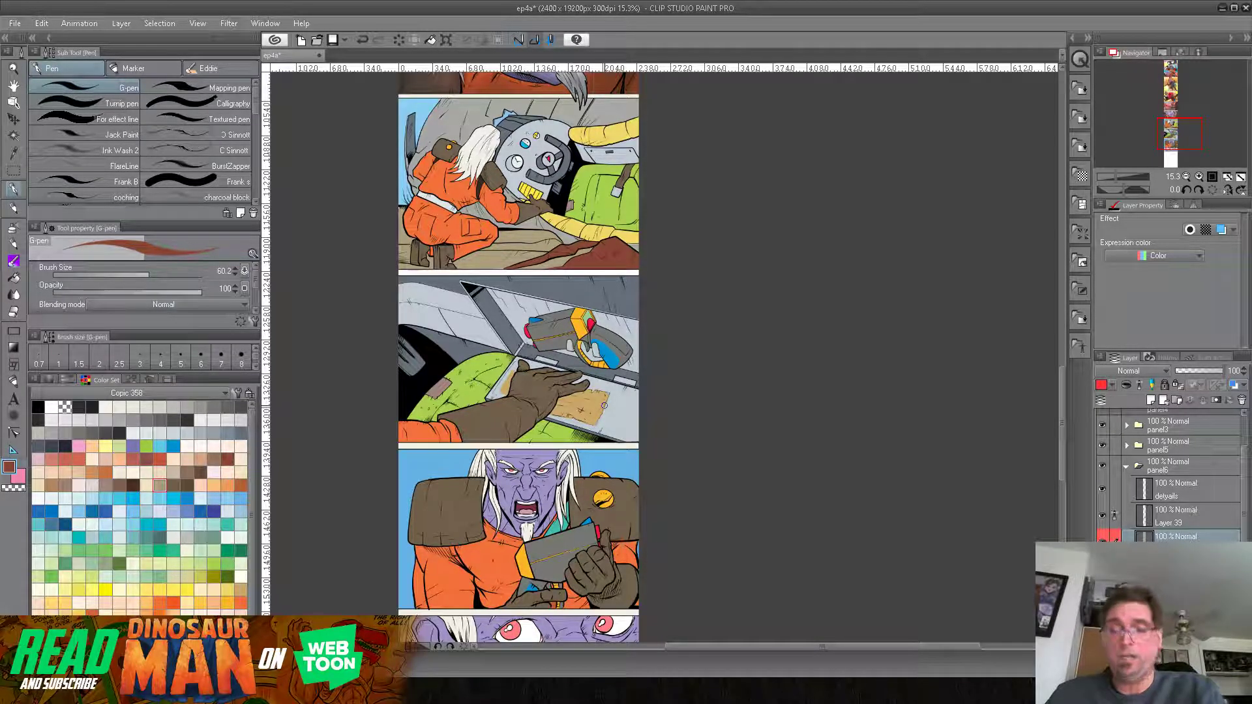
pyautogui.moveTo(567, 512); pyautogui.dragTo(547, 155)
pyautogui.moveTo(539, 78); pyautogui.dragTo(544, 423)
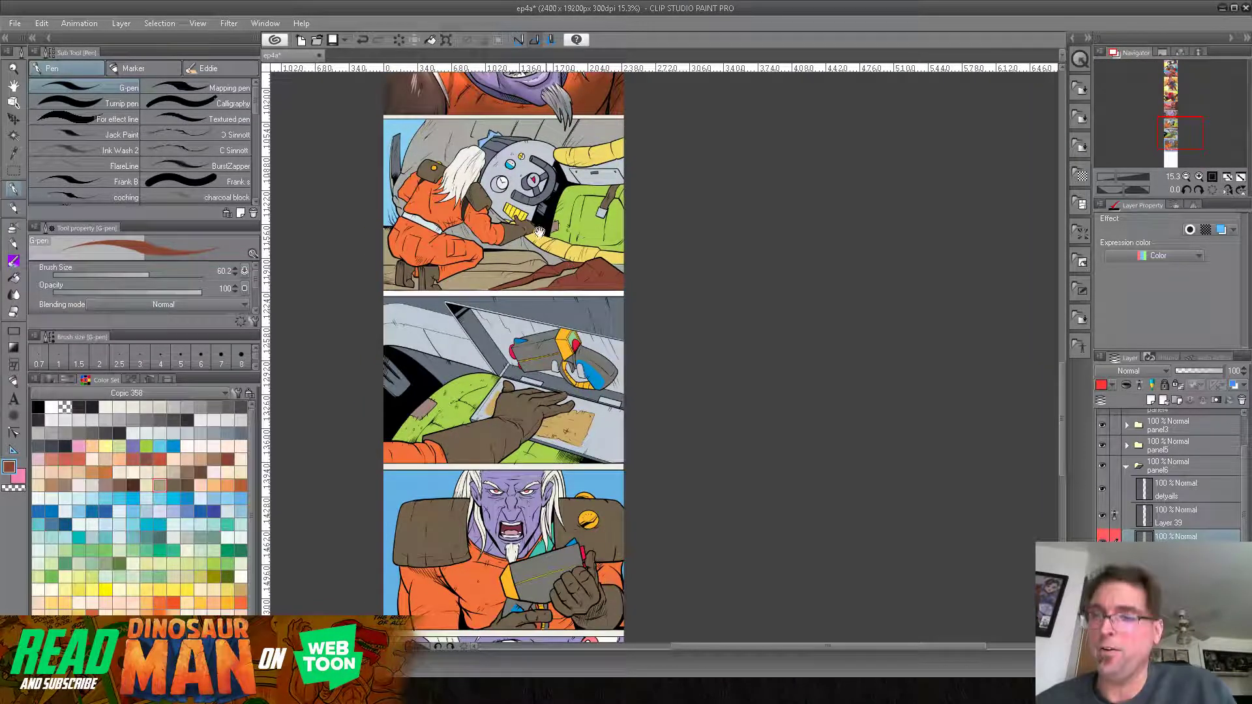
# Step: Sample the grey of panel6's round control console as the G-pen's drawing colour
pyautogui.moveTo(547, 240); pyautogui.dragTo(555, 266)
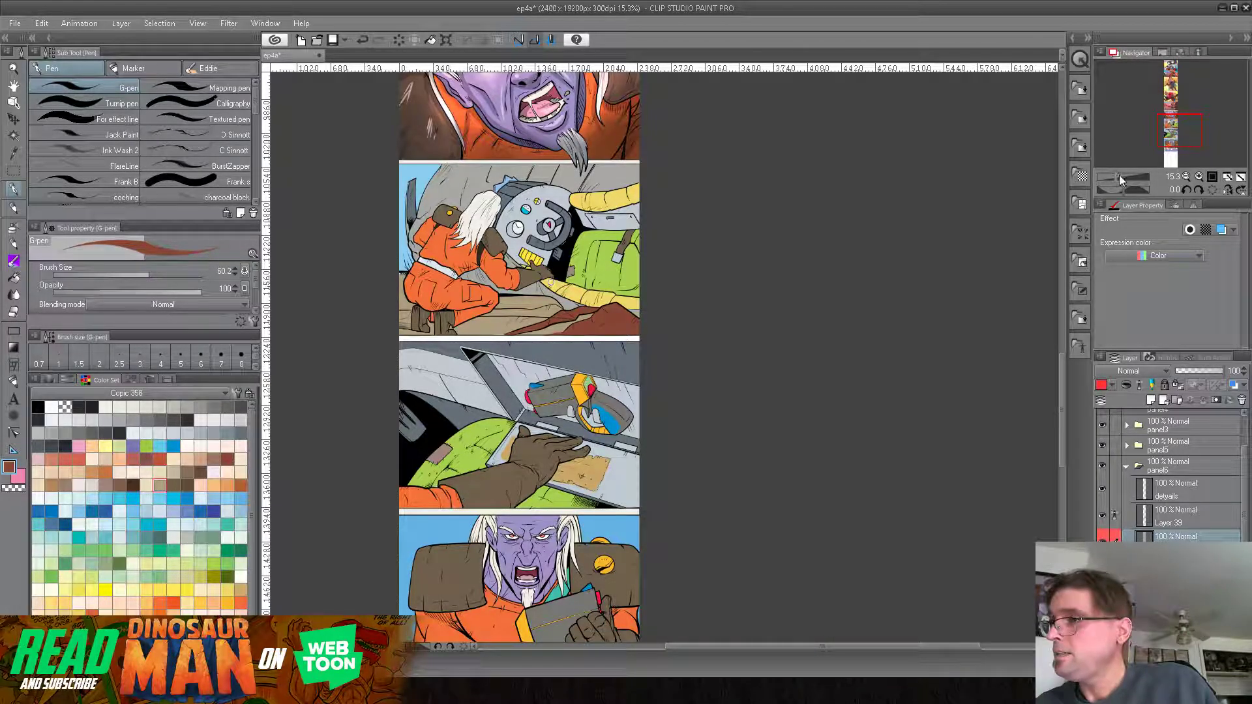
pyautogui.moveTo(1117, 174); pyautogui.dragTo(1122, 174)
pyautogui.moveTo(410, 343); pyautogui.dragTo(527, 351)
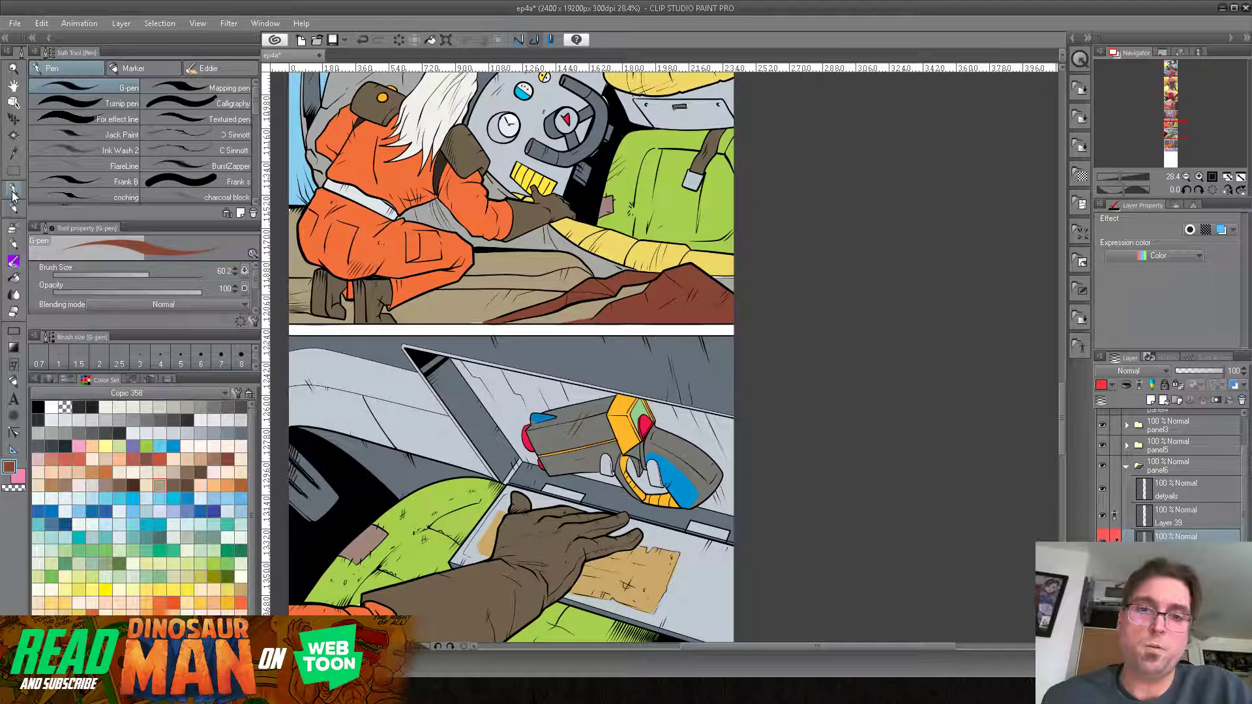
pyautogui.keyDown('alt'); pyautogui.click(526, 151); pyautogui.keyUp('alt')
pyautogui.keyDown('alt'); pyautogui.click(530, 150); pyautogui.keyUp('alt')
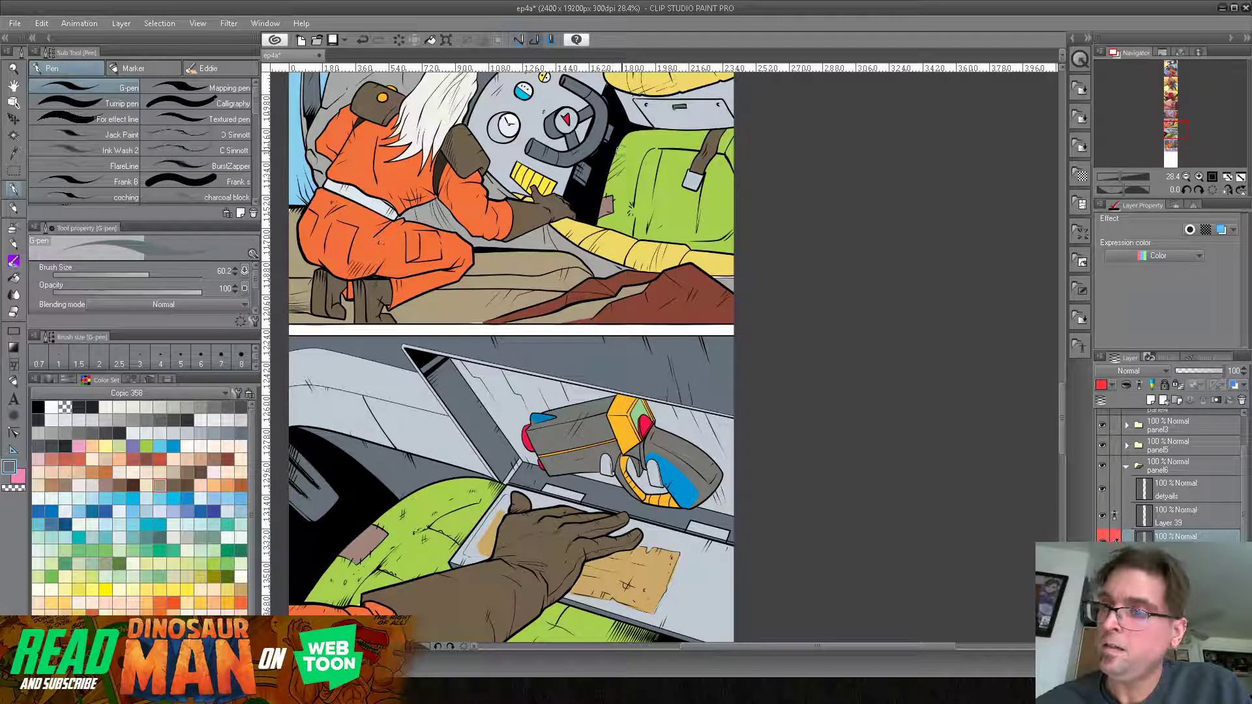
# Step: Review the flat colours from panel6 down to the blank end of the strip, then closely examine the panel with the gloved hand
pyautogui.moveTo(672, 363); pyautogui.dragTo(673, 273)
pyautogui.click(1117, 179)
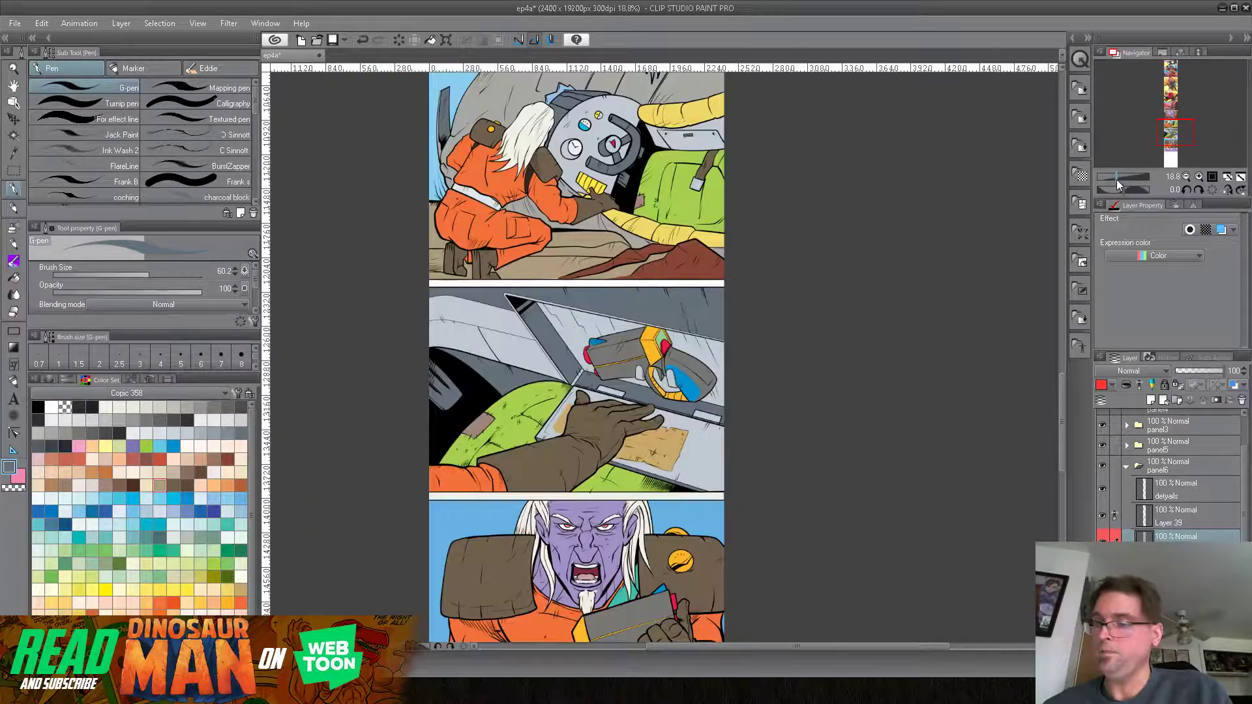
pyautogui.moveTo(639, 511); pyautogui.dragTo(575, 328)
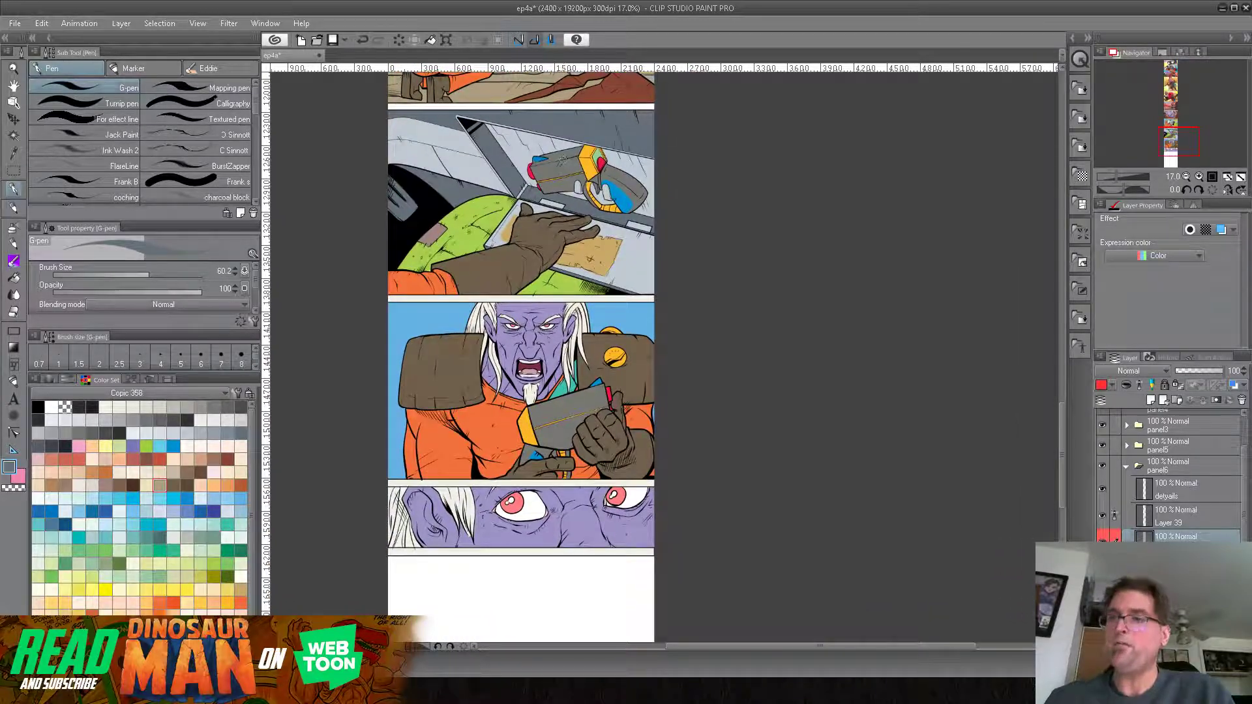
pyautogui.moveTo(558, 477); pyautogui.dragTo(519, 181)
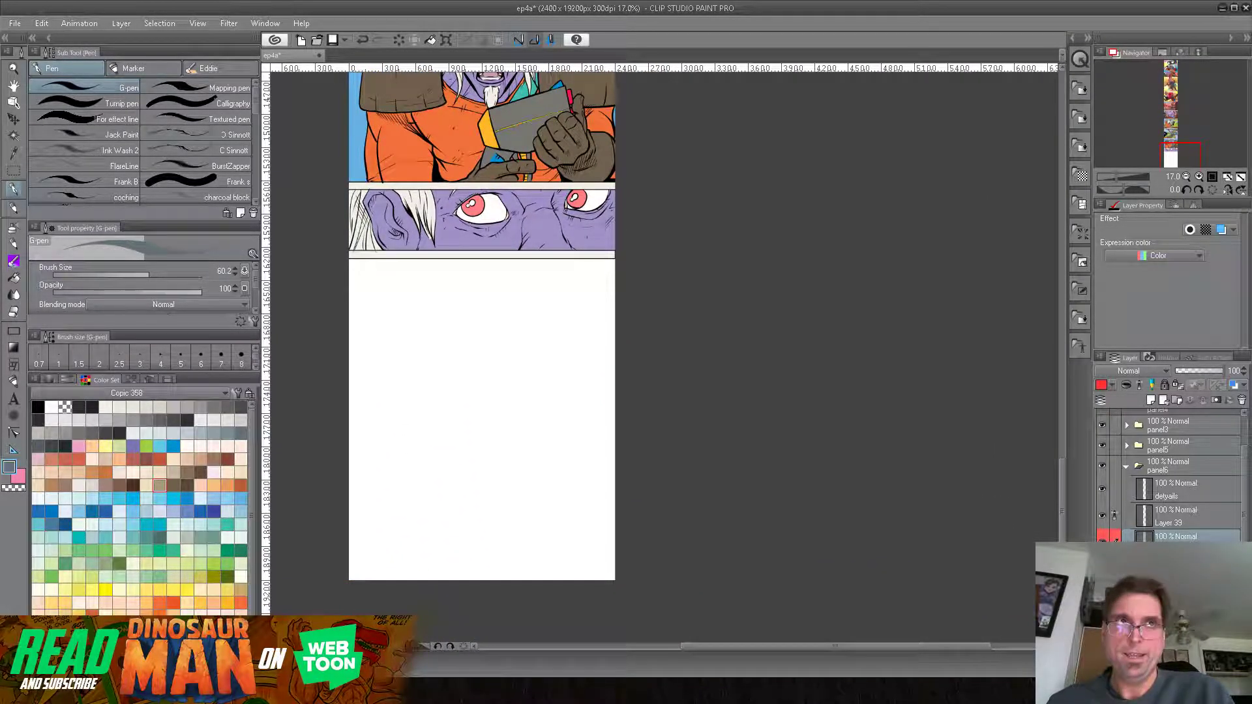
pyautogui.moveTo(559, 260)
pyautogui.mouseDown()
pyautogui.moveTo(578, 452)
pyautogui.moveTo(579, 295)
pyautogui.moveTo(587, 382)
pyautogui.mouseUp()
pyautogui.moveTo(580, 284)
pyautogui.mouseDown()
pyautogui.moveTo(585, 421)
pyautogui.moveTo(584, 365)
pyautogui.mouseUp()
pyautogui.moveTo(586, 313); pyautogui.dragTo(590, 362)
pyautogui.moveTo(603, 425)
pyautogui.mouseDown()
pyautogui.moveTo(610, 446)
pyautogui.moveTo(618, 313)
pyautogui.mouseUp()
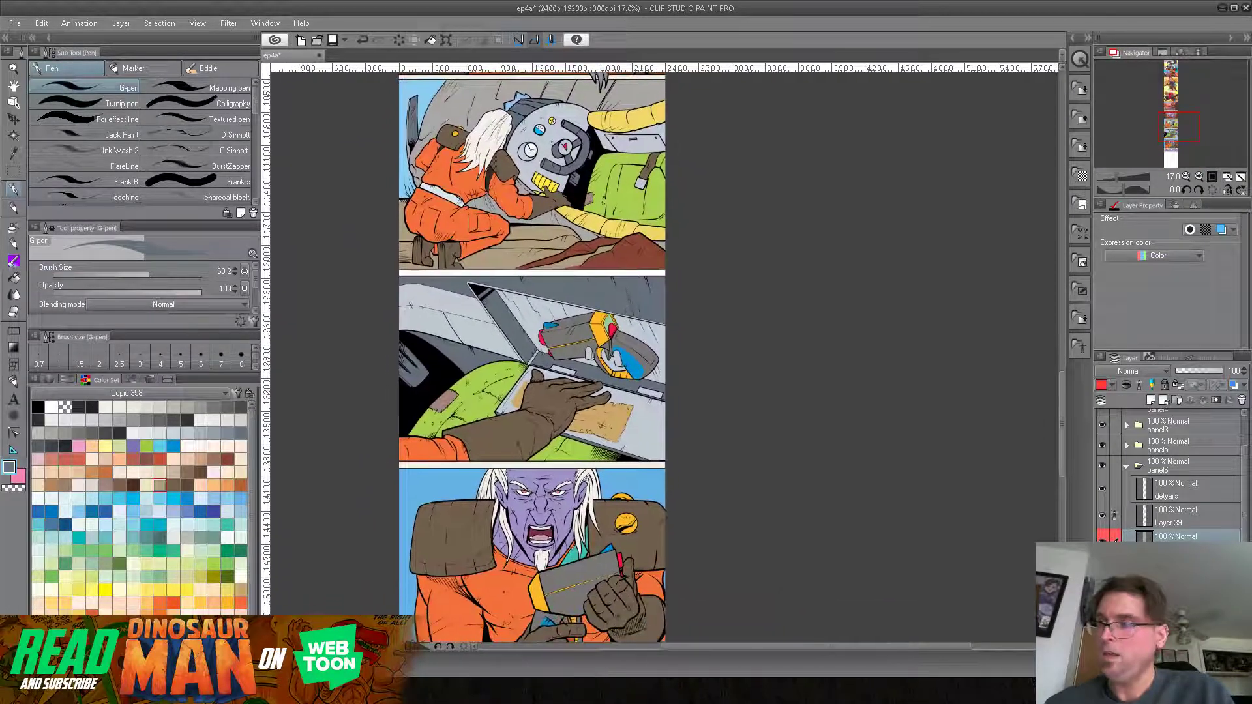
pyautogui.moveTo(1116, 175); pyautogui.dragTo(1121, 175)
pyautogui.moveTo(513, 398); pyautogui.dragTo(584, 359)
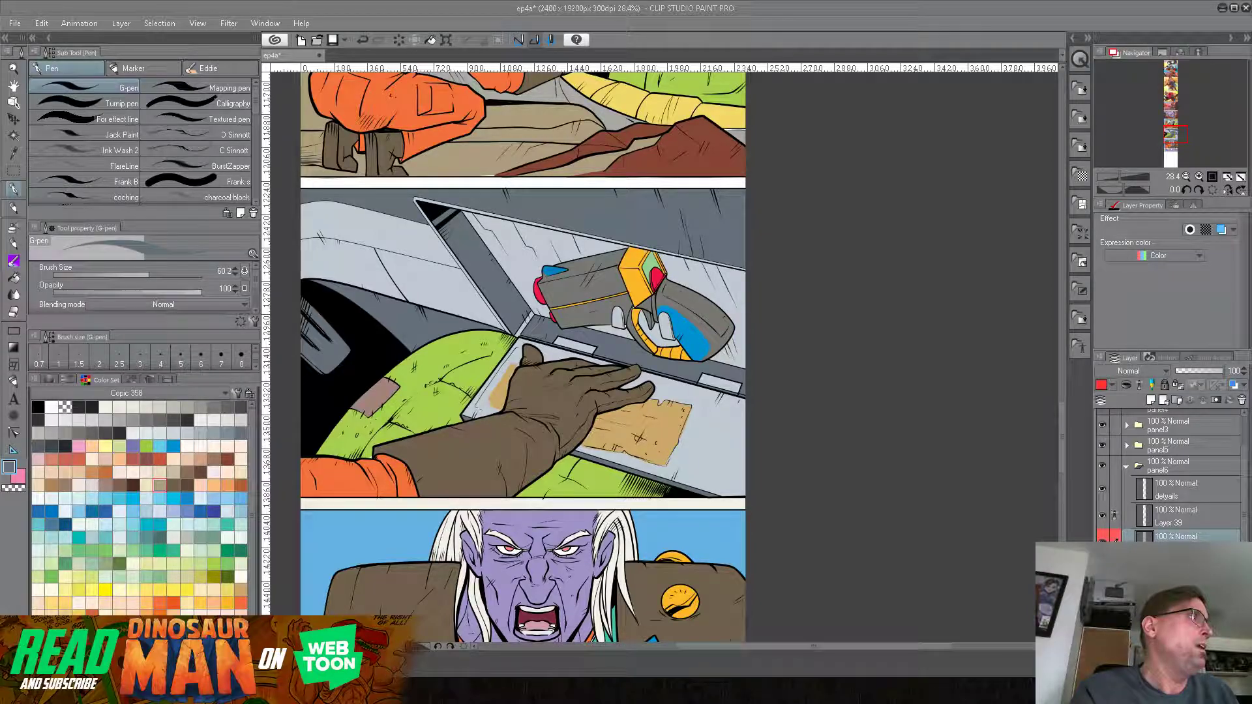
# Step: Switch to the Chrome browser and go to the LINE Webtoon home page at webtoons.com/en
pyautogui.moveTo(0, 198); pyautogui.dragTo(402, 52)
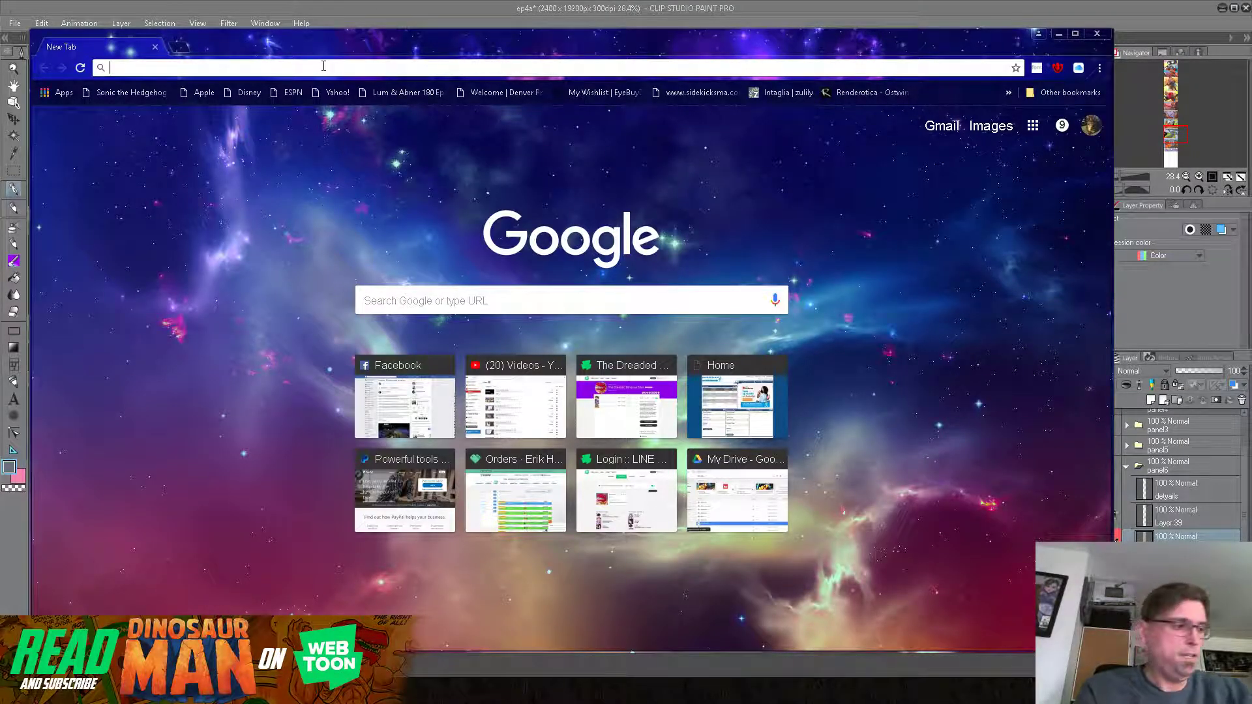
pyautogui.write('webtoons.com/en/challenge/the-dreaded-dinosaur-man/list?title_no=137250')
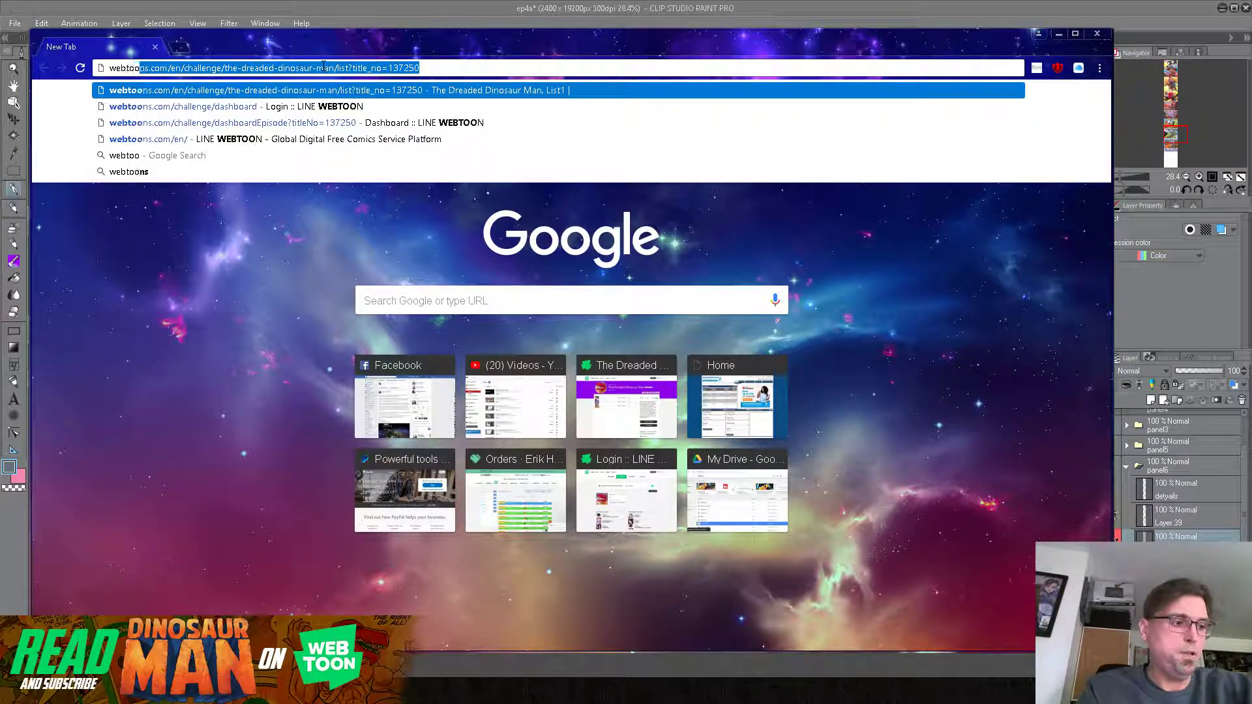
pyautogui.press('Return')
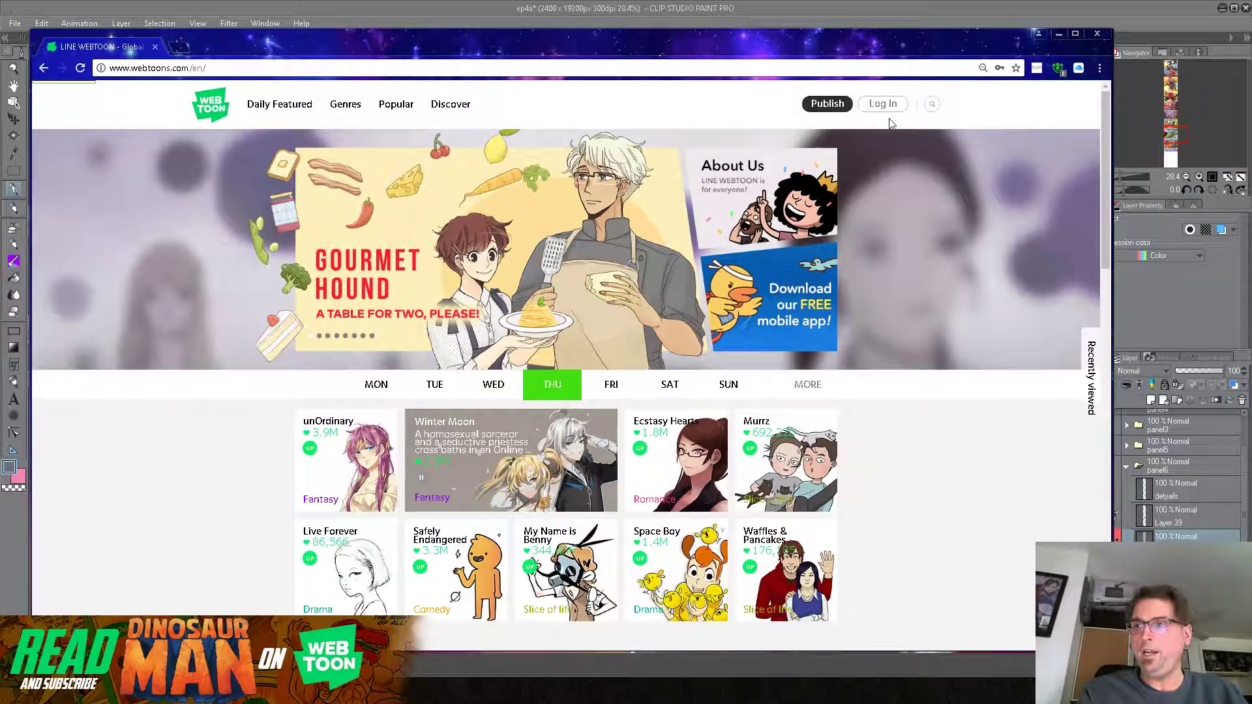
# Step: Search the Webtoon site for "dinosaur man"
pyautogui.click(932, 106)
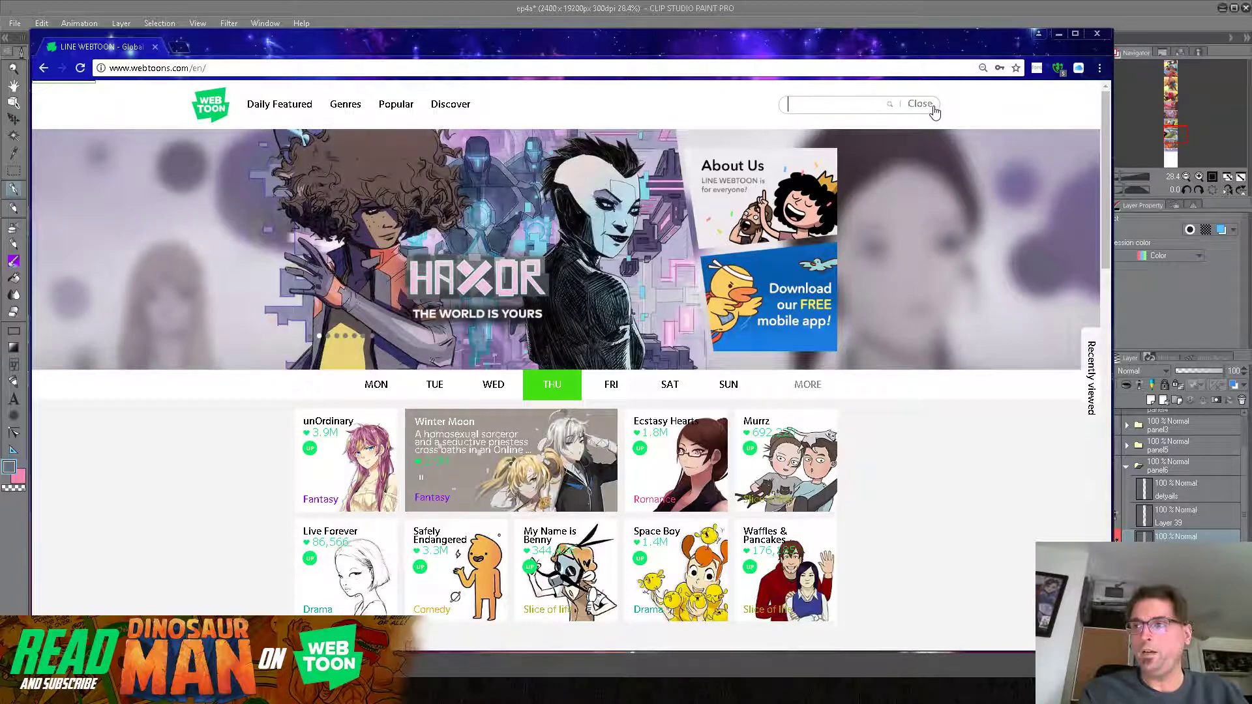
pyautogui.write('di')
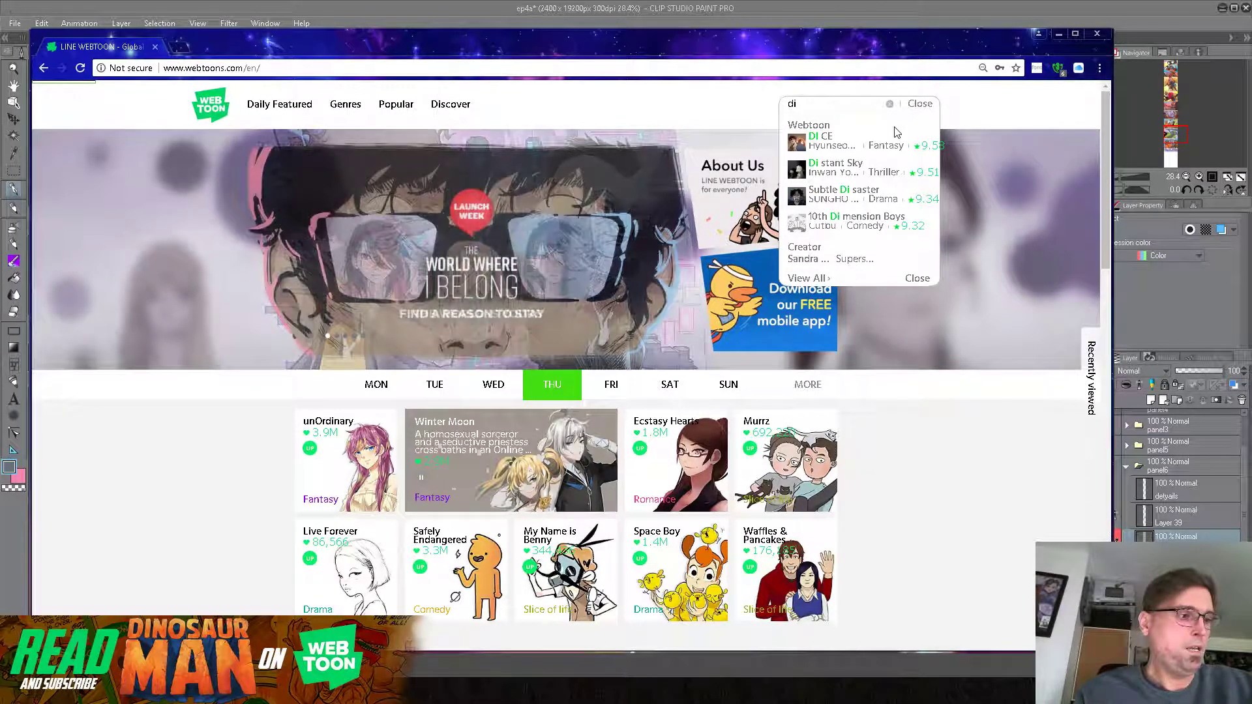
pyautogui.write('nos')
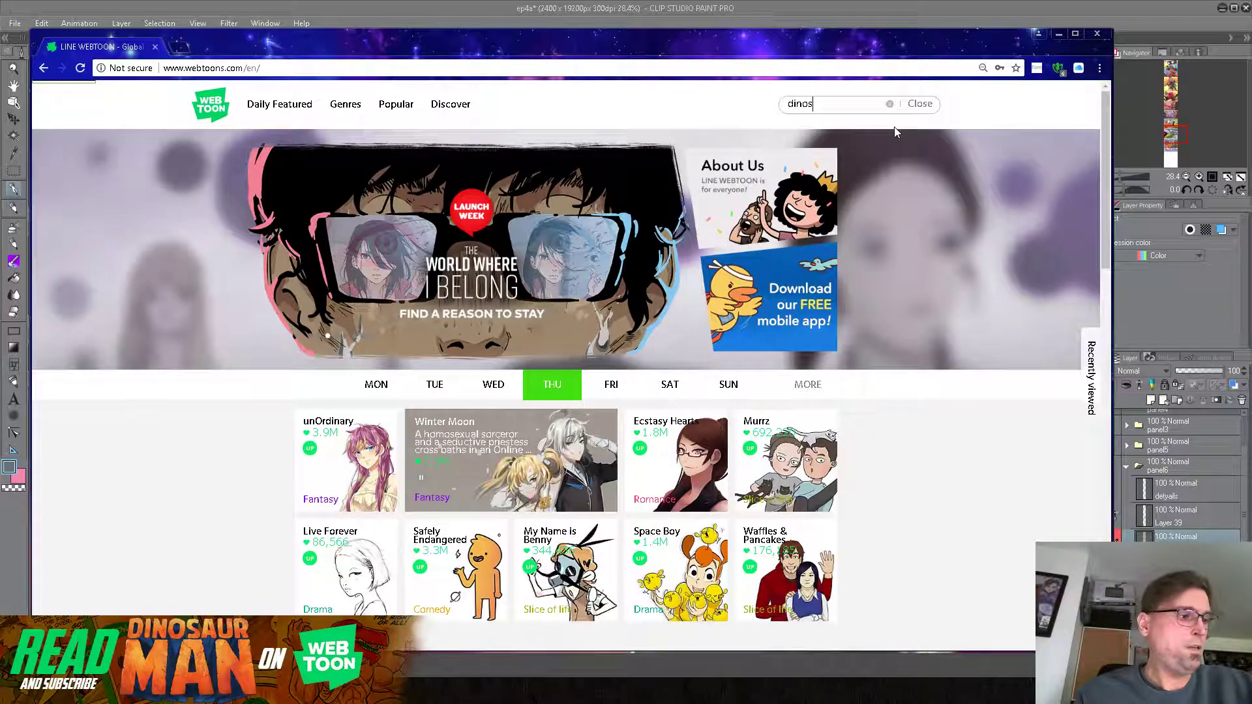
pyautogui.write('aur')
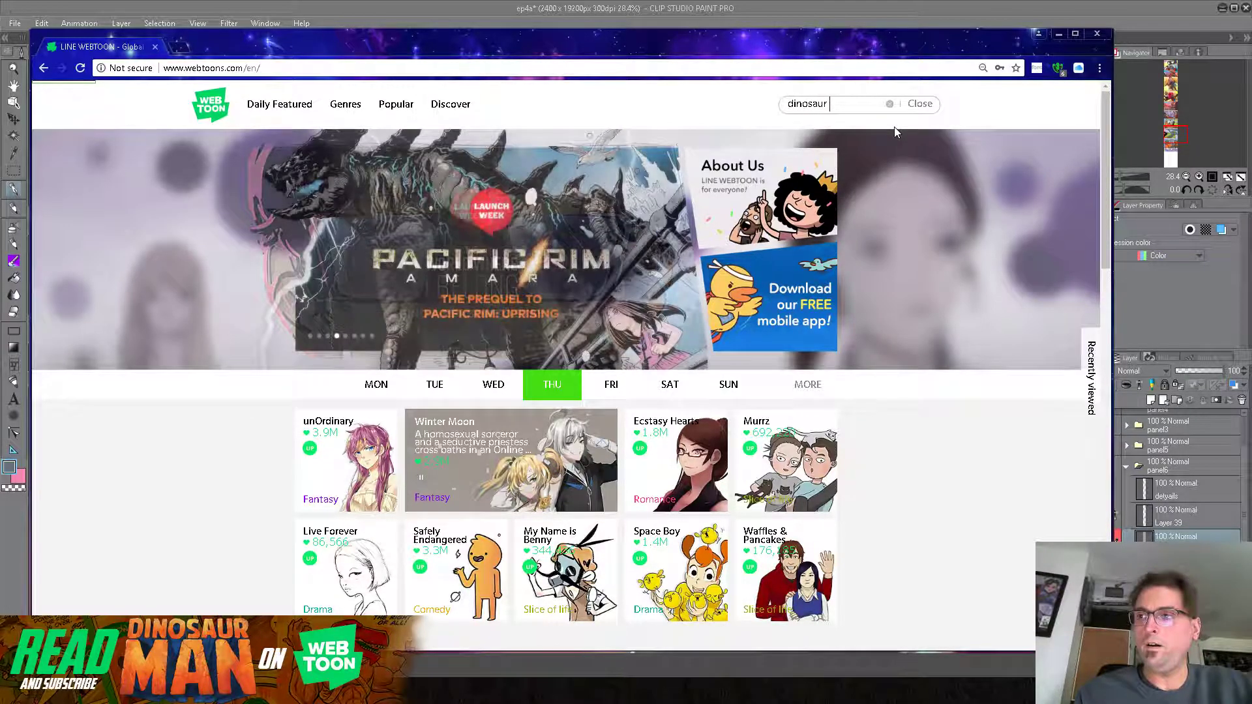
pyautogui.write(' m')
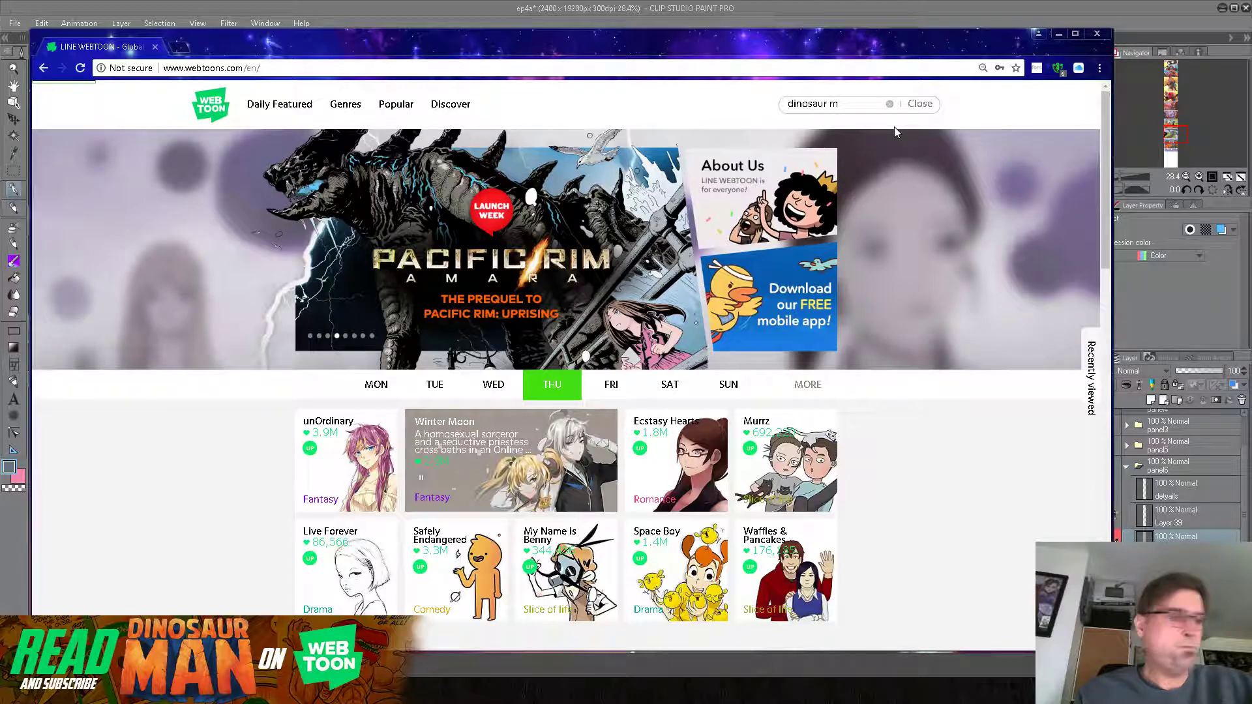
pyautogui.write('an')
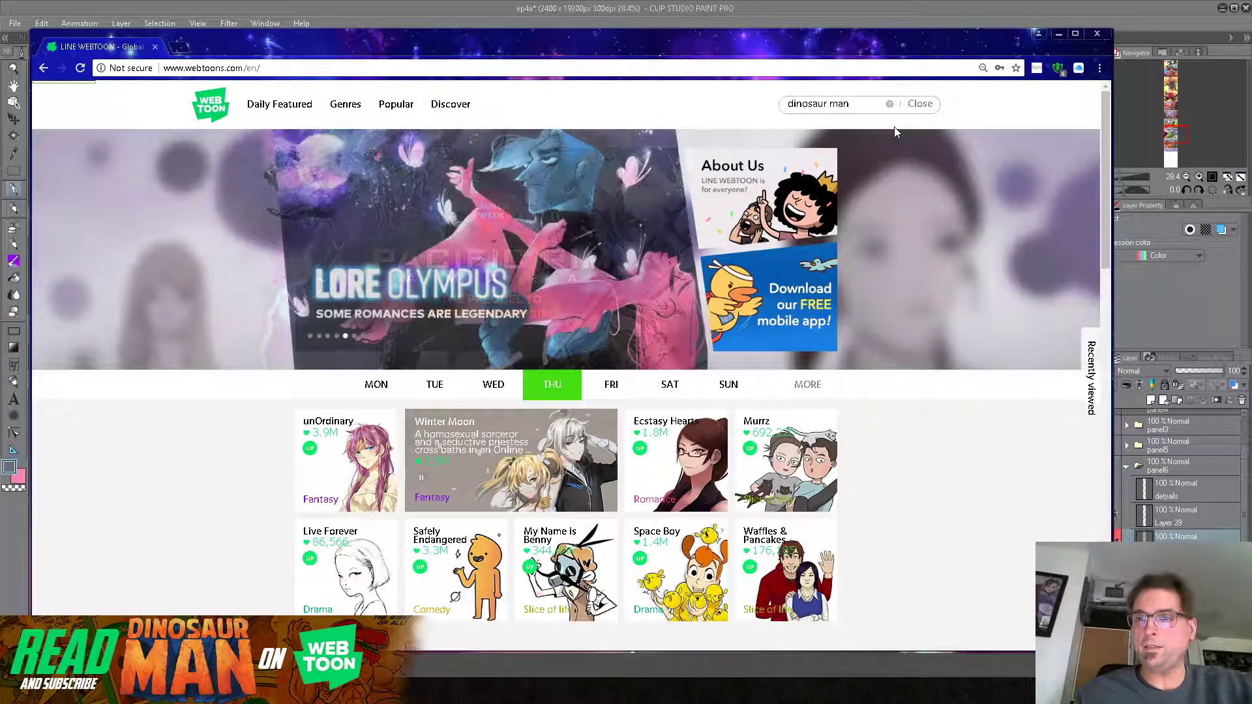
pyautogui.press('Return')
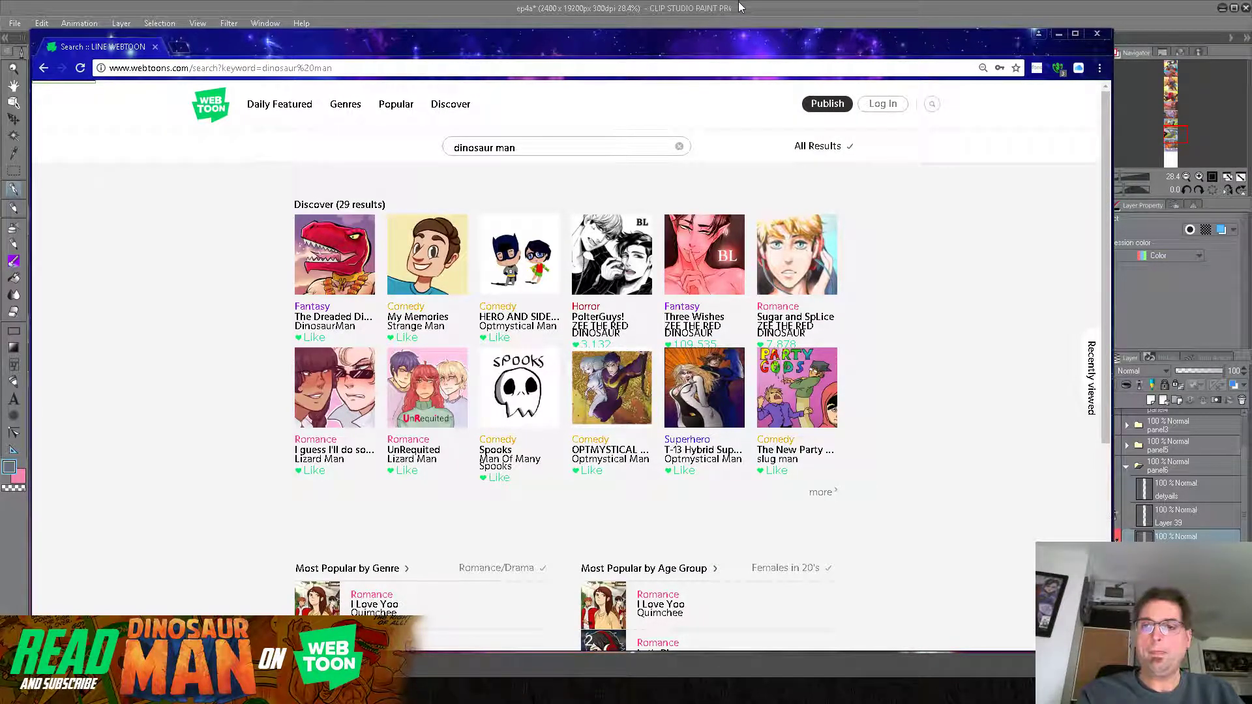
# Step: View The Dreaded Dinosaur Man series page from the search results, and close the browser to return to Clip Studio Paint
pyautogui.click(329, 258)
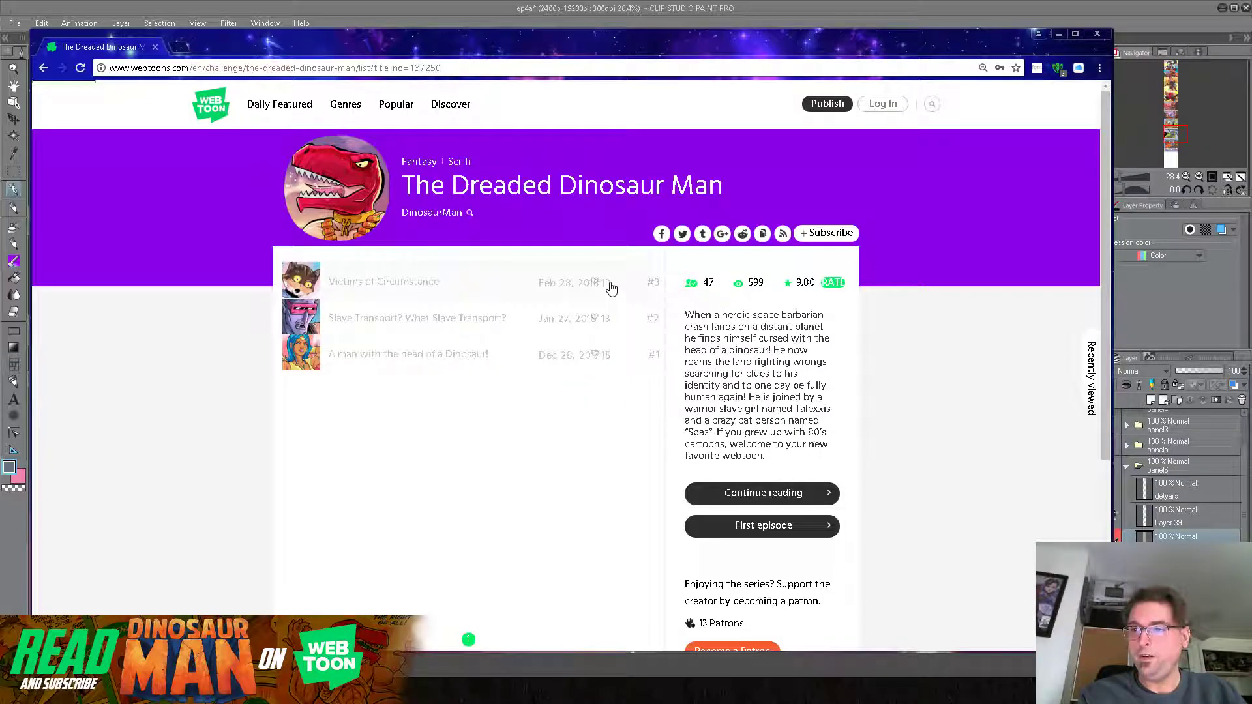
pyautogui.click(1099, 35)
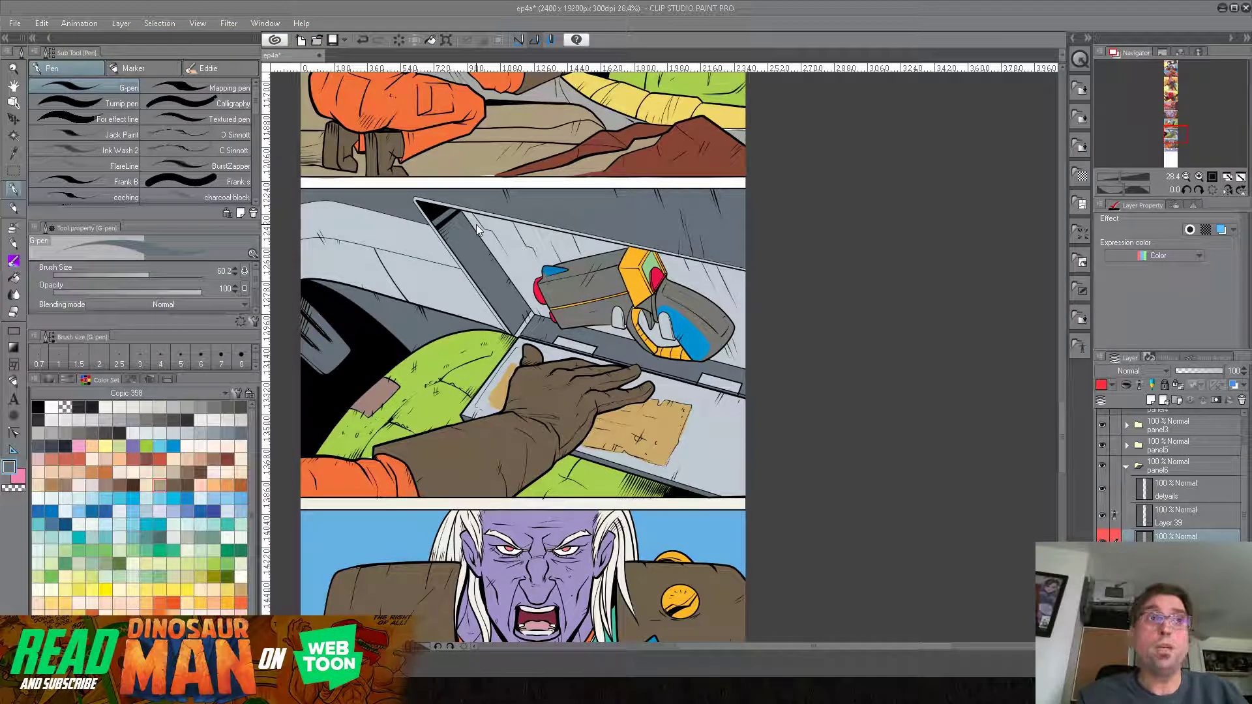